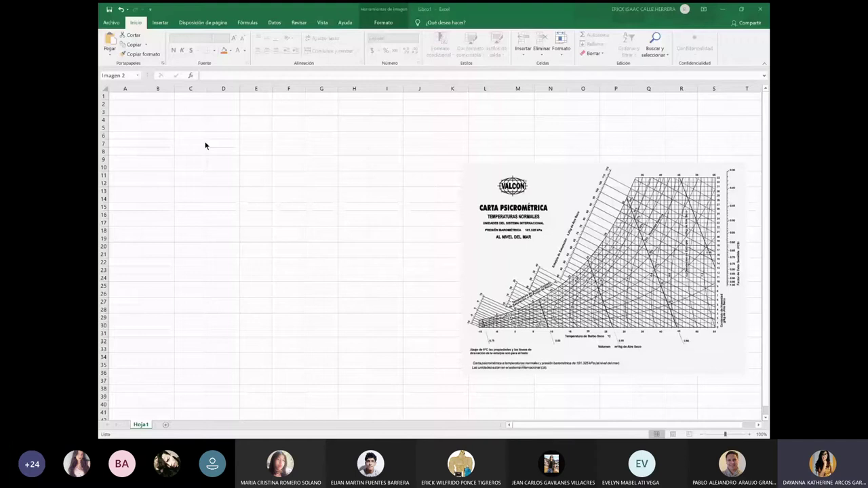
# Enter the heading "Condiciones ambientales" in cell B2
pyautogui.press('Escape')
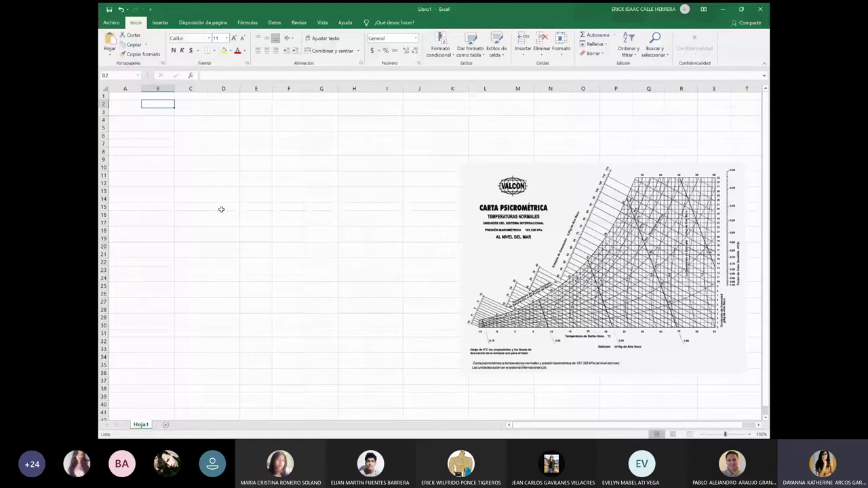
pyautogui.write('Condicio')
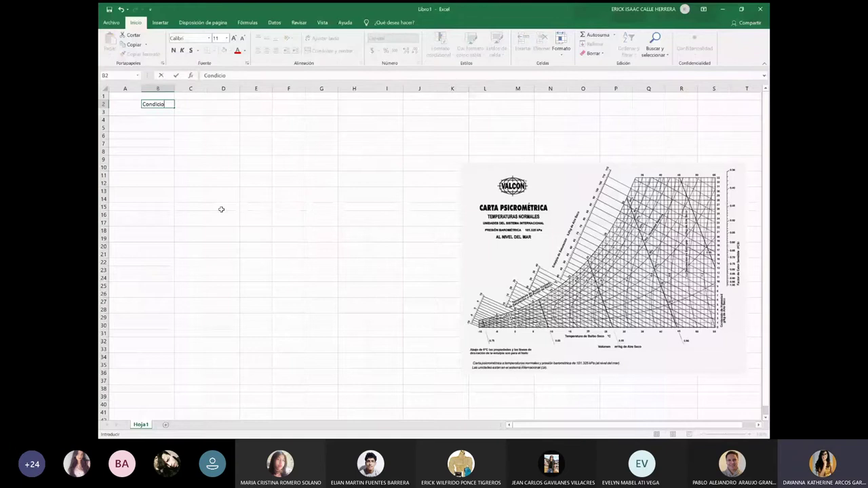
pyautogui.write('nes ambientales')
pyautogui.press('Return')
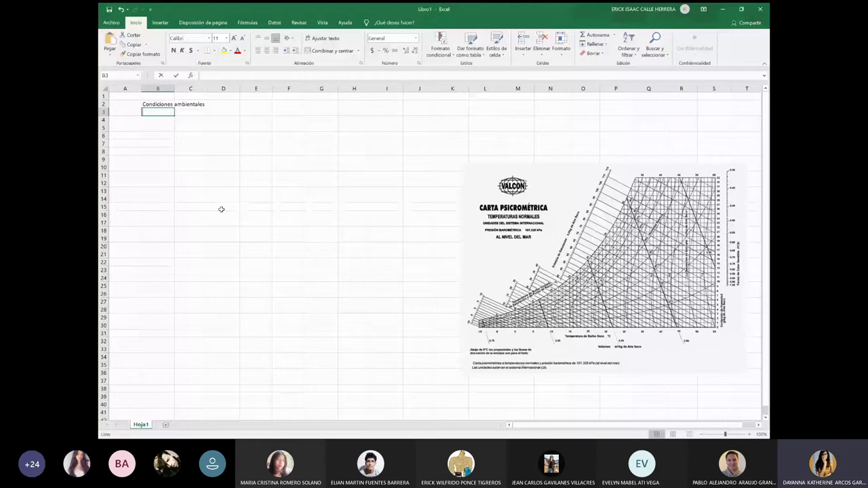
# Below the heading, enter "Pm agua" with 18 in row 3 and "Pm aire" with 28,96 in row 4
pyautogui.write('Pm agua')
pyautogui.press('Tab')
pyautogui.write('18')
pyautogui.press('Return')
pyautogui.write('Pm a')
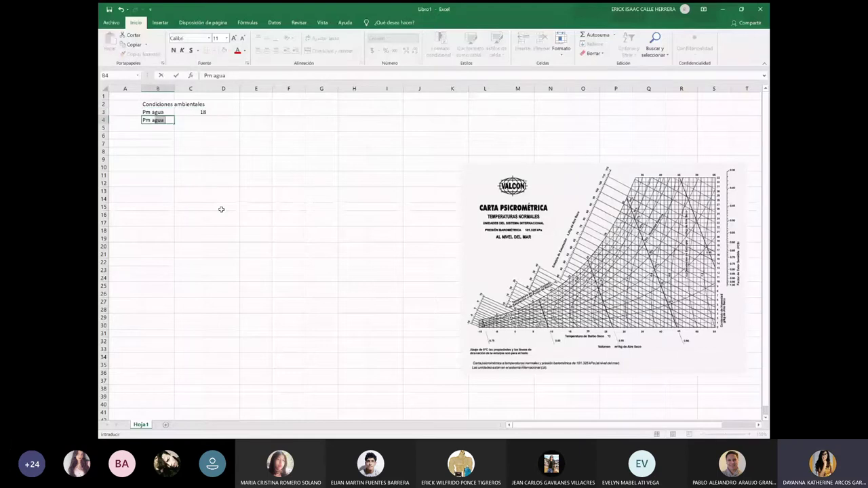
pyautogui.write('ire')
pyautogui.press('Tab')
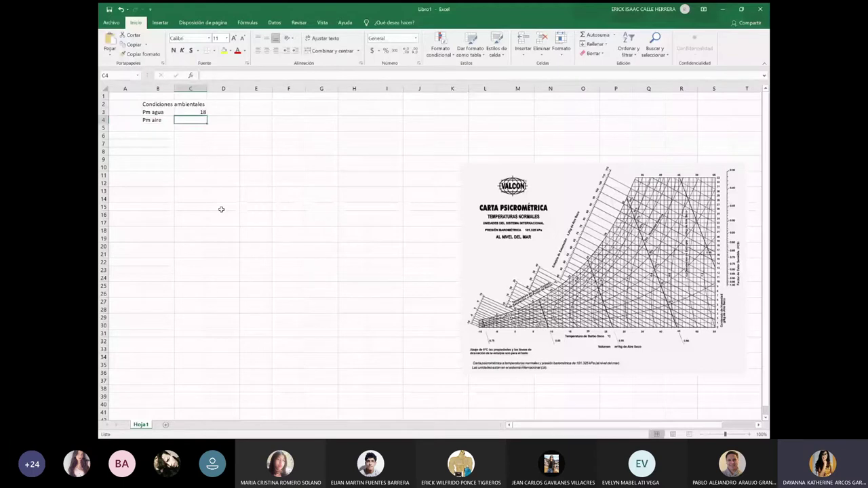
pyautogui.write('28,')
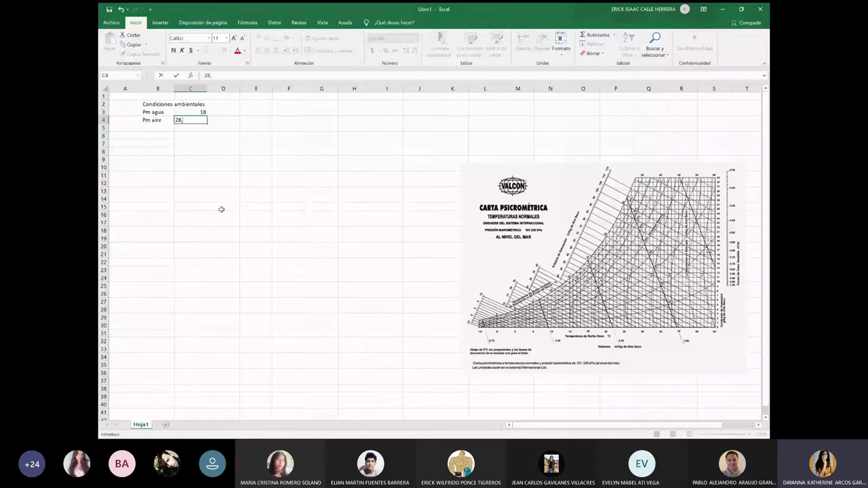
pyautogui.write('96')
pyautogui.press('Return')
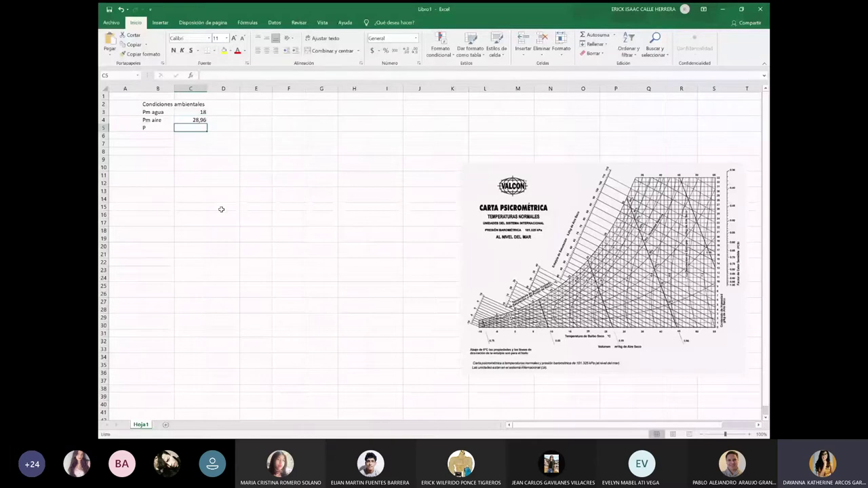
# Complete the pressure label in B5 as "P mmHg" and enter 760 in C5
pyautogui.press('Left')
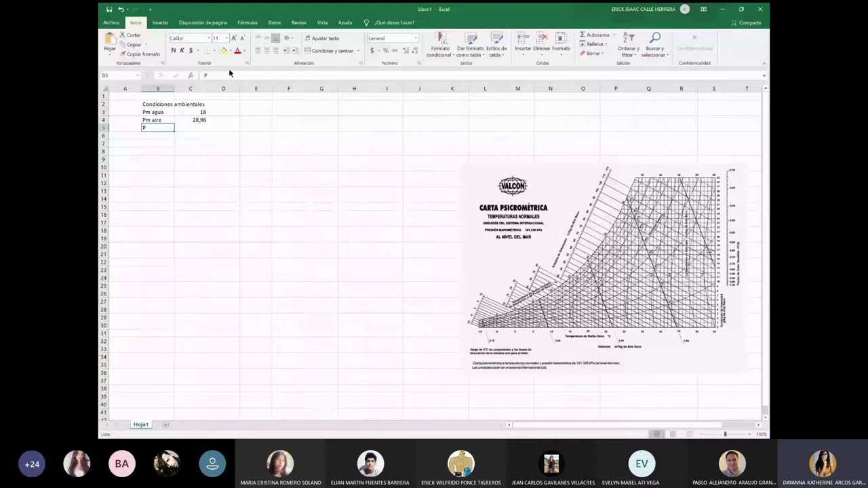
pyautogui.hotkey('alt', 'Tab')
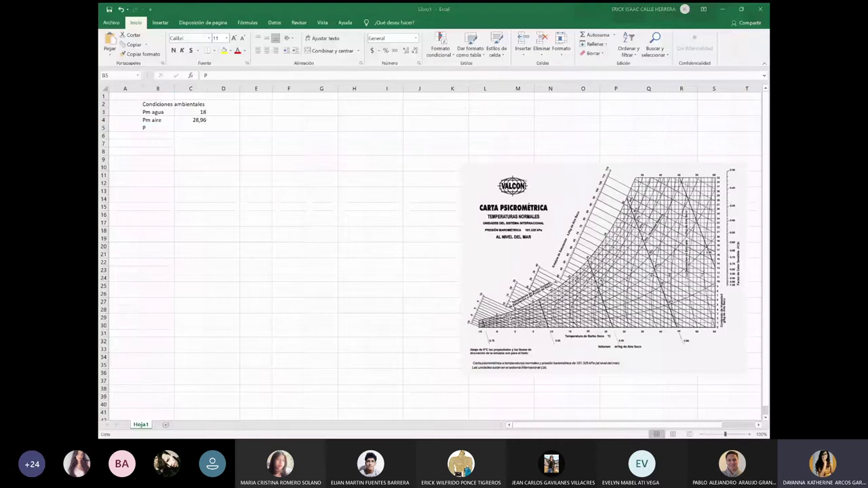
pyautogui.click(218, 84)
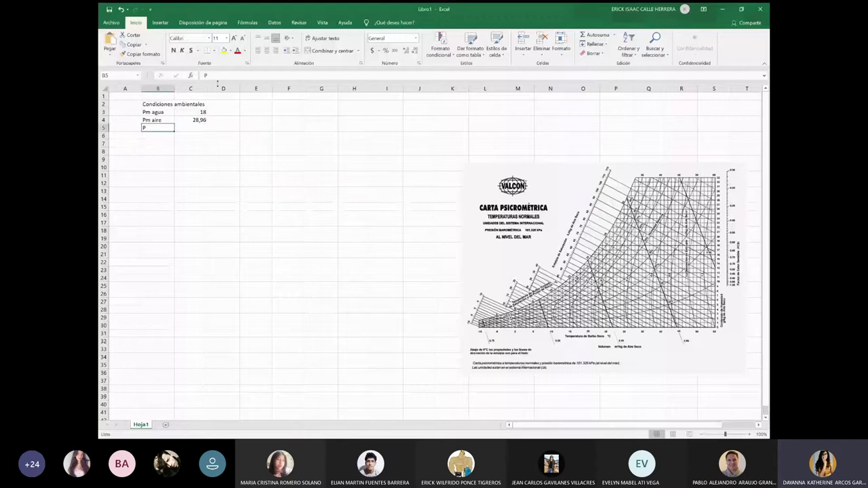
pyautogui.click(216, 75)
pyautogui.write('mm')
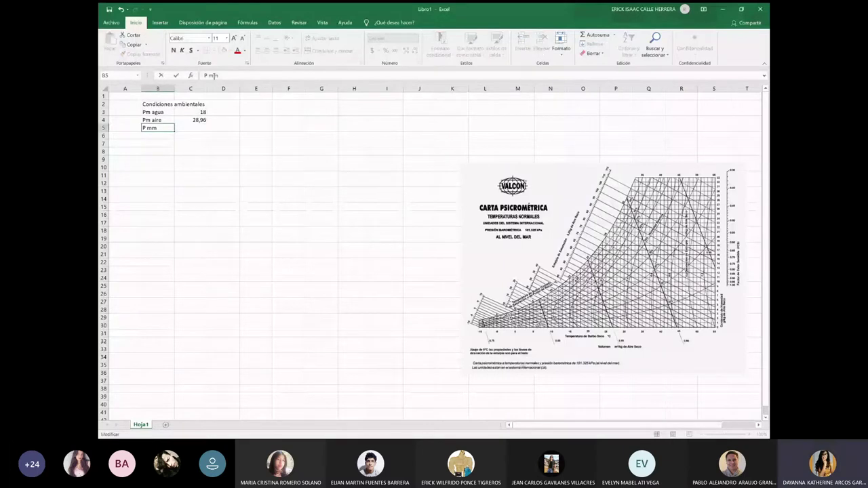
pyautogui.write('Hg')
pyautogui.click(200, 127)
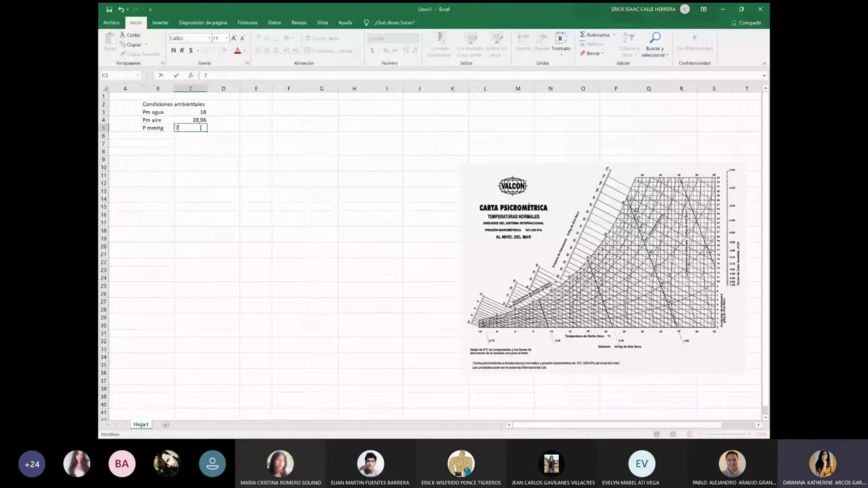
pyautogui.write('760')
pyautogui.press('Return')
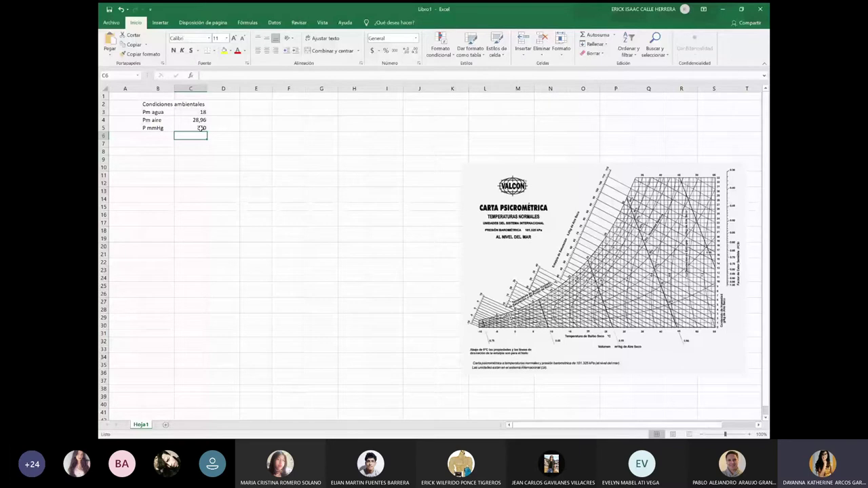
# Start a temperature column with the heading "T C" in B8 and the values 0, 2 and 4 in B9:B11
pyautogui.click(163, 151)
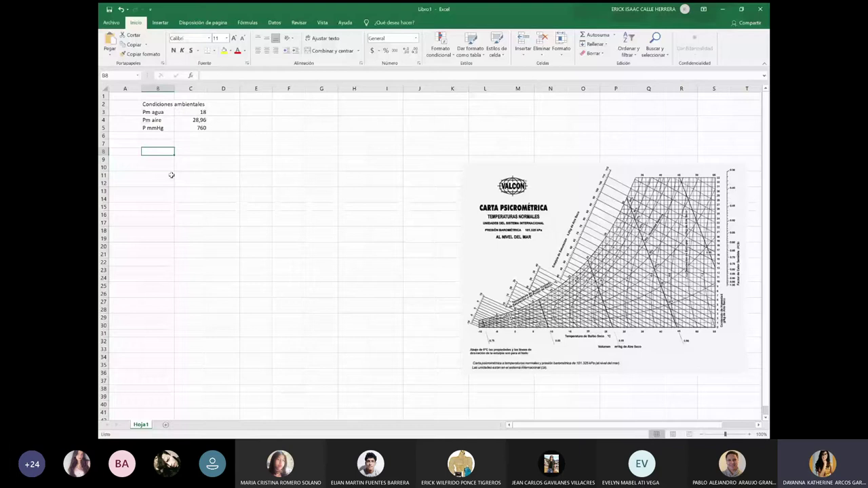
pyautogui.write('T C')
pyautogui.press('Return')
pyautogui.write('0')
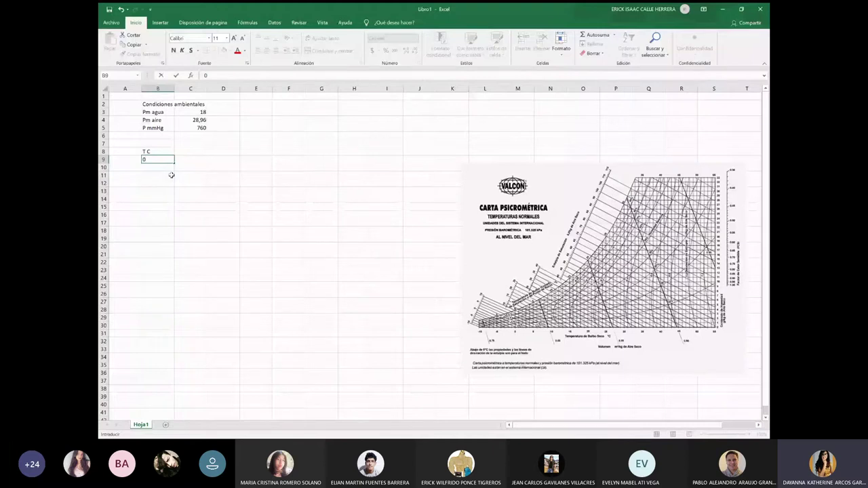
pyautogui.press('Return')
pyautogui.write('2')
pyautogui.press('Return')
pyautogui.write('4')
pyautogui.press('Return')
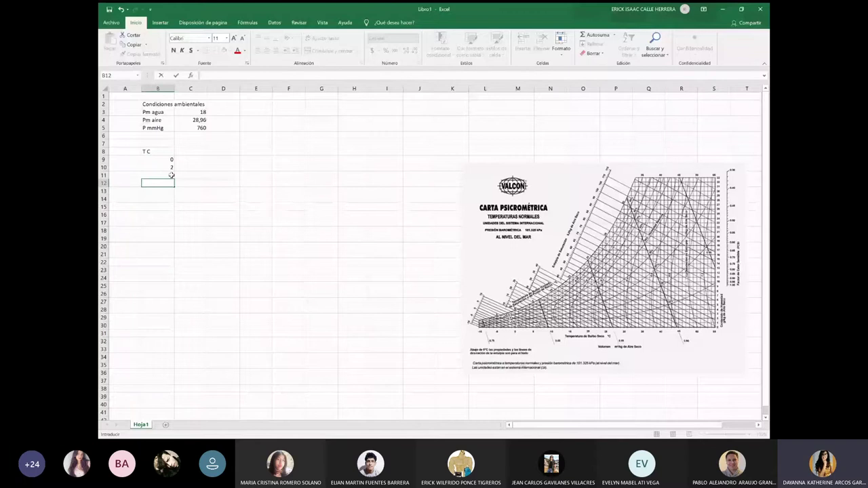
pyautogui.click(171, 175)
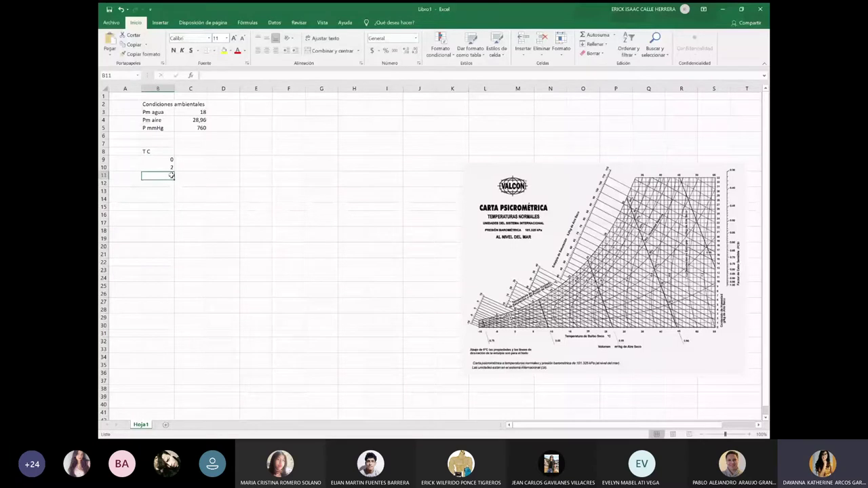
pyautogui.press('Return')
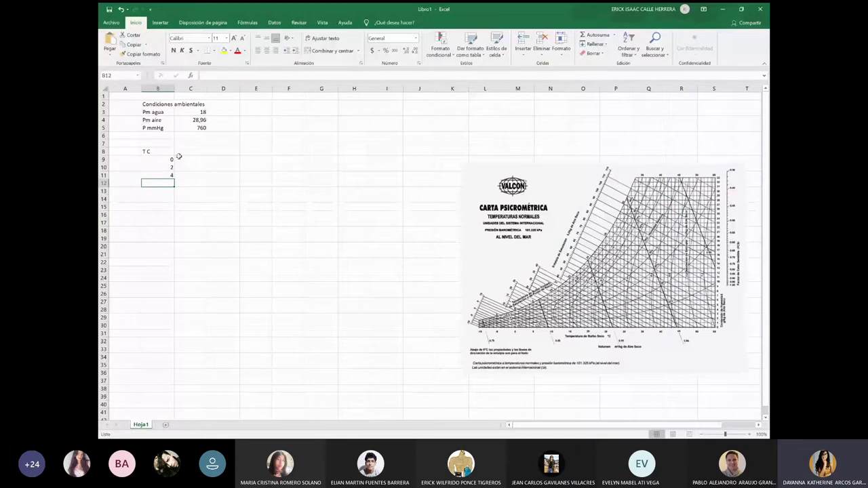
# Extend the temperature series in steps of 2 down to 60 in B39, and center the "T C" heading
pyautogui.moveTo(169, 158); pyautogui.dragTo(169, 175)
pyautogui.moveTo(175, 179); pyautogui.dragTo(173, 397)
pyautogui.click(191, 151)
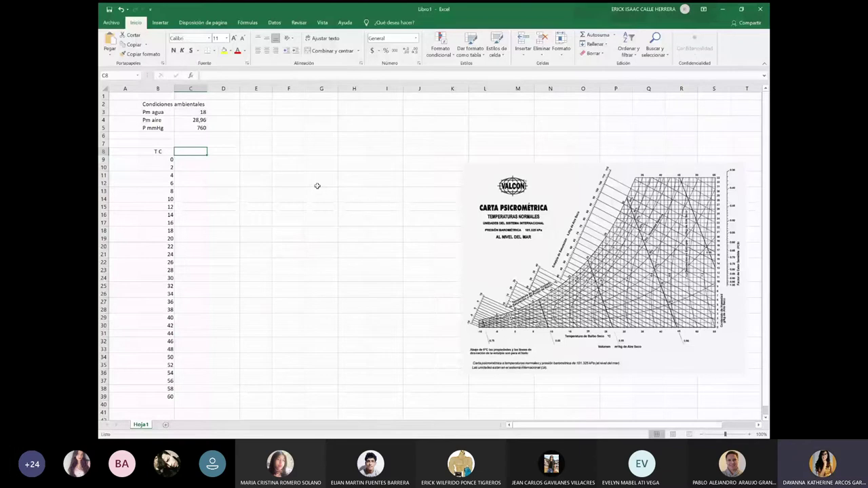
pyautogui.press('Right')
pyautogui.press('Right')
pyautogui.press('Up')
pyautogui.press('Up')
pyautogui.press('Up')
pyautogui.press('Up')
pyautogui.press('Up')
pyautogui.press('Up')
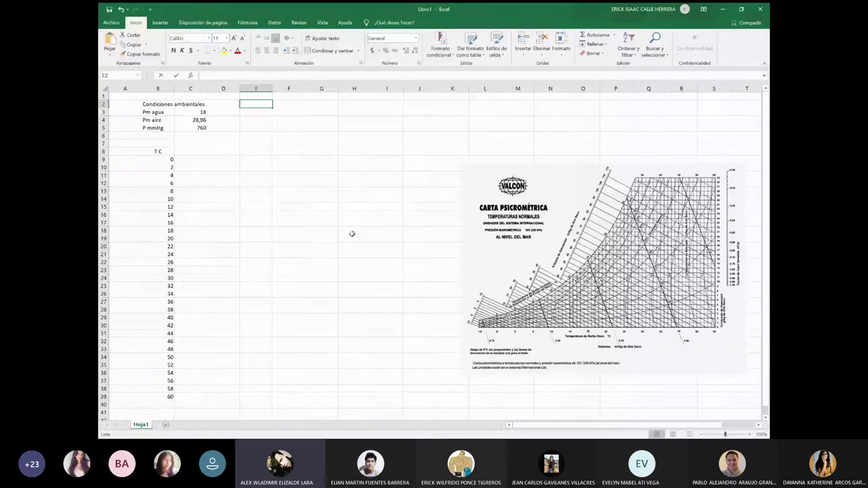
# Enter the column heading "Pv*" in cell D8
pyautogui.click(217, 151)
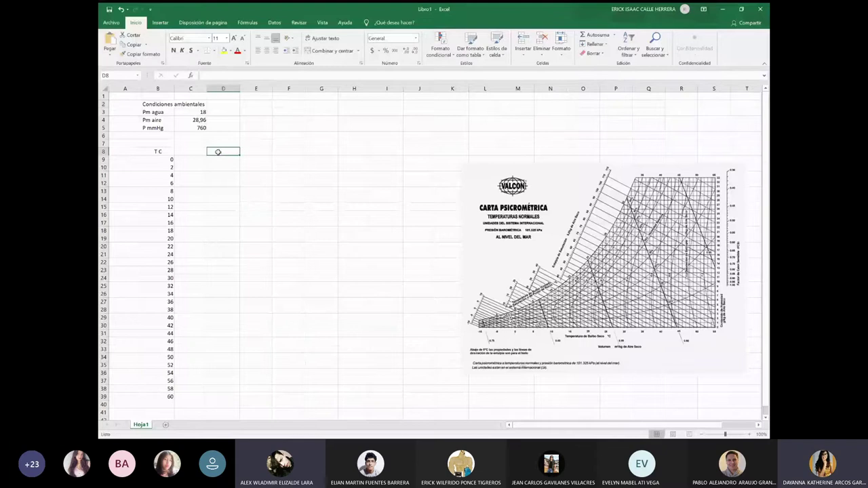
pyautogui.write('Pv*')
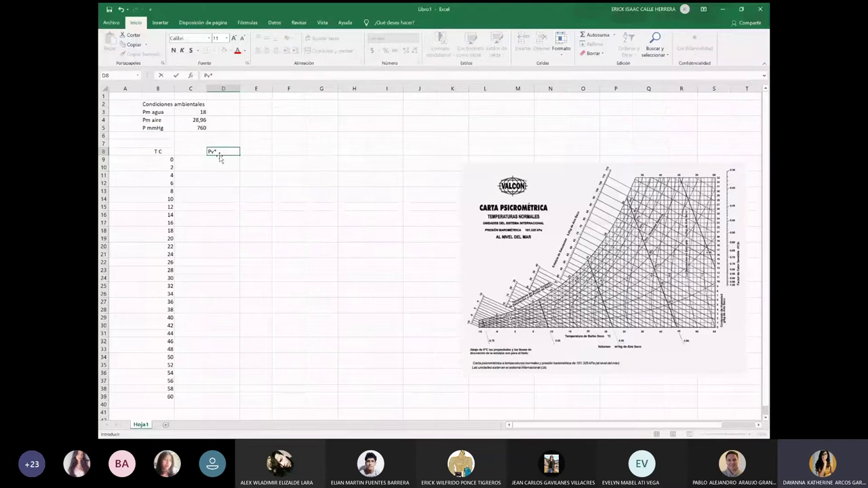
pyautogui.hotkey('ctrl', 'Return')
pyautogui.press('Return')
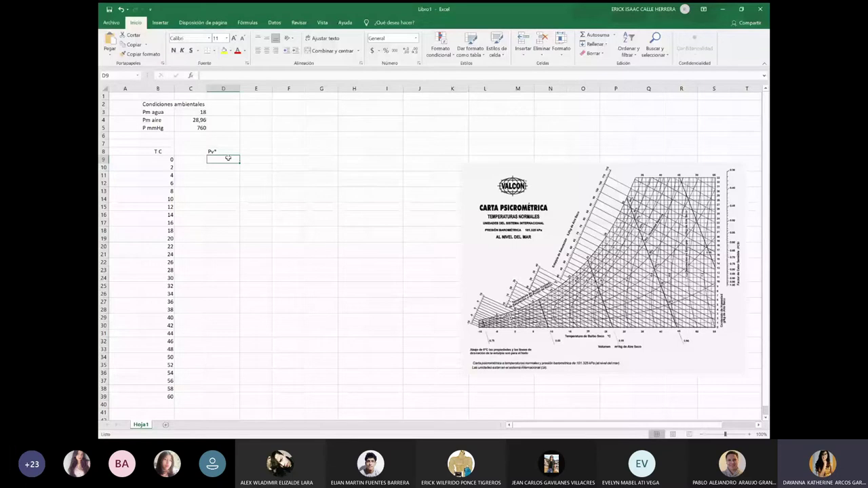
# Enter the heading "Ecuación Antoine" in cell E2 for the equation constants
pyautogui.click(262, 105)
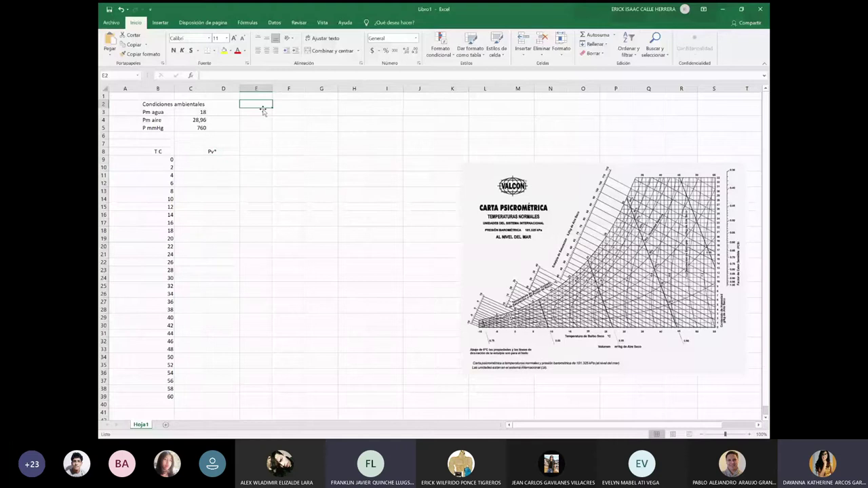
pyautogui.write('Ec')
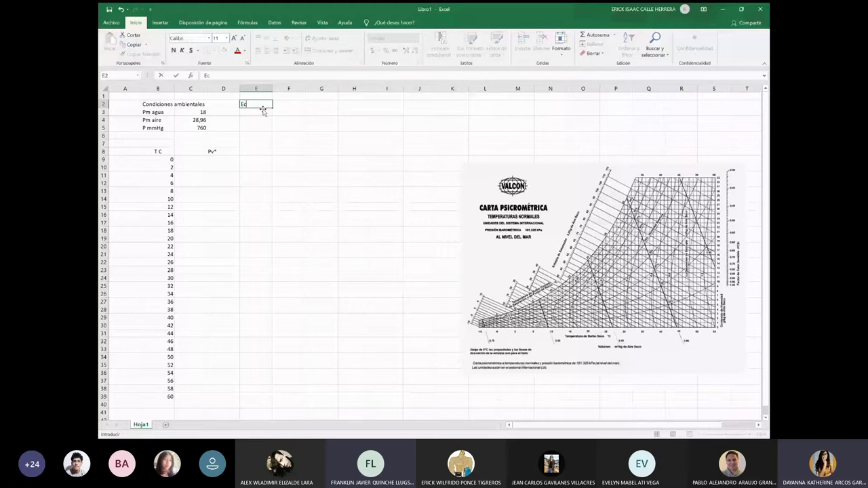
pyautogui.write('uación Anto')
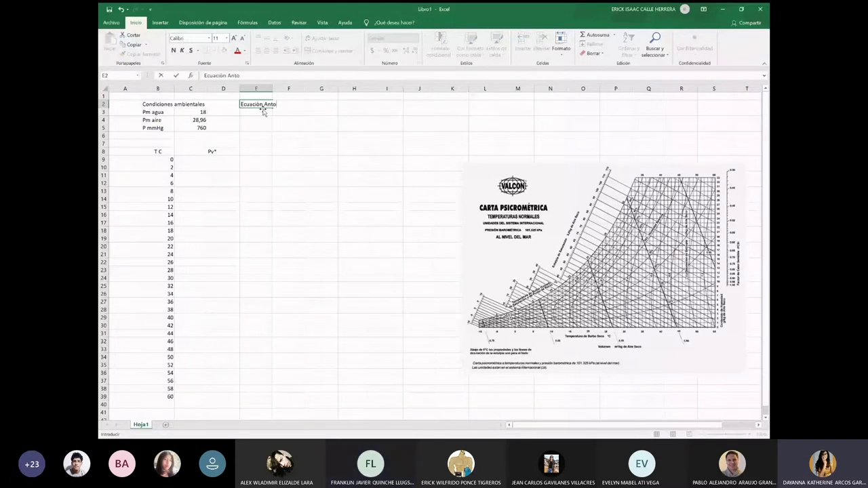
pyautogui.write('ine')
pyautogui.press('Return')
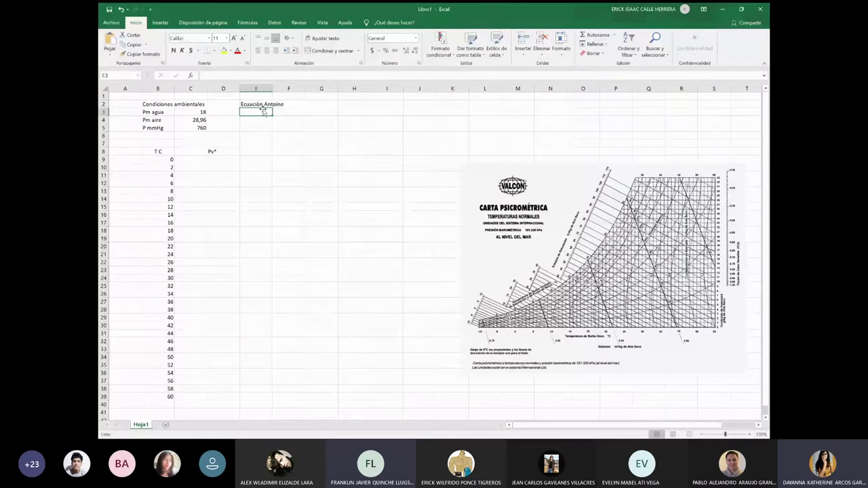
# Enter the label "Compuesto" in E3 and the compound "Agua" in E4
pyautogui.write('Co')
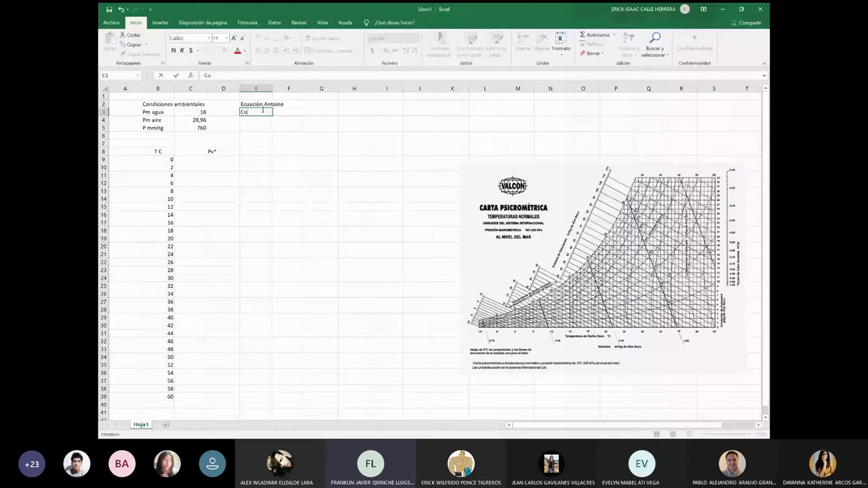
pyautogui.write('mpuesto')
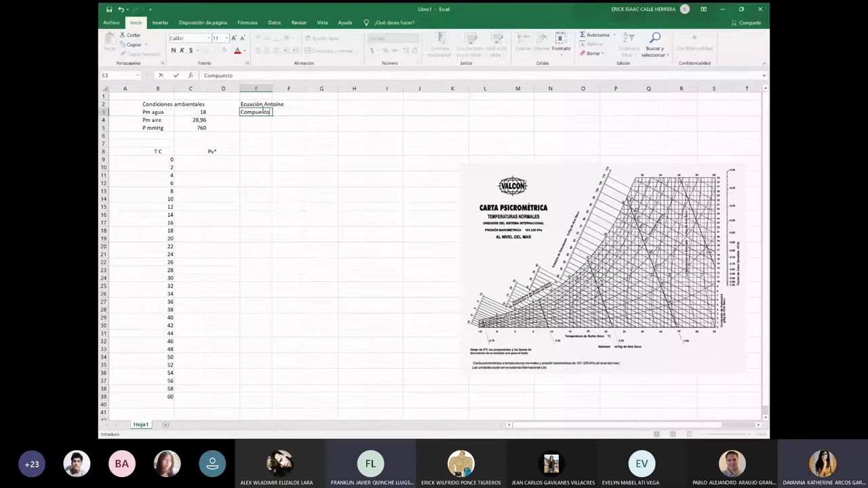
pyautogui.press('Return')
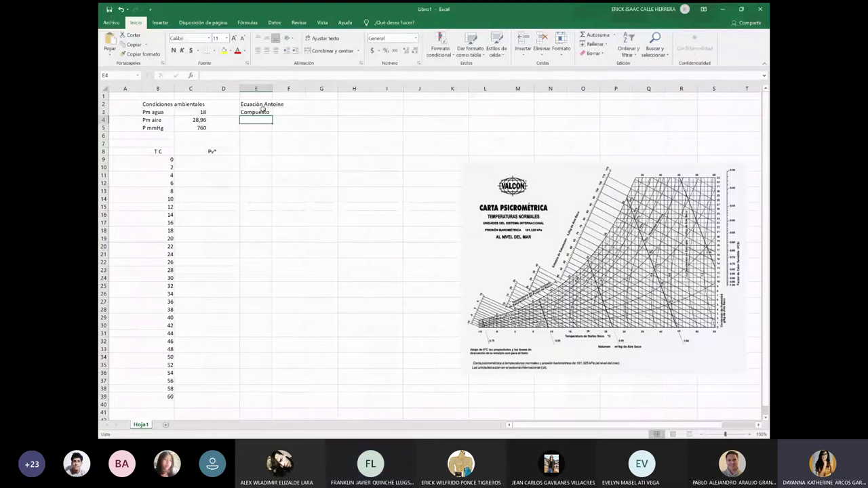
pyautogui.write('Agua')
pyautogui.press('Tab')
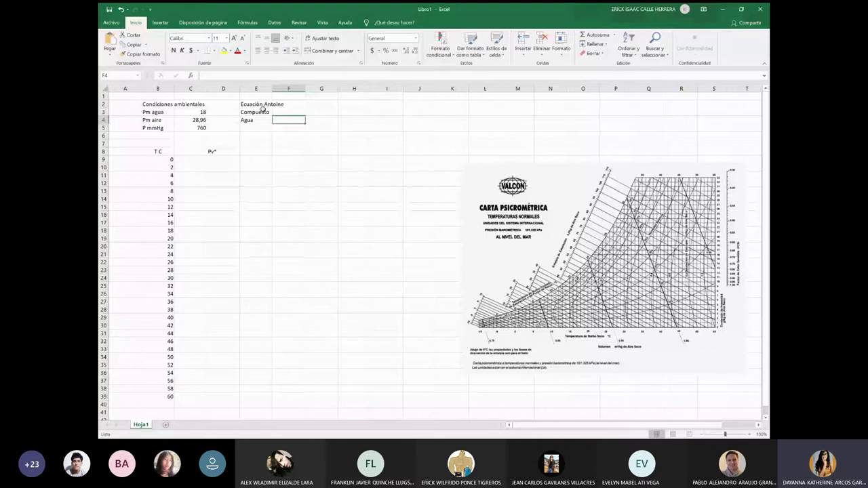
# Add a "T" column in F3 with the temperature ranges 0-60 in F4 and 60-120 in F5
pyautogui.write('0-60')
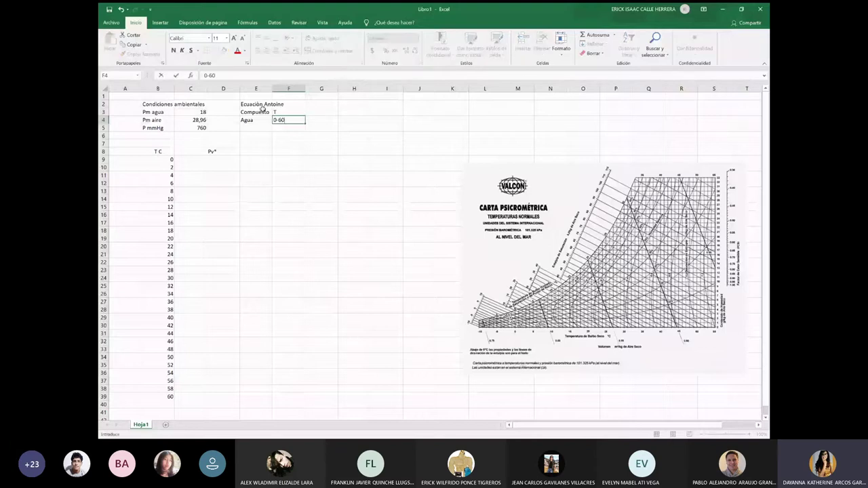
pyautogui.press('Return')
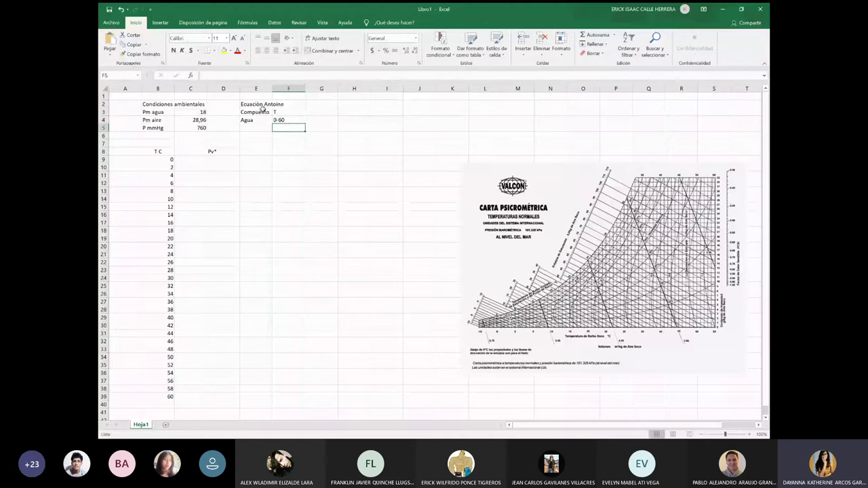
pyautogui.press('Up')
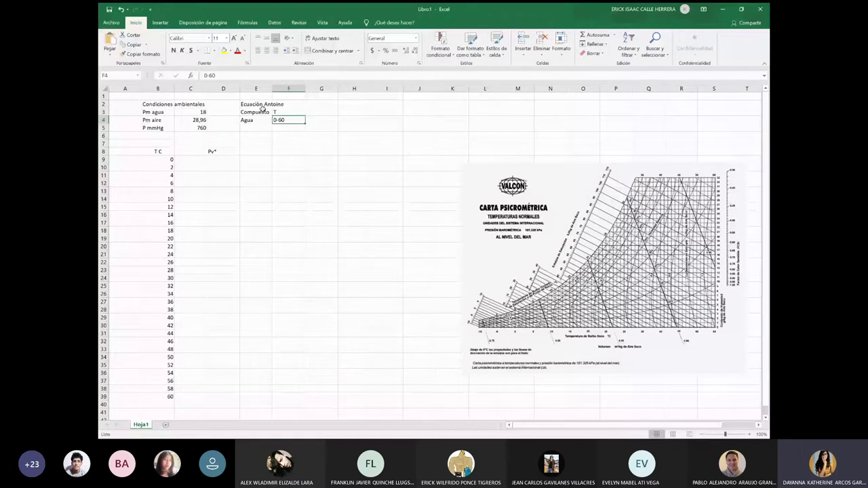
pyautogui.press('Down')
pyautogui.write('60-120')
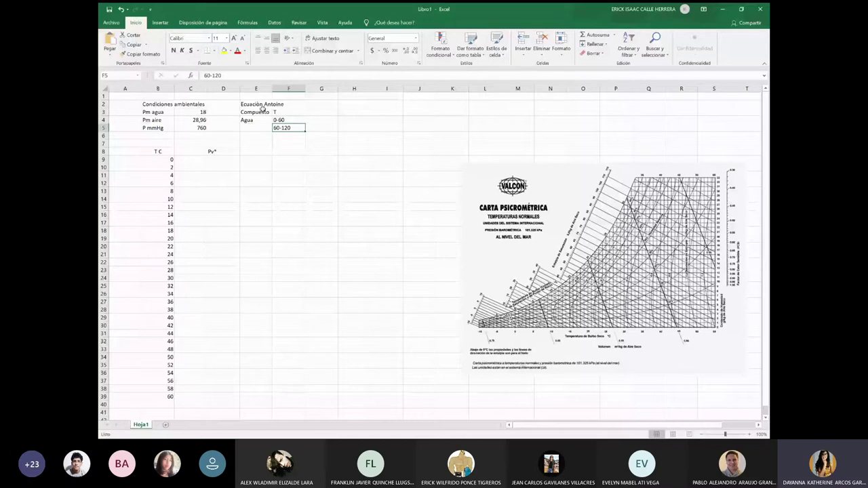
# Delete the 60-120 range from F5 and enter the constant headings A, B and C in G3:I3
pyautogui.press('Delete')
pyautogui.press('Up')
pyautogui.press('Up')
pyautogui.press('Right')
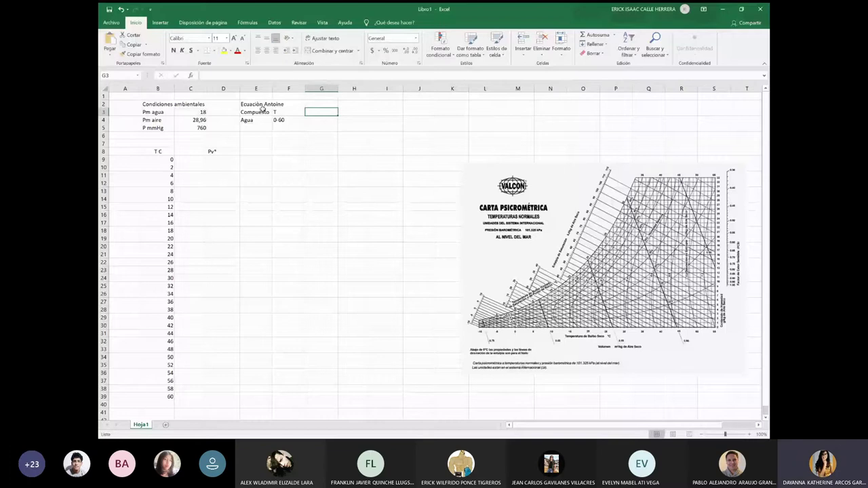
pyautogui.write('A')
pyautogui.press('Right')
pyautogui.write('B')
pyautogui.press('Right')
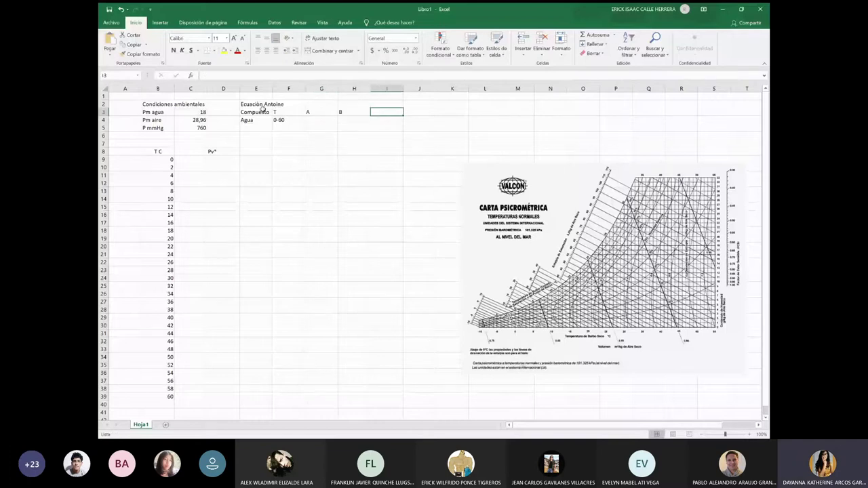
pyautogui.write('C')
pyautogui.press('Return')
# Paste the copied Antoine constants for water, 8,10765, 1750,286 and 235, into G4:I4
pyautogui.press('Left')
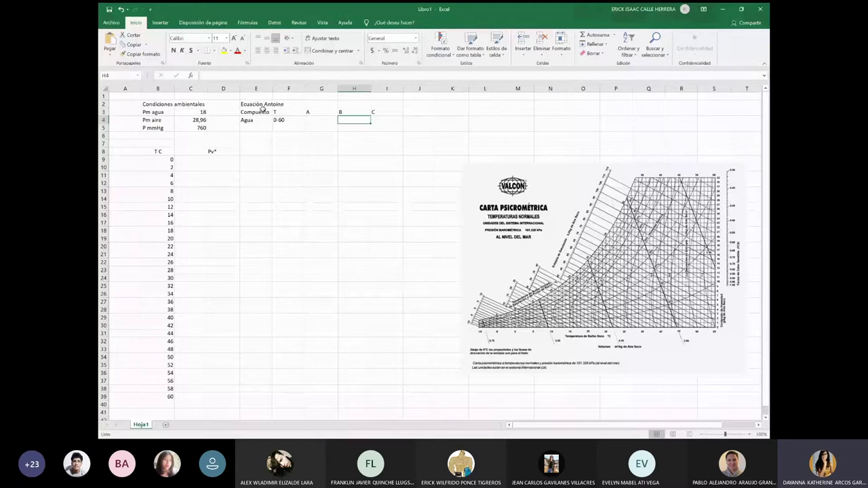
pyautogui.press('Left')
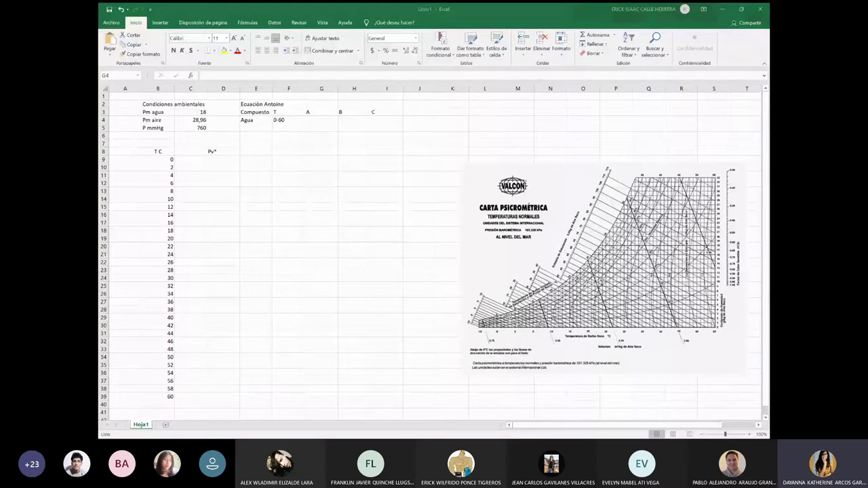
pyautogui.hotkey('ctrl', 'c')
pyautogui.click(321, 120)
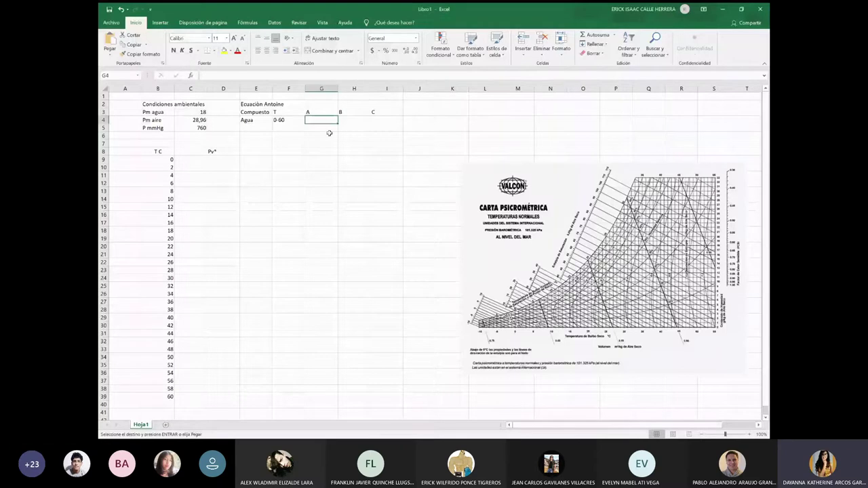
pyautogui.hotkey('ctrl', 'v')
pyautogui.click(327, 151)
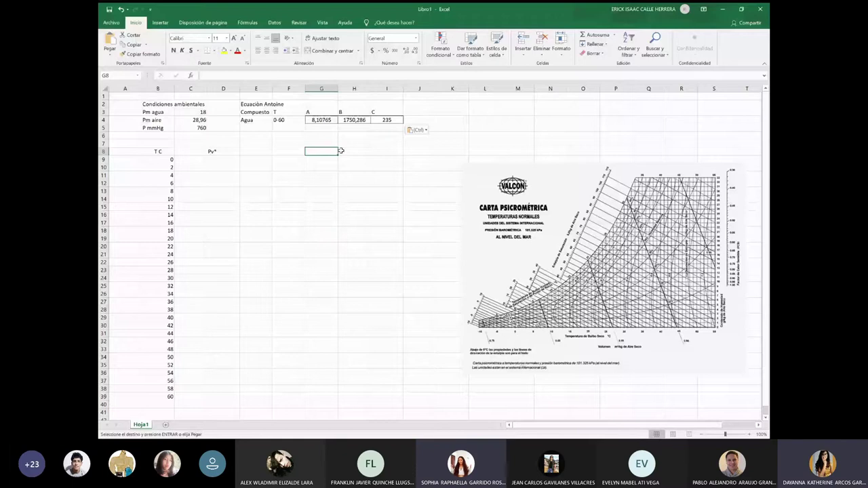
# Merge and center the "Ecuación Antoine" title across E2:I2 and apply borders to the whole table E2:I4
pyautogui.moveTo(247, 103); pyautogui.dragTo(393, 104)
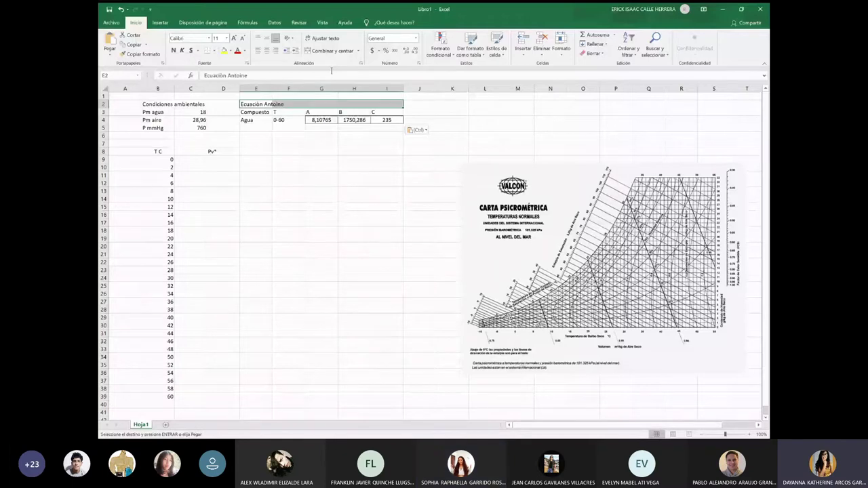
pyautogui.click(332, 50)
pyautogui.moveTo(258, 104); pyautogui.dragTo(374, 121)
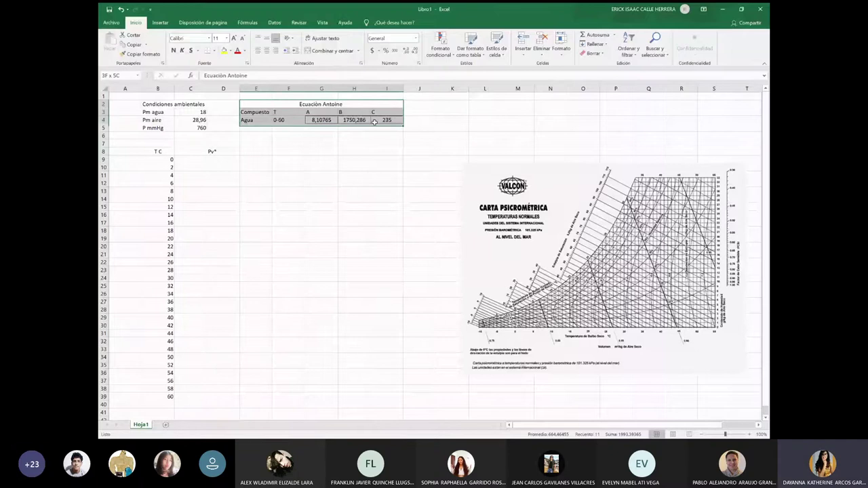
pyautogui.click(321, 174)
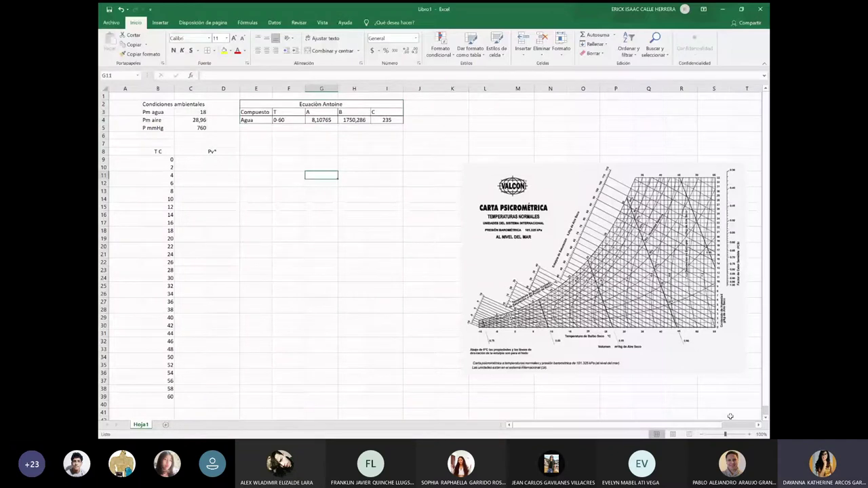
pyautogui.scroll(4, 562, 290)
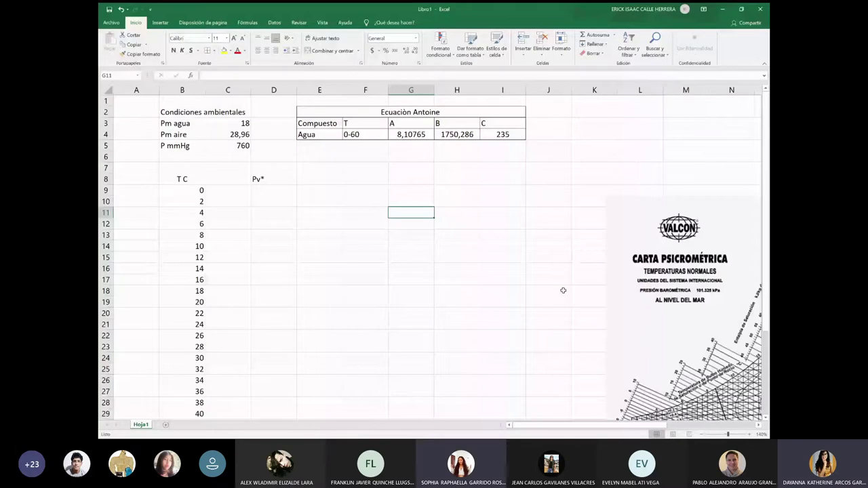
pyautogui.press('Left')
pyautogui.press('Left')
pyautogui.press('Up')
pyautogui.press('Up')
pyautogui.press('Up')
pyautogui.press('Up')
pyautogui.press('Up')
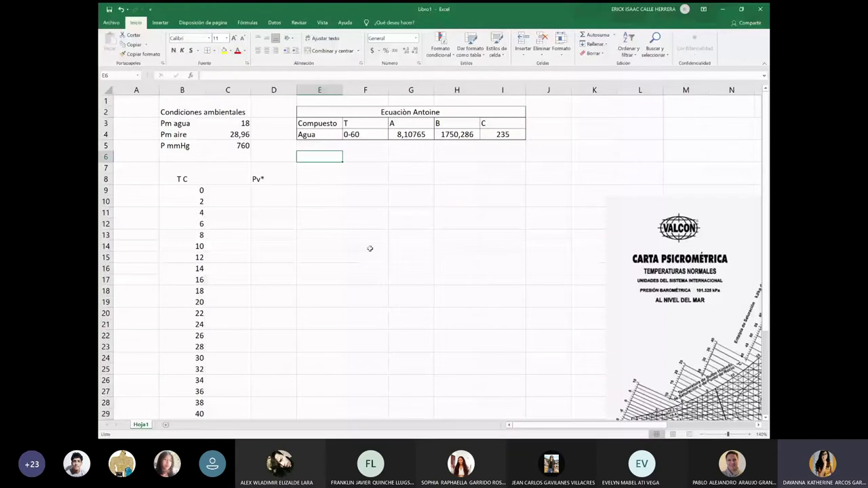
pyautogui.click(465, 145)
pyautogui.click(490, 143)
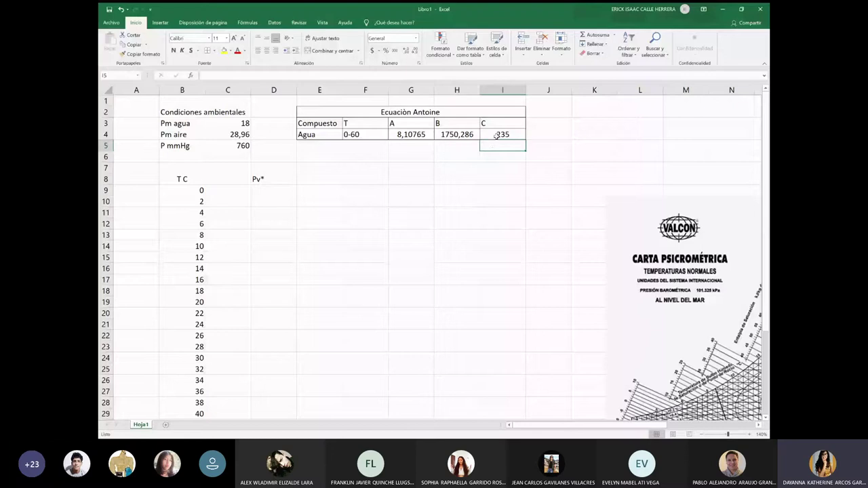
pyautogui.moveTo(273, 190)
pyautogui.mouseDown()
pyautogui.moveTo(271, 361)
pyautogui.moveTo(272, 197)
pyautogui.mouseUp()
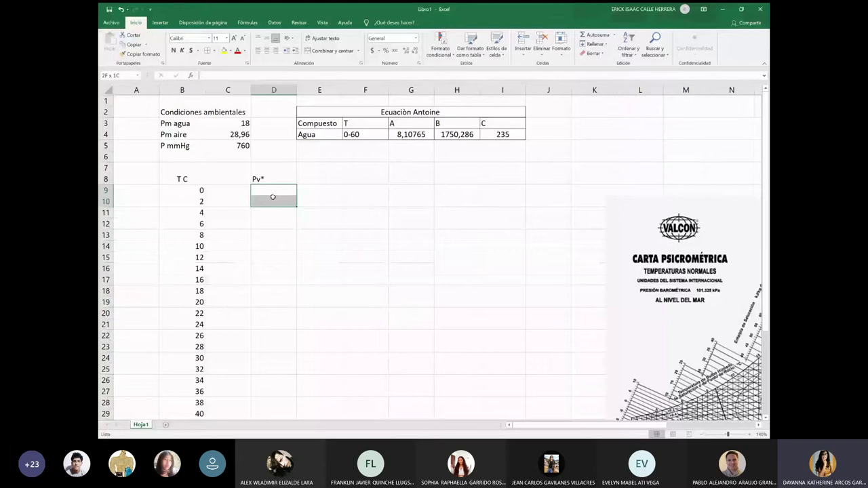
pyautogui.moveTo(273, 196); pyautogui.dragTo(253, 362)
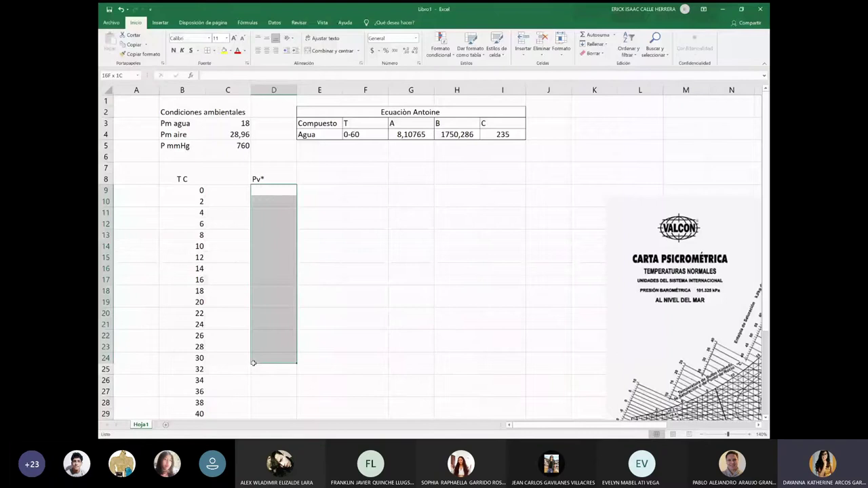
pyautogui.click(277, 180)
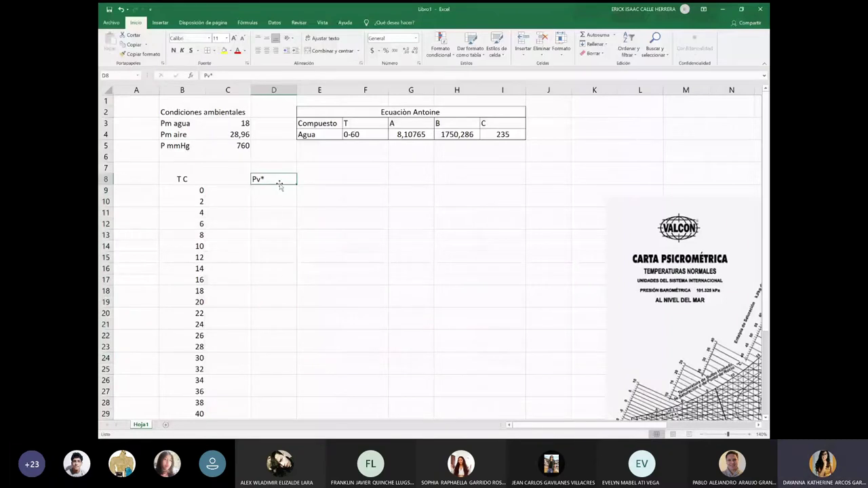
# Write the Antoine equation as the text LOG10(Pv*)=A-(B/T+C) in cell J2, beside the constants table
pyautogui.click(549, 122)
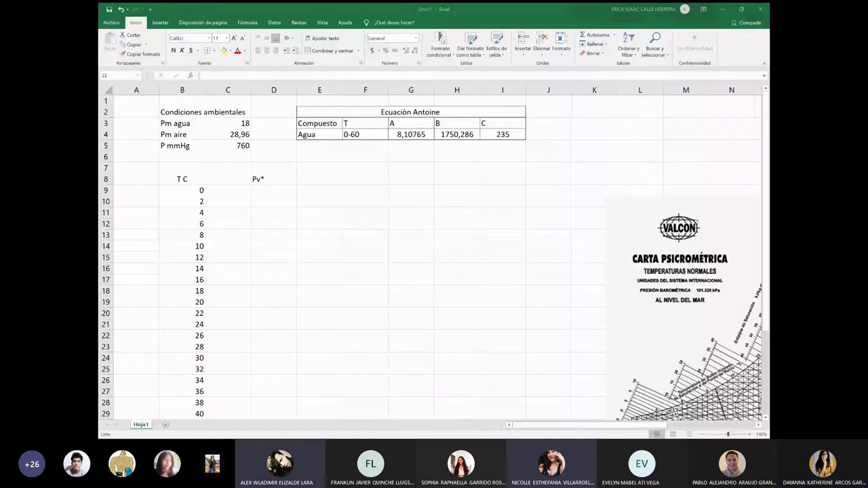
pyautogui.press('F2')
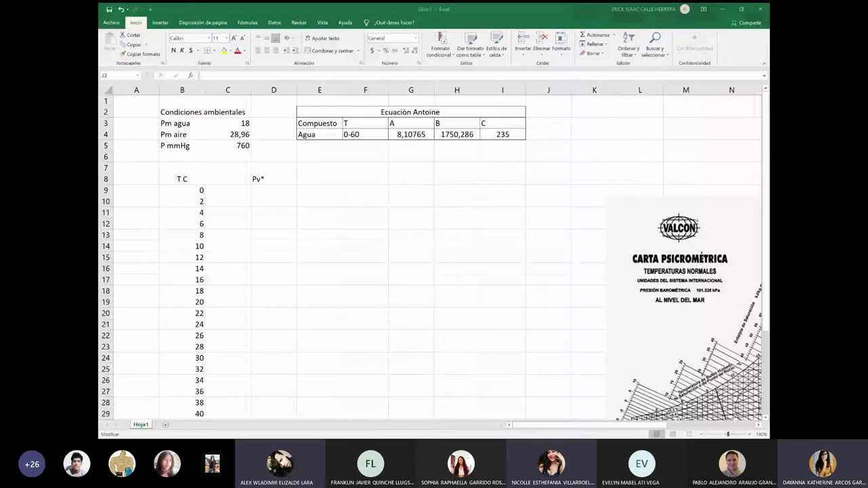
pyautogui.click(551, 115)
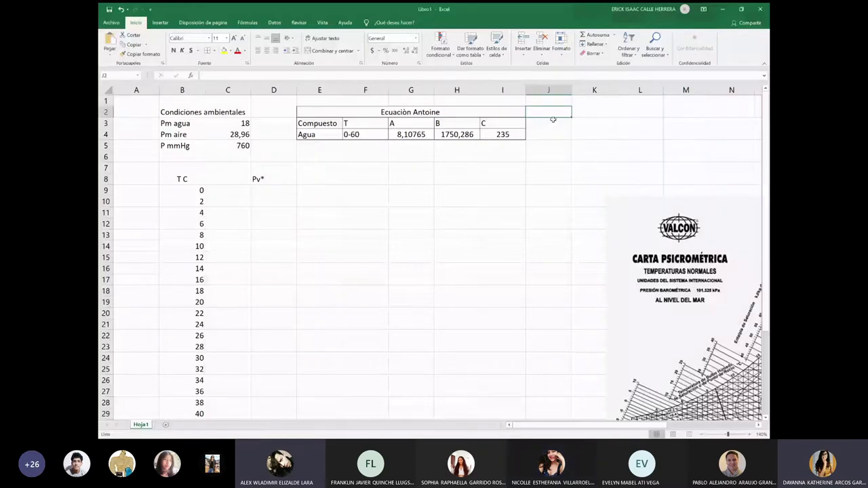
pyautogui.write('LOG10')
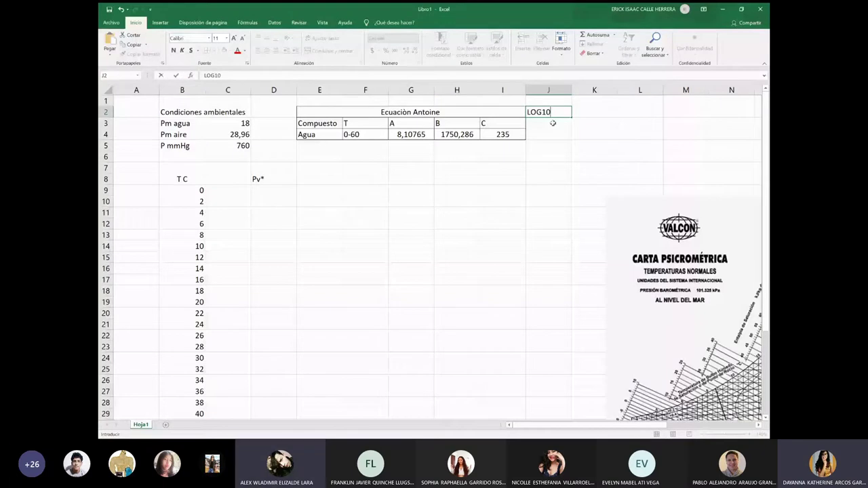
pyautogui.write('(P')
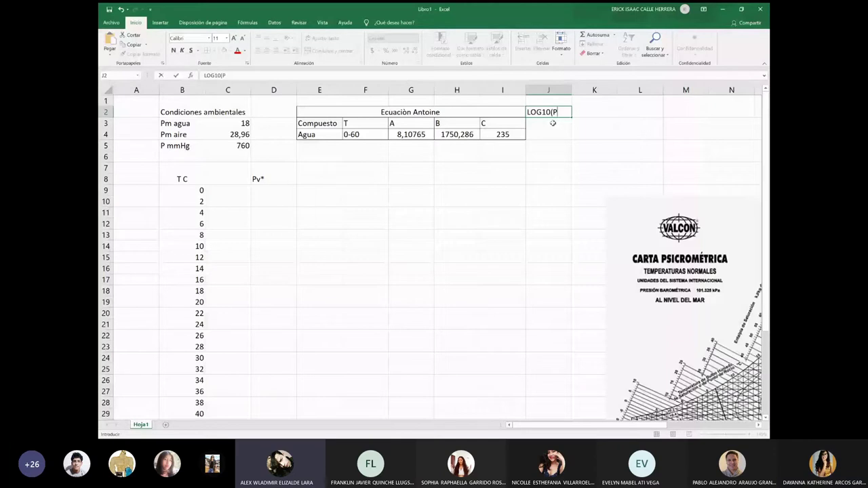
pyautogui.write('v*)=A-')
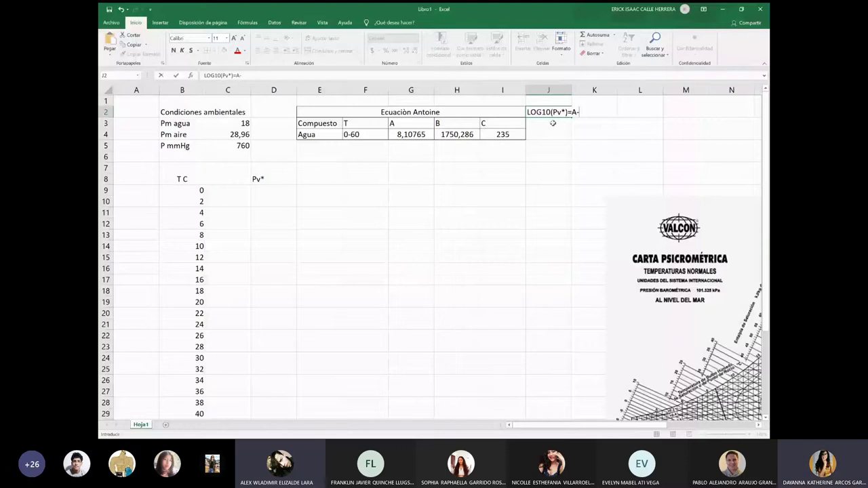
pyautogui.write('(B')
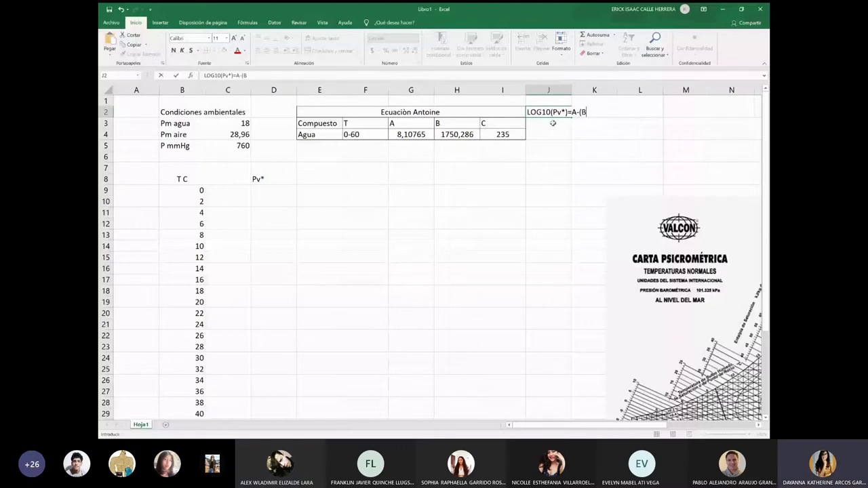
pyautogui.press('BackSpace')
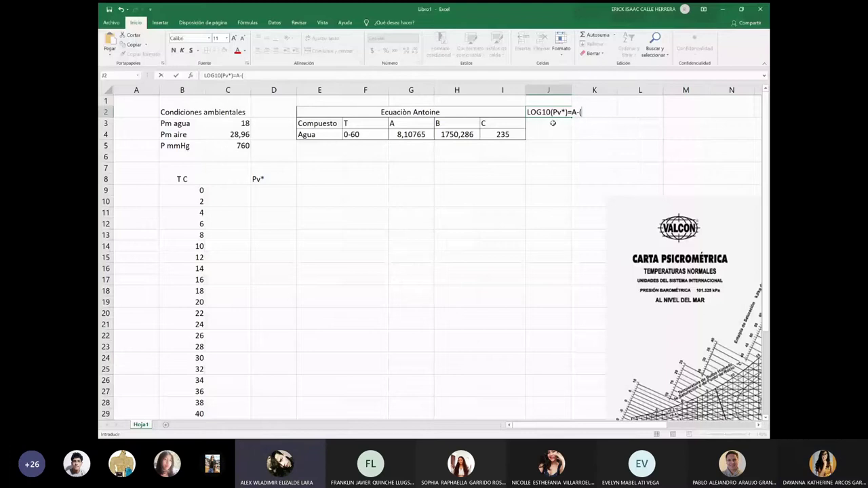
pyautogui.write('B/')
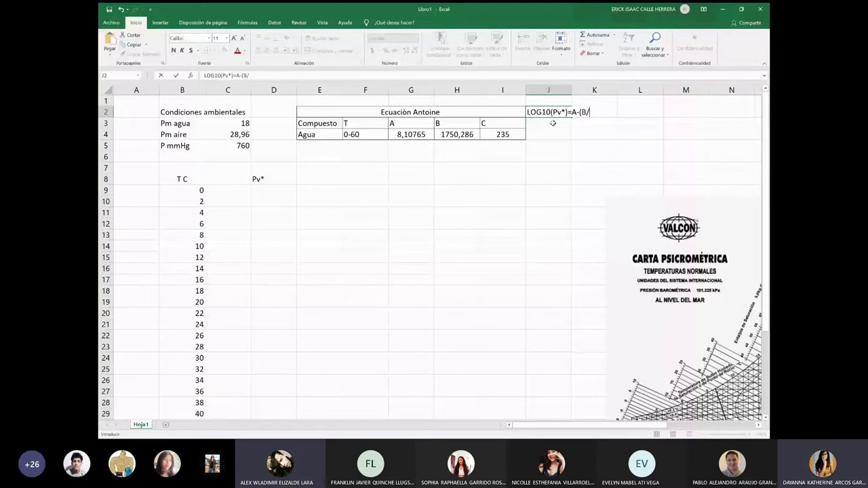
pyautogui.write('T+')
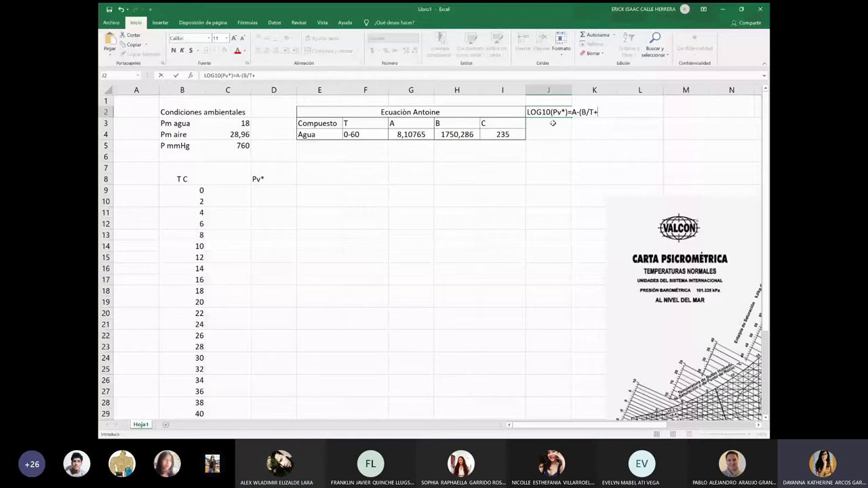
pyautogui.write('C)')
pyautogui.press('Return')
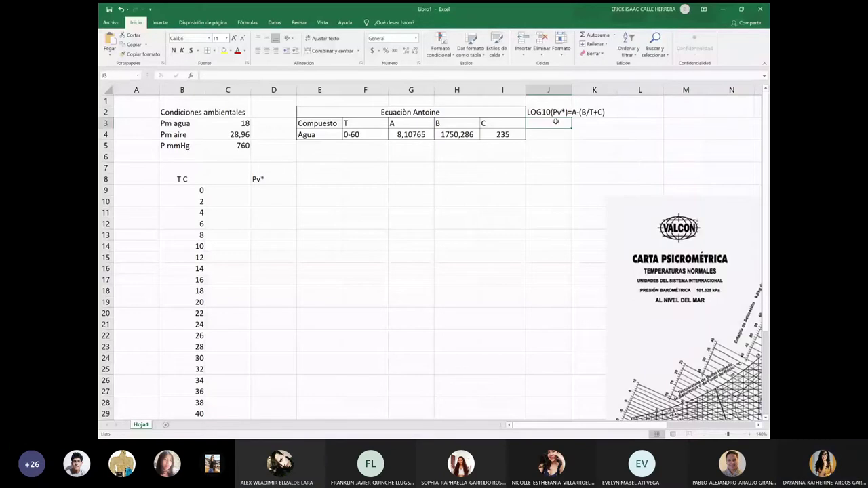
pyautogui.hotkey('ctrl', 'v')
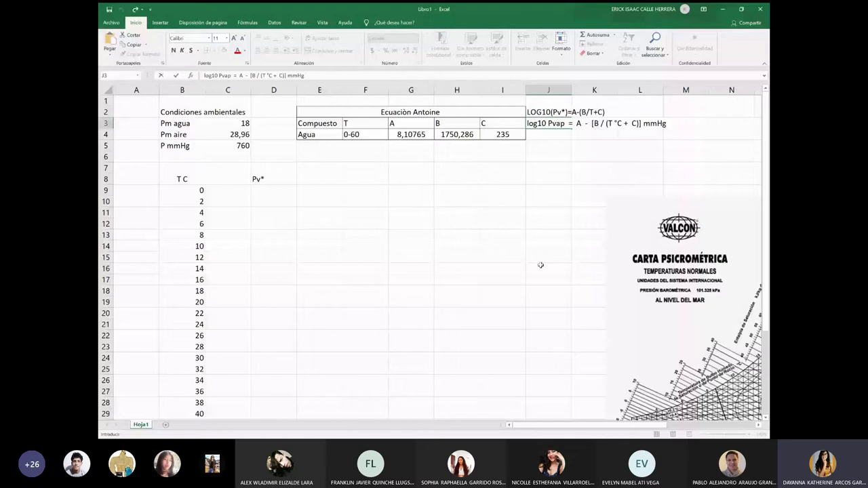
pyautogui.hotkey('ctrl', 'z')
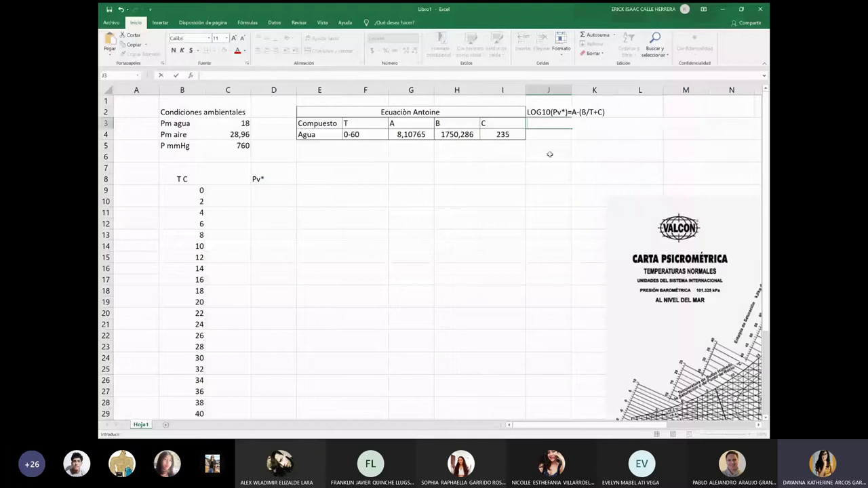
pyautogui.press('Escape')
pyautogui.press('Up')
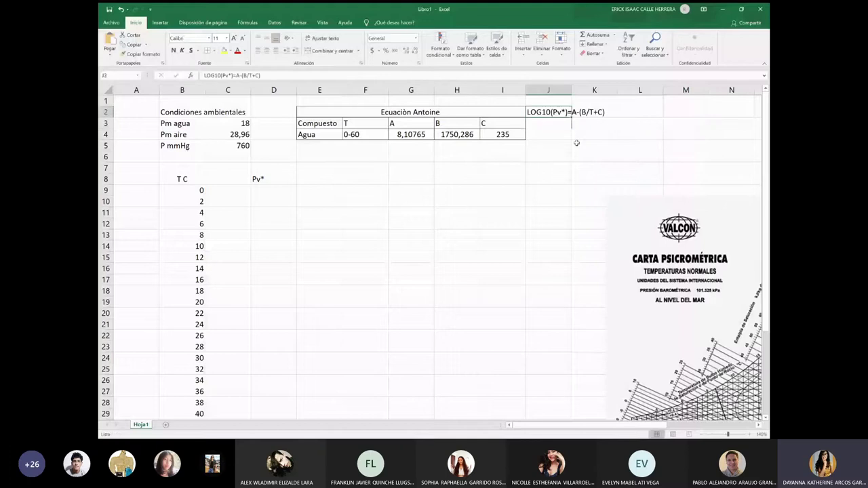
# Enter the Antoine vapor pressure formula =10^(G4-(H4/(B9+I4))) in D9, under the Pv* heading
pyautogui.click(278, 191)
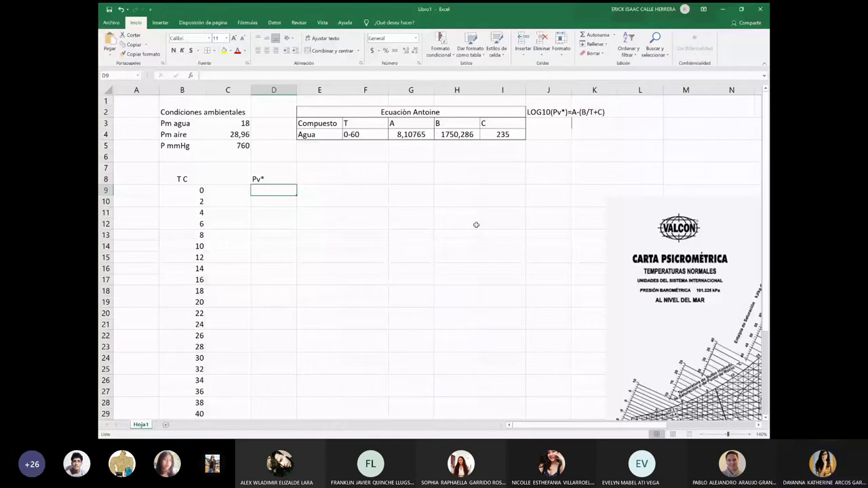
pyautogui.write('=')
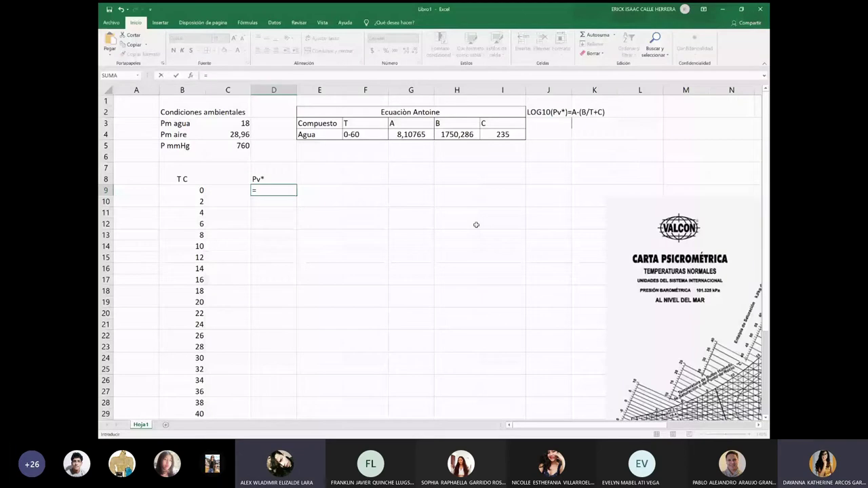
pyautogui.write('10^(')
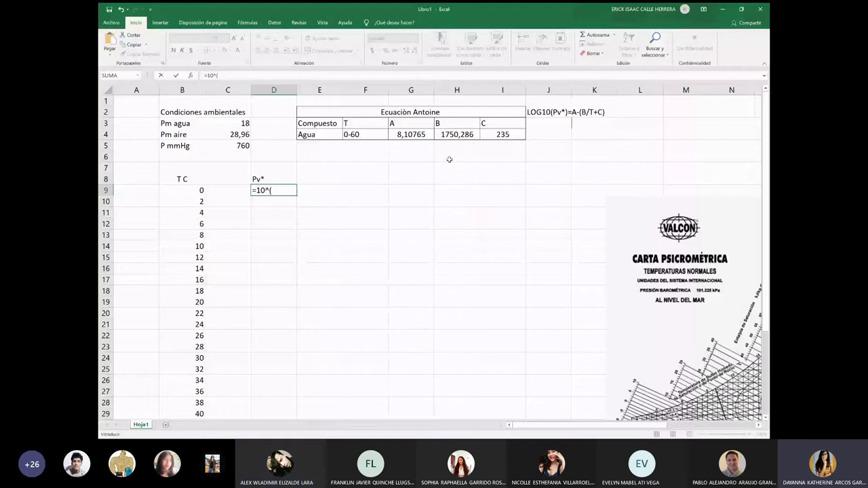
pyautogui.click(411, 134)
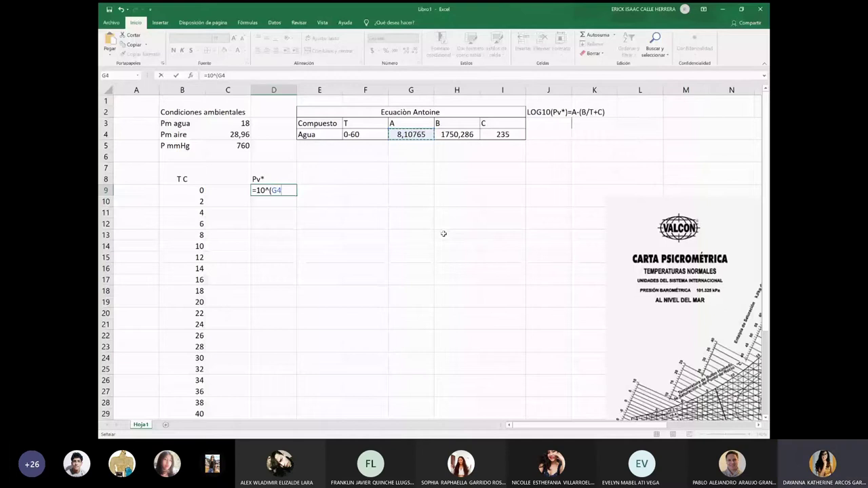
pyautogui.write('-')
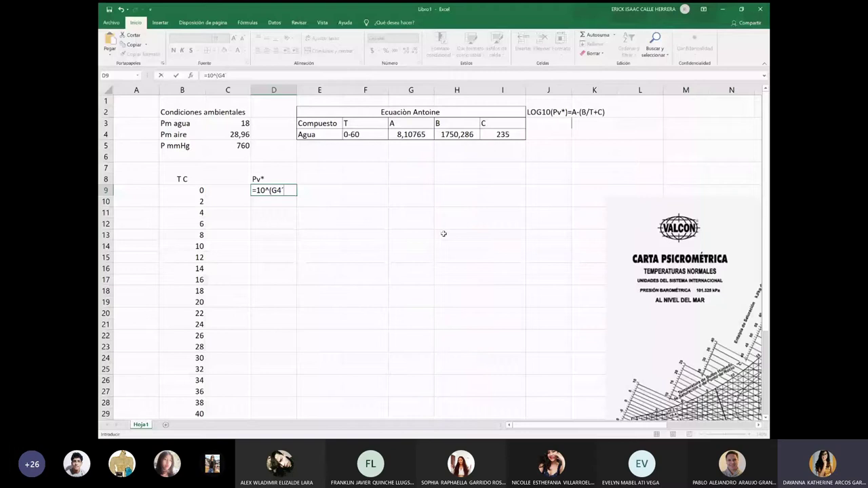
pyautogui.write('(')
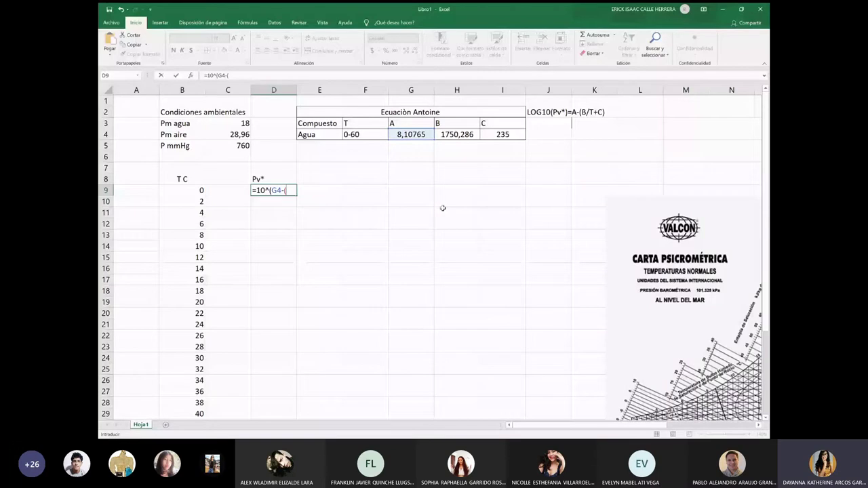
pyautogui.click(457, 134)
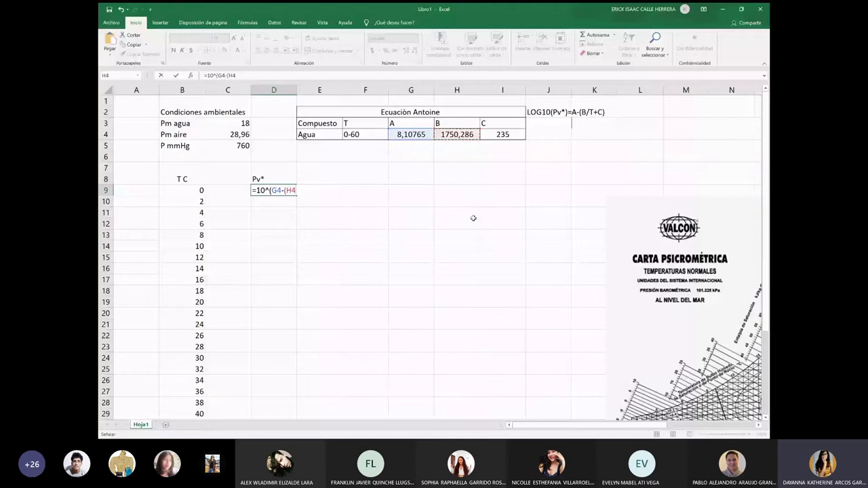
pyautogui.write('/(')
pyautogui.click(179, 190)
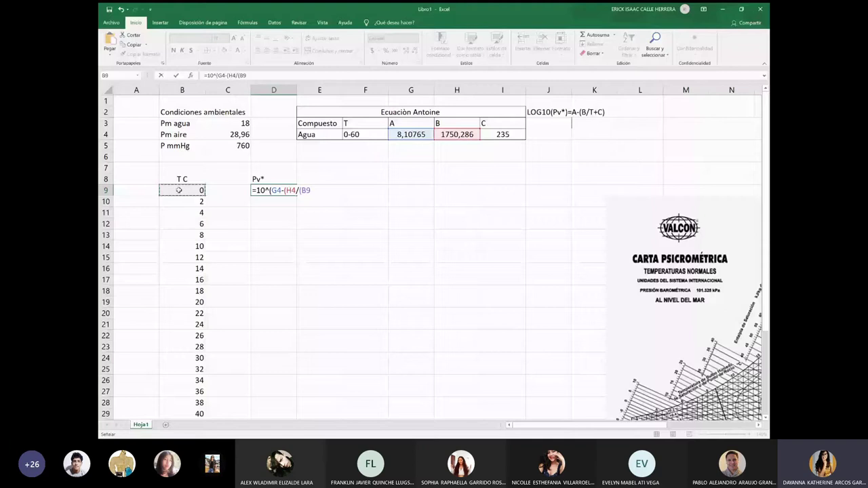
pyautogui.write('+')
pyautogui.click(495, 136)
pyautogui.write(')))')
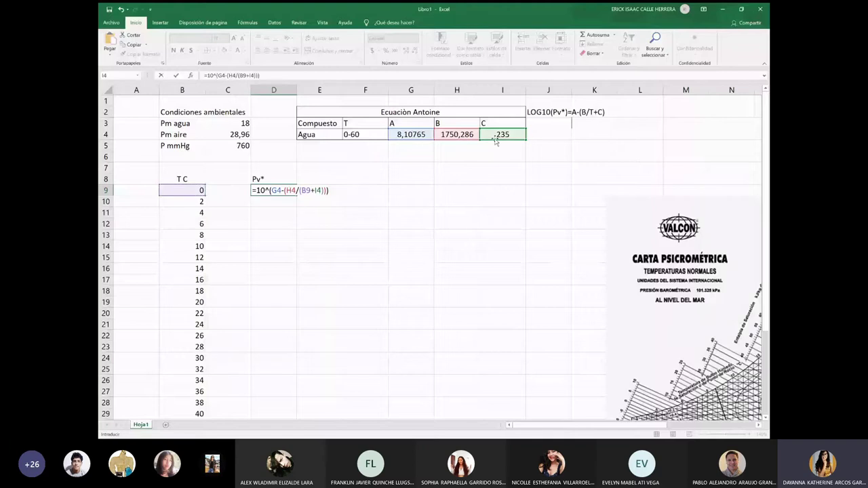
pyautogui.hotkey('ctrl', 'Return')
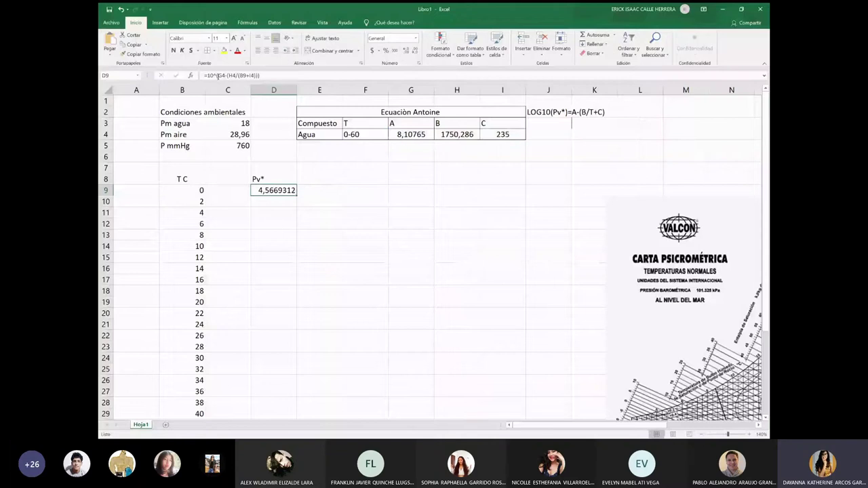
# Make the constant references in D9 absolute so the formula is =10^($G$4-($H$4/(B9+$I$4)))
pyautogui.click(218, 75)
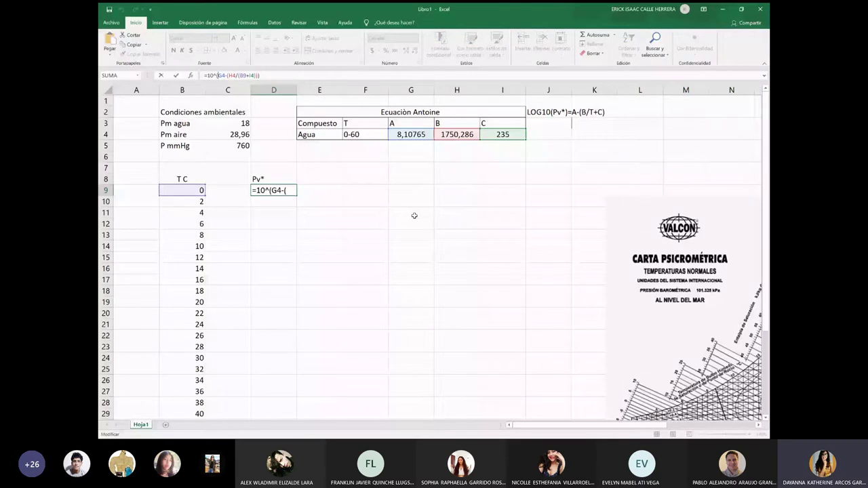
pyautogui.press('F4')
pyautogui.press('End')
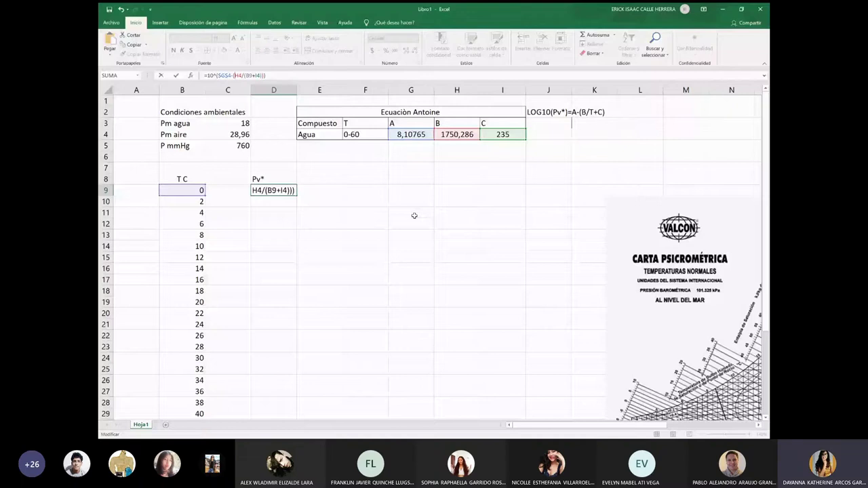
pyautogui.press('F4')
pyautogui.press('F4')
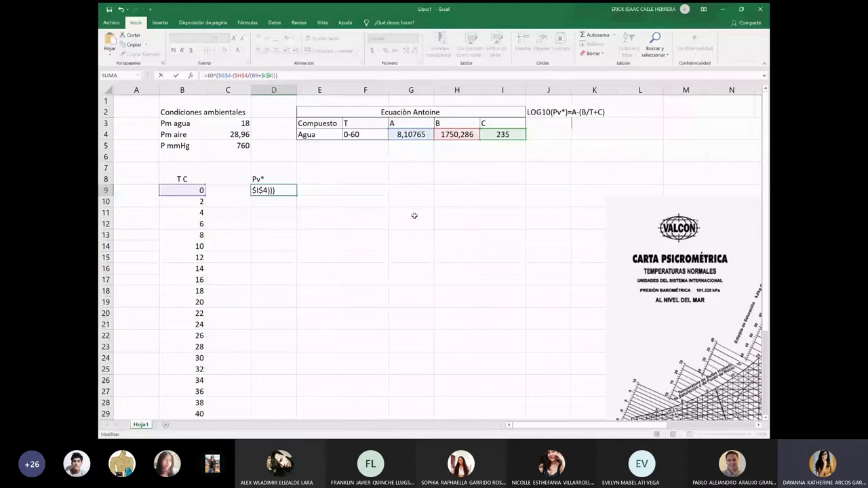
pyautogui.hotkey('ctrl', 'Return')
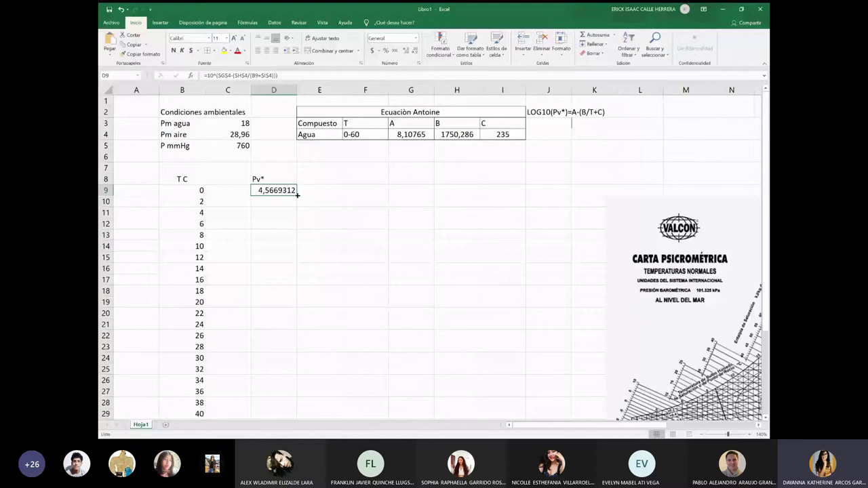
# Fill the Pv* formula from D9 down the column for the whole temperature series
pyautogui.doubleClick(297, 194)
pyautogui.scroll(-3, 362, 340)
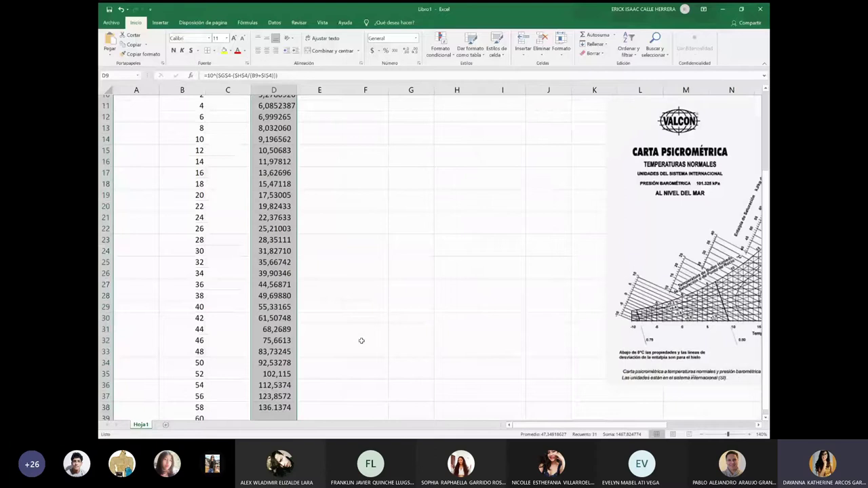
pyautogui.scroll(4, 362, 341)
pyautogui.click(273, 190)
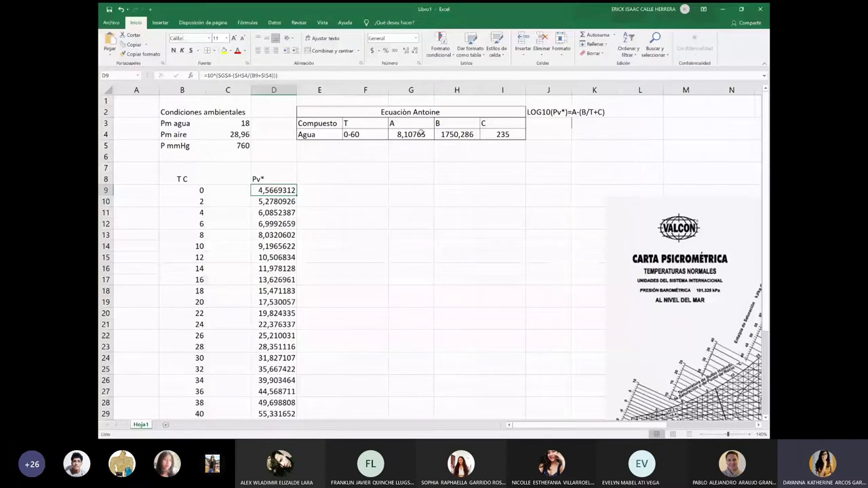
# Move the psychrometric chart image beside the Pv* column, over columns F to N
pyautogui.click(324, 168)
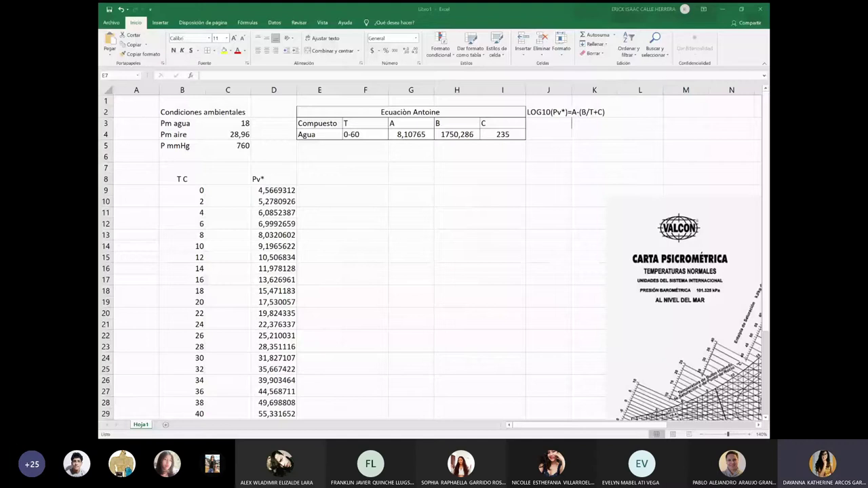
pyautogui.click(332, 181)
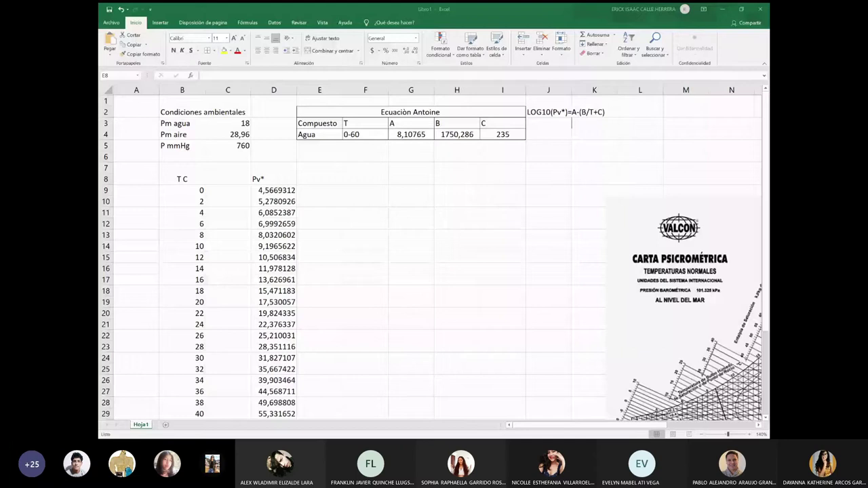
pyautogui.moveTo(643, 333); pyautogui.dragTo(391, 252)
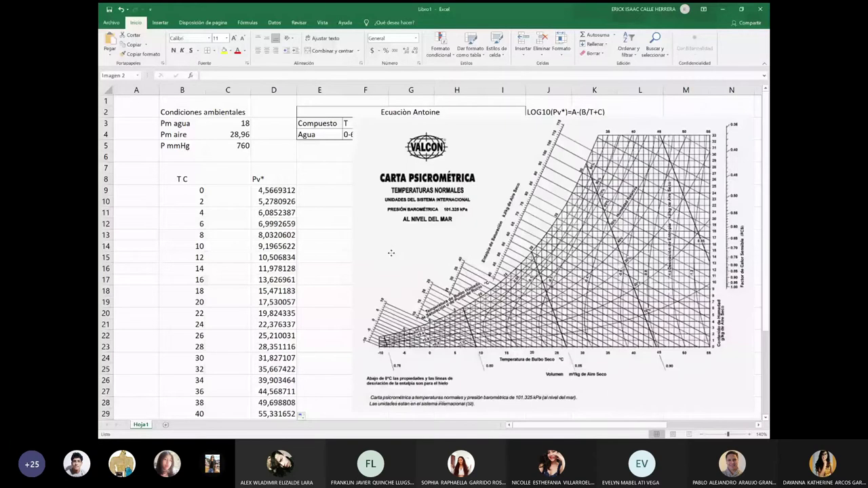
pyautogui.moveTo(391, 253); pyautogui.dragTo(389, 252)
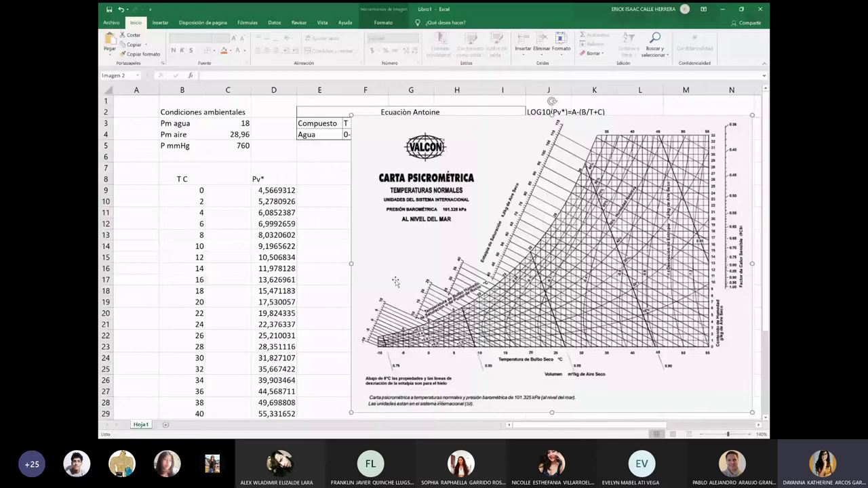
pyautogui.moveTo(395, 282); pyautogui.dragTo(397, 282)
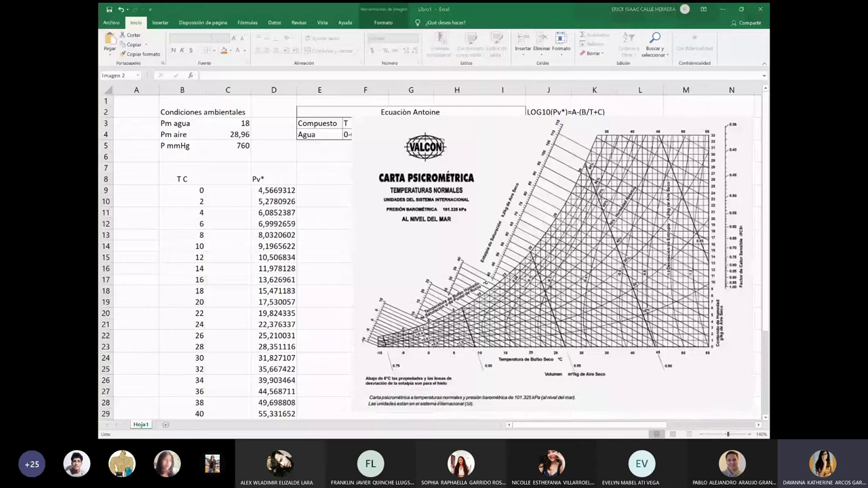
pyautogui.moveTo(397, 282); pyautogui.dragTo(397, 282)
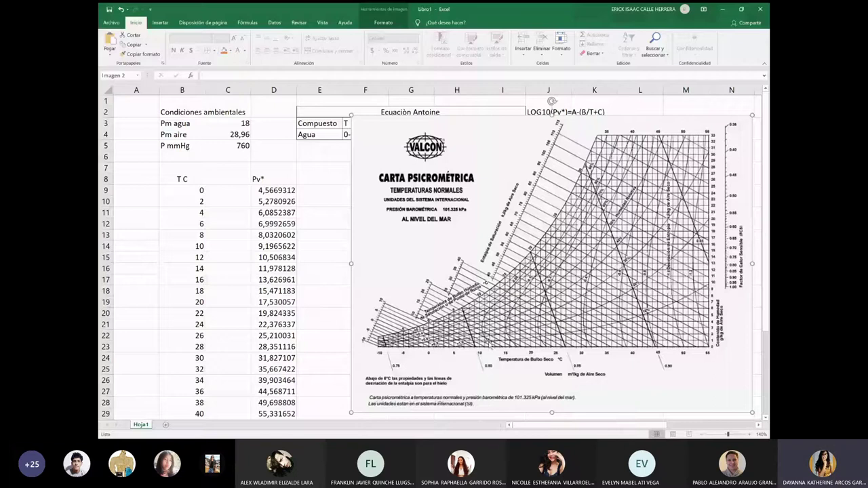
# Examine the enlarged psychrometric chart image, including its dry-bulb temperature axis, humidity content scale and relative humidity curves
pyautogui.click(749, 435)
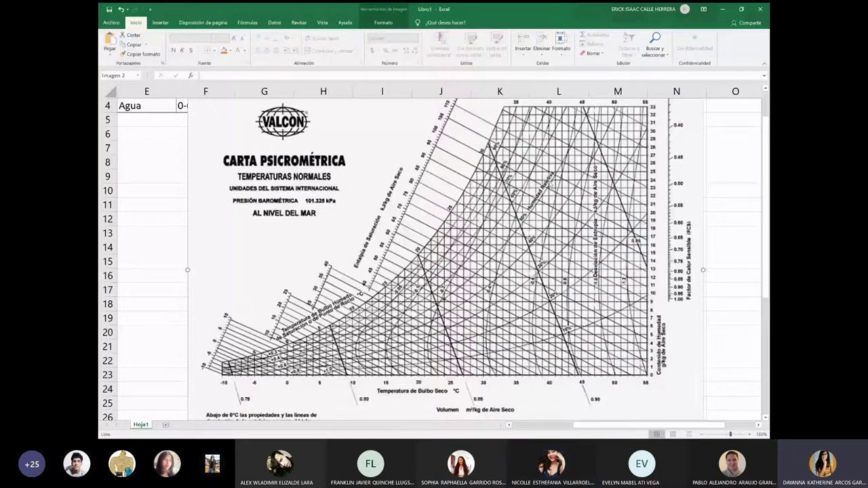
pyautogui.click(748, 432)
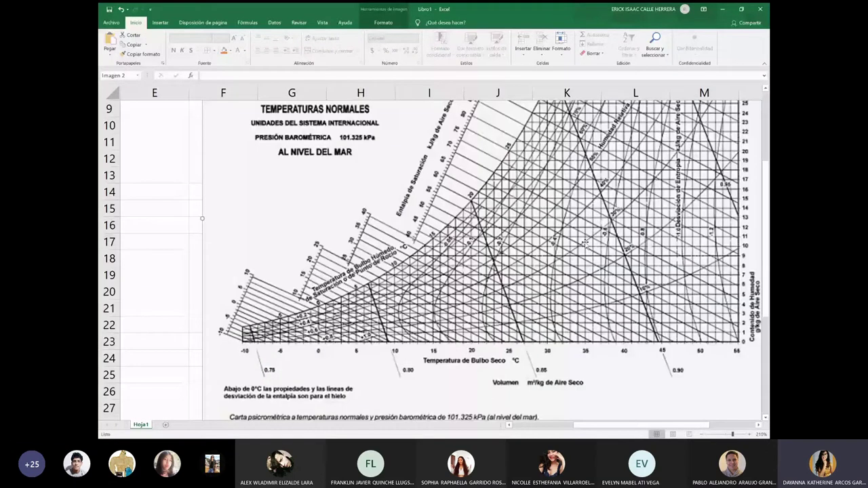
pyautogui.scroll(1, 585, 243)
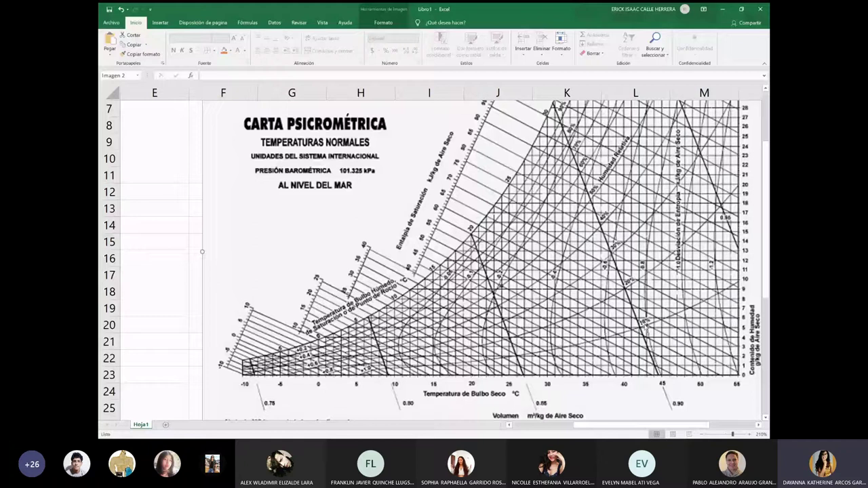
pyautogui.scroll(2, 623, 258)
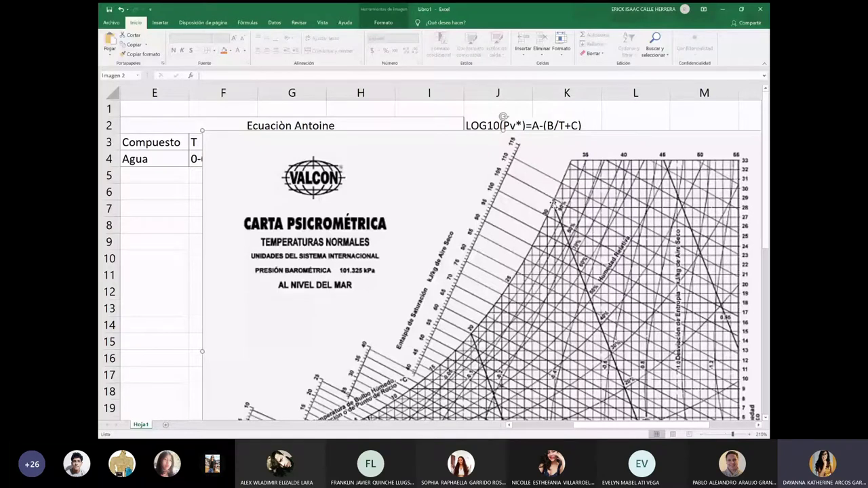
pyautogui.scroll(-2, 552, 203)
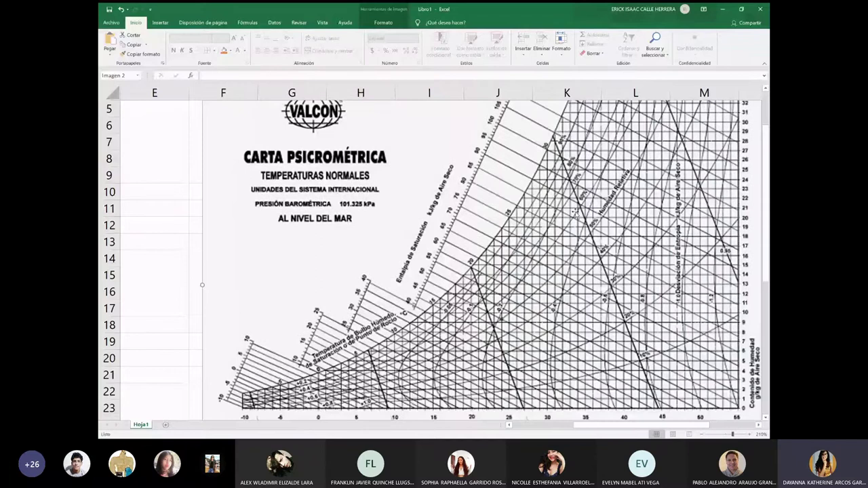
pyautogui.scroll(2, 575, 212)
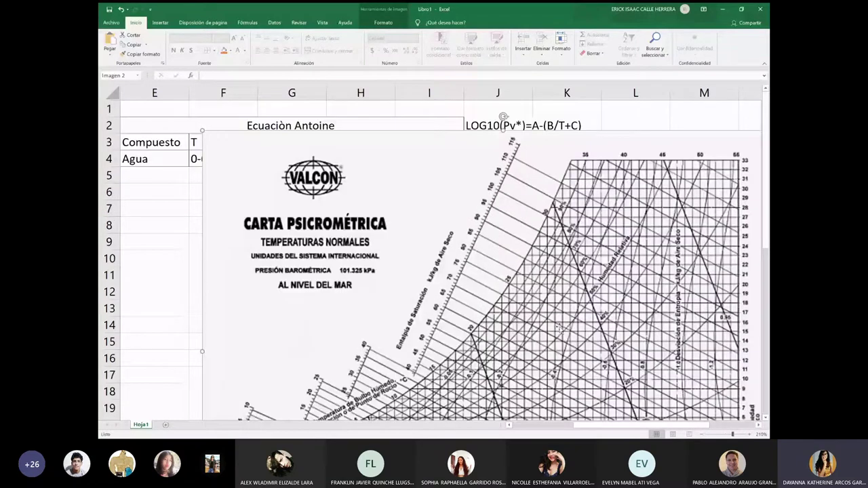
pyautogui.scroll(-2, 654, 425)
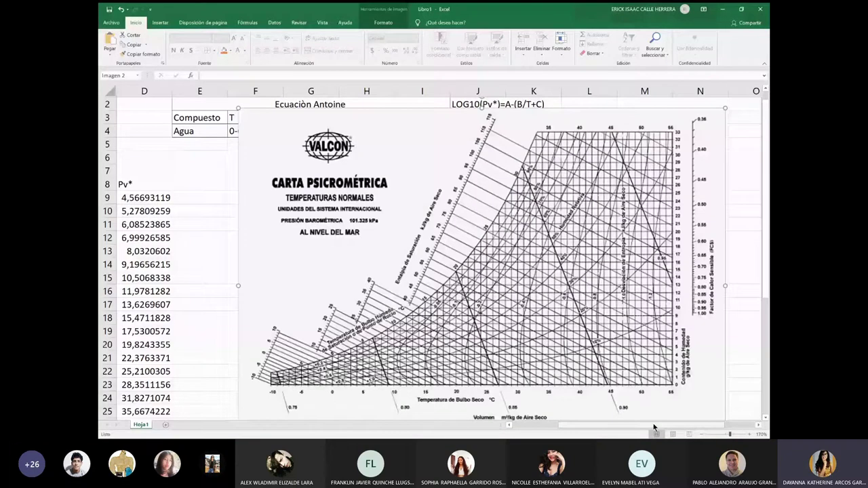
# Enter the heading Humedad Relativa in E7, above the column beside Pv*
pyautogui.moveTo(654, 427); pyautogui.dragTo(597, 427)
pyautogui.click(373, 195)
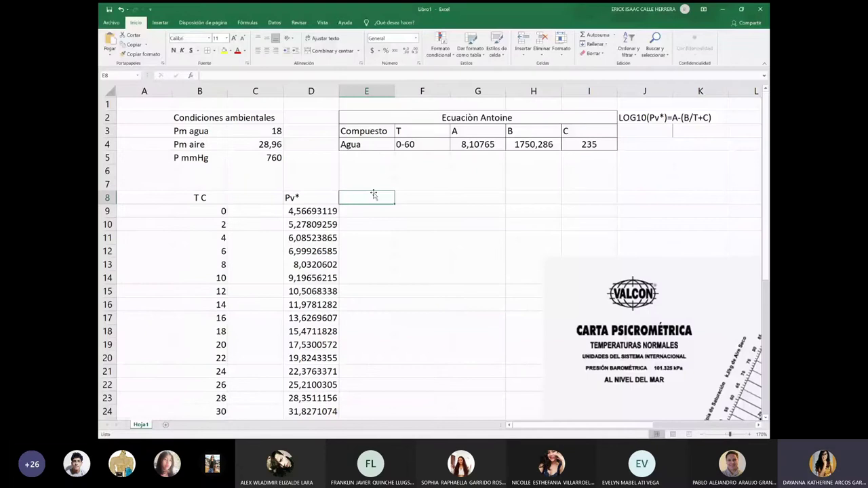
pyautogui.click(374, 185)
pyautogui.write('hjH')
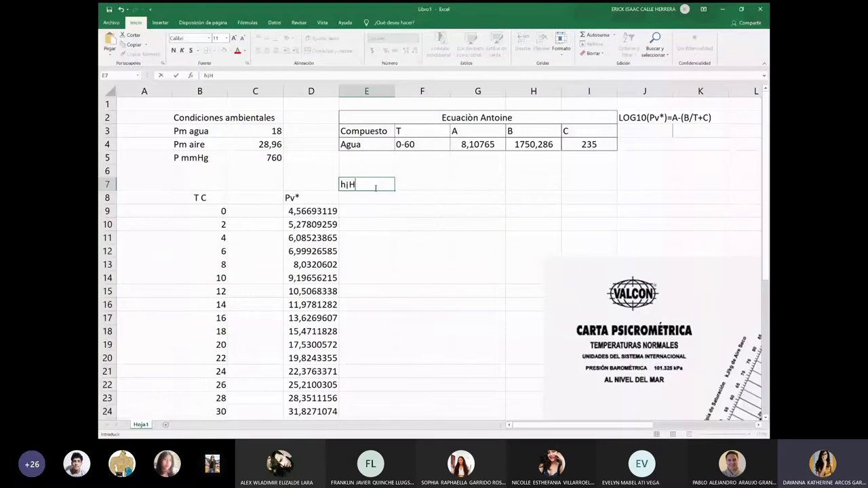
pyautogui.press('BackSpace')
pyautogui.press('BackSpace')
pyautogui.press('BackSpace')
pyautogui.write('Humedad Relat')
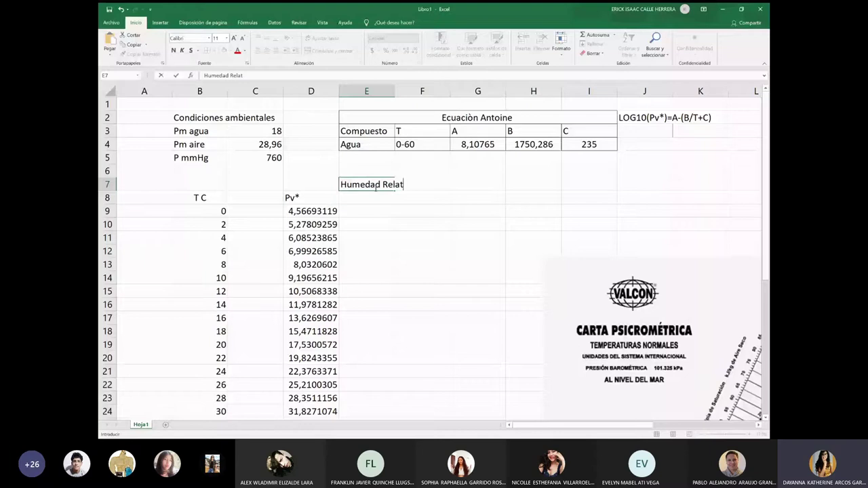
pyautogui.write('iva')
pyautogui.press('Return')
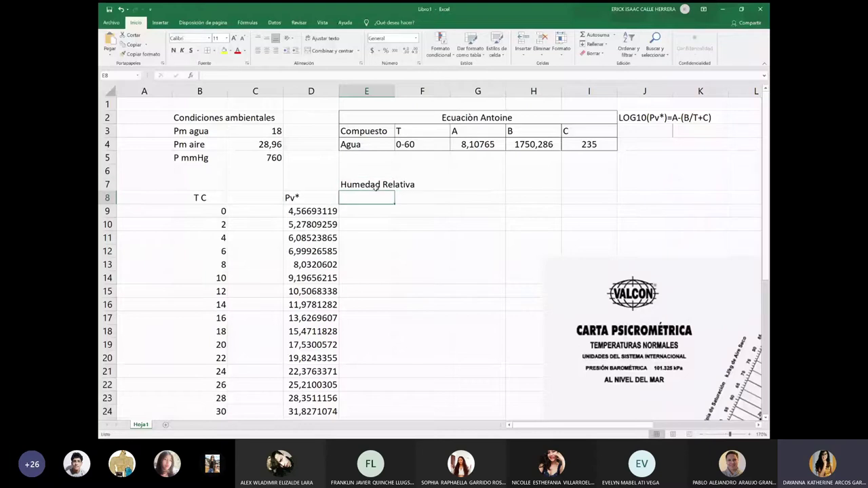
# Enter 100, 90 and 80 in E8:G8 and extend the series across row 8 down to 10 in N8
pyautogui.write('100')
pyautogui.press('Tab')
pyautogui.write('90')
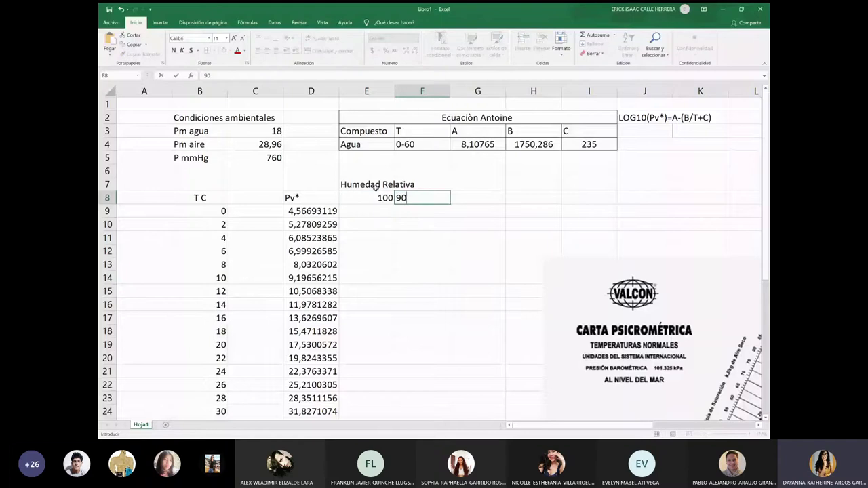
pyautogui.moveTo(369, 197); pyautogui.dragTo(457, 198)
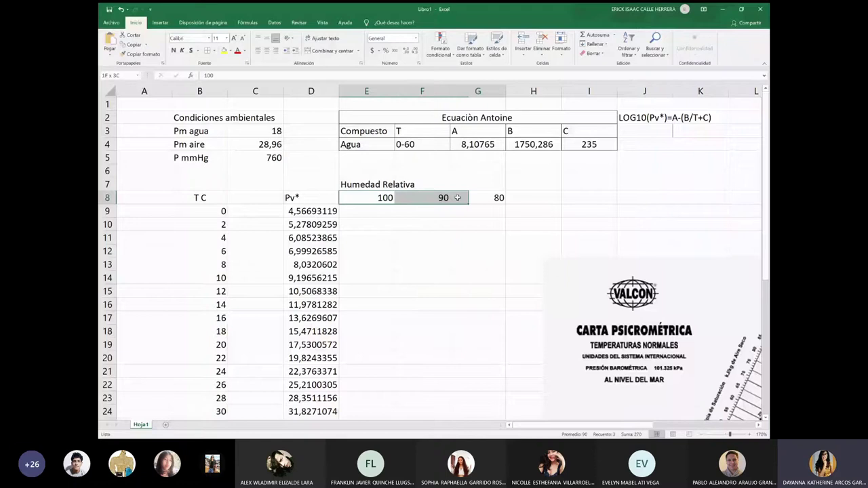
pyautogui.moveTo(468, 203); pyautogui.dragTo(709, 193)
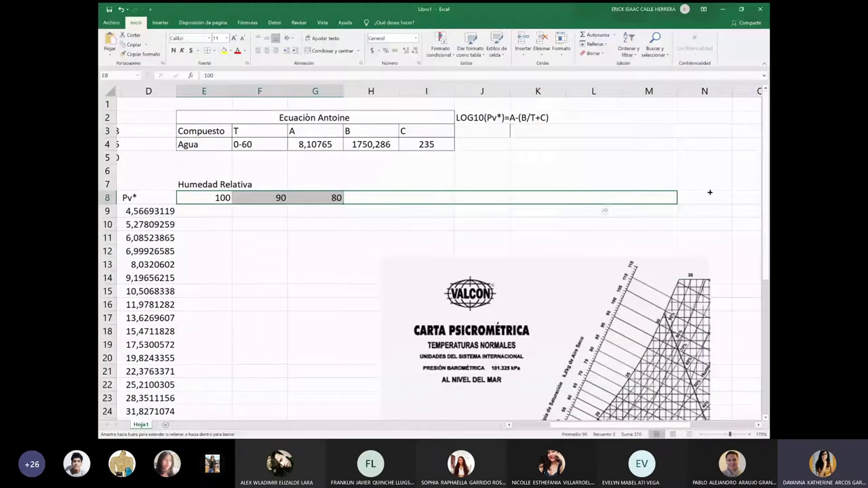
pyautogui.moveTo(710, 193); pyautogui.dragTo(710, 198)
# Merge and centre the Humedad Relativa heading across E7:N7 and give it a border
pyautogui.moveTo(179, 184); pyautogui.dragTo(634, 192)
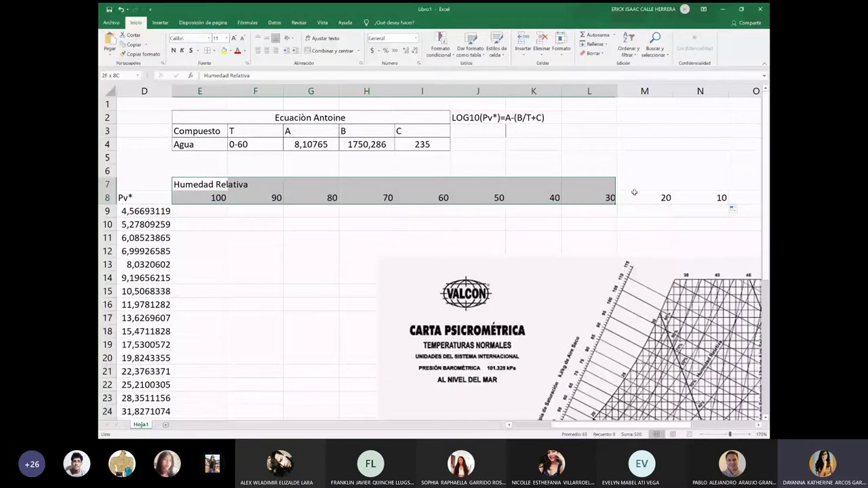
pyautogui.moveTo(634, 192); pyautogui.dragTo(712, 183)
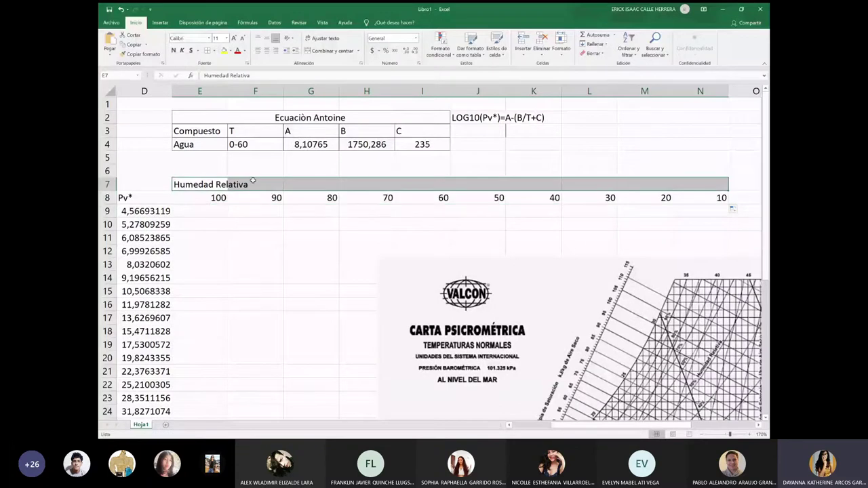
pyautogui.click(336, 51)
pyautogui.click(255, 197)
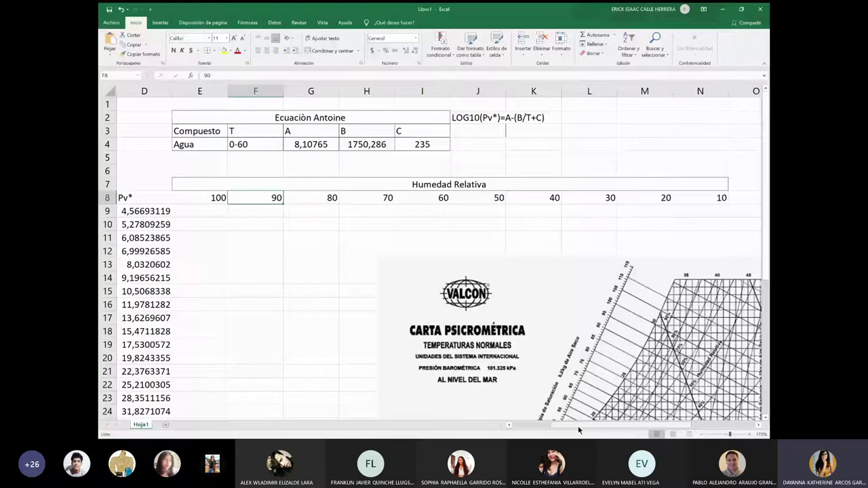
# Add cell borders to the Pv* column, the T C column and the relative humidity values in row 8
pyautogui.hscroll(-3, 363, 229)
pyautogui.scroll(-1, 363, 228)
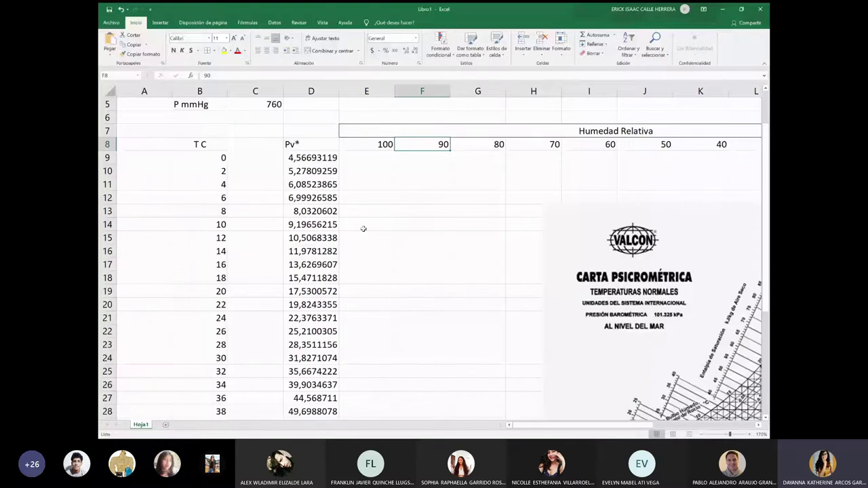
pyautogui.scroll(1, 298, 170)
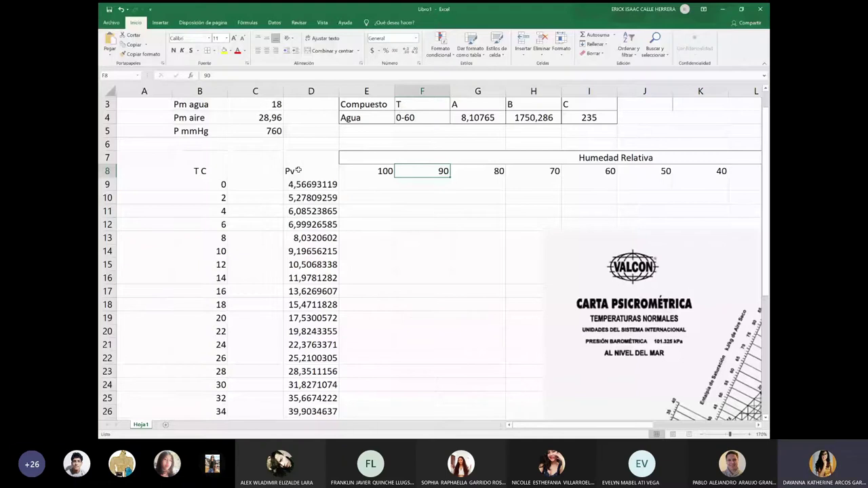
pyautogui.moveTo(298, 170); pyautogui.dragTo(289, 347)
pyautogui.hotkey('ctrl', 'z')
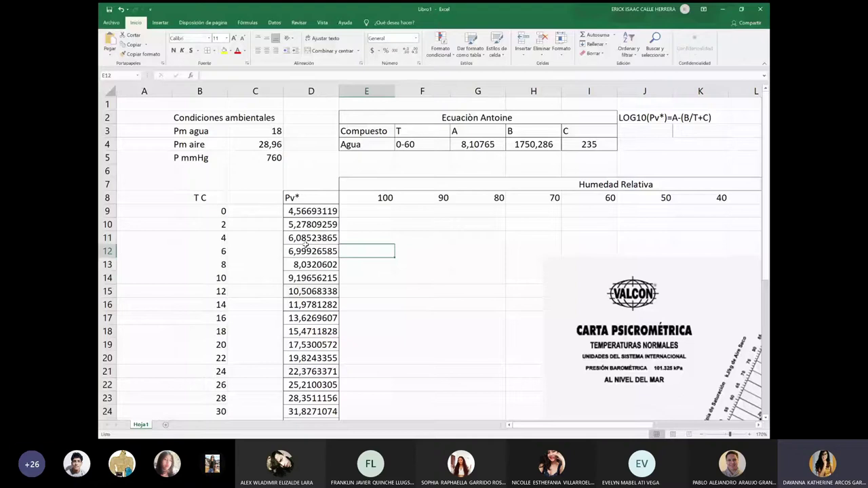
pyautogui.moveTo(200, 197); pyautogui.dragTo(210, 391)
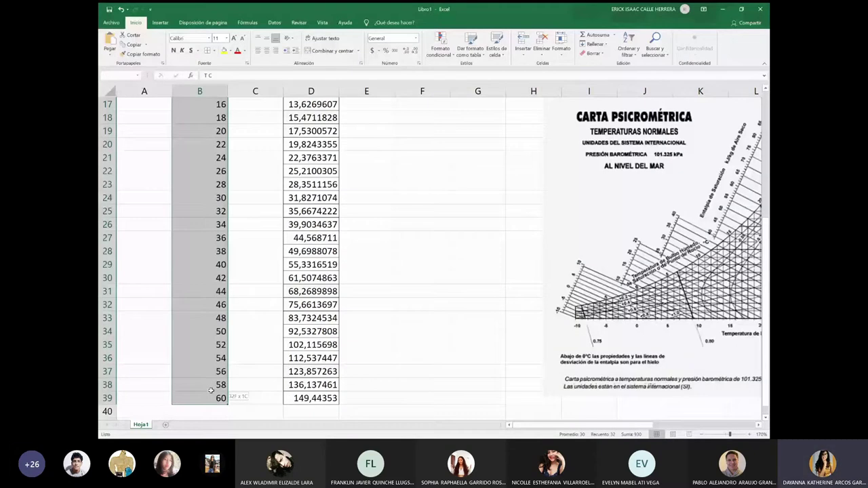
pyautogui.scroll(5, 271, 305)
pyautogui.click(366, 210)
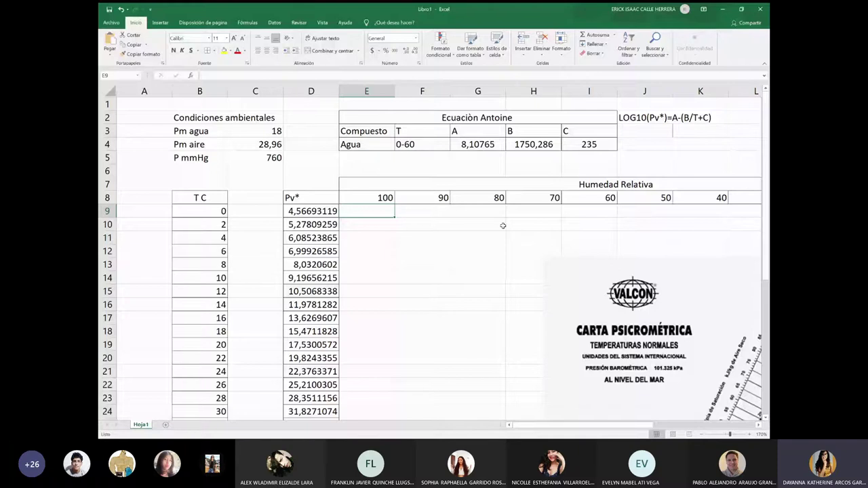
# Apply the percentage number format to the relative humidity values in E8:N8
pyautogui.moveTo(366, 197); pyautogui.dragTo(687, 196)
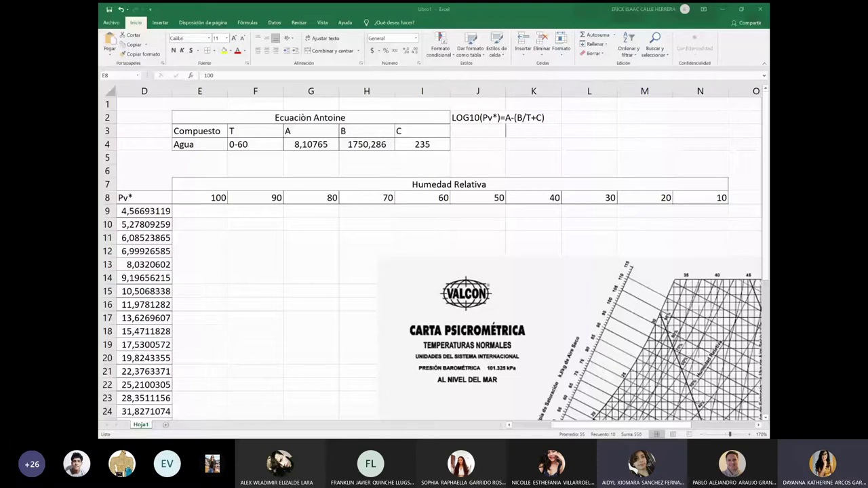
pyautogui.click(385, 51)
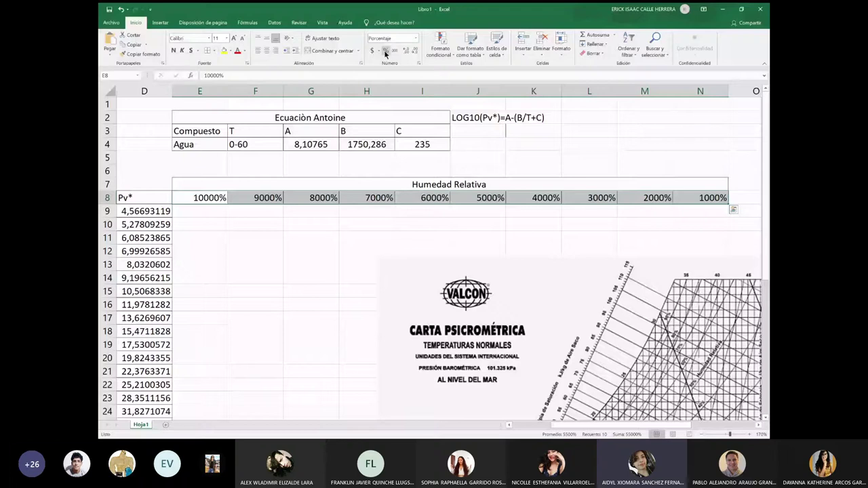
pyautogui.click(255, 251)
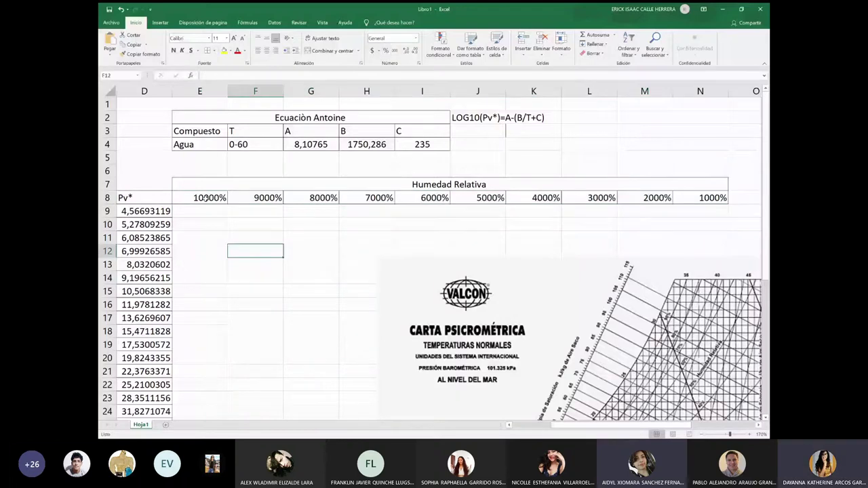
# Set the first relative humidity value, in E8, to 100%
pyautogui.click(205, 197)
pyautogui.hotkey('ctrl', 'shift', 'Right')
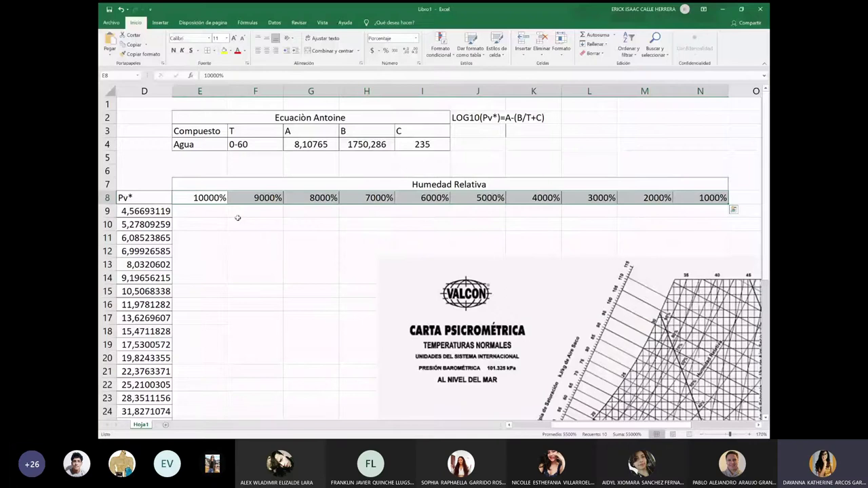
pyautogui.write('10')
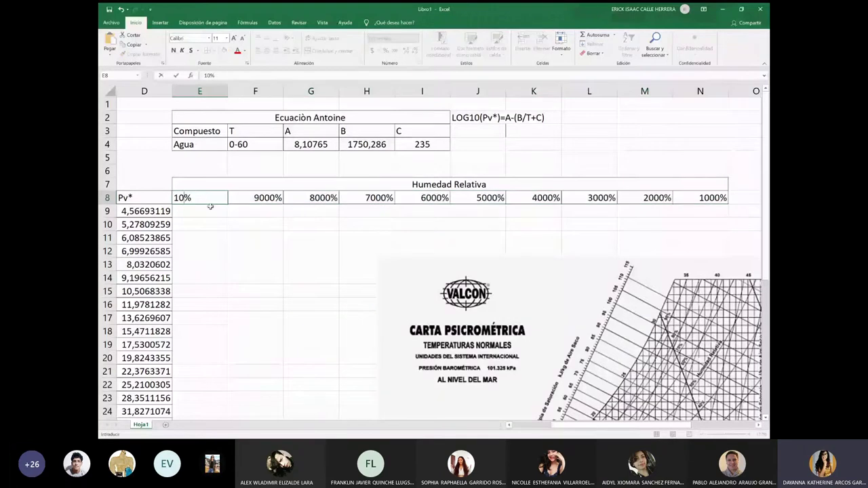
pyautogui.click(205, 75)
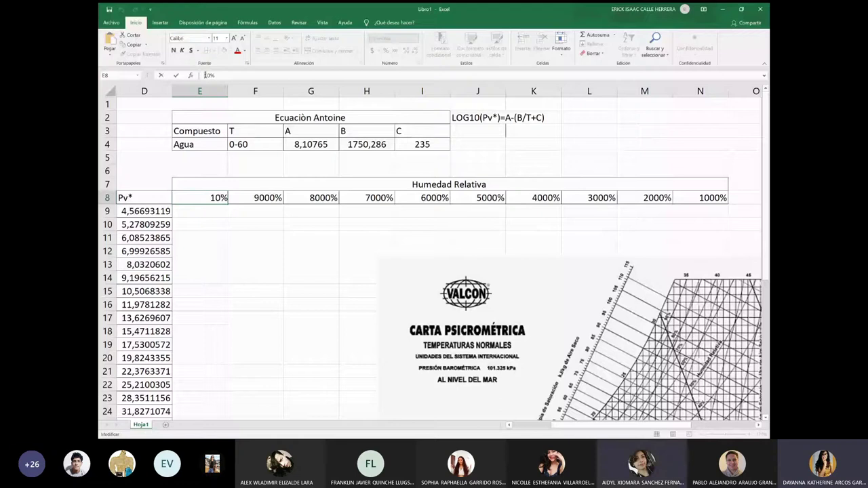
pyautogui.write('0')
pyautogui.click(257, 197)
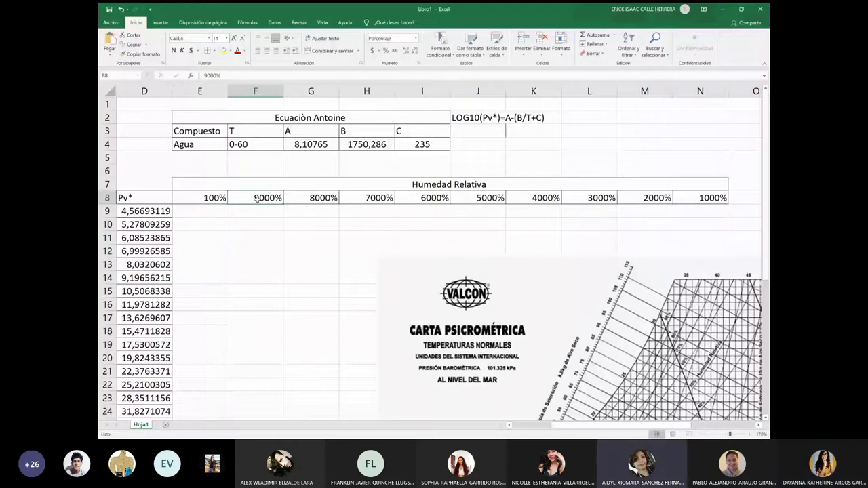
# Clear the remaining relative humidity values from F8 to N8
pyautogui.moveTo(256, 197); pyautogui.dragTo(702, 198)
pyautogui.press('BackSpace')
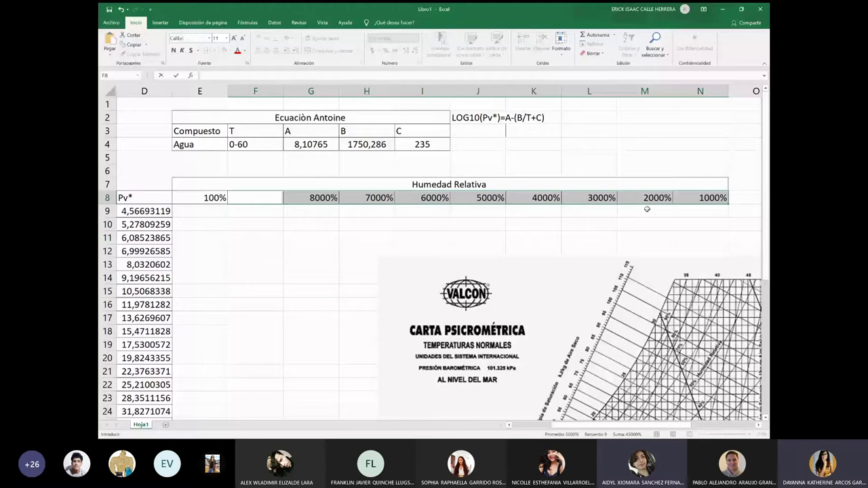
pyautogui.press('Right')
pyautogui.press('BackSpace')
pyautogui.press('Right')
pyautogui.press('BackSpace')
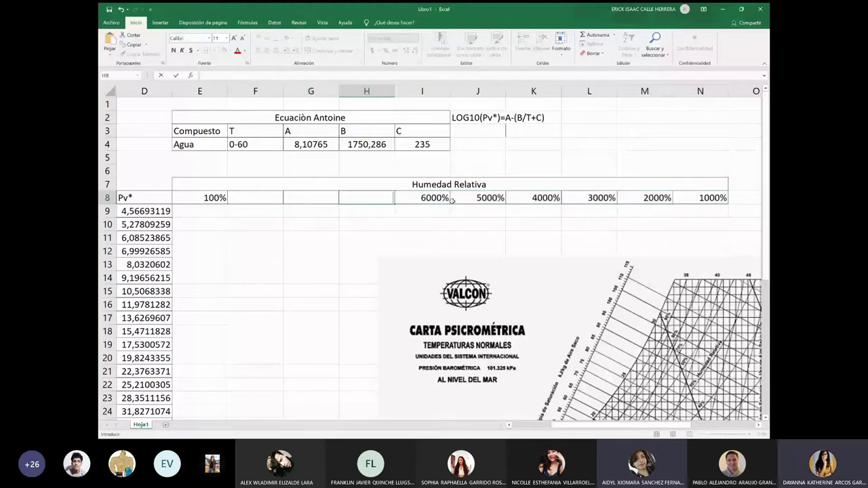
pyautogui.press('Right')
pyautogui.press('BackSpace')
pyautogui.press('Right')
pyautogui.press('BackSpace')
pyautogui.press('Right')
pyautogui.press('BackSpace')
pyautogui.press('Right')
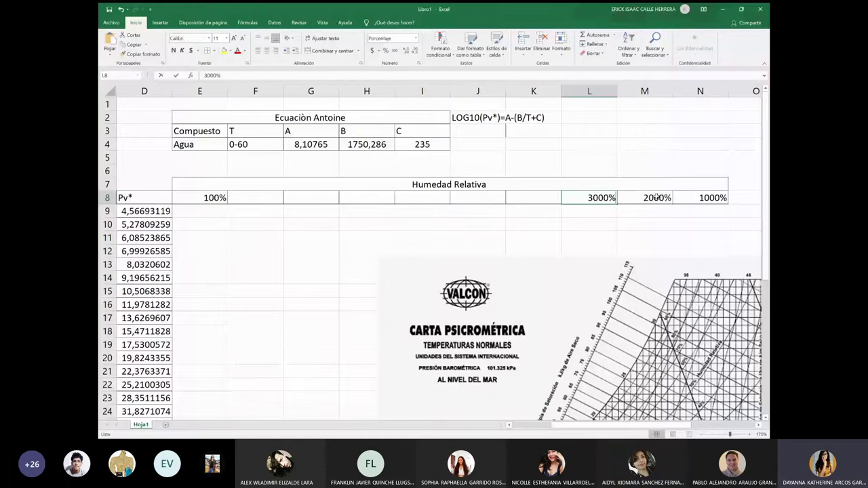
pyautogui.moveTo(656, 197); pyautogui.dragTo(705, 197)
pyautogui.press('Delete')
# Enter 90% in F8 and extend the series from E8:F8 across to 10% in N8
pyautogui.click(271, 198)
pyautogui.write('90')
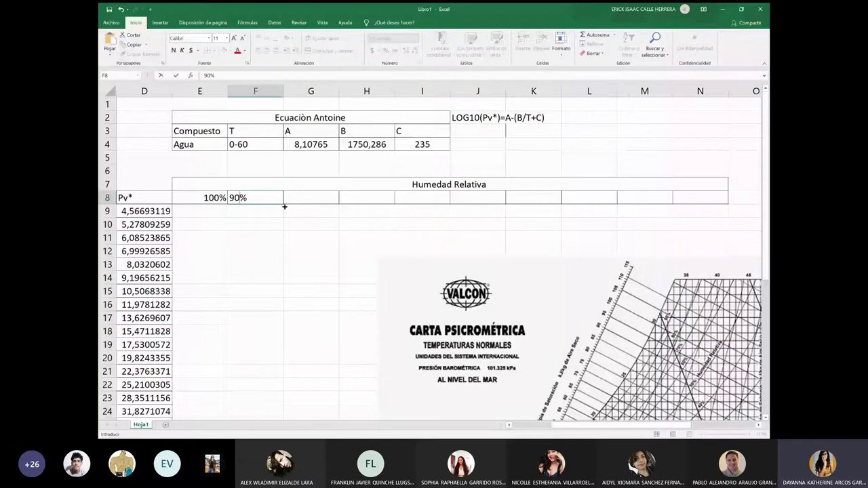
pyautogui.moveTo(204, 197); pyautogui.dragTo(257, 197)
pyautogui.moveTo(284, 204); pyautogui.dragTo(667, 201)
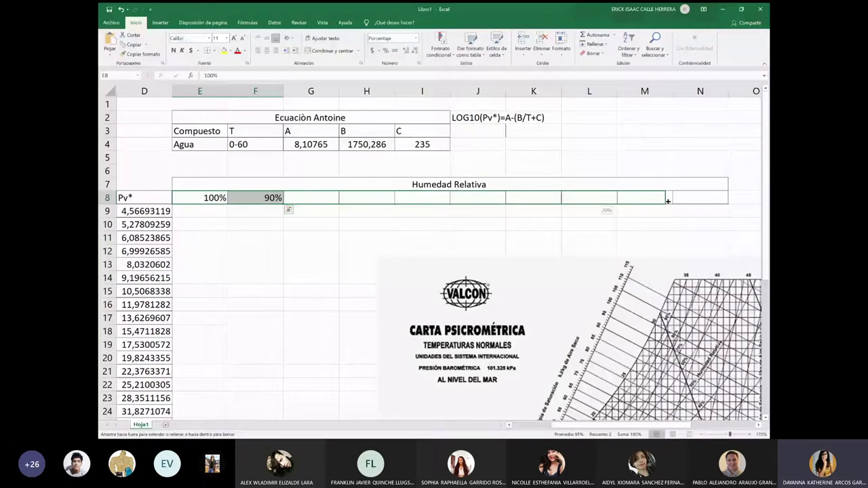
pyautogui.moveTo(667, 201); pyautogui.dragTo(705, 202)
# Enter the formula =D9*E8 in E9 to multiply Pv* by the 100% relative humidity
pyautogui.click(200, 211)
pyautogui.write('=')
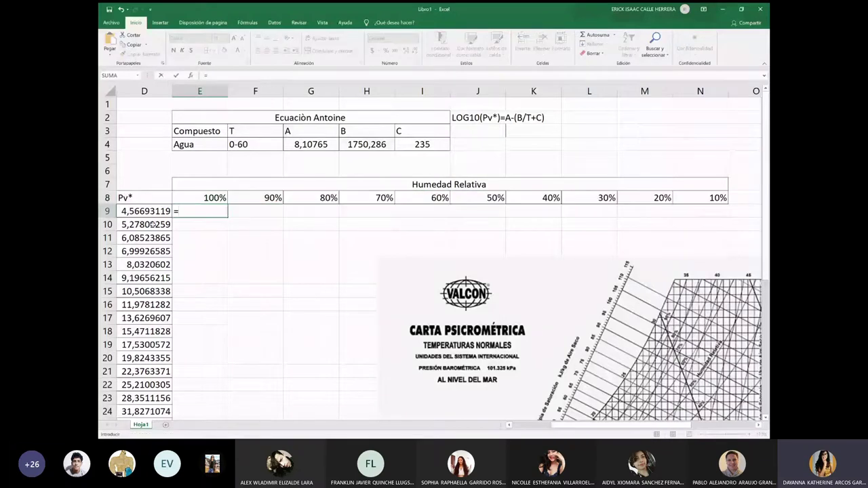
pyautogui.click(144, 211)
pyautogui.press('Return')
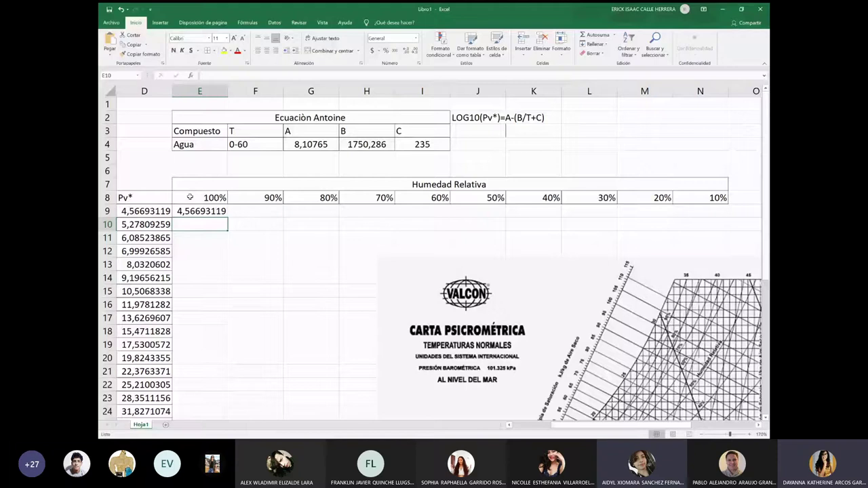
# Review the formula in E9 and the relative humidity percentages across E8:N8
pyautogui.click(186, 211)
pyautogui.scroll(-1, 158, 228)
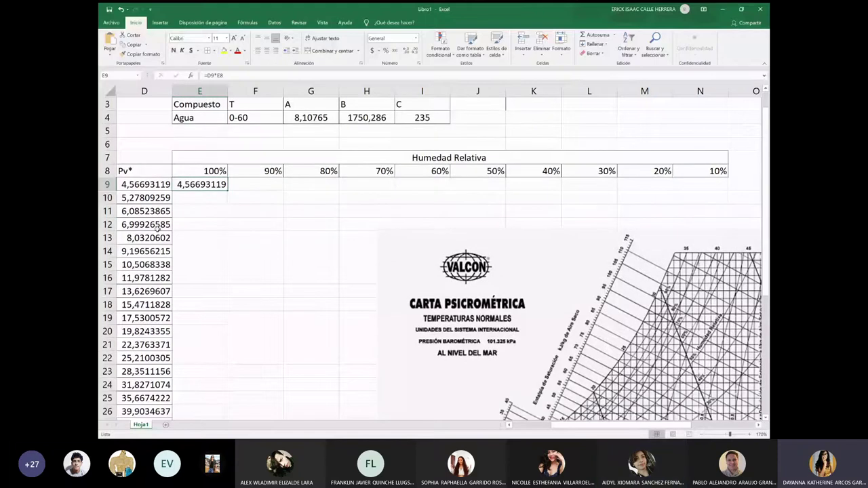
pyautogui.scroll(1, 157, 229)
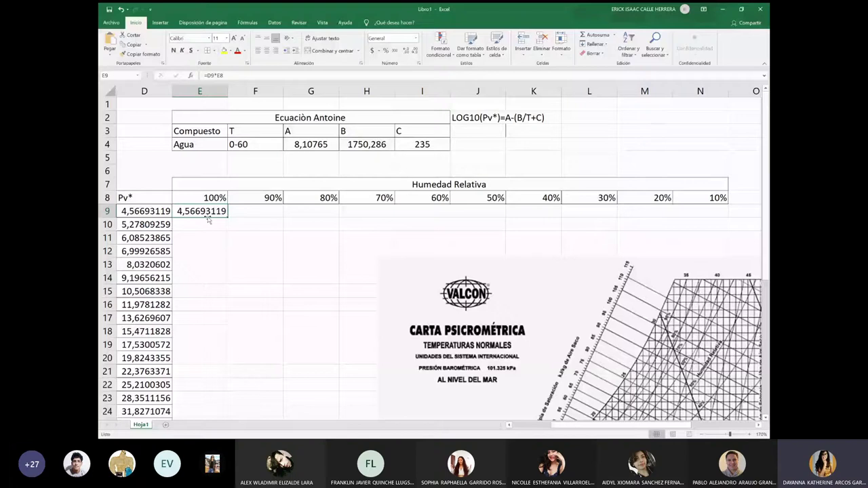
pyautogui.click(181, 198)
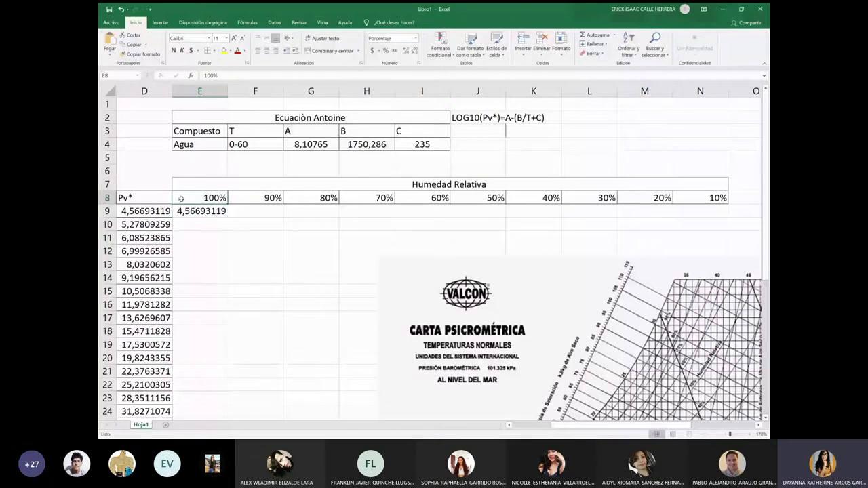
pyautogui.hotkey('ctrl', 'shift', 'Right')
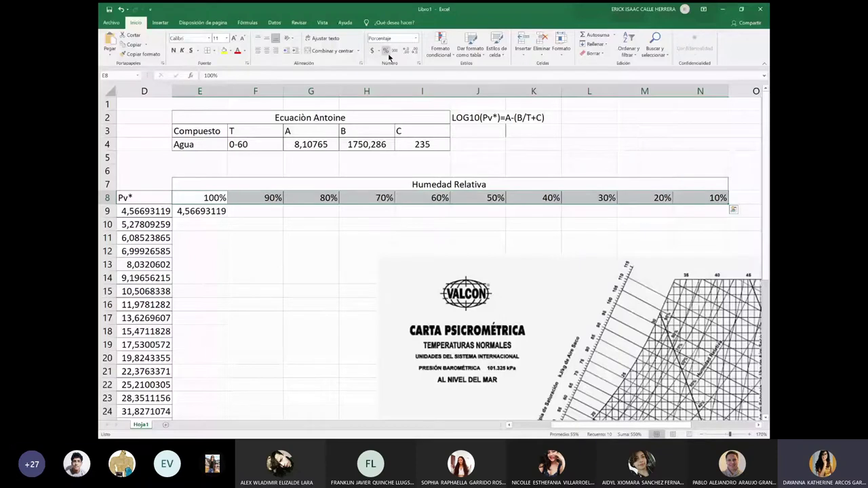
pyautogui.click(193, 197)
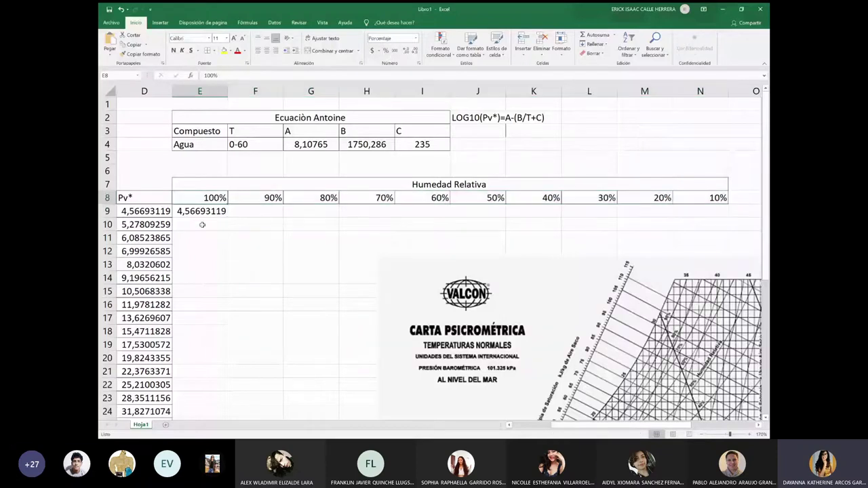
pyautogui.moveTo(233, 235); pyautogui.dragTo(234, 251)
pyautogui.click(193, 198)
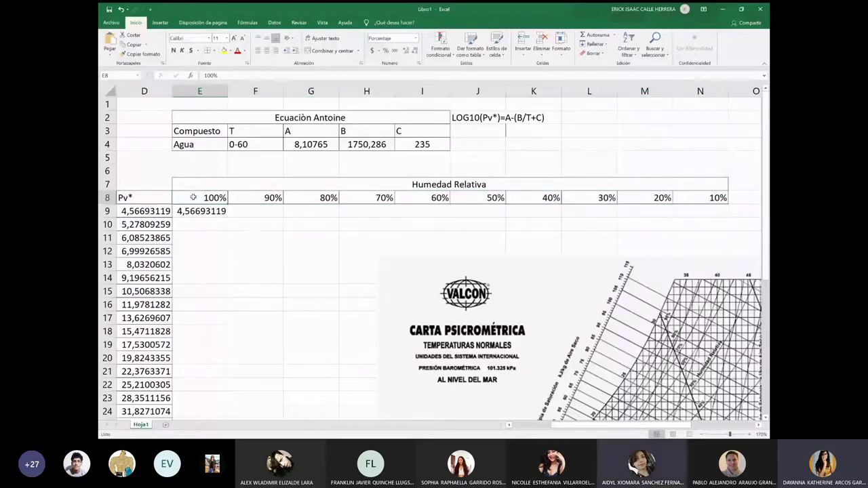
pyautogui.click(225, 253)
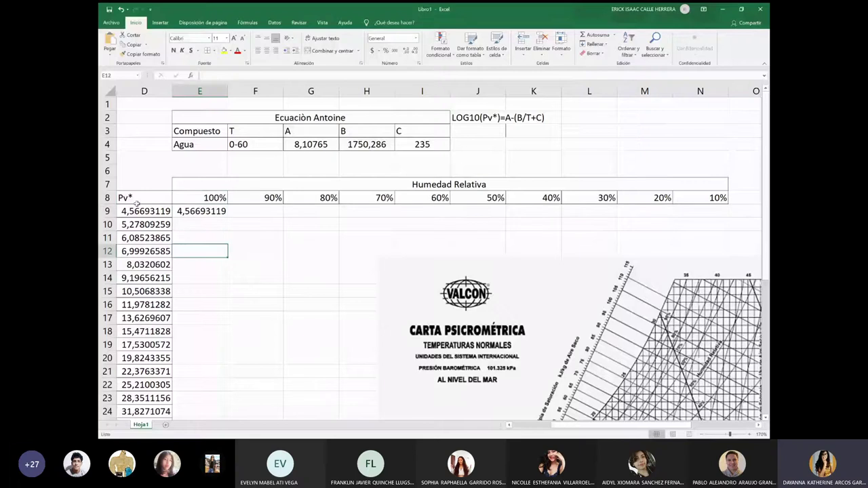
pyautogui.moveTo(203, 197); pyautogui.dragTo(705, 198)
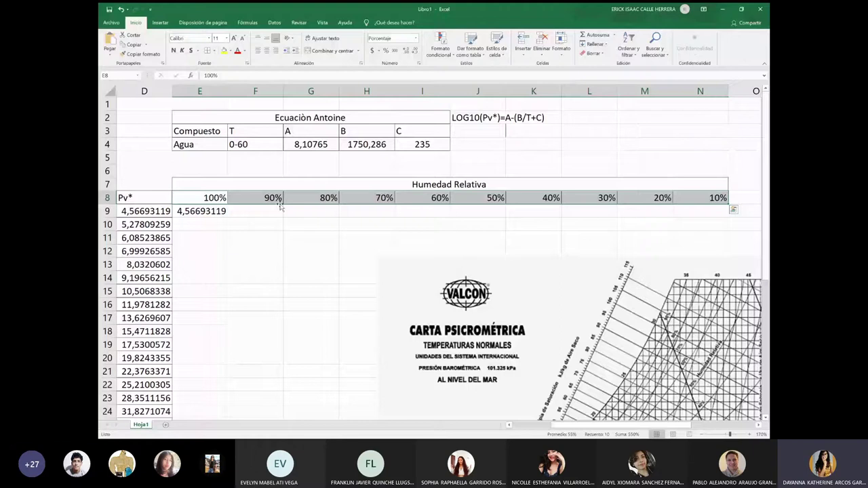
# Make the relative humidity reference in E9 absolute so the formula becomes =D9*$E$8
pyautogui.click(204, 213)
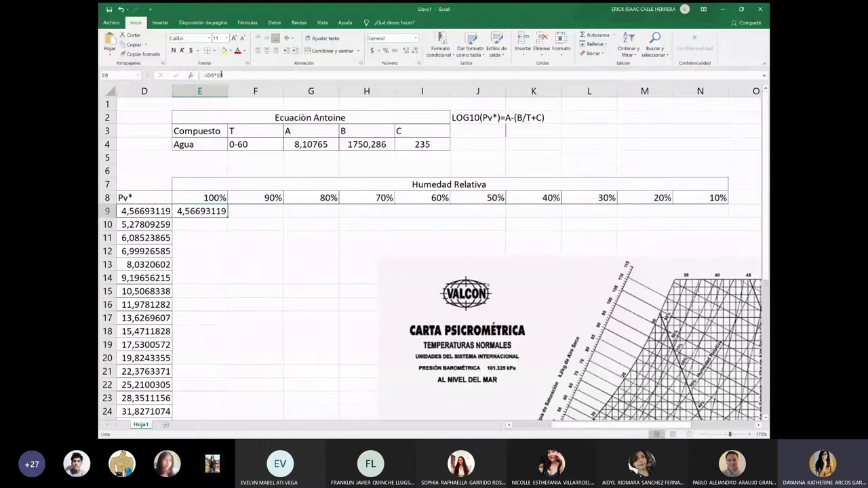
pyautogui.click(221, 75)
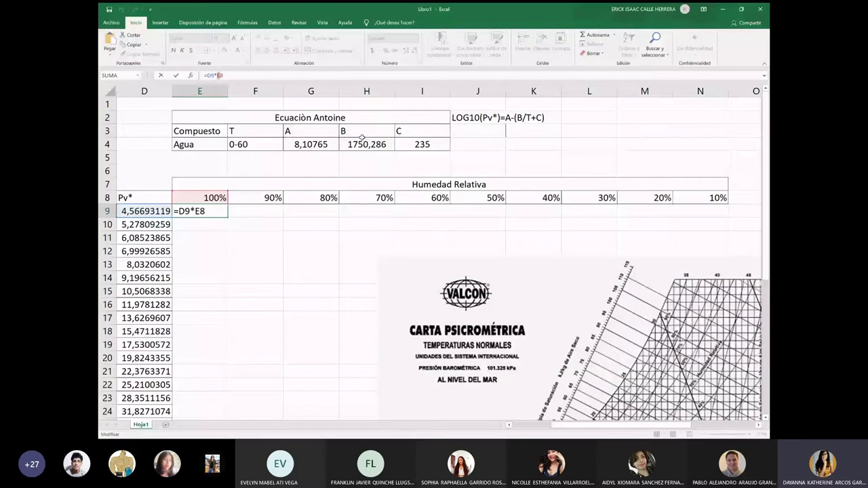
pyautogui.hotkey('ctrl', 'Return')
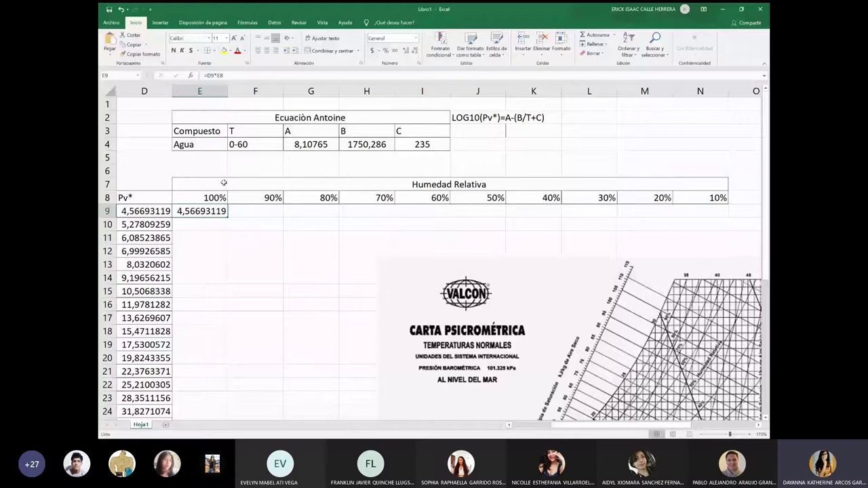
pyautogui.doubleClick(215, 211)
pyautogui.press('F4')
pyautogui.hotkey('ctrl', 'Return')
# Fill the E9 formula down the 100% humidity column through E39
pyautogui.moveTo(227, 217); pyautogui.dragTo(191, 437)
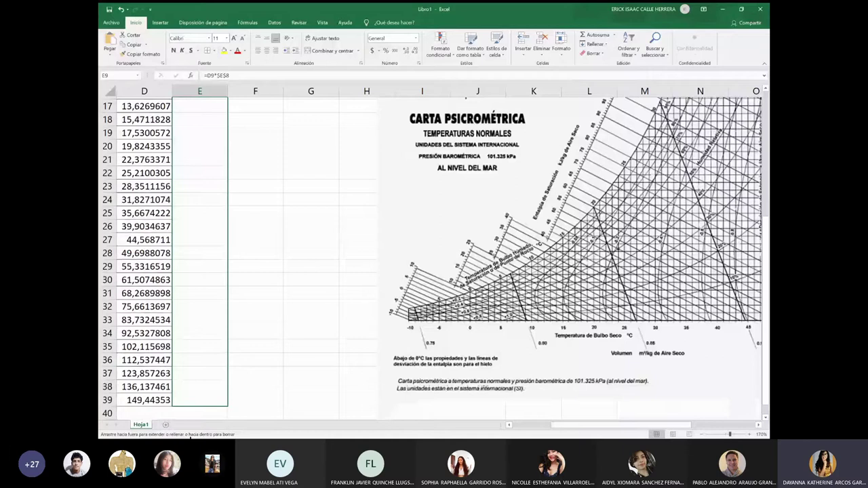
pyautogui.moveTo(191, 438); pyautogui.dragTo(184, 437)
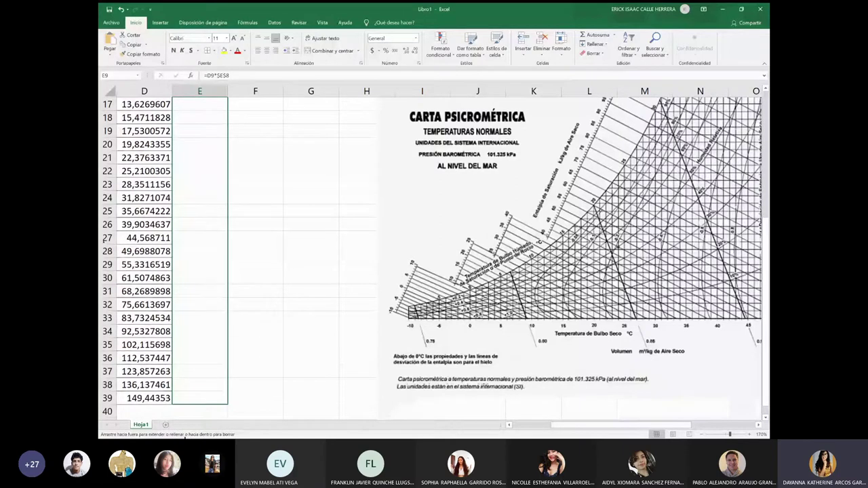
pyautogui.moveTo(184, 438); pyautogui.dragTo(184, 438)
# Enter the formula =D9*$F$8 in F9 and fill it down the 90% humidity column through F39
pyautogui.scroll(5, 288, 287)
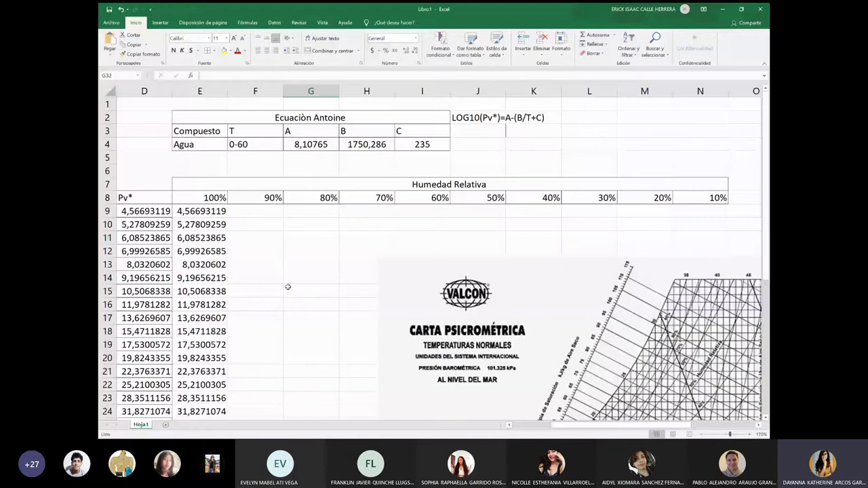
pyautogui.click(255, 211)
pyautogui.write('=')
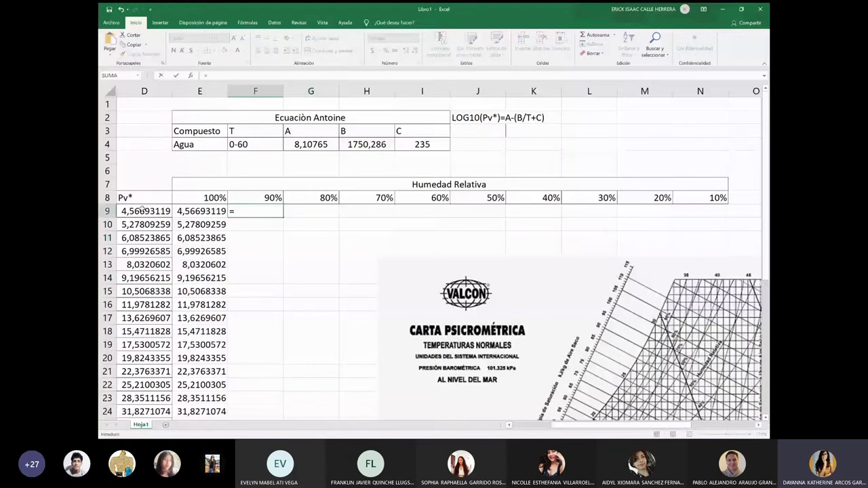
pyautogui.click(141, 210)
pyautogui.write('*')
pyautogui.click(264, 197)
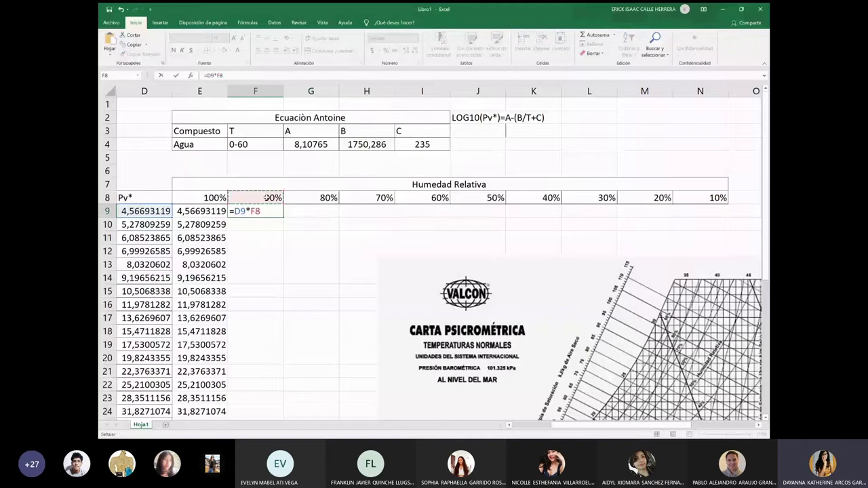
pyautogui.press('F4')
pyautogui.press('F4')
pyautogui.press('F4')
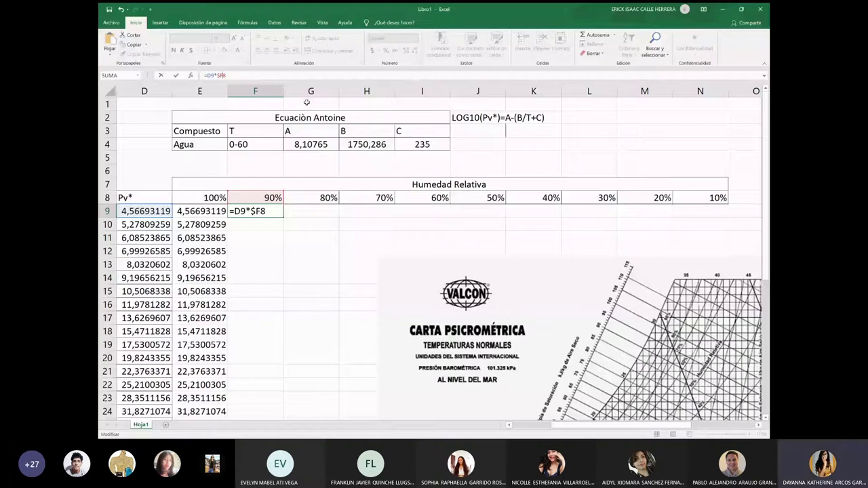
pyautogui.hotkey('ctrl', 'Return')
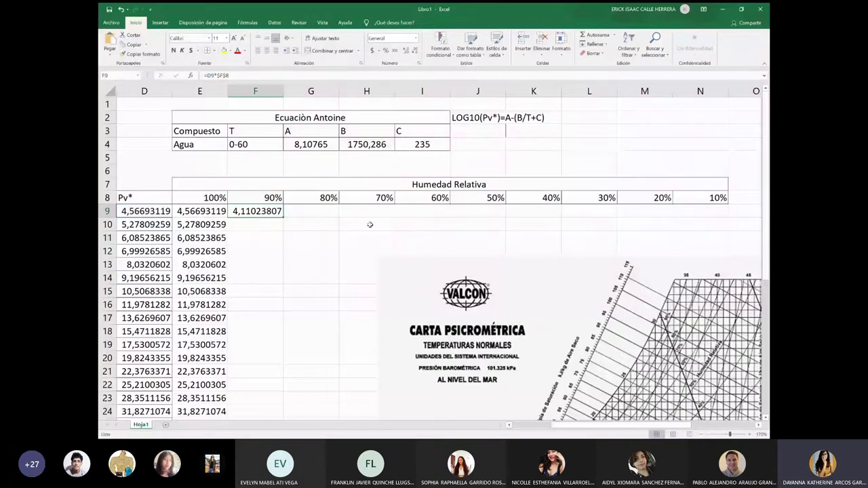
pyautogui.moveTo(283, 216); pyautogui.dragTo(287, 351)
pyautogui.click(298, 346)
# Check the number format options for the relative humidity percentages in E8:N8, leaving the format as it is
pyautogui.scroll(5, 271, 271)
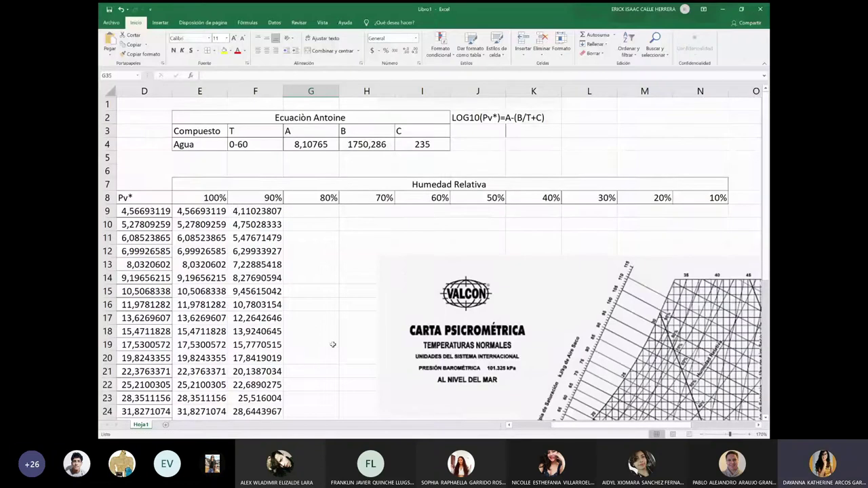
pyautogui.click(201, 196)
pyautogui.hotkey('ctrl', 'shift', 'Right')
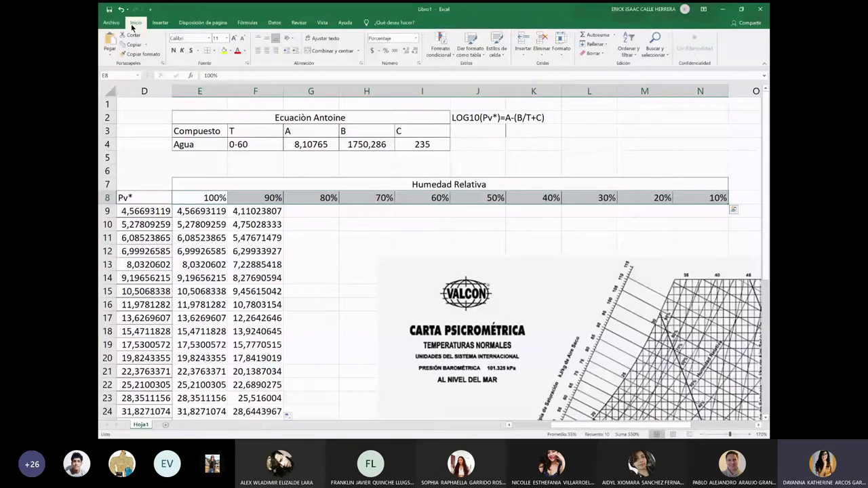
pyautogui.click(417, 42)
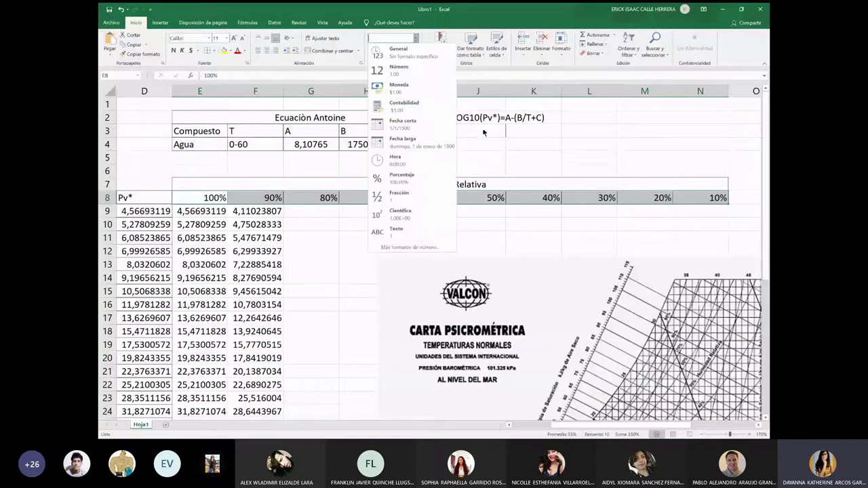
pyautogui.press('Escape')
pyautogui.click(254, 211)
pyautogui.click(198, 200)
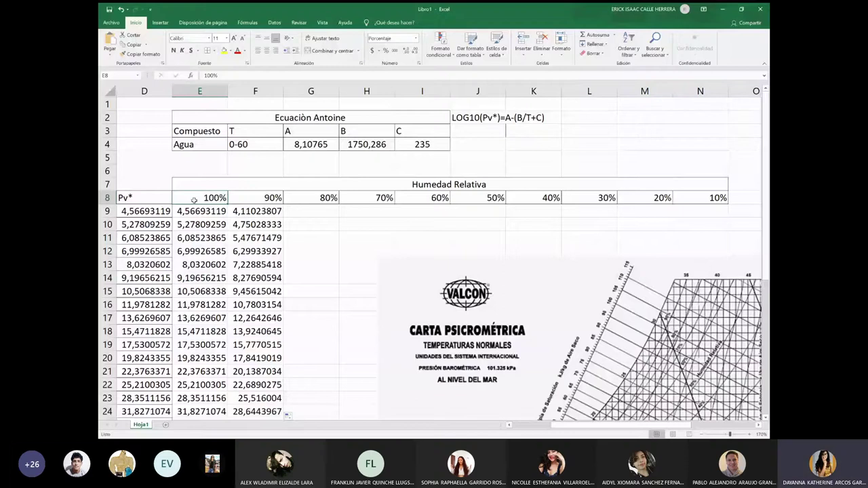
# Enter the formula =D9*$G$8 in G9, with the 80% humidity reference locked as absolute
pyautogui.click(335, 212)
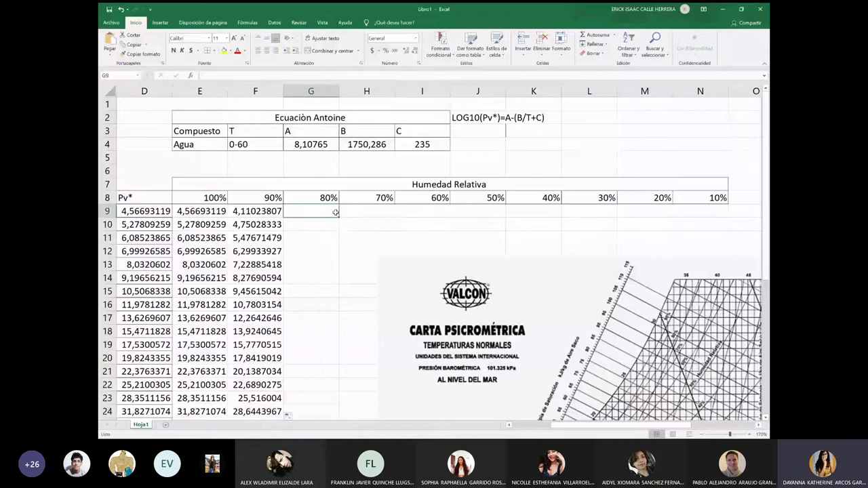
pyautogui.write('=')
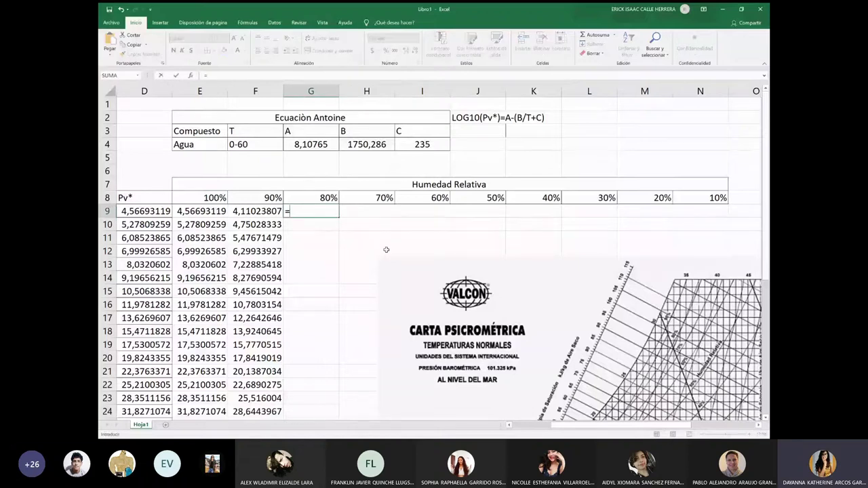
pyautogui.click(128, 211)
pyautogui.write('*')
pyautogui.click(311, 197)
pyautogui.click(176, 76)
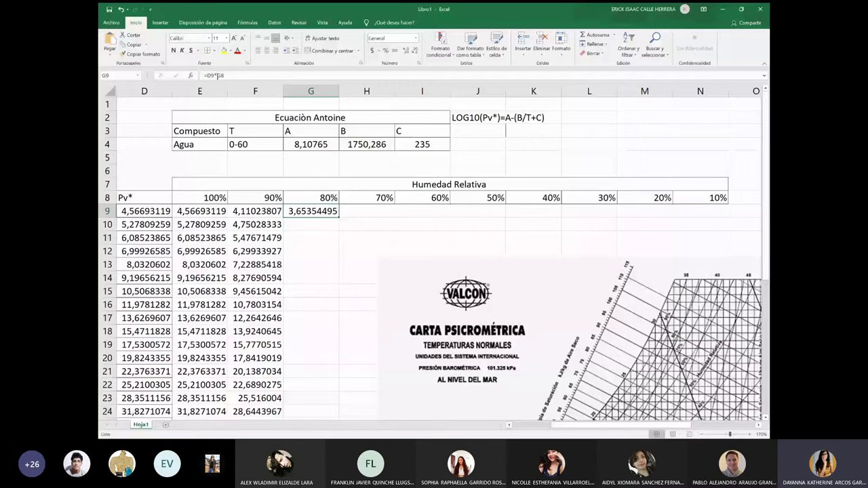
pyautogui.click(217, 75)
pyautogui.press('F4')
pyautogui.click(175, 75)
# Fill the G9 formula down the 80% humidity column through G39
pyautogui.scroll(-1, 343, 222)
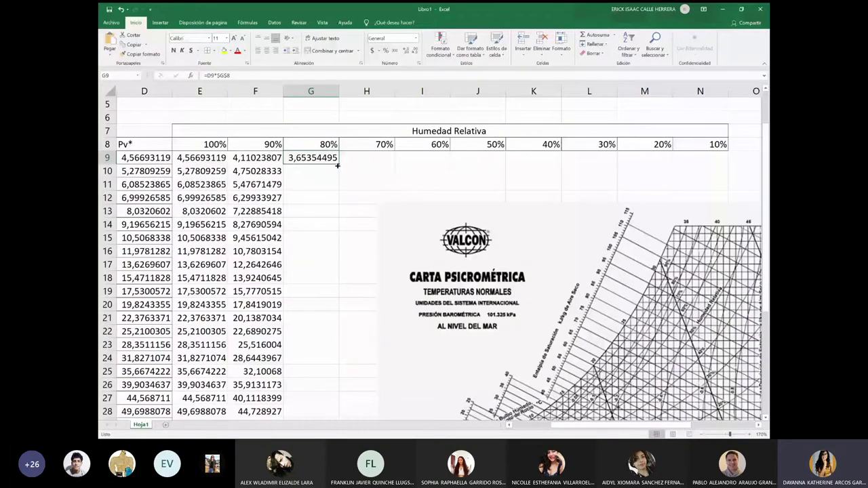
pyautogui.moveTo(337, 165); pyautogui.dragTo(308, 397)
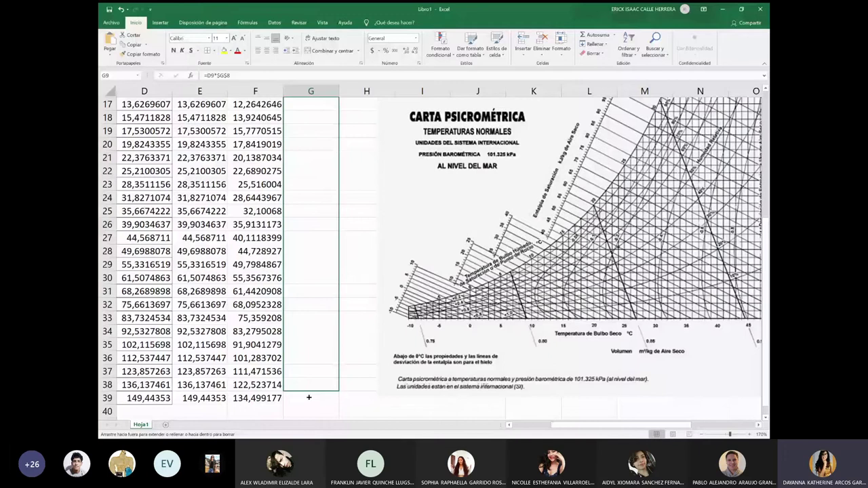
pyautogui.moveTo(308, 397); pyautogui.dragTo(308, 397)
# Enter =D9*H8 in H9 for 70% humidity and move the psychrometric chart picture away from columns H to J
pyautogui.scroll(5, 354, 208)
pyautogui.click(355, 208)
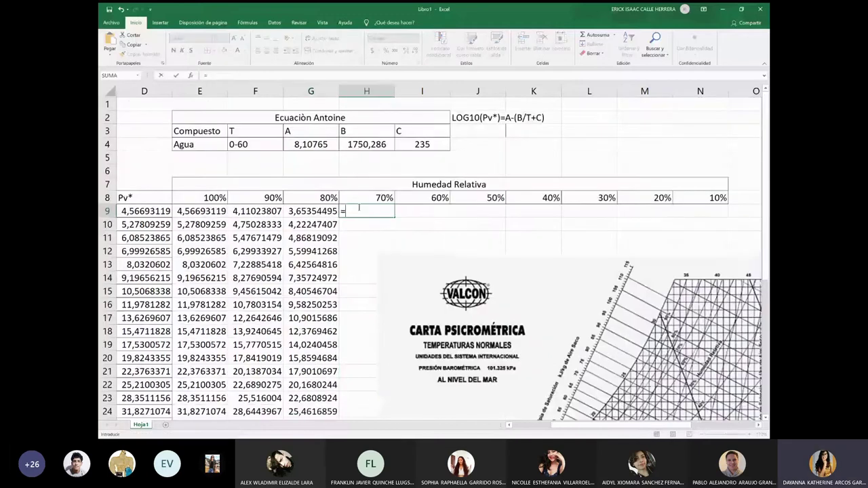
pyautogui.write('=D9*')
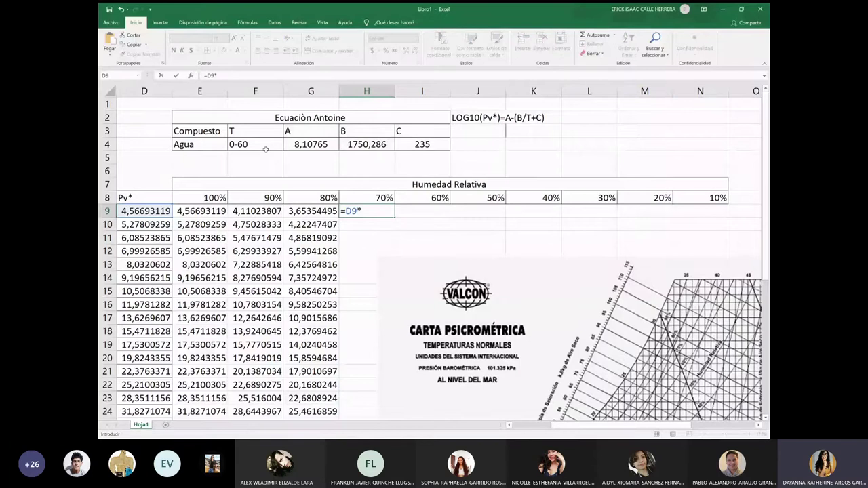
pyautogui.write('H8')
pyautogui.press('Return')
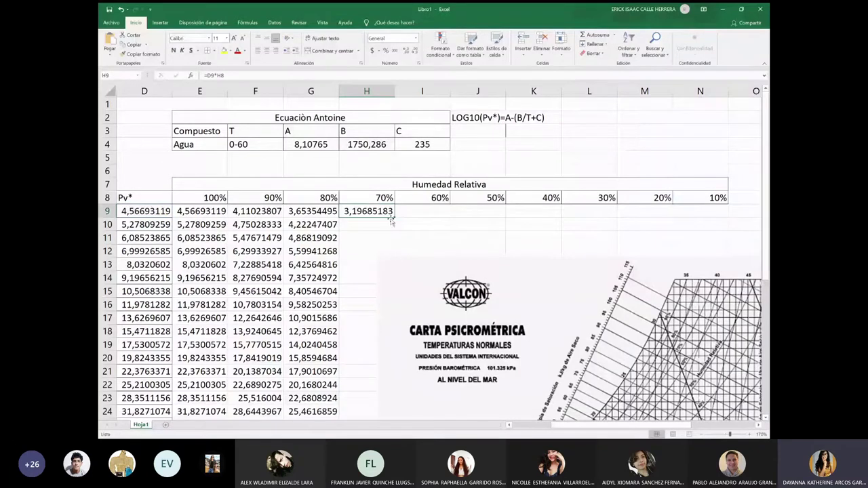
pyautogui.click(415, 274)
pyautogui.moveTo(415, 274); pyautogui.dragTo(547, 271)
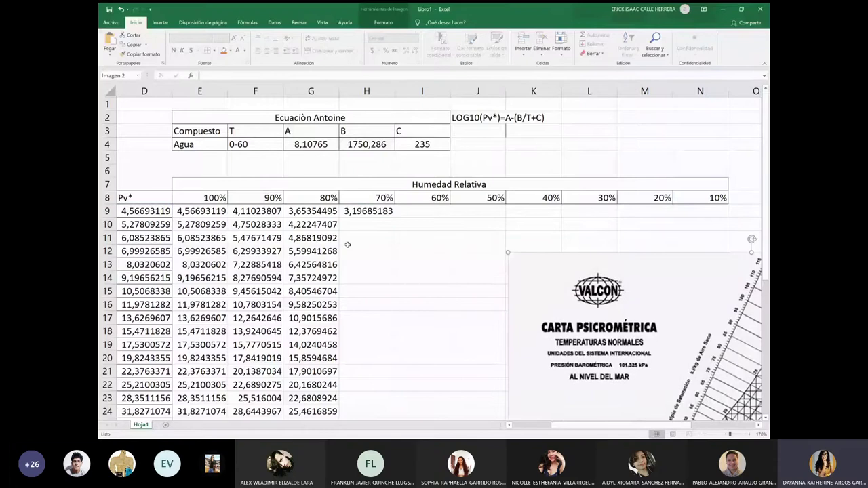
# Change the H9 formula to =D9*$H$8 and fill it down the 70% humidity column to H38
pyautogui.doubleClick(360, 211)
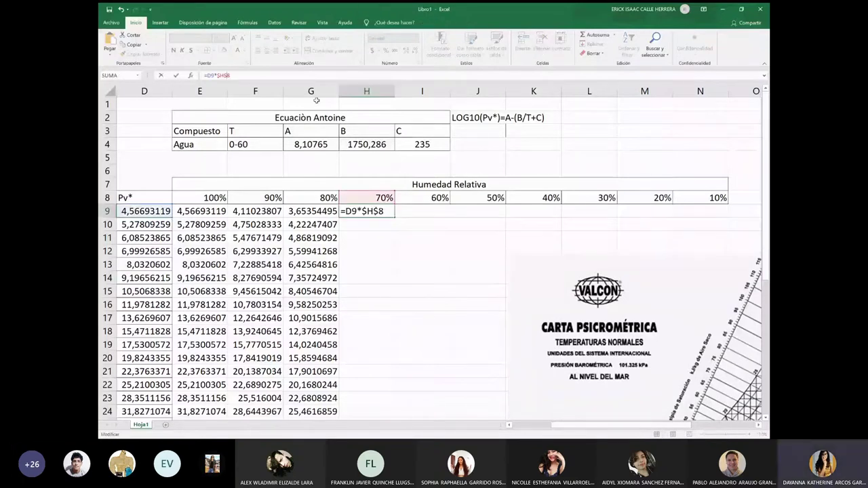
pyautogui.press('Return')
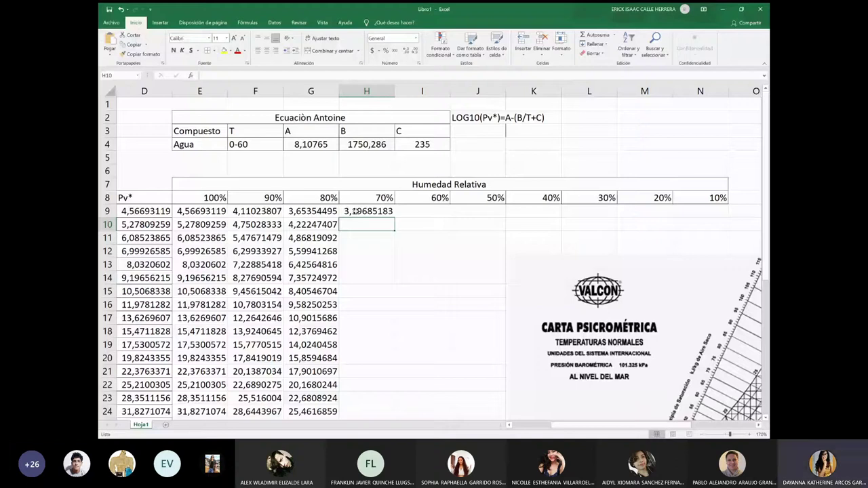
pyautogui.click(355, 210)
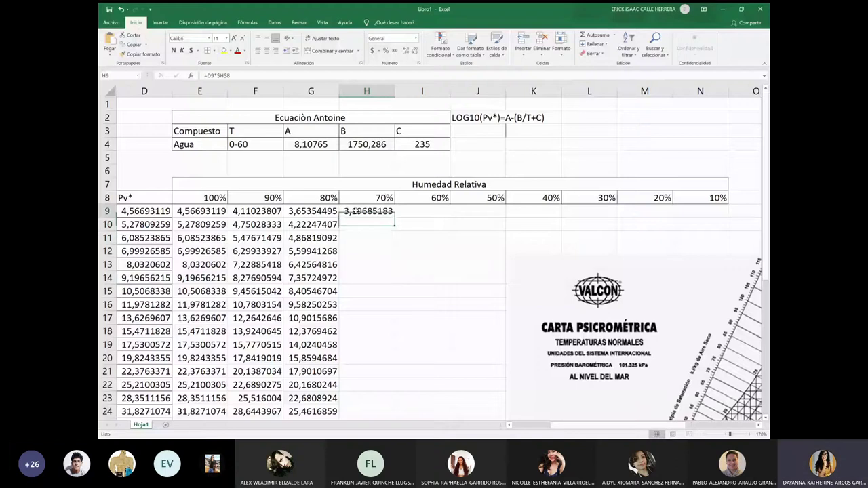
pyautogui.moveTo(394, 218); pyautogui.dragTo(387, 393)
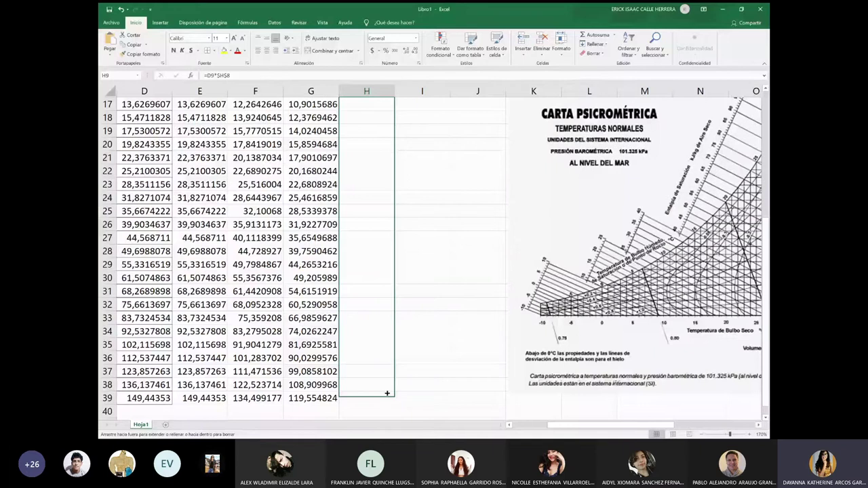
pyautogui.moveTo(387, 393); pyautogui.dragTo(397, 312)
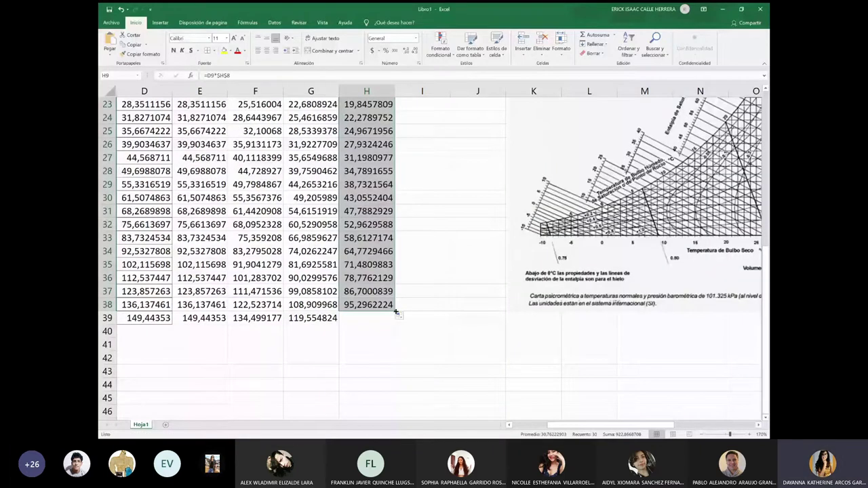
# Enter the formula =D9*$I$8 in I9 to calculate the vapor pressure at 60% humidity
pyautogui.scroll(7, 400, 271)
pyautogui.click(422, 211)
pyautogui.write('=')
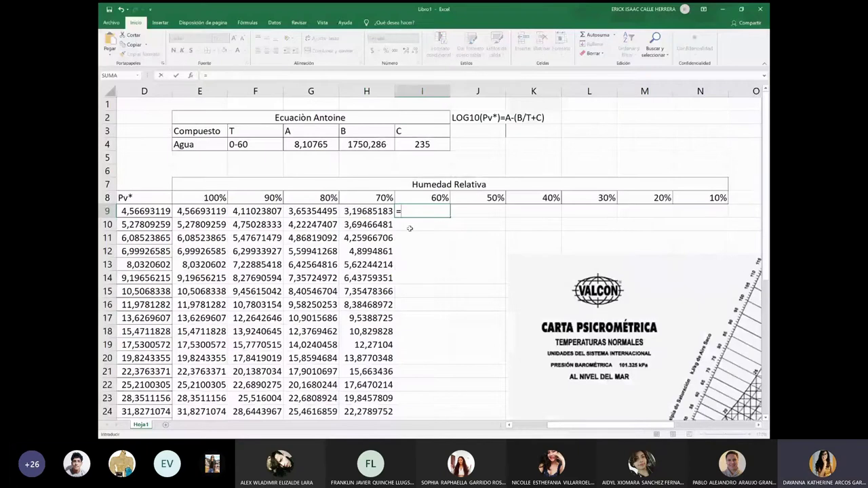
pyautogui.press('Left')
pyautogui.press('Left')
pyautogui.press('Left')
pyautogui.press('Left')
pyautogui.press('Left')
pyautogui.write('*')
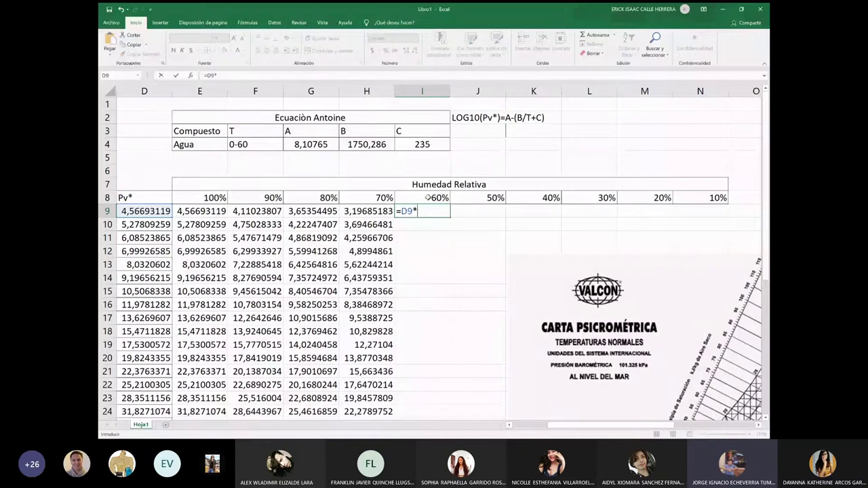
pyautogui.click(428, 198)
pyautogui.press('F4')
pyautogui.press('Return')
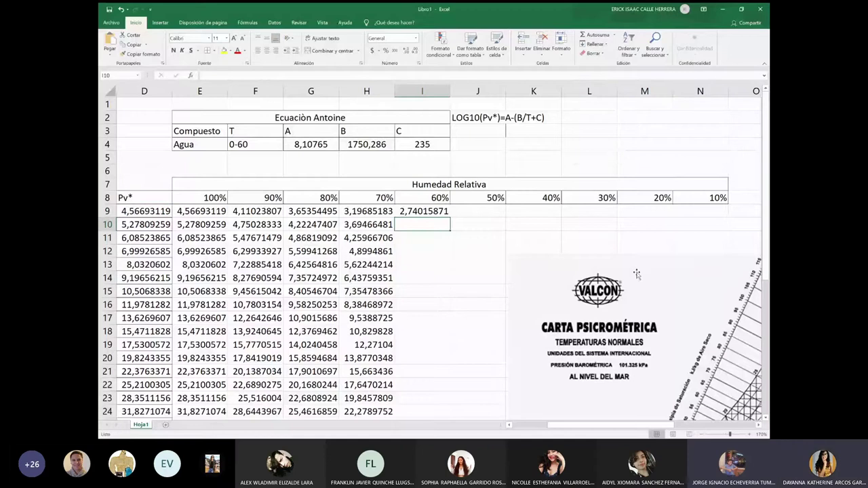
# Review the Pv* formula in D9 together with its temperature in B9 and the Antoine constants
pyautogui.click(144, 210)
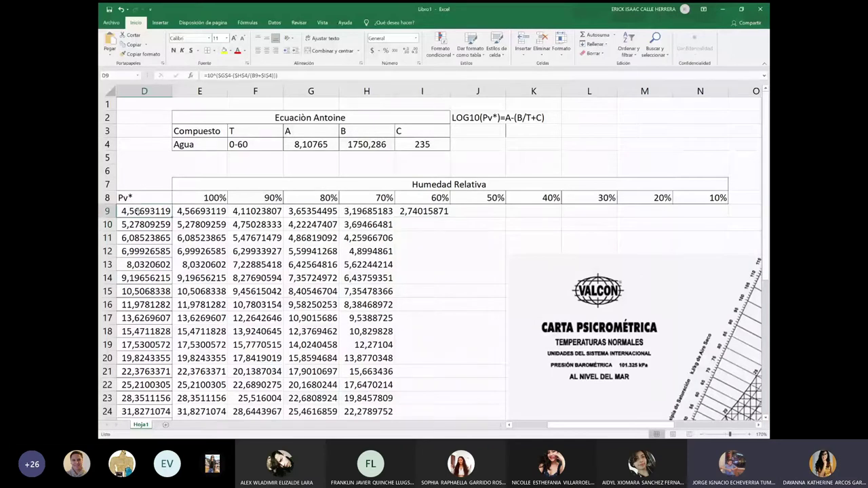
pyautogui.hscroll(-3, 144, 211)
pyautogui.hscroll(1, 249, 212)
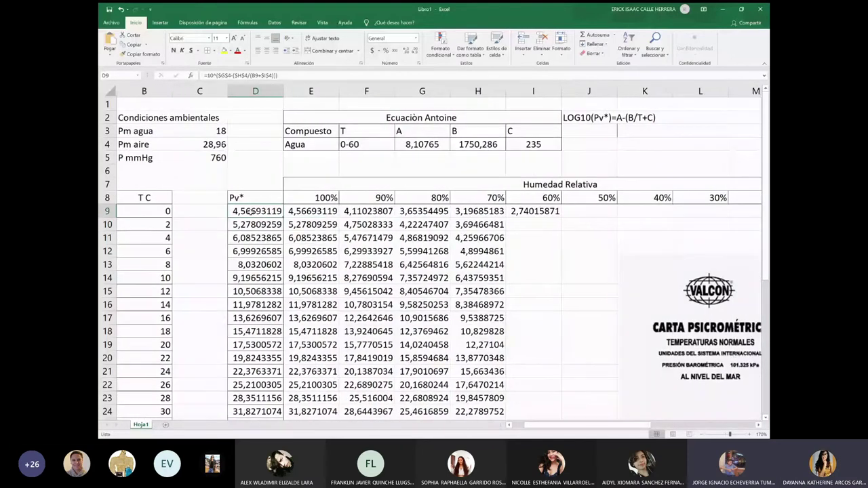
pyautogui.click(157, 212)
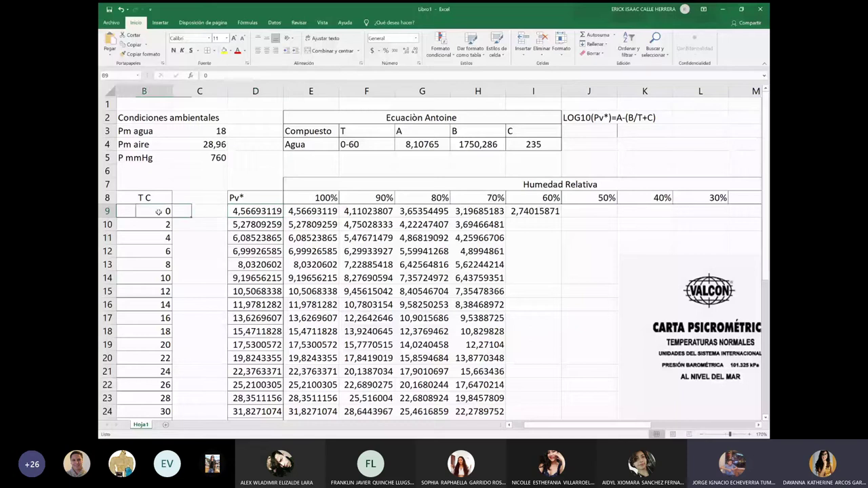
pyautogui.click(274, 213)
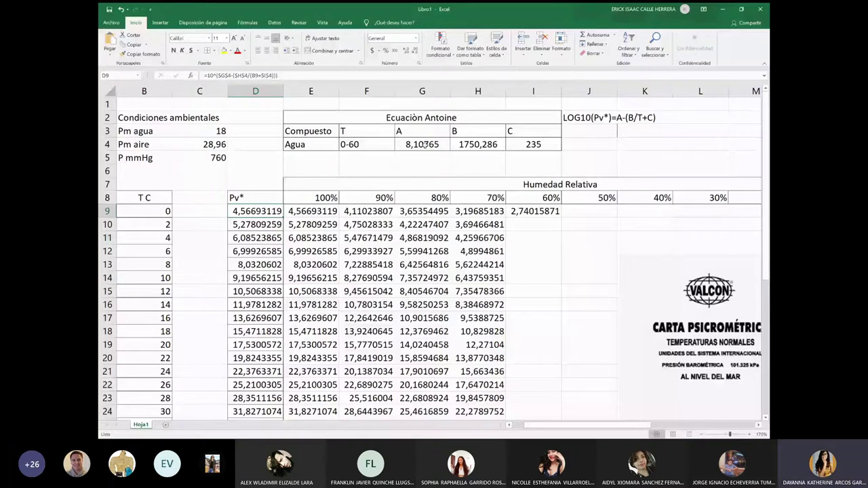
# Fill the I9 formula down the 60% humidity column to I39
pyautogui.click(550, 211)
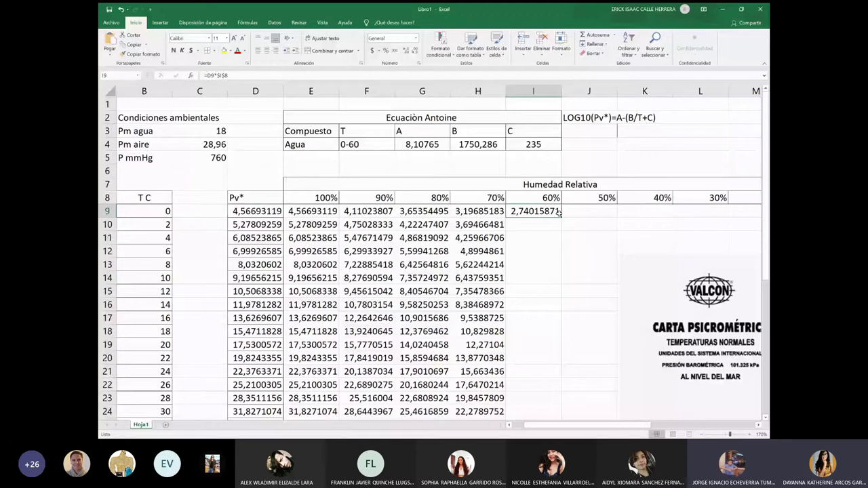
pyautogui.doubleClick(559, 214)
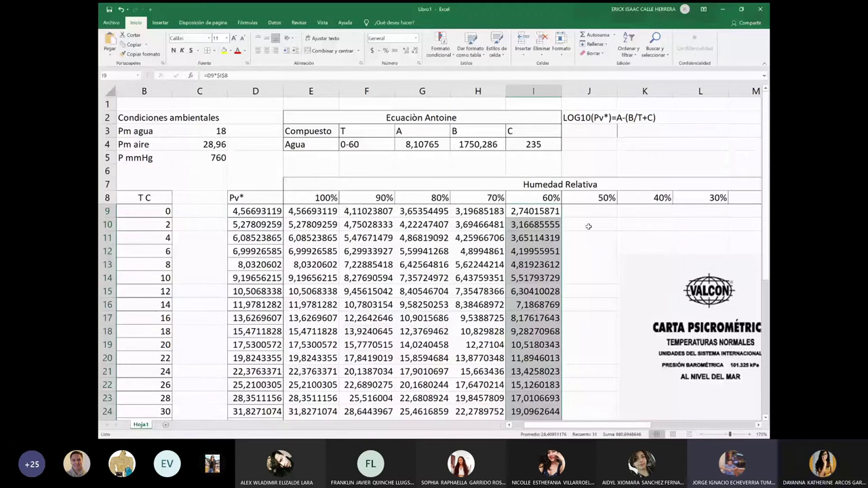
# Enter the formula =D9*$J$8 in J9 and fill it down the 50% humidity column to J39
pyautogui.click(587, 212)
pyautogui.write('=')
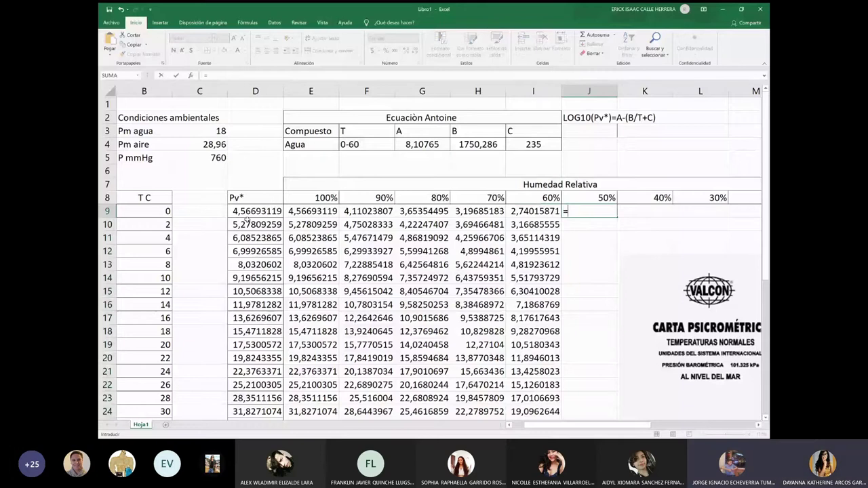
pyautogui.click(249, 216)
pyautogui.write('*')
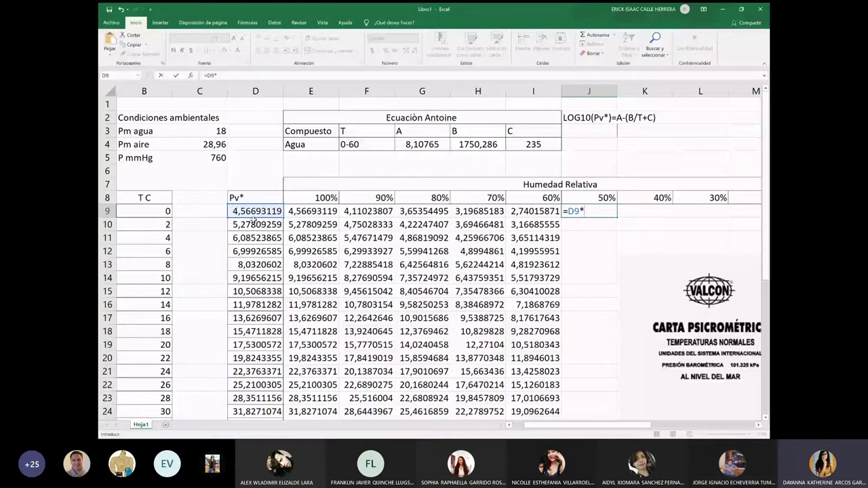
pyautogui.write('$J8')
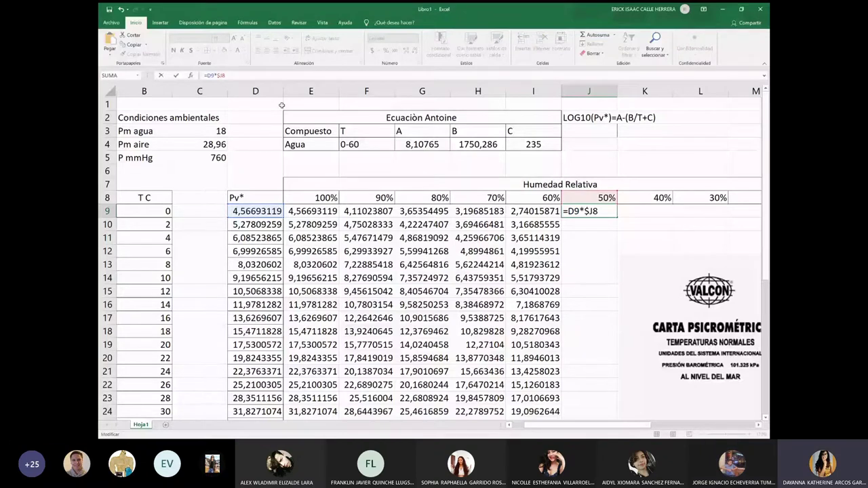
pyautogui.hotkey('ctrl', 'Return')
pyautogui.moveTo(617, 218); pyautogui.dragTo(559, 438)
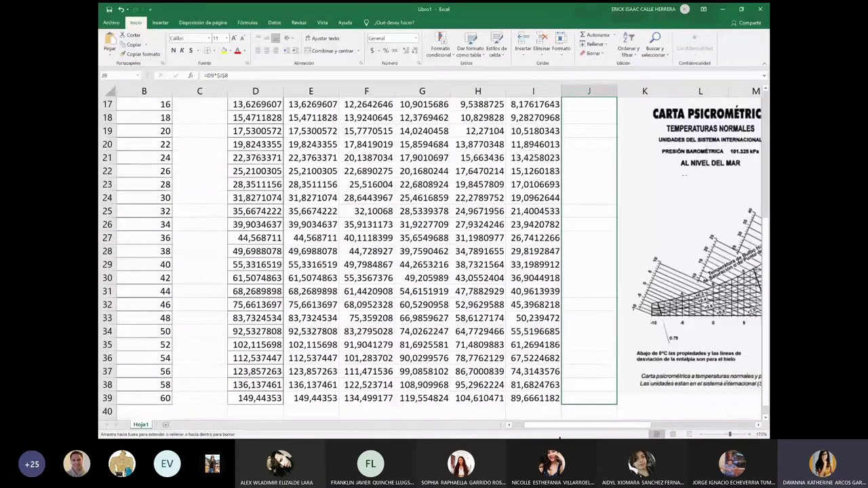
pyautogui.scroll(5, 647, 214)
# Enter the formula =D9*$K$8 in K9 to calculate the vapor pressure at 40% humidity
pyautogui.click(647, 215)
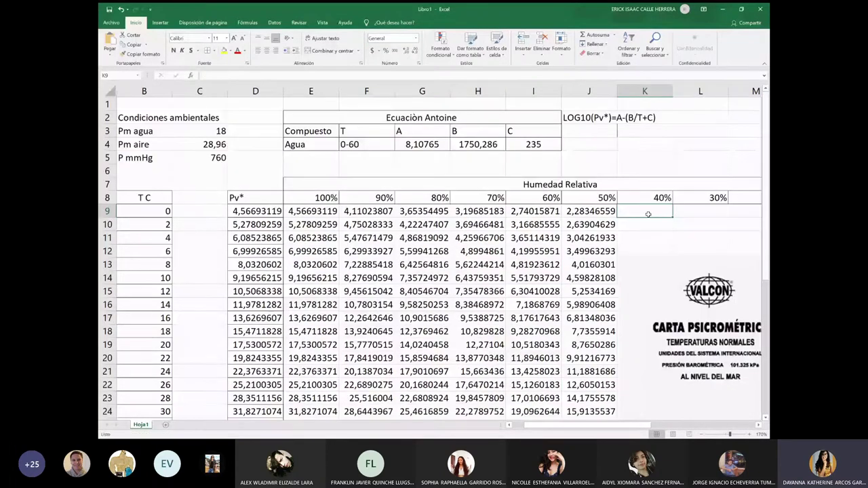
pyautogui.write('=')
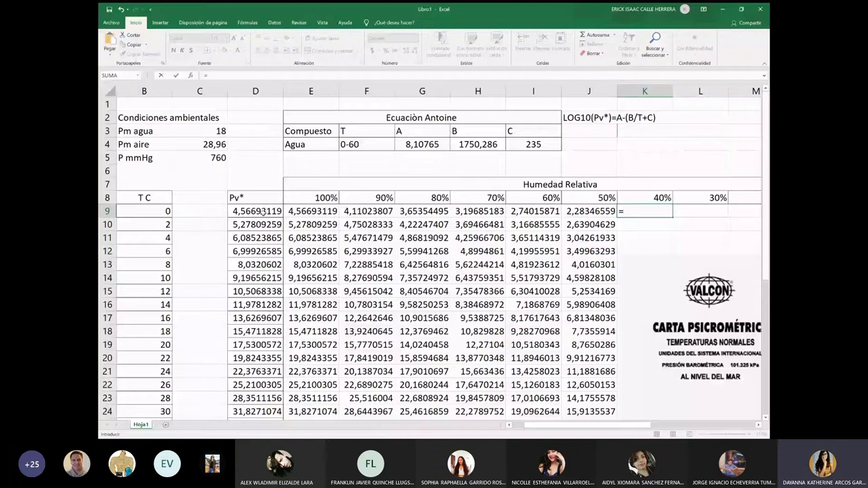
pyautogui.click(263, 212)
pyautogui.write('*')
pyautogui.click(641, 201)
pyautogui.press('F2')
pyautogui.press('Left')
pyautogui.press('Left')
pyautogui.write('$')
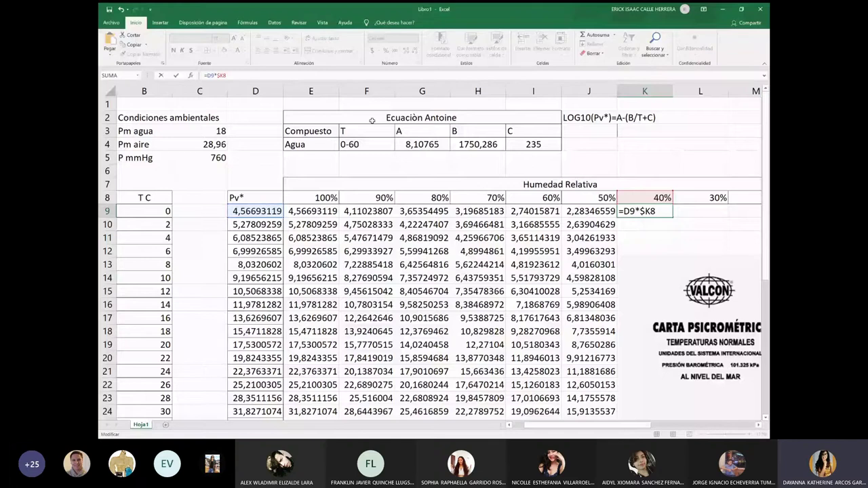
pyautogui.press('Return')
# Fill the K9 formula down the 40% humidity column to K39
pyautogui.scroll(-3, 620, 365)
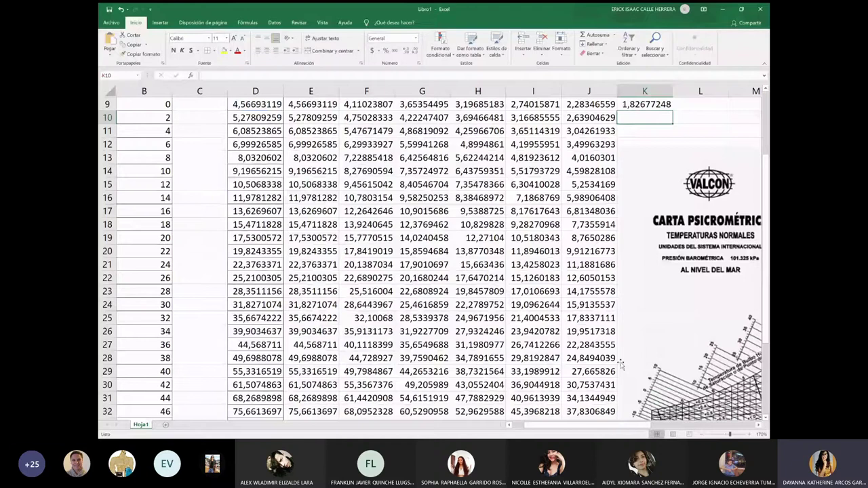
pyautogui.hscroll(10, 619, 365)
pyautogui.click(702, 435)
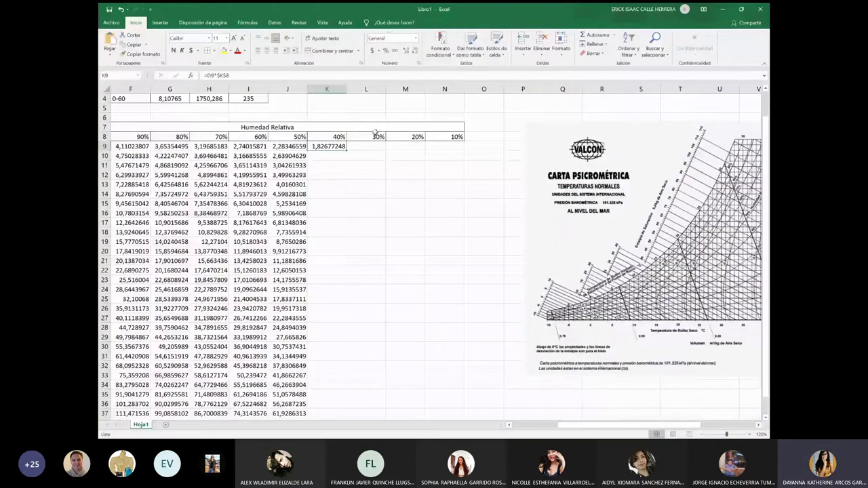
pyautogui.scroll(-1, 343, 134)
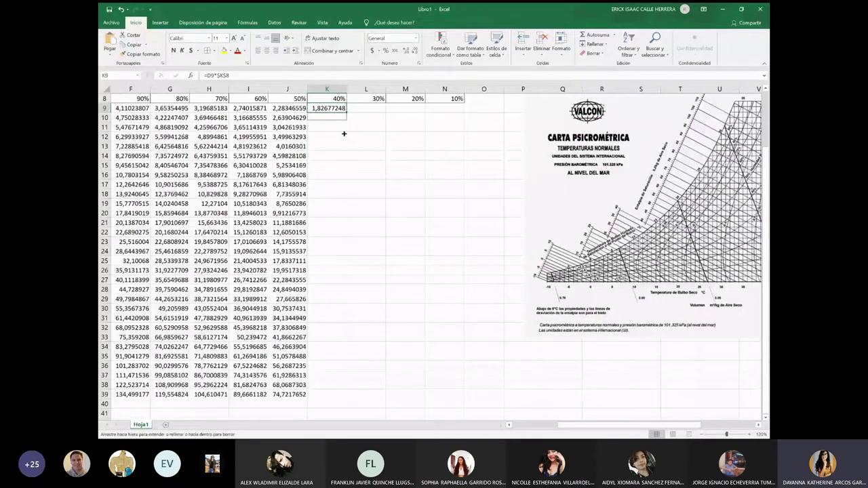
pyautogui.moveTo(344, 134); pyautogui.dragTo(344, 395)
pyautogui.scroll(3, 343, 271)
# Enter the formula =D9*$L$8 in L9 and fill it down the 30% humidity column to L39
pyautogui.moveTo(365, 232); pyautogui.dragTo(376, 175)
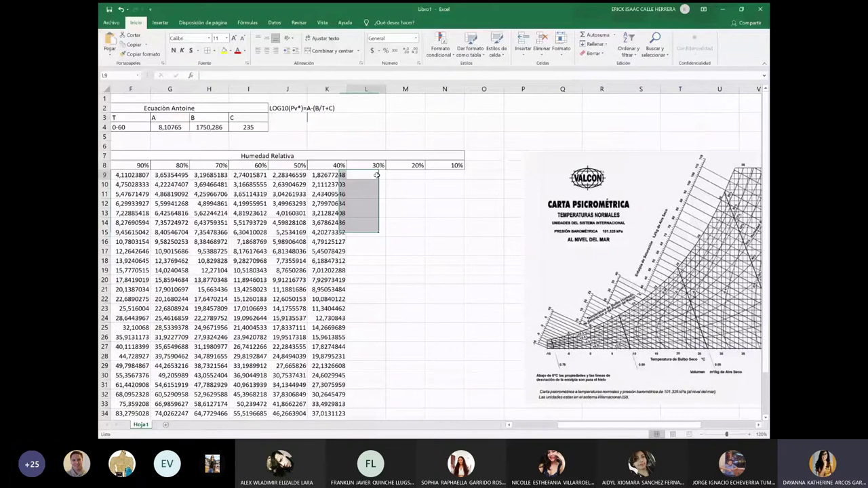
pyautogui.hscroll(-5, 376, 175)
pyautogui.write('=')
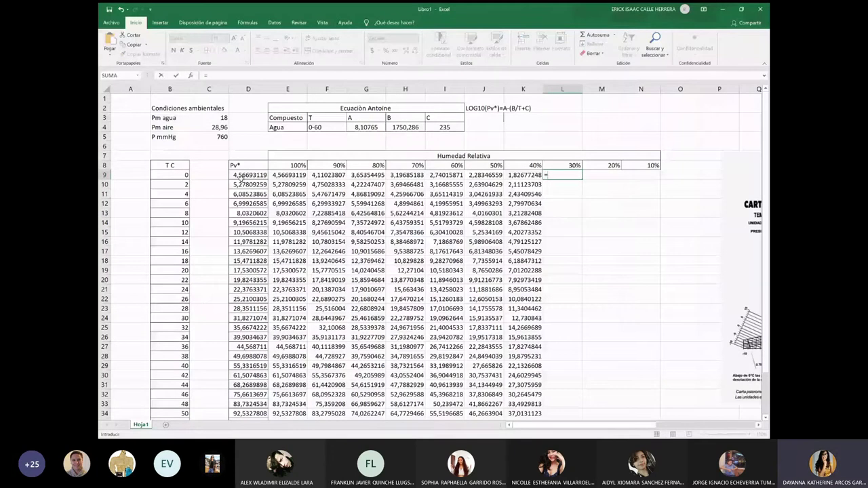
pyautogui.click(242, 178)
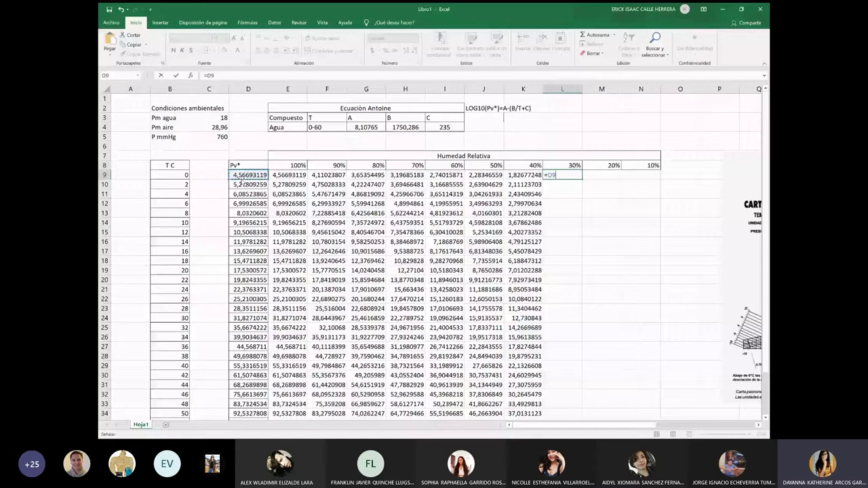
pyautogui.press('Return')
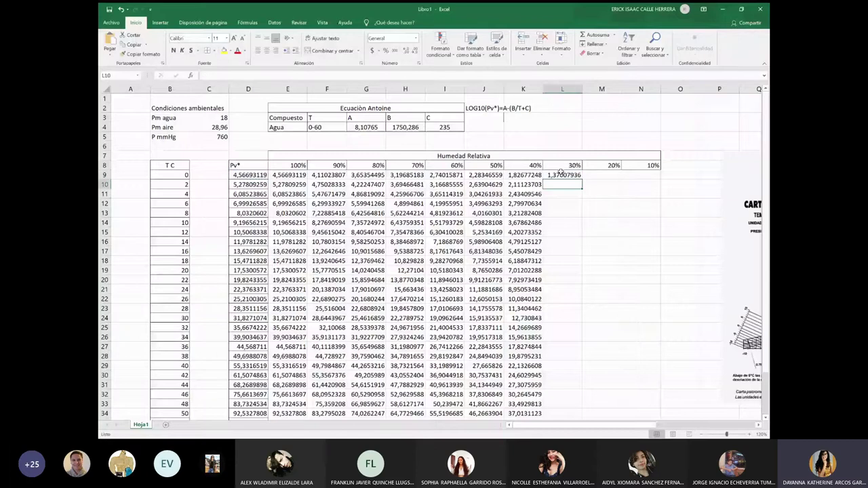
pyautogui.doubleClick(561, 174)
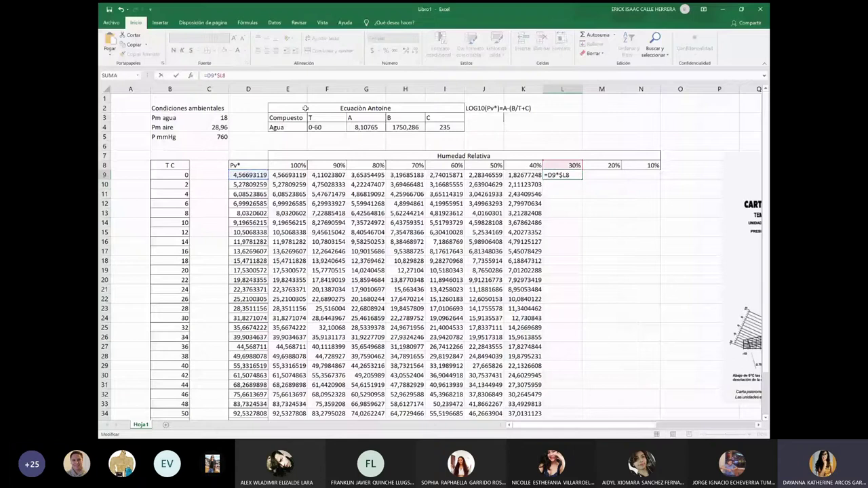
pyautogui.moveTo(581, 179); pyautogui.dragTo(566, 438)
pyautogui.scroll(1, 566, 406)
# Enter the formula =D9*$M$8 in M9 and fill it down the 20% humidity column to M39
pyautogui.click(600, 175)
pyautogui.write('=')
pyautogui.click(251, 175)
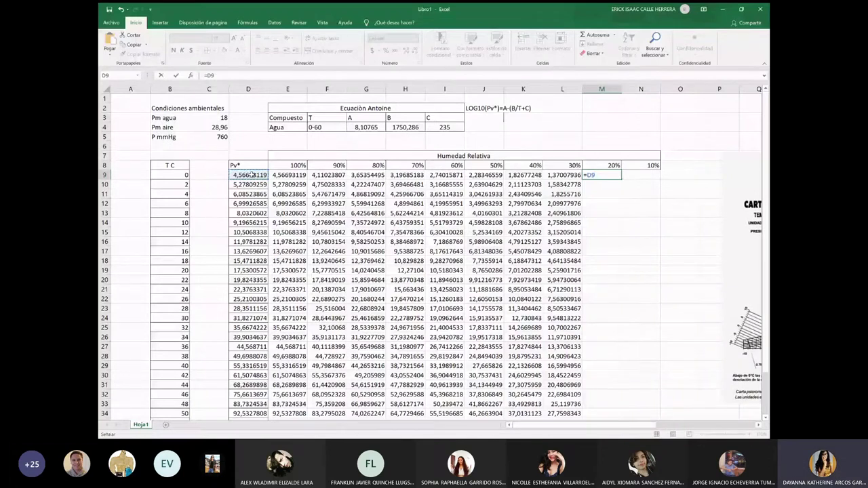
pyautogui.write('*M8')
pyautogui.hotkey('ctrl', 'Return')
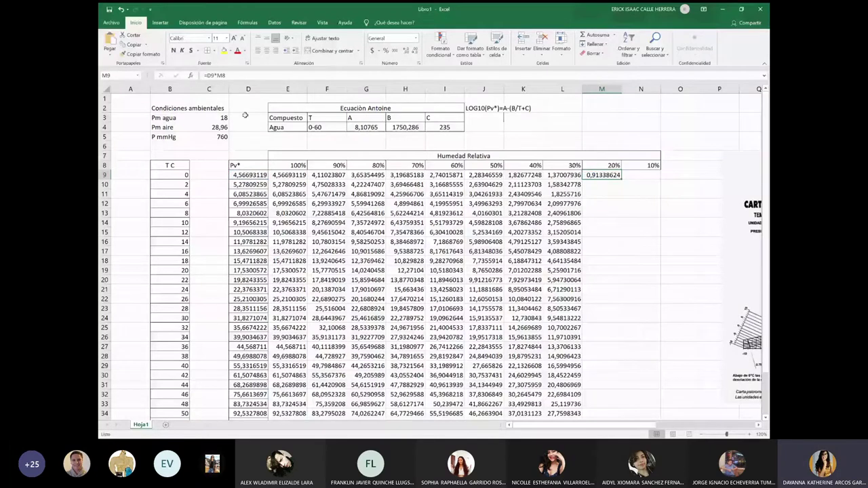
pyautogui.press('F2')
pyautogui.press('F4')
pyautogui.hotkey('ctrl', 'Return')
pyautogui.doubleClick(621, 178)
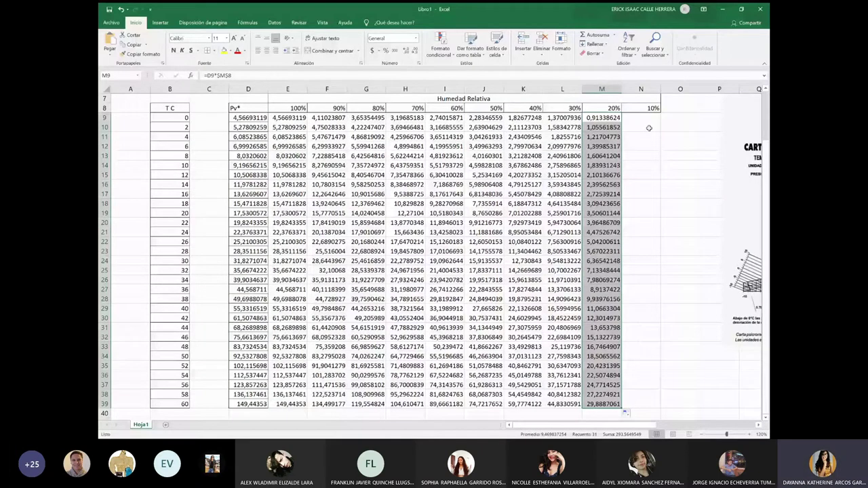
# Enter the formula =D9*$N$8 in N9 and fill it down the 10% humidity column to N39
pyautogui.scroll(2, 649, 128)
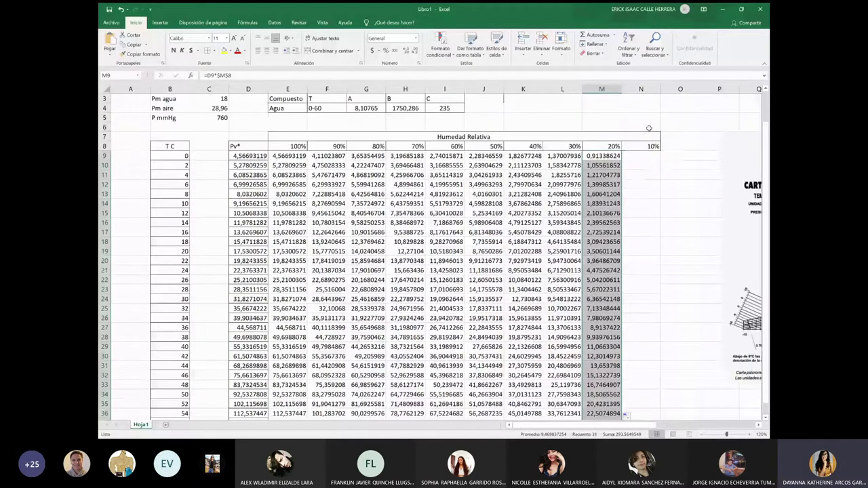
pyautogui.click(647, 155)
pyautogui.write('=D9*')
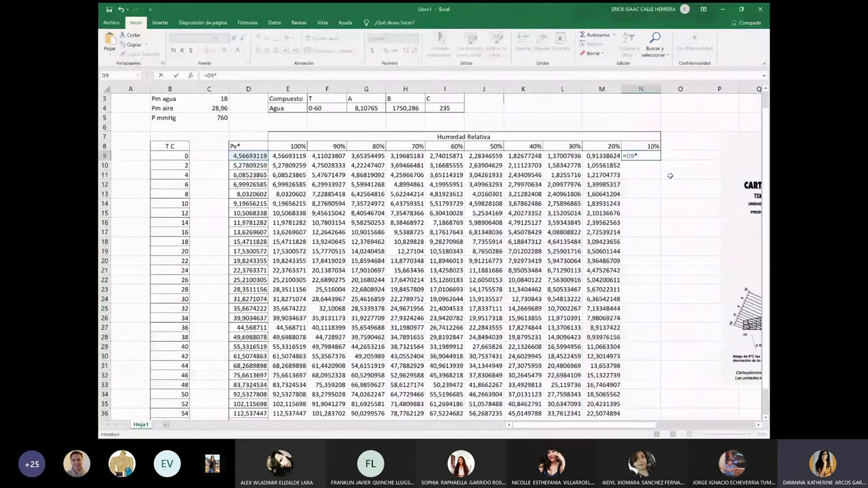
pyautogui.click(648, 147)
pyautogui.click(175, 75)
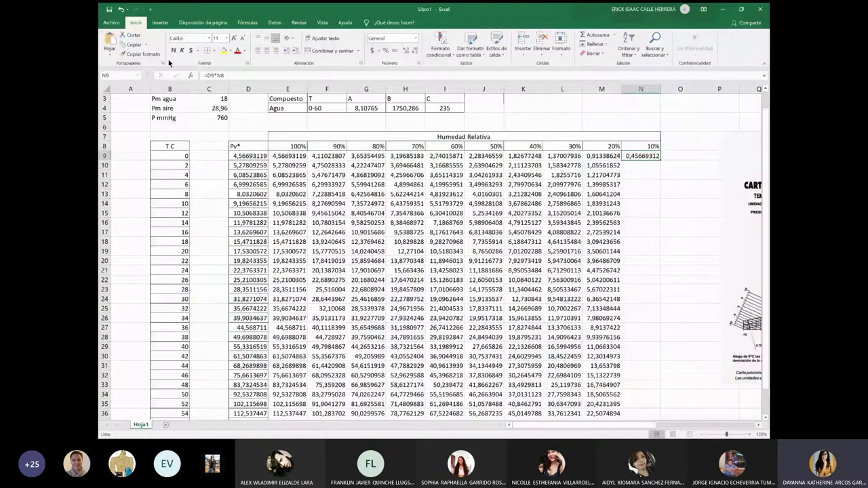
pyautogui.press('F2')
pyautogui.press('F4')
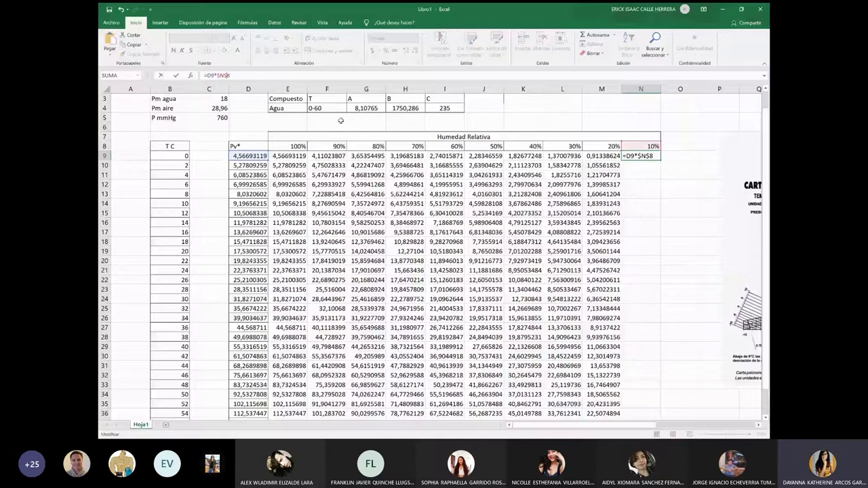
pyautogui.hotkey('ctrl', 'Return')
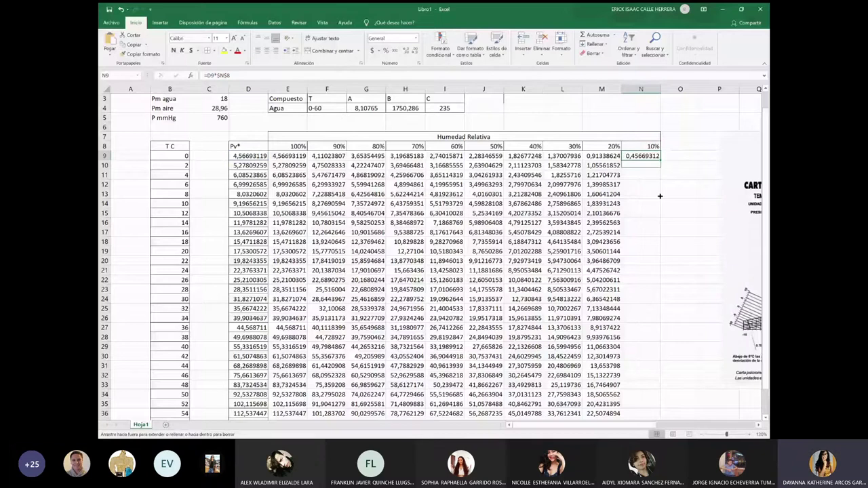
pyautogui.moveTo(659, 196); pyautogui.dragTo(649, 394)
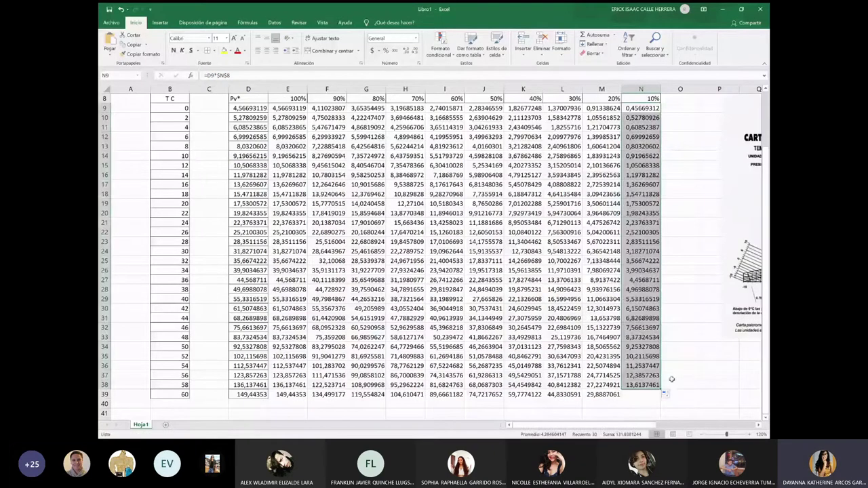
pyautogui.click(680, 356)
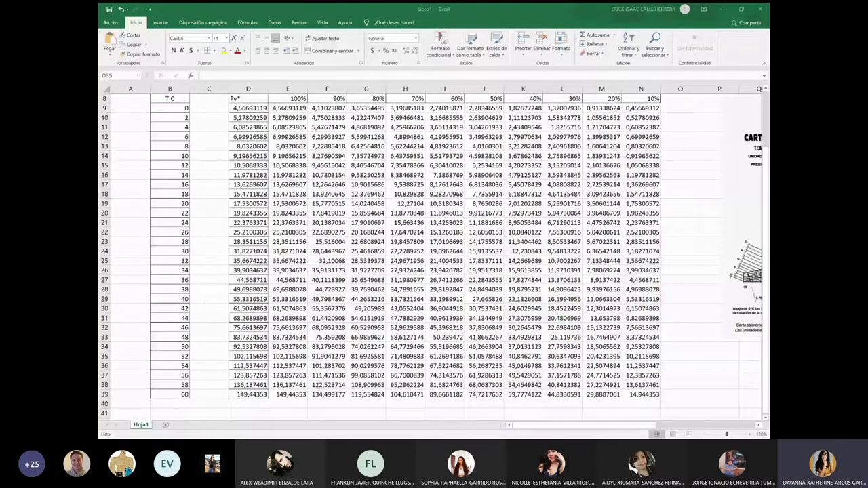
# Select the vapor pressure range E9:N39 and examine its values across the 100% to 10% humidity columns
pyautogui.scroll(2, 278, 140)
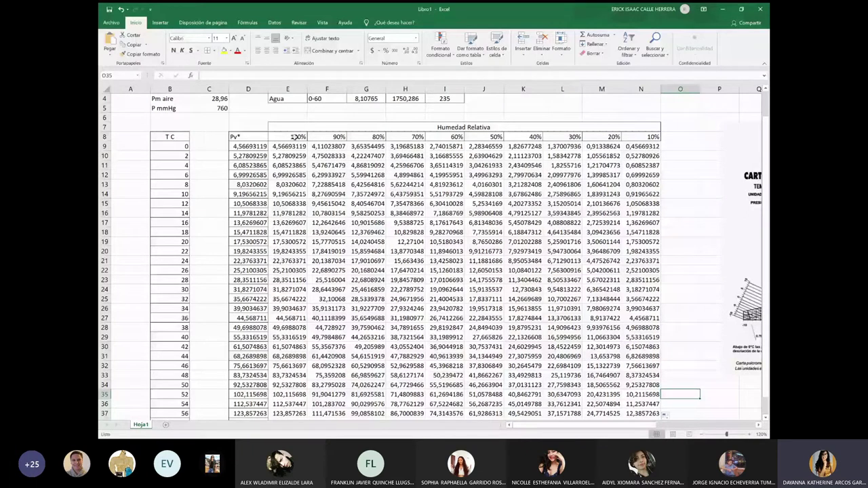
pyautogui.click(288, 146)
pyautogui.hotkey('ctrl', 'shift', 'End')
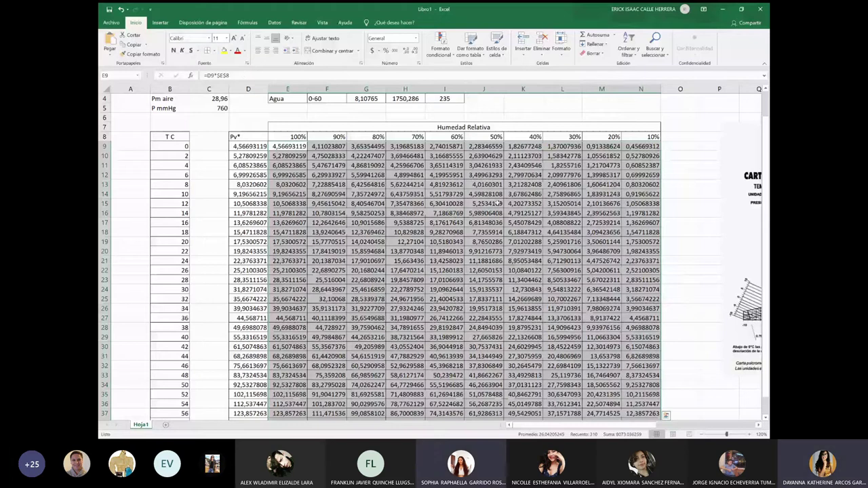
pyautogui.click(485, 213)
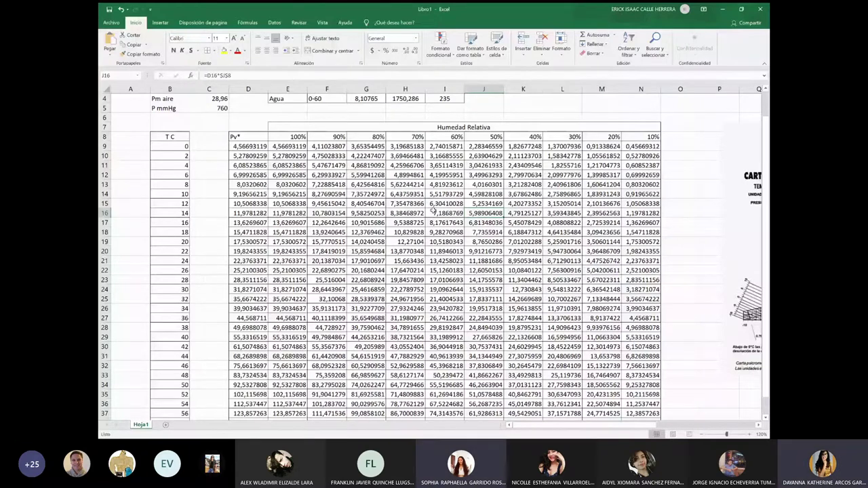
pyautogui.scroll(1, 585, 430)
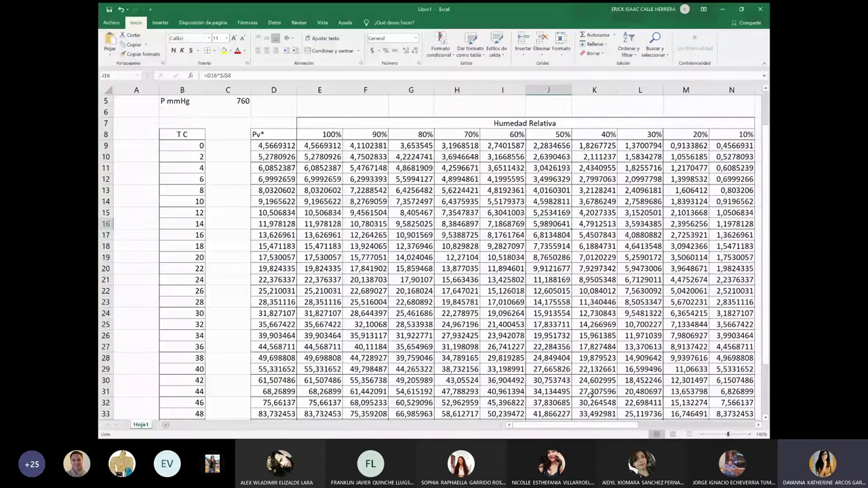
pyautogui.moveTo(320, 145); pyautogui.dragTo(728, 432)
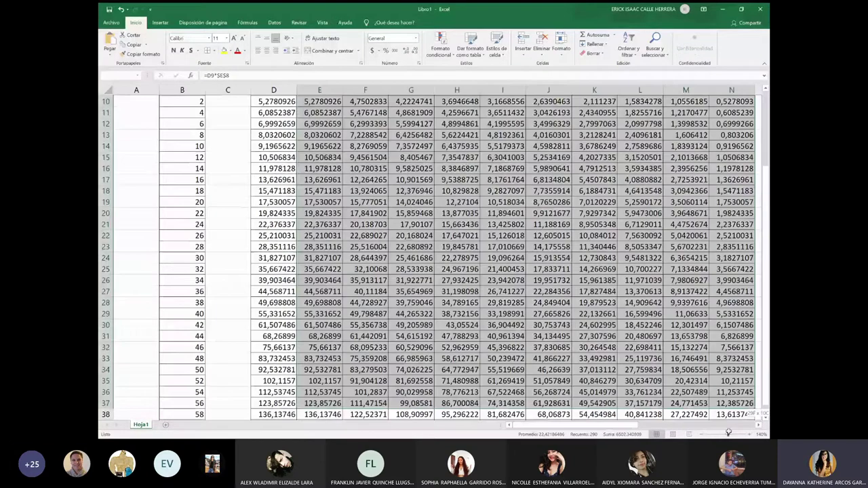
pyautogui.moveTo(728, 432); pyautogui.dragTo(727, 433)
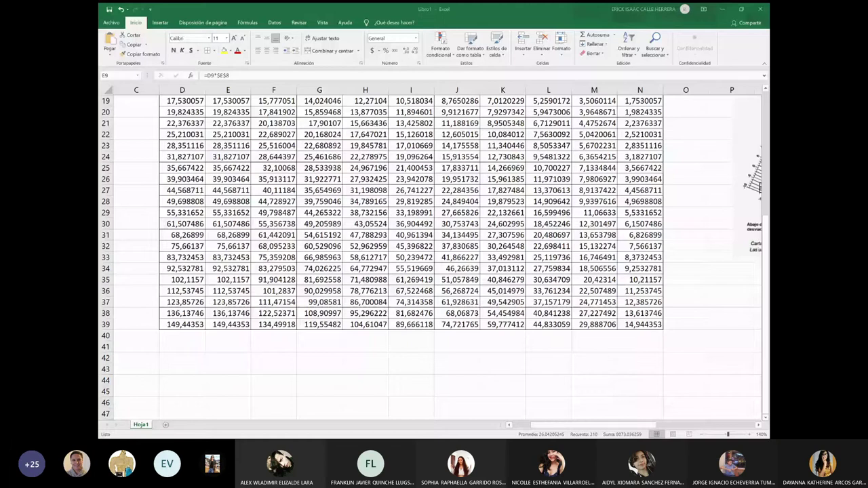
pyautogui.scroll(2, 209, 178)
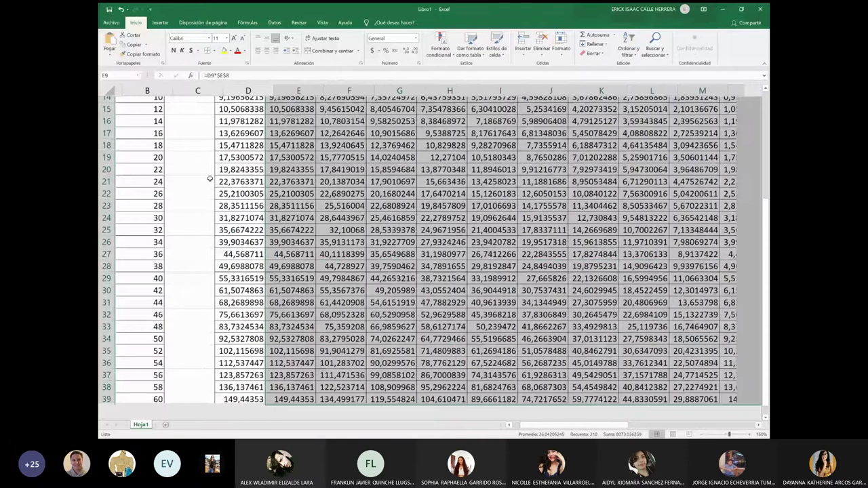
pyautogui.scroll(5, 209, 178)
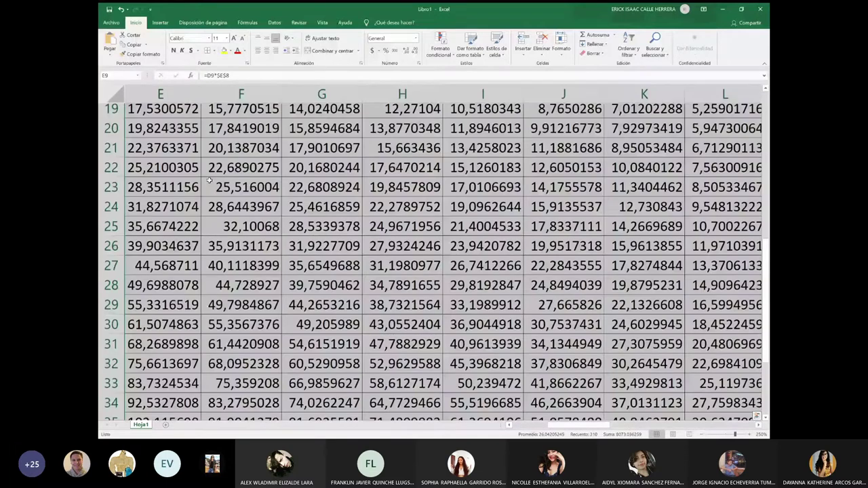
# Add the temperature series B9:B39 to the selected vapor pressure range E9:N39 as data for a chart
pyautogui.scroll(-7, 452, 261)
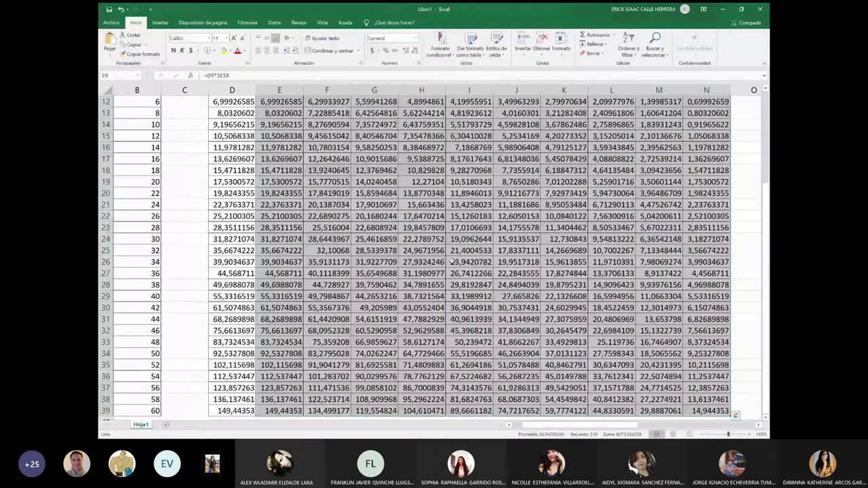
pyautogui.moveTo(137, 102); pyautogui.dragTo(164, 437)
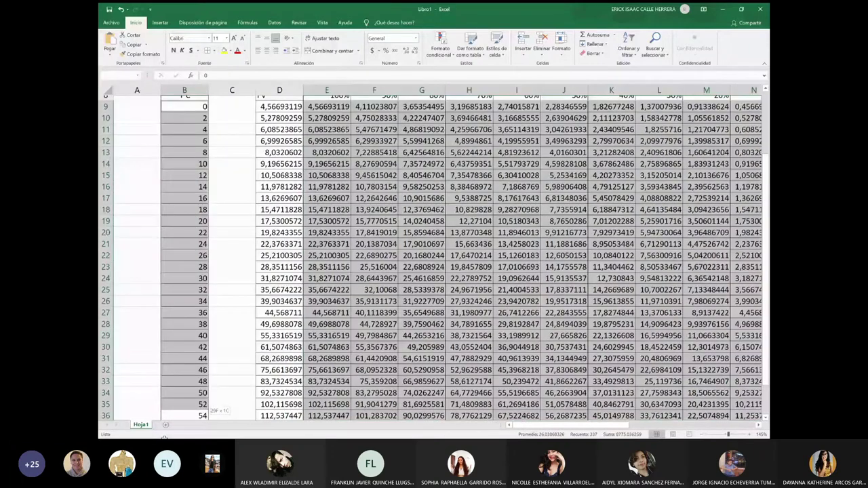
pyautogui.moveTo(164, 438); pyautogui.dragTo(164, 437)
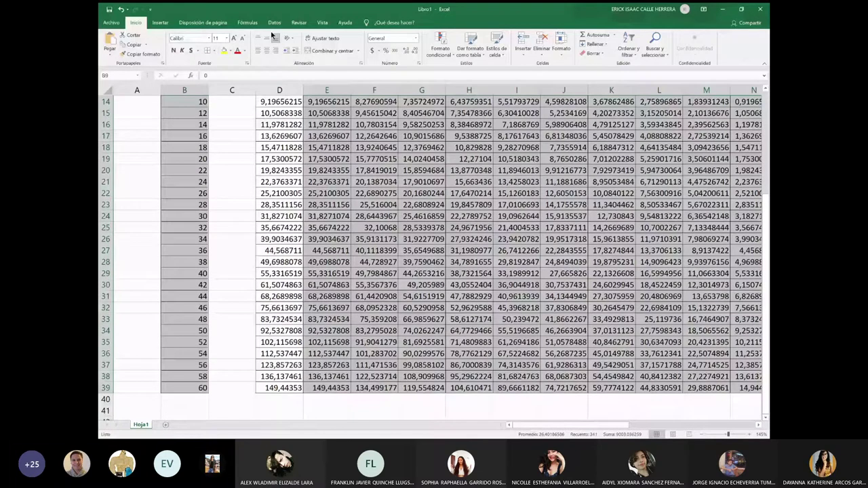
# Plot the selected temperatures and vapor pressures as a scatter chart, then replace it with a line chart
pyautogui.click(274, 22)
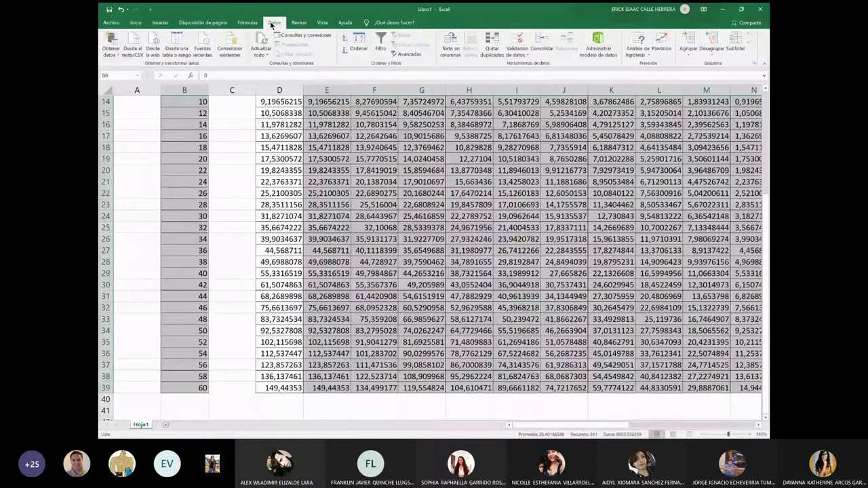
pyautogui.click(160, 23)
pyautogui.click(429, 57)
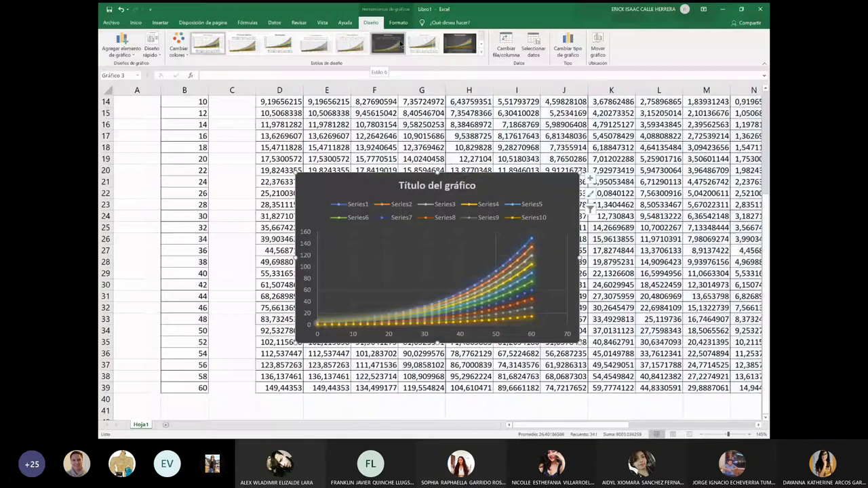
pyautogui.press('Delete')
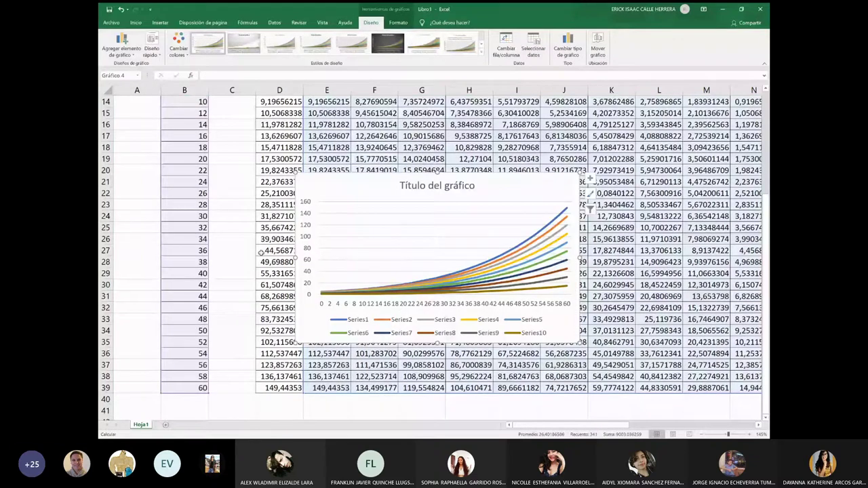
pyautogui.click(251, 251)
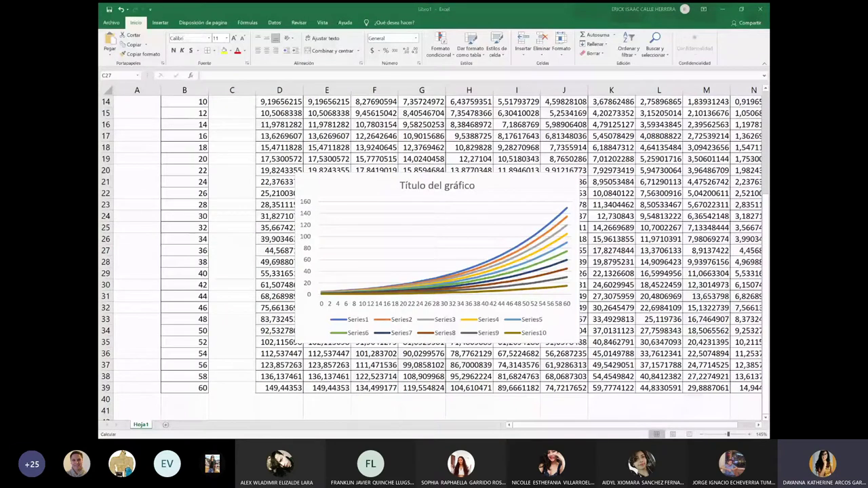
pyautogui.click(539, 256)
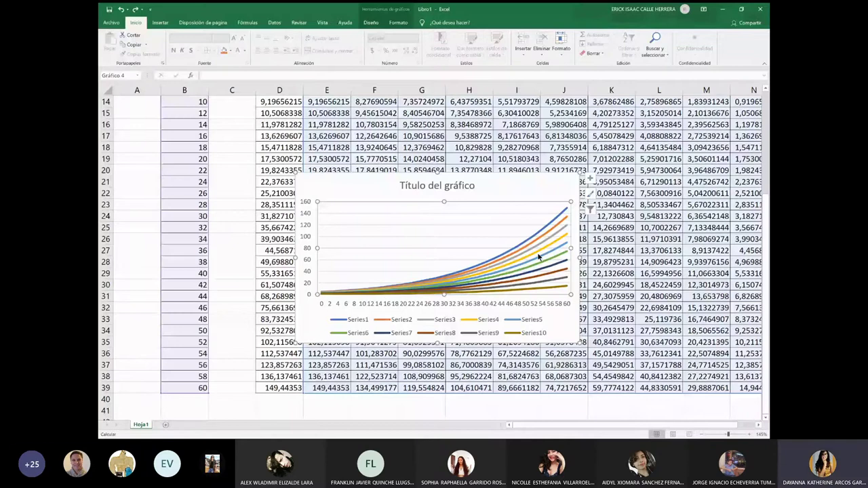
pyautogui.click(508, 215)
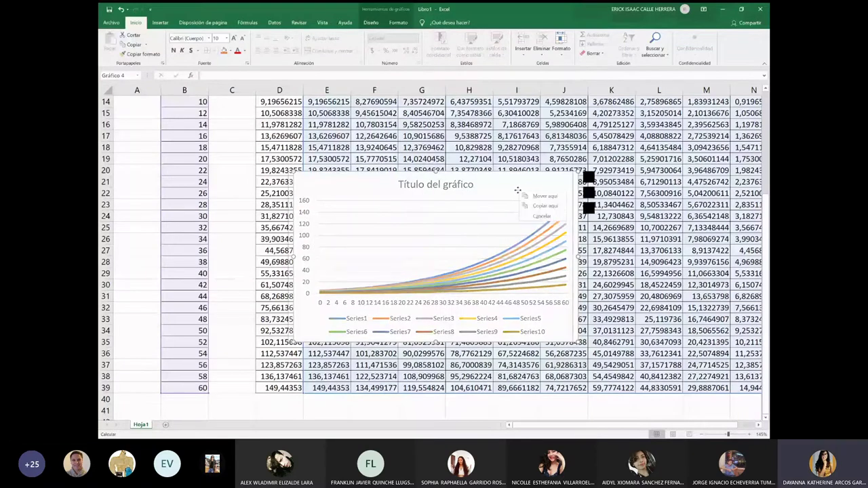
pyautogui.rightClick(518, 274)
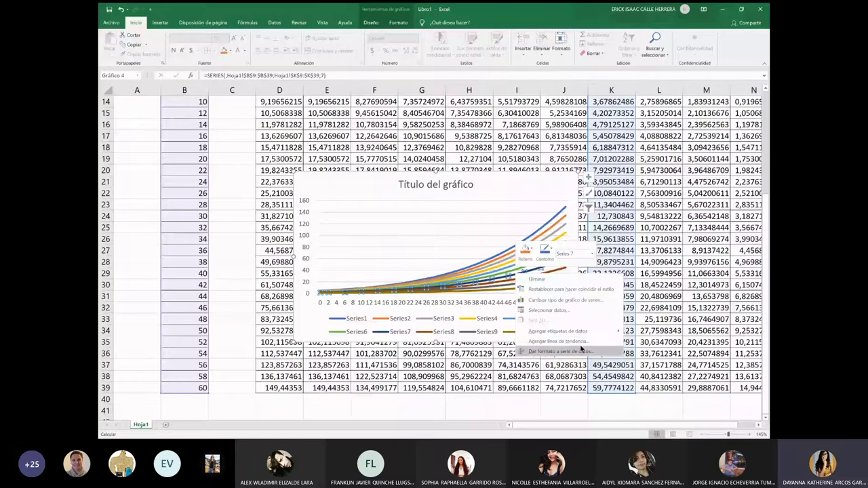
pyautogui.press('Escape')
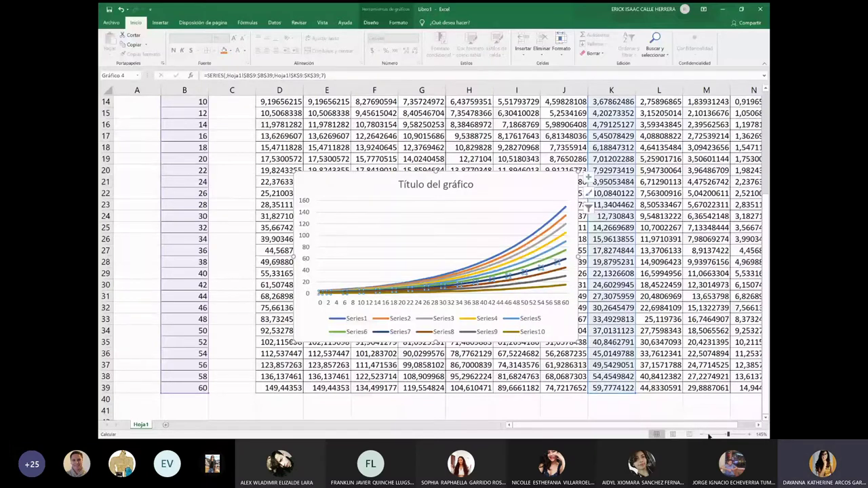
# Move the line chart to the empty cells below the psychrometric chart image, undoing the accidental shift of its plot area
pyautogui.scroll(-1, 705, 438)
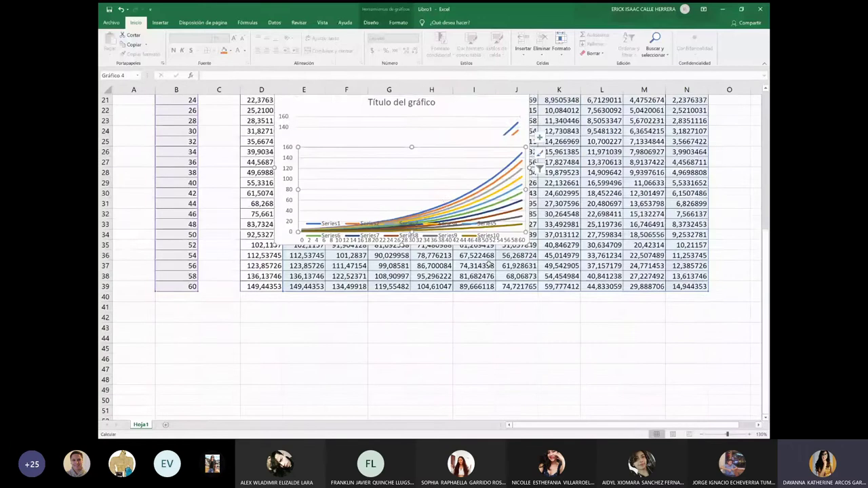
pyautogui.moveTo(444, 218); pyautogui.dragTo(444, 245)
pyautogui.hotkey('ctrl', 'z')
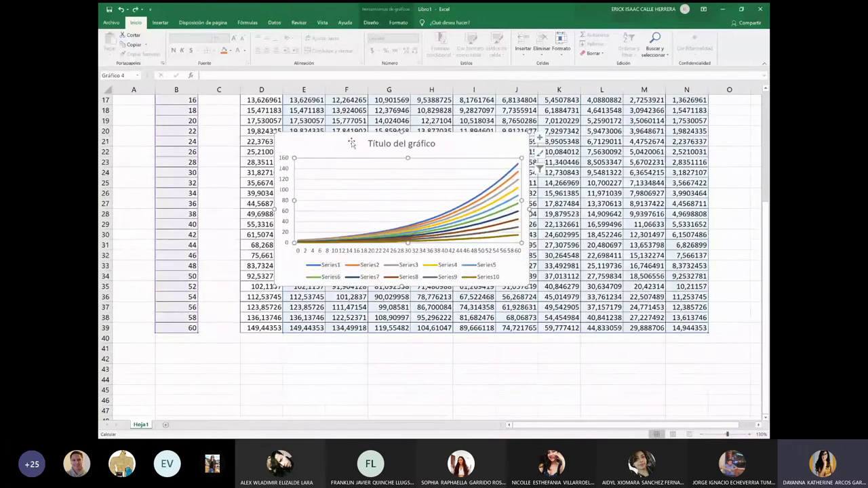
pyautogui.moveTo(350, 142)
pyautogui.mouseDown()
pyautogui.moveTo(586, 245)
pyautogui.moveTo(646, 198)
pyautogui.moveTo(763, 204)
pyautogui.moveTo(768, 214)
pyautogui.moveTo(671, 277)
pyautogui.moveTo(699, 294)
pyautogui.mouseUp()
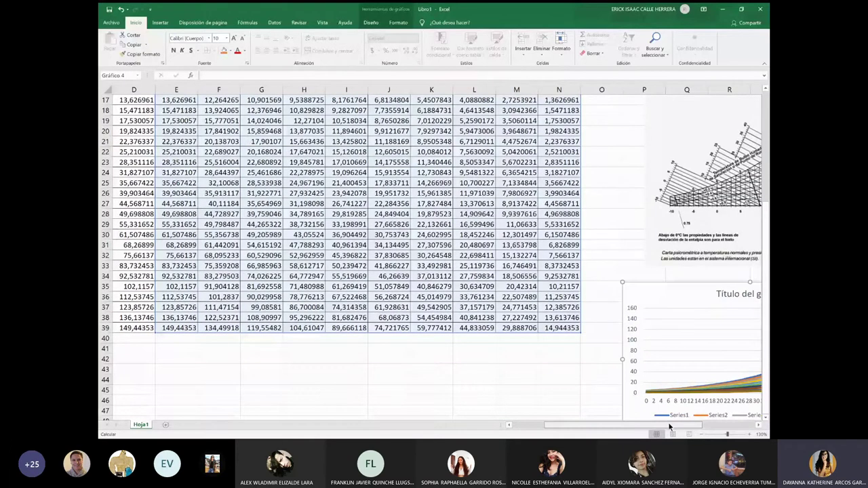
pyautogui.moveTo(669, 426); pyautogui.dragTo(755, 428)
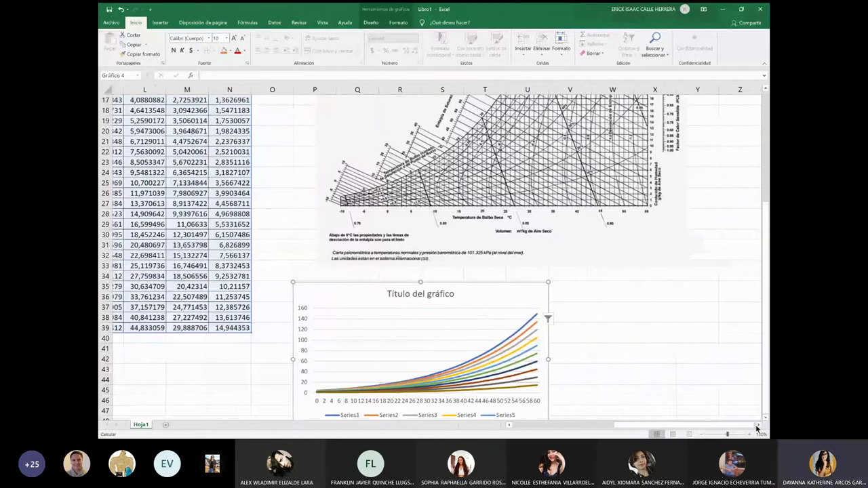
pyautogui.moveTo(366, 292); pyautogui.dragTo(379, 294)
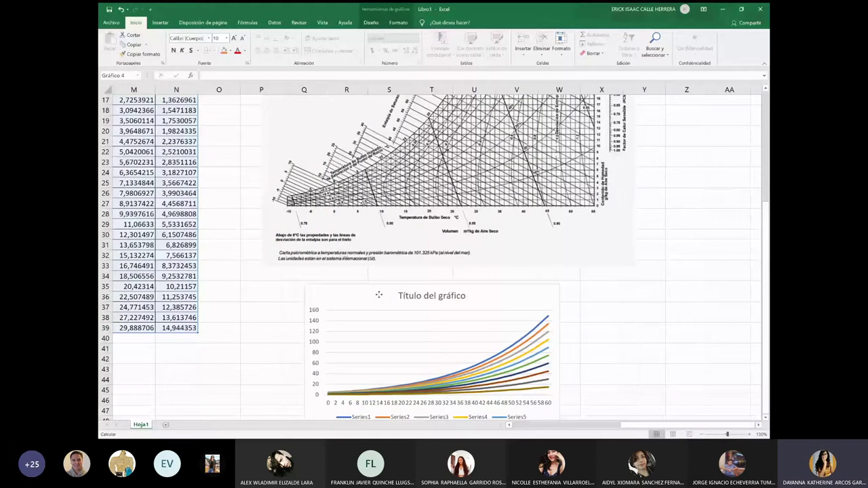
pyautogui.click(379, 295)
pyautogui.scroll(-3, 465, 299)
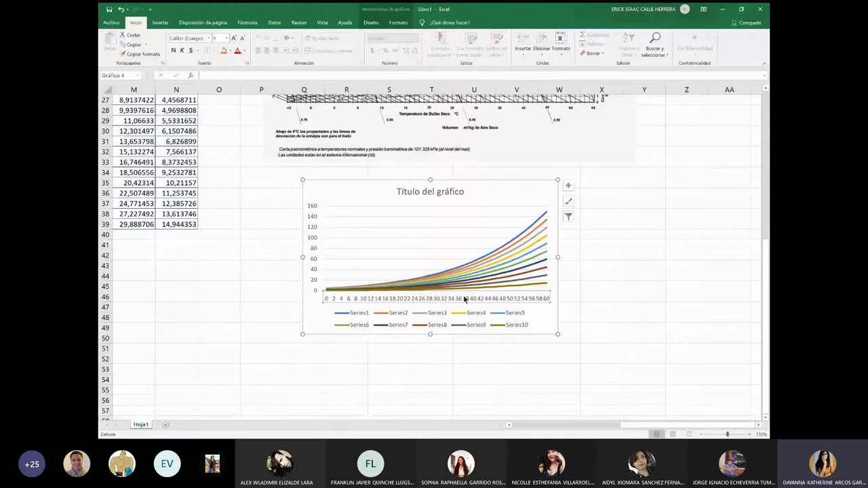
# Set the line chart's horizontal axis type to date axis (Eje de fecha)
pyautogui.rightClick(465, 299)
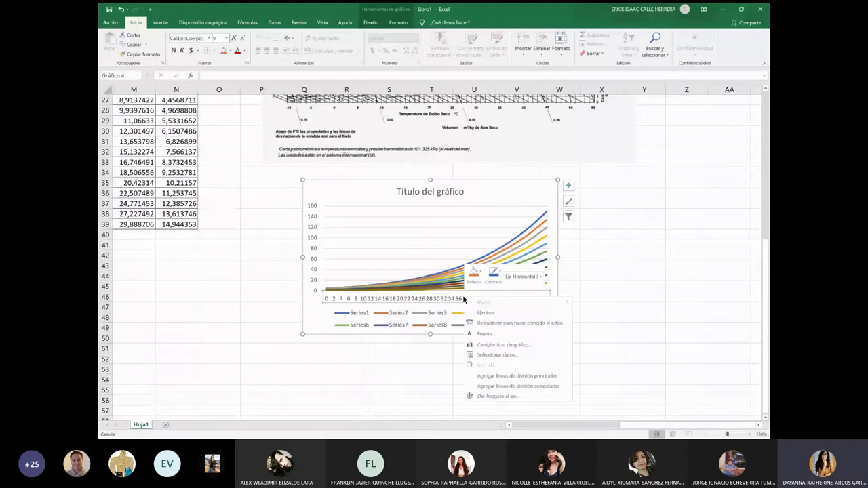
pyautogui.press('Escape')
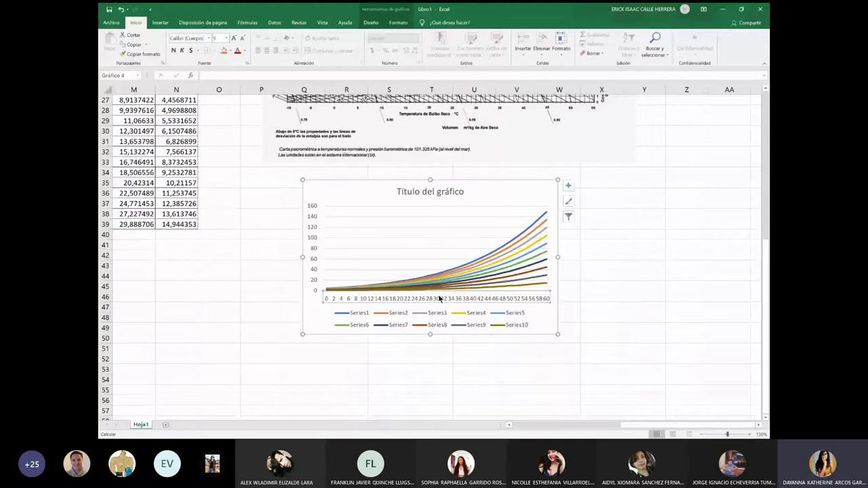
pyautogui.doubleClick(440, 299)
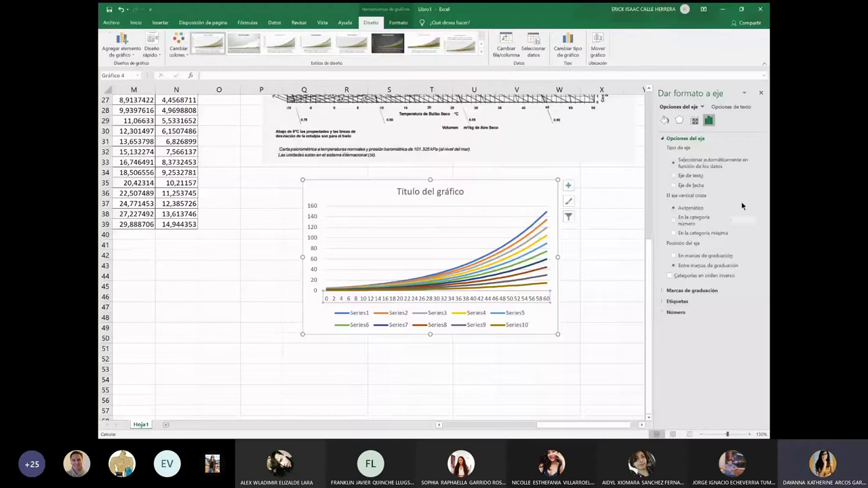
pyautogui.click(688, 186)
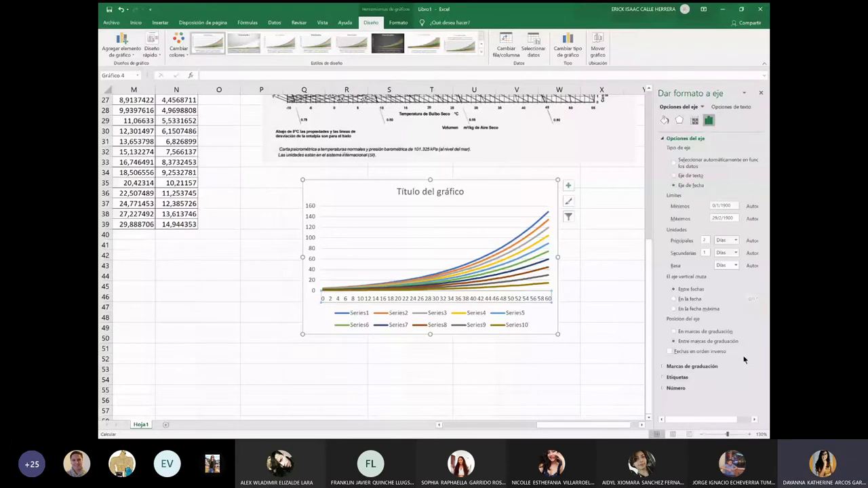
# Examine the label and number format settings of the chart's horizontal axis and close the formatting options
pyautogui.click(677, 377)
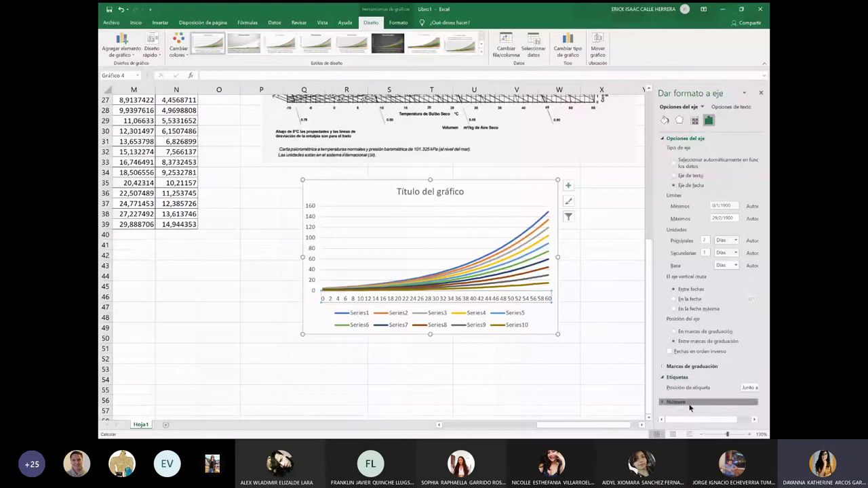
pyautogui.click(676, 405)
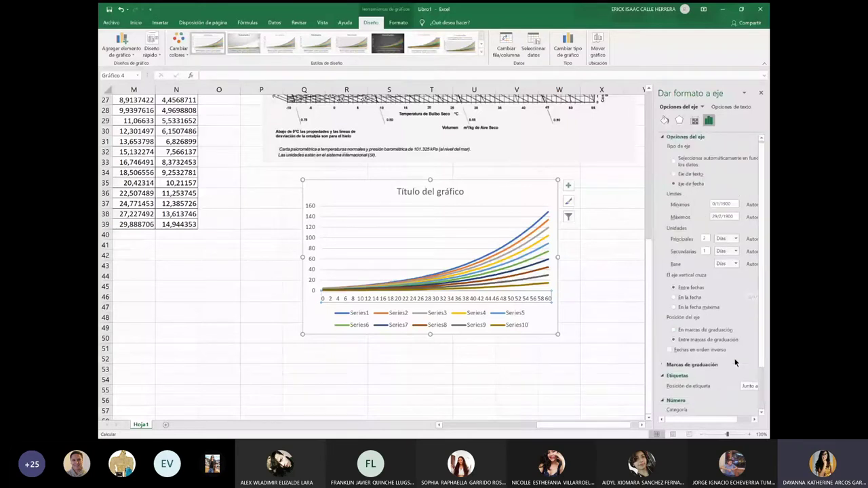
pyautogui.scroll(-1, 734, 360)
pyautogui.moveTo(704, 419); pyautogui.dragTo(732, 421)
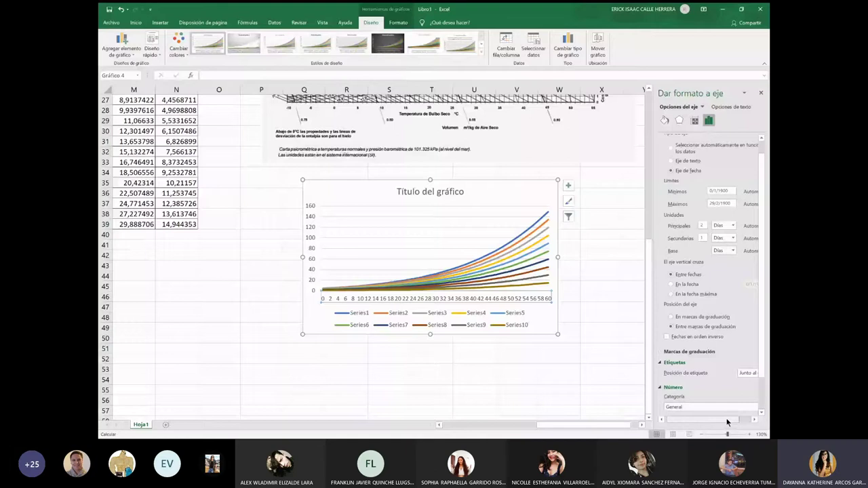
pyautogui.scroll(1, 719, 247)
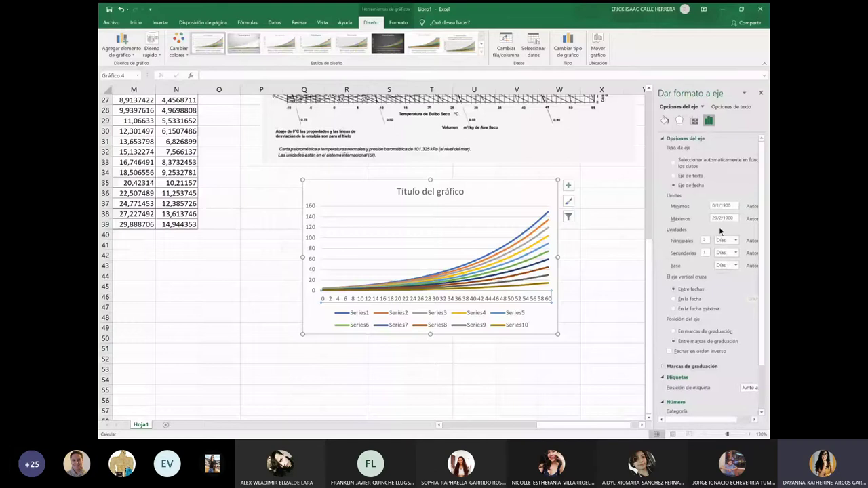
pyautogui.click(572, 304)
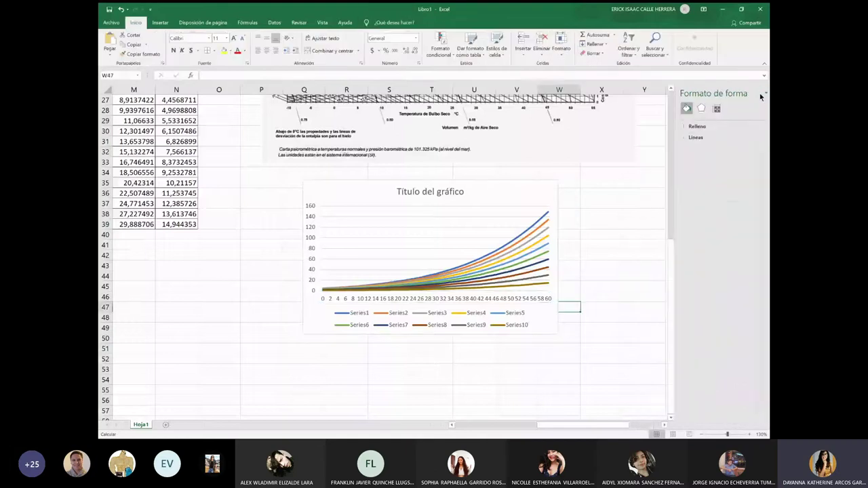
pyautogui.click(759, 93)
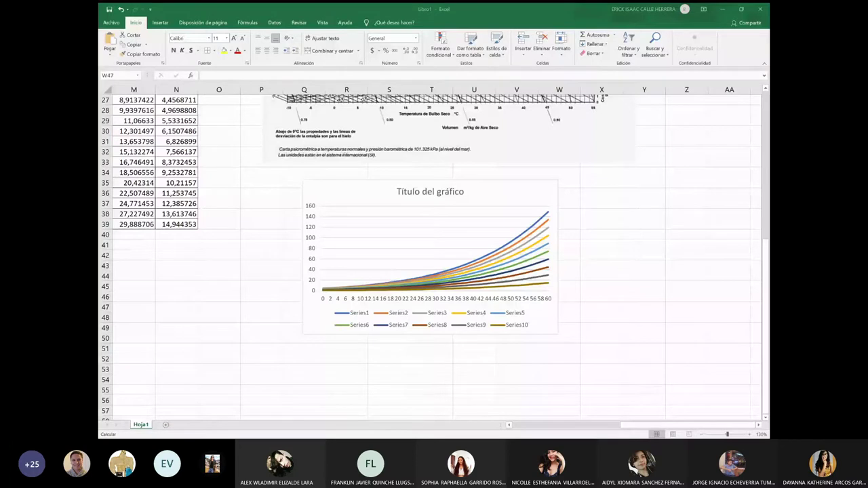
# Try a major unit of one day for the labels on the chart's horizontal axis
pyautogui.doubleClick(459, 300)
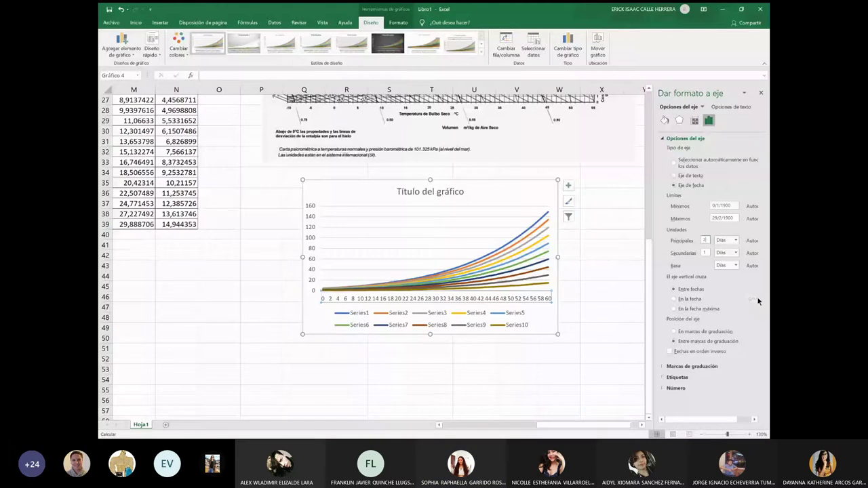
pyautogui.click(602, 234)
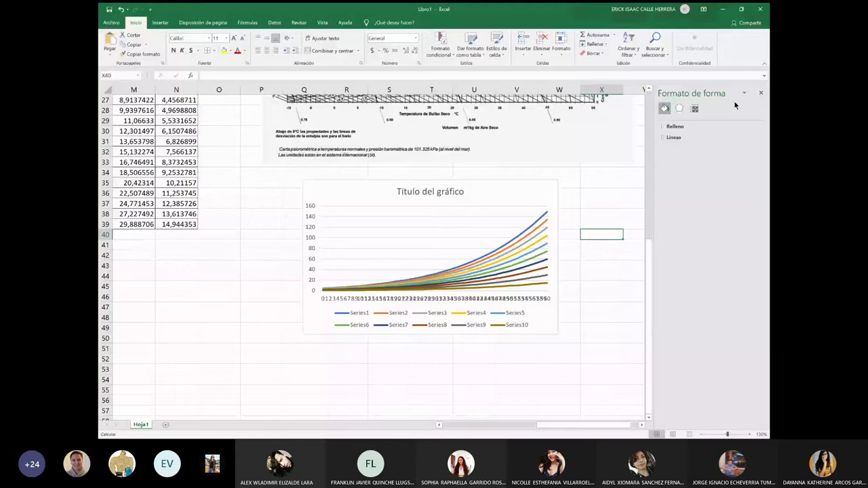
pyautogui.click(761, 93)
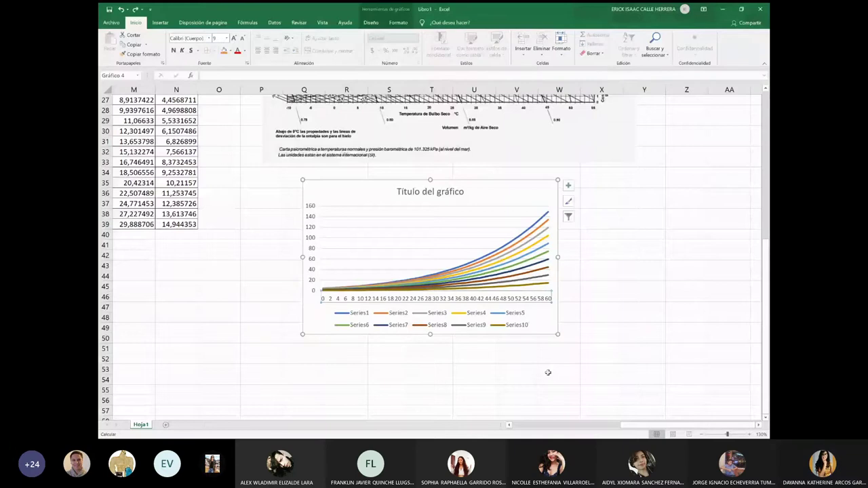
# Examine the axis options and tick mark settings in the format options of the line chart's horizontal axis
pyautogui.rightClick(510, 297)
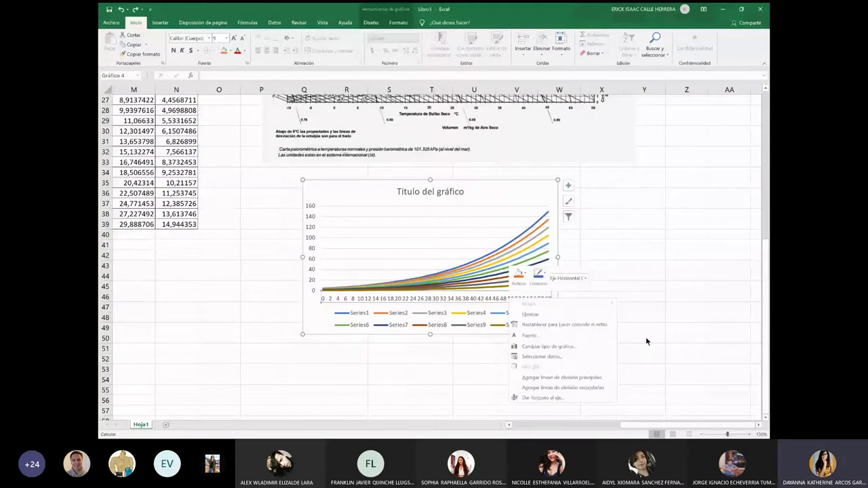
pyautogui.click(548, 397)
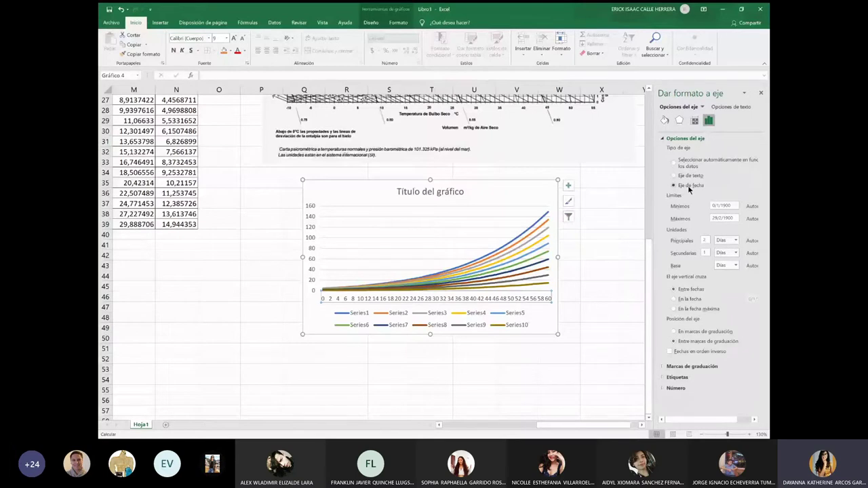
pyautogui.click(736, 241)
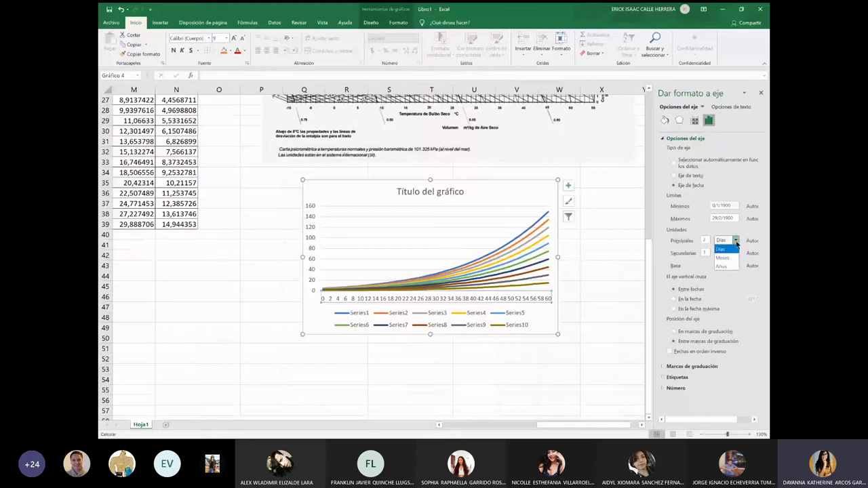
pyautogui.click(735, 241)
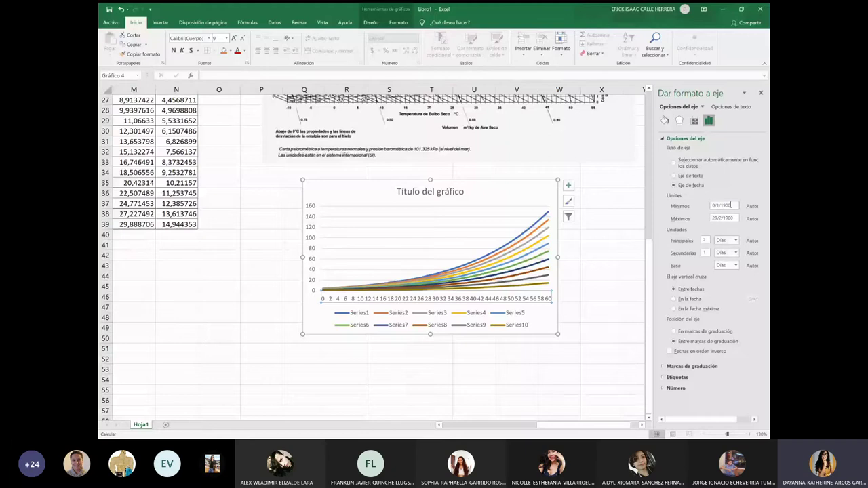
pyautogui.click(689, 187)
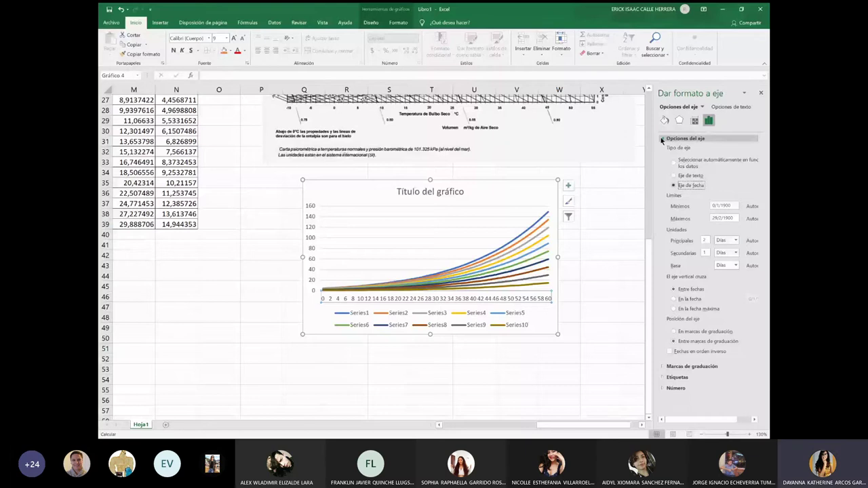
pyautogui.click(661, 138)
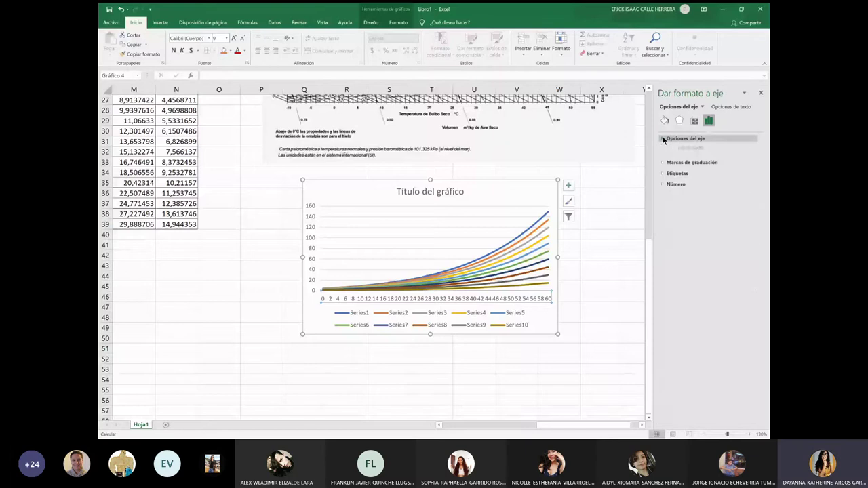
pyautogui.click(663, 140)
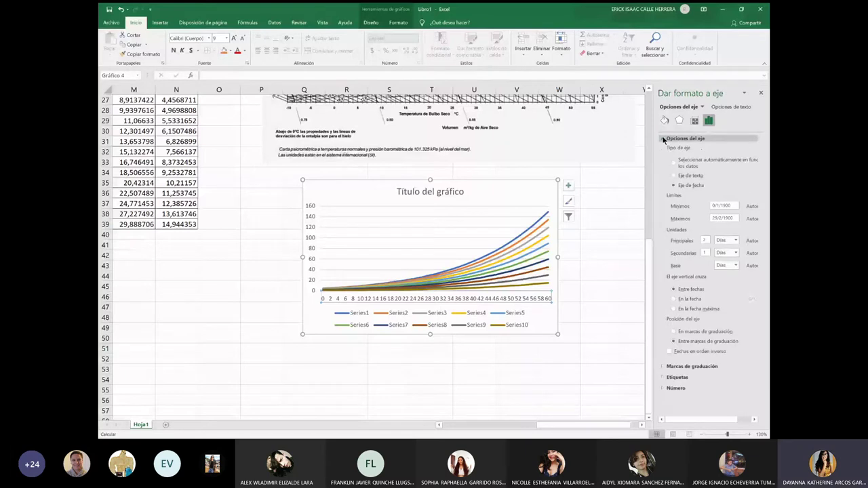
pyautogui.click(664, 139)
pyautogui.click(661, 149)
pyautogui.click(661, 149)
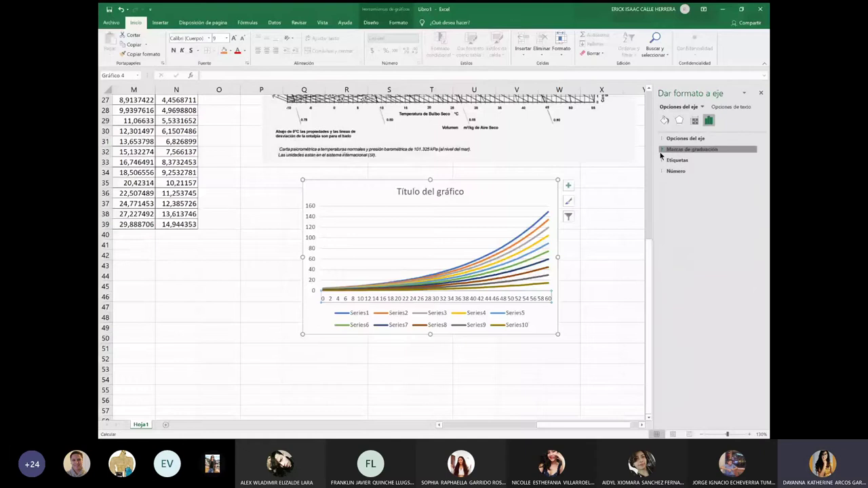
pyautogui.click(661, 149)
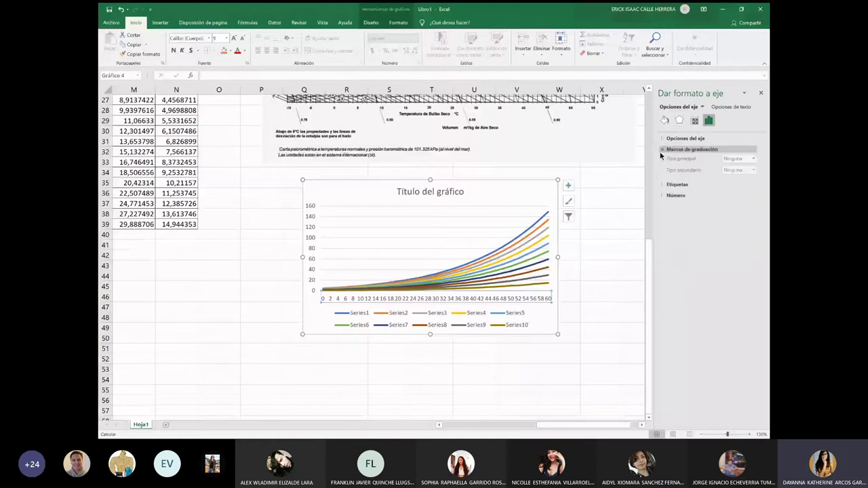
pyautogui.click(560, 348)
pyautogui.scroll(3, 580, 407)
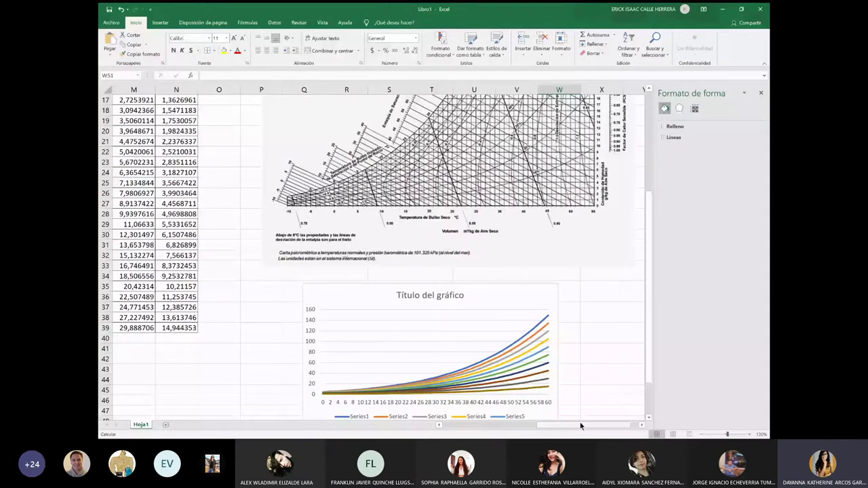
pyautogui.moveTo(580, 426); pyautogui.dragTo(441, 425)
pyautogui.scroll(4, 183, 144)
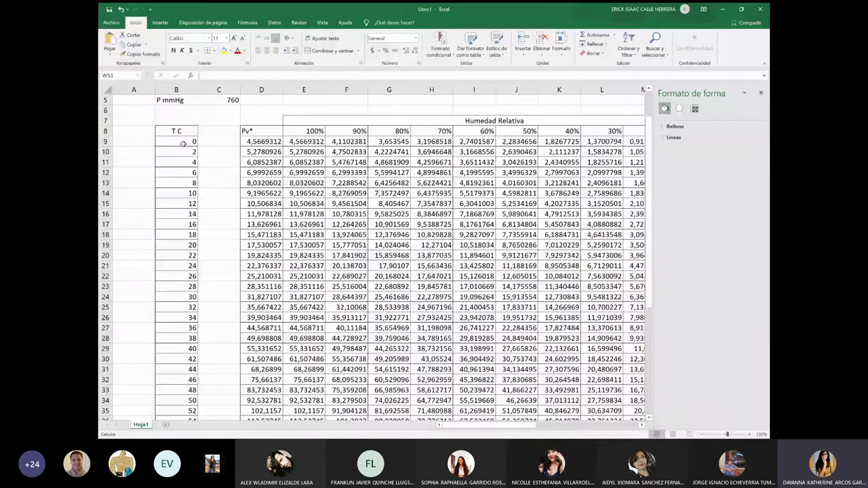
pyautogui.moveTo(304, 141); pyautogui.dragTo(517, 383)
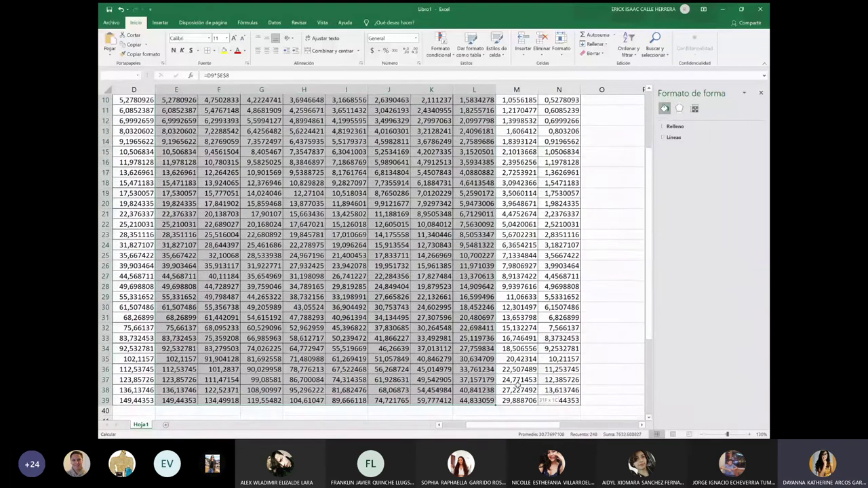
pyautogui.moveTo(518, 384); pyautogui.dragTo(553, 384)
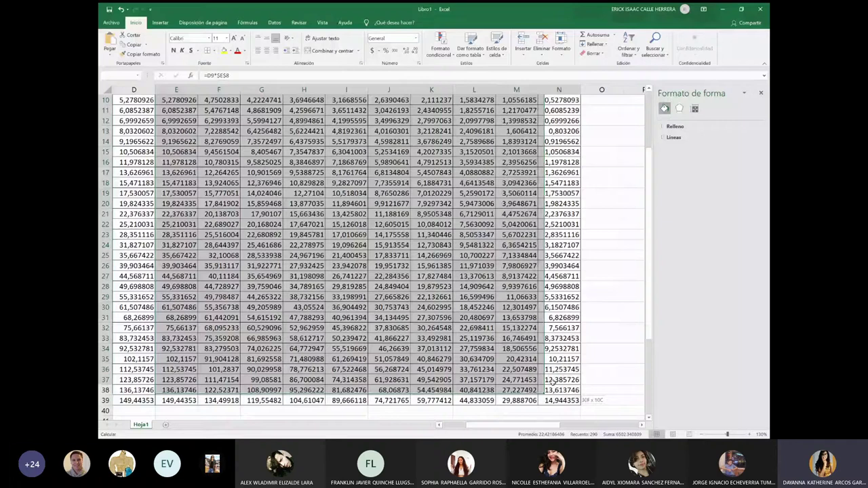
pyautogui.scroll(3, 631, 189)
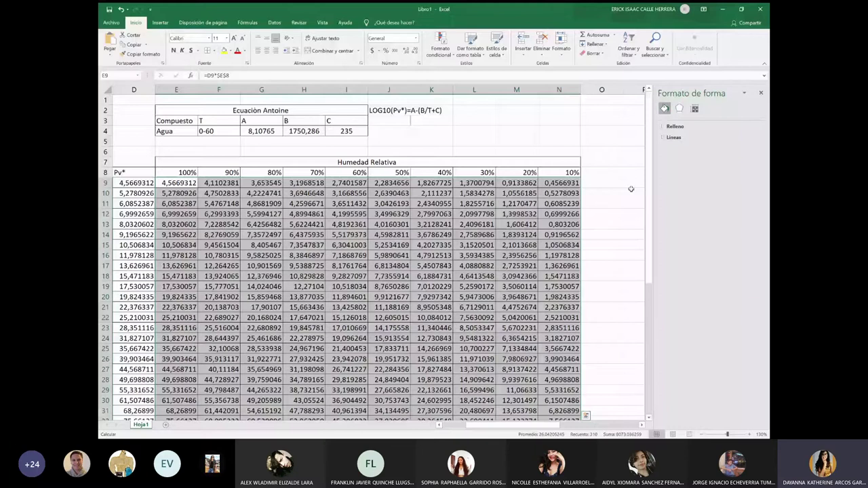
pyautogui.scroll(-7, 631, 189)
pyautogui.keyDown('shift'); pyautogui.click(558, 141); pyautogui.keyUp('shift')
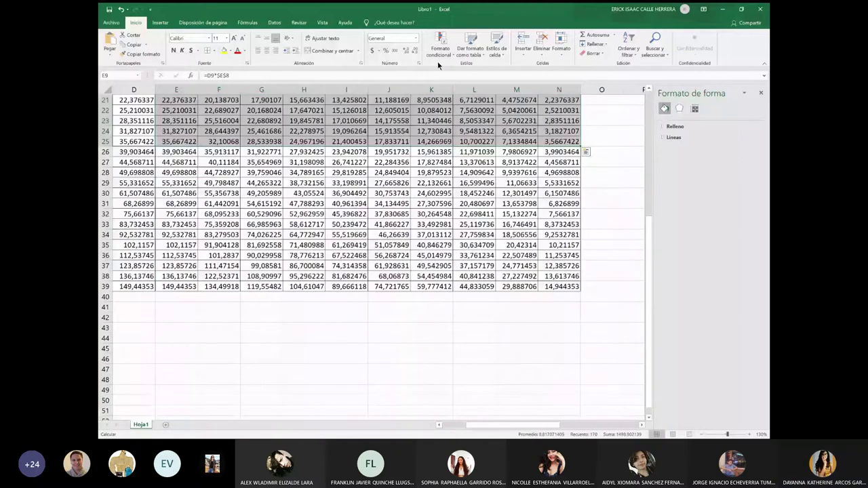
pyautogui.scroll(-4, 437, 61)
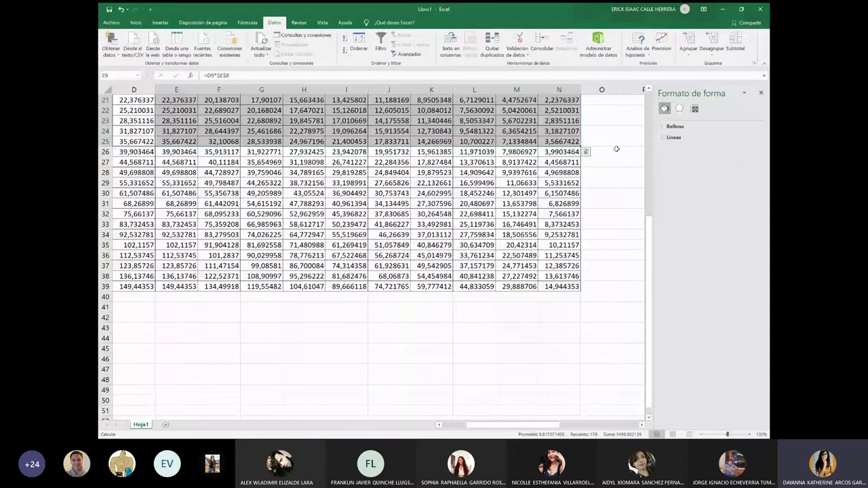
pyautogui.click(602, 214)
pyautogui.scroll(7, 602, 214)
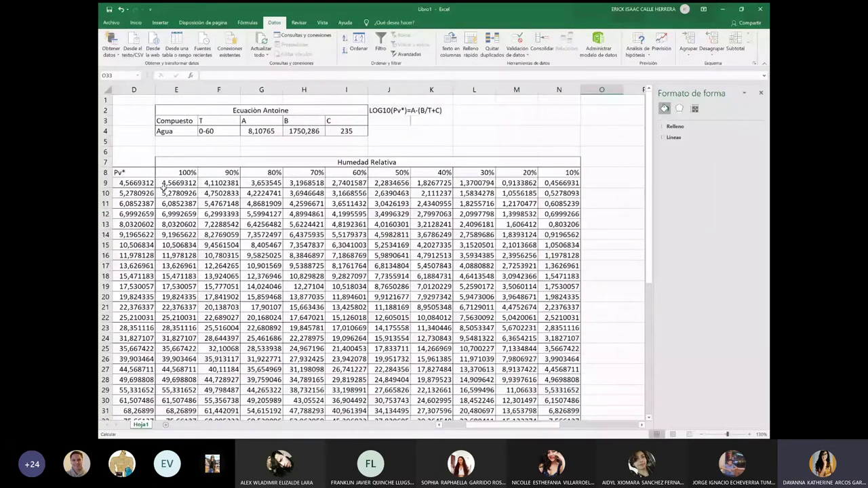
pyautogui.moveTo(163, 185); pyautogui.dragTo(576, 337)
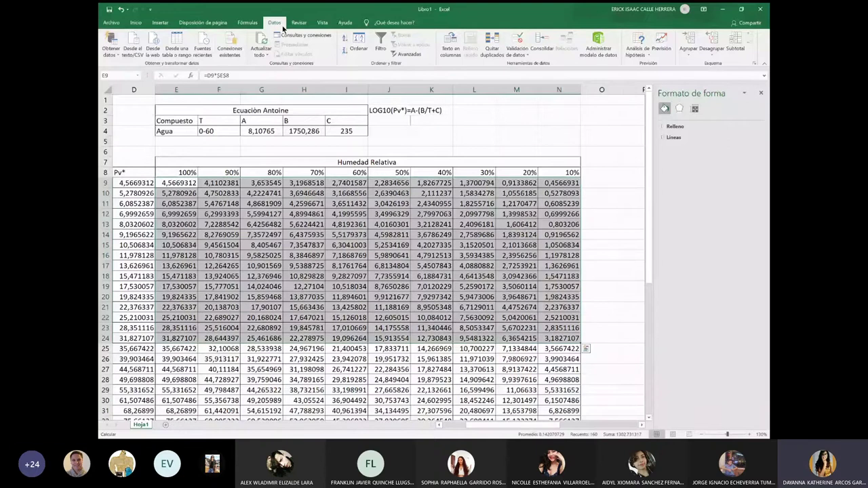
pyautogui.click(602, 255)
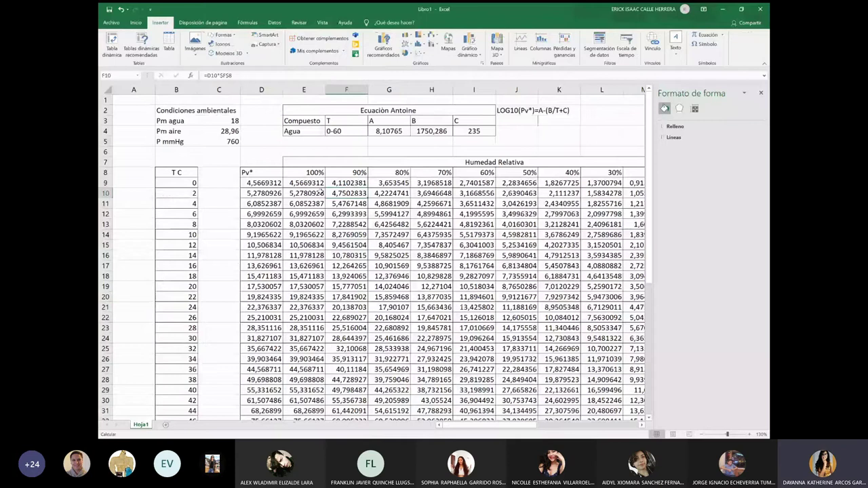
# Preview a scatter chart with smooth lines and markers for the vapor pressures in E9:N39 without inserting it
pyautogui.moveTo(303, 182); pyautogui.dragTo(640, 423)
pyautogui.scroll(5, 458, 99)
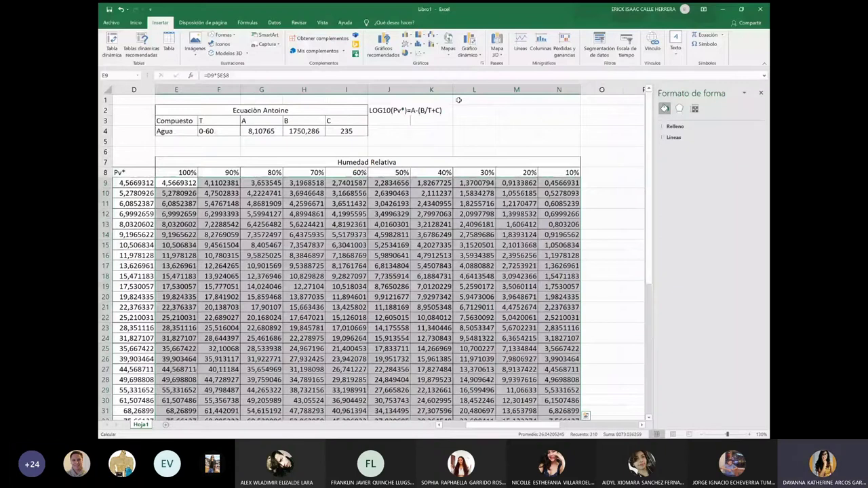
pyautogui.click(420, 52)
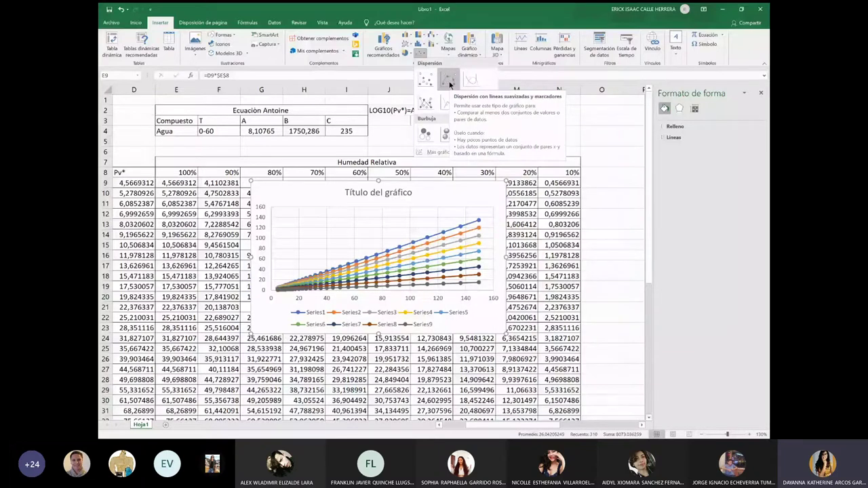
pyautogui.click(623, 271)
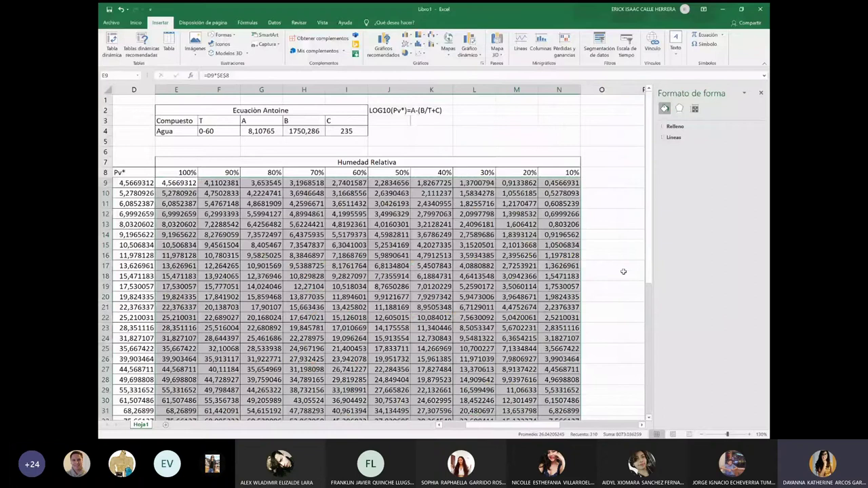
pyautogui.click(610, 260)
# Move the line chart up so that it lies over the psychrometric chart image
pyautogui.scroll(-7, 533, 382)
pyautogui.moveTo(549, 425); pyautogui.dragTo(571, 427)
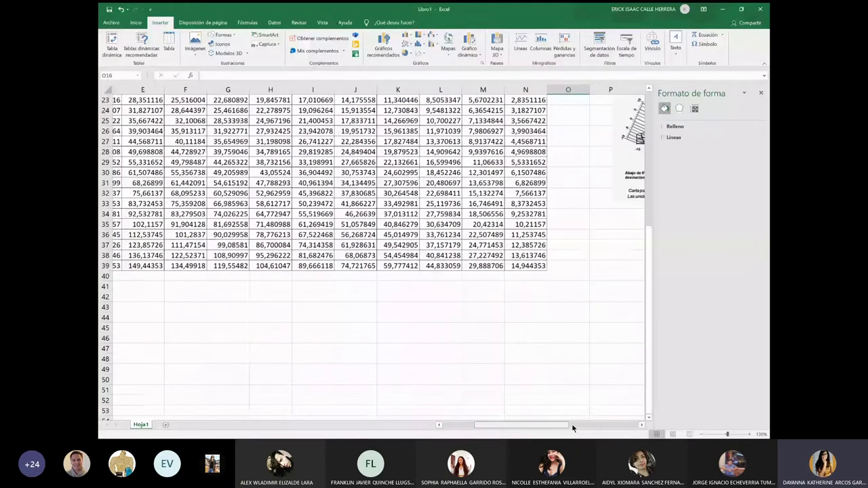
pyautogui.moveTo(572, 425); pyautogui.dragTo(629, 426)
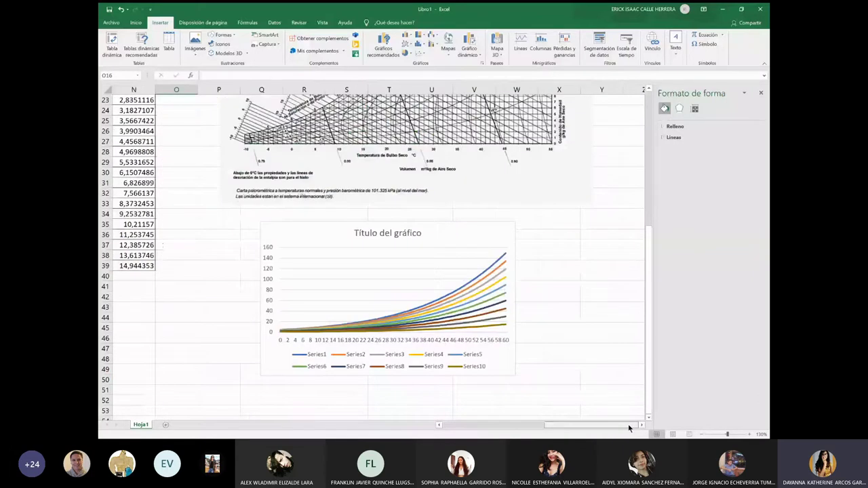
pyautogui.scroll(-1, 527, 317)
pyautogui.click(526, 317)
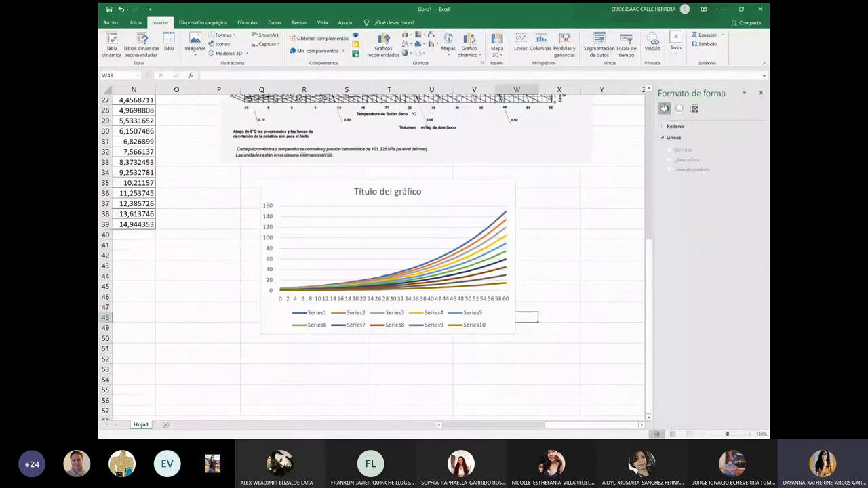
pyautogui.scroll(1, 183, 236)
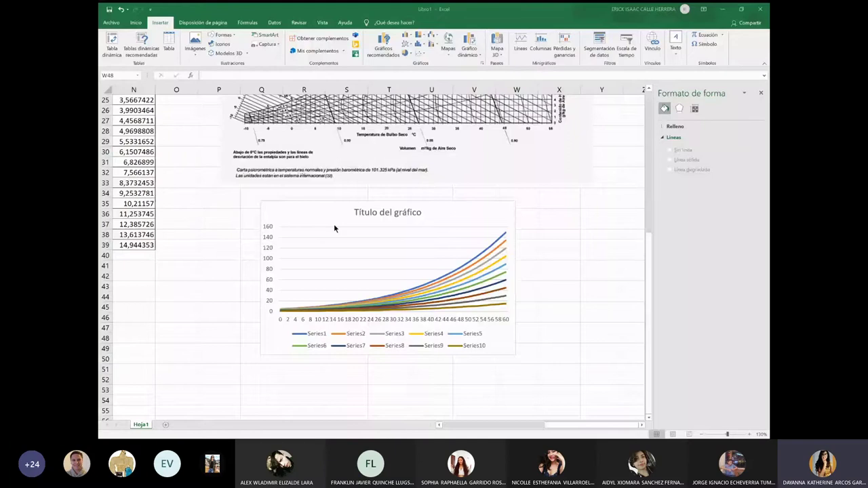
pyautogui.scroll(2, 585, 314)
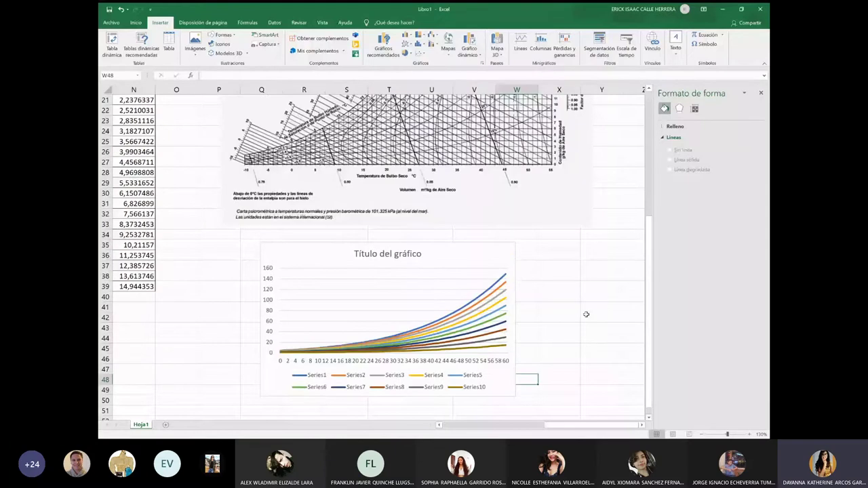
pyautogui.scroll(1, 585, 314)
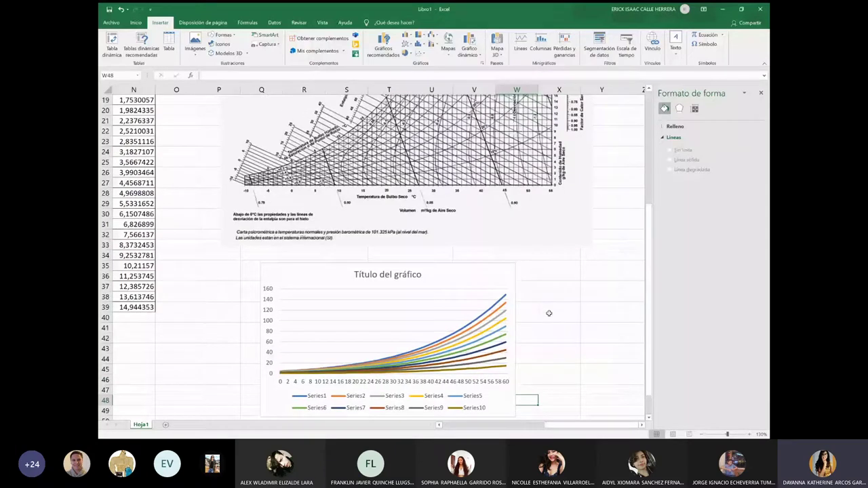
pyautogui.scroll(2, 548, 313)
pyautogui.moveTo(450, 308); pyautogui.dragTo(421, 250)
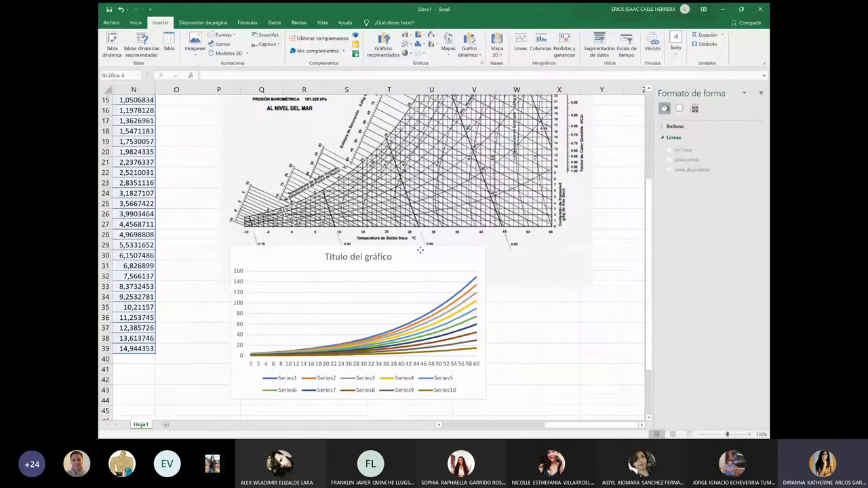
pyautogui.scroll(3, 420, 250)
pyautogui.moveTo(421, 249); pyautogui.dragTo(417, 284)
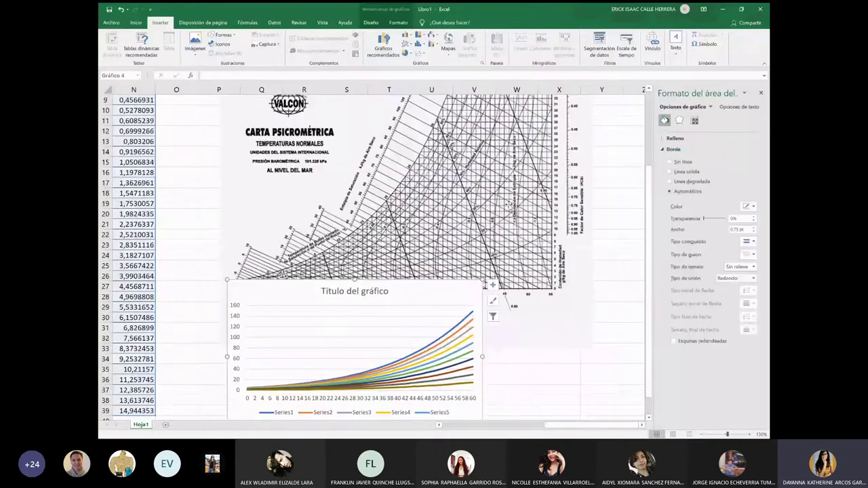
pyautogui.scroll(1, 508, 205)
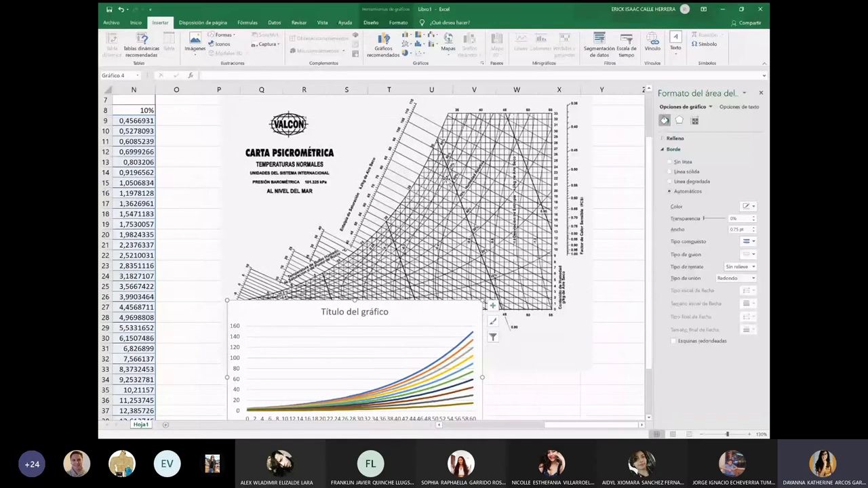
pyautogui.moveTo(406, 307); pyautogui.dragTo(503, 181)
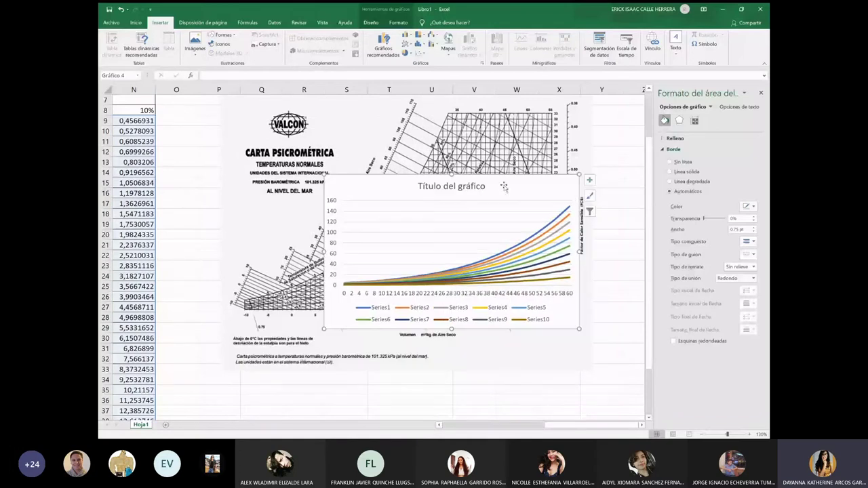
# Select the horizontal temperature axis of the line chart
pyautogui.click(485, 295)
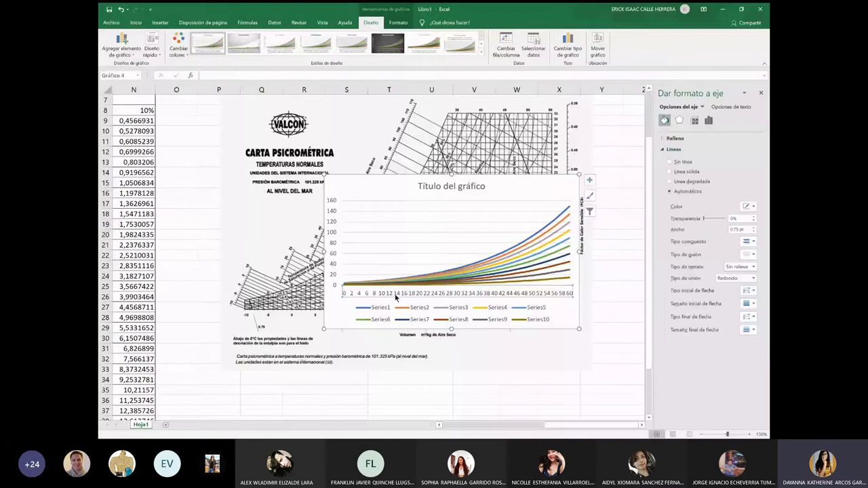
pyautogui.rightClick(544, 294)
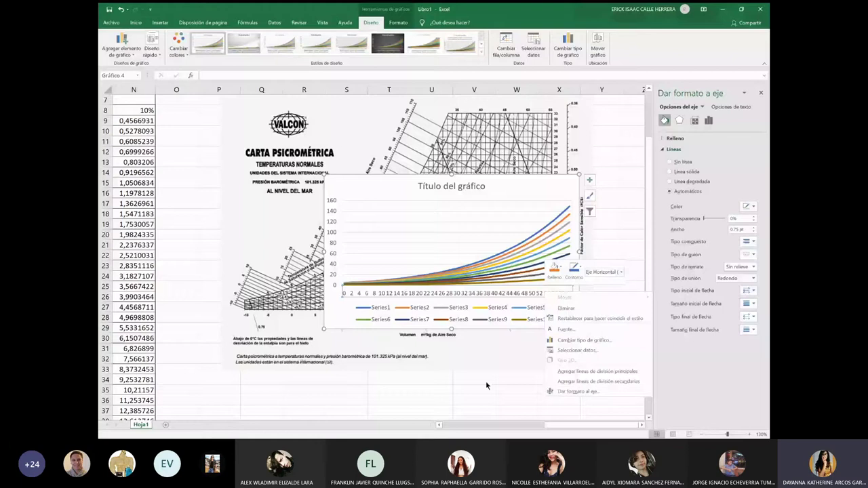
pyautogui.click(459, 295)
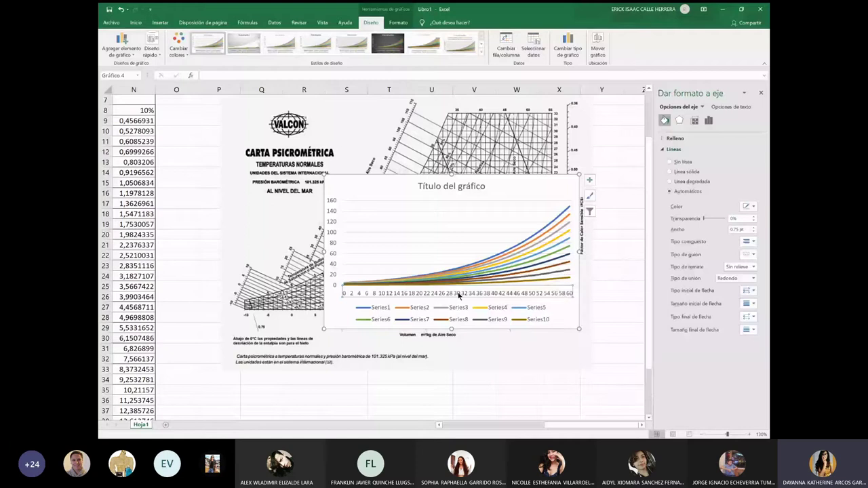
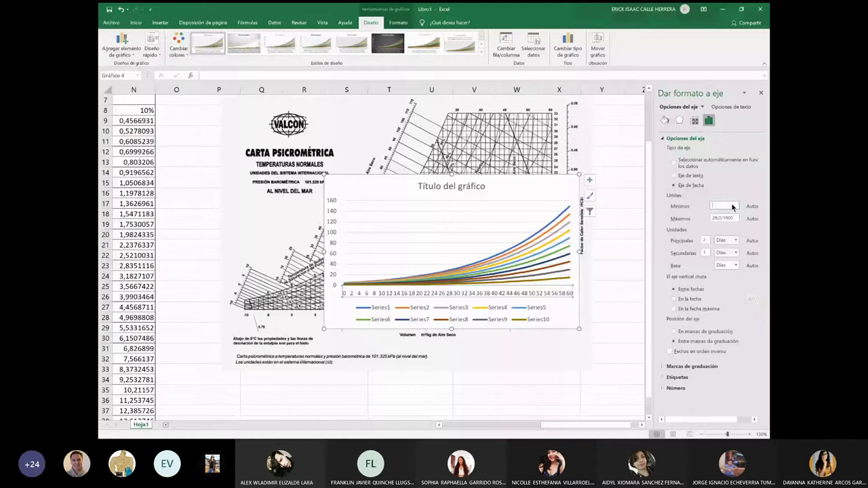
# Change the line chart's type to an XY scatter chart with lines and no markers
pyautogui.press('Return')
pyautogui.click(567, 47)
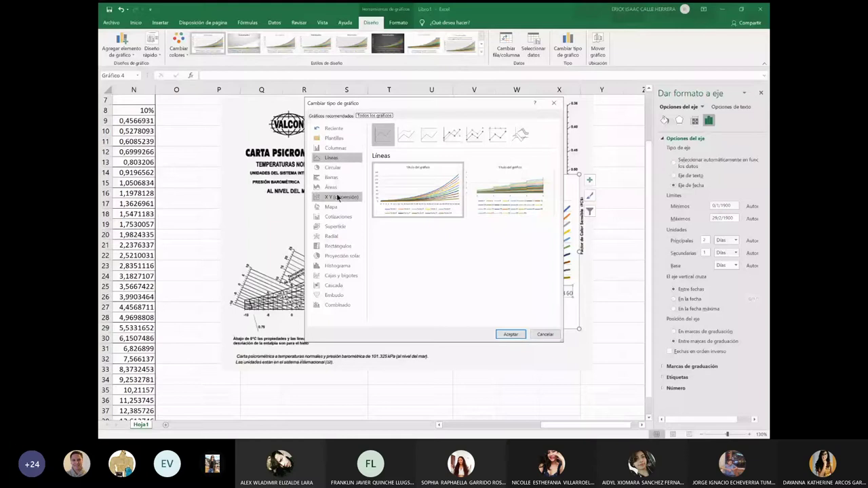
pyautogui.click(511, 333)
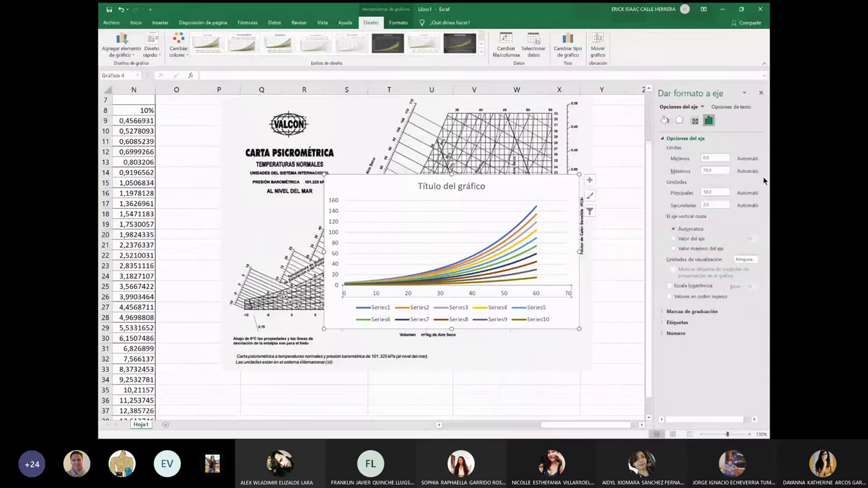
# Set the horizontal axis maximum to 60 and move the chart over the lower-left part of the reference image
pyautogui.click(716, 171)
pyautogui.write('60')
pyautogui.press('Return')
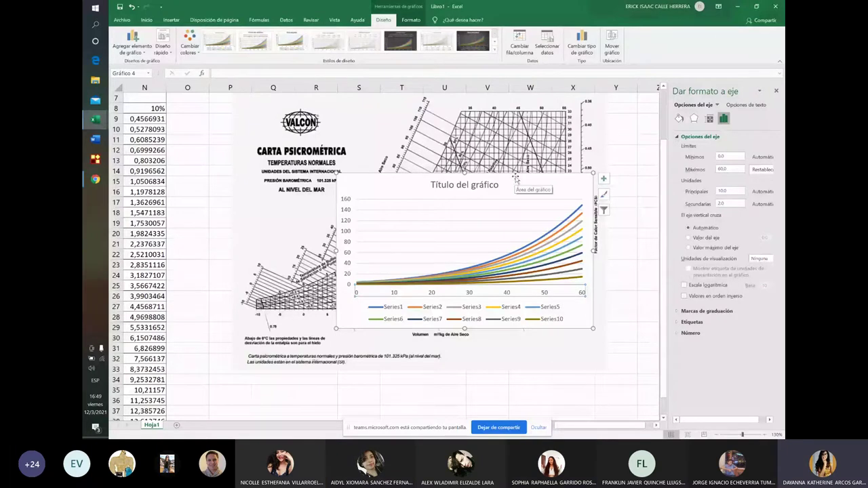
pyautogui.moveTo(515, 177); pyautogui.dragTo(413, 220)
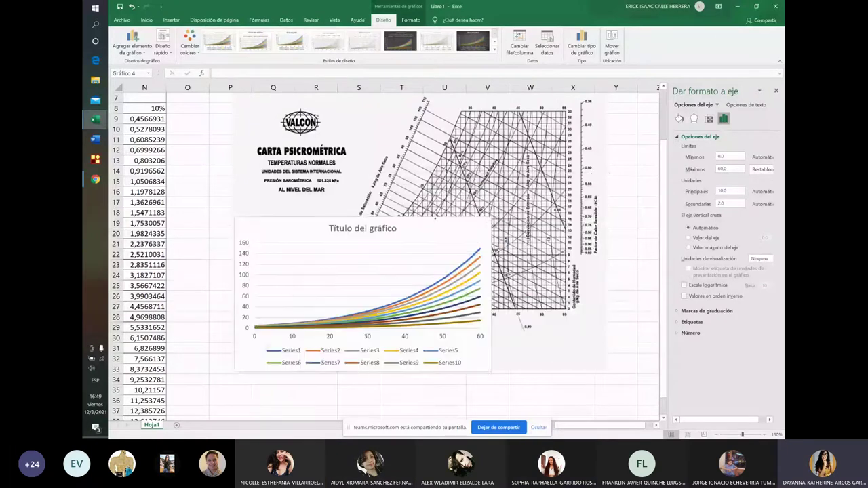
pyautogui.click(403, 336)
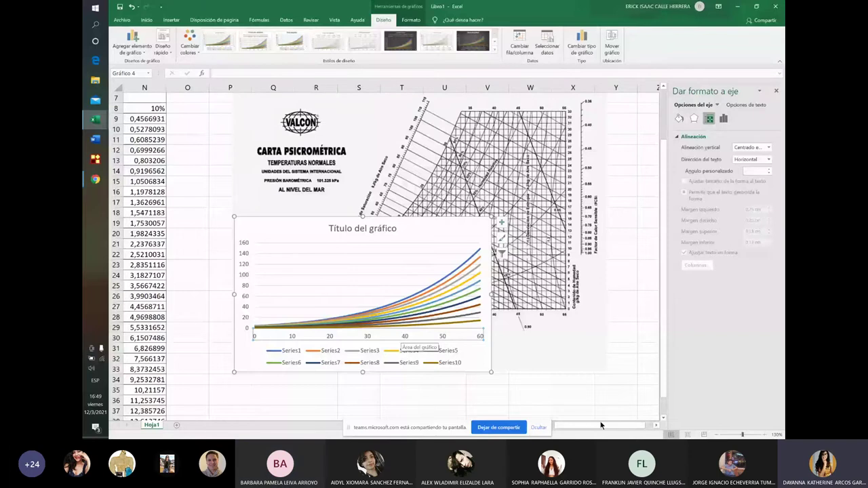
# Preview a scatter chart with smooth lines for the temperatures in B9:B39 and the vapor pressures in E9:N39 without inserting it
pyautogui.hotkey('ctrl', 'Home')
pyautogui.moveTo(329, 229); pyautogui.dragTo(509, 438)
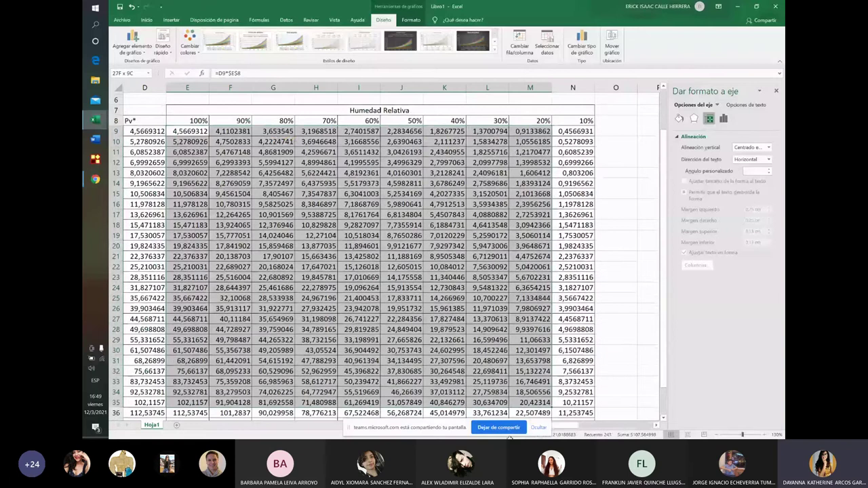
pyautogui.moveTo(509, 439); pyautogui.dragTo(617, 400)
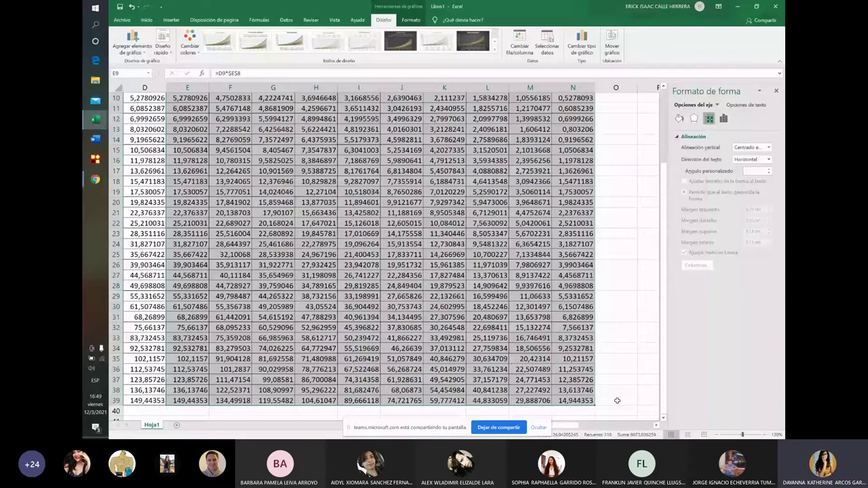
pyautogui.scroll(3, 207, 181)
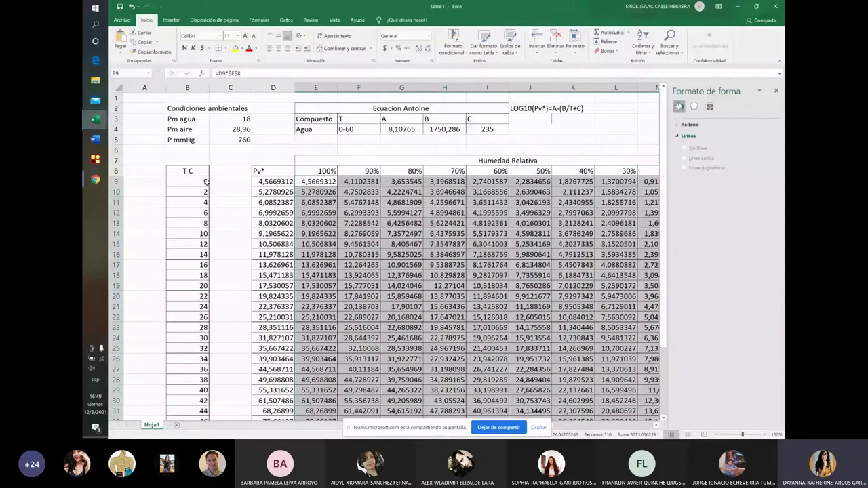
pyautogui.moveTo(207, 181); pyautogui.dragTo(187, 400)
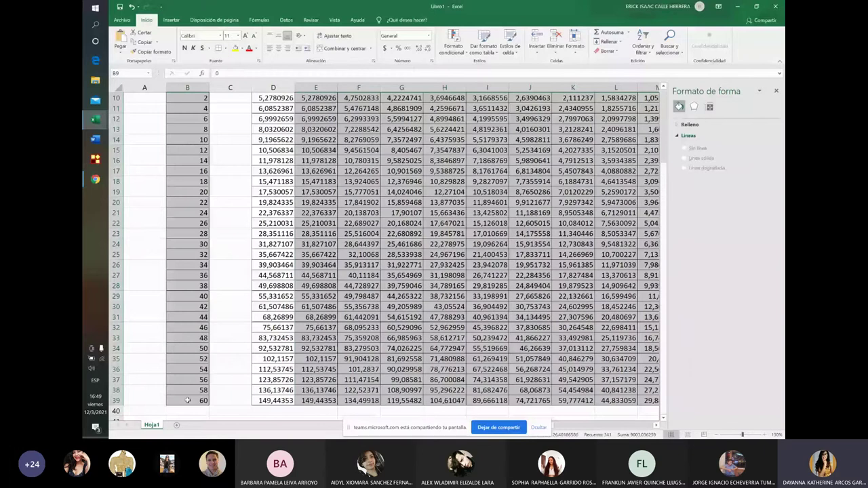
pyautogui.scroll(3, 187, 400)
pyautogui.click(170, 19)
pyautogui.click(438, 51)
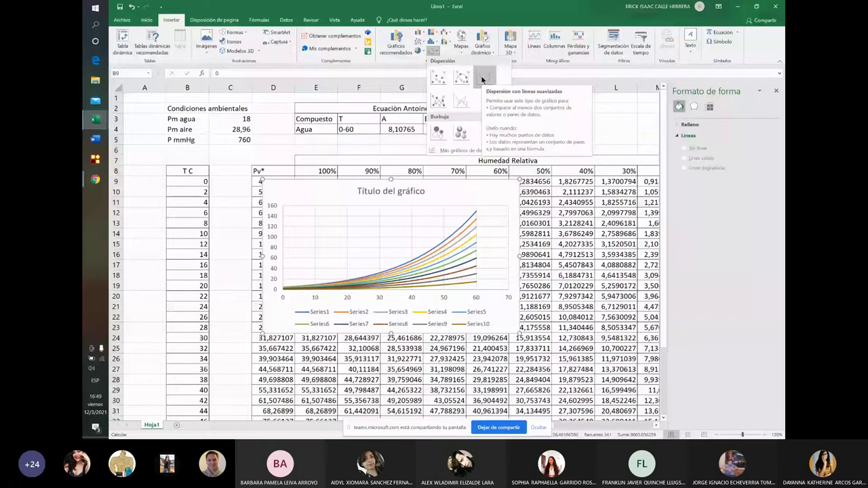
pyautogui.press('Escape')
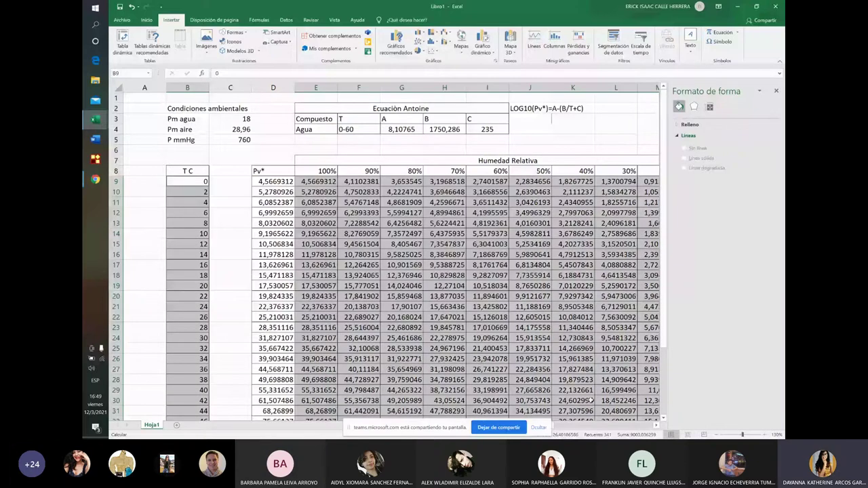
# Bring up the format options of the existing chart's horizontal axis and shift the chart to the right over the reference image
pyautogui.hscroll(10, 591, 399)
pyautogui.scroll(-4, 591, 400)
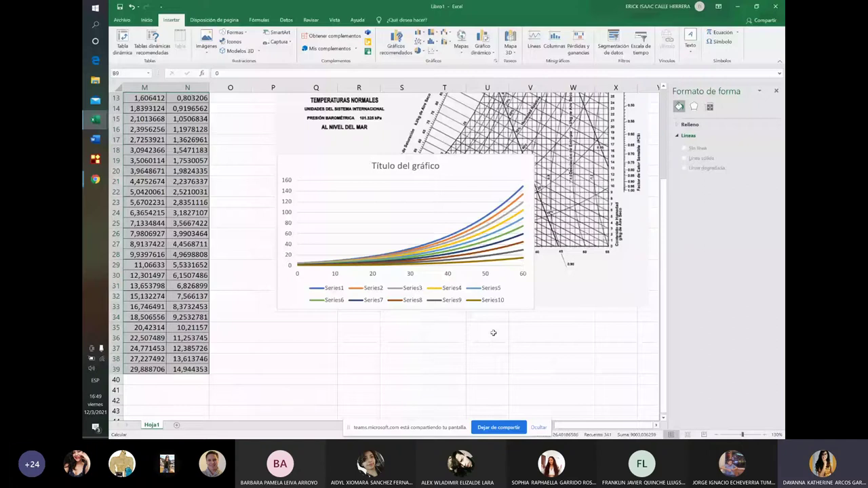
pyautogui.click(447, 275)
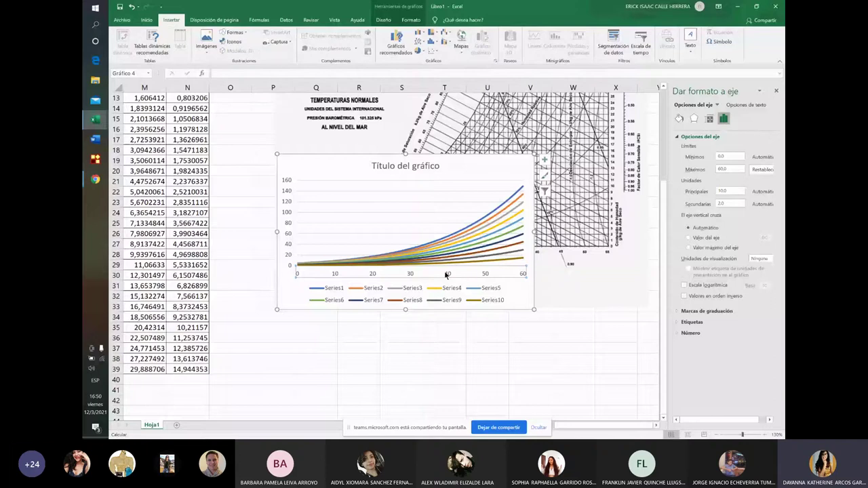
pyautogui.rightClick(446, 274)
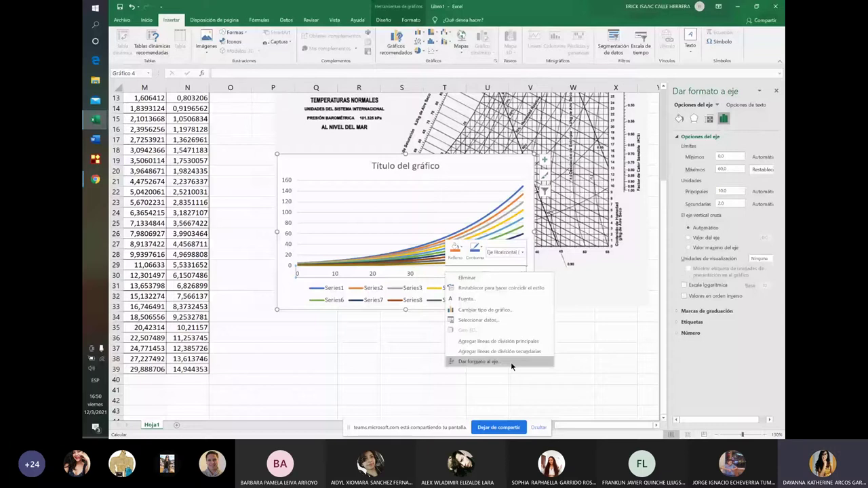
pyautogui.click(511, 362)
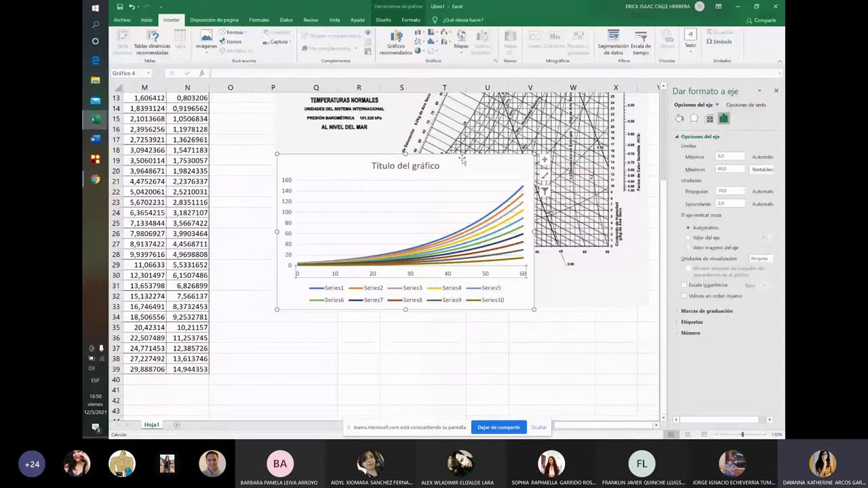
pyautogui.moveTo(462, 160); pyautogui.dragTo(509, 162)
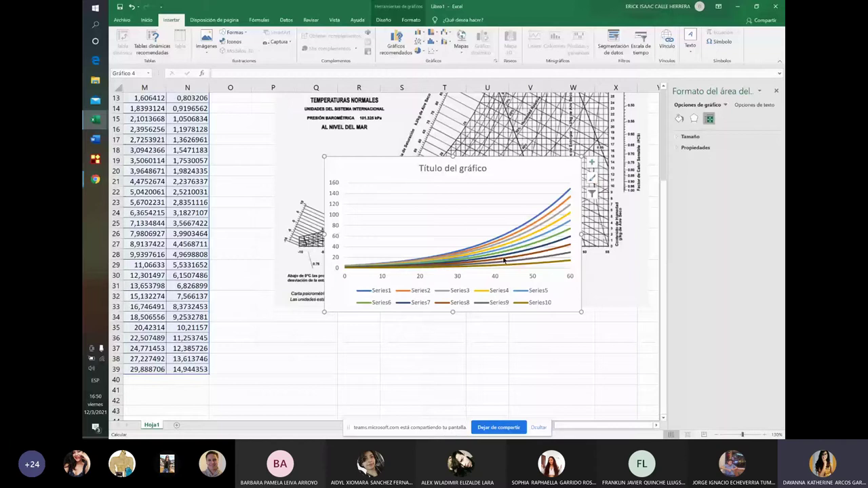
pyautogui.click(570, 276)
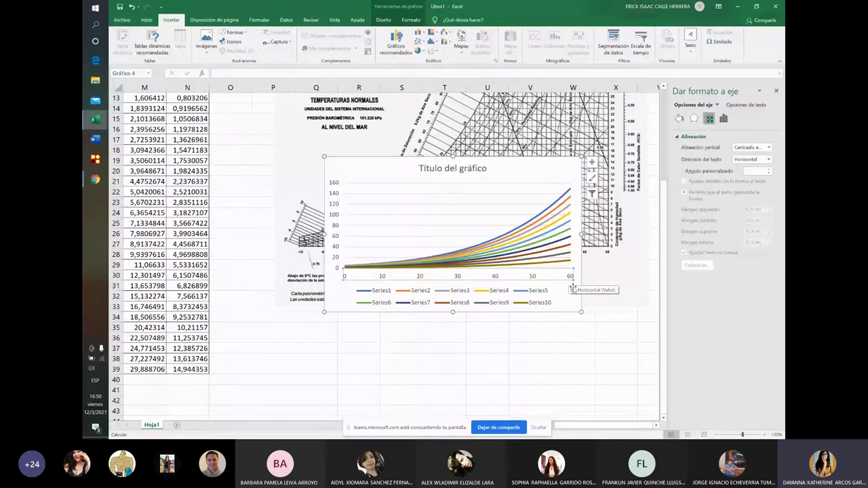
# Set the vertical axis maximum to 140 and move the chart up and to the right over the reference image
pyautogui.rightClick(333, 207)
pyautogui.click(437, 288)
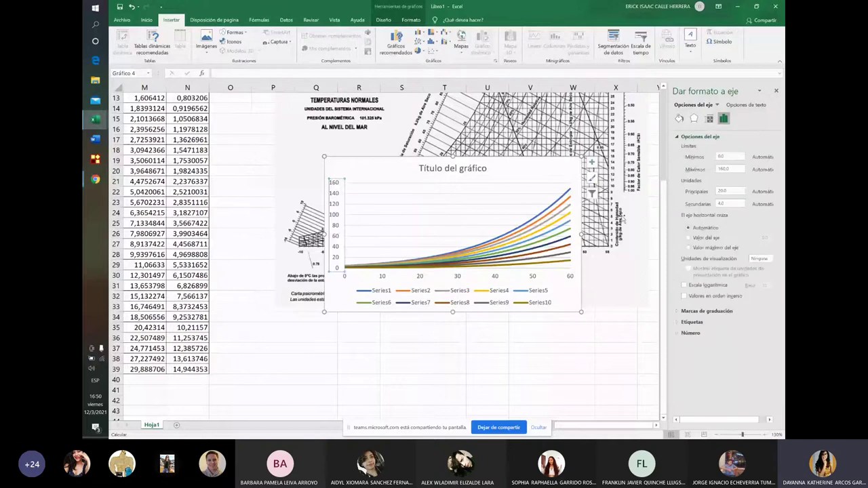
pyautogui.scroll(3, 591, 180)
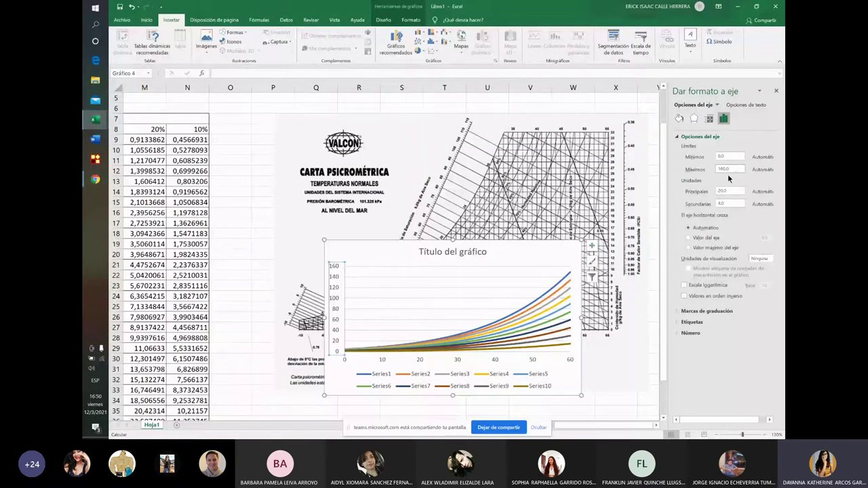
pyautogui.press('BackSpace')
pyautogui.press('BackSpace')
pyautogui.write('40')
pyautogui.press('Return')
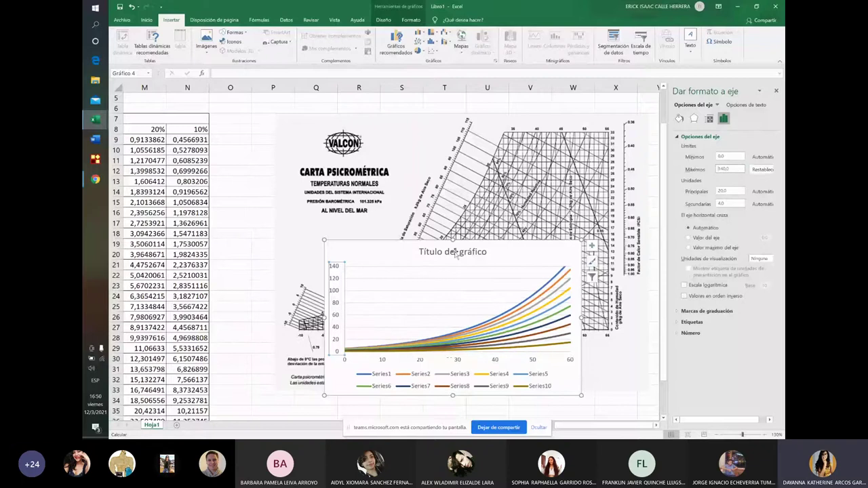
pyautogui.moveTo(529, 253); pyautogui.dragTo(561, 228)
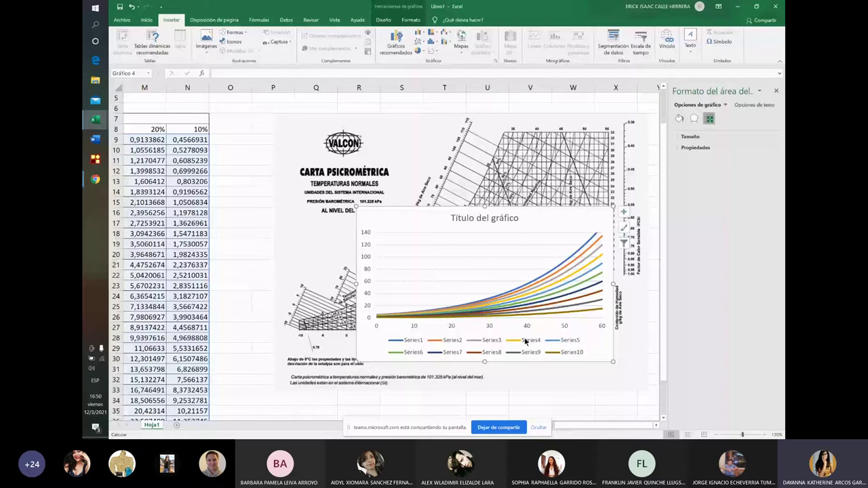
# Set the minimum of the chart's horizontal temperature axis to 10 and close the axis format options
pyautogui.rightClick(530, 325)
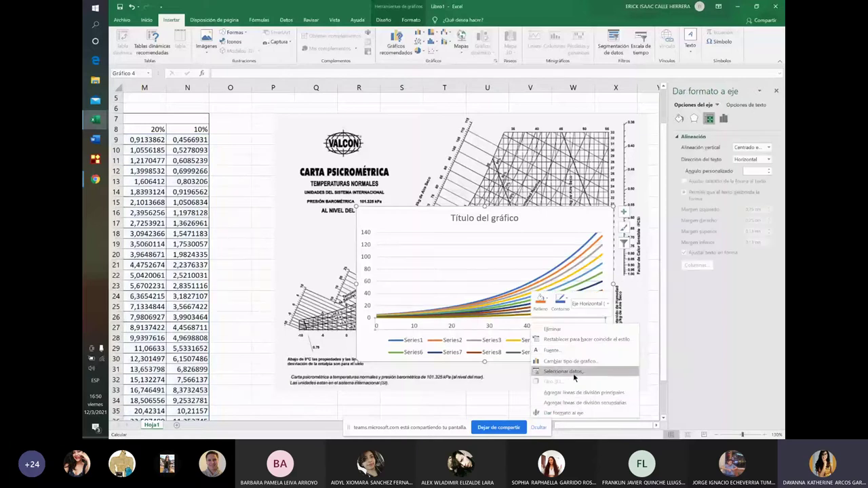
pyautogui.click(582, 413)
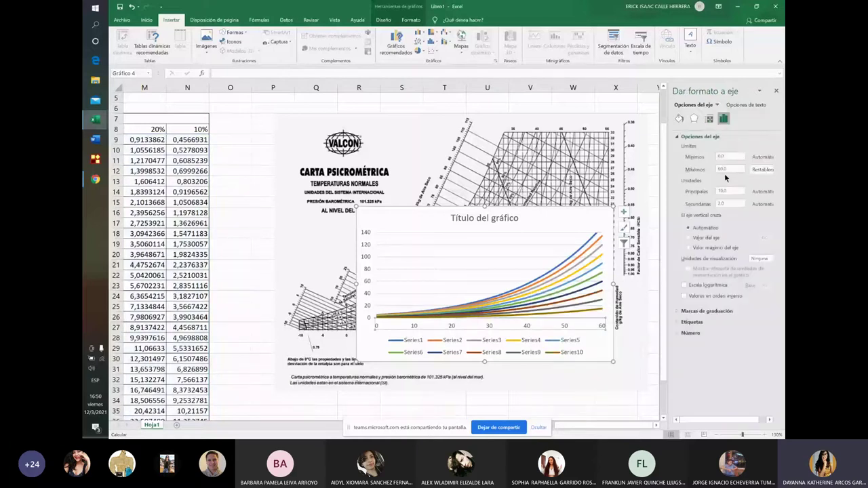
pyautogui.click(720, 157)
pyautogui.write('10')
pyautogui.press('Return')
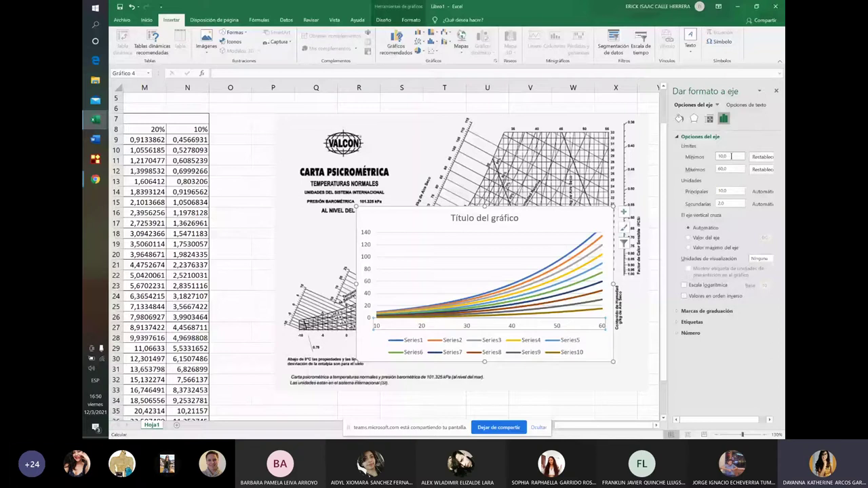
pyautogui.press('Escape')
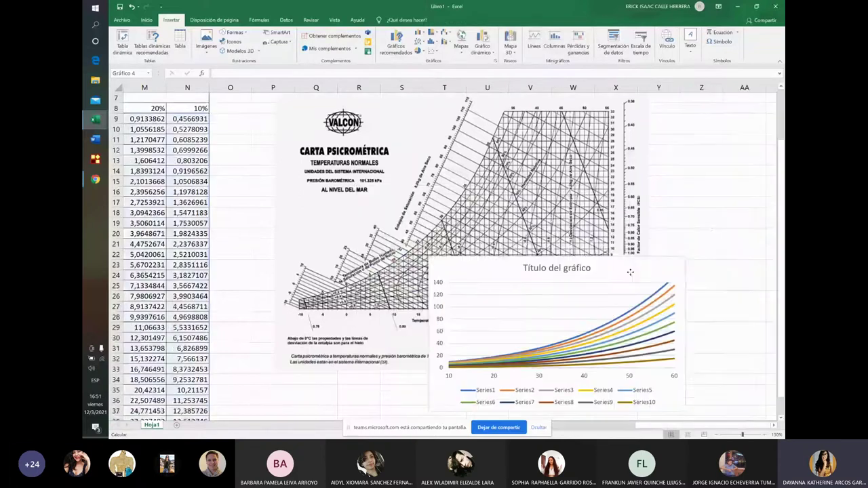
# Move the chart off the psychrometric image to the empty area just below it, beside the end of the data table
pyautogui.moveTo(484, 217); pyautogui.dragTo(585, 244)
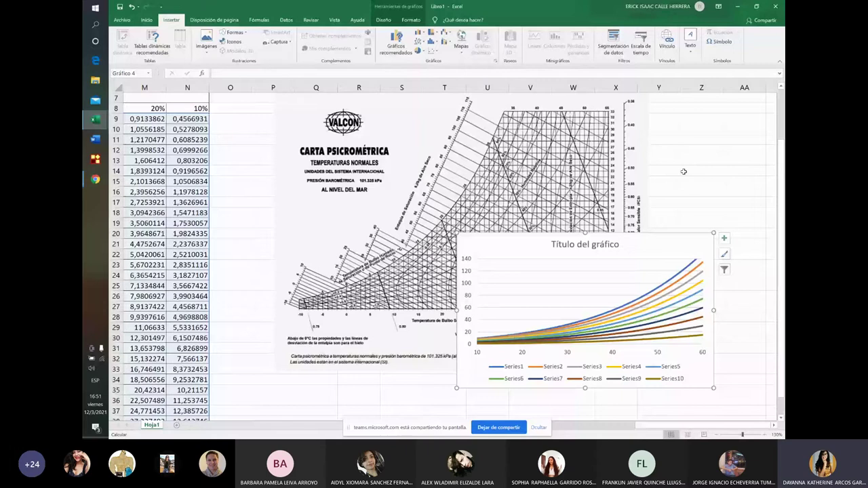
pyautogui.scroll(-4, 683, 172)
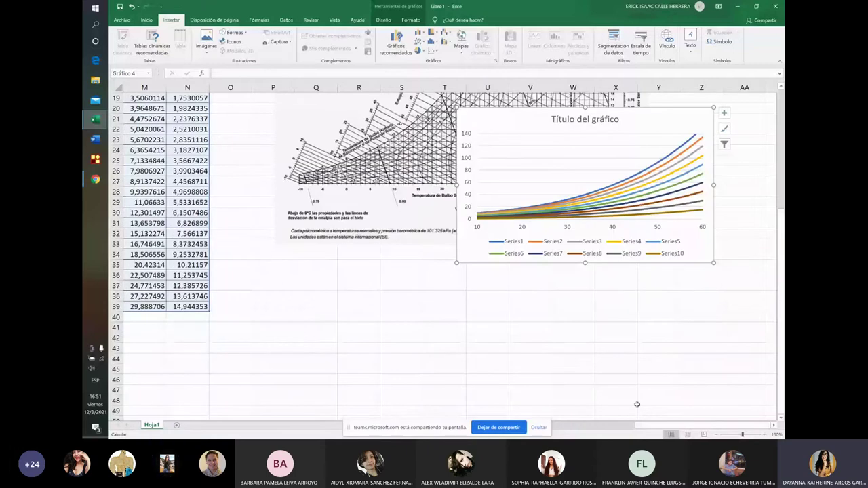
pyautogui.hscroll(-4, 460, 346)
pyautogui.click(460, 347)
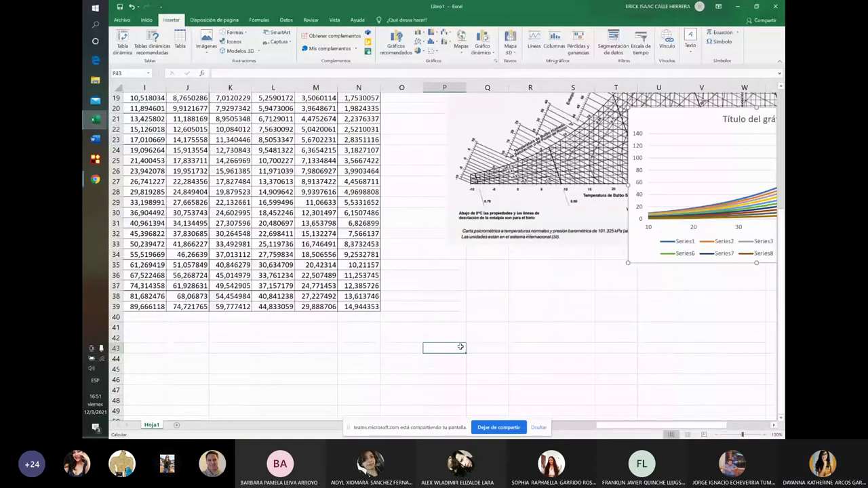
pyautogui.moveTo(644, 256); pyautogui.dragTo(221, 406)
pyautogui.scroll(-3, 580, 304)
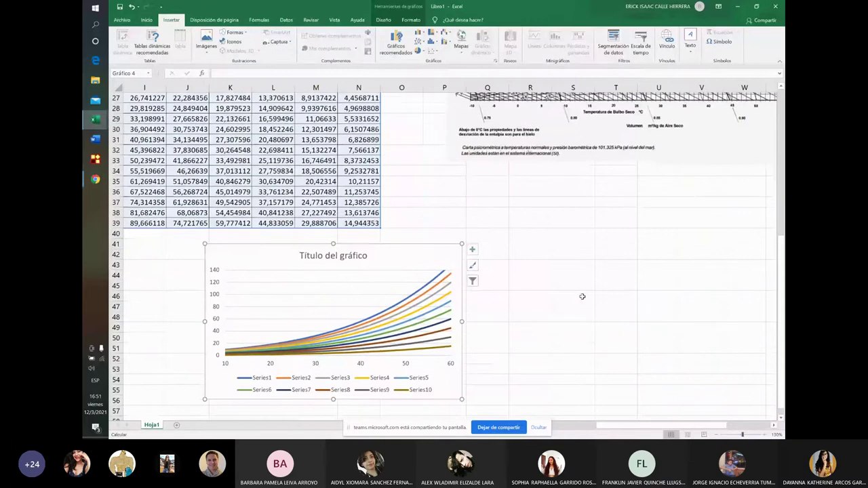
pyautogui.scroll(1, 582, 296)
pyautogui.moveTo(362, 366); pyautogui.dragTo(550, 319)
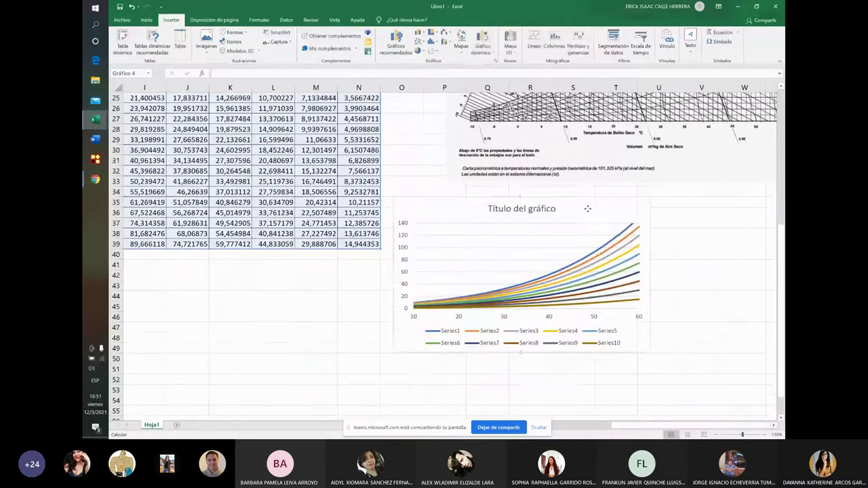
# Review the format options of the horizontal axis, close them and bring up the available scatter chart types
pyautogui.click(550, 318)
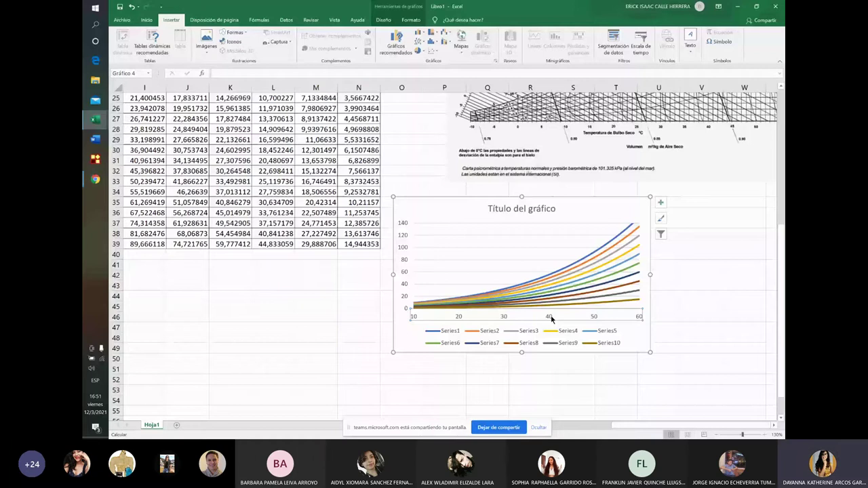
pyautogui.doubleClick(551, 318)
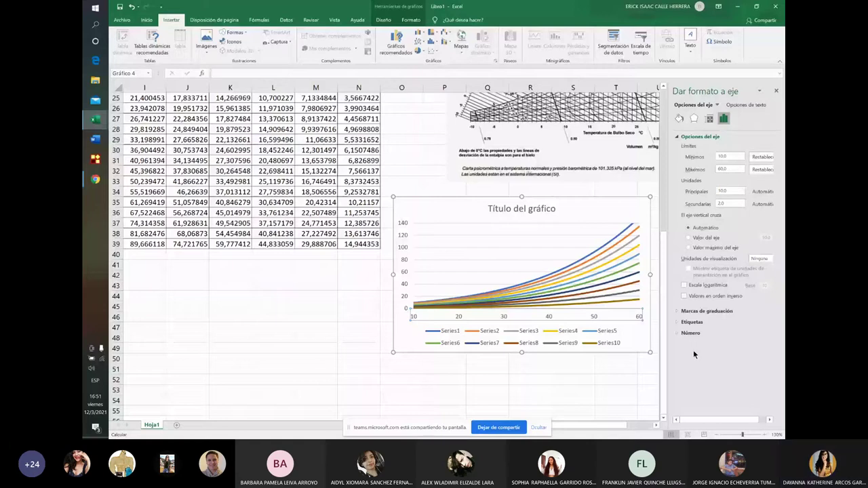
pyautogui.click(776, 92)
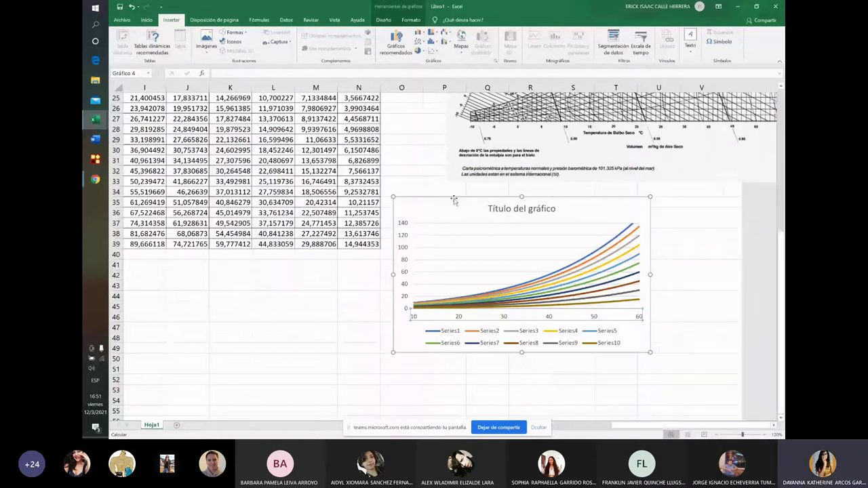
pyautogui.click(433, 50)
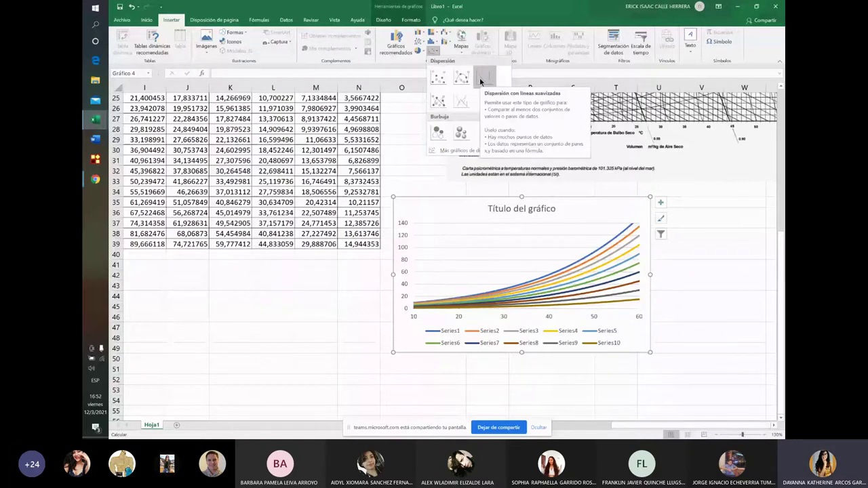
pyautogui.click(701, 244)
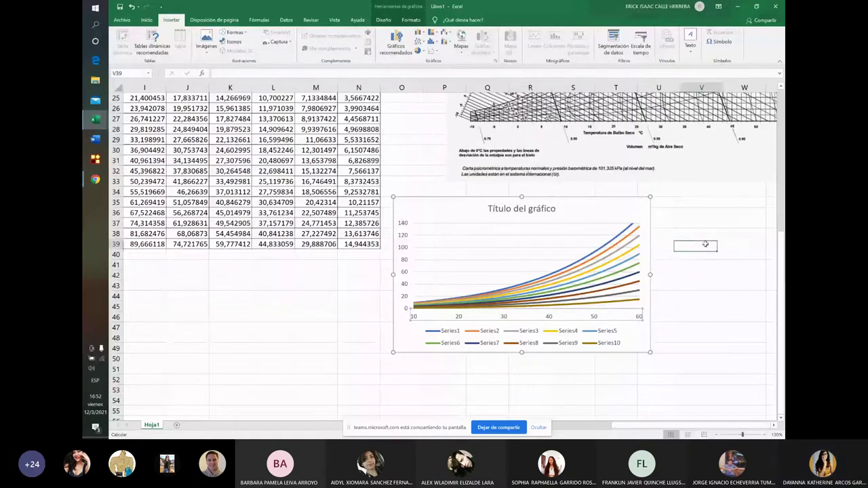
pyautogui.click(576, 206)
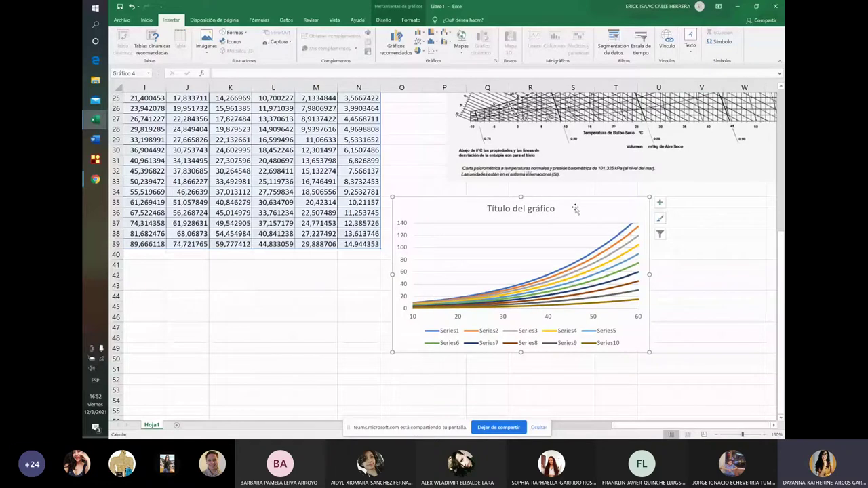
pyautogui.click(440, 41)
pyautogui.press('Escape')
pyautogui.click(701, 338)
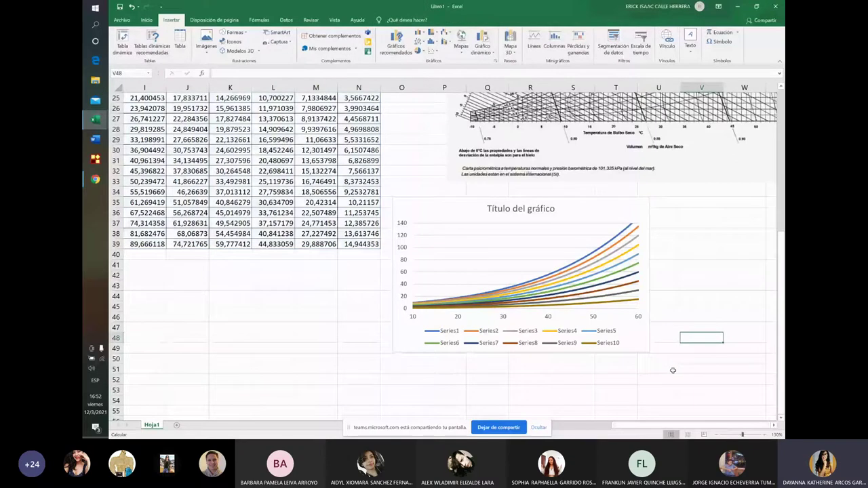
# Move the chart over the psychrometric image, place it back just below the image slightly further right, and deselect it
pyautogui.scroll(3, 695, 374)
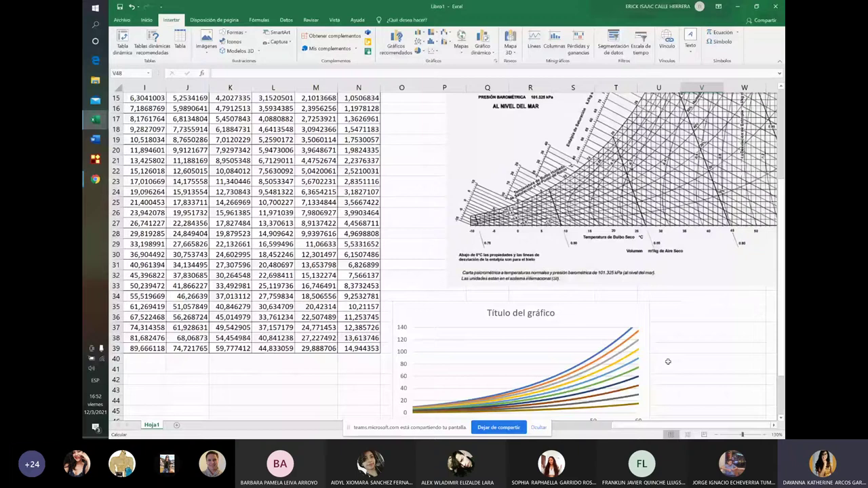
pyautogui.moveTo(593, 305); pyautogui.dragTo(632, 179)
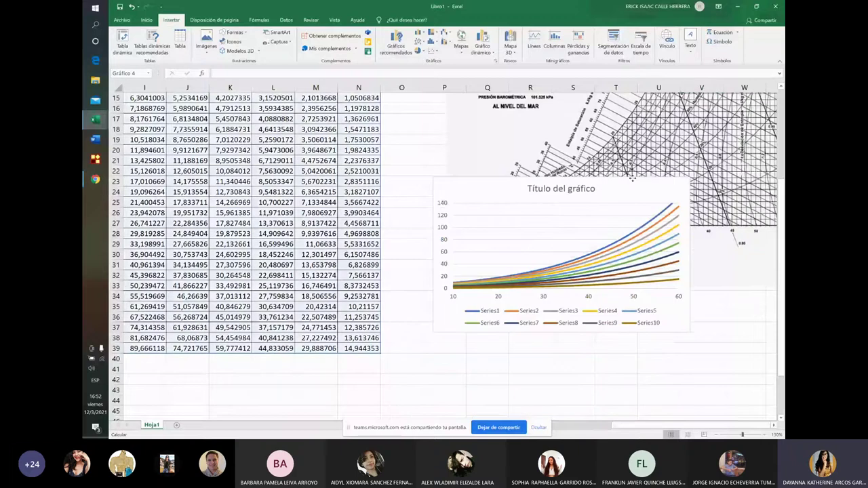
pyautogui.moveTo(632, 178); pyautogui.dragTo(635, 304)
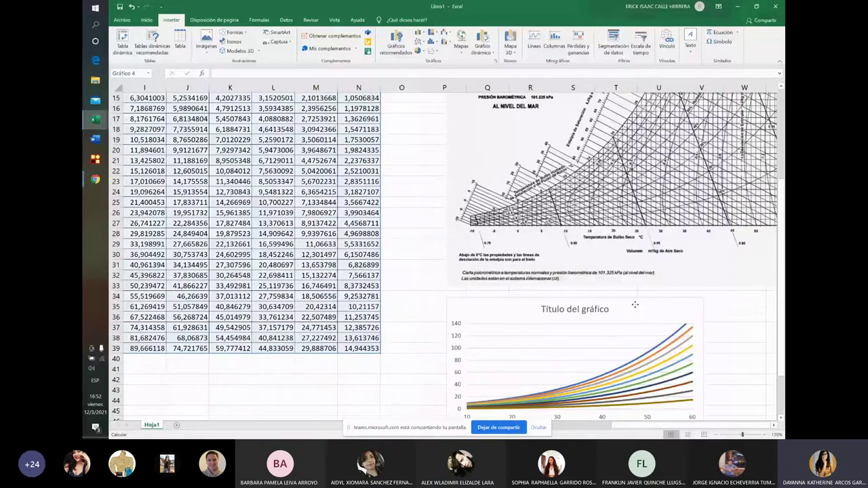
pyautogui.click(402, 348)
pyautogui.moveTo(96, 178)
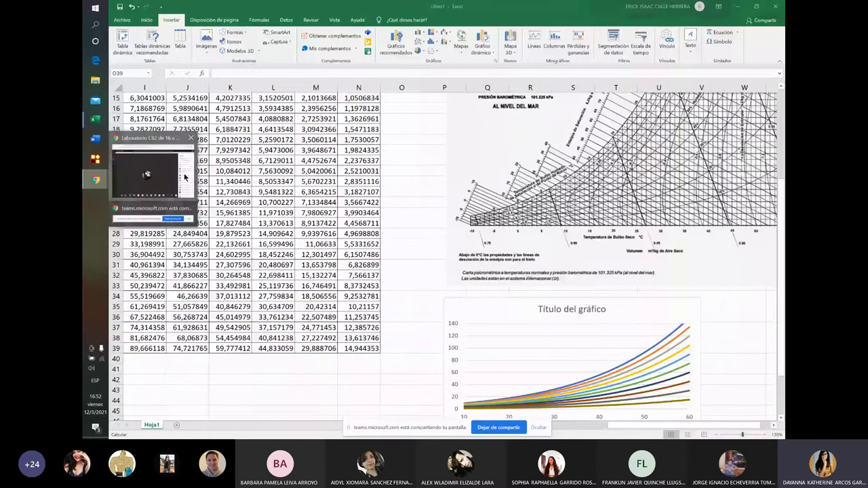
# Switch to the Teams meeting in Chrome and close its participant list
pyautogui.click(184, 178)
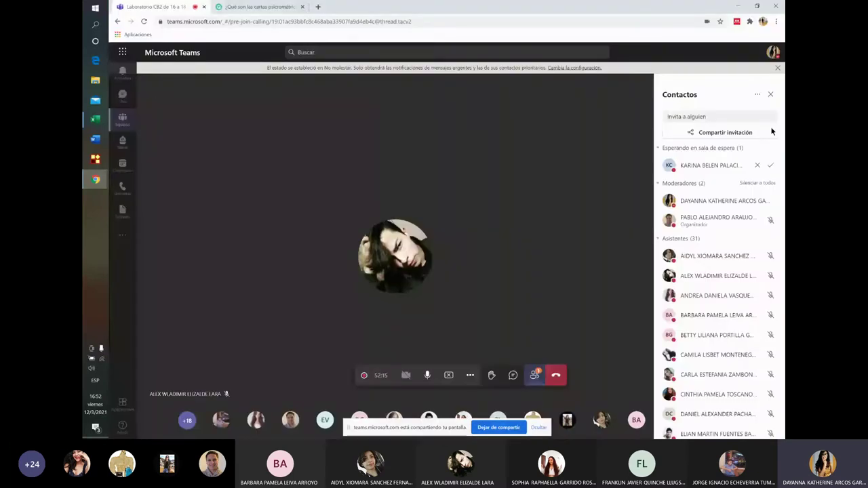
pyautogui.click(770, 94)
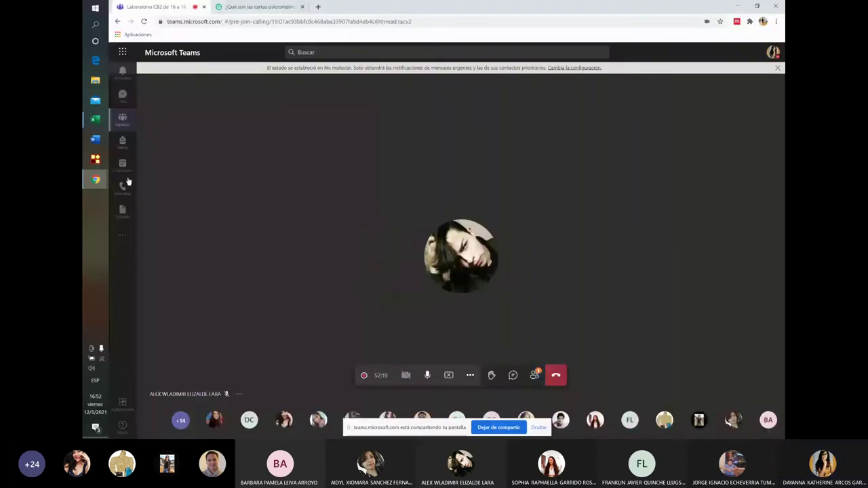
# Switch back to the Excel workbook and review the relative humidity table beside the psychrometric chart picture
pyautogui.click(99, 120)
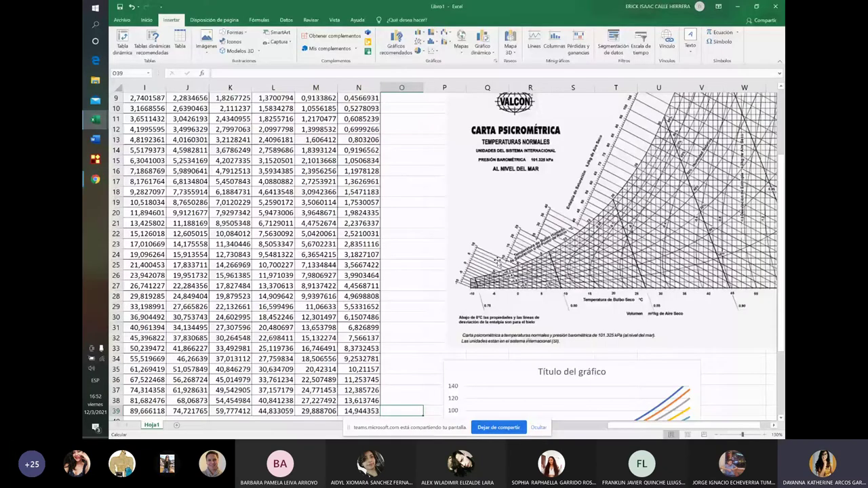
pyautogui.scroll(2, 446, 256)
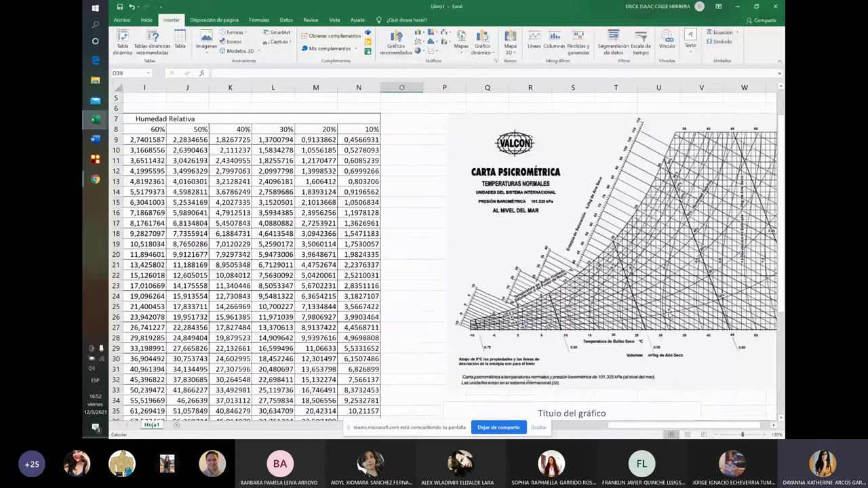
pyautogui.hscroll(-4, 386, 421)
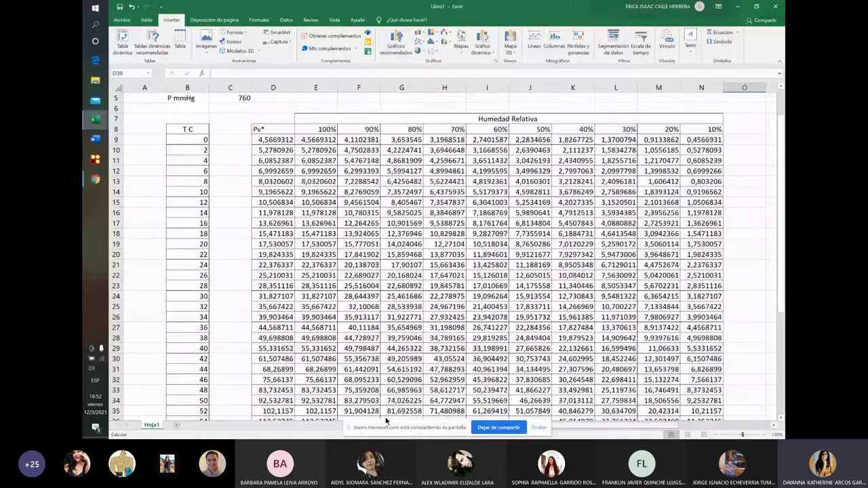
pyautogui.hscroll(3, 386, 421)
# Switch to the Teams meeting in Chrome, mute the microphone and stop sharing the screen
pyautogui.click(95, 179)
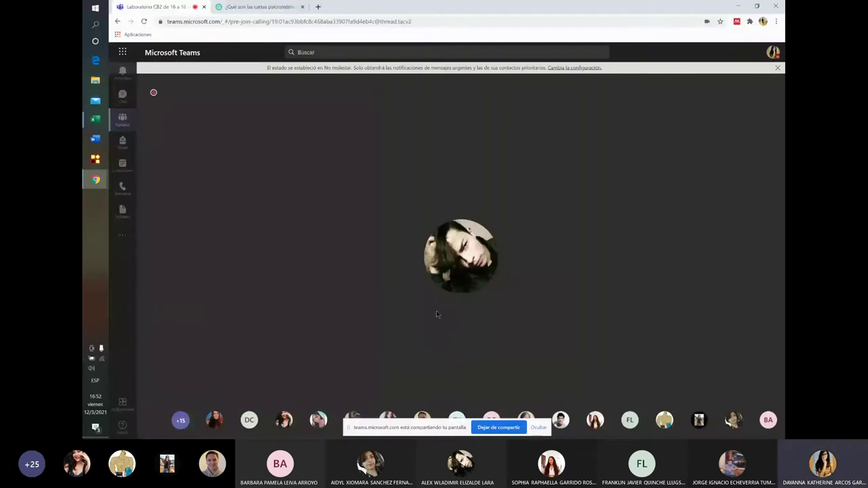
pyautogui.click(428, 375)
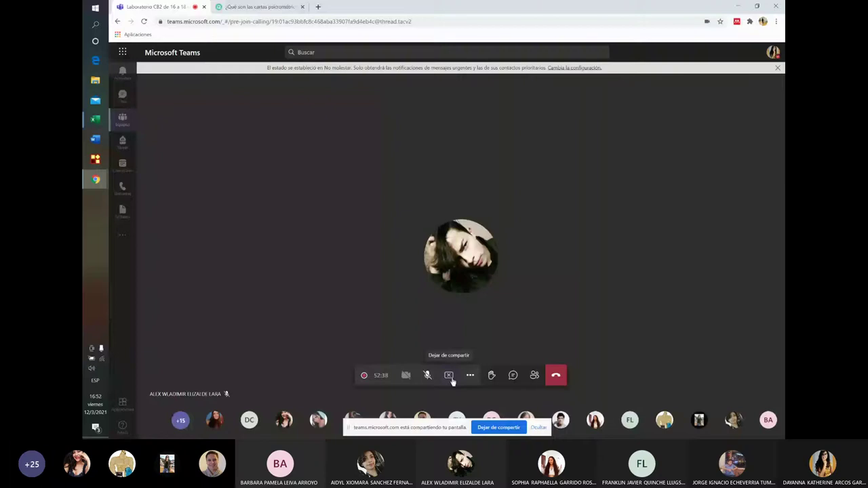
pyautogui.click(449, 376)
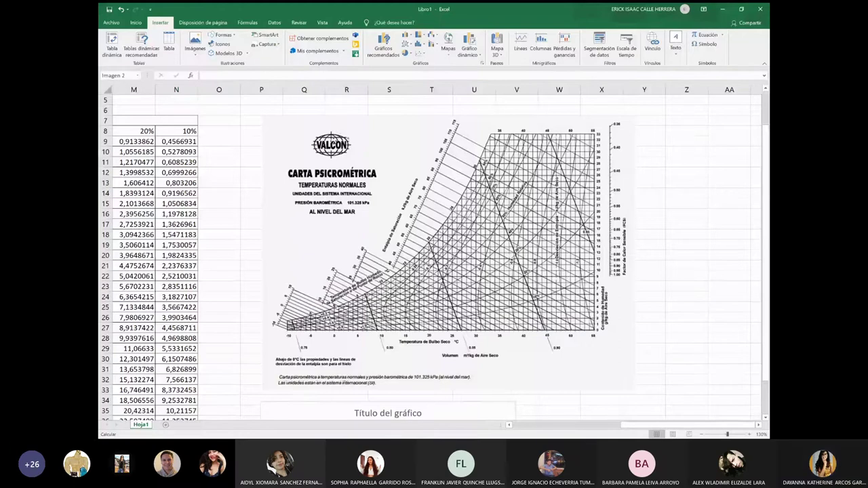
# Move the psychrometric chart picture down and to the right so its upper-left corner sits near cell T13
pyautogui.moveTo(464, 221); pyautogui.dragTo(632, 287)
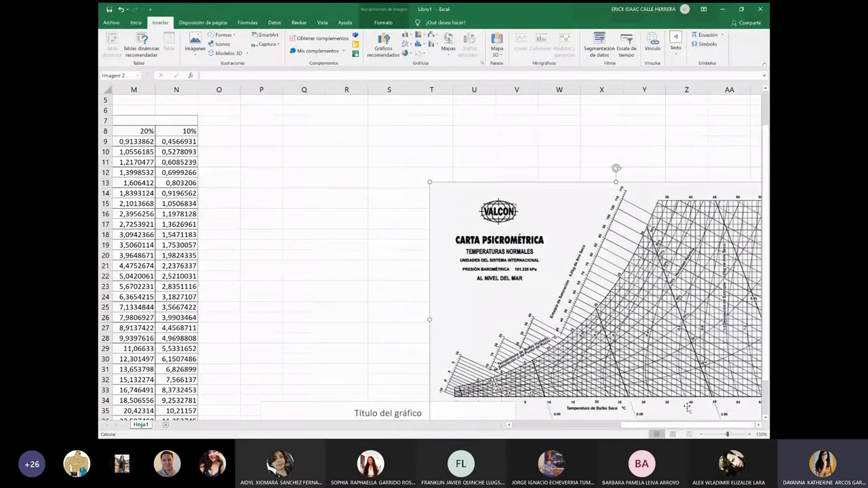
pyautogui.moveTo(687, 424); pyautogui.dragTo(627, 424)
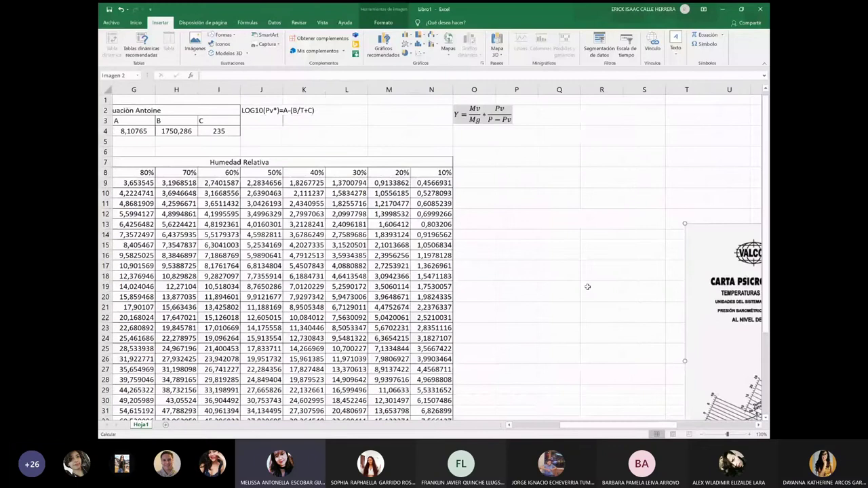
pyautogui.scroll(-4, 587, 286)
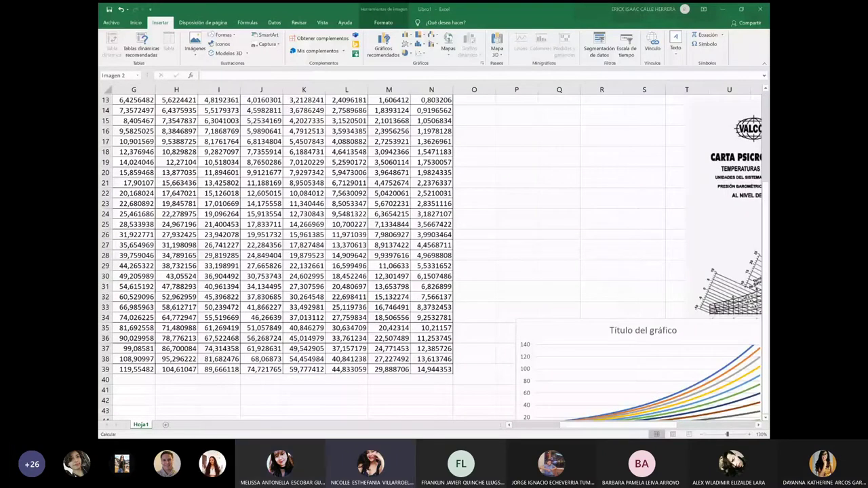
pyautogui.scroll(-3, 672, 283)
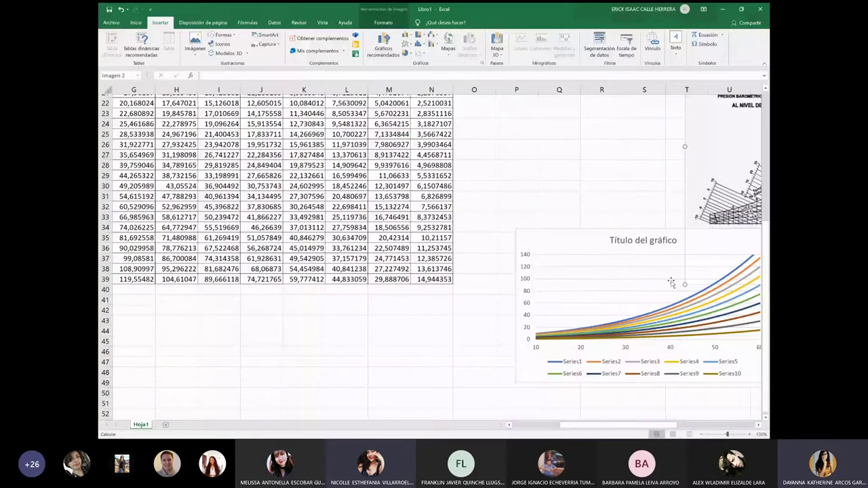
pyautogui.scroll(-2, 672, 282)
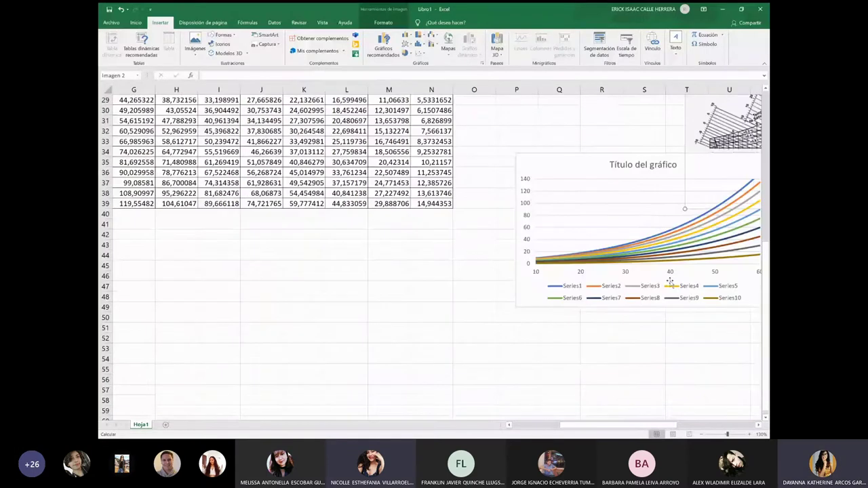
# Zoom the sheet in to 170% around the line chart and deselect the psychrometric chart picture
pyautogui.moveTo(672, 425); pyautogui.dragTo(634, 426)
pyautogui.scroll(3, 636, 366)
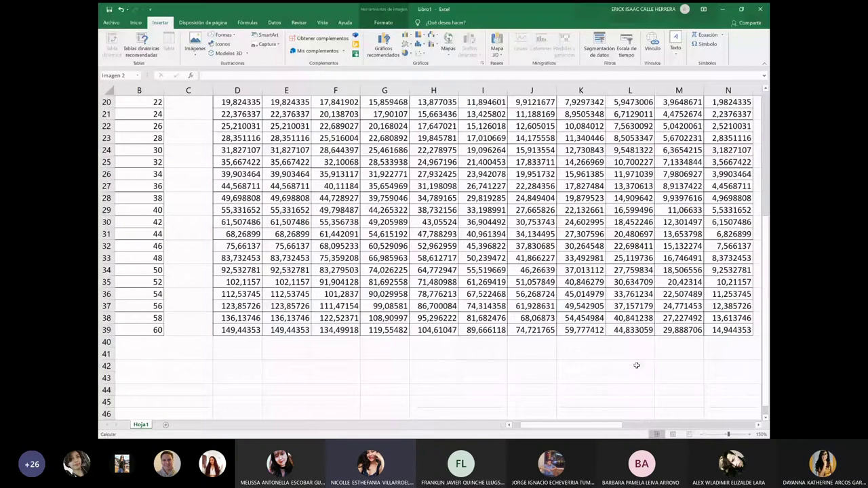
pyautogui.hscroll(5, 636, 365)
pyautogui.scroll(-2, 639, 369)
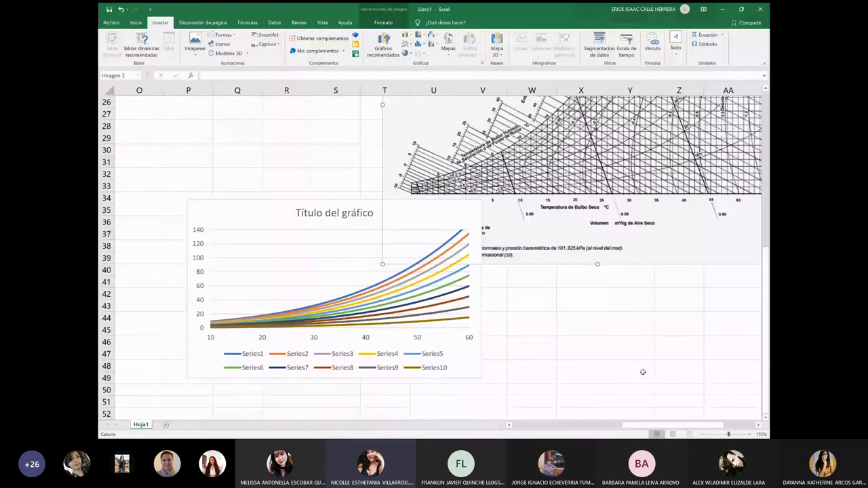
pyautogui.scroll(-1, 643, 371)
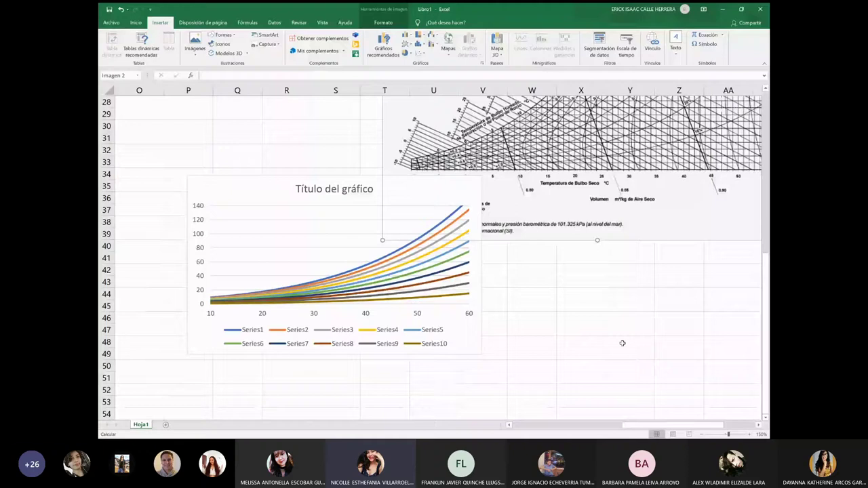
pyautogui.click(751, 434)
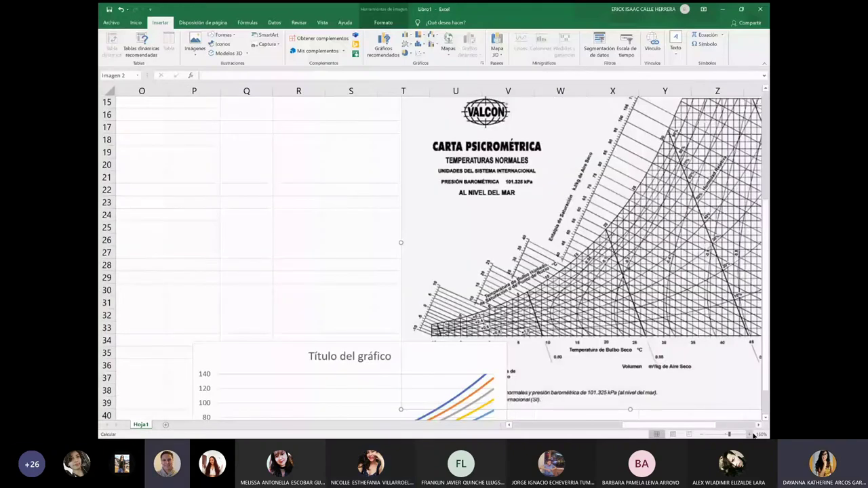
pyautogui.click(753, 434)
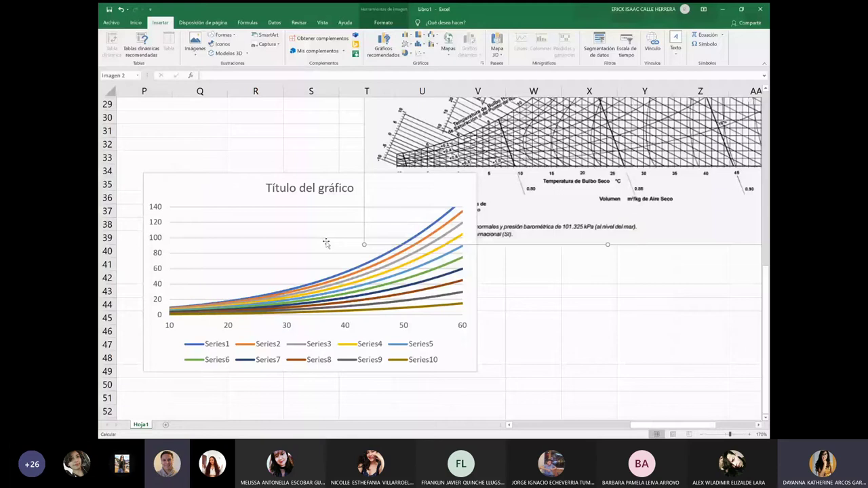
pyautogui.press('Escape')
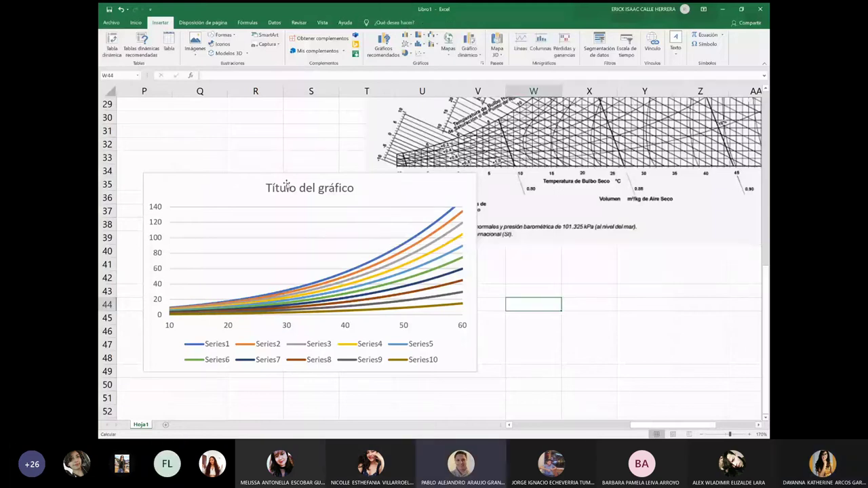
# Change the line chart's title to "Carta Psicromètrico"
pyautogui.doubleClick(286, 184)
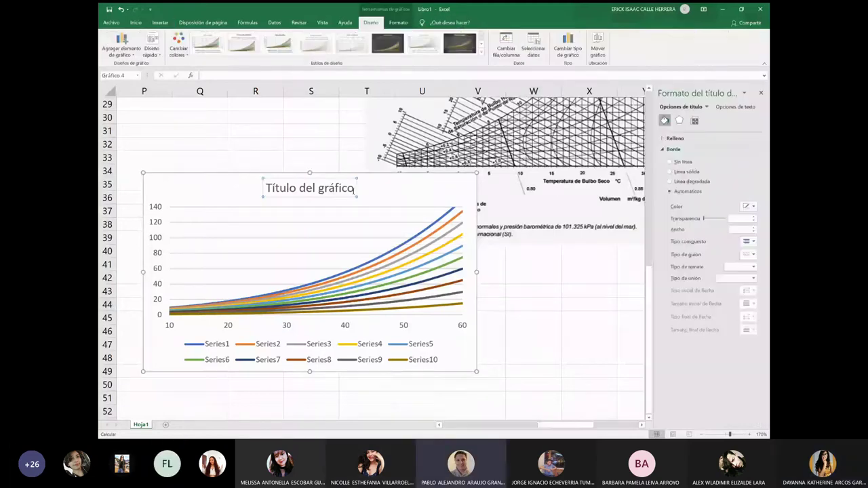
pyautogui.hotkey('ctrl', 'a')
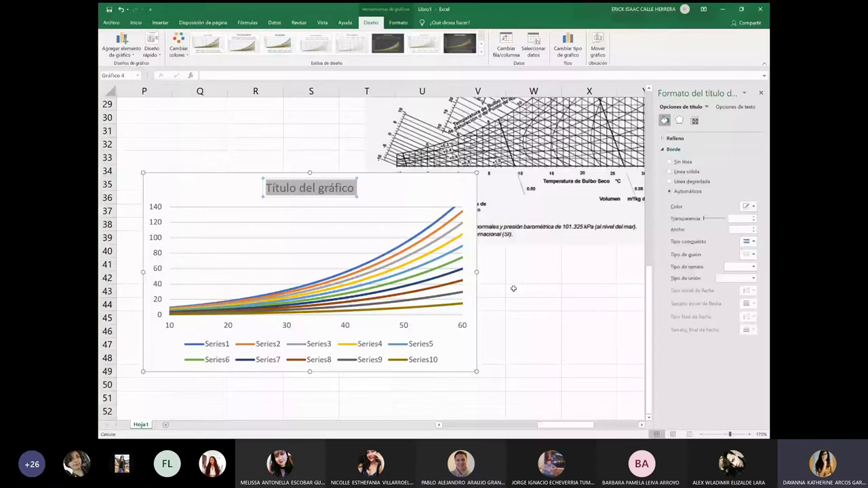
pyautogui.write('Carta')
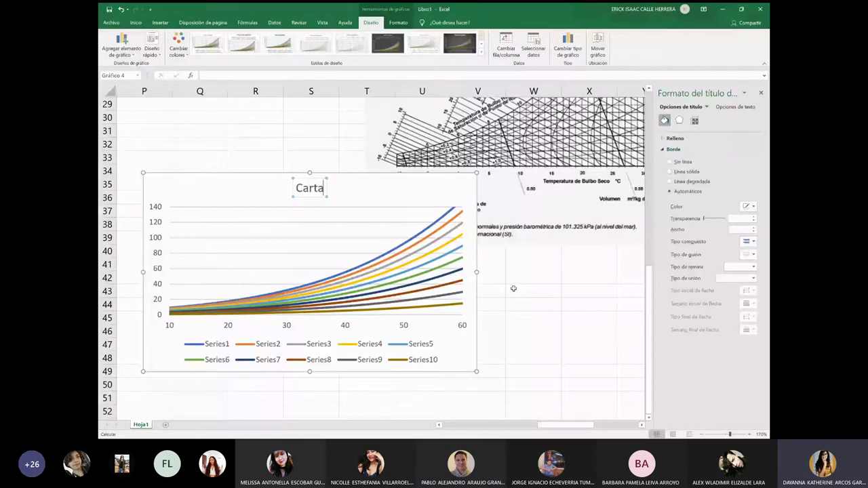
pyautogui.write(' Psi')
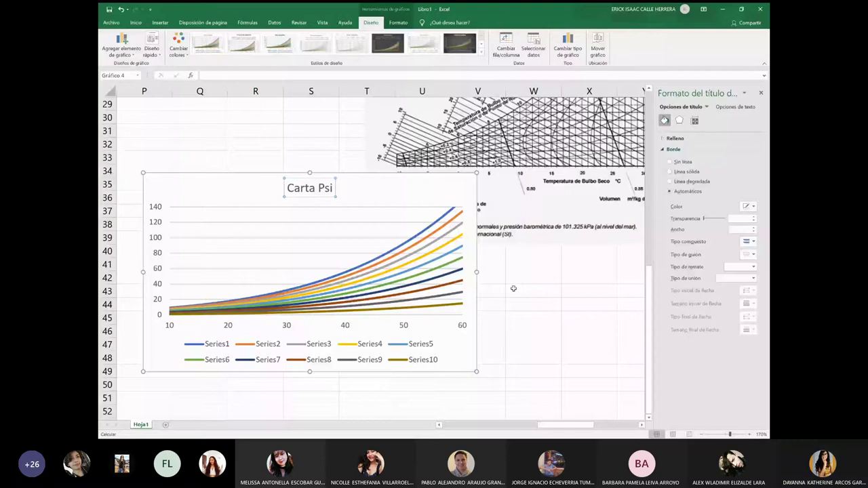
pyautogui.write('cro')
pyautogui.press('BackSpace')
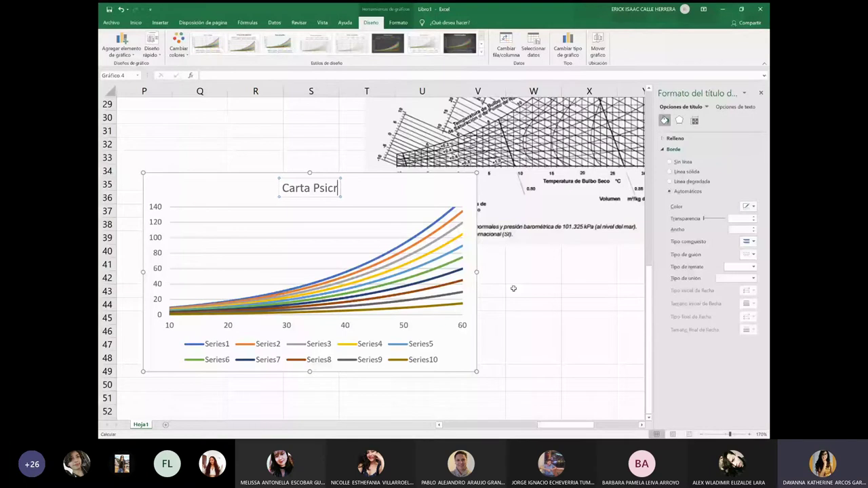
pyautogui.write('om')
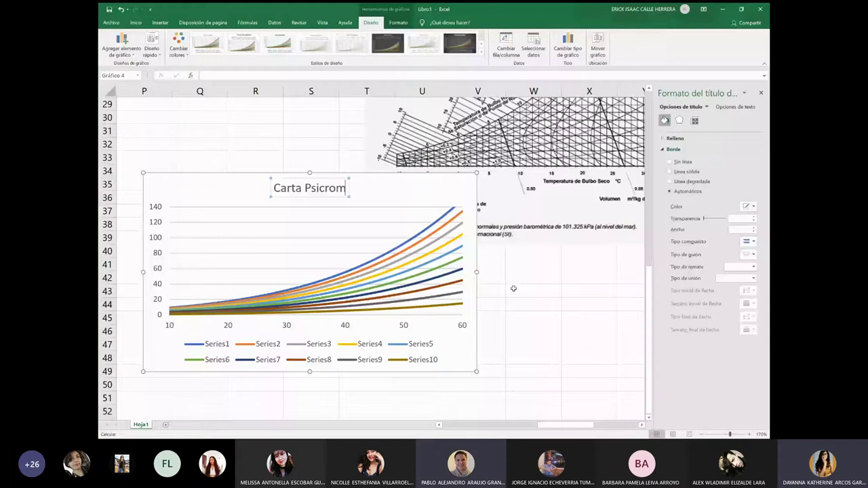
pyautogui.write('ètrico')
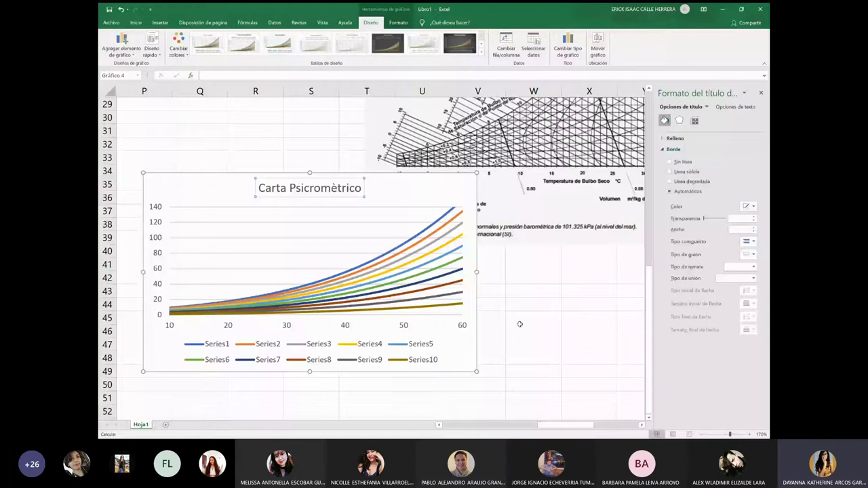
pyautogui.click(491, 278)
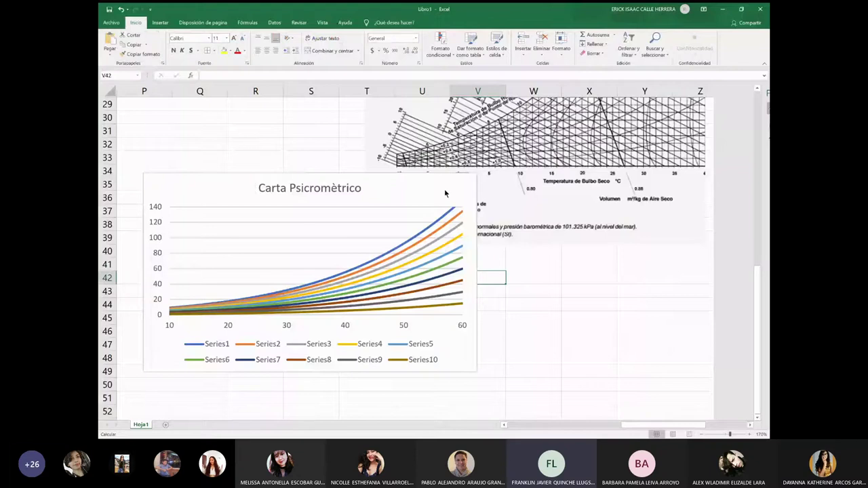
# Move the line chart to a new chart sheet named Gráfico1
pyautogui.rightClick(444, 193)
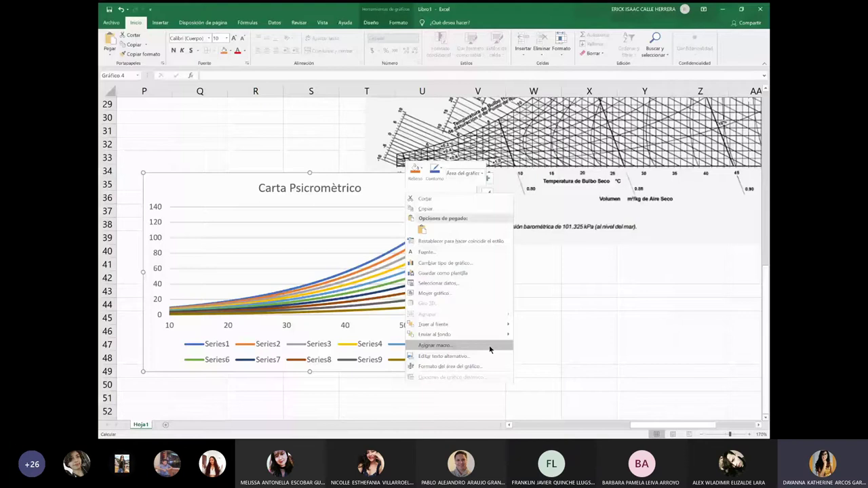
pyautogui.press('v')
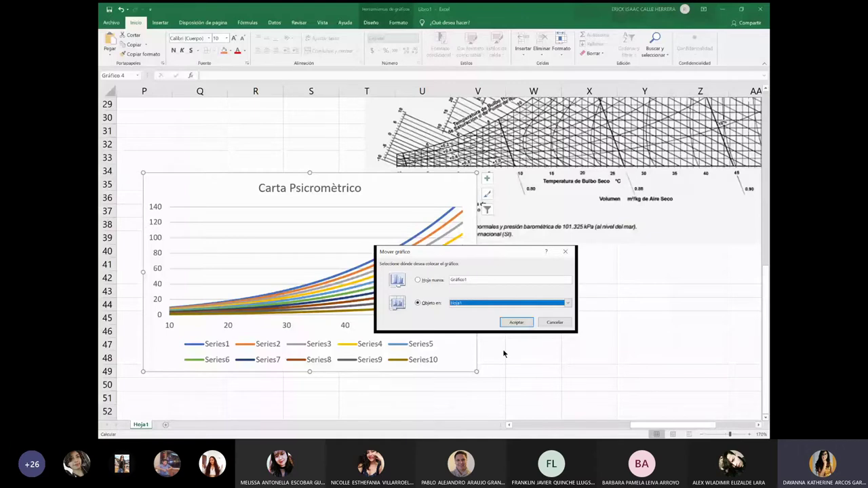
pyautogui.click(504, 320)
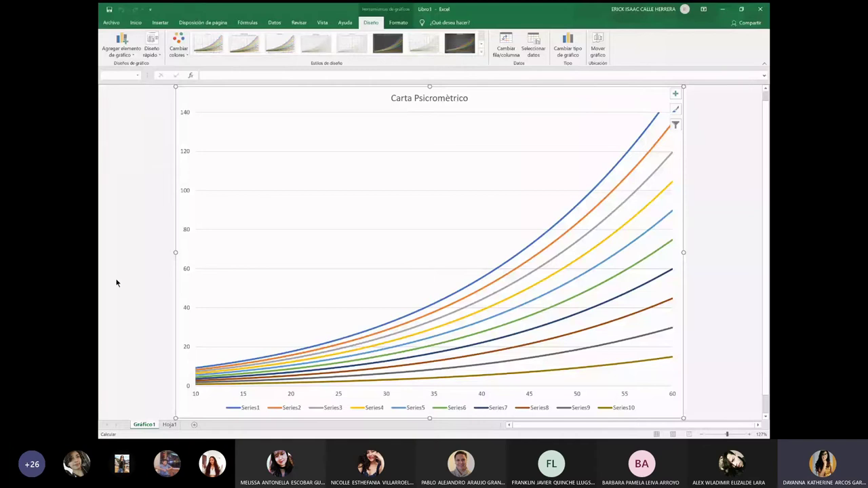
# Return to sheet Hoja1 and enter the heading "Humedad Absoluta" in cell O7, beside the relative humidity table
pyautogui.hotkey('ctrl', 'pagedown')
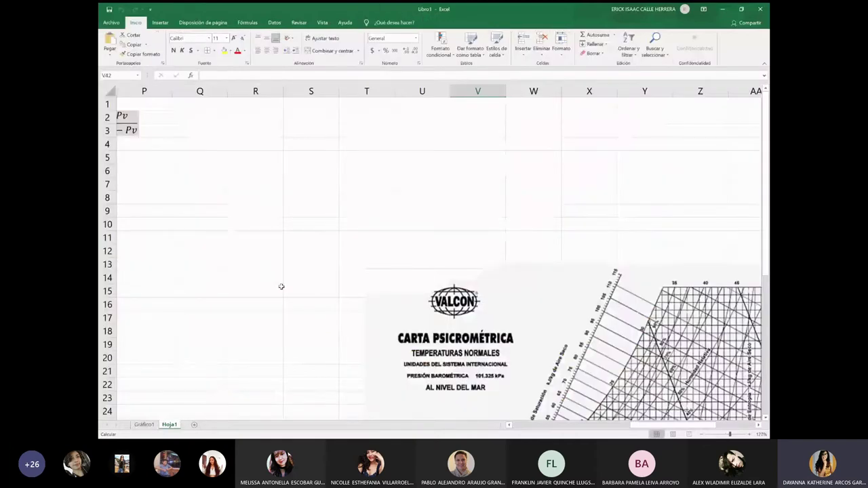
pyautogui.scroll(-2, 281, 286)
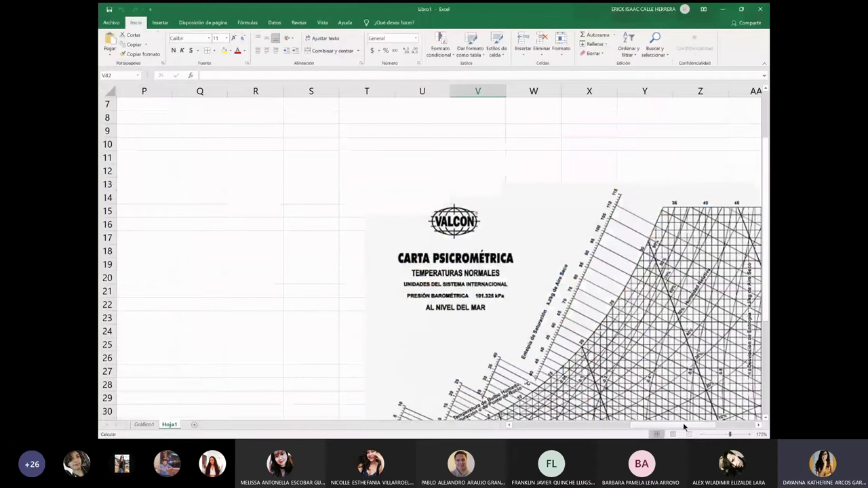
pyautogui.moveTo(682, 423); pyautogui.dragTo(628, 423)
pyautogui.scroll(2, 496, 192)
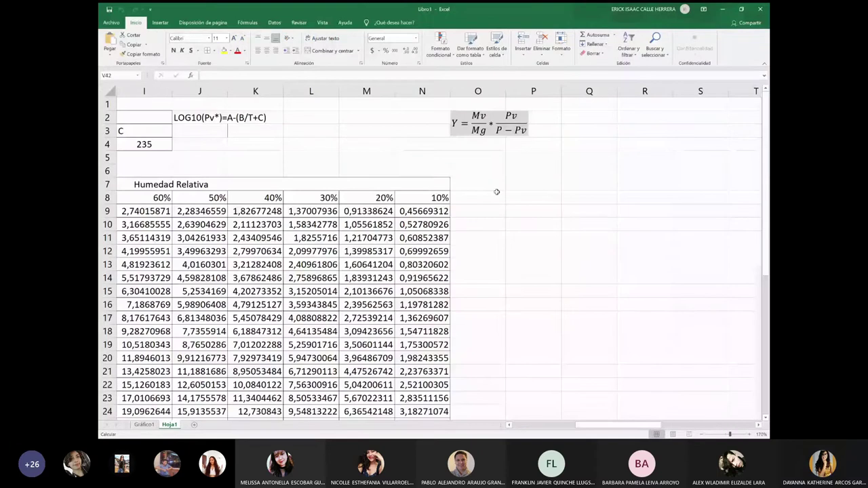
pyautogui.click(496, 189)
pyautogui.write('Hu')
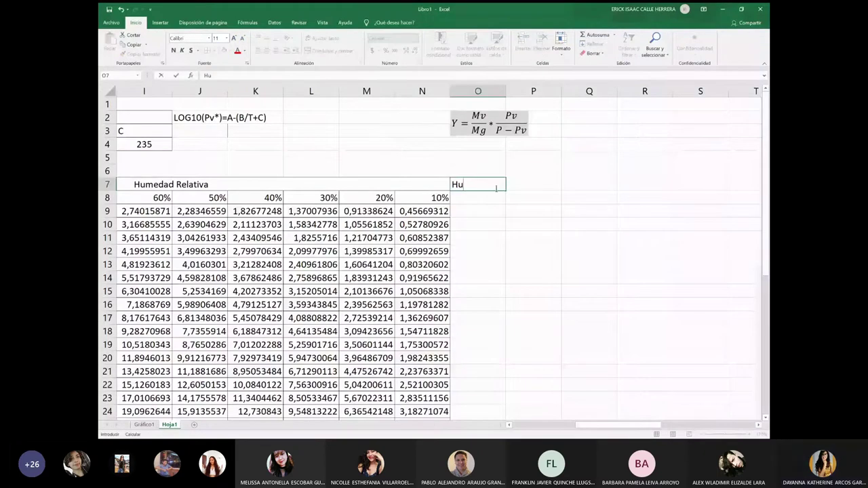
pyautogui.write('medad Abso')
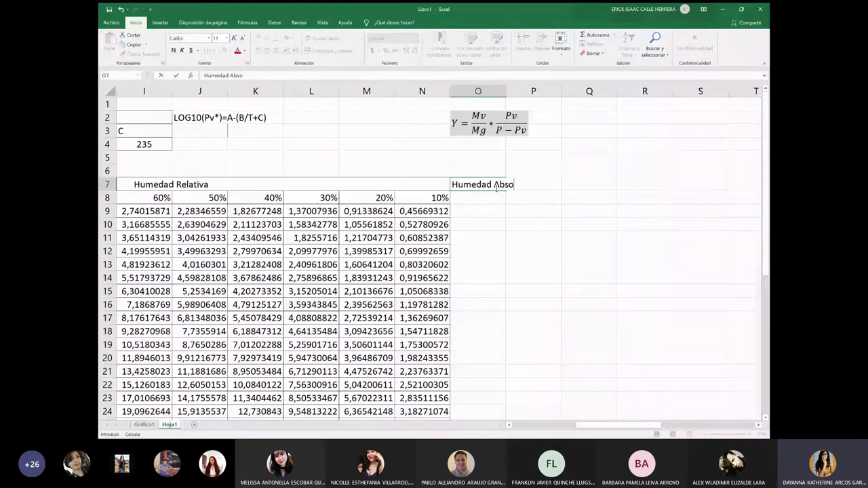
pyautogui.write('luta')
pyautogui.press('Return')
pyautogui.press('Return')
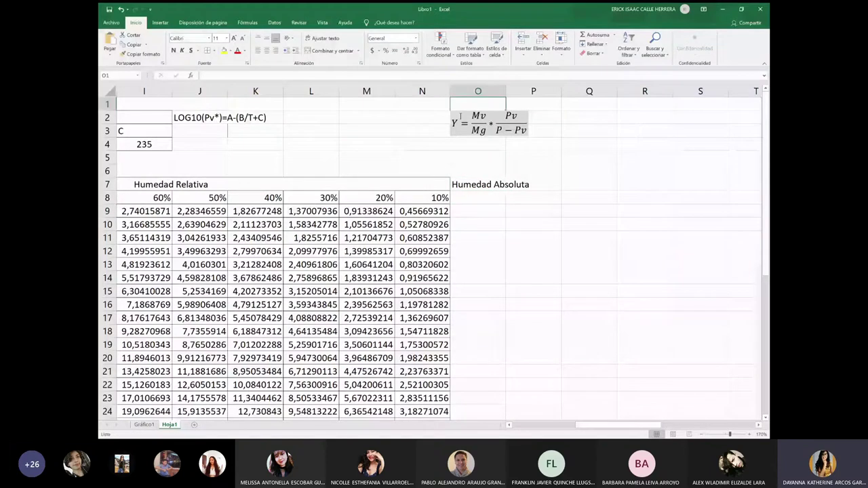
# Append "H" to the heading in O7 so it reads "Humedad Absoluta H"
pyautogui.click(479, 185)
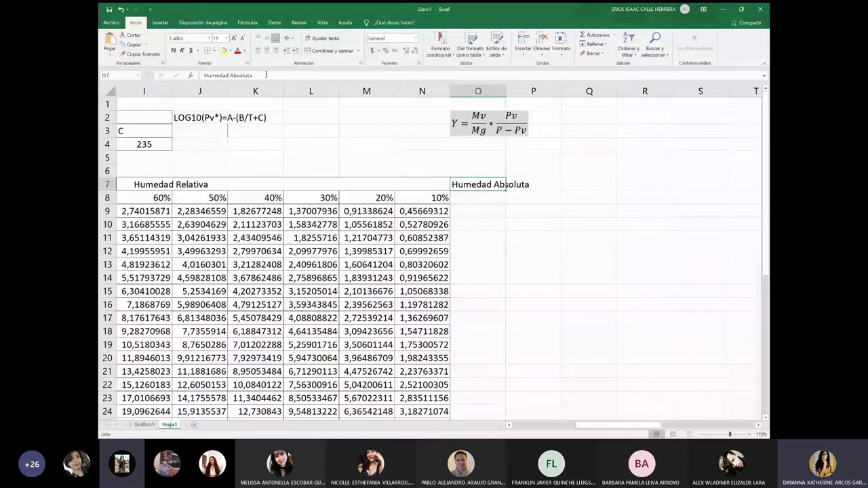
pyautogui.click(266, 74)
pyautogui.write('H')
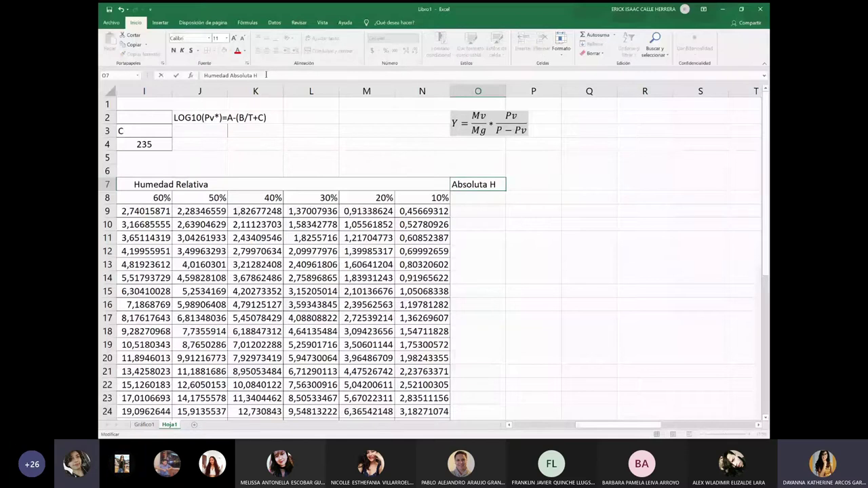
pyautogui.press('Return')
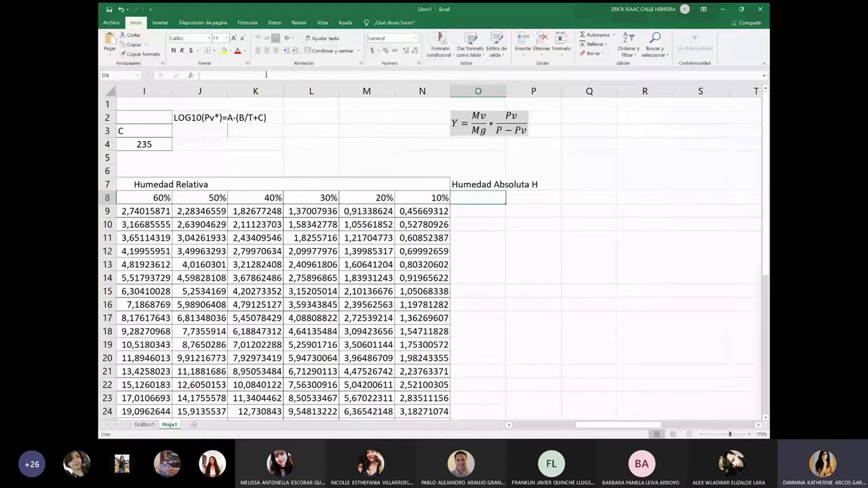
# Enter the humidity percentages 100%, 90%, 80% and 70% in cells O8 through R8
pyautogui.write('100%')
pyautogui.press('Return')
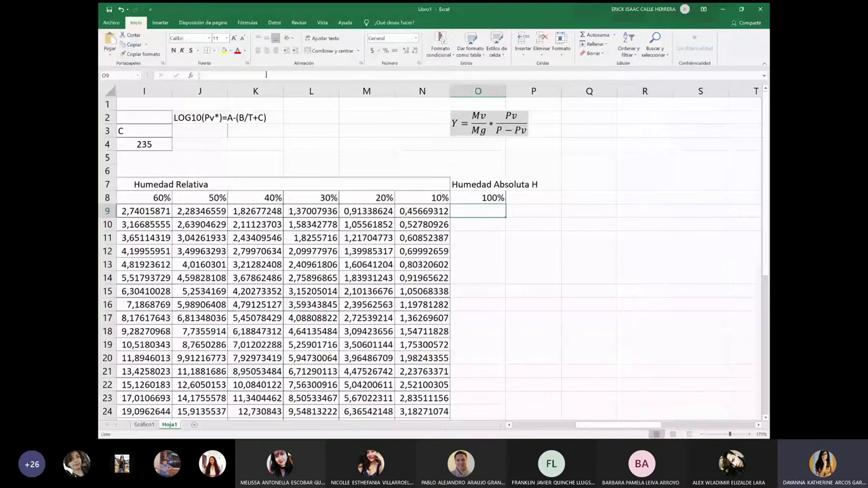
pyautogui.press('Right')
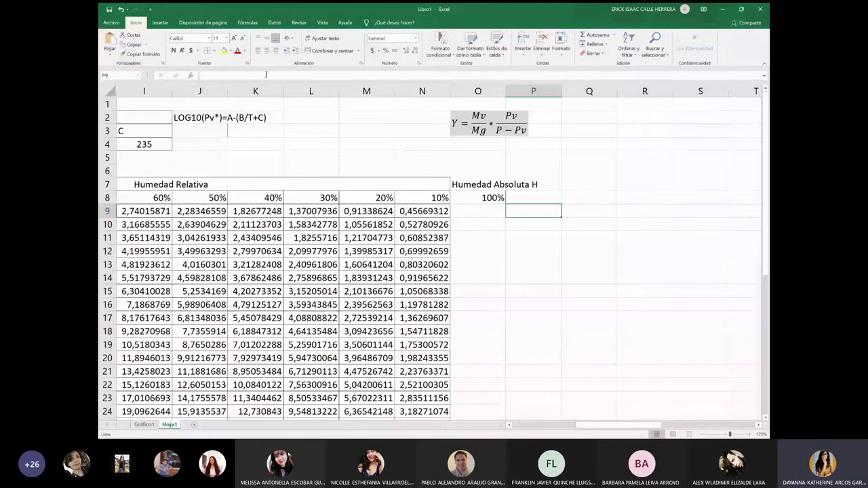
pyautogui.press('Up')
pyautogui.write('90%')
pyautogui.press('Right')
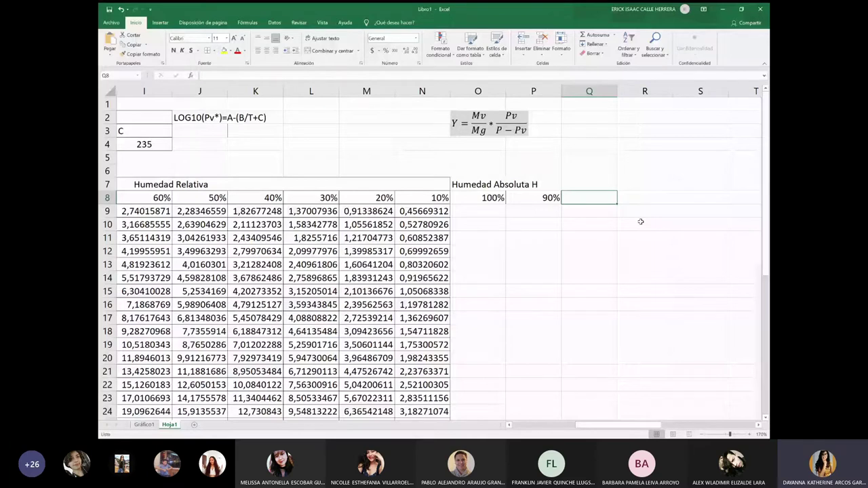
pyautogui.write('80')
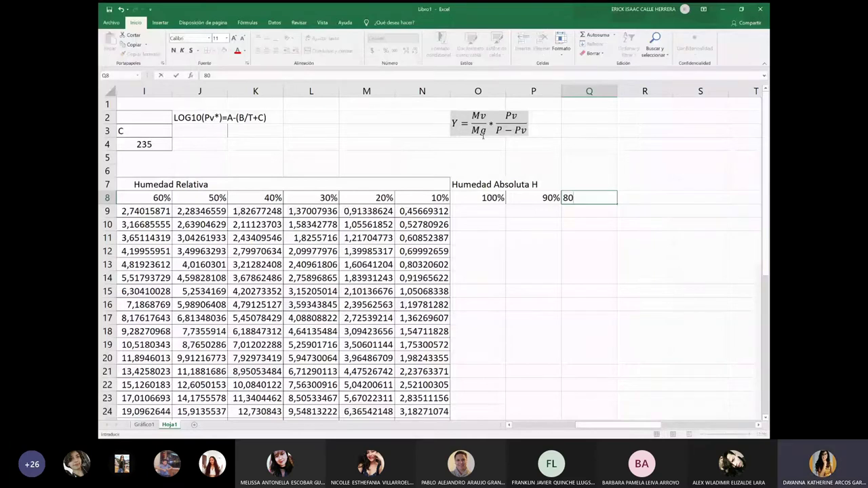
pyautogui.press('Tab')
pyautogui.write('70')
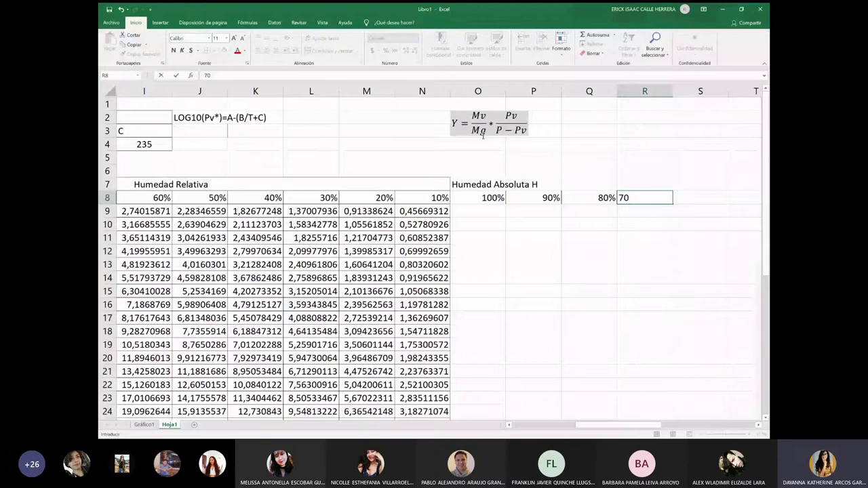
# Extend the percentage series in O8:R8 along row 8 down to 10% in X8
pyautogui.moveTo(478, 197); pyautogui.dragTo(629, 197)
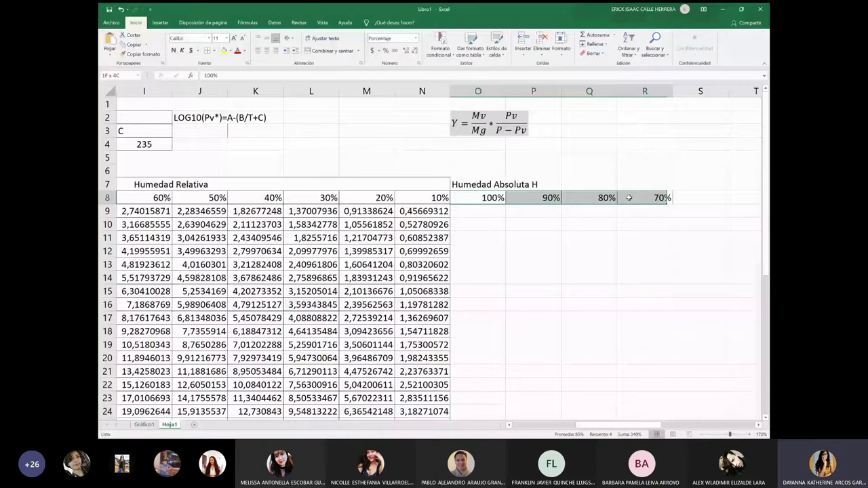
pyautogui.moveTo(671, 204); pyautogui.dragTo(458, 206)
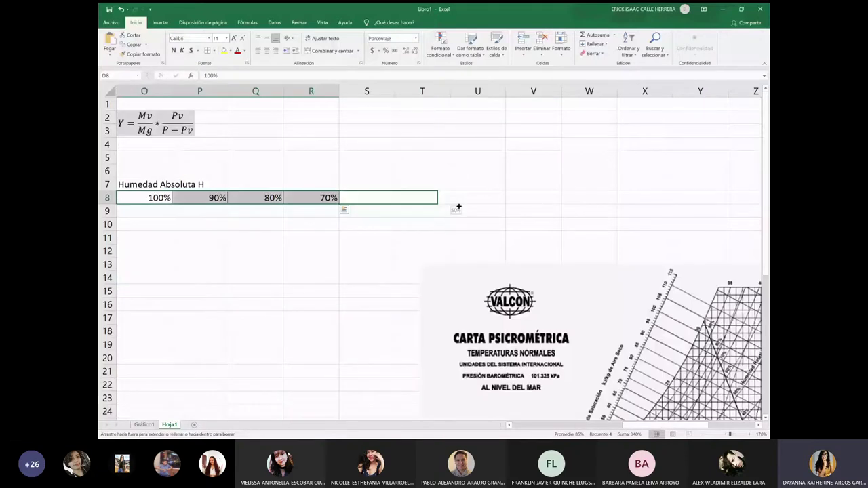
pyautogui.moveTo(458, 206); pyautogui.dragTo(671, 206)
pyautogui.click(588, 224)
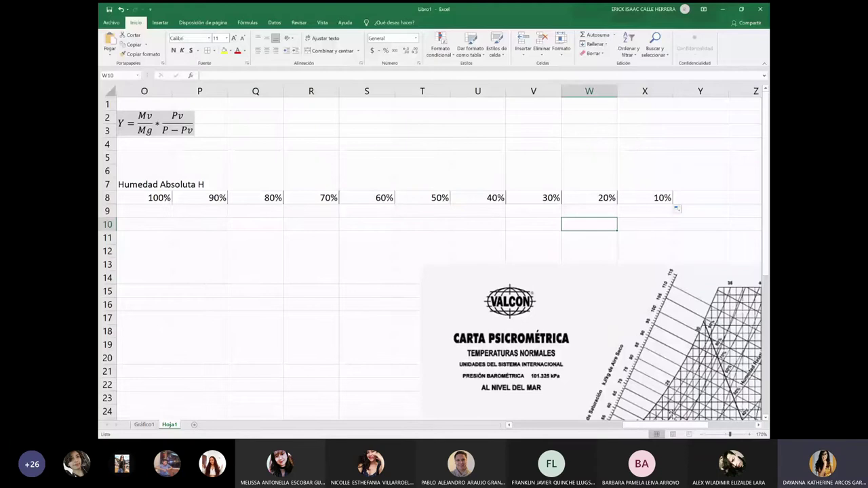
# Merge and centre the "Humedad Absoluta H" heading across O7:X7 and border the heading and percentage rows
pyautogui.moveTo(136, 184); pyautogui.dragTo(702, 183)
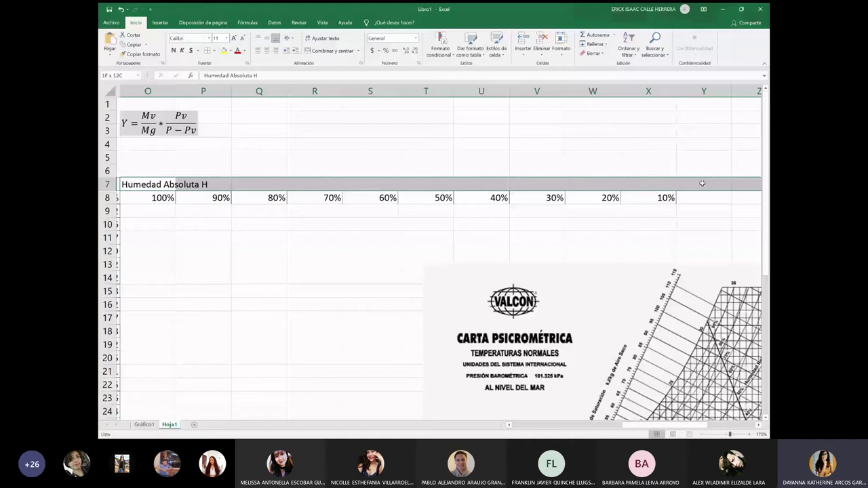
pyautogui.moveTo(203, 171); pyautogui.dragTo(661, 170)
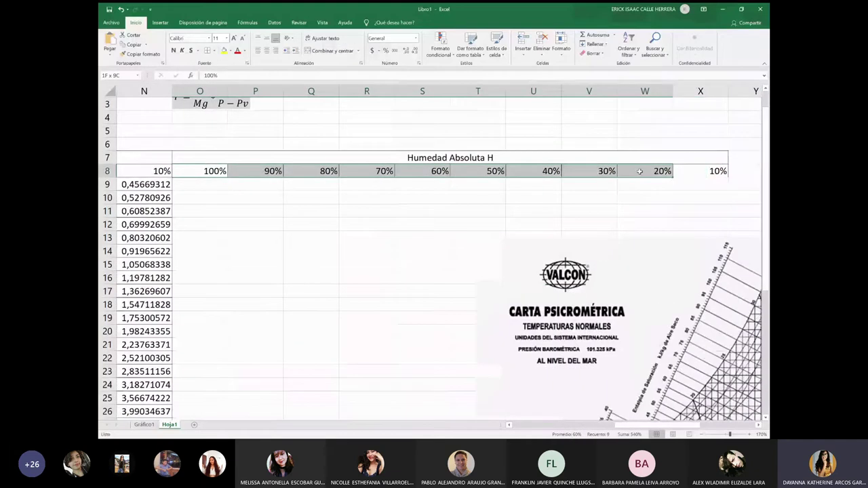
pyautogui.press('Down')
pyautogui.scroll(1, 368, 277)
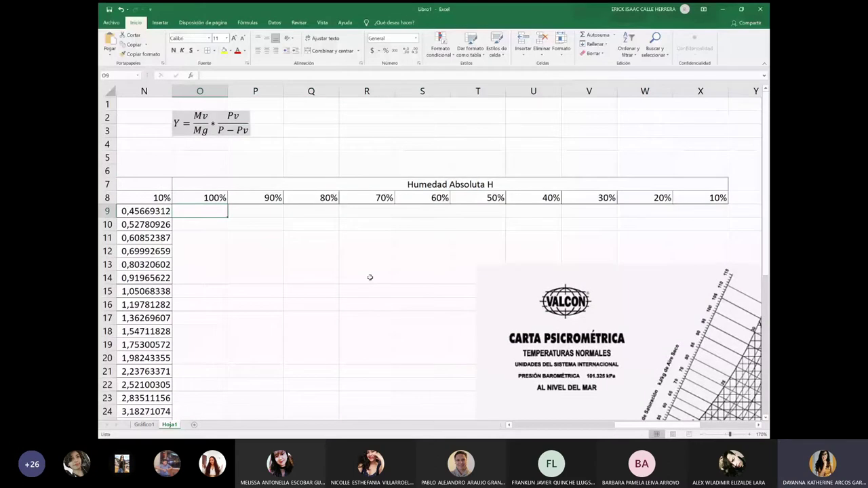
# Begin the absolute humidity formula in O9 with the water-to-air molecular weight ratio, =(C3/C4)*
pyautogui.write('=')
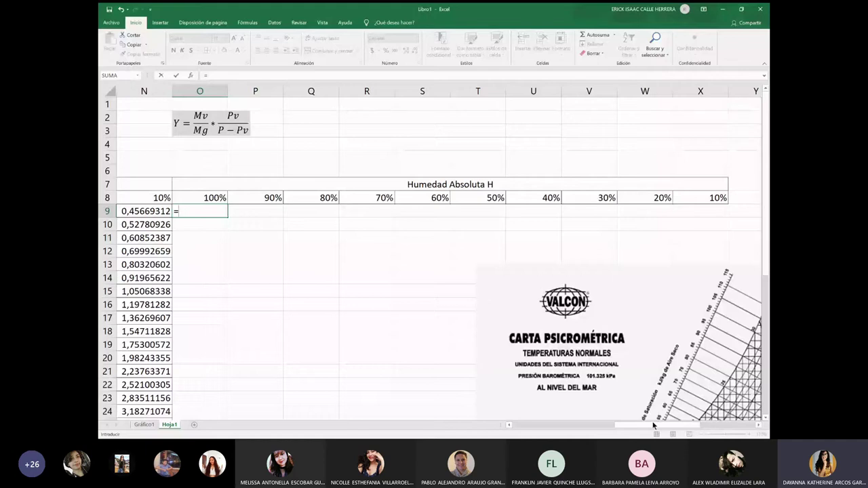
pyautogui.moveTo(652, 425); pyautogui.dragTo(613, 400)
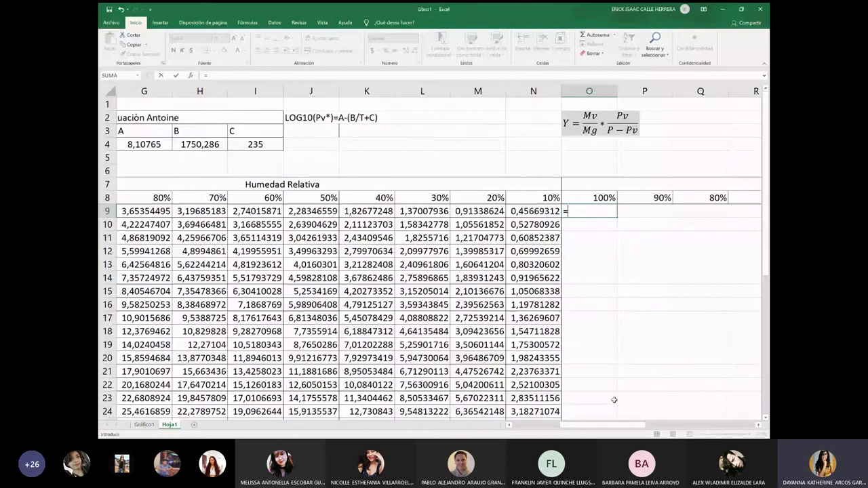
pyautogui.write('(')
pyautogui.moveTo(618, 426); pyautogui.dragTo(597, 425)
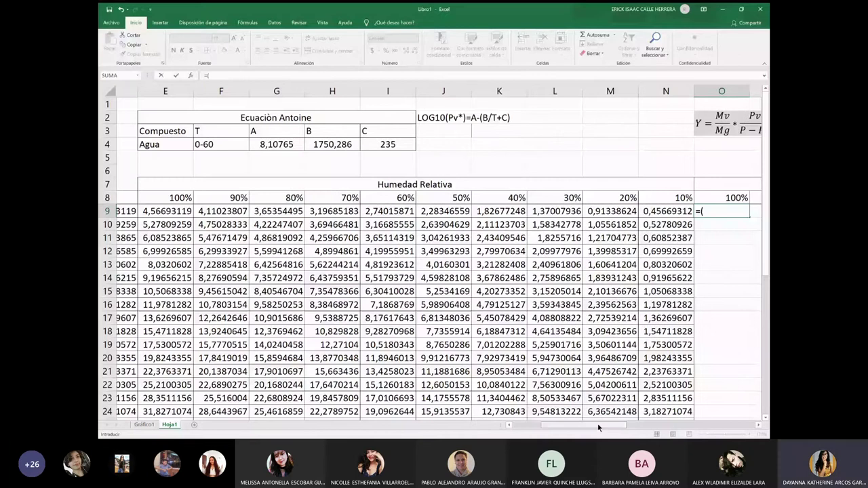
pyautogui.moveTo(597, 425); pyautogui.dragTo(577, 426)
pyautogui.click(215, 133)
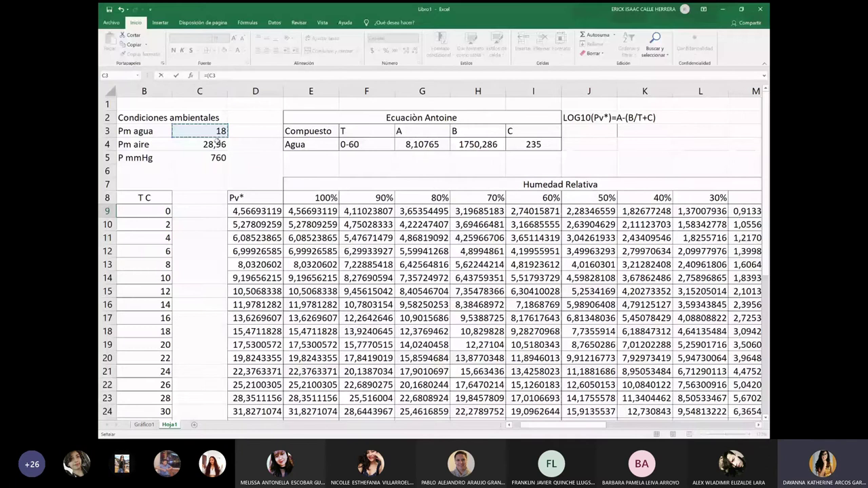
pyautogui.write('/')
pyautogui.moveTo(591, 426); pyautogui.dragTo(642, 424)
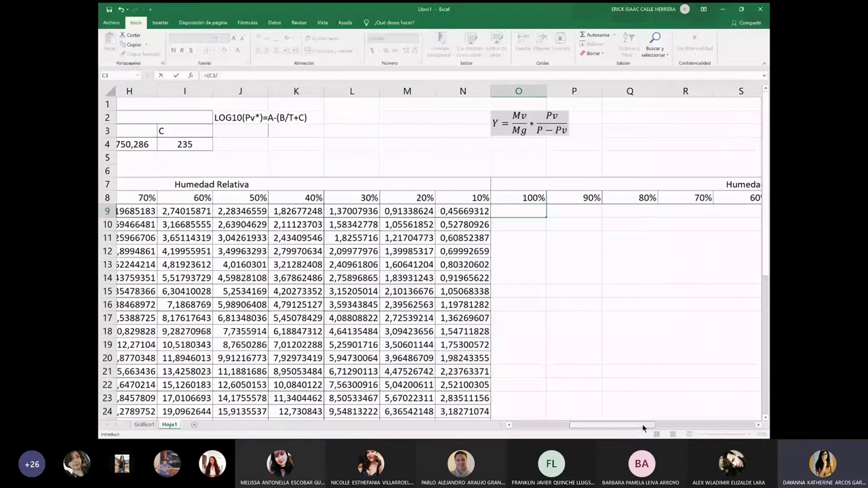
pyautogui.moveTo(641, 424); pyautogui.dragTo(581, 424)
pyautogui.click(249, 147)
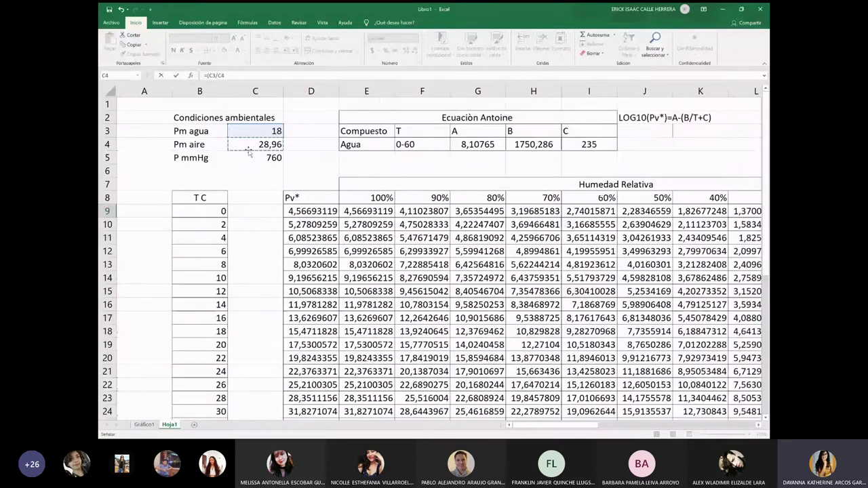
pyautogui.write(')*')
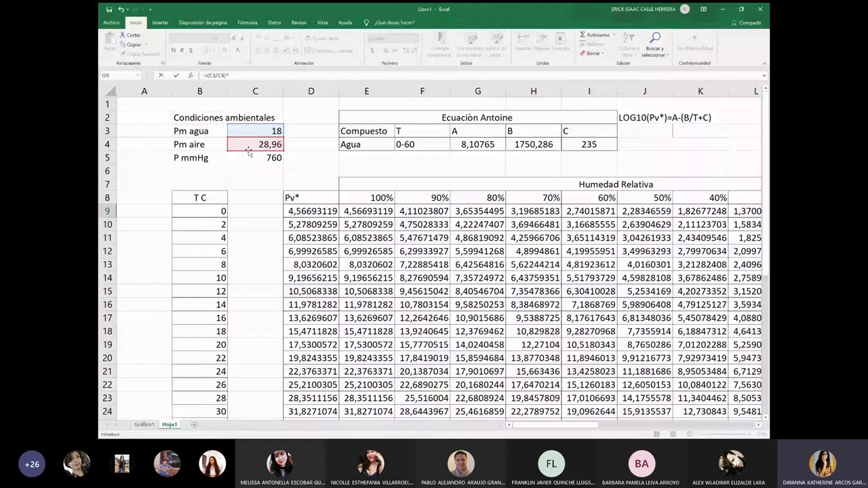
# Continue the O9 absolute humidity formula with the 100% relative humidity vapour pressure in E9 as numerator, giving =(C3/C4)*(E9
pyautogui.moveTo(582, 424); pyautogui.dragTo(636, 426)
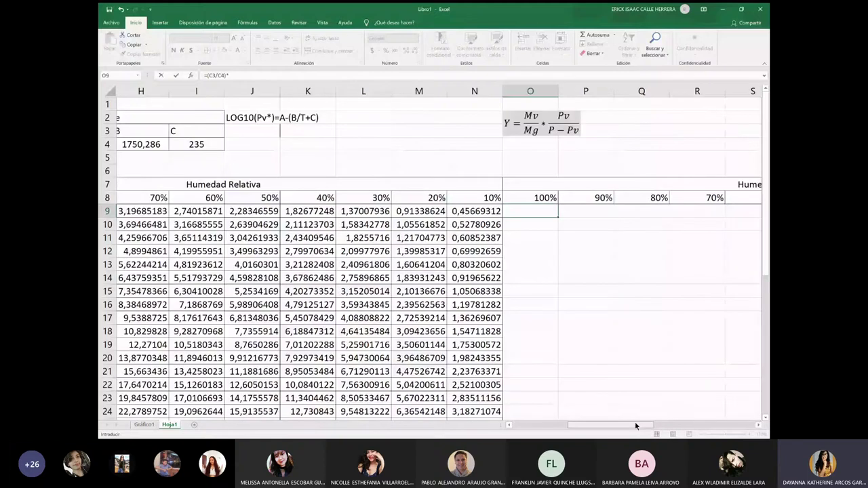
pyautogui.moveTo(636, 425); pyautogui.dragTo(650, 426)
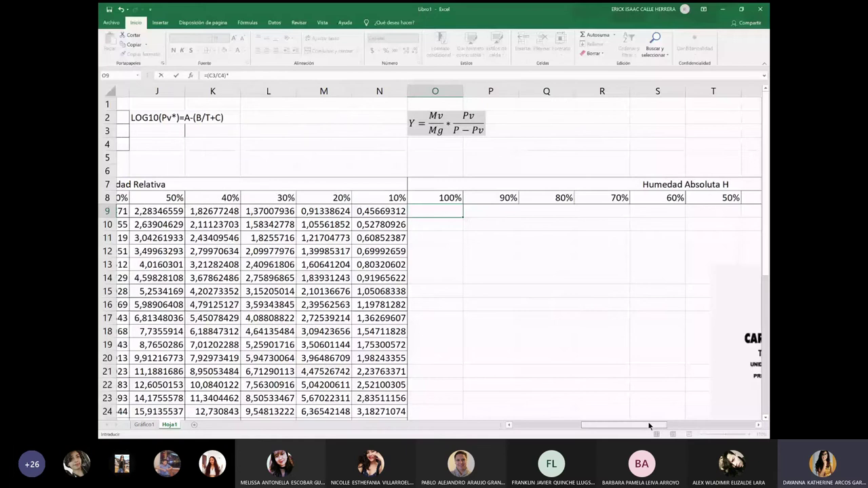
pyautogui.moveTo(649, 425); pyautogui.dragTo(647, 425)
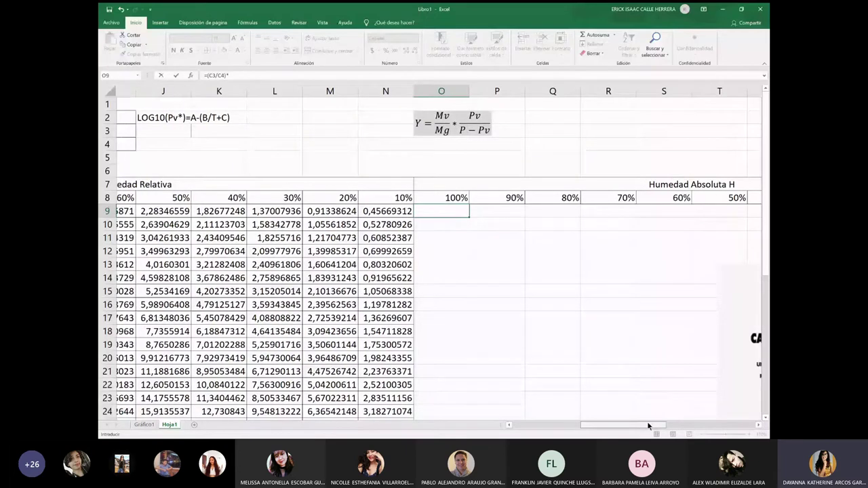
pyautogui.moveTo(647, 425); pyautogui.dragTo(626, 424)
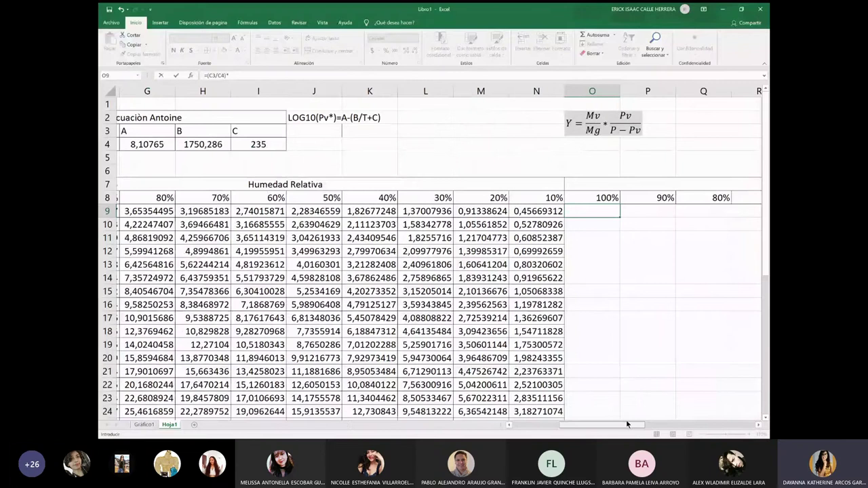
pyautogui.moveTo(626, 423); pyautogui.dragTo(587, 425)
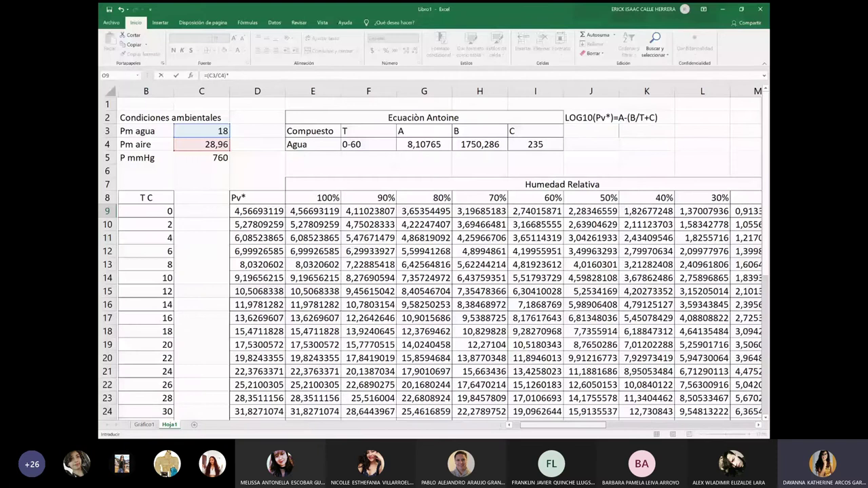
pyautogui.moveTo(589, 424); pyautogui.dragTo(639, 417)
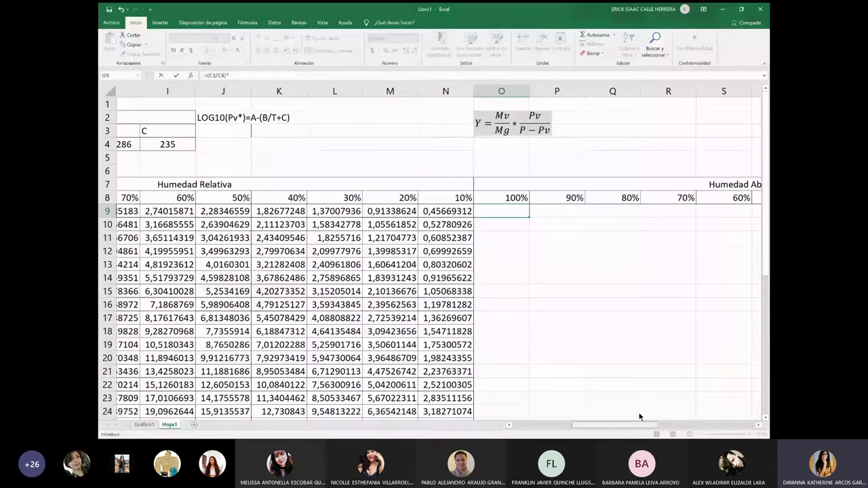
pyautogui.hscroll(-1, 638, 416)
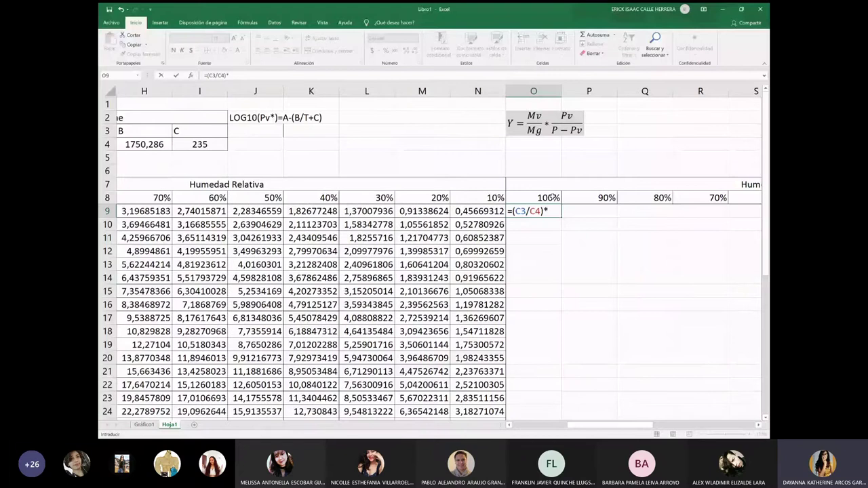
pyautogui.hscroll(-4, 288, 251)
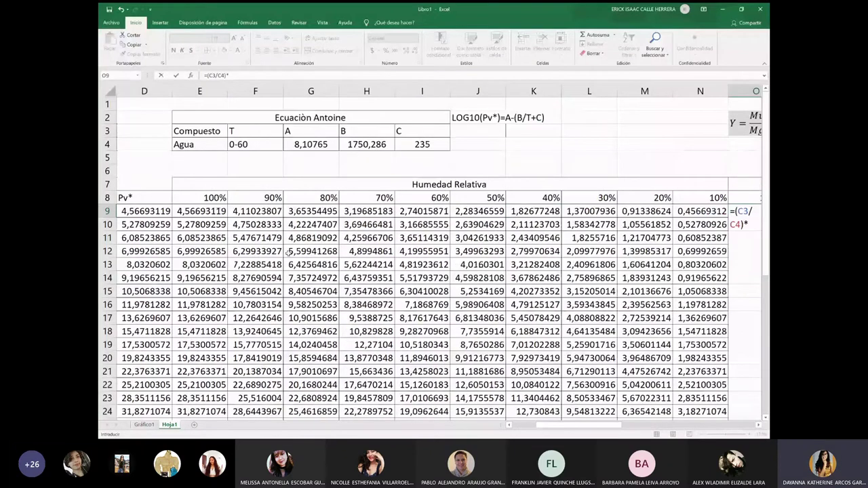
pyautogui.write('(')
pyautogui.click(185, 212)
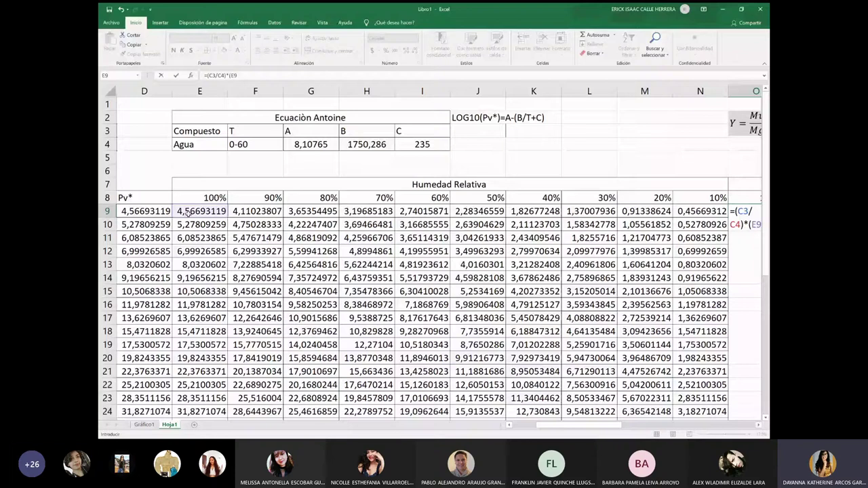
# Complete the O9 formula by dividing by total pressure minus vapour pressure, as =(C3/C4)*(E9/(C5-E9)), and enter it
pyautogui.write('/(')
pyautogui.hscroll(-3, 257, 159)
pyautogui.click(257, 158)
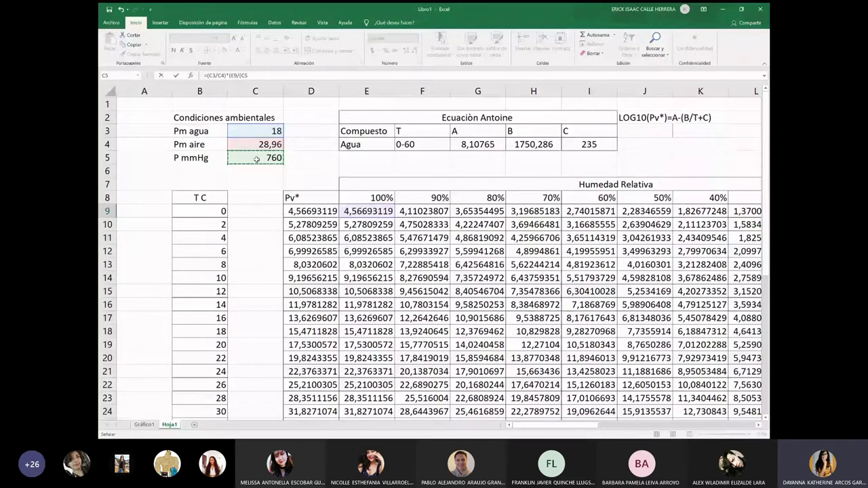
pyautogui.write('-')
pyautogui.click(366, 211)
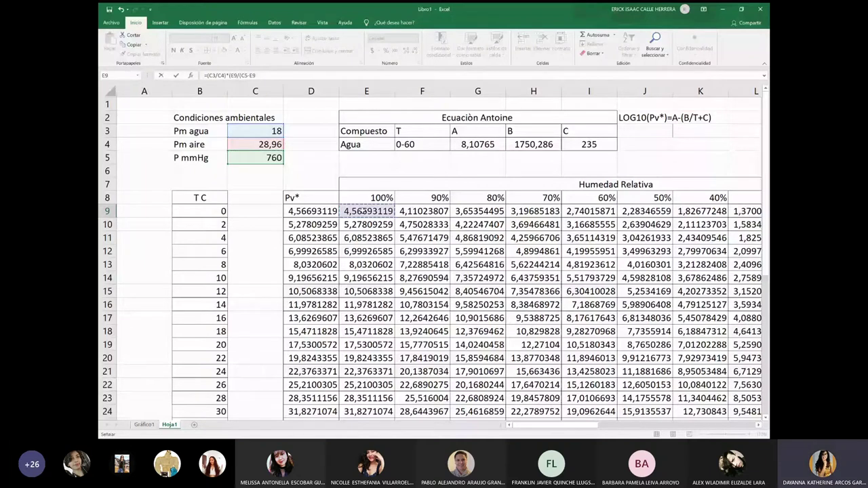
pyautogui.write('))')
pyautogui.click(644, 424)
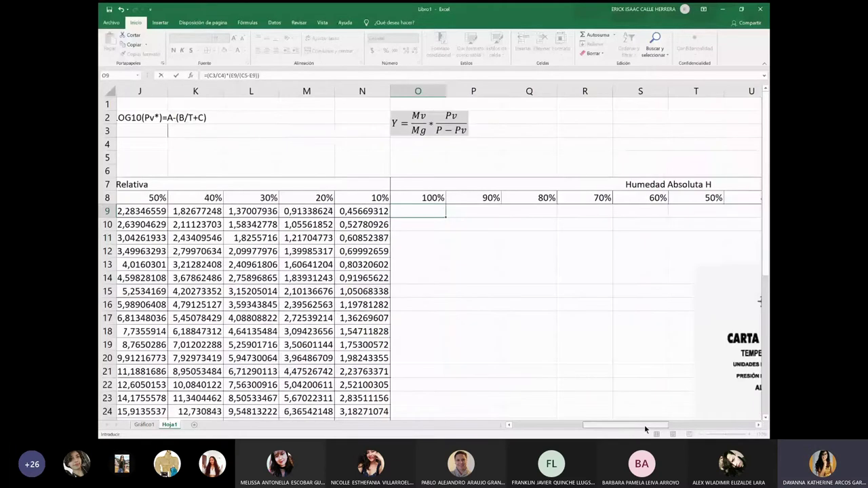
pyautogui.hotkey('ctrl', 'Return')
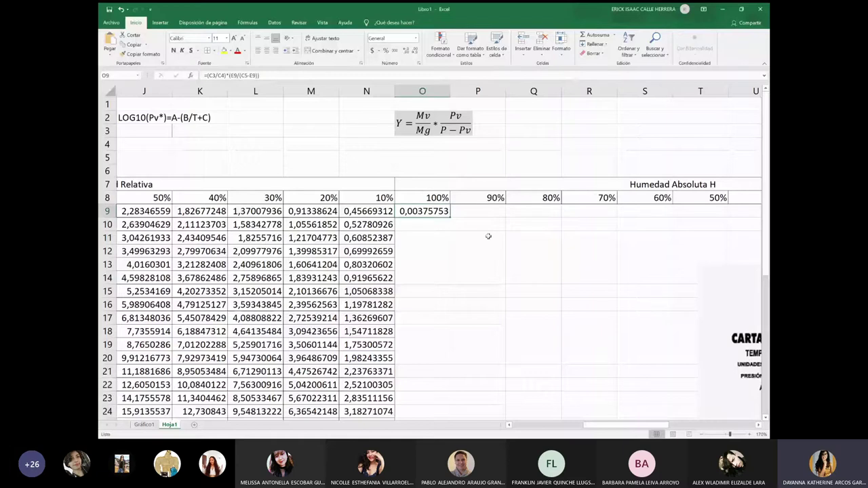
# Make the constant references in the O9 formula absolute, giving =($C$3/$C$4)*(E9/($C$5-E9))
pyautogui.click(488, 236)
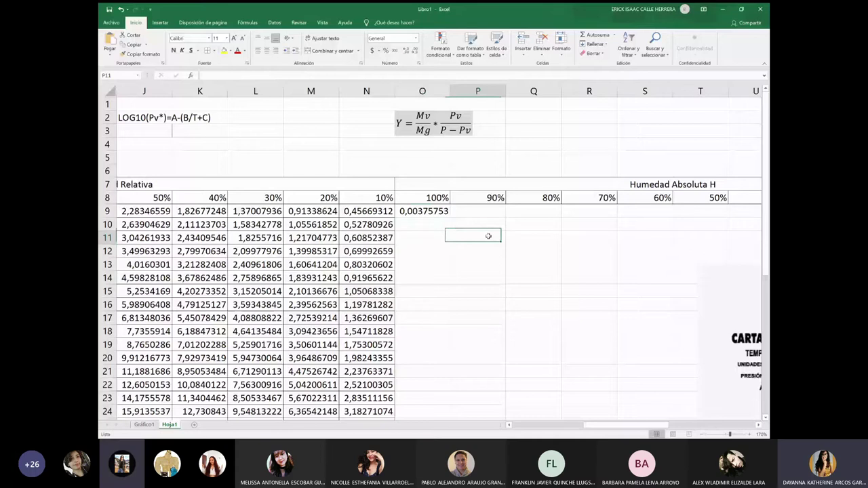
pyautogui.doubleClick(421, 211)
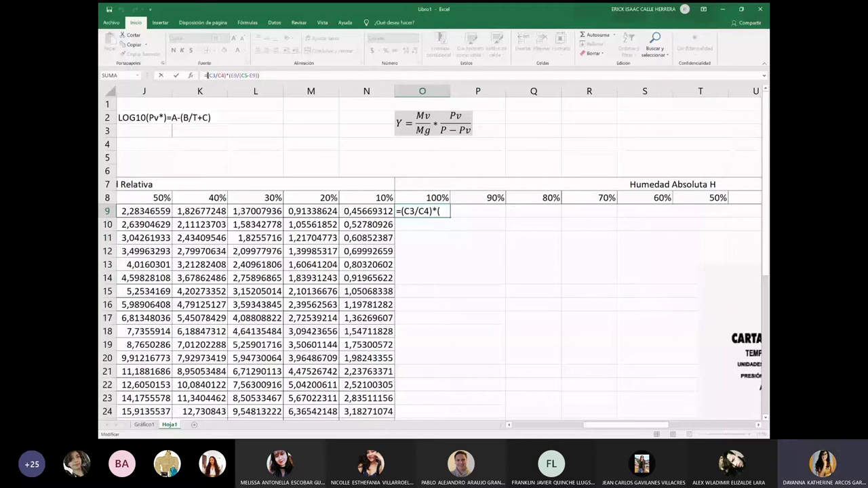
pyautogui.press('F4')
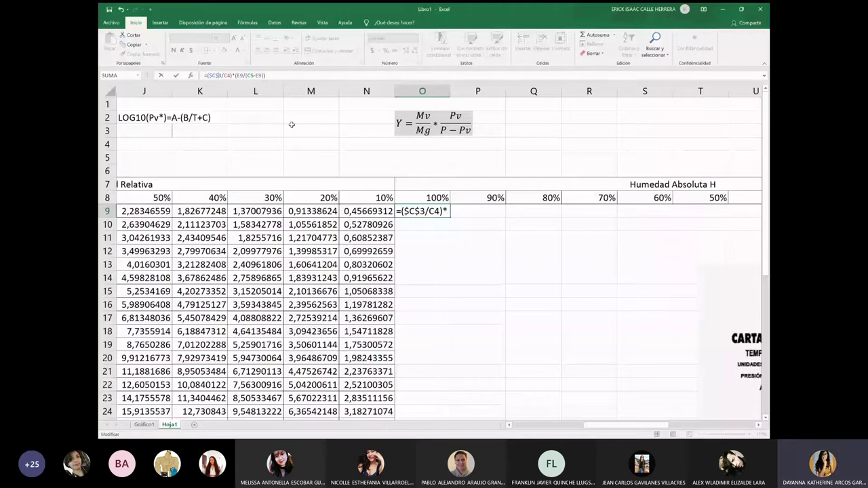
pyautogui.press('Right')
pyautogui.press('Right')
pyautogui.press('F4')
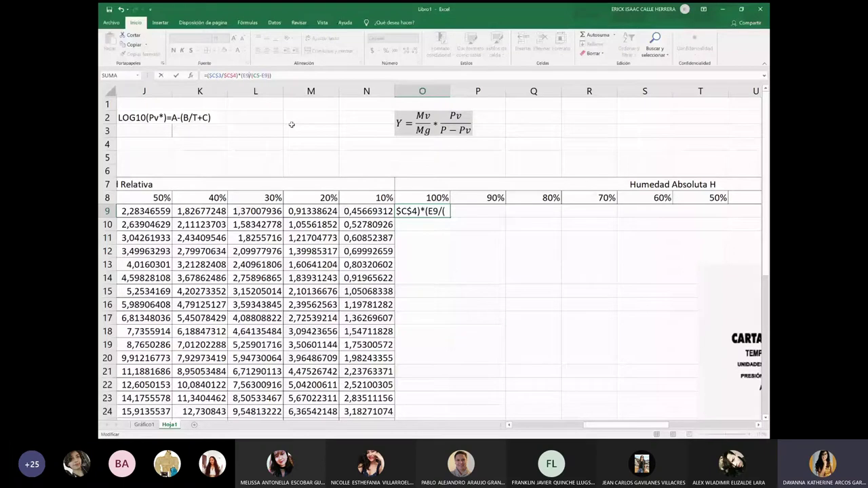
pyautogui.press('F4')
pyautogui.click(476, 290)
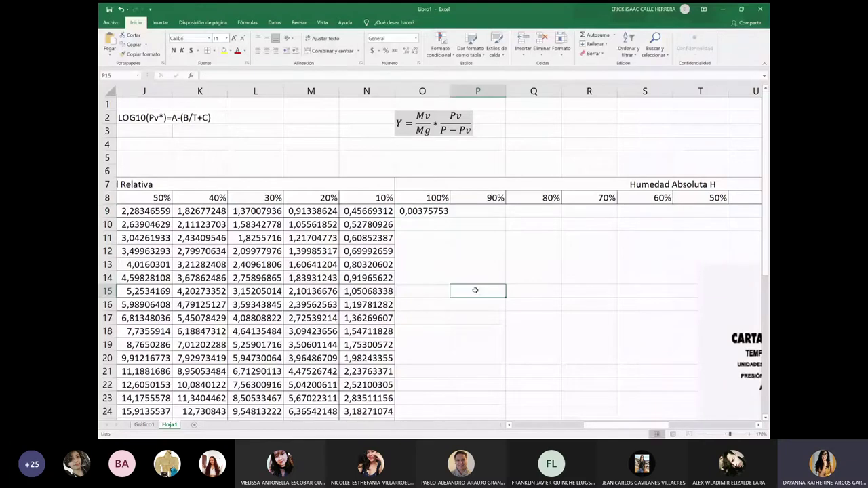
# Copy the O9 absolute humidity formula down the 100% column to O39
pyautogui.click(422, 211)
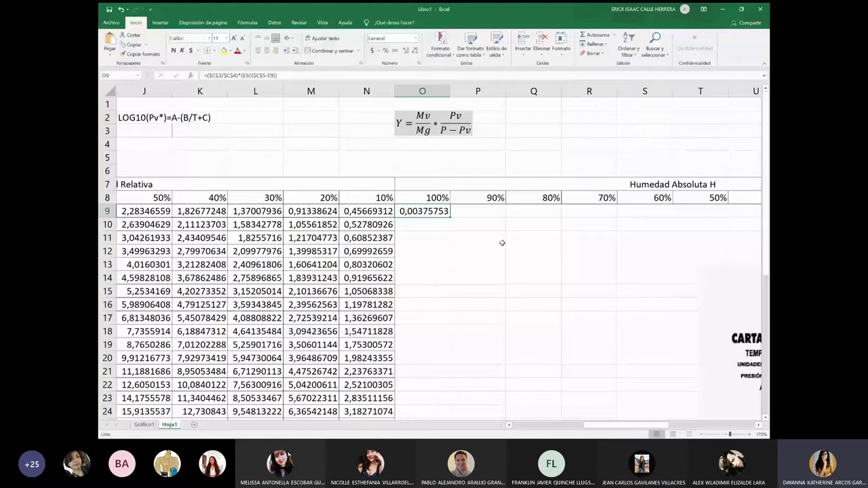
pyautogui.scroll(-2, 502, 243)
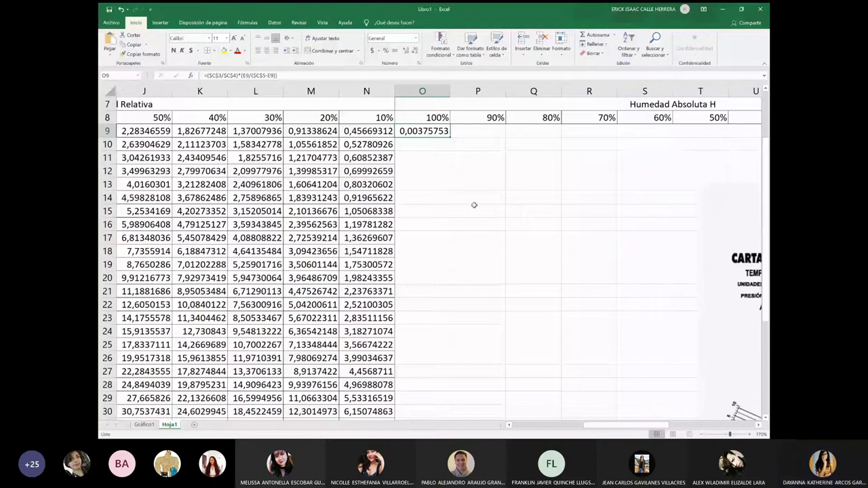
pyautogui.moveTo(450, 138); pyautogui.dragTo(438, 390)
pyautogui.click(494, 358)
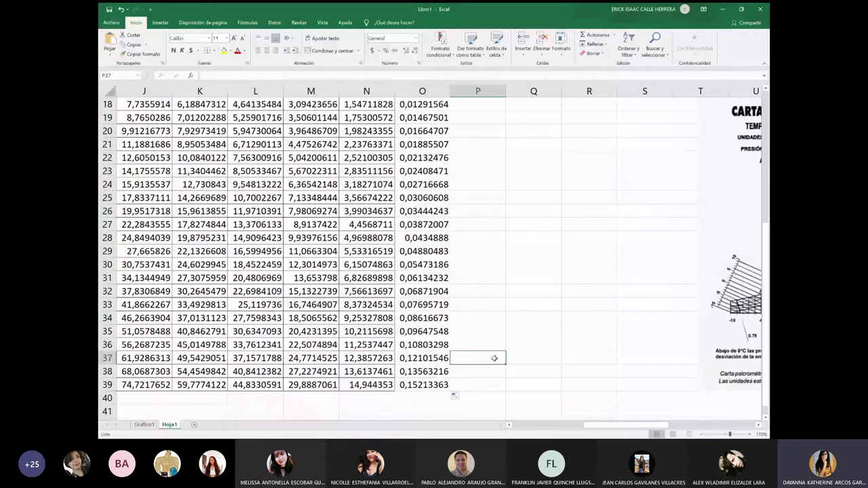
# Examine the 100% columns of the relative and absolute humidity tables, including the headings and the formulas in E9 and O9
pyautogui.scroll(6, 494, 357)
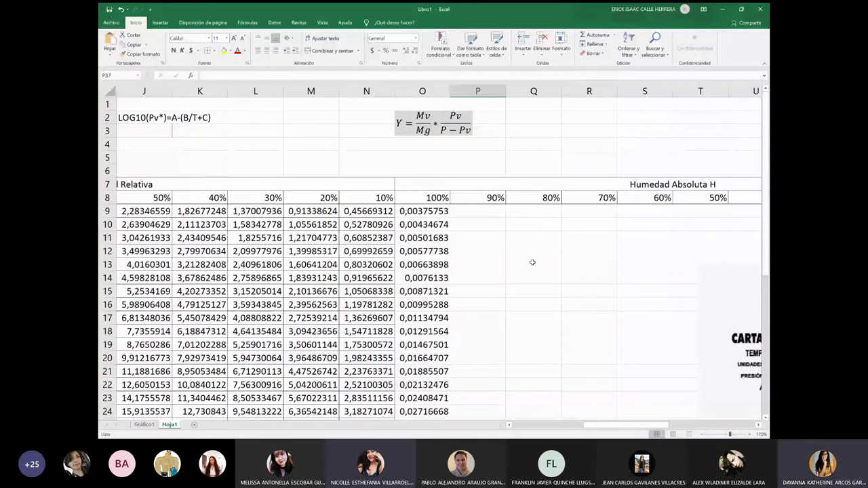
pyautogui.scroll(2, 712, 382)
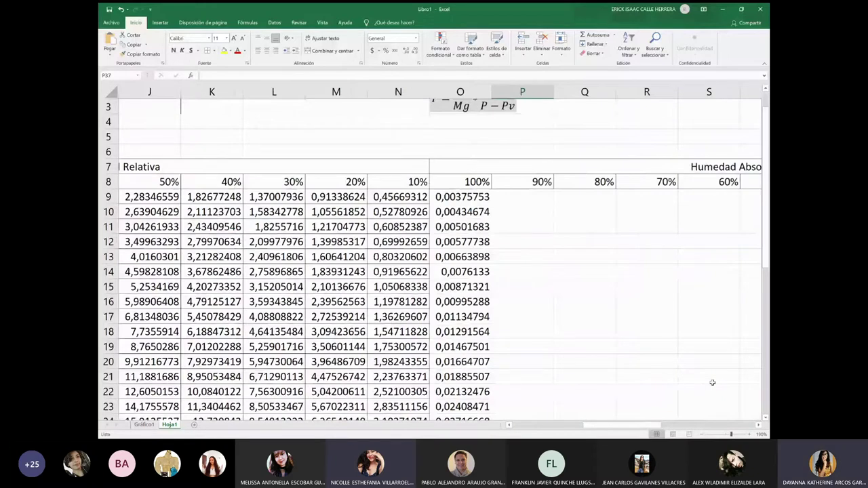
pyautogui.scroll(1, 462, 226)
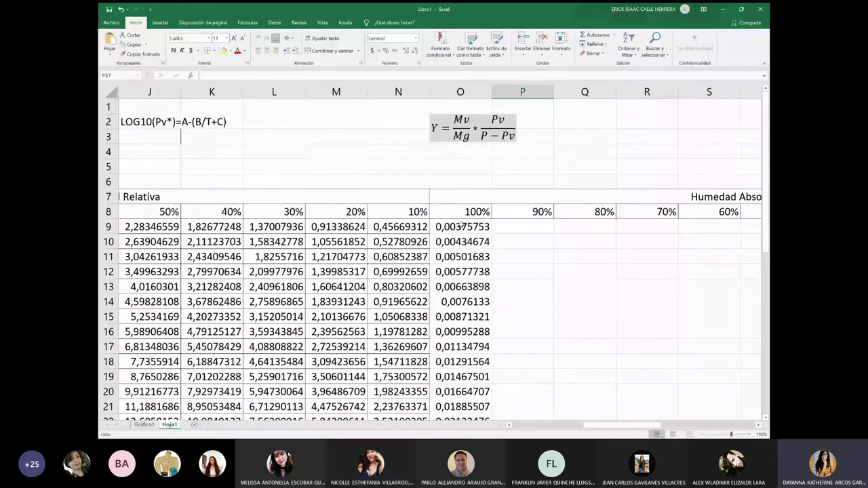
pyautogui.click(463, 215)
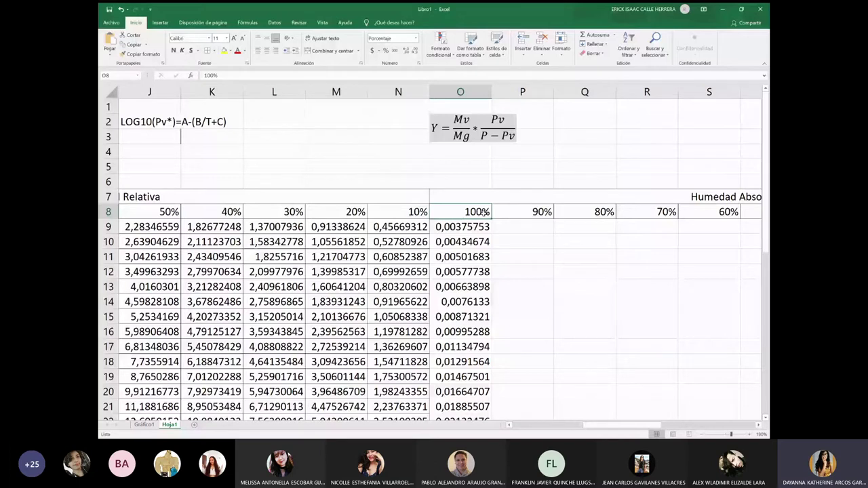
pyautogui.hscroll(-4, 482, 214)
pyautogui.click(270, 216)
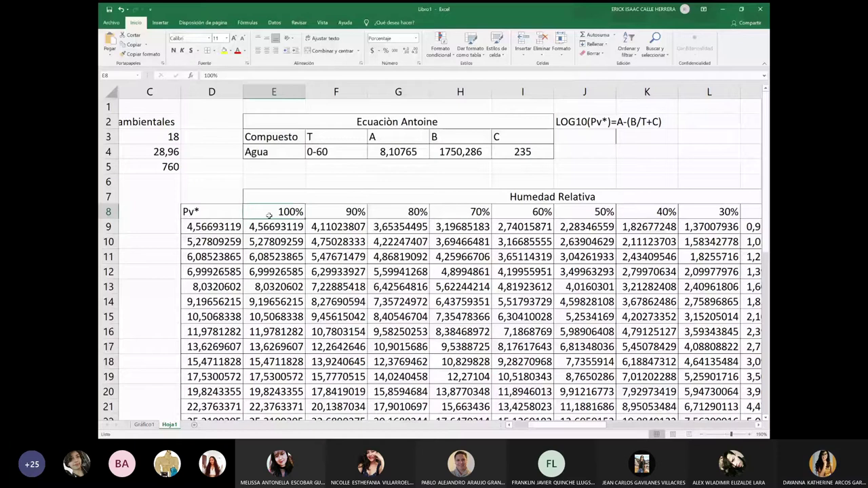
pyautogui.press('Down')
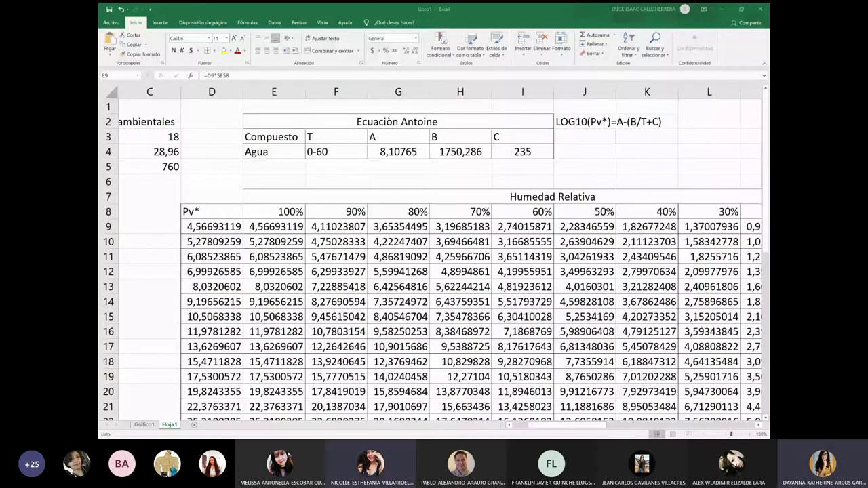
pyautogui.moveTo(570, 425); pyautogui.dragTo(659, 424)
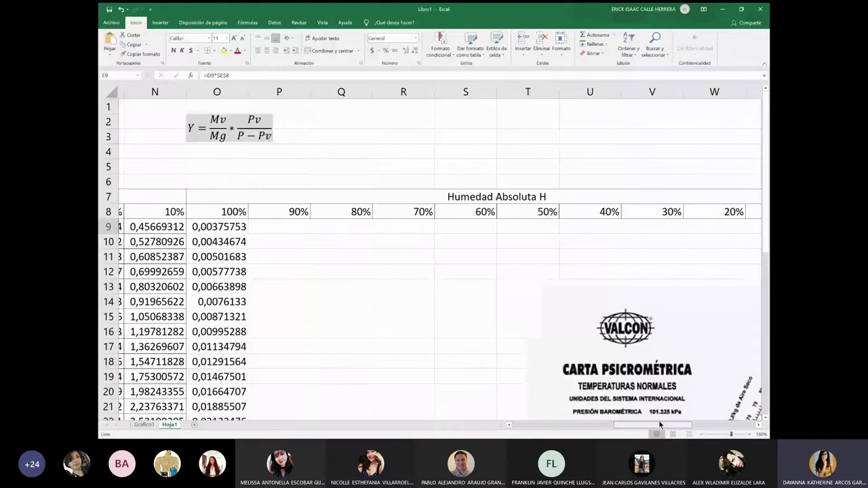
pyautogui.moveTo(660, 425); pyautogui.dragTo(646, 425)
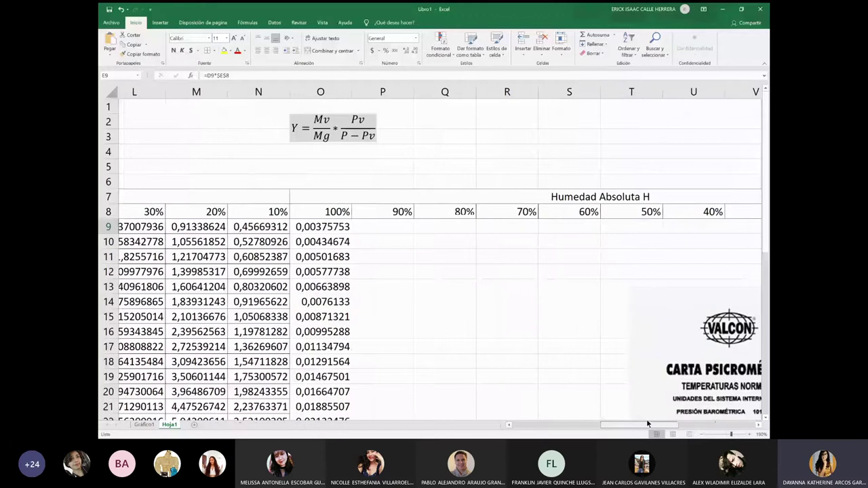
pyautogui.click(322, 226)
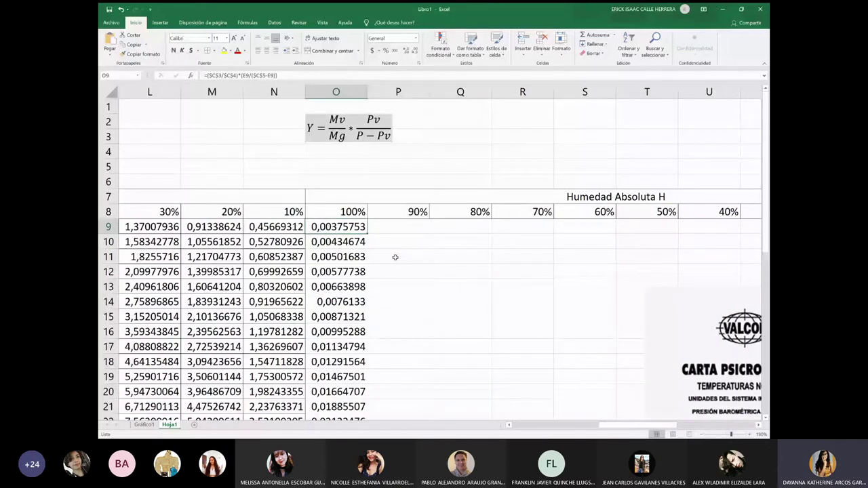
# Fill the "Humedad Absoluta H" heading and its percentage row with a gold background, and return to cell O9
pyautogui.moveTo(397, 197); pyautogui.dragTo(397, 211)
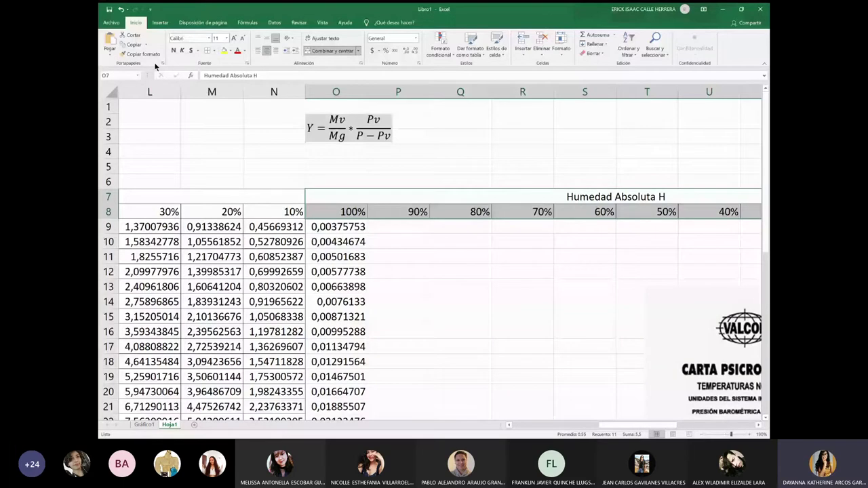
pyautogui.click(223, 51)
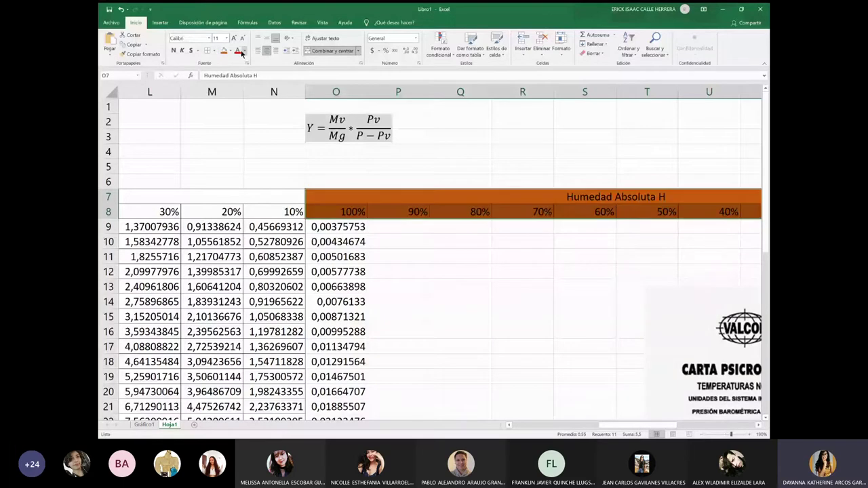
pyautogui.click(242, 53)
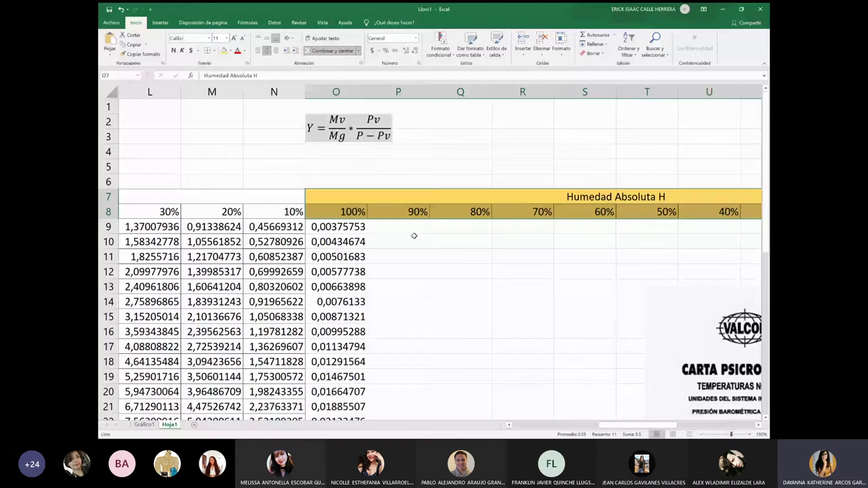
pyautogui.press('Down')
pyautogui.press('Down')
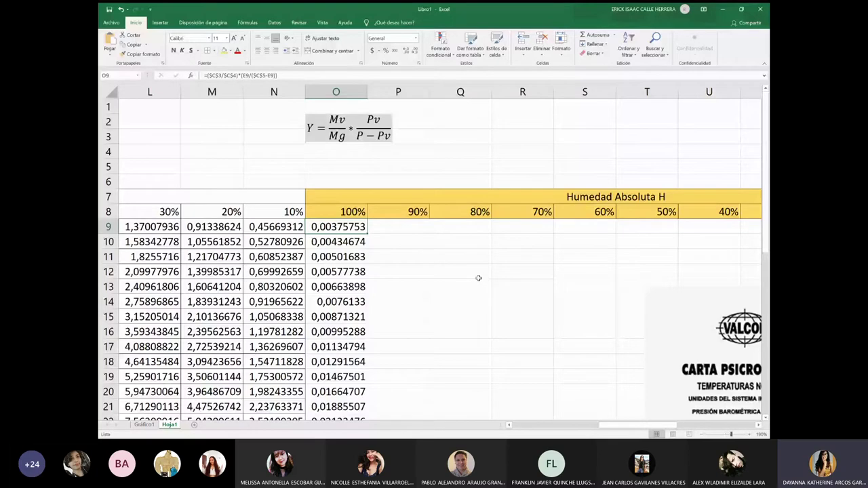
pyautogui.scroll(-1, 478, 278)
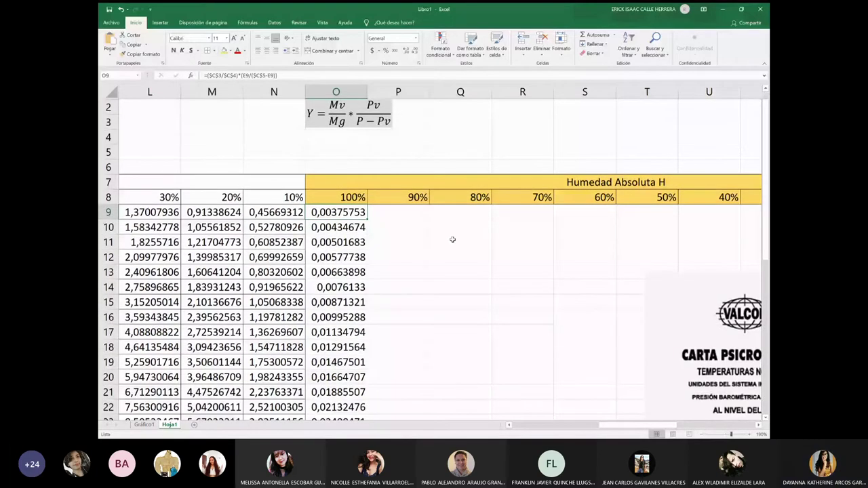
# Shrink the VALCON psychrometric chart image and move it clear of the absolute humidity table, beyond column X
pyautogui.click(699, 433)
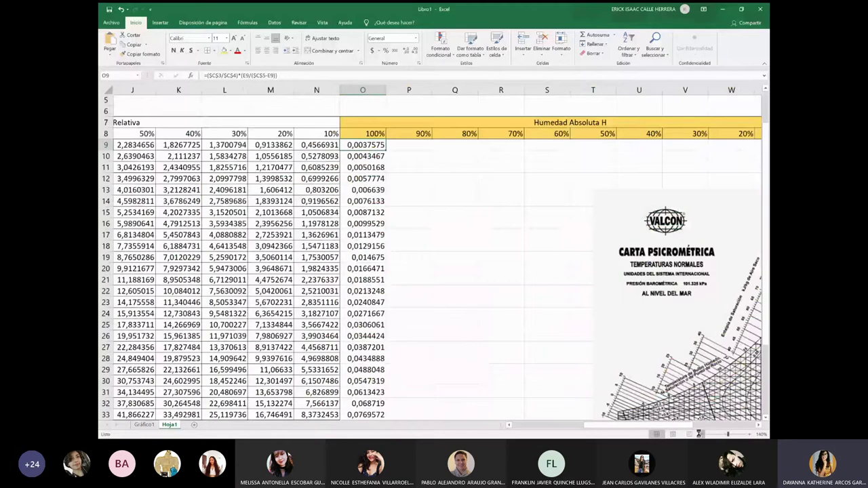
pyautogui.click(699, 434)
pyautogui.click(658, 242)
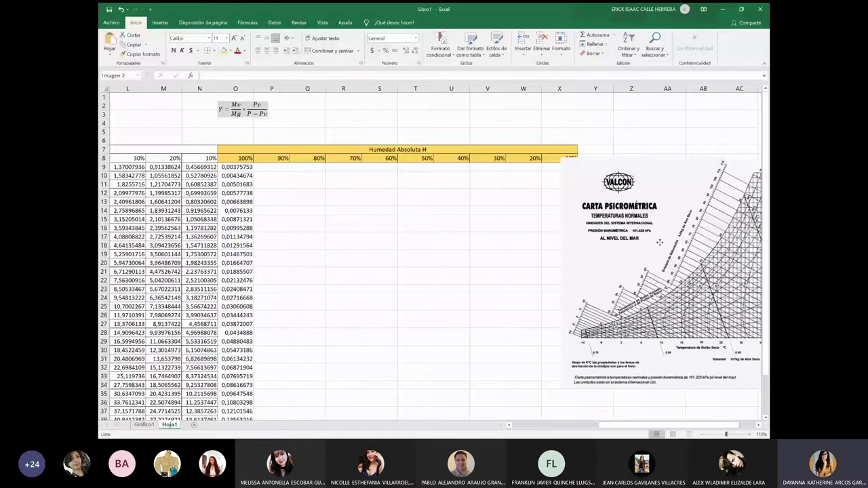
# Apply borders to every cell of the absolute humidity table, O7:X39, and return to cell P9
pyautogui.moveTo(238, 149); pyautogui.dragTo(494, 403)
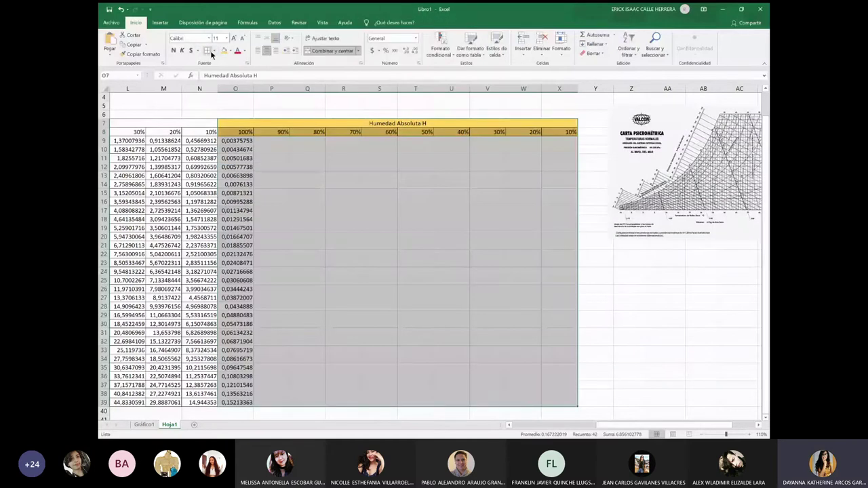
pyautogui.click(207, 50)
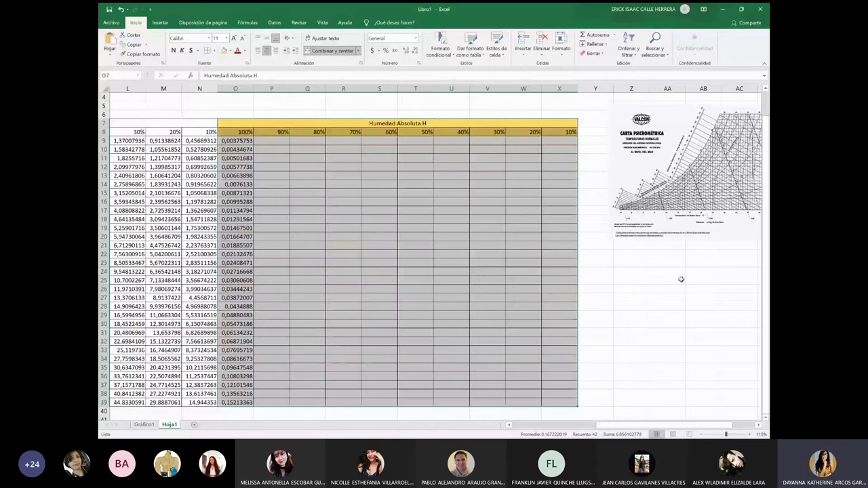
pyautogui.click(271, 140)
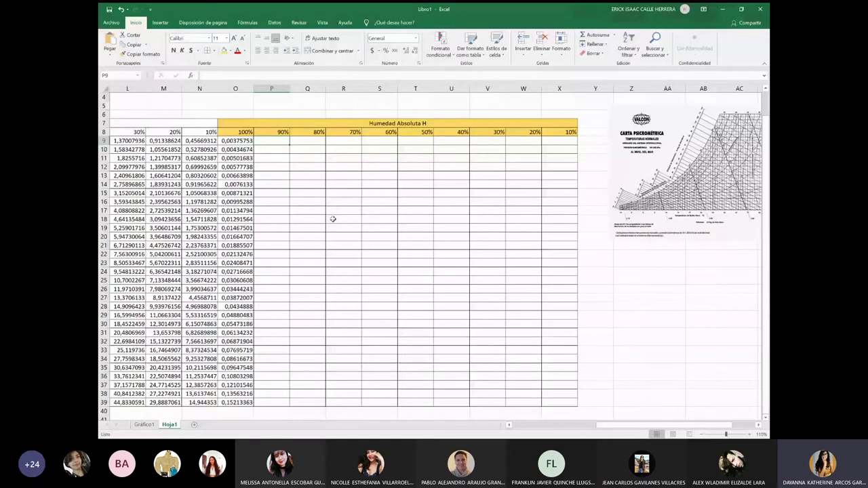
# Examine the percentage headings from P8 back to E8 and the 90% to 10% columns of the absolute humidity table
pyautogui.scroll(1, 333, 218)
pyautogui.click(266, 157)
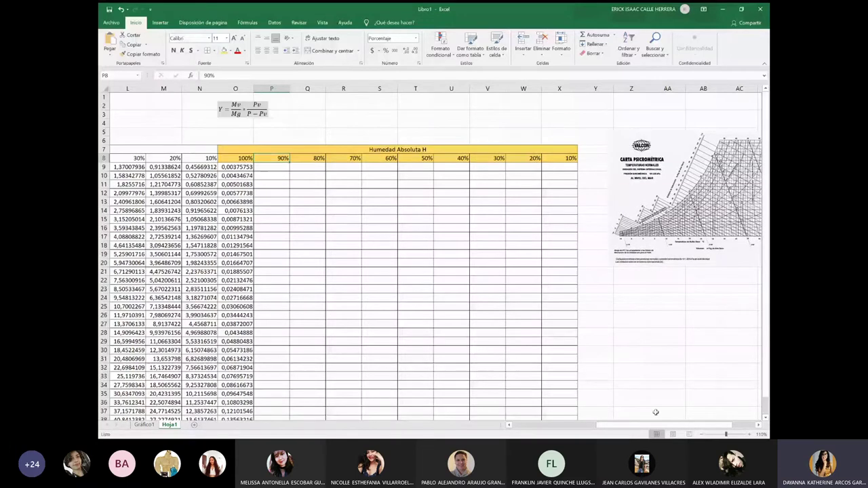
pyautogui.hscroll(-3, 334, 289)
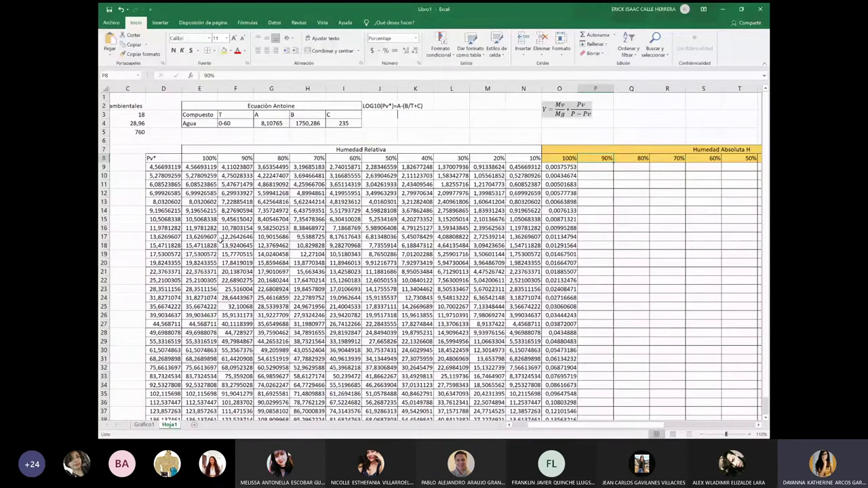
pyautogui.press('Left')
pyautogui.press('Left')
pyautogui.press('Left')
pyautogui.press('Left')
pyautogui.press('Left')
pyautogui.press('Left')
pyautogui.press('Left')
pyautogui.press('Left')
pyautogui.press('Left')
pyautogui.press('Left')
pyautogui.press('Left')
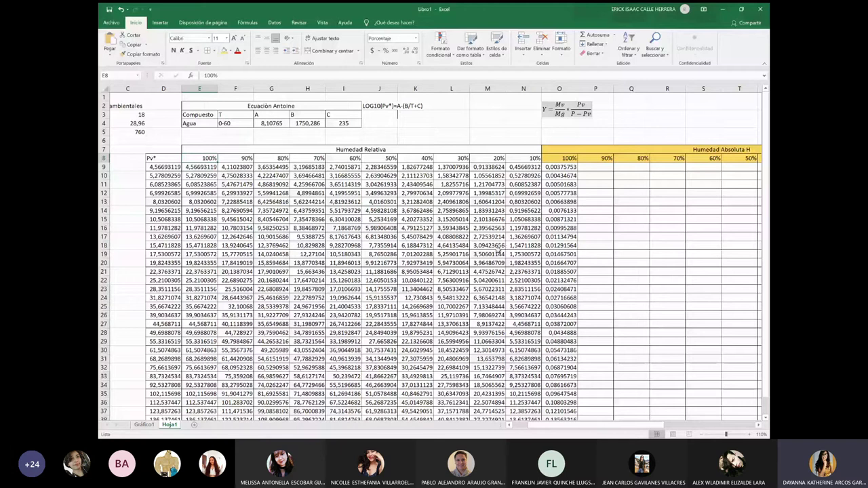
pyautogui.moveTo(595, 167); pyautogui.dragTo(591, 205)
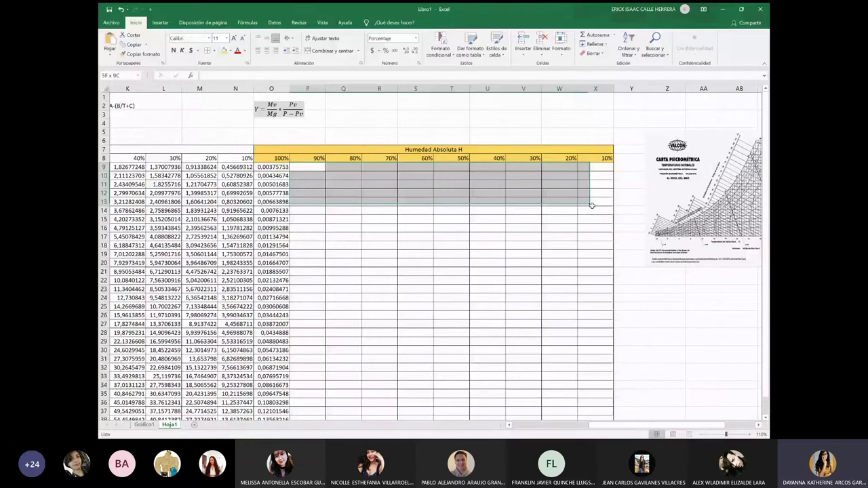
pyautogui.click(631, 393)
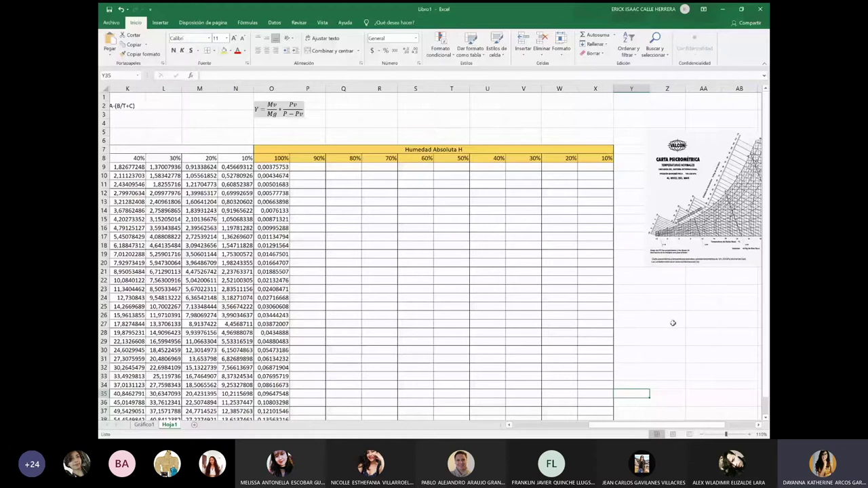
# Fill the "Humedad Relativa" heading and its percentage row, E7:N8, with a green background
pyautogui.hscroll(-8, 672, 322)
pyautogui.moveTo(199, 149); pyautogui.dragTo(523, 158)
pyautogui.click(230, 51)
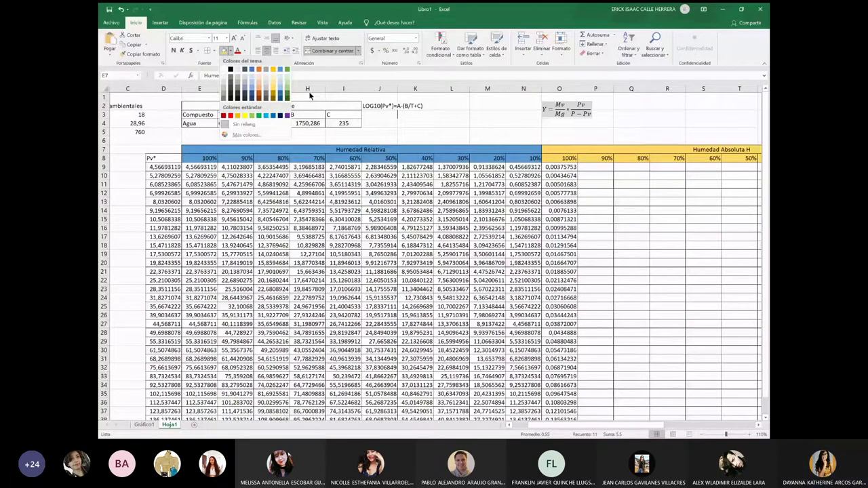
pyautogui.click(631, 271)
# Examine the VALCON psychrometric chart image up close, including its axes, scales and notes, and return to the humidity tables
pyautogui.moveTo(590, 425); pyautogui.dragTo(699, 422)
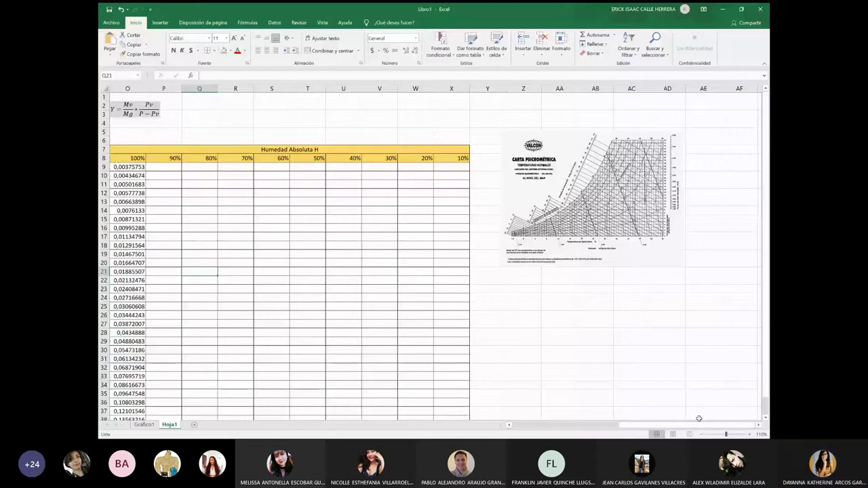
pyautogui.click(749, 435)
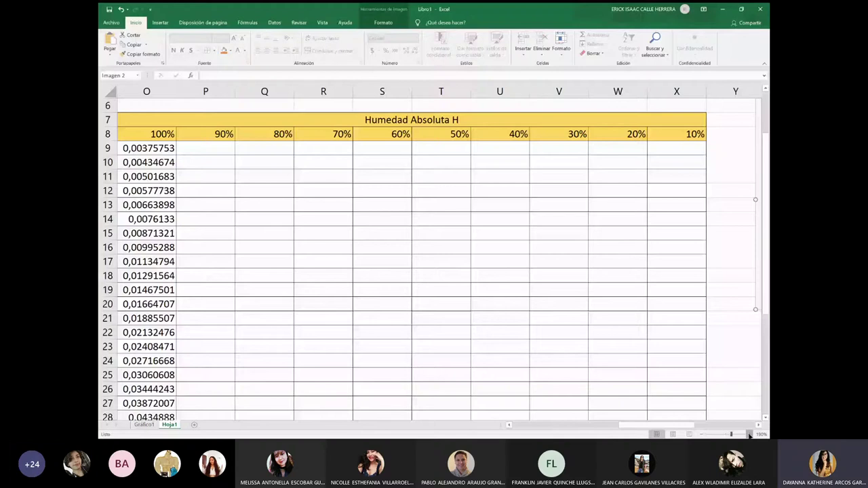
pyautogui.click(749, 434)
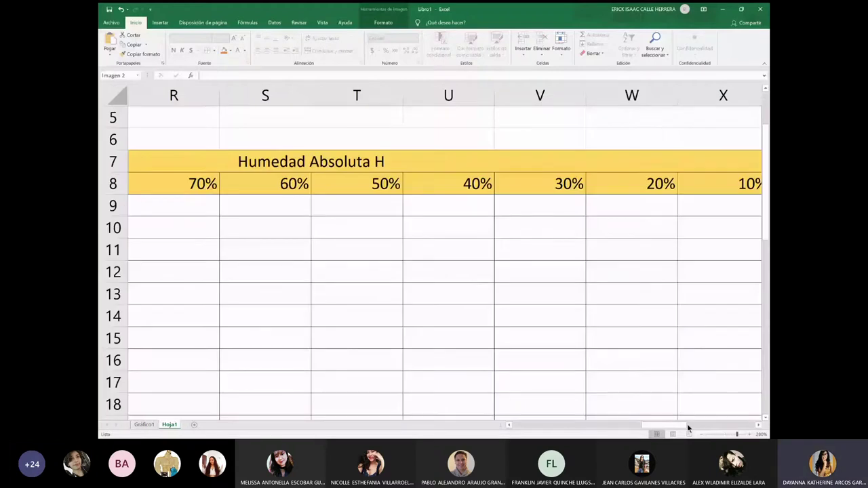
pyautogui.click(688, 426)
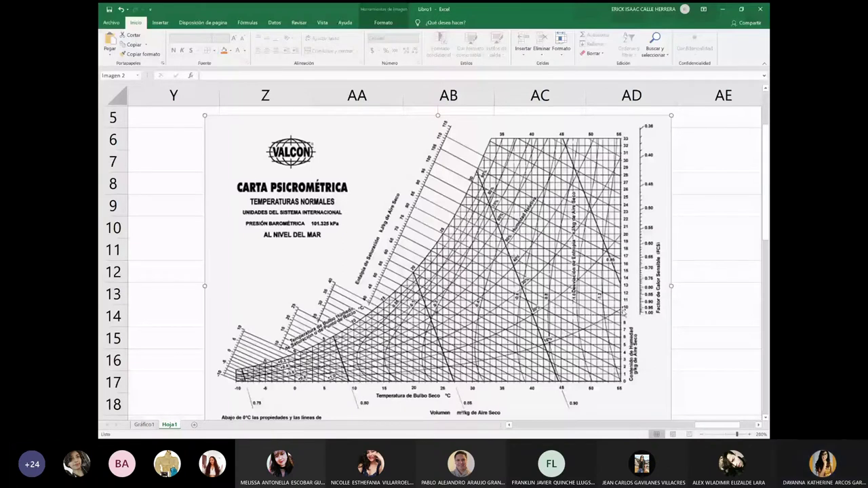
pyautogui.click(197, 187)
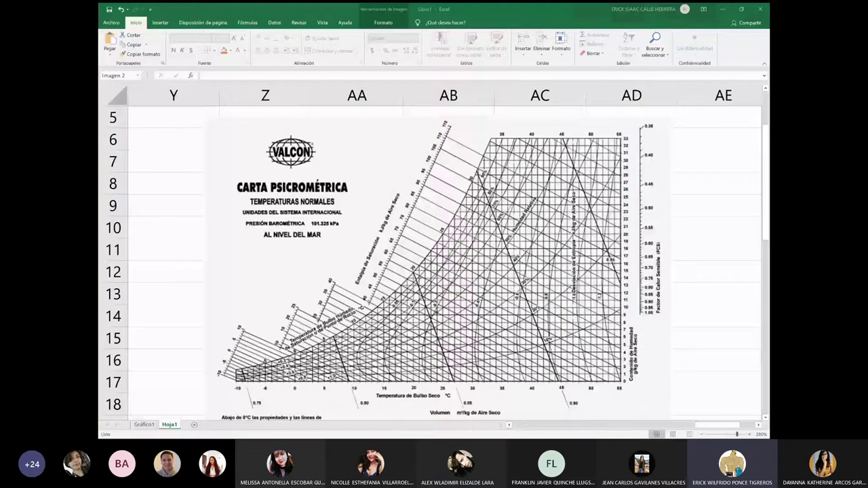
pyautogui.scroll(-1, 593, 290)
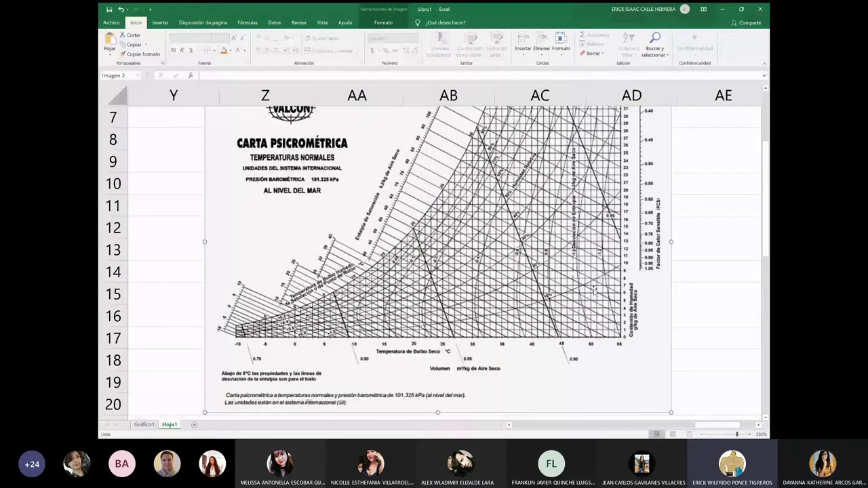
pyautogui.hscroll(-1, 702, 419)
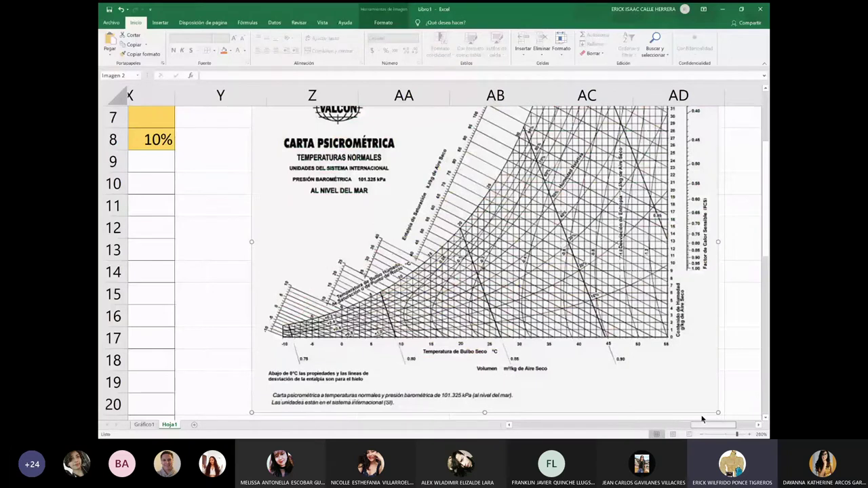
pyautogui.scroll(-5, 702, 419)
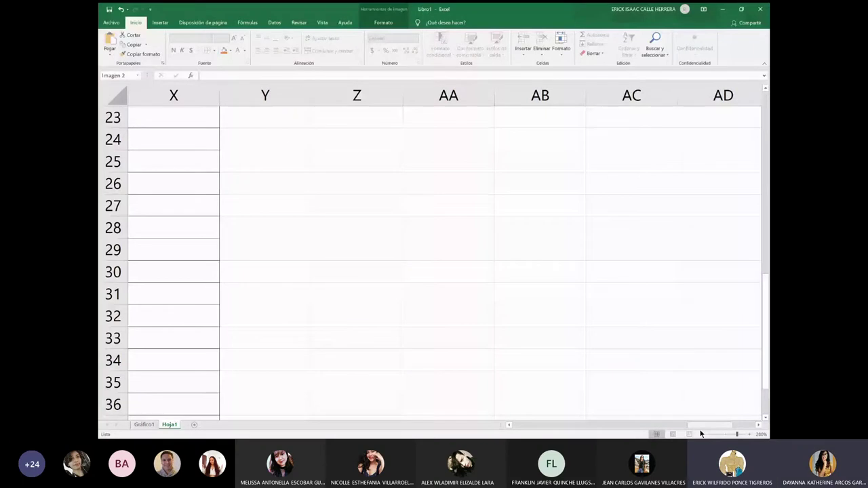
pyautogui.scroll(5, 701, 434)
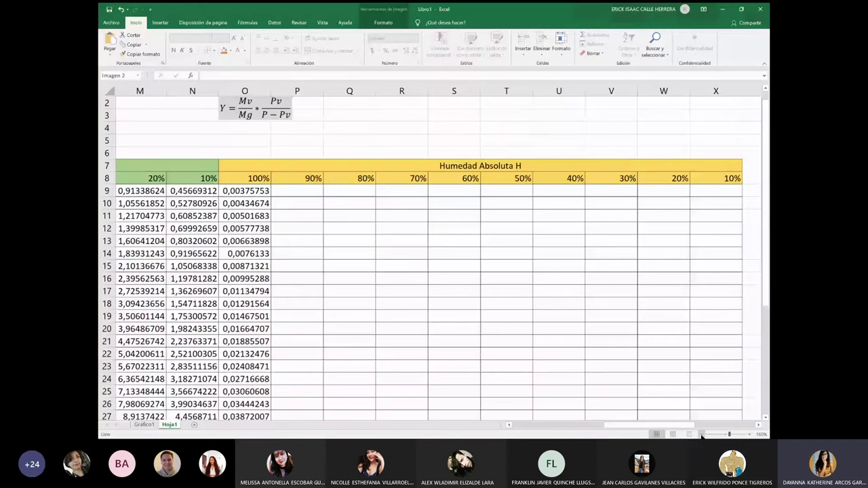
pyautogui.scroll(-4, 703, 434)
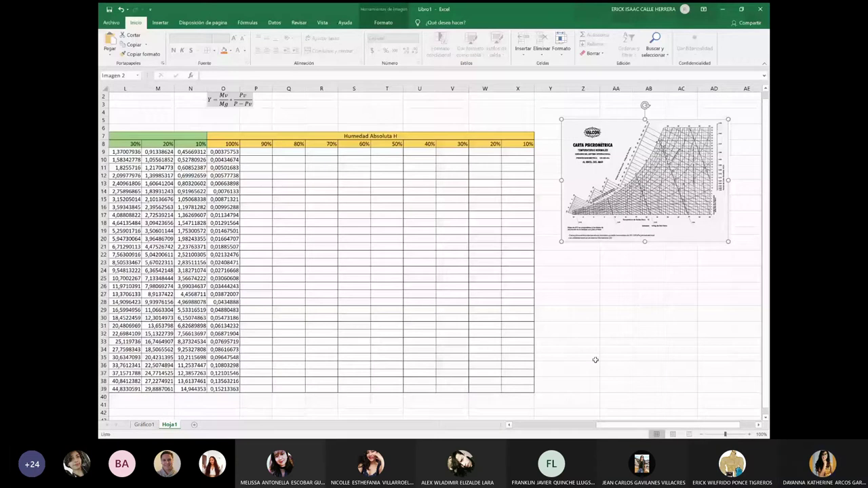
# Compare the plotted curves on the Gráfico1 sheet with the VALCON reference chart on Hoja1
pyautogui.hotkey('ctrl', 'pageup')
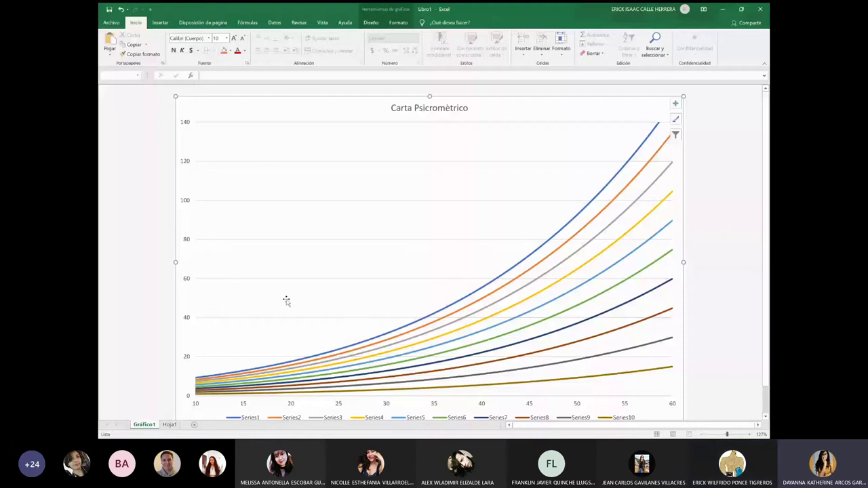
pyautogui.hotkey('ctrl', 'pagedown')
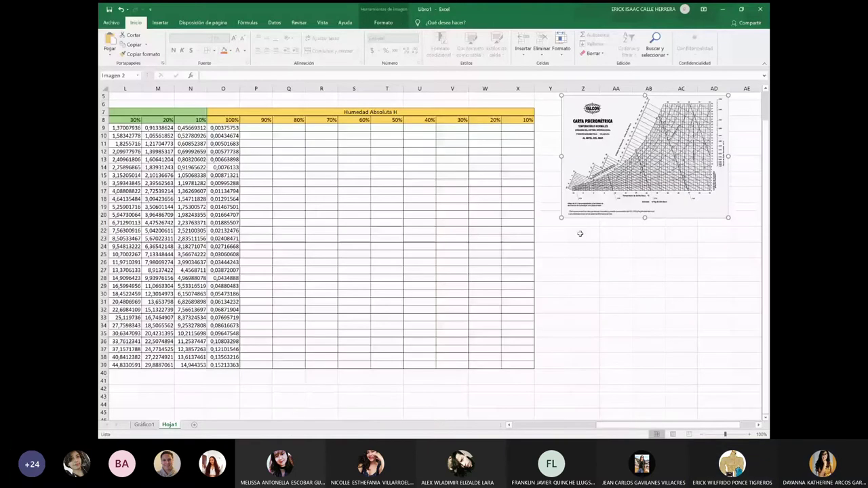
pyautogui.scroll(2, 579, 233)
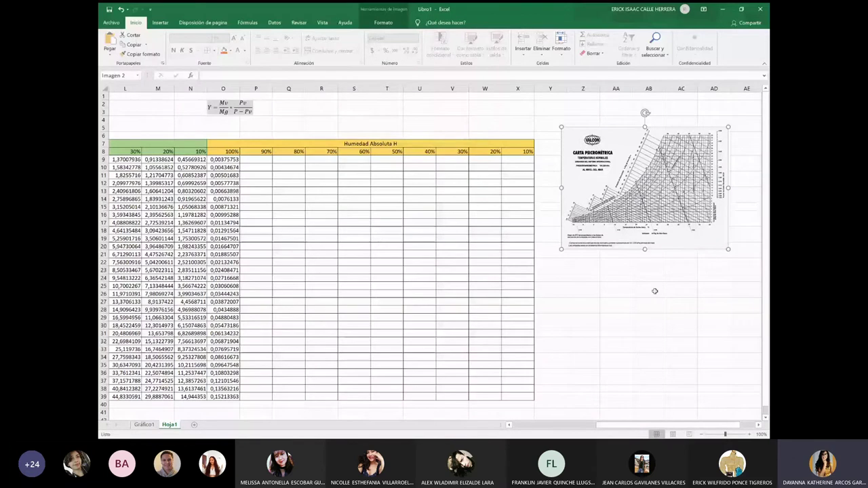
pyautogui.moveTo(643, 426); pyautogui.dragTo(651, 426)
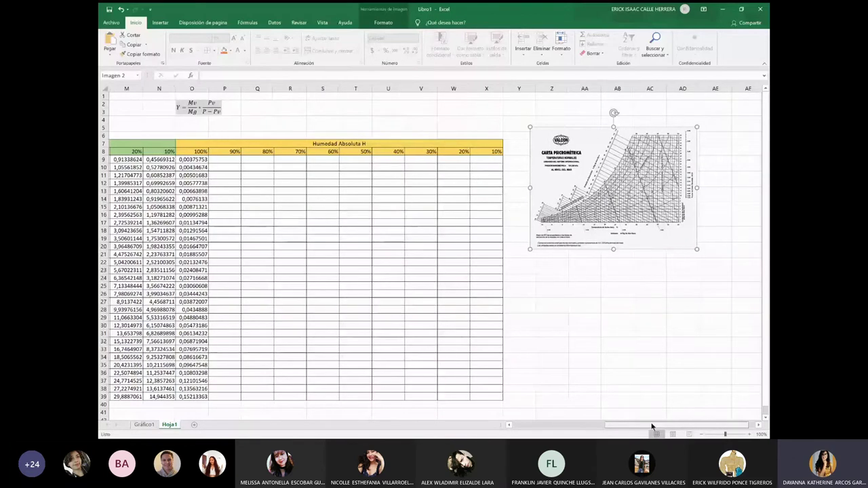
pyautogui.moveTo(651, 426); pyautogui.dragTo(667, 425)
pyautogui.scroll(8, 679, 426)
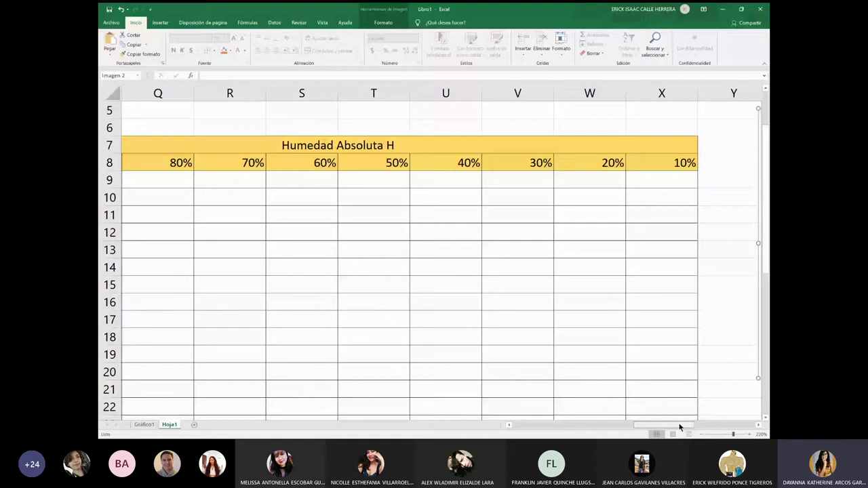
pyautogui.click(748, 434)
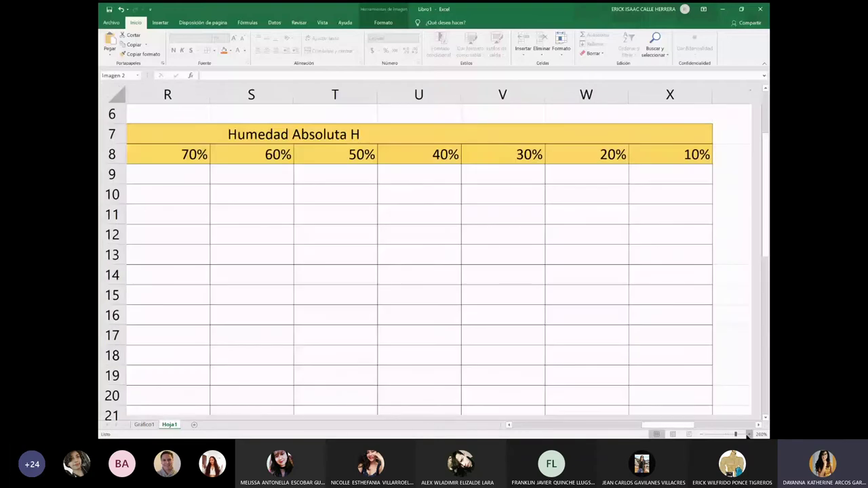
pyautogui.click(732, 424)
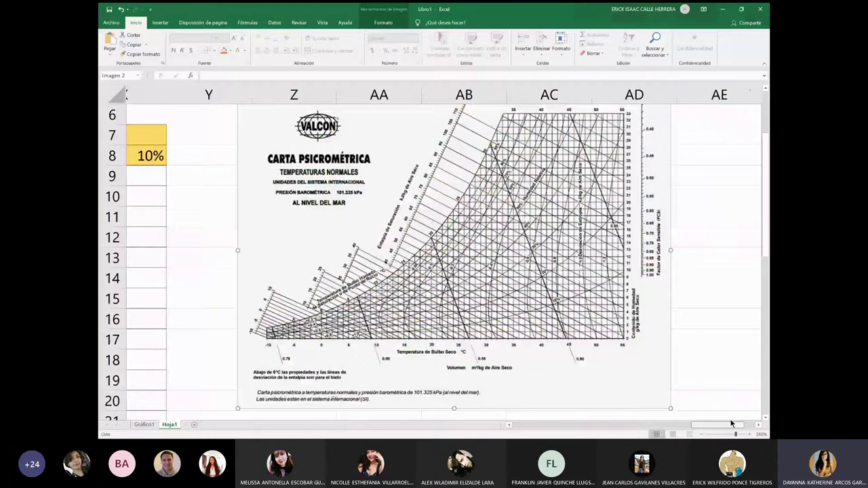
# Examine the VALCON chart's humidity curves, dry-bulb temperature axis, humidity content scale and bottom notes at about 310% zoom
pyautogui.click(664, 329)
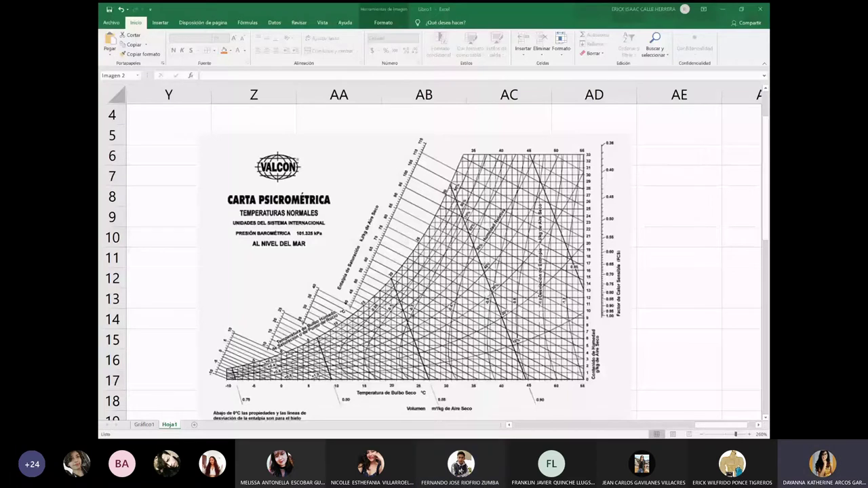
pyautogui.scroll(-1, 675, 270)
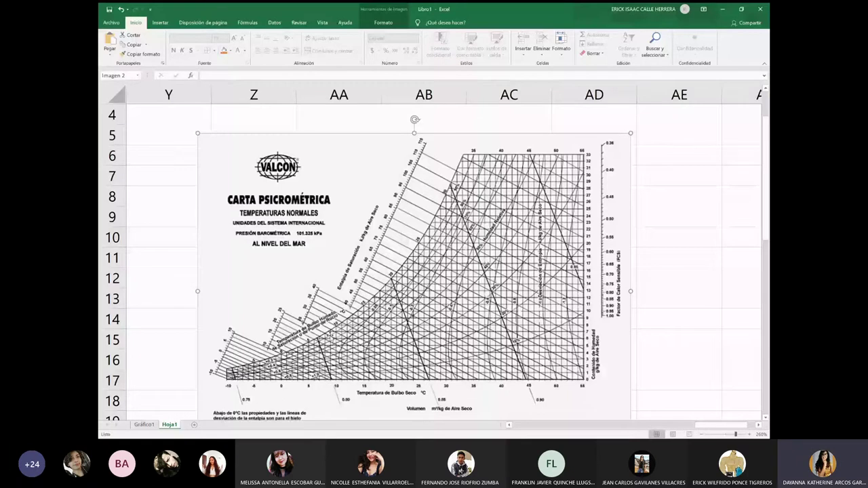
pyautogui.click(749, 436)
pyautogui.click(749, 435)
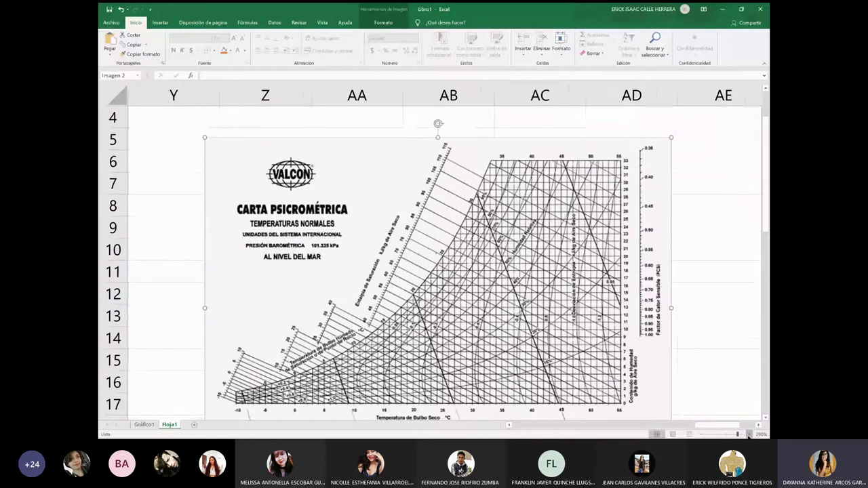
pyautogui.click(749, 436)
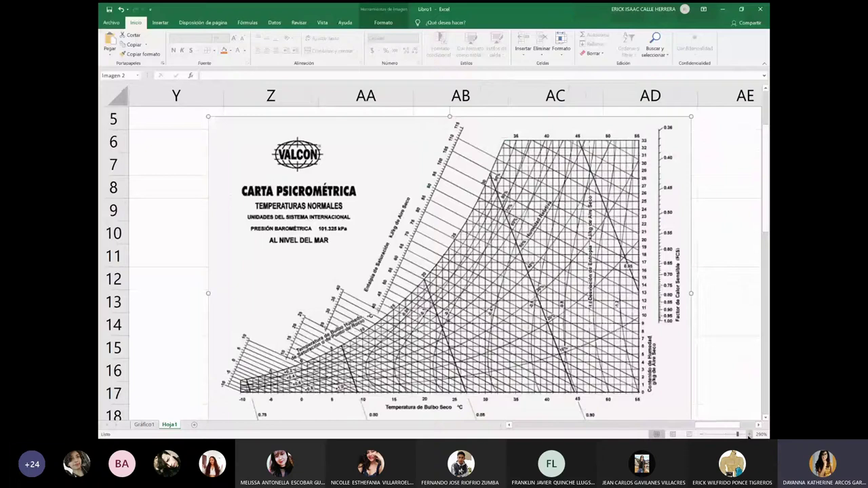
pyautogui.click(749, 435)
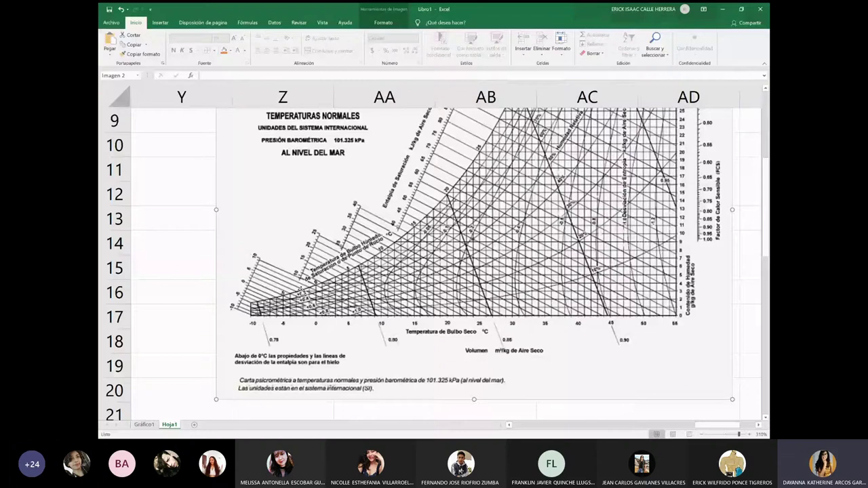
pyautogui.scroll(2, 515, 180)
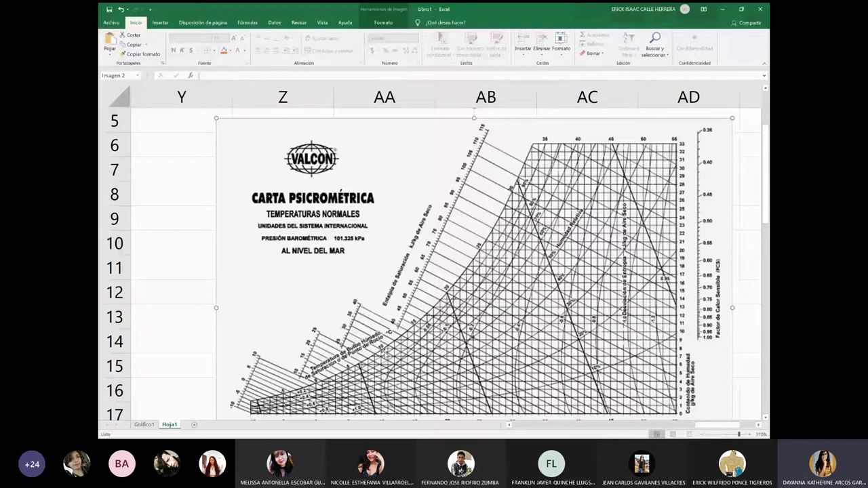
pyautogui.scroll(-2, 176, 401)
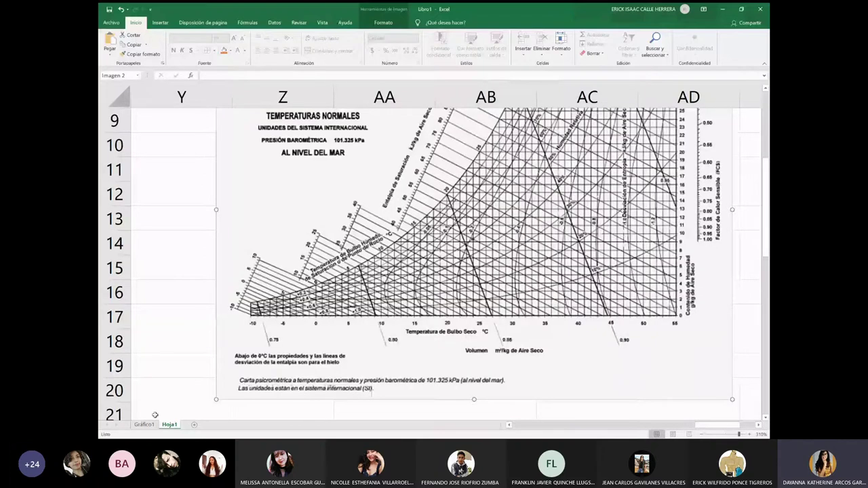
# Compare the Carta Psicrométrica curves on the Gráfico1 sheet with the VALCON chart's humidity curves and scales on Hoja1
pyautogui.click(143, 424)
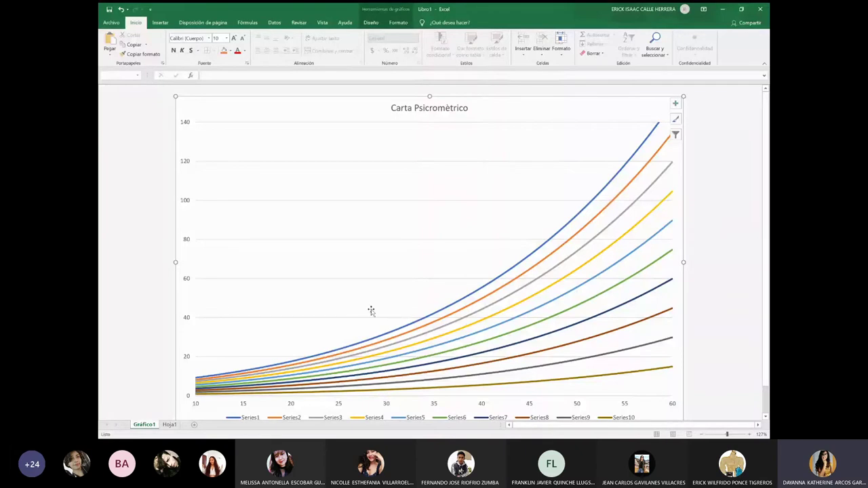
pyautogui.click(169, 424)
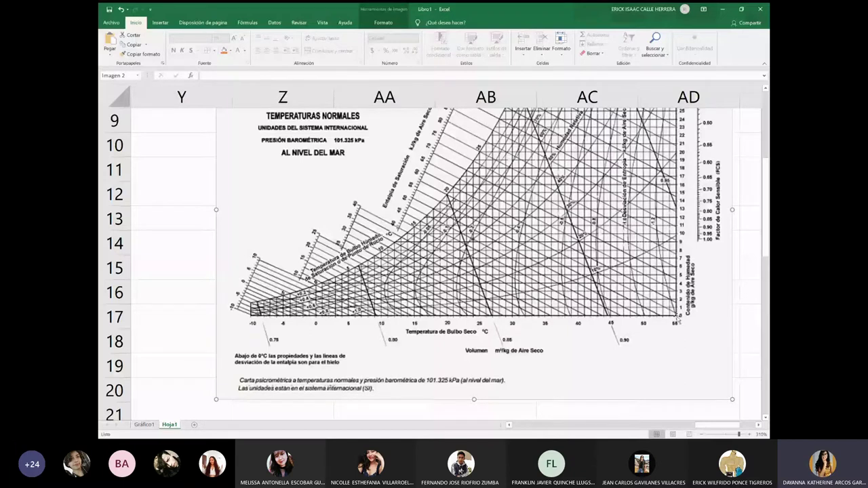
pyautogui.scroll(2, 564, 266)
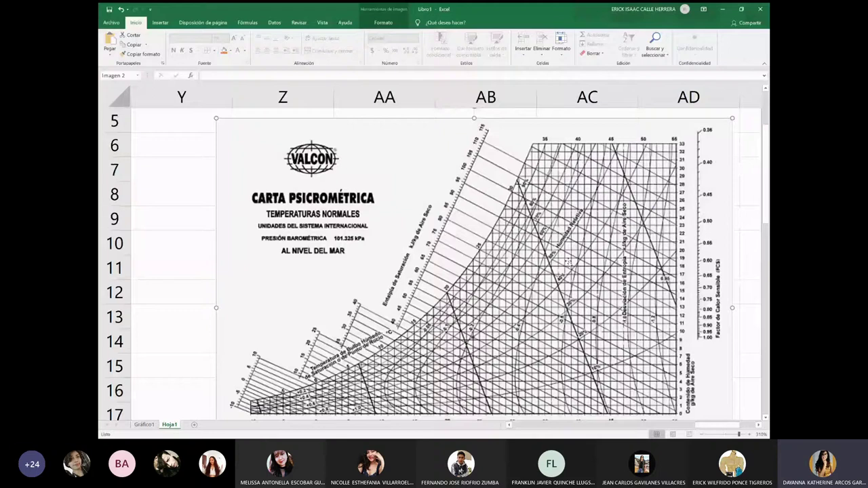
pyautogui.scroll(-2, 568, 264)
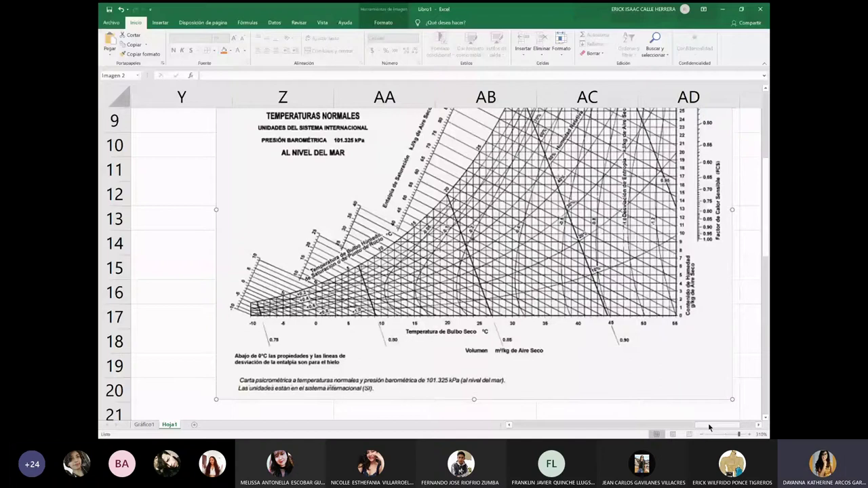
# Move the VALCON chart image below the humidity tables, to about row 41, clearing the columns beside the Humedad Absoluta table
pyautogui.moveTo(709, 427); pyautogui.dragTo(682, 428)
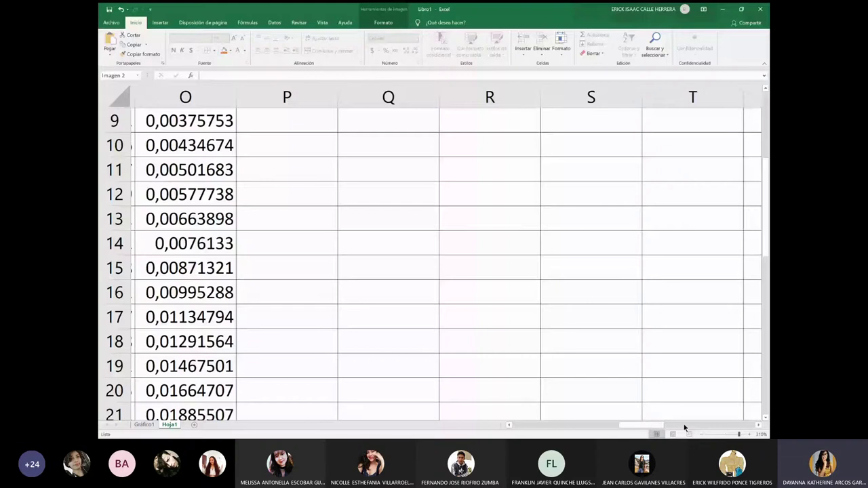
pyautogui.scroll(-6, 698, 432)
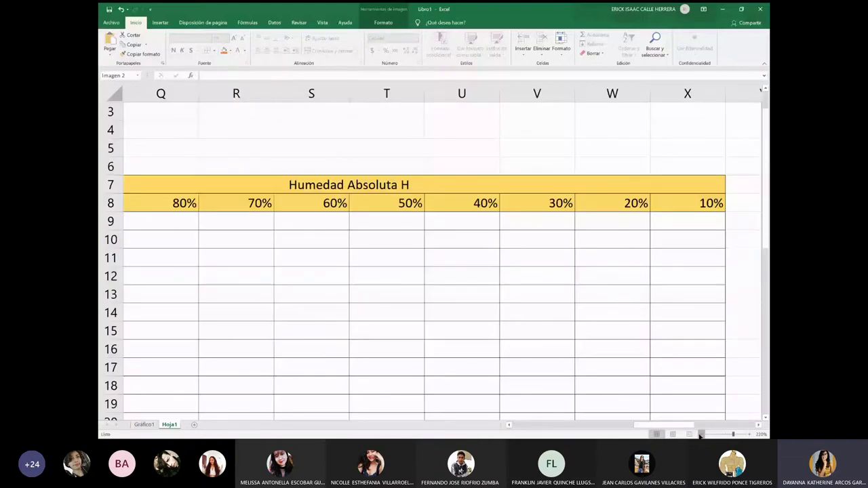
pyautogui.scroll(-7, 700, 436)
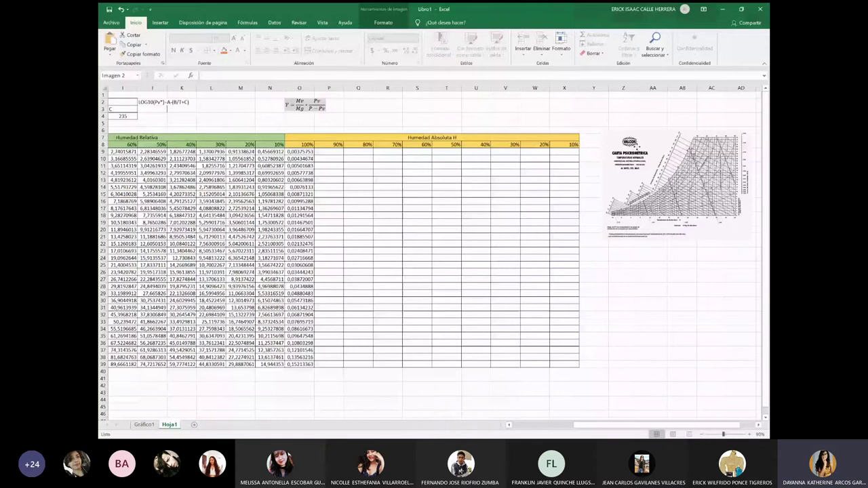
pyautogui.moveTo(635, 146); pyautogui.dragTo(623, 391)
# Enter the heading "Línea de enfriamiento adiabático" in cell Y7, beside the Humedad Absoluta table
pyautogui.click(593, 137)
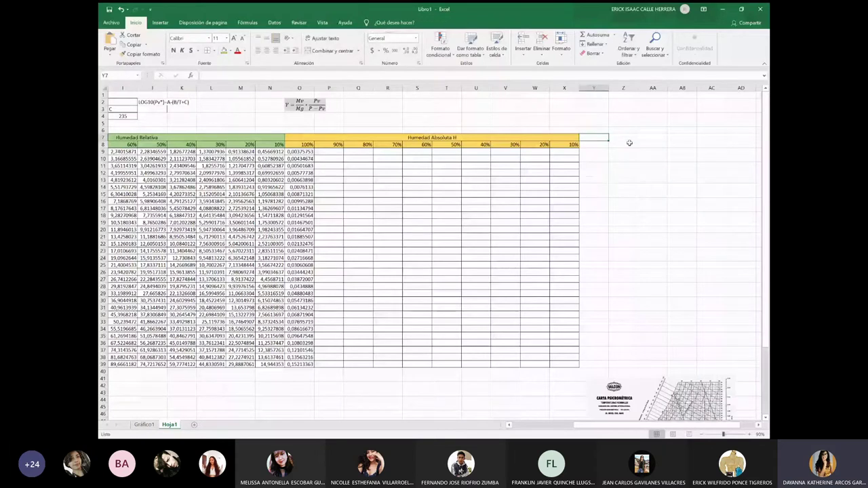
pyautogui.write('Lines')
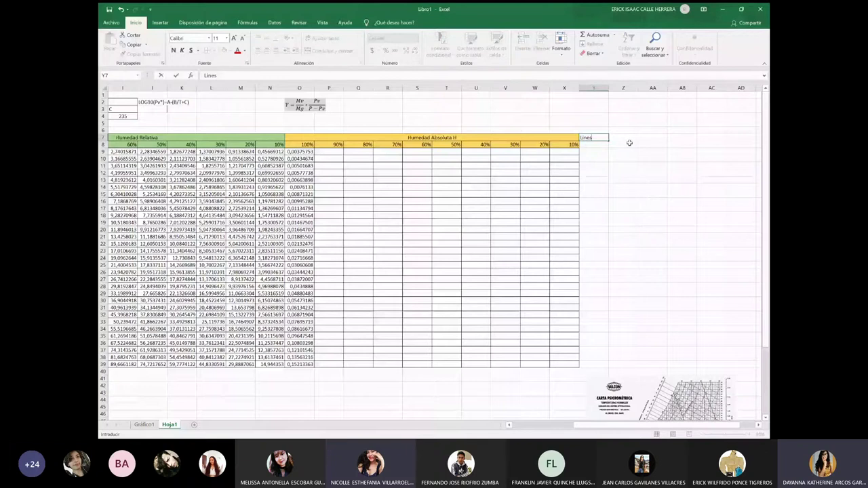
pyautogui.write(' de enfriamiento adiabático')
pyautogui.press('Return')
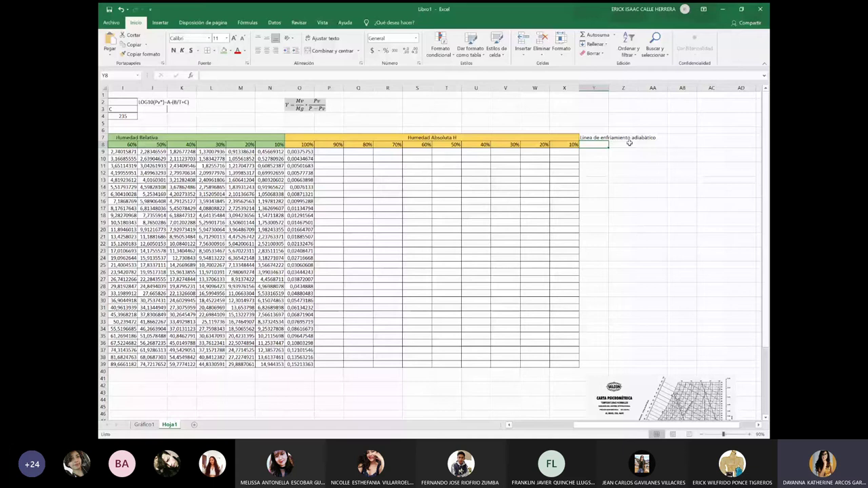
# Review the absolute humidity formula in O9 and the adiabatic cooling line heading in Y7
pyautogui.click(499, 344)
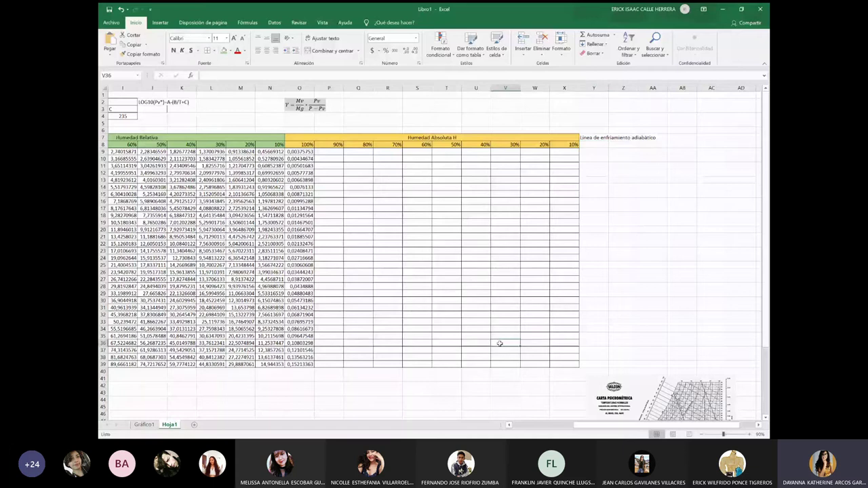
pyautogui.click(299, 152)
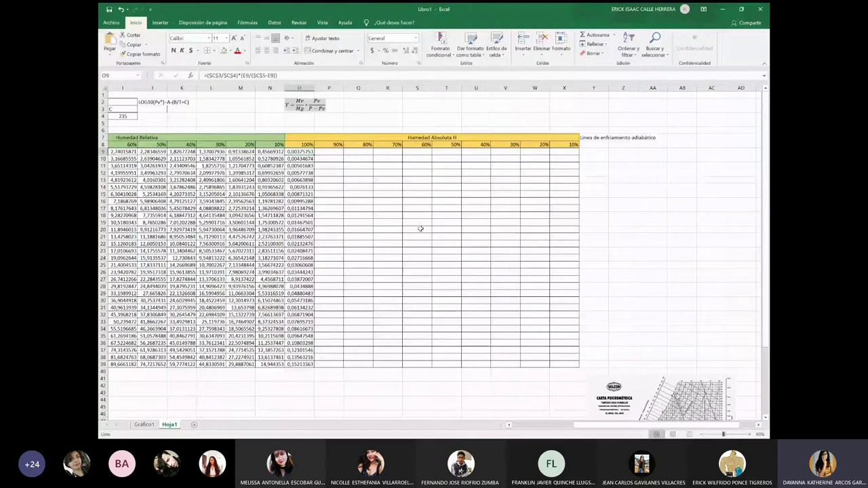
pyautogui.moveTo(535, 256); pyautogui.dragTo(616, 300)
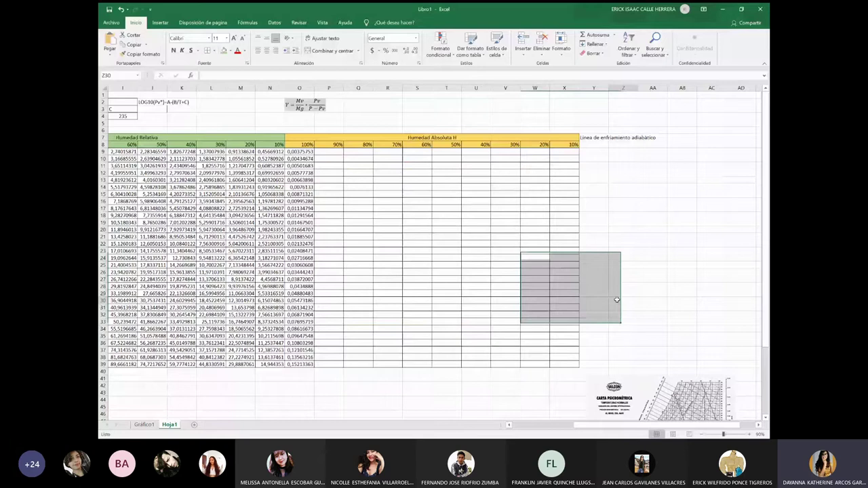
pyautogui.click(616, 300)
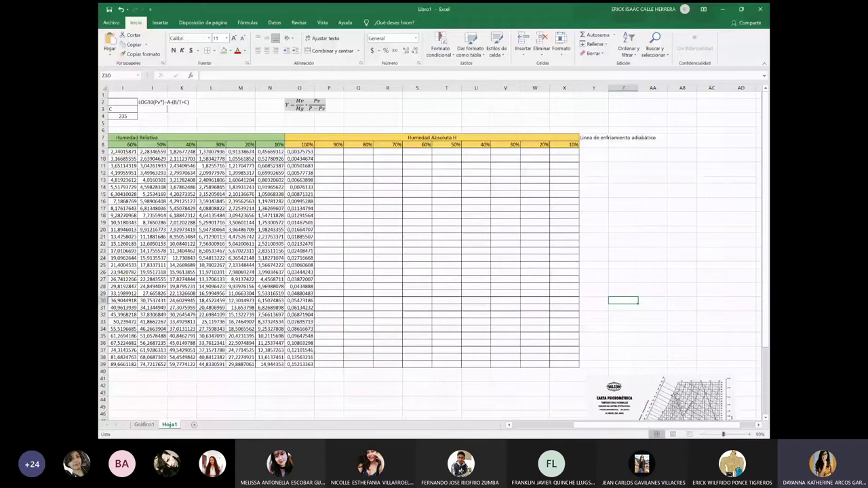
pyautogui.click(593, 138)
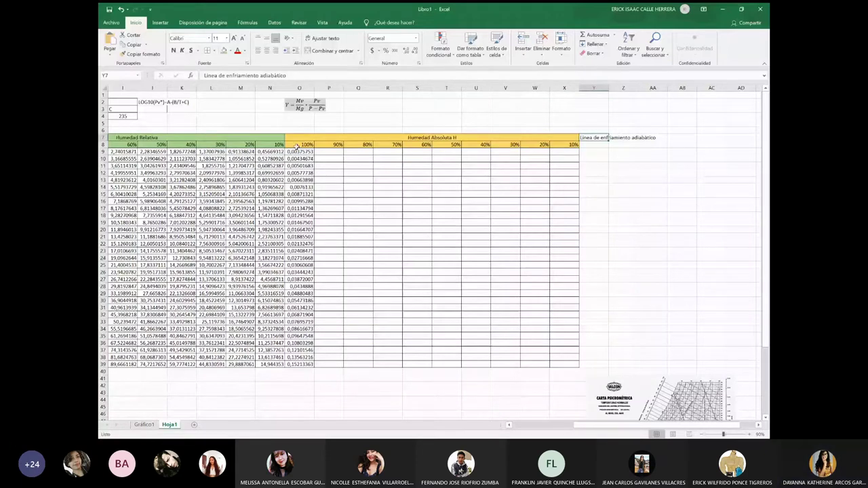
pyautogui.click(301, 152)
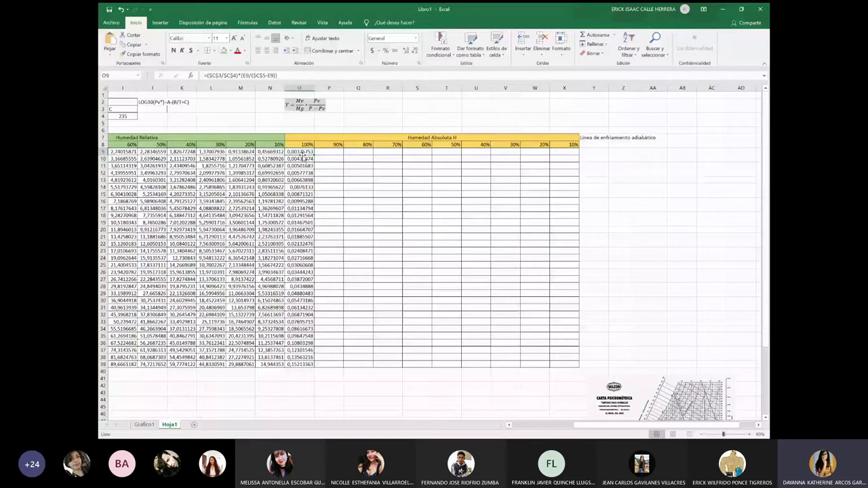
pyautogui.click(321, 152)
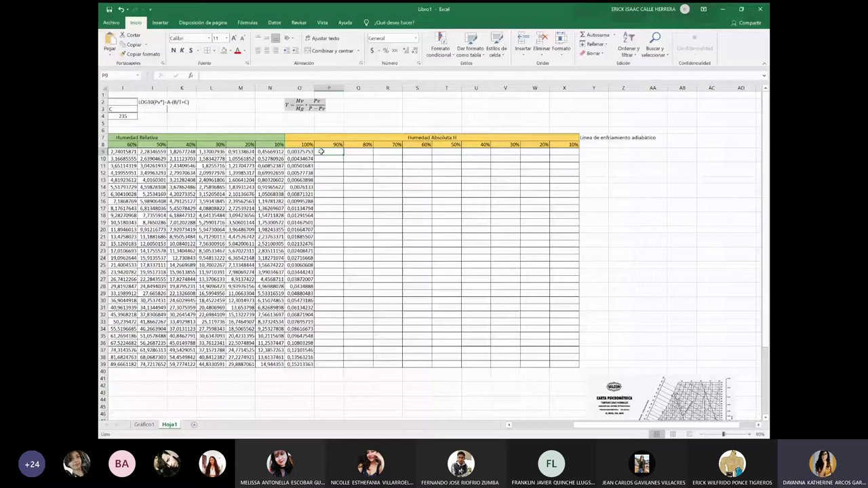
pyautogui.press('Left')
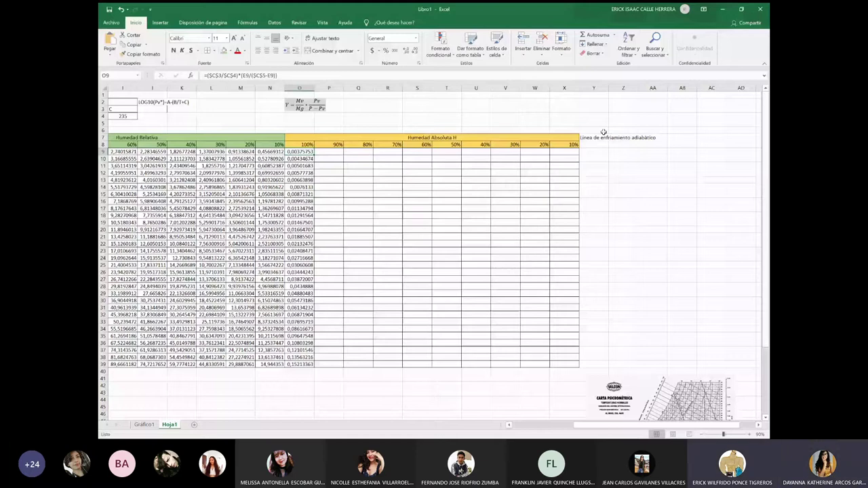
# Enter the column label "T" in cell Y8 under the adiabatic cooling line heading
pyautogui.click(602, 137)
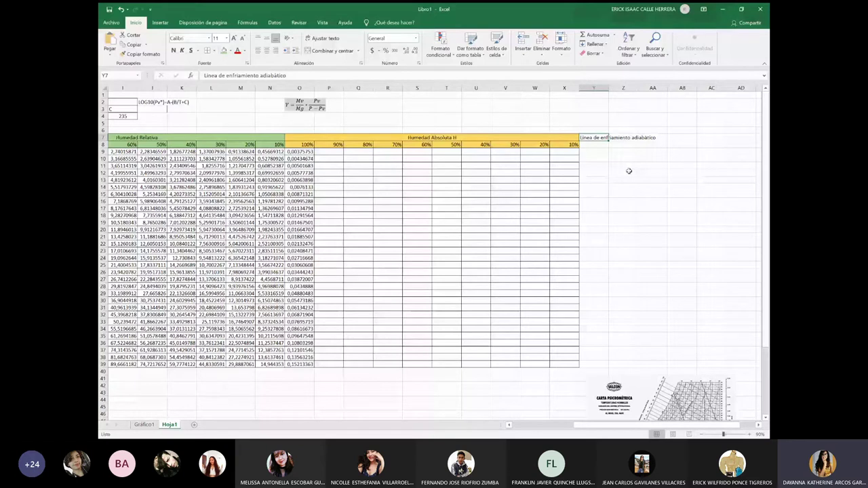
pyautogui.press('Return')
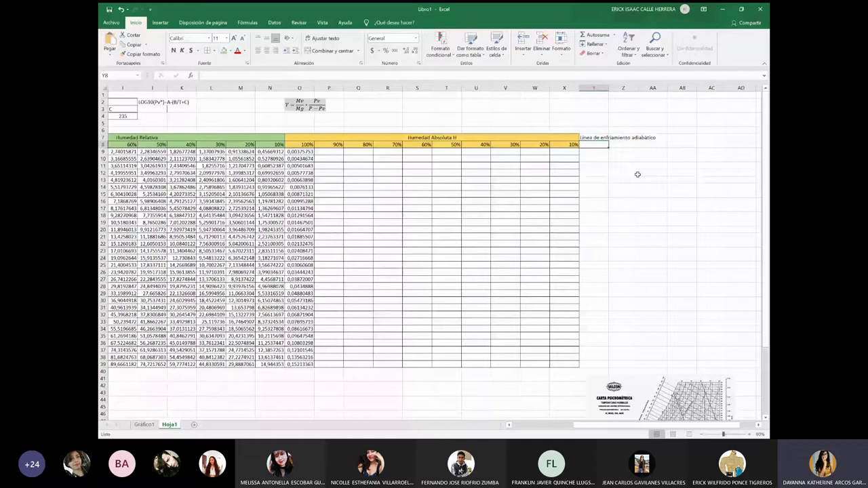
pyautogui.write('T')
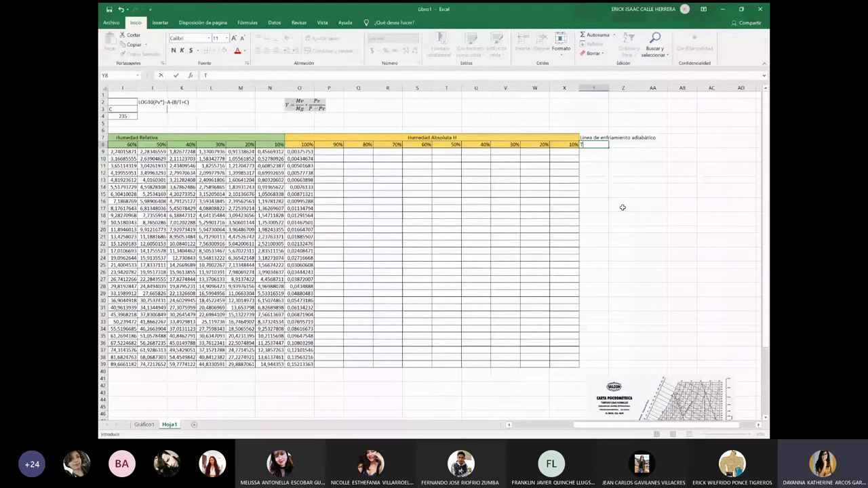
pyautogui.press('Return')
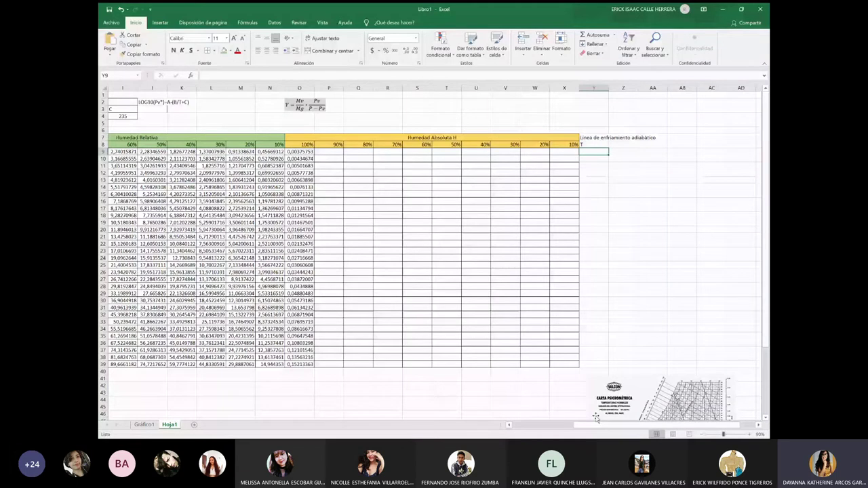
# Copy the temperature values from B9:B39 into Y9:Y39 and center the T label in Y8
pyautogui.moveTo(589, 424); pyautogui.dragTo(515, 424)
pyautogui.moveTo(152, 152); pyautogui.dragTo(154, 376)
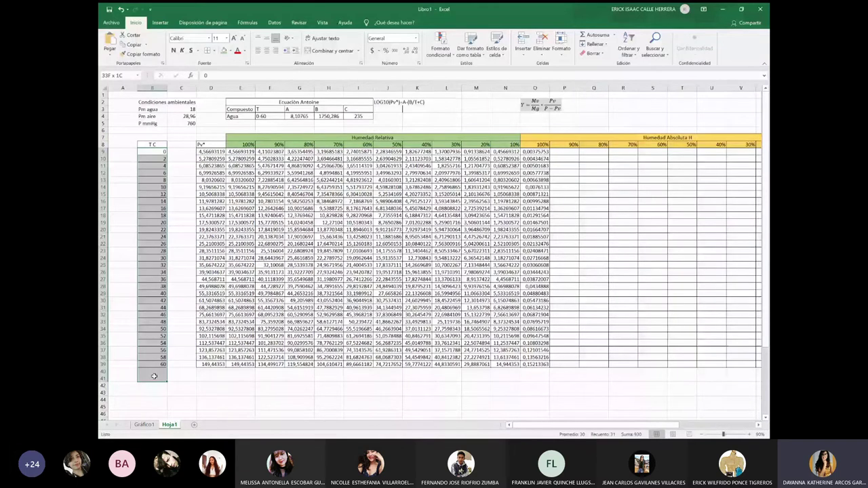
pyautogui.moveTo(154, 376); pyautogui.dragTo(154, 366)
pyautogui.hotkey('ctrl', 'c')
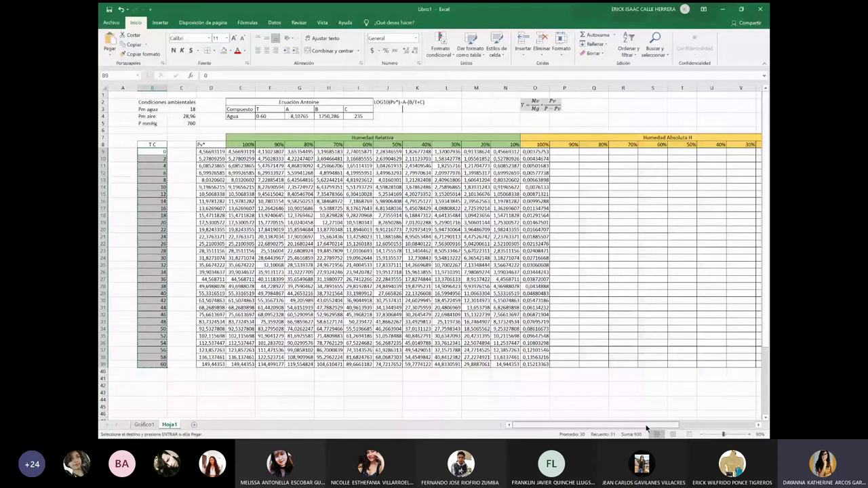
pyautogui.moveTo(646, 424); pyautogui.dragTo(709, 424)
pyautogui.click(594, 151)
pyautogui.hotkey('ctrl', 'v')
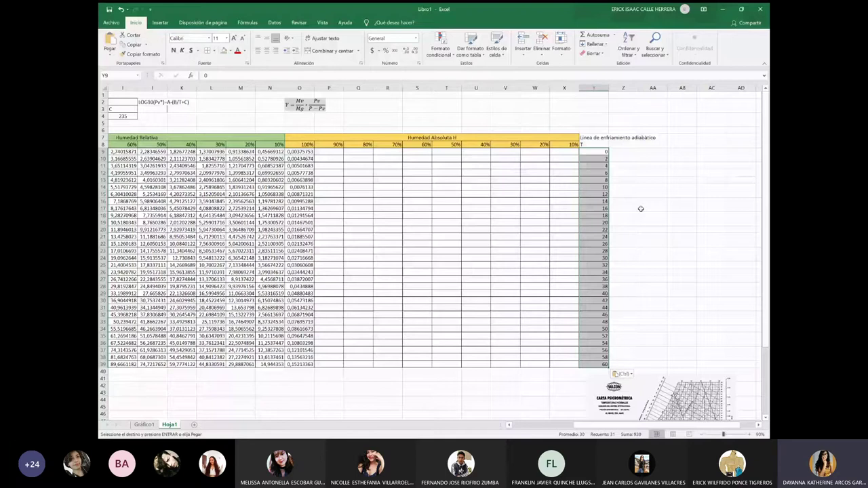
pyautogui.click(647, 222)
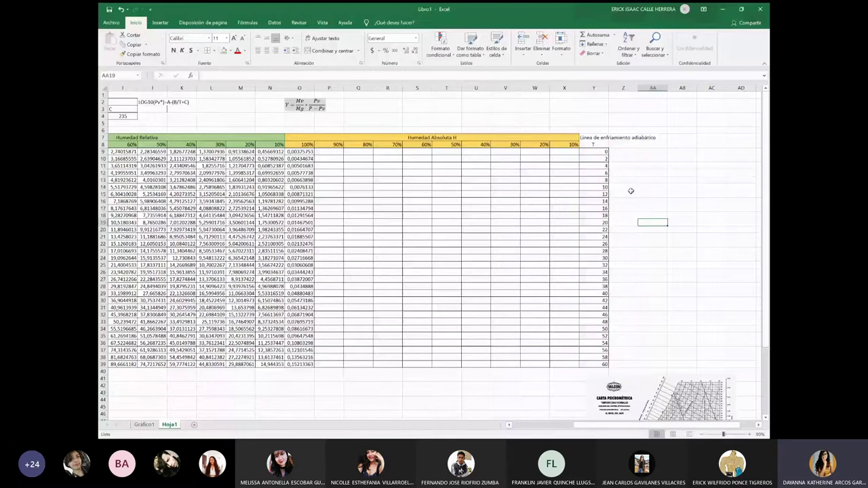
pyautogui.click(605, 144)
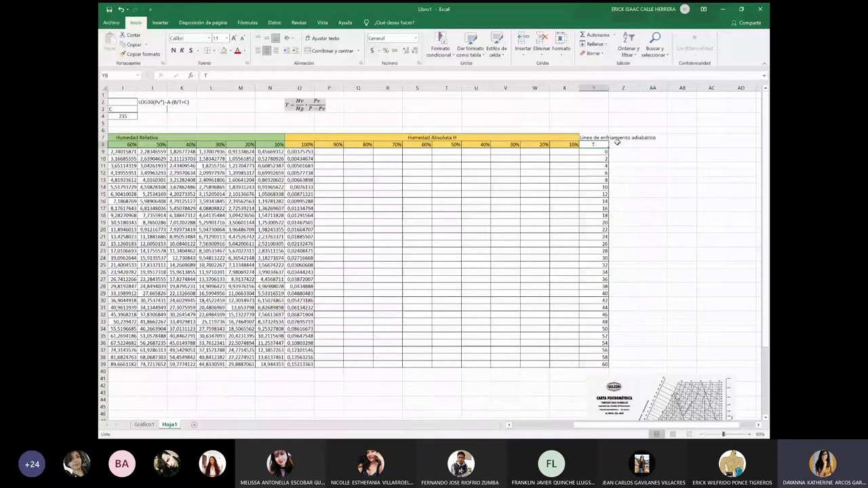
# Insert the Greek small letter lambda (λ) symbol in cell Z8 as the column label and center it
pyautogui.click(617, 143)
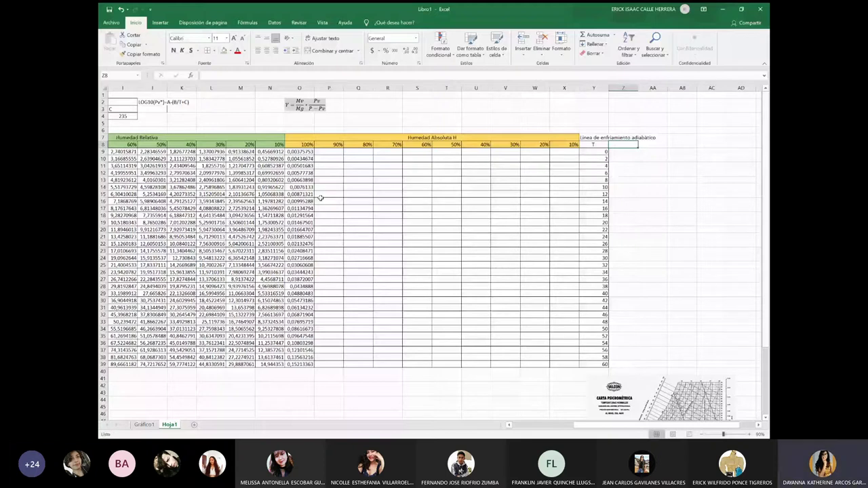
pyautogui.click(160, 23)
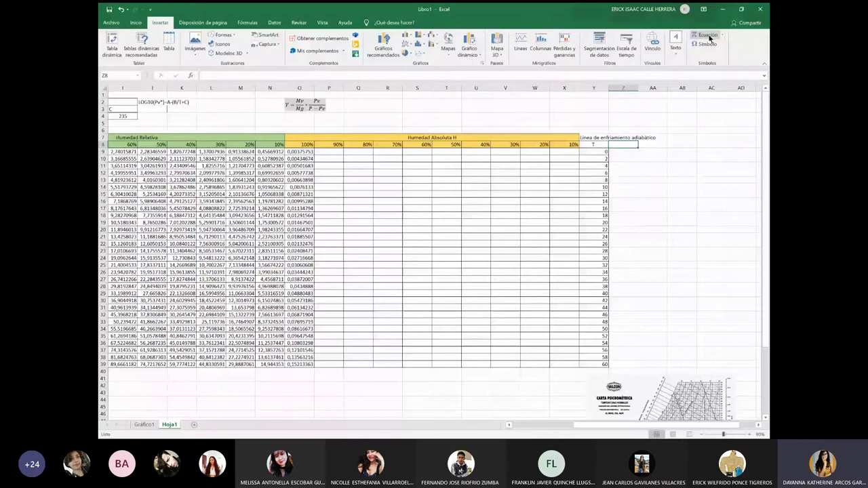
pyautogui.click(707, 42)
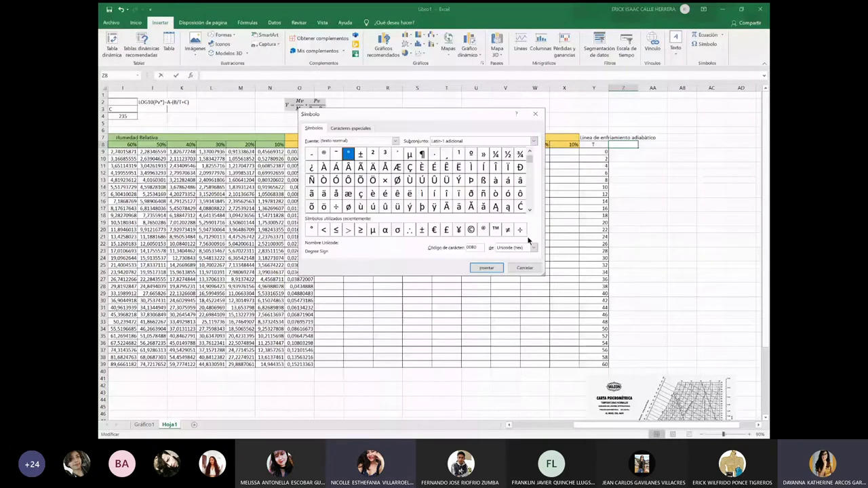
pyautogui.scroll(-7, 530, 211)
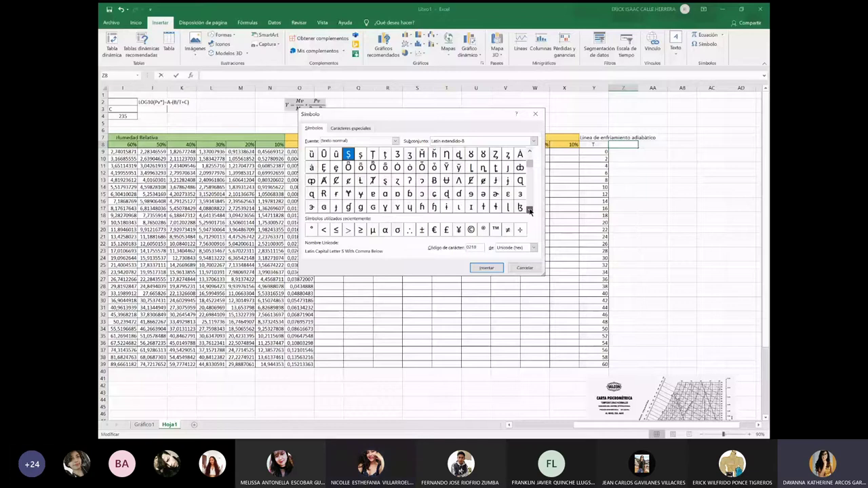
pyautogui.click(529, 209)
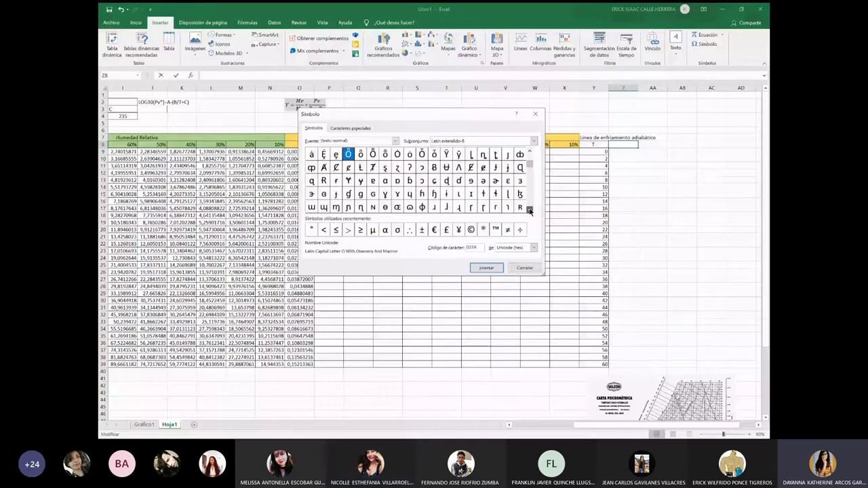
pyautogui.scroll(-4, 529, 211)
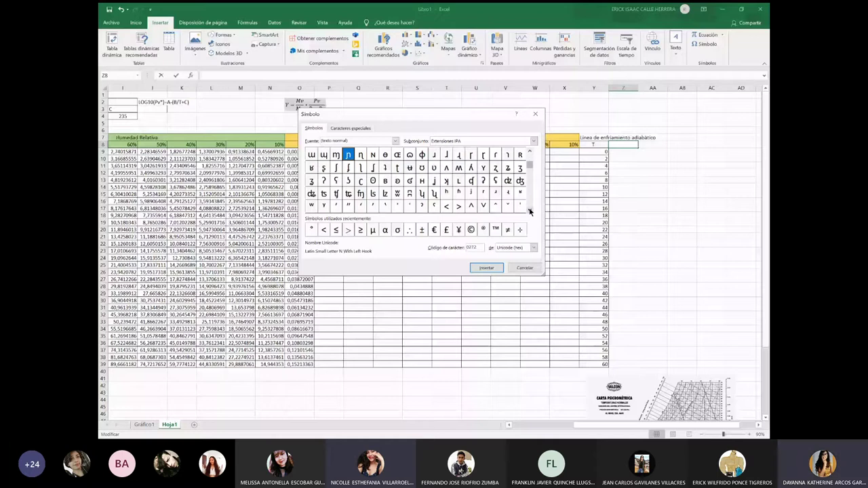
pyautogui.scroll(-5, 530, 211)
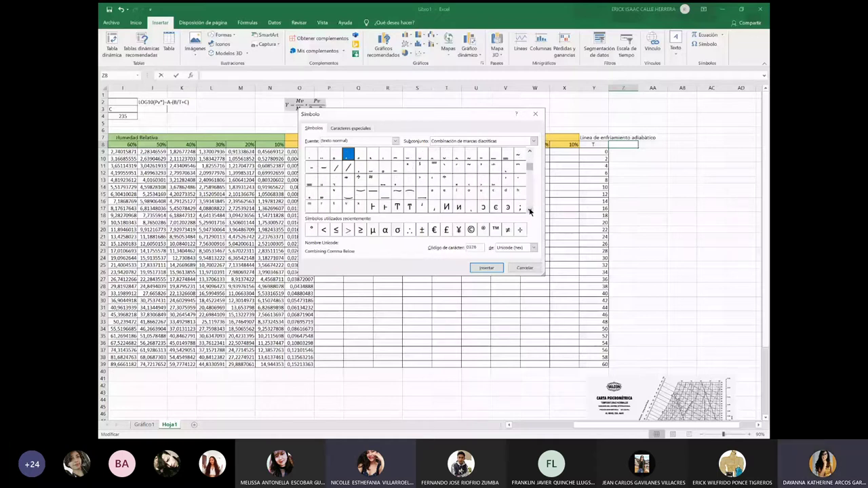
pyautogui.click(529, 210)
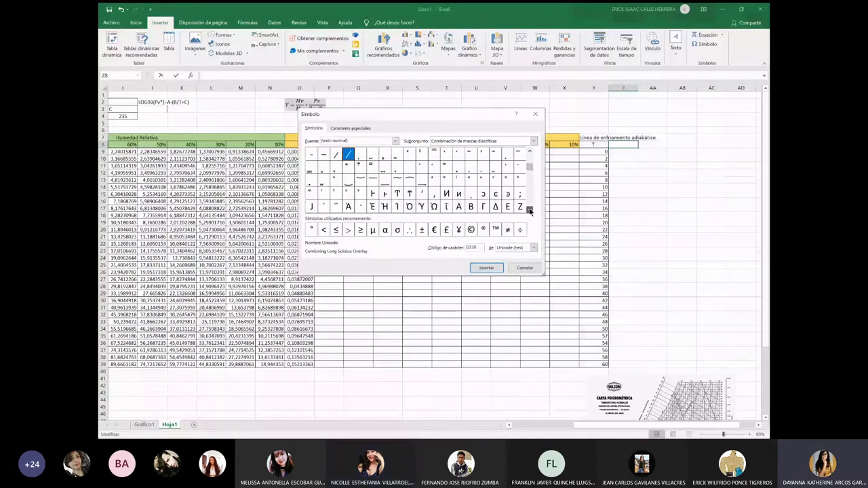
pyautogui.scroll(-1, 529, 211)
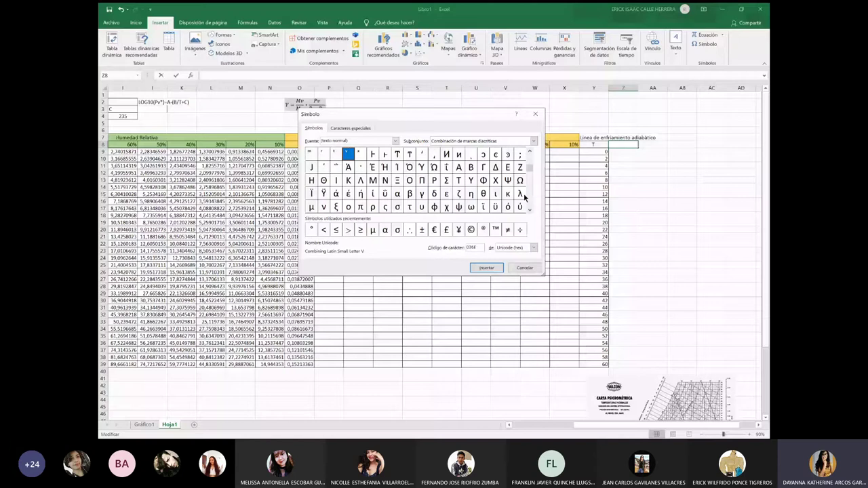
pyautogui.doubleClick(522, 193)
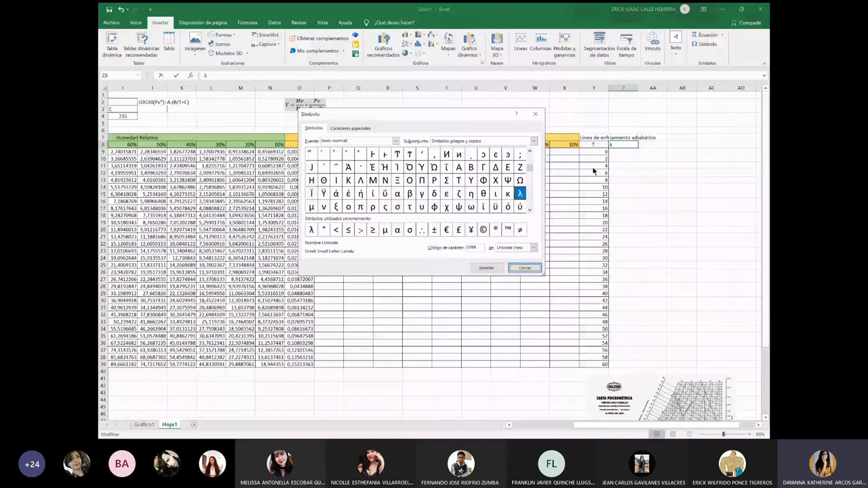
pyautogui.press('Escape')
# Fill Z9:Z39 with λ values using =0,4257*(Y9)+597,12 and clear the extra values in Z40:Z41
pyautogui.click(627, 152)
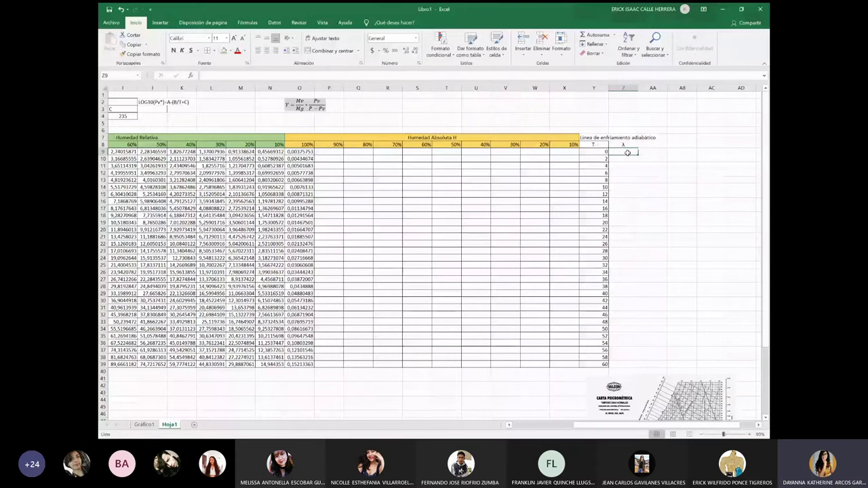
pyautogui.click(582, 422)
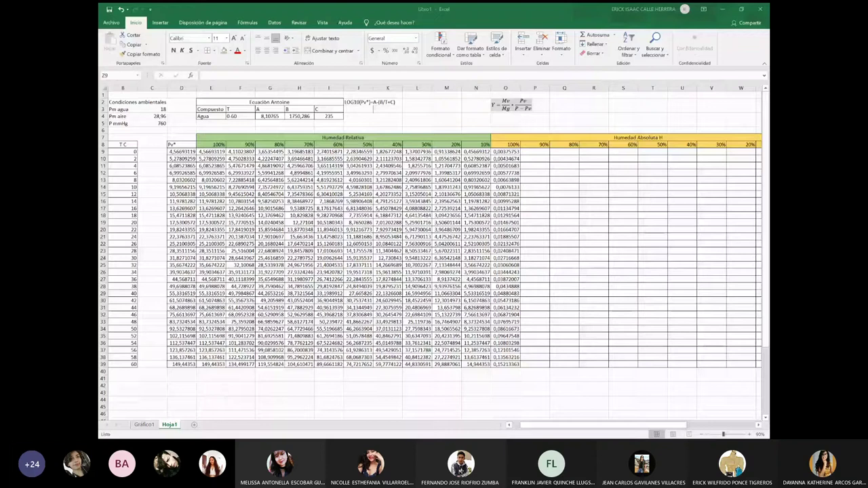
pyautogui.hotkey('ctrl', 'c')
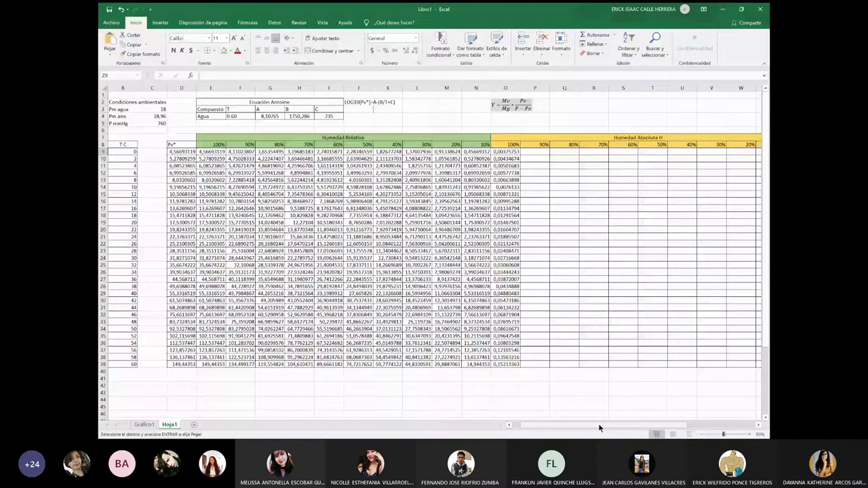
pyautogui.hscroll(5, 613, 183)
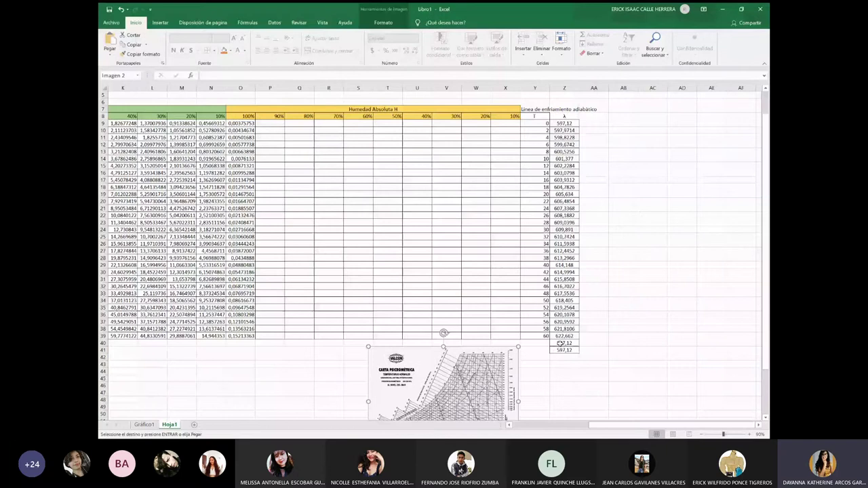
pyautogui.press('Escape')
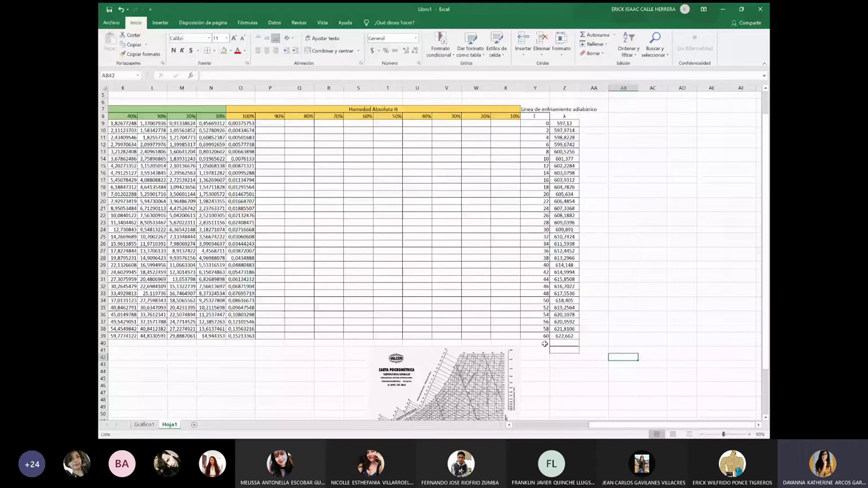
# Remove all cell borders from the range Y40:AB43 below the adiabatic cooling line table
pyautogui.moveTo(544, 344); pyautogui.dragTo(623, 364)
pyautogui.click(213, 50)
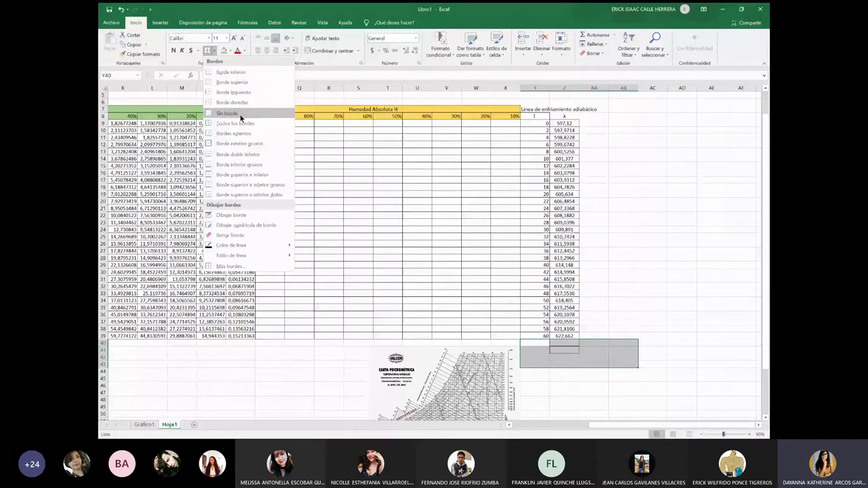
pyautogui.click(240, 114)
pyautogui.click(623, 335)
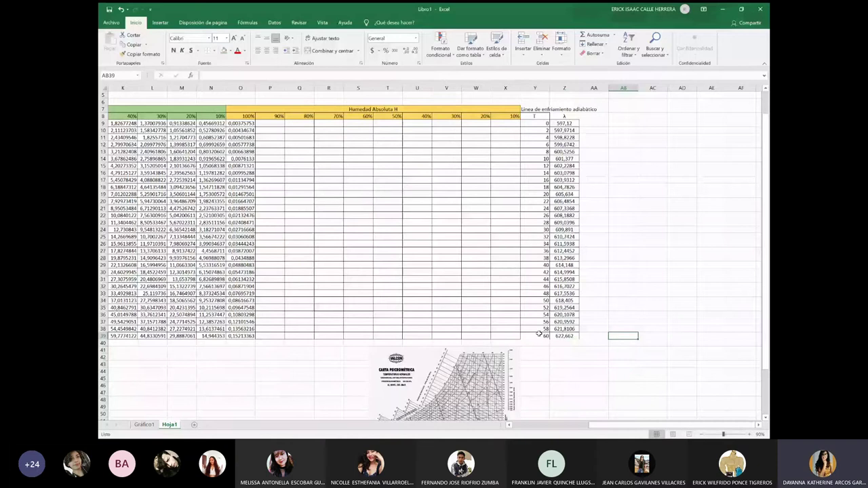
pyautogui.moveTo(539, 334); pyautogui.dragTo(564, 336)
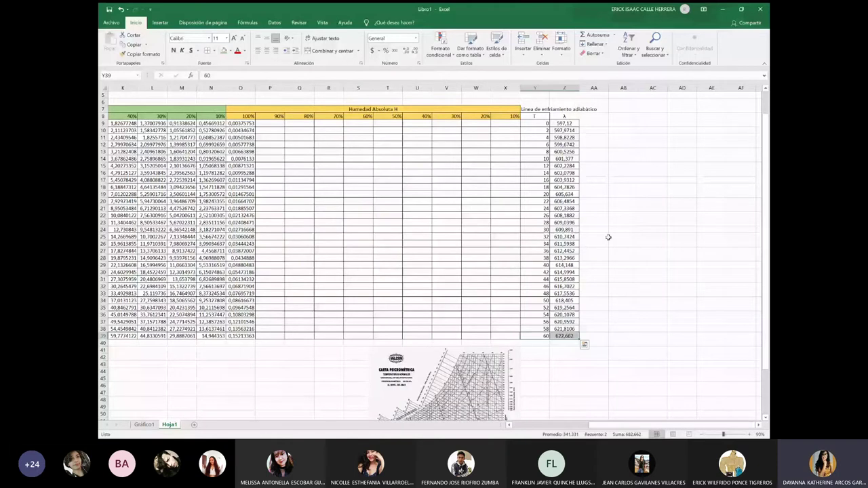
# Review the λ formula in Z9 and copy the T and λ columns, Y8:Z39
pyautogui.hscroll(-5, 571, 416)
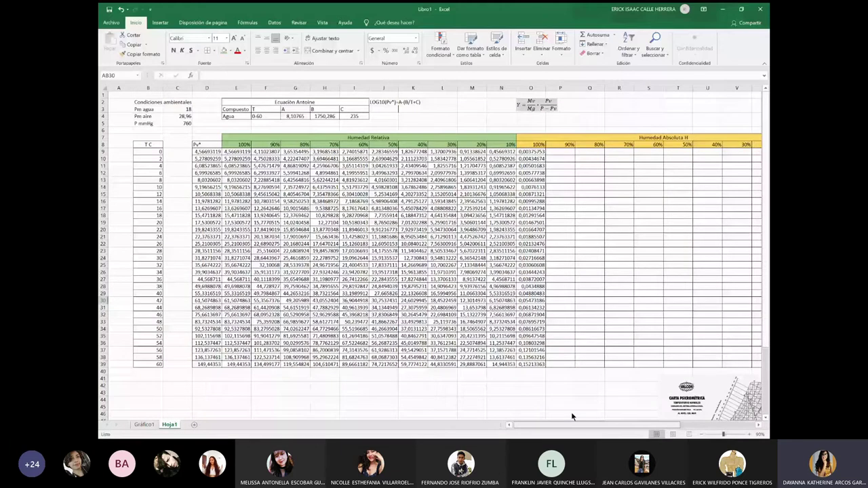
pyautogui.hscroll(3, 571, 411)
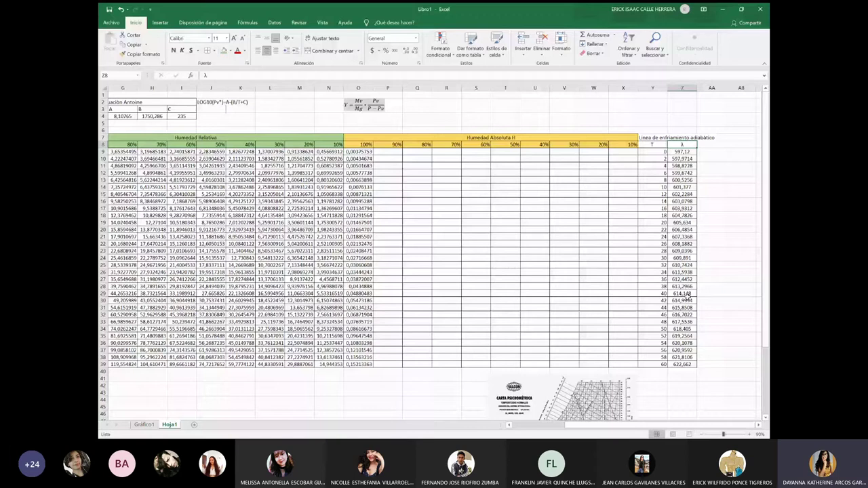
pyautogui.click(685, 152)
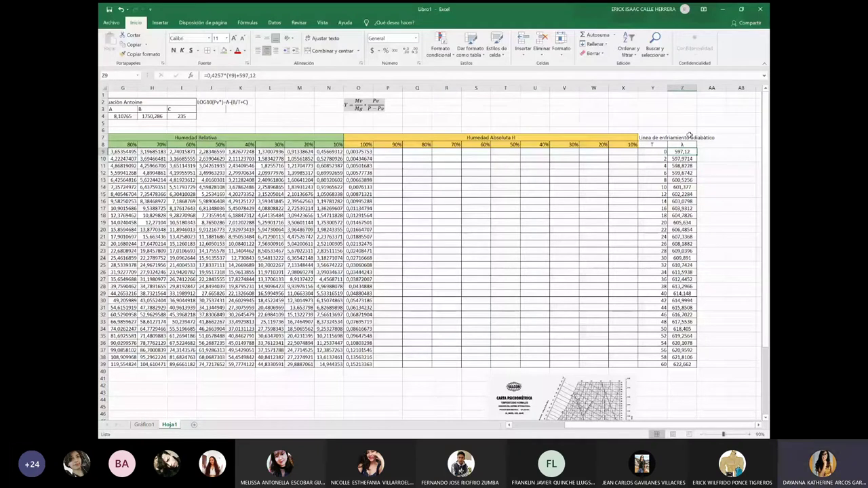
pyautogui.click(702, 179)
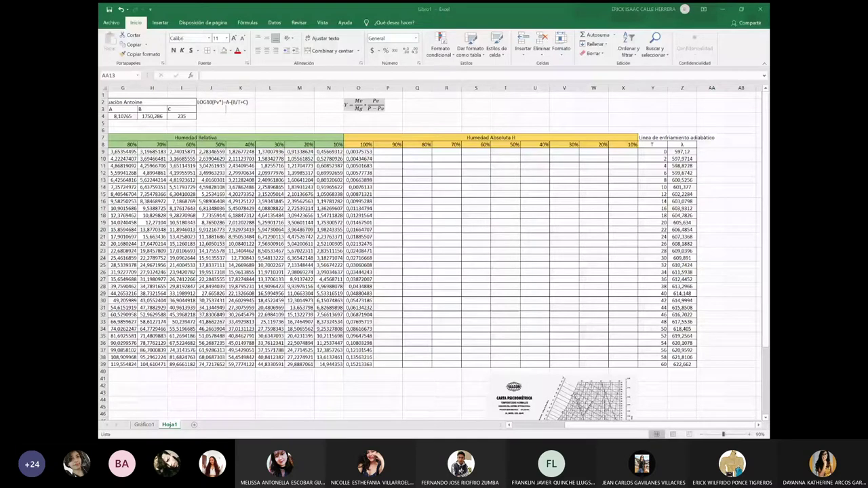
pyautogui.moveTo(652, 145); pyautogui.dragTo(682, 364)
pyautogui.hotkey('ctrl', 'c')
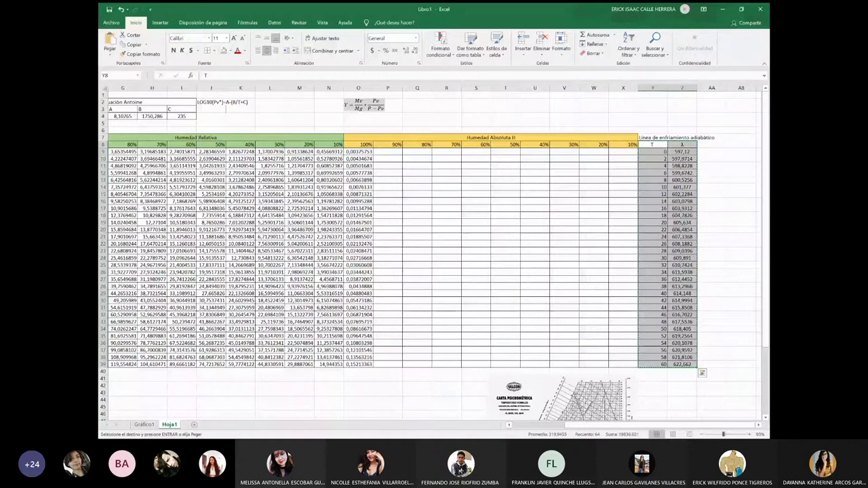
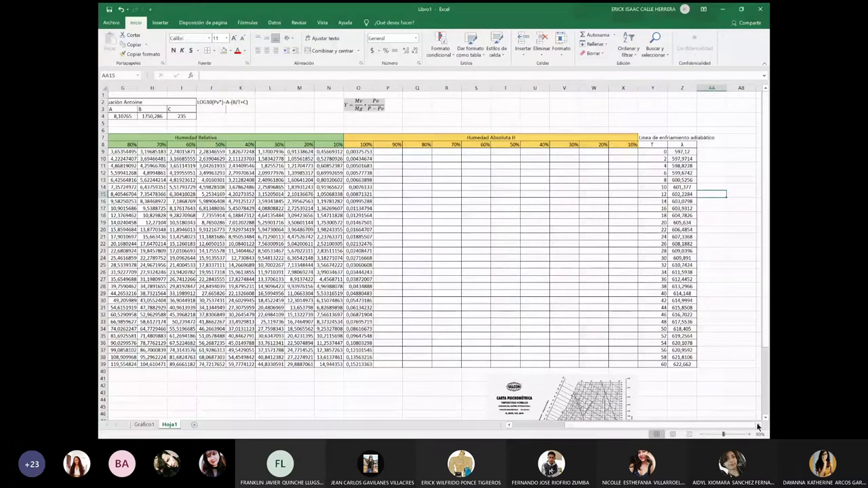
# Examine the T and λ columns, the VALCON reference chart below the tables, and the humidity curves on the Gráfico1 sheet
pyautogui.hscroll(3, 252, 163)
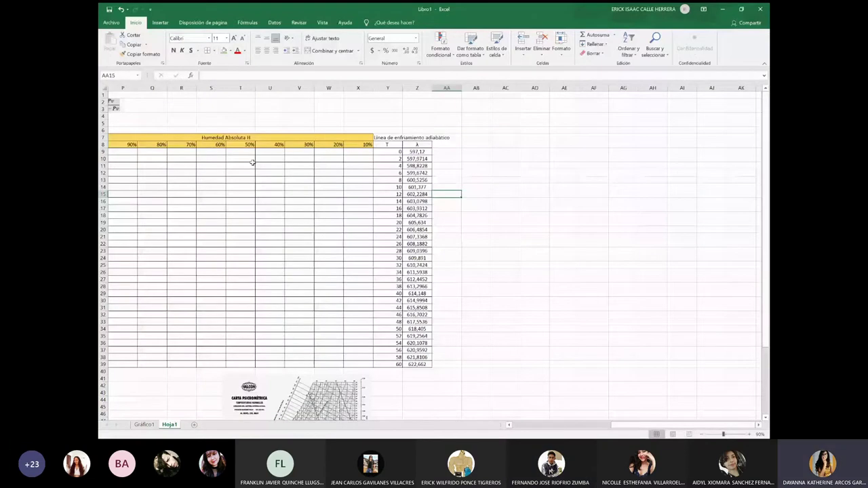
pyautogui.click(446, 145)
pyautogui.moveTo(387, 145); pyautogui.dragTo(411, 349)
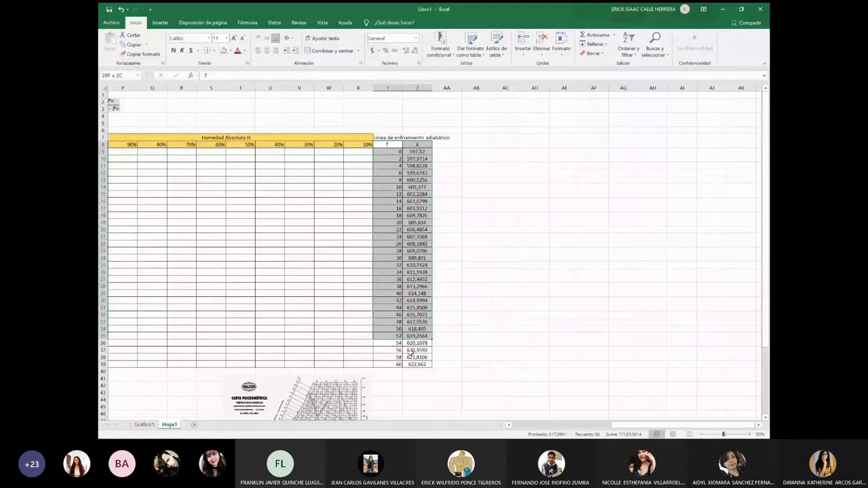
pyautogui.moveTo(411, 351); pyautogui.dragTo(411, 386)
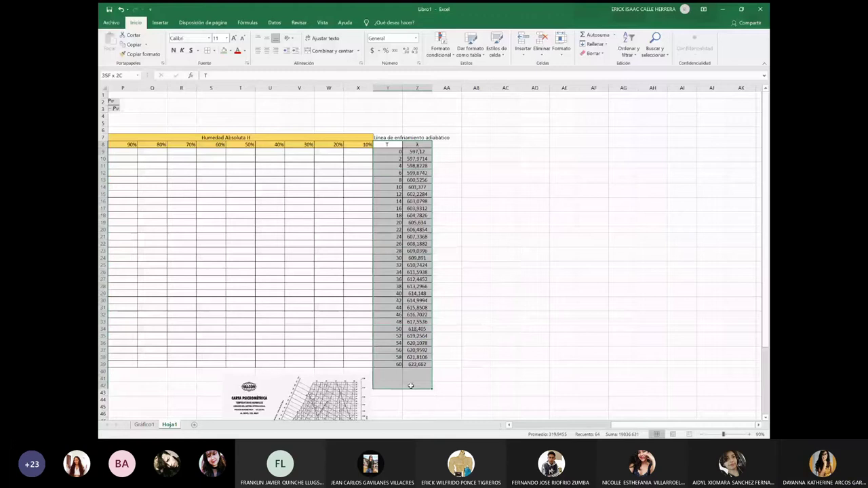
pyautogui.click(446, 144)
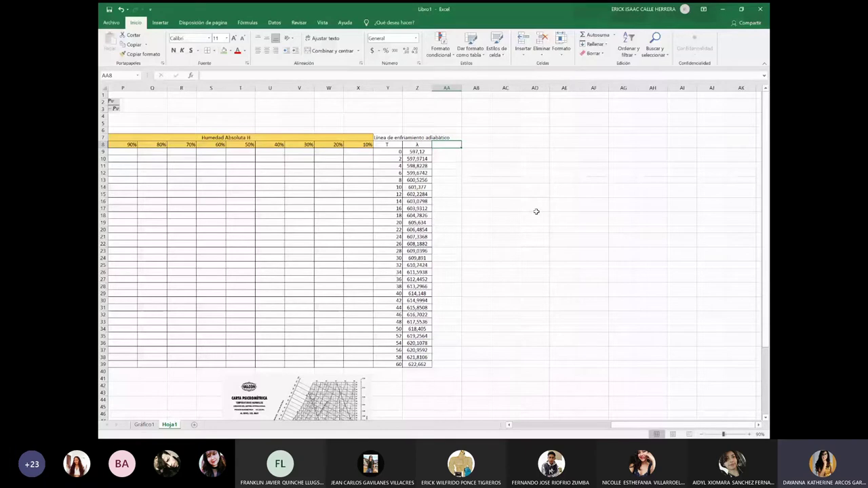
pyautogui.scroll(-5, 536, 211)
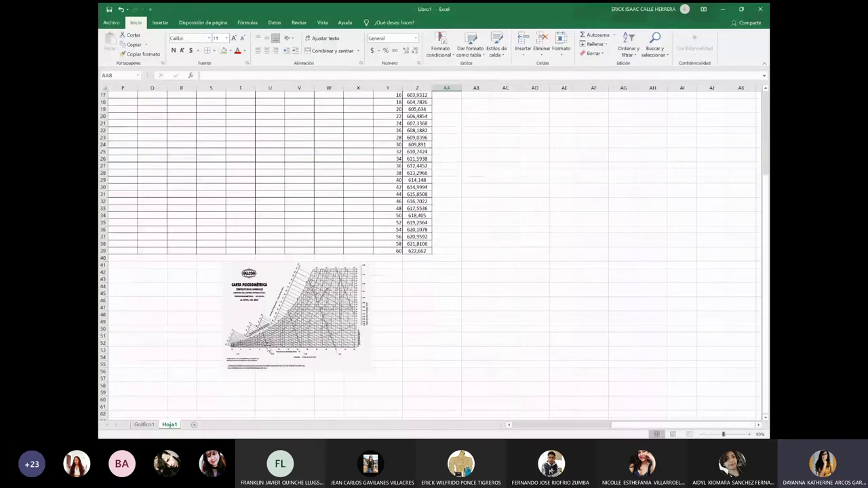
pyautogui.scroll(4, 620, 252)
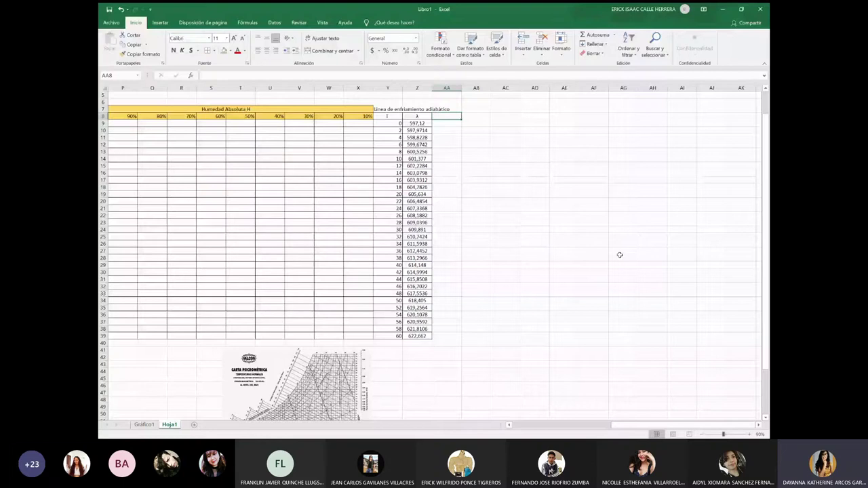
pyautogui.hotkey('ctrl', 'pageup')
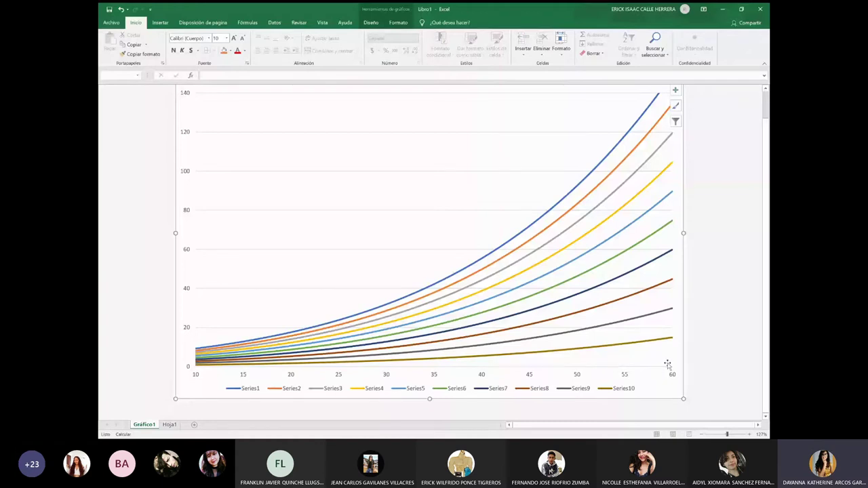
# Add the column label "Ya" in AA8 on Hoja1 and fill AA9:AA39 with 0
pyautogui.hotkey('ctrl', 'pagedown')
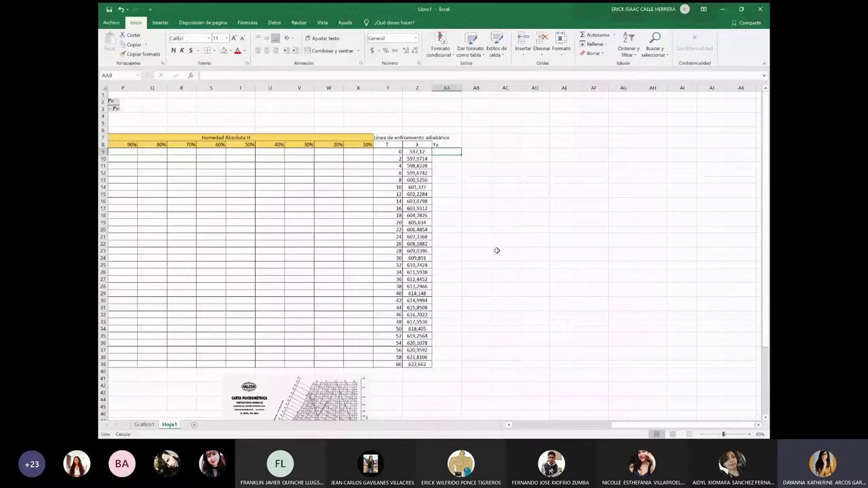
pyautogui.write('0')
pyautogui.press('Return')
pyautogui.write('0')
pyautogui.press('Return')
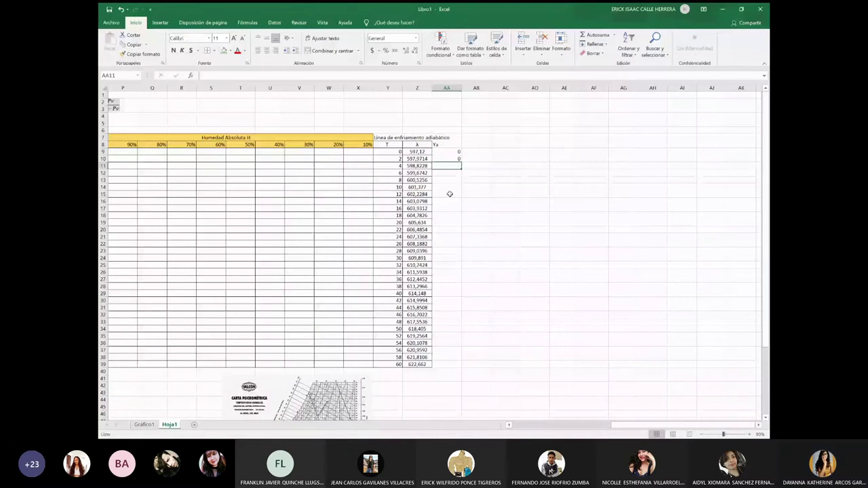
pyautogui.moveTo(449, 151); pyautogui.dragTo(448, 156)
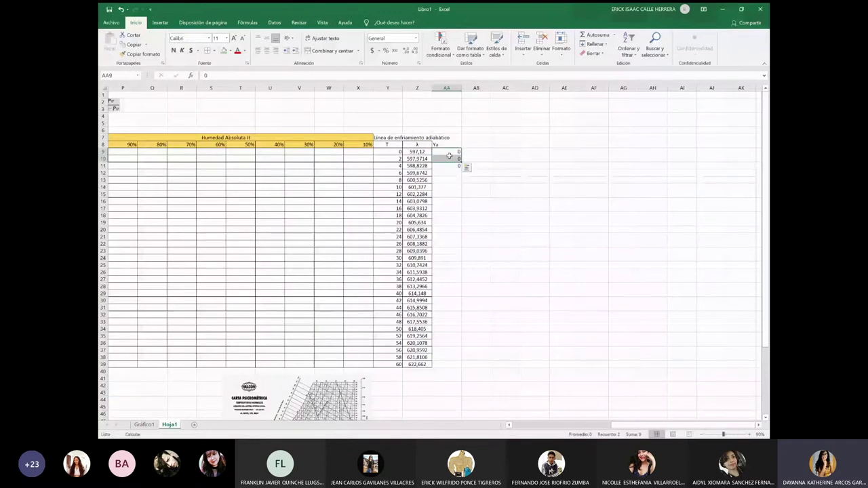
pyautogui.doubleClick(461, 162)
pyautogui.click(534, 336)
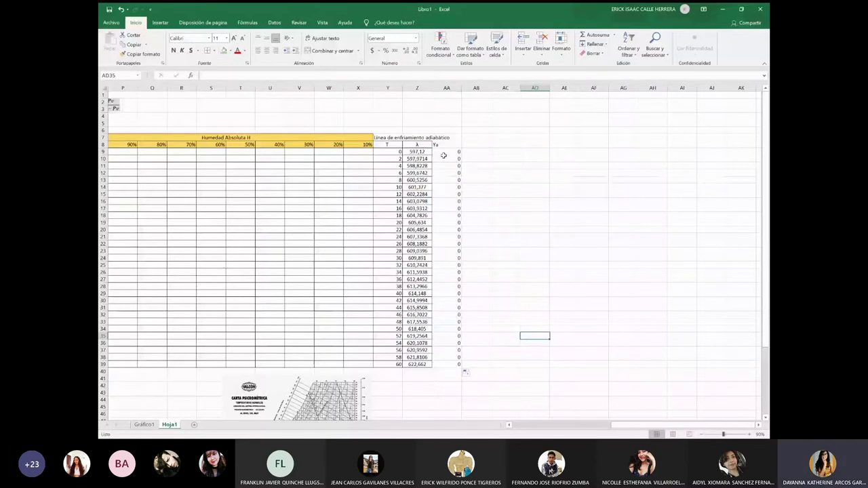
# Apply borders to the Ya column, AA8:AA39, and add the column label "TG" in AB8
pyautogui.moveTo(444, 145); pyautogui.dragTo(455, 364)
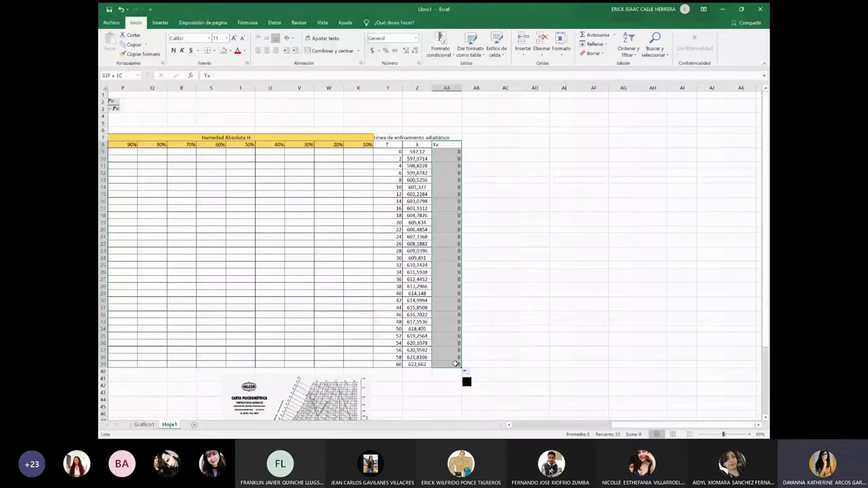
pyautogui.press('Right')
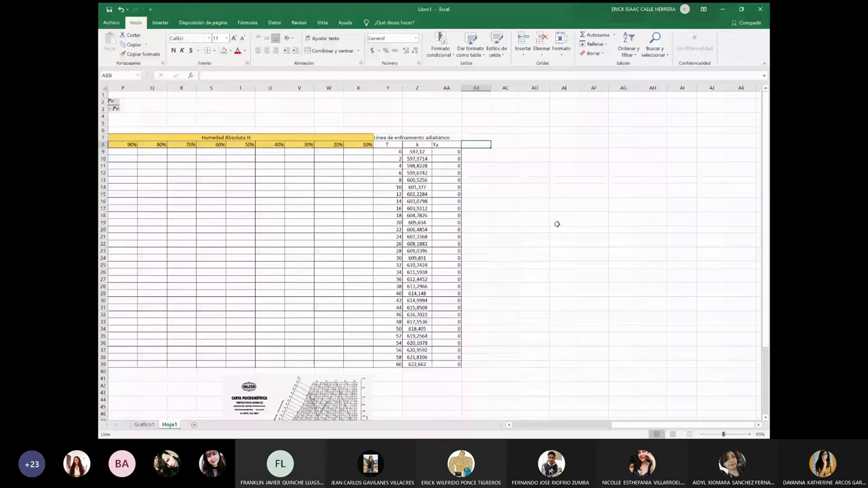
pyautogui.write('Tg')
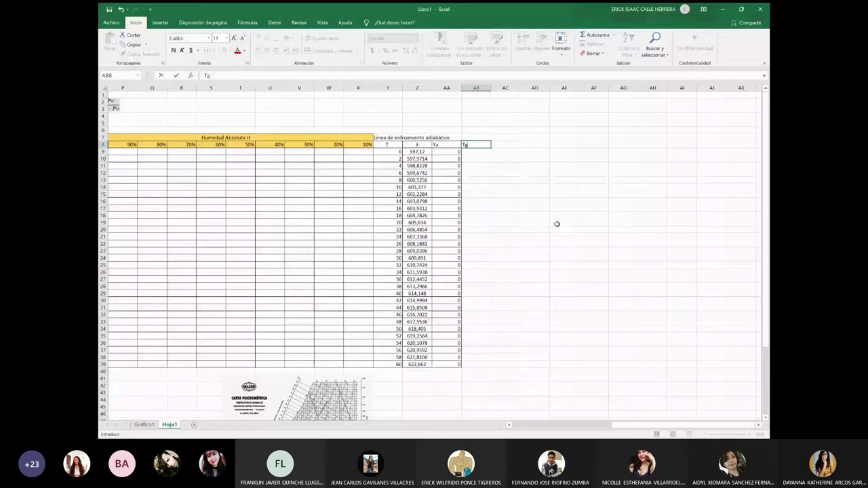
pyautogui.press('Return')
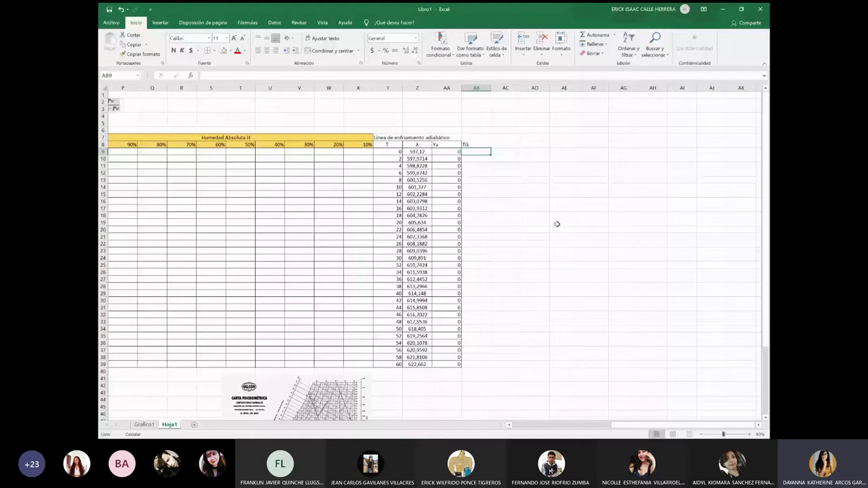
# Enlarge the VALCON psychrometric chart picture below the tables and examine its lines and scales
pyautogui.scroll(-5, 557, 224)
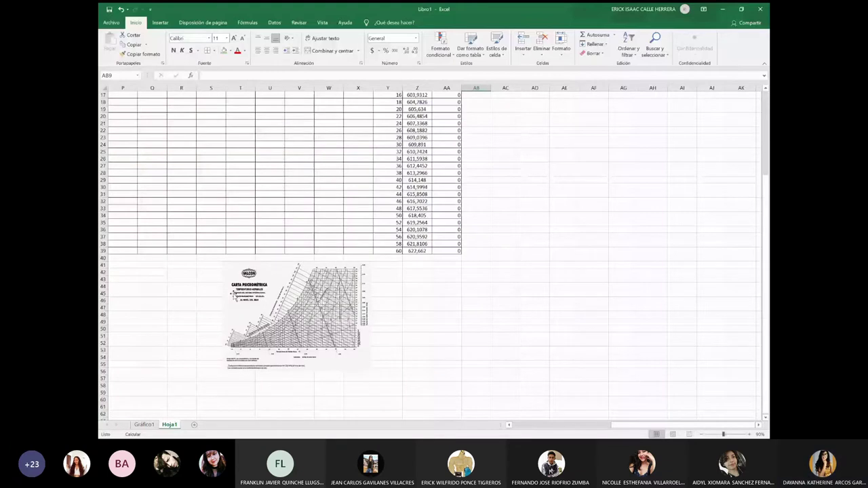
pyautogui.hotkey('ctrl', 'v')
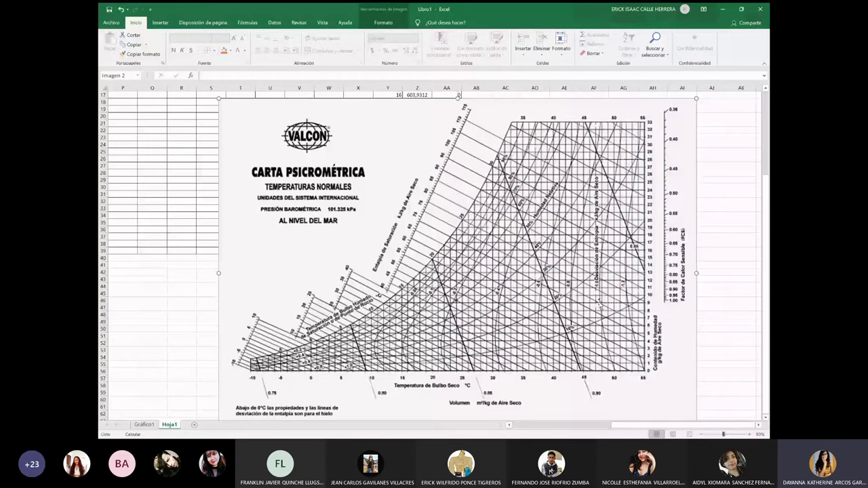
pyautogui.scroll(-1, 725, 268)
pyautogui.click(725, 266)
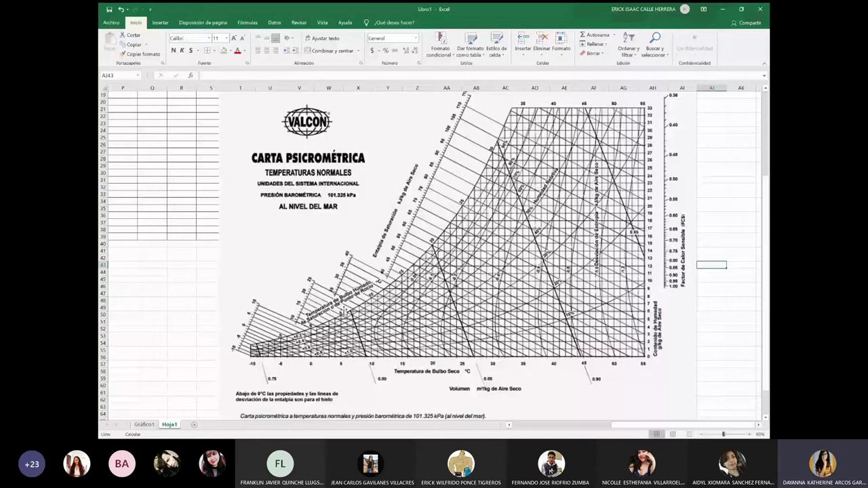
# Shrink the enlarged VALCON chart picture and move it below the tables, clear of the data
pyautogui.hotkey('ctrl', 'z')
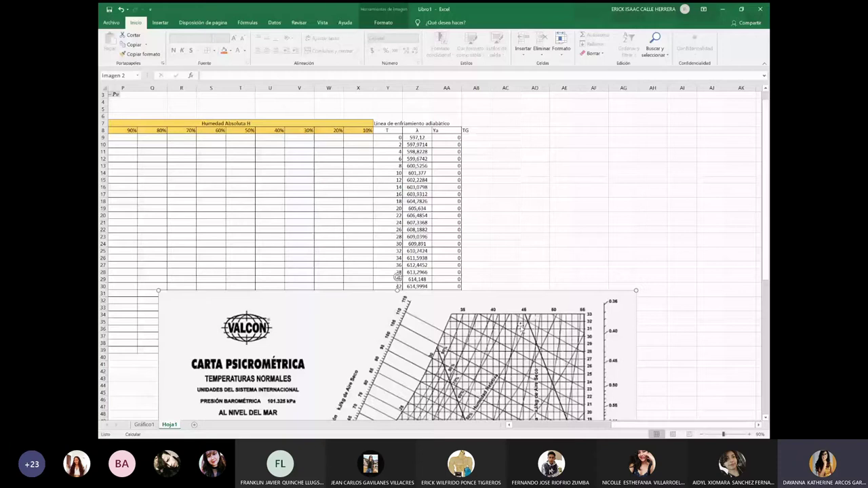
pyautogui.moveTo(398, 278); pyautogui.dragTo(416, 167)
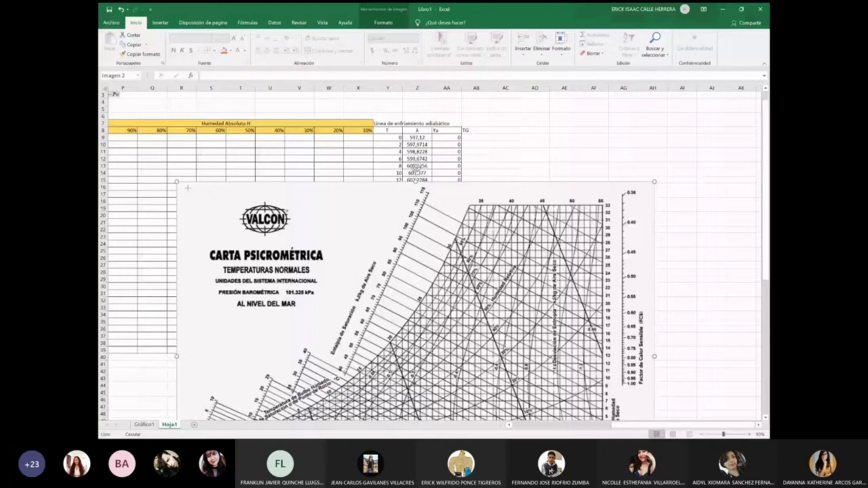
pyautogui.hotkey('ctrl', 'z')
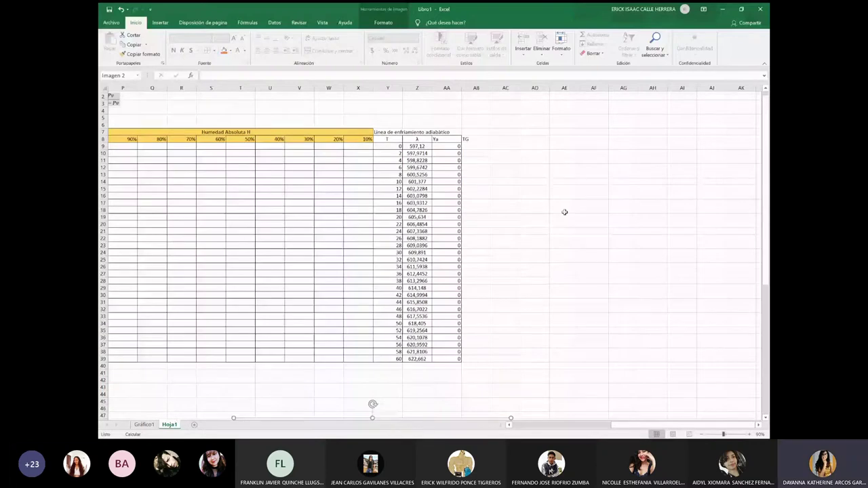
pyautogui.hotkey('ctrl', 'z')
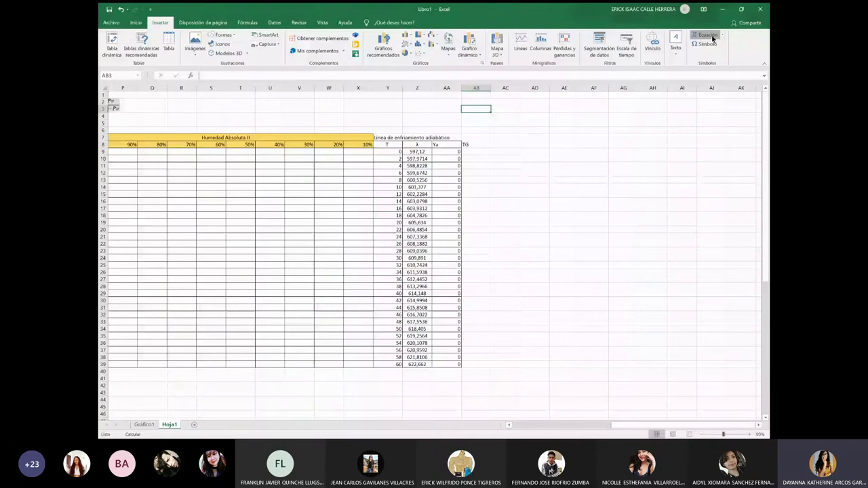
# Insert an equation box in row 7 beside the TG column and write "TG=(Yasat)*" in it
pyautogui.click(707, 35)
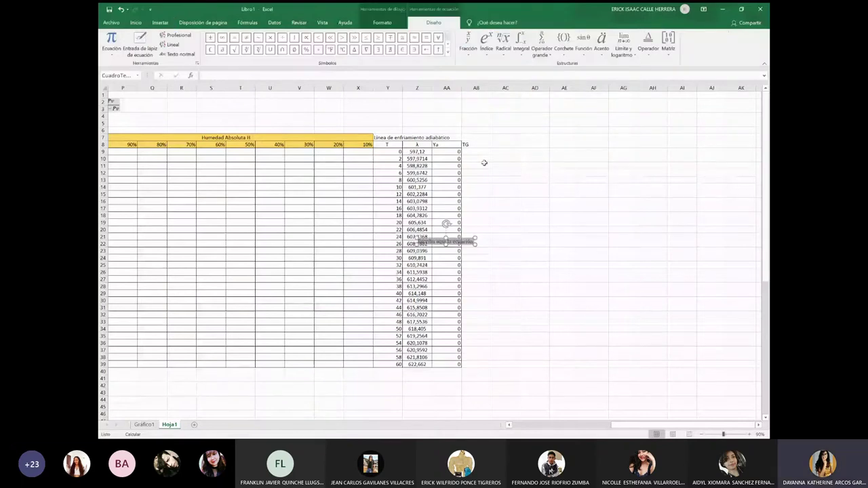
pyautogui.click(428, 235)
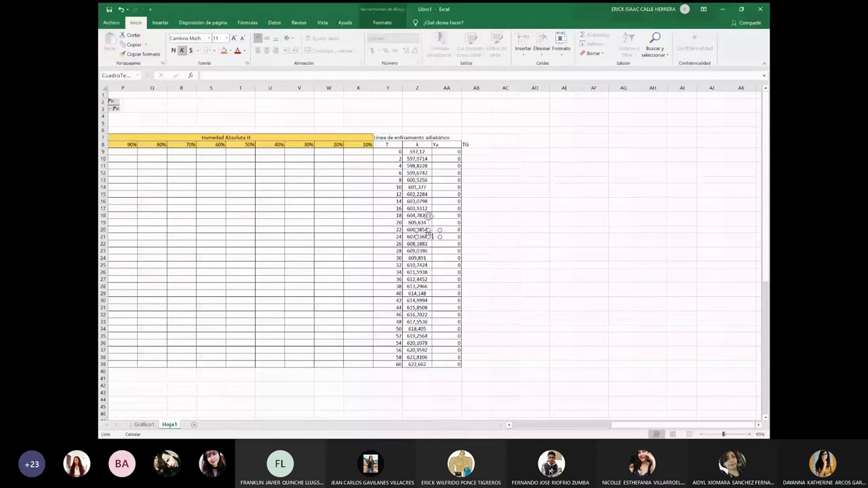
pyautogui.moveTo(432, 234); pyautogui.dragTo(513, 139)
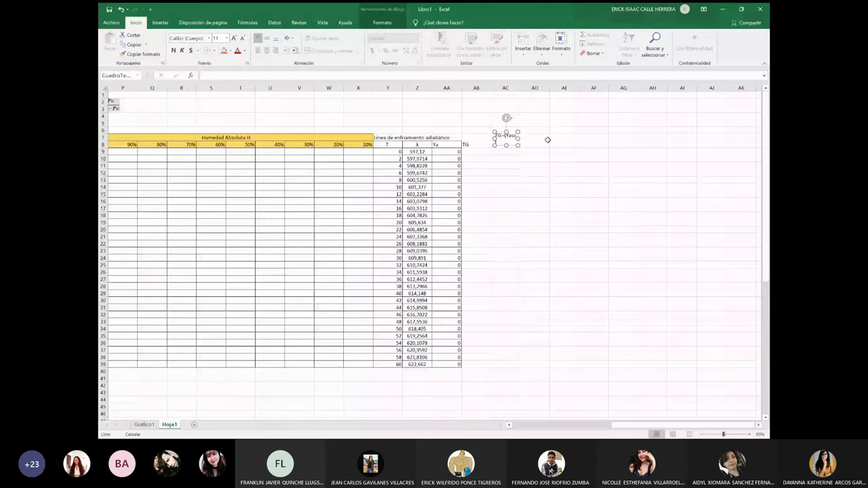
pyautogui.keyDown('ctrl'); pyautogui.scroll(5, 547, 140); pyautogui.keyUp('ctrl')
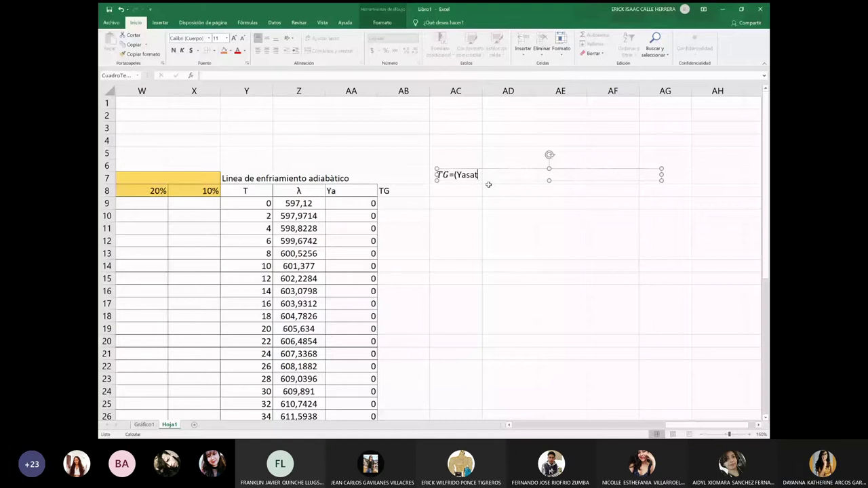
pyautogui.write(')+')
pyautogui.press('BackSpace')
pyautogui.write('*')
# Append the Greek small letter λ and "*T)" to the TG equation
pyautogui.click(381, 23)
pyautogui.click(160, 22)
pyautogui.click(707, 43)
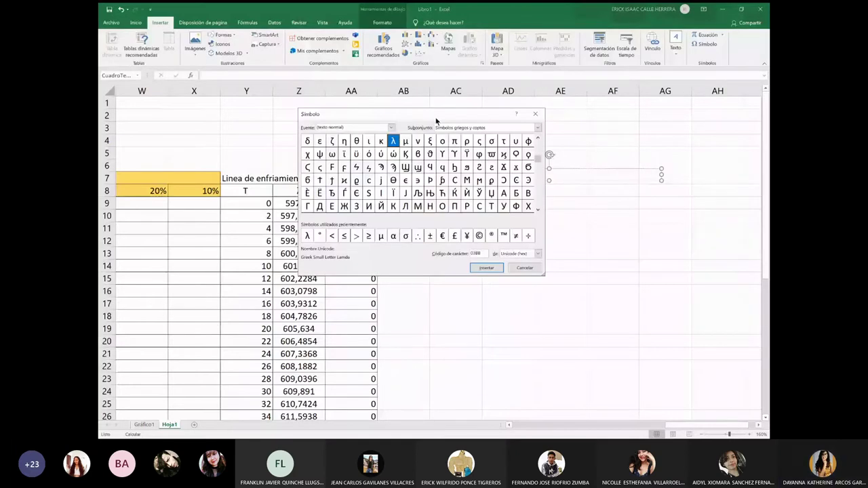
pyautogui.click(486, 267)
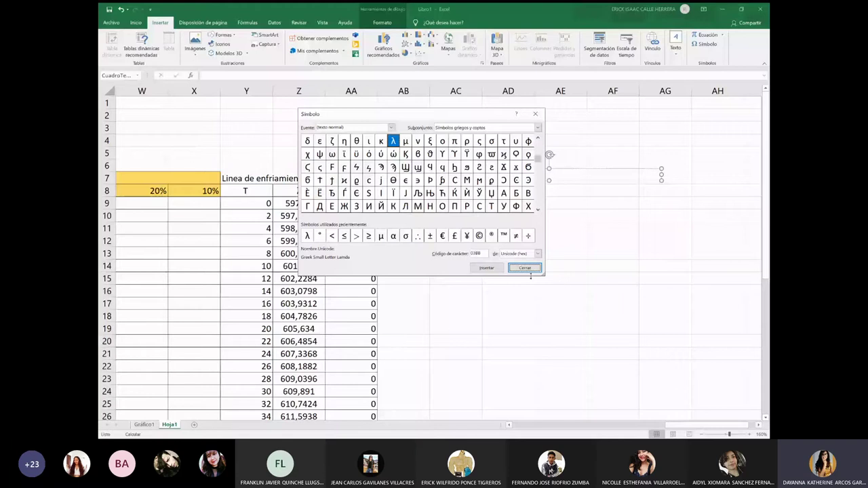
pyautogui.click(527, 269)
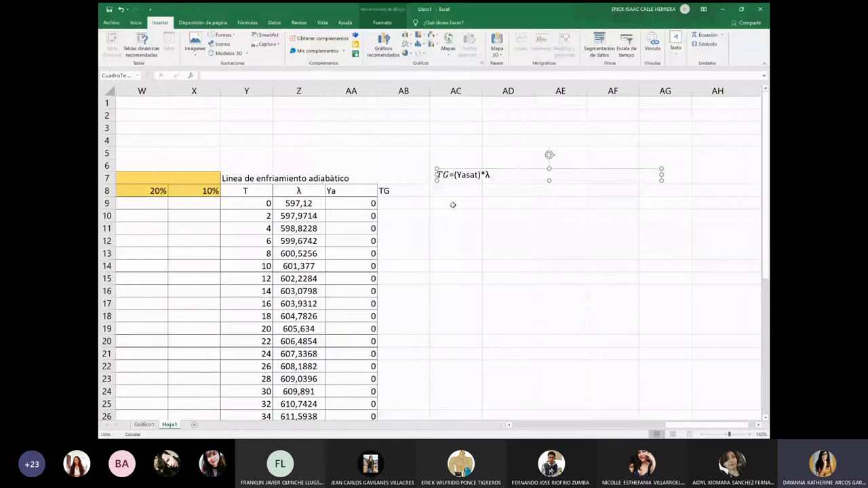
pyautogui.write('*T)')
pyautogui.press('Left')
pyautogui.press('Left')
pyautogui.press('Left')
pyautogui.press('Left')
pyautogui.press('Left')
pyautogui.press('Left')
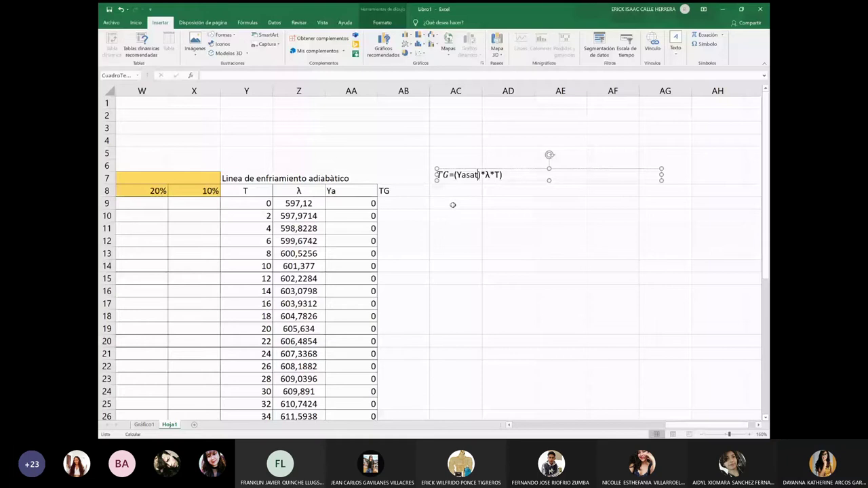
# Re-enter the right-hand side of the TG equation as "(Yasat)*λ*T)" and move its box down to row 8
pyautogui.click(453, 175)
pyautogui.moveTo(504, 176); pyautogui.dragTo(452, 176)
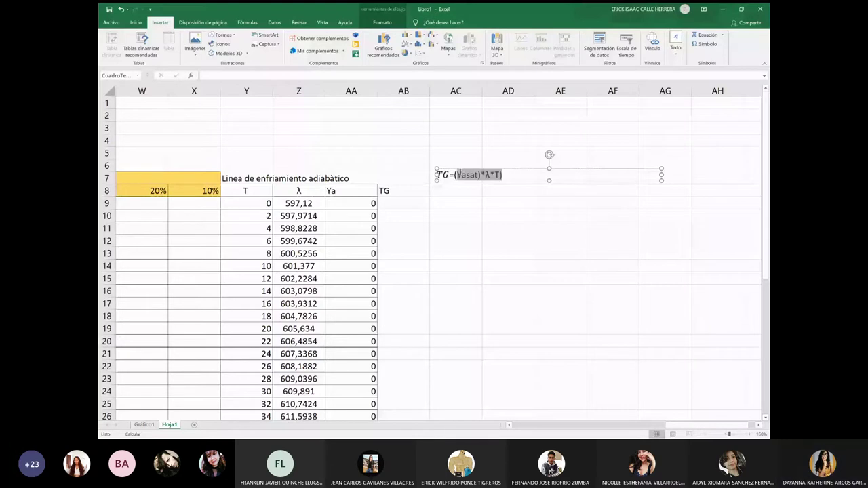
pyautogui.press('BackSpace')
pyautogui.hotkey('ctrl', 'z')
pyautogui.press('BackSpace')
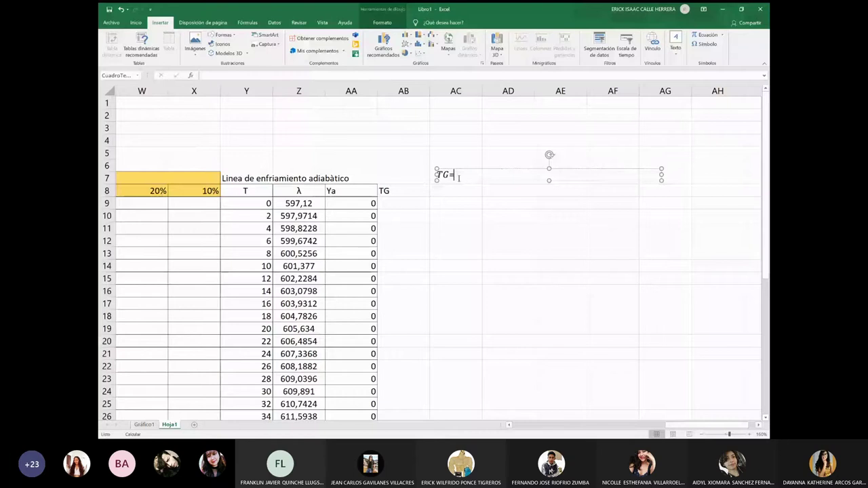
pyautogui.moveTo(459, 178); pyautogui.dragTo(461, 191)
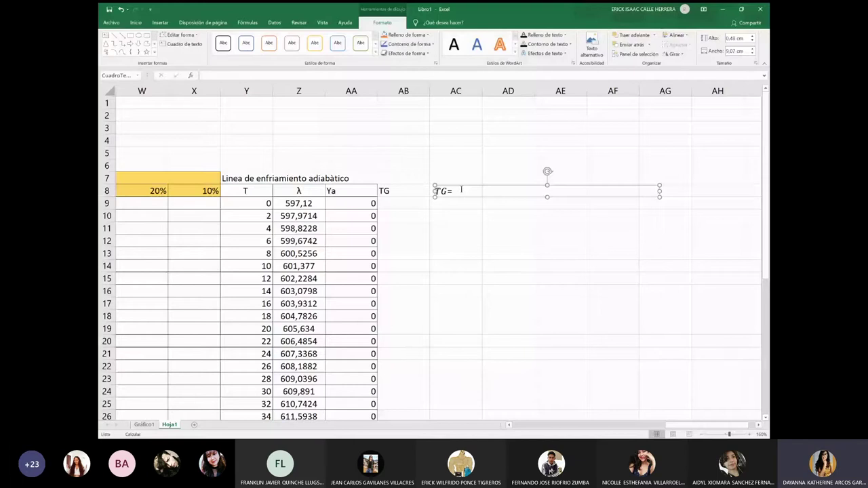
pyautogui.write('(Yasat)*λ*T)')
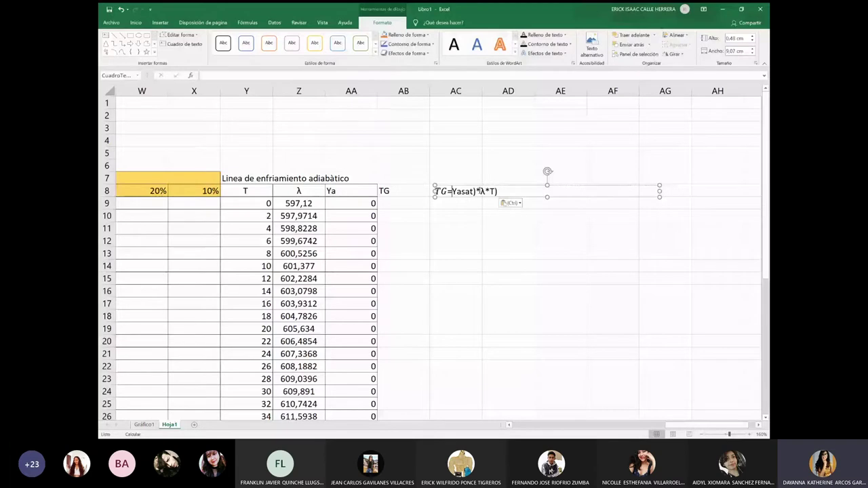
pyautogui.write(')')
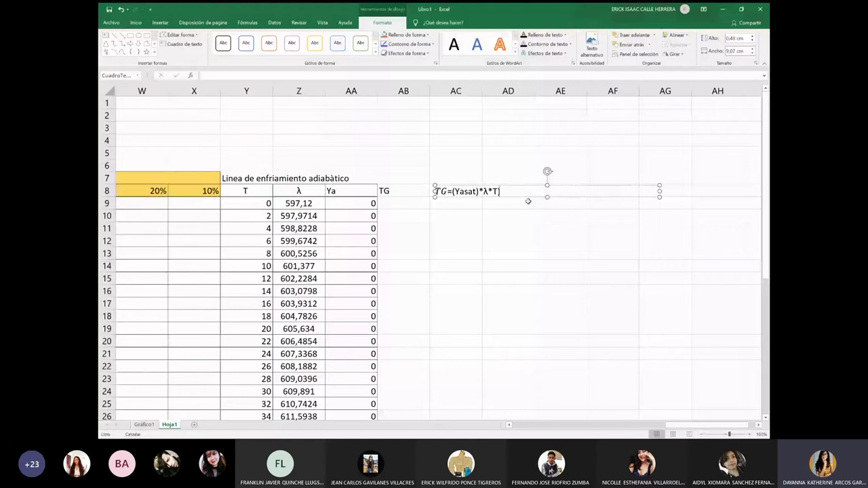
# Complete the equation as "TG=((Yasat)*λ*T)/0,227)+T", narrow its box to about 4,65 cm and place it in row 6 above the table
pyautogui.write('/0,227)+T')
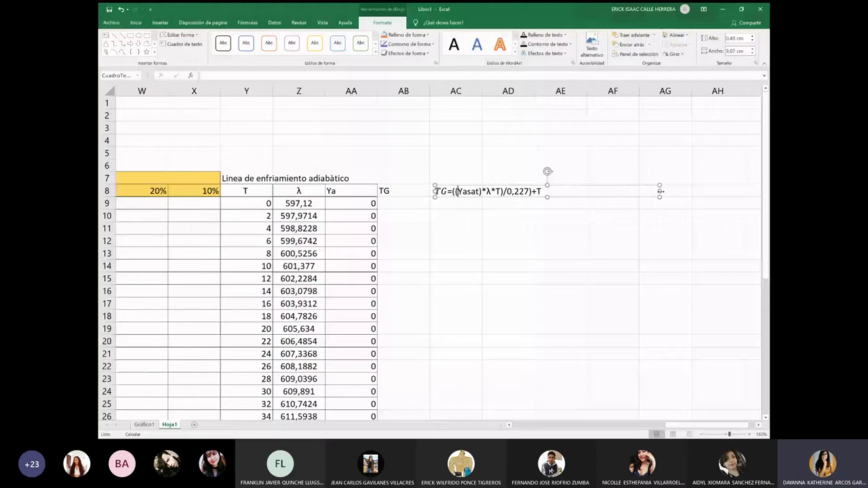
pyautogui.moveTo(660, 191); pyautogui.dragTo(452, 172)
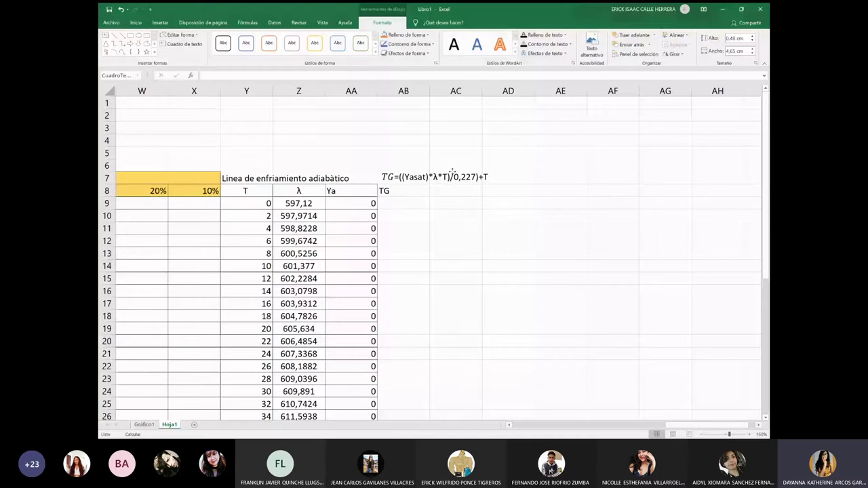
pyautogui.moveTo(452, 172); pyautogui.dragTo(417, 160)
pyautogui.click(404, 203)
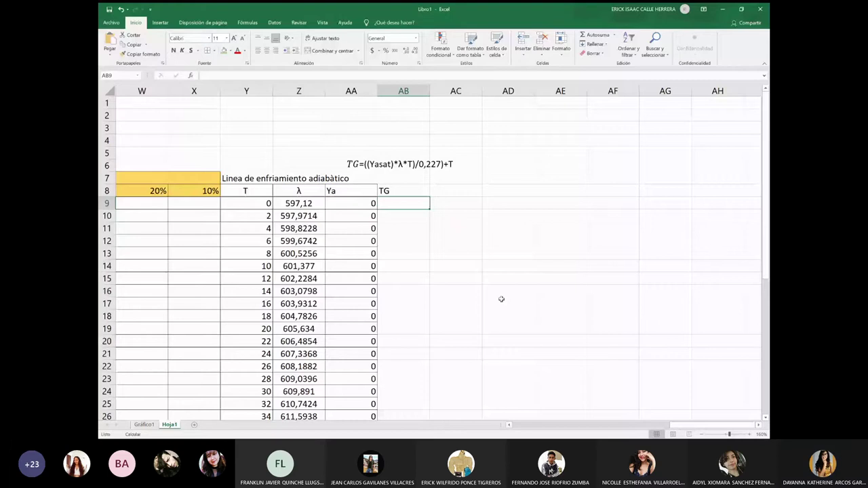
# Move the TG column label from AB8 to AC8 and enter the label "Ysat" in AB8
pyautogui.hscroll(-2, 501, 299)
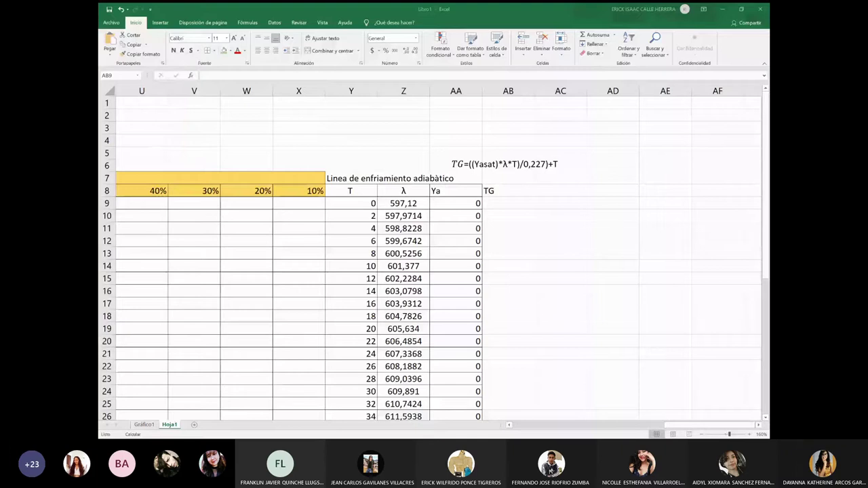
pyautogui.click(518, 202)
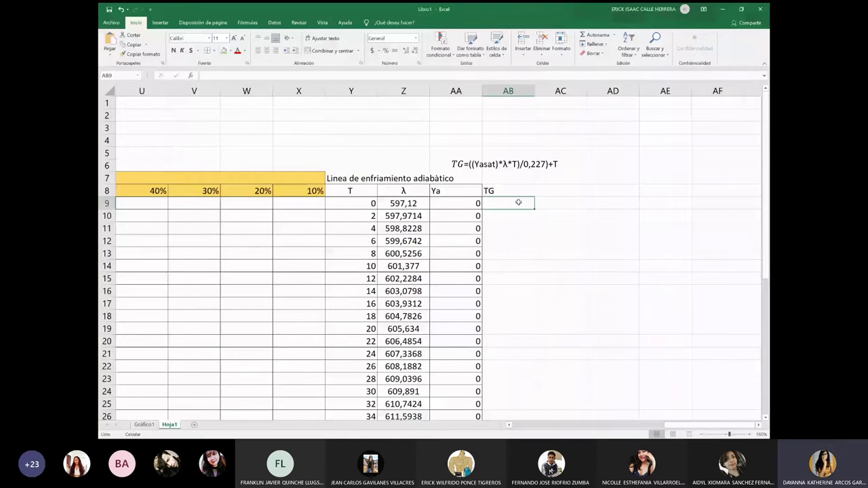
pyautogui.click(519, 192)
pyautogui.moveTo(518, 185); pyautogui.dragTo(571, 186)
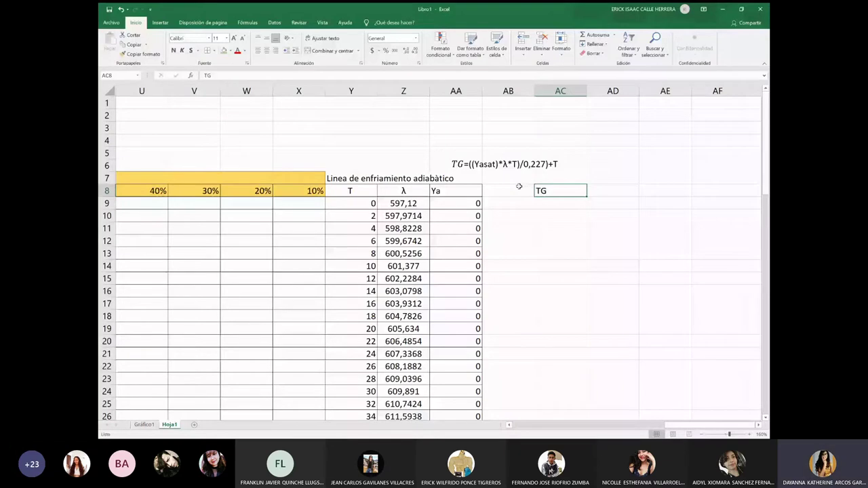
pyautogui.click(502, 192)
pyautogui.write('Ys')
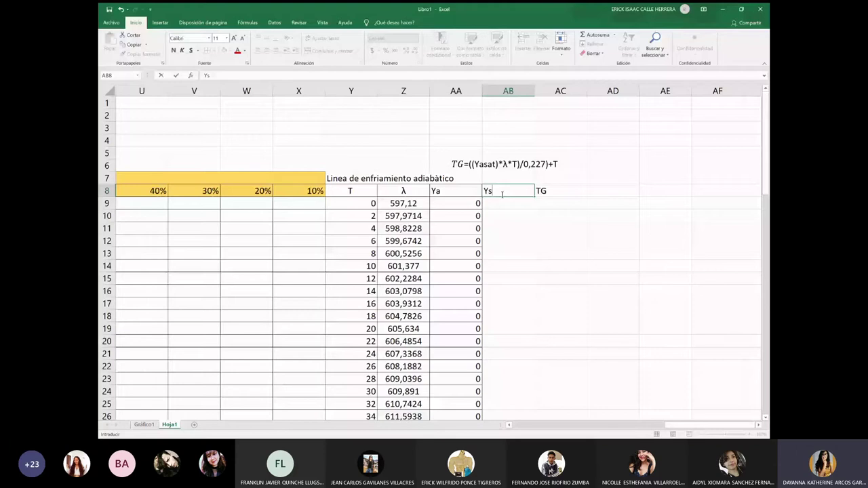
pyautogui.write('at')
pyautogui.press('Return')
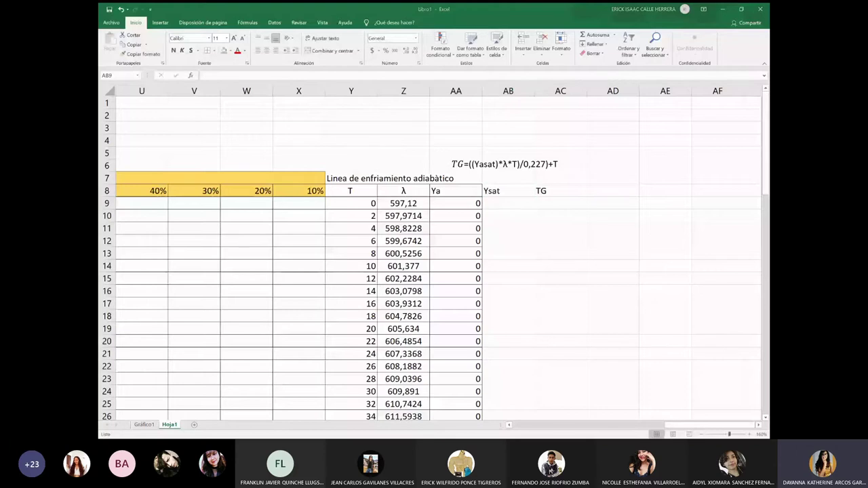
# Enter a formula in AB9 that references the 100% absolute humidity value in O9
pyautogui.write('=')
pyautogui.moveTo(687, 425); pyautogui.dragTo(579, 423)
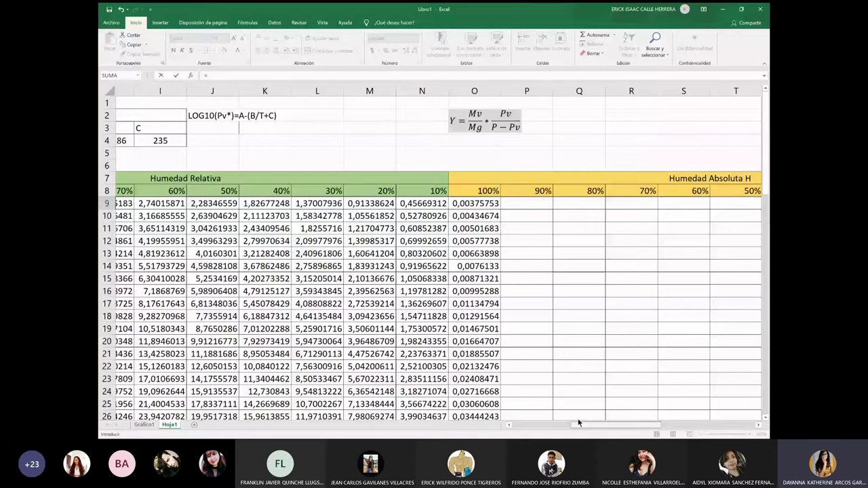
pyautogui.hscroll(1, 576, 423)
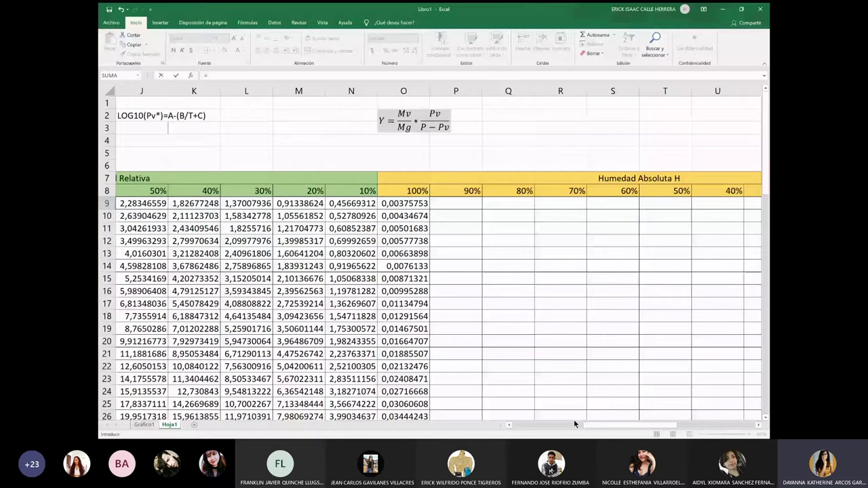
pyautogui.moveTo(574, 423); pyautogui.dragTo(685, 425)
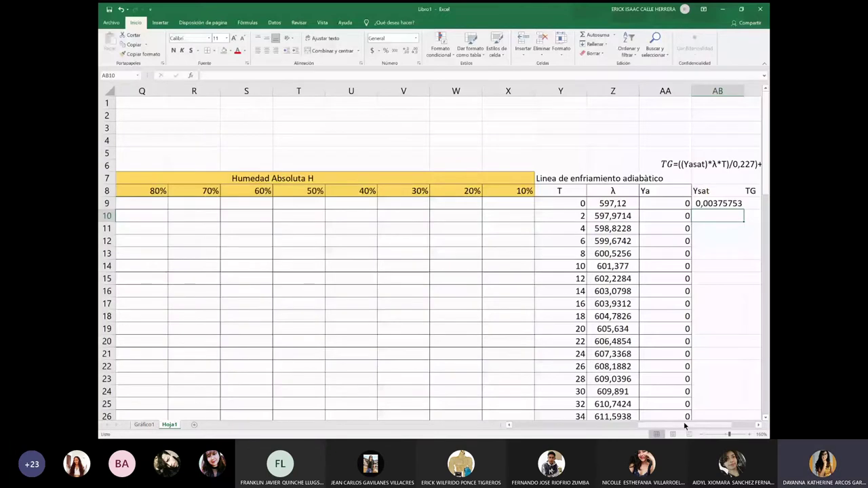
# Fill the Ysat reference formula from AB9 down through the last row of the adiabatic cooling table
pyautogui.press('Up')
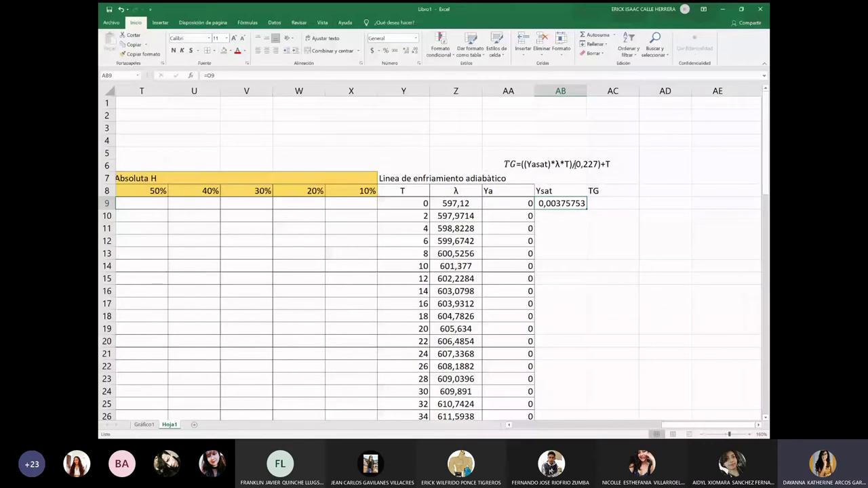
pyautogui.hscroll(-4, 619, 418)
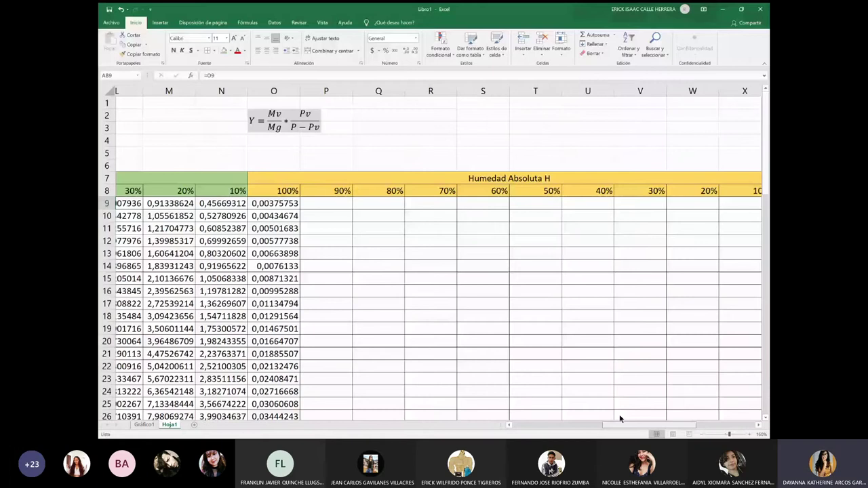
pyautogui.hscroll(-1, 618, 418)
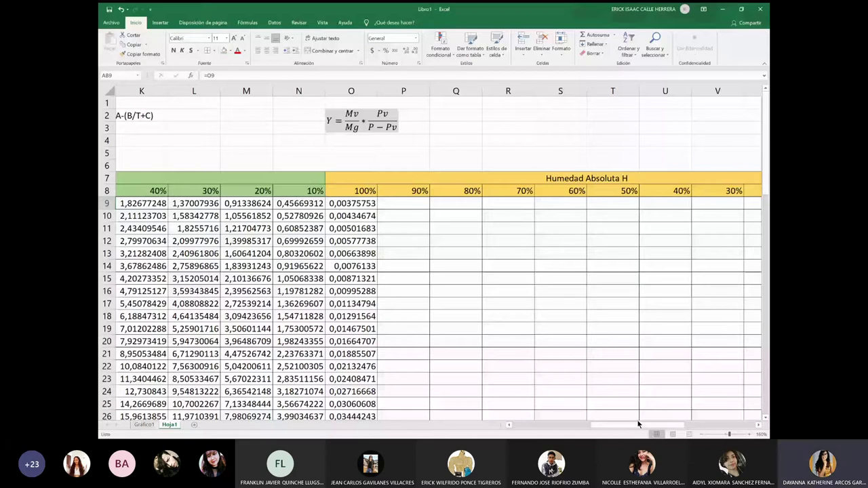
pyautogui.moveTo(638, 424); pyautogui.dragTo(709, 424)
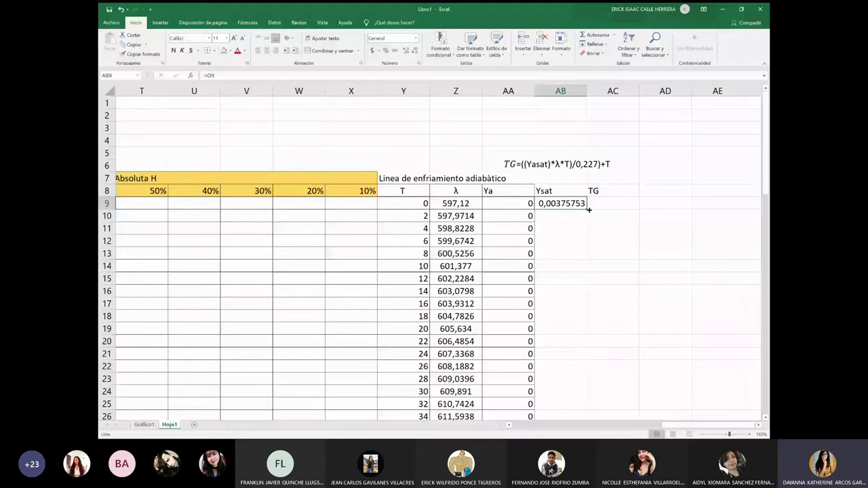
pyautogui.doubleClick(588, 209)
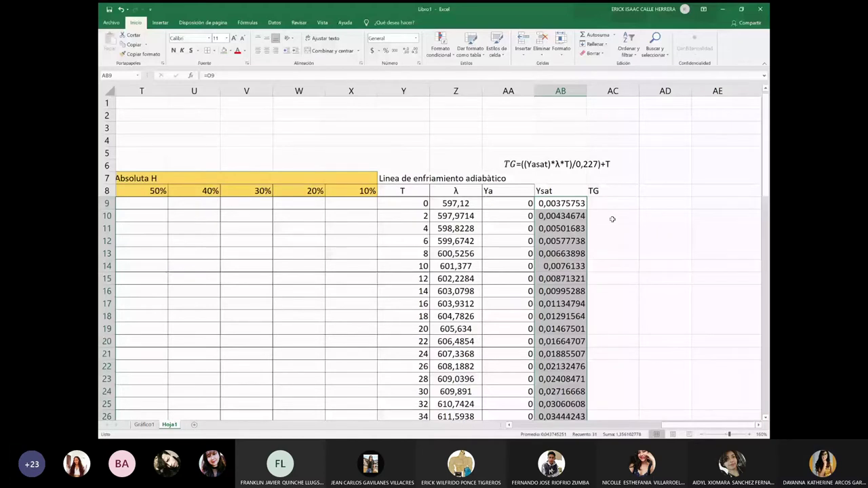
# Enter the TG formula =((AB9*Z9*Y9)/0,227)+Y9 in AC9
pyautogui.press('Right')
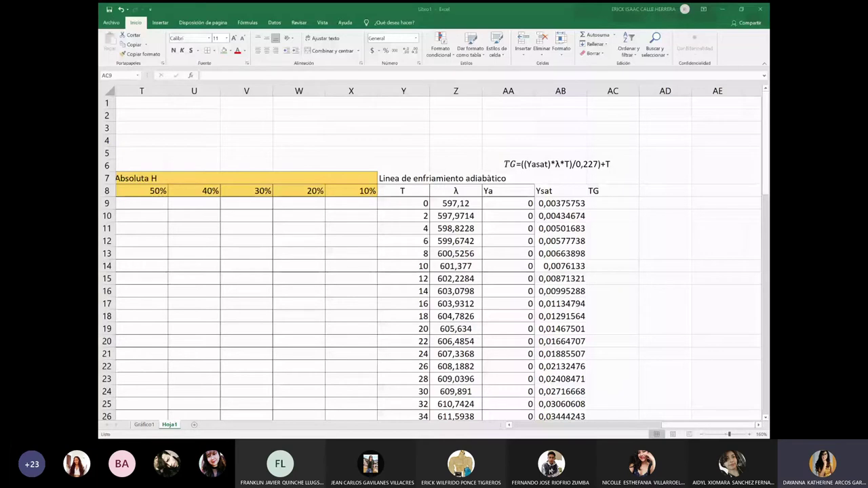
pyautogui.hotkey('alt', 'Tab')
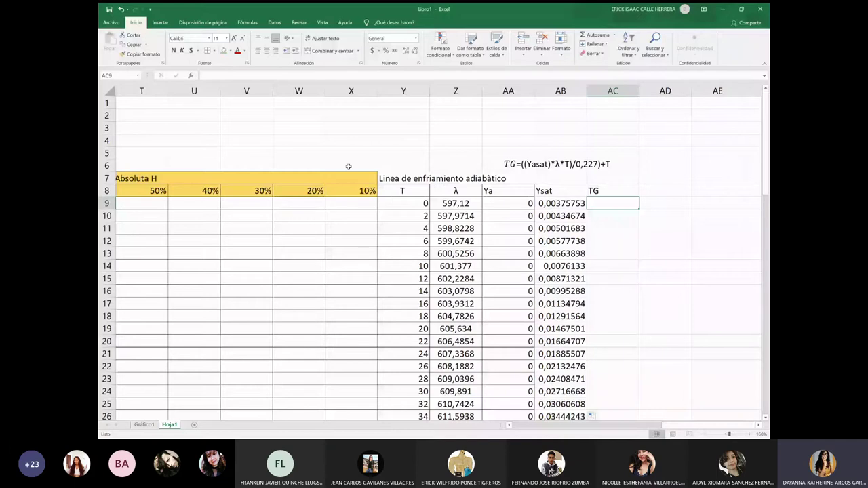
pyautogui.write('=((')
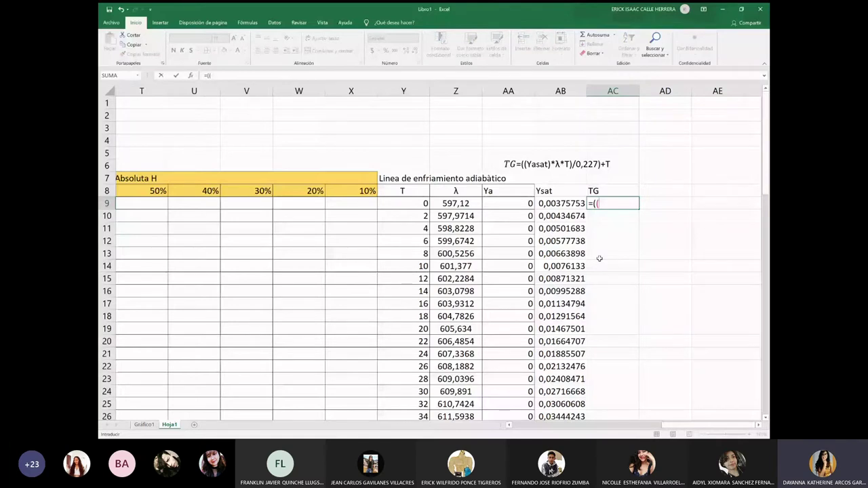
pyautogui.click(543, 202)
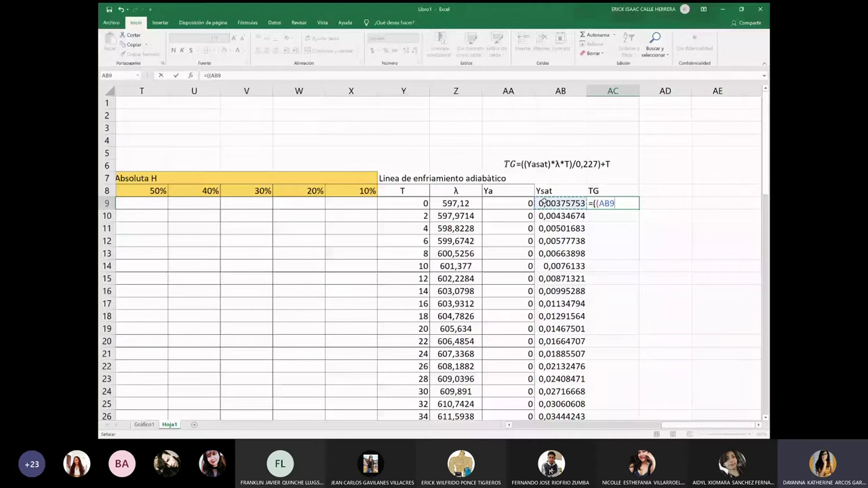
pyautogui.write('*')
pyautogui.click(456, 204)
pyautogui.write('*')
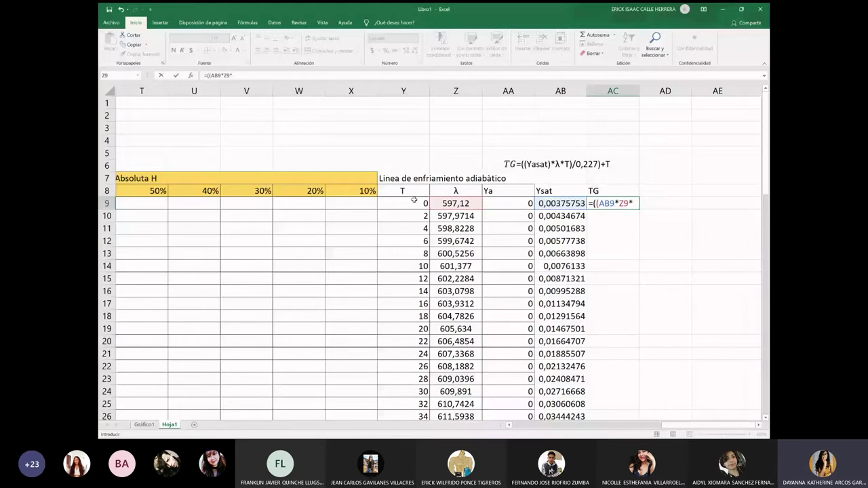
pyautogui.click(413, 201)
pyautogui.write(')/0,')
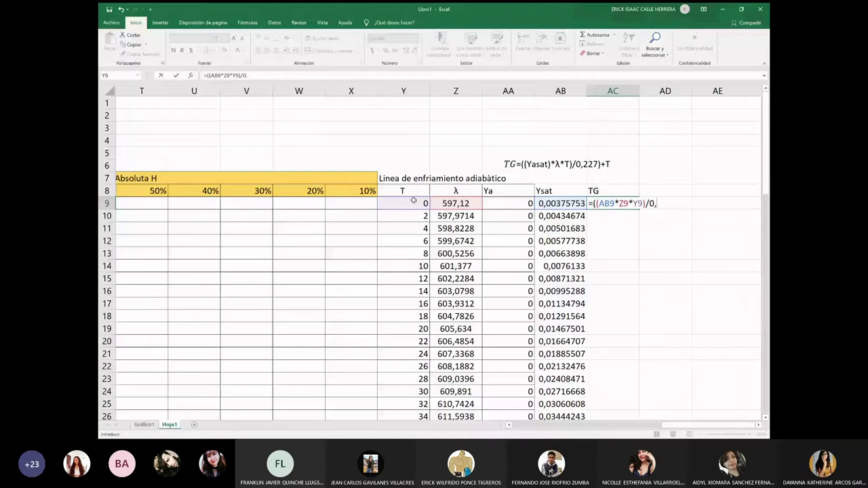
pyautogui.write('227')
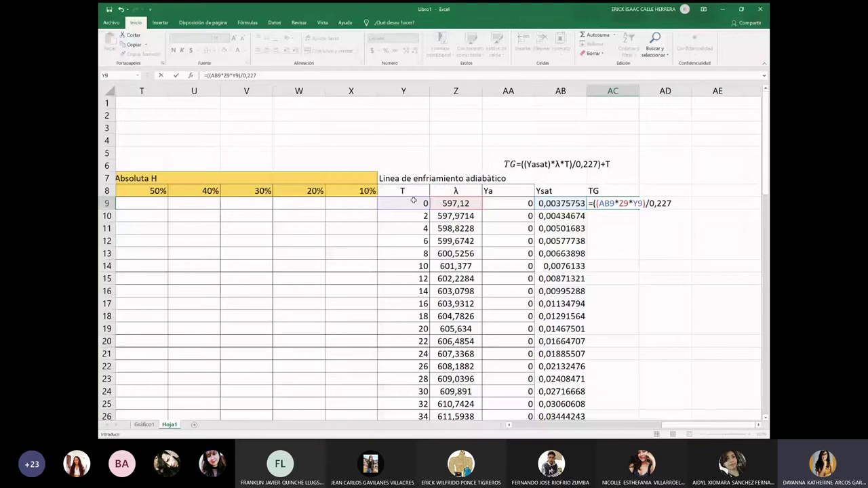
pyautogui.write(')')
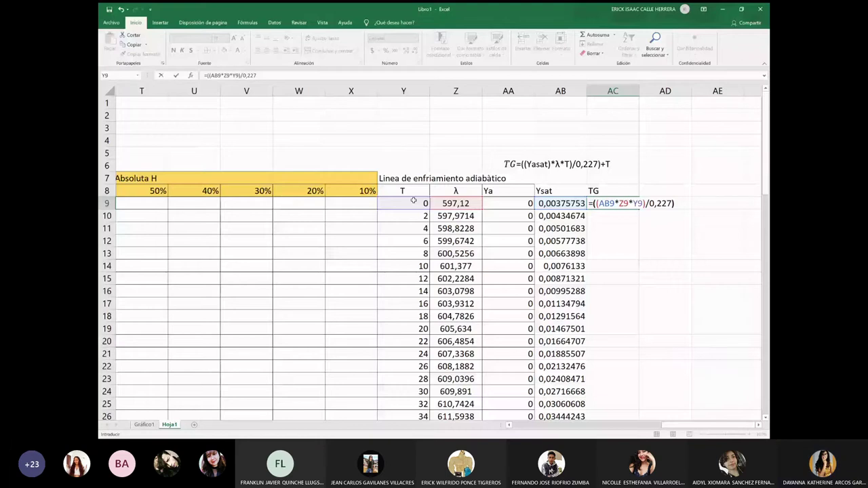
pyautogui.write('+')
pyautogui.click(412, 201)
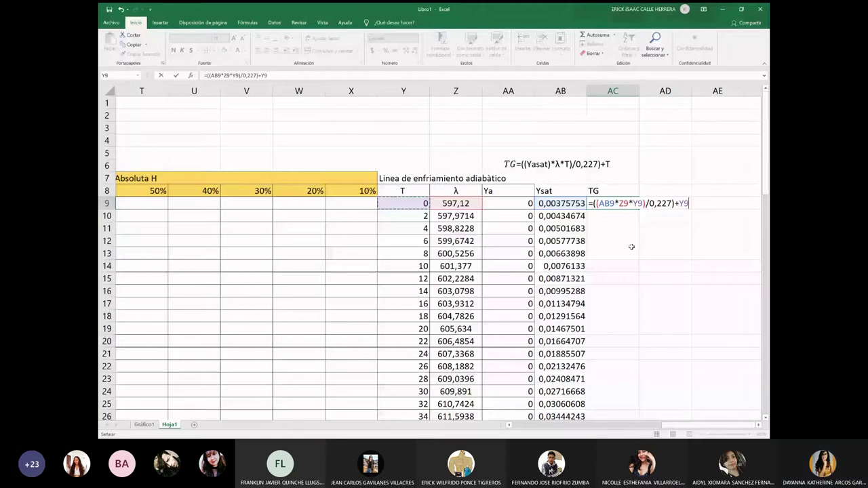
pyautogui.hotkey('ctrl', 'Return')
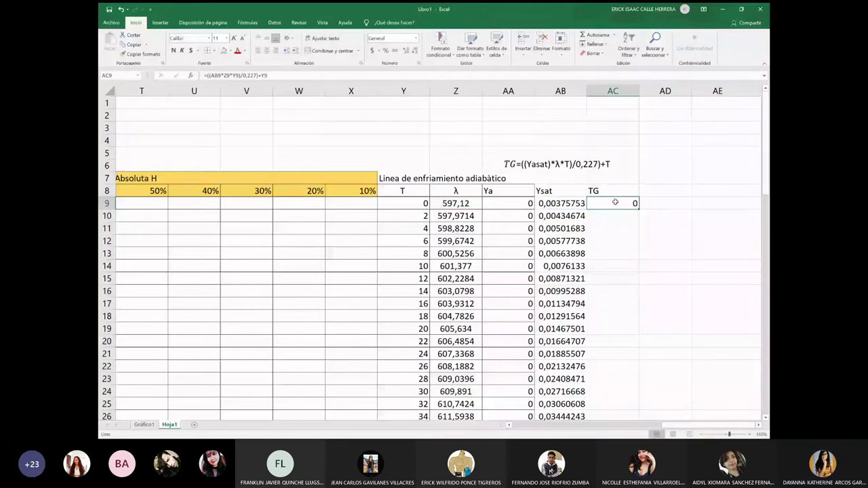
# Copy the TG formula from AC9 down to AC14
pyautogui.moveTo(638, 209); pyautogui.dragTo(638, 271)
pyautogui.click(717, 266)
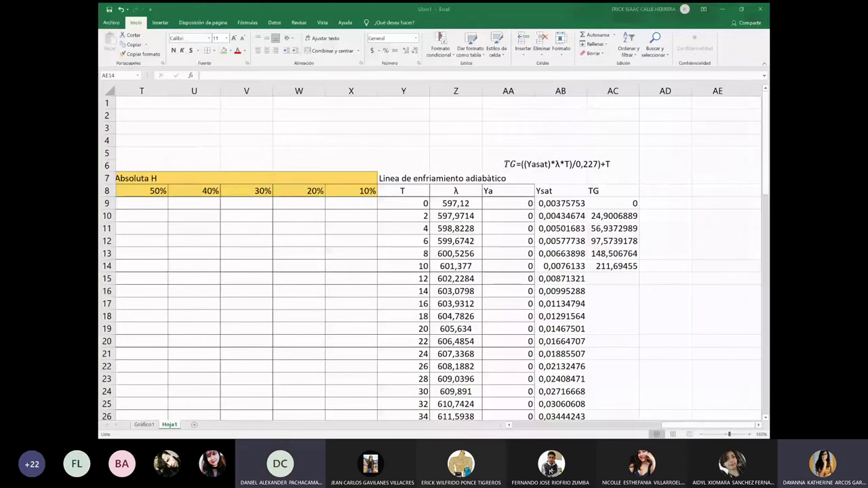
pyautogui.click(656, 316)
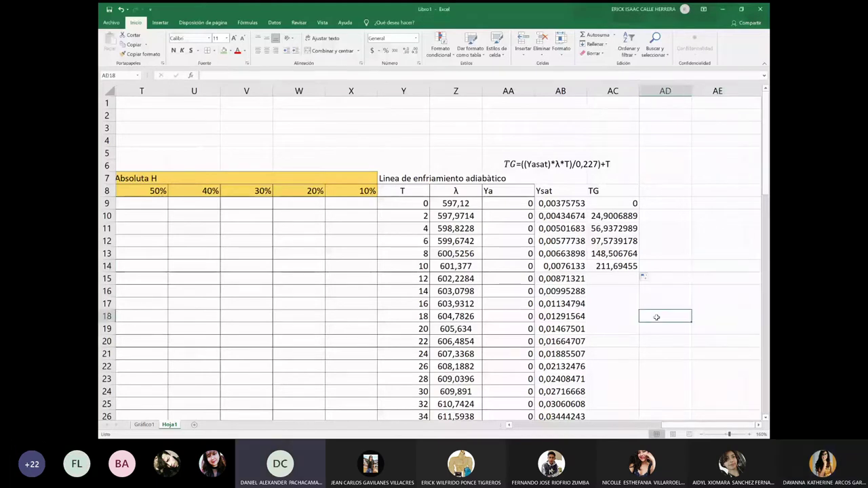
# Trace the Ysat reference in AB9 back to its source formula in the 100% absolute humidity column
pyautogui.click(566, 207)
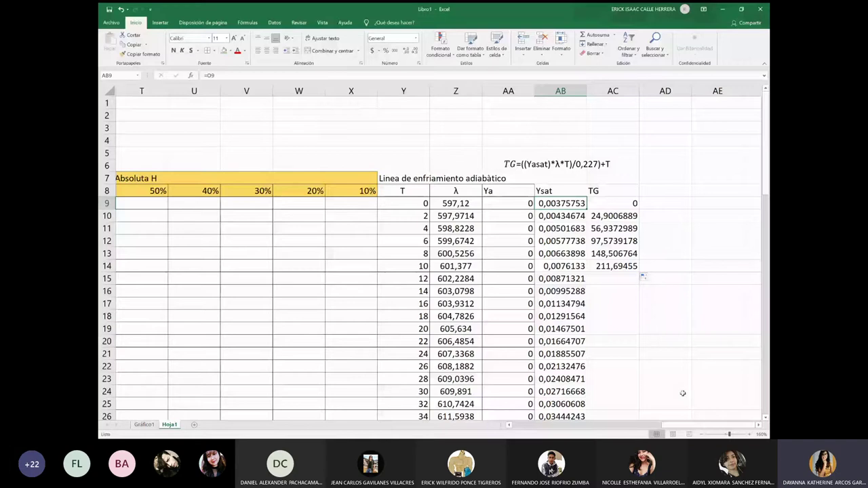
pyautogui.hotkey('ctrl', '[')
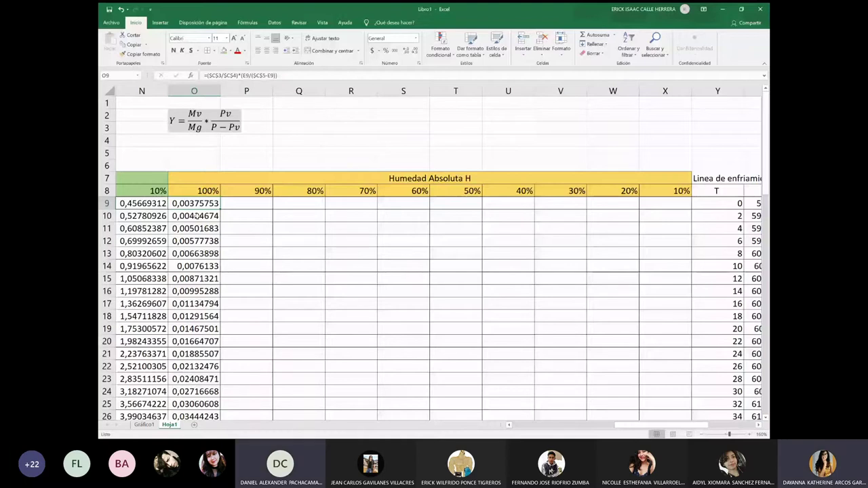
pyautogui.scroll(-1, 201, 179)
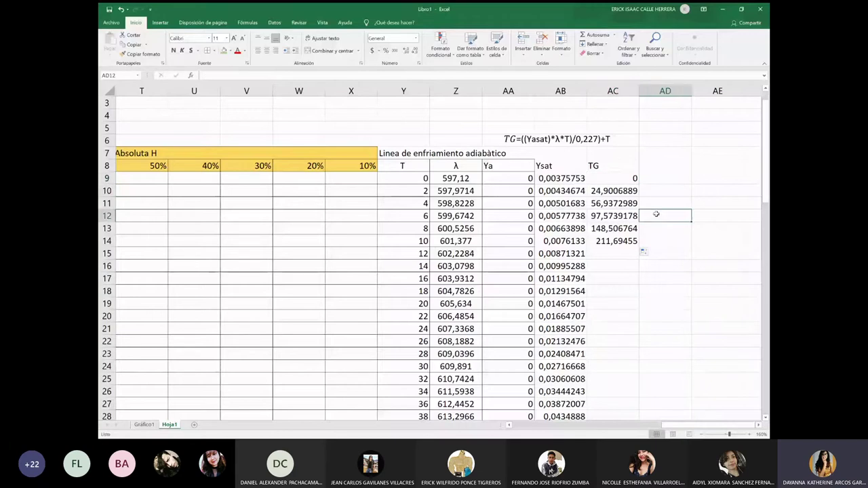
# Undo the TG formula entry and its fill so that AC9:AC14 is empty
pyautogui.hotkey('shift', 'Down')
pyautogui.hotkey('shift', 'Down')
pyautogui.hotkey('shift', 'Down')
pyautogui.hotkey('shift', 'Down')
pyautogui.hotkey('shift', 'Down')
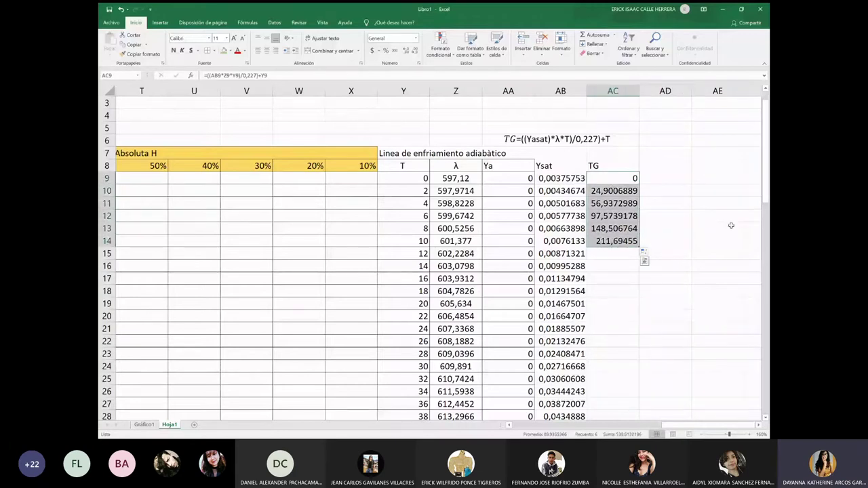
pyautogui.press('BackSpace')
pyautogui.press('Escape')
pyautogui.click(718, 193)
pyautogui.click(614, 241)
pyautogui.press('BackSpace')
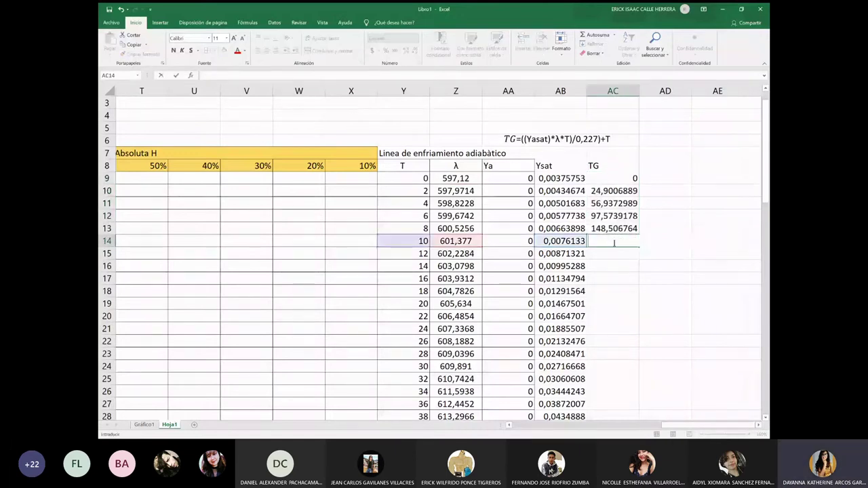
pyautogui.hotkey('ctrl', 'z')
pyautogui.hotkey('ctrl', 'z')
pyautogui.hotkey('ctrl', 'z')
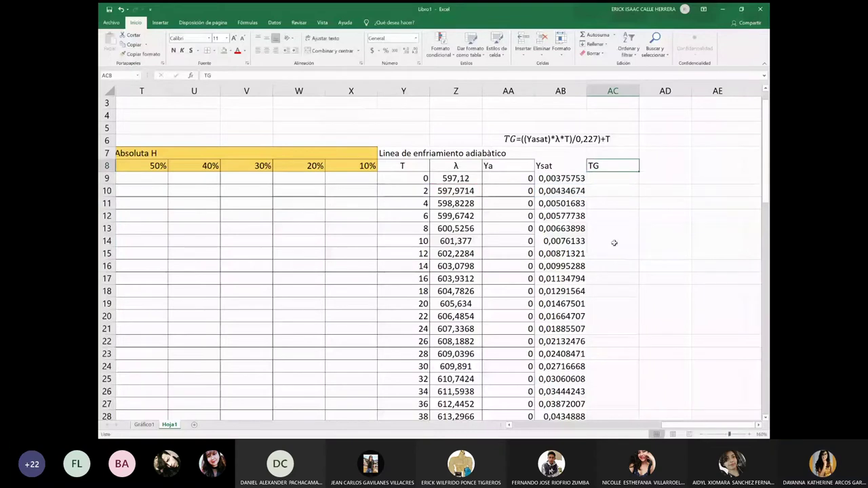
# Try drafting the TG formula in AC9 with 273 added to the temperature, as =(AB9*Z9*(Y9+273)*
pyautogui.press('Down')
pyautogui.write('=(')
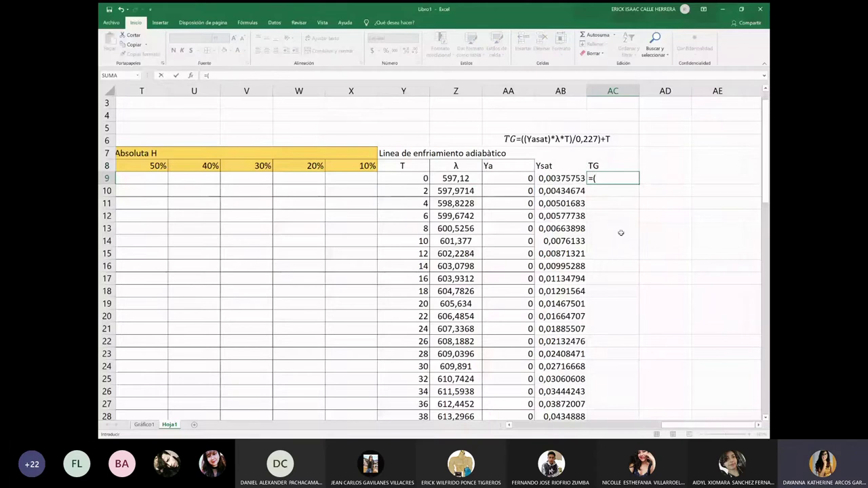
pyautogui.click(550, 179)
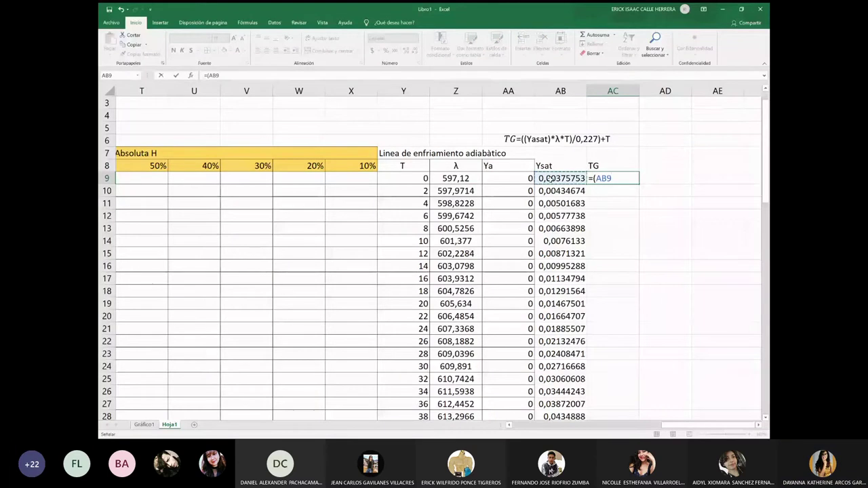
pyautogui.write('*')
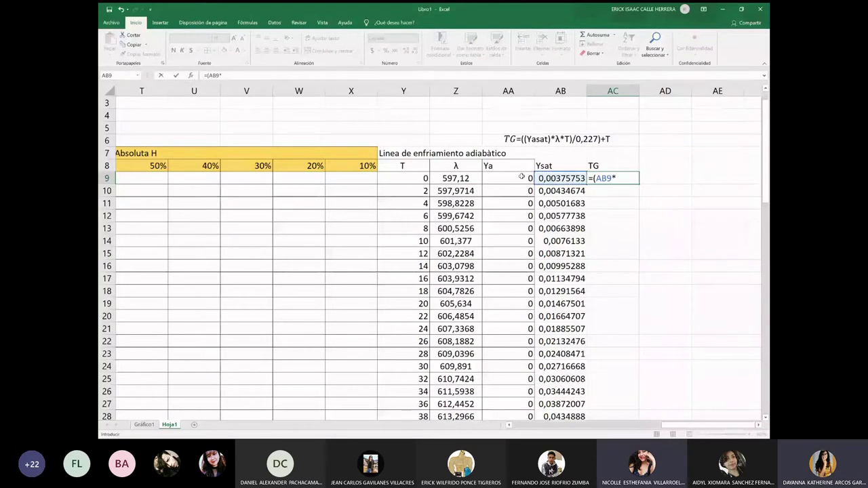
pyautogui.click(453, 178)
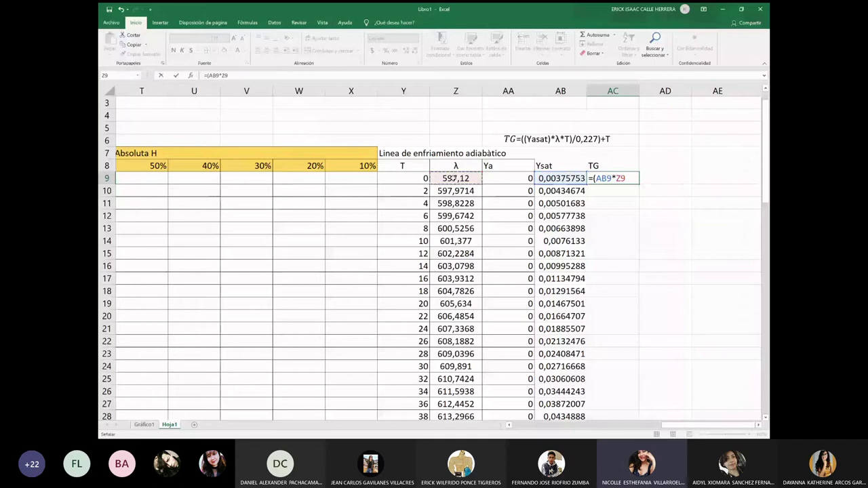
pyautogui.write('*')
pyautogui.click(405, 180)
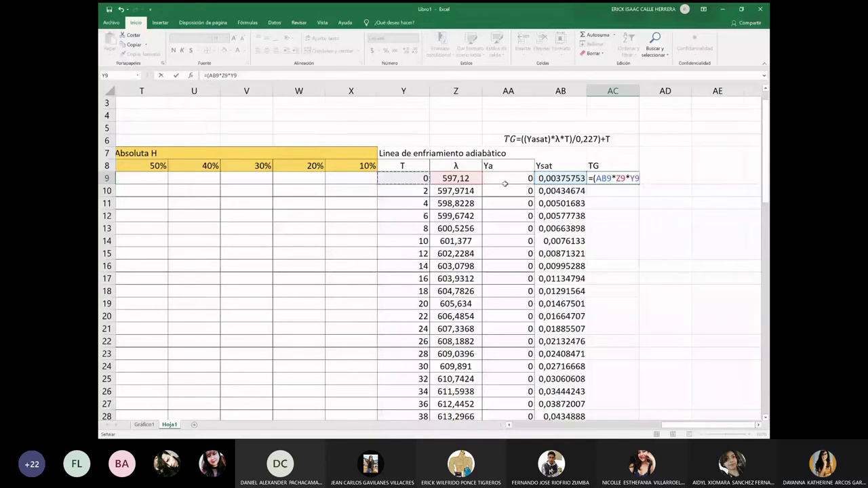
pyautogui.press('BackSpace')
pyautogui.press('BackSpace')
pyautogui.write('(')
pyautogui.click(397, 177)
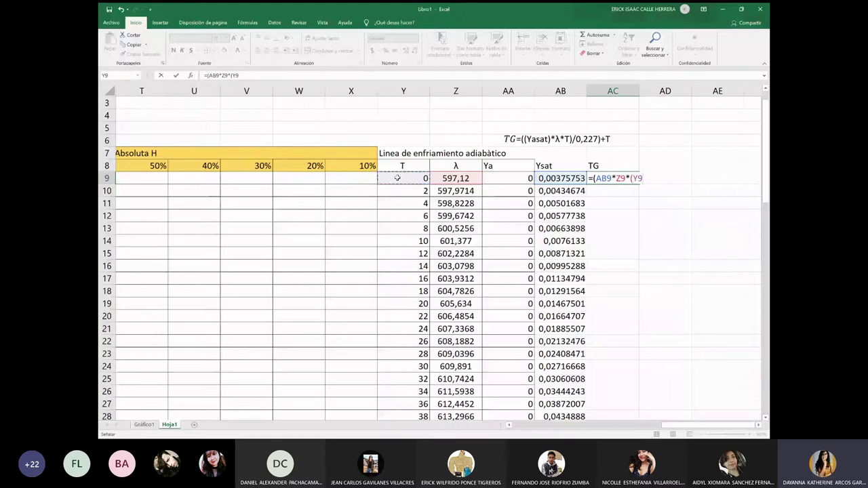
pyautogui.write('+273')
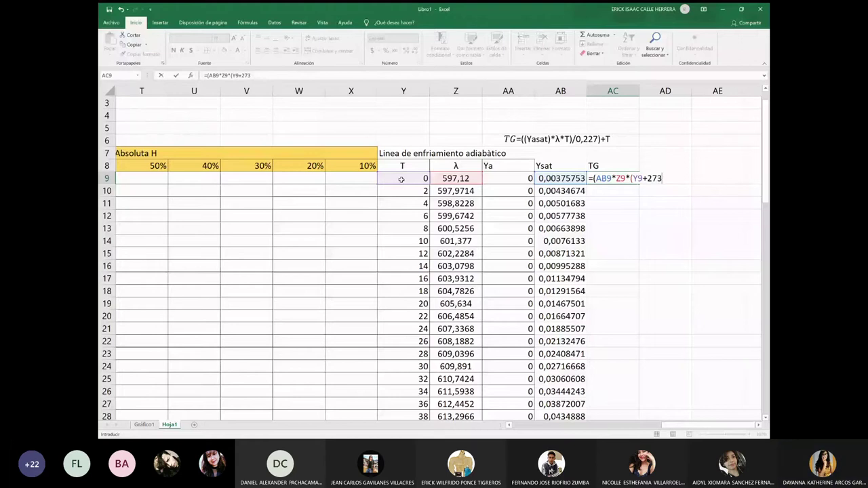
pyautogui.write(')')
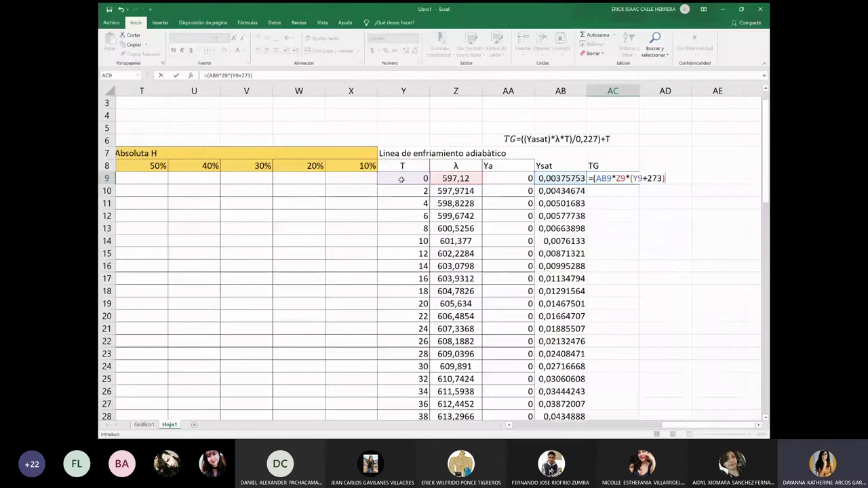
pyautogui.write('*')
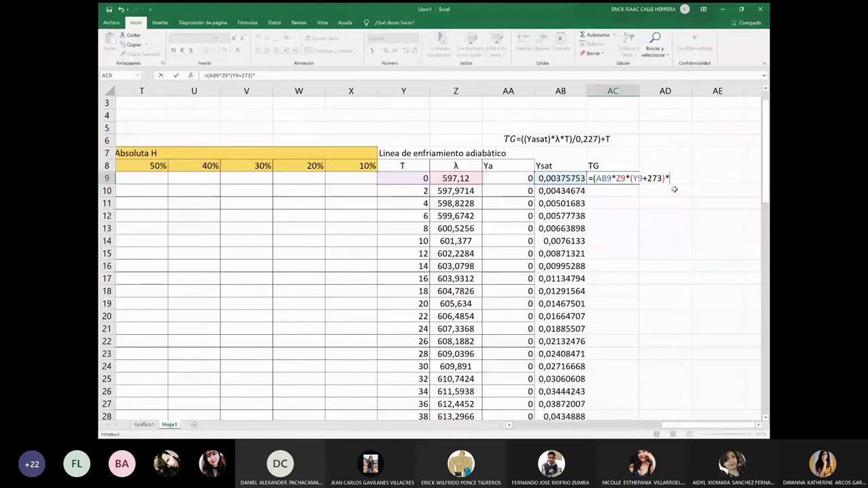
# Replace the draft TG formula in AC9 with =(AB9*Z9)/0,227+Y9
pyautogui.press('BackSpace')
pyautogui.press('BackSpace')
pyautogui.press('BackSpace')
pyautogui.press('BackSpace')
pyautogui.press('BackSpace')
pyautogui.press('BackSpace')
pyautogui.press('BackSpace')
pyautogui.press('BackSpace')
pyautogui.press('BackSpace')
pyautogui.press('BackSpace')
pyautogui.press('BackSpace')
pyautogui.press('BackSpace')
pyautogui.press('BackSpace')
pyautogui.press('BackSpace')
pyautogui.press('BackSpace')
pyautogui.press('BackSpace')
pyautogui.press('BackSpace')
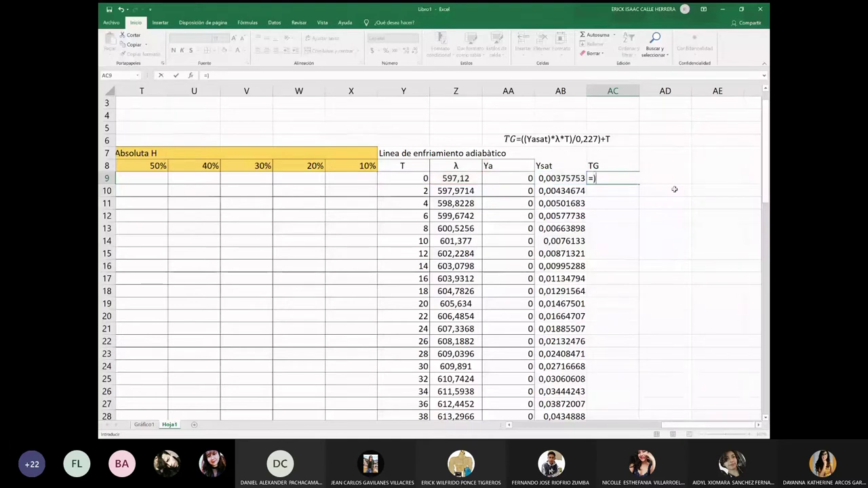
pyautogui.write('(AB9*')
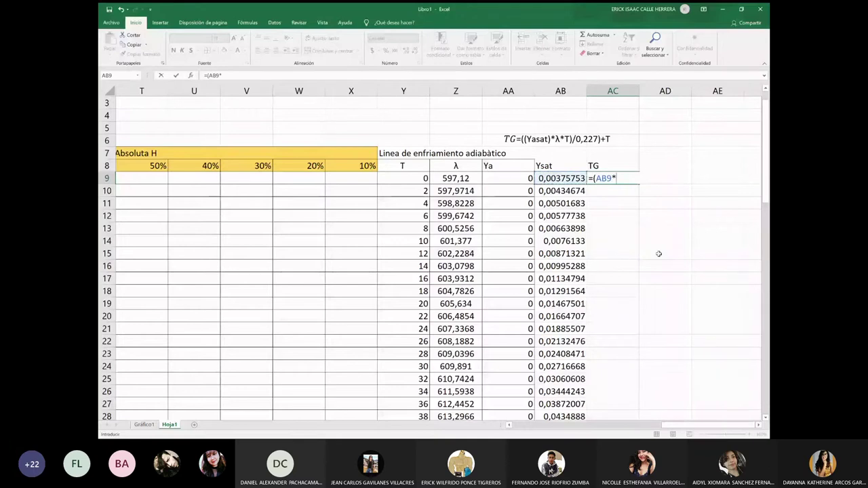
pyautogui.click(464, 179)
pyautogui.write('*')
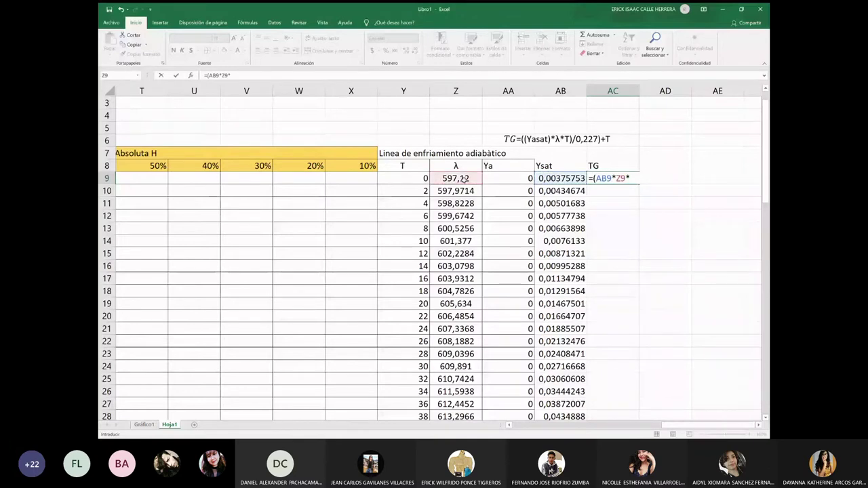
pyautogui.press('BackSpace')
pyautogui.write(')/0,227')
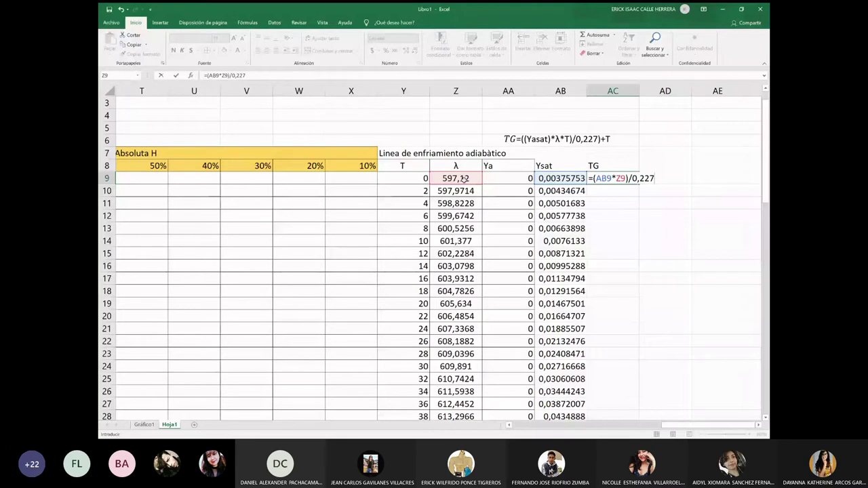
pyautogui.write(')')
pyautogui.press('BackSpace')
pyautogui.write('+')
pyautogui.click(415, 183)
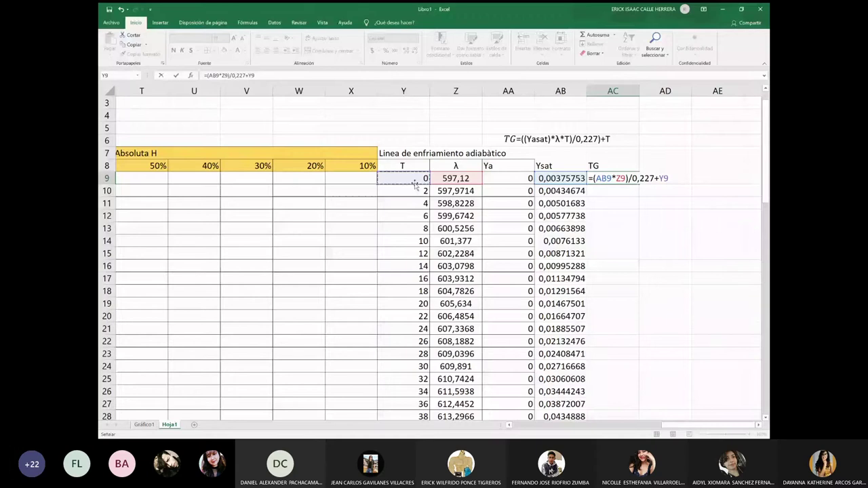
pyautogui.press('Return')
pyautogui.click(421, 254)
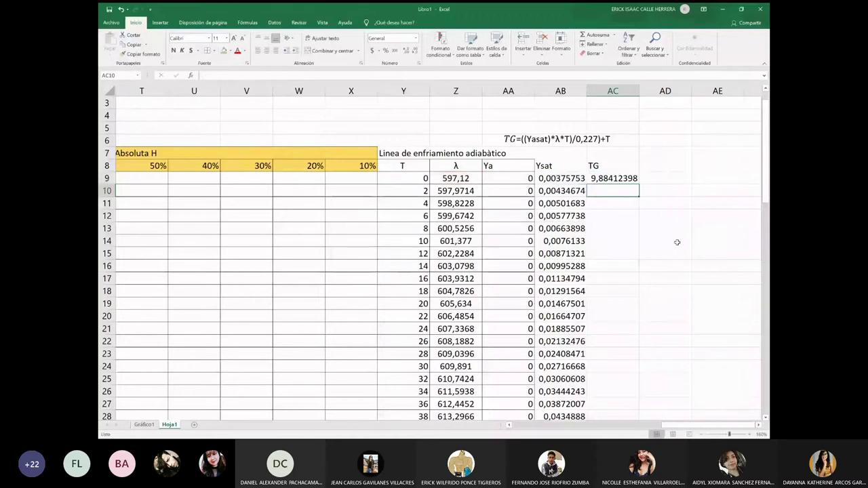
# Put parentheses around the denominator of the written TG equation above the table, giving TG=((Yasat)*λ*T)/(0,227+T)
pyautogui.click(624, 178)
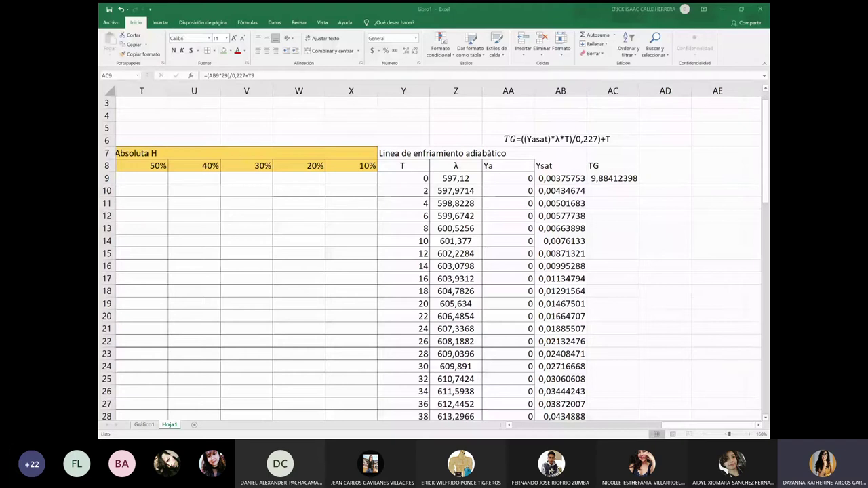
pyautogui.click(597, 139)
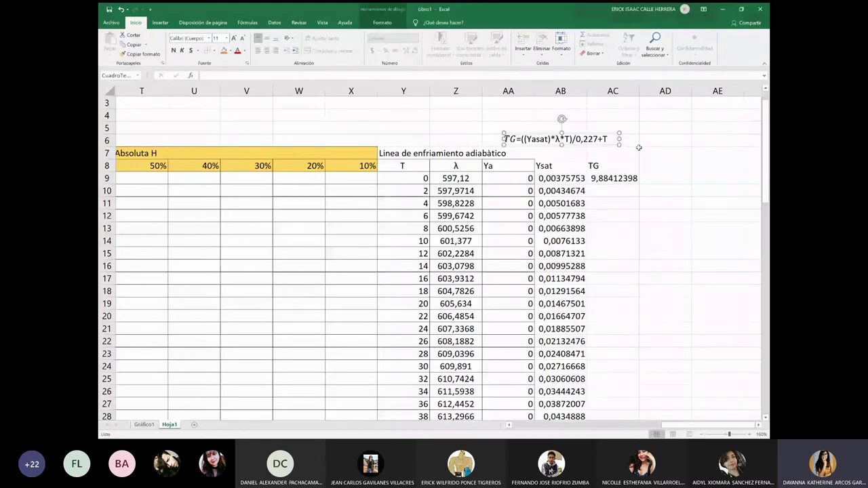
pyautogui.write('(')
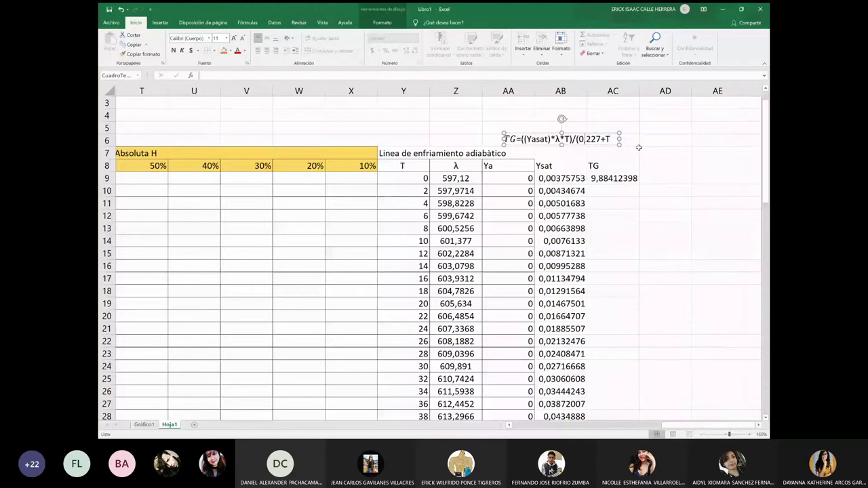
pyautogui.write(')')
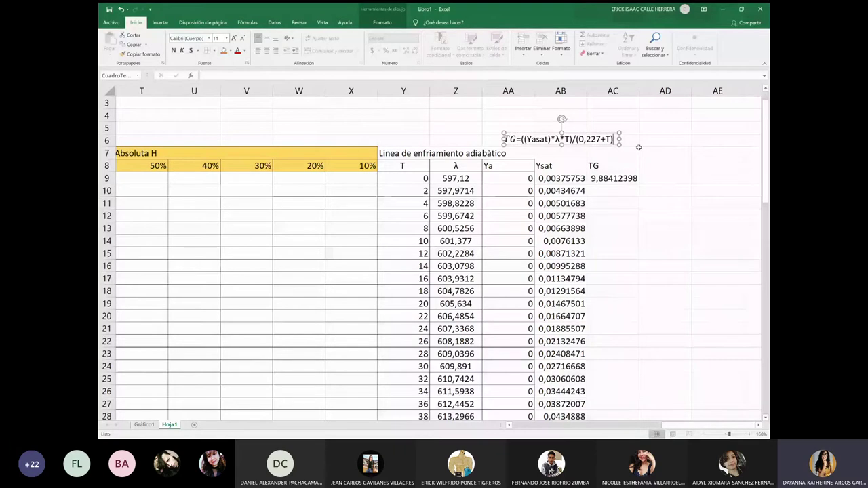
pyautogui.click(624, 243)
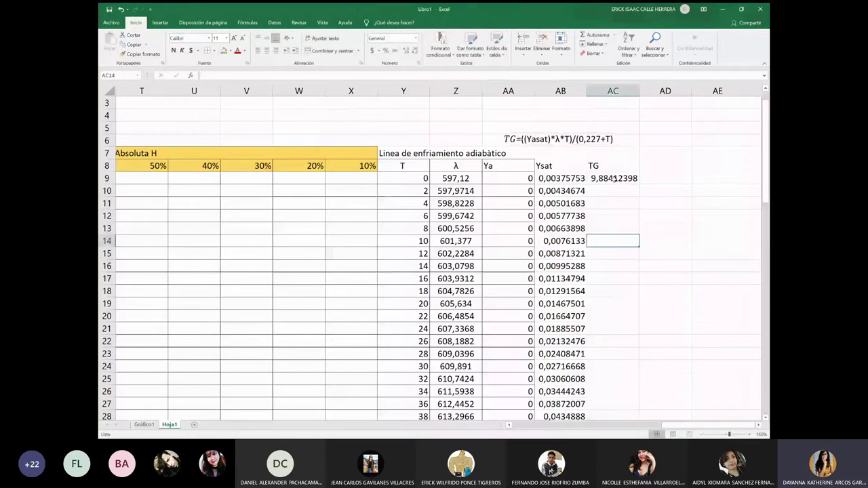
# Copy the TG formula from AC9 down to AC39, alongside the 60-degree row
pyautogui.click(614, 179)
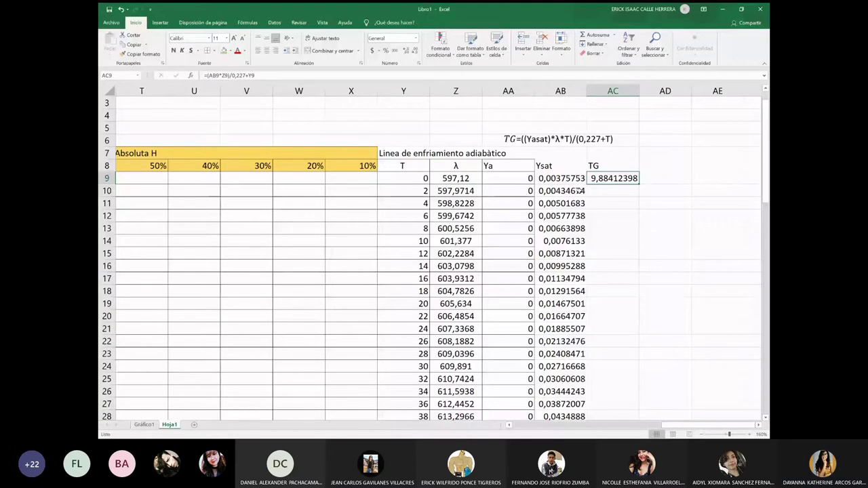
pyautogui.moveTo(639, 184); pyautogui.dragTo(613, 398)
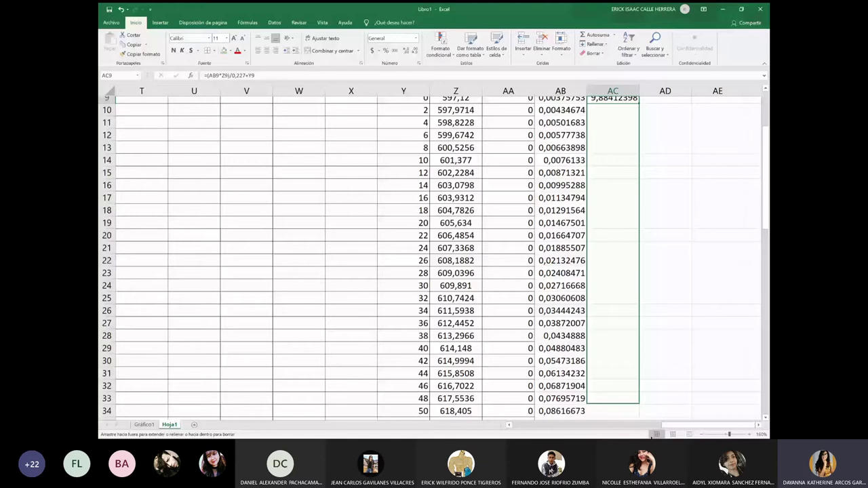
pyautogui.moveTo(649, 436); pyautogui.dragTo(613, 394)
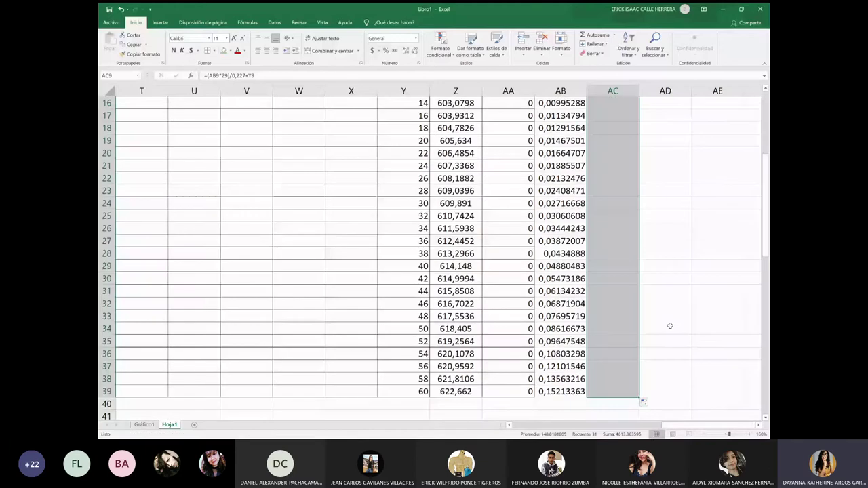
pyautogui.scroll(5, 670, 326)
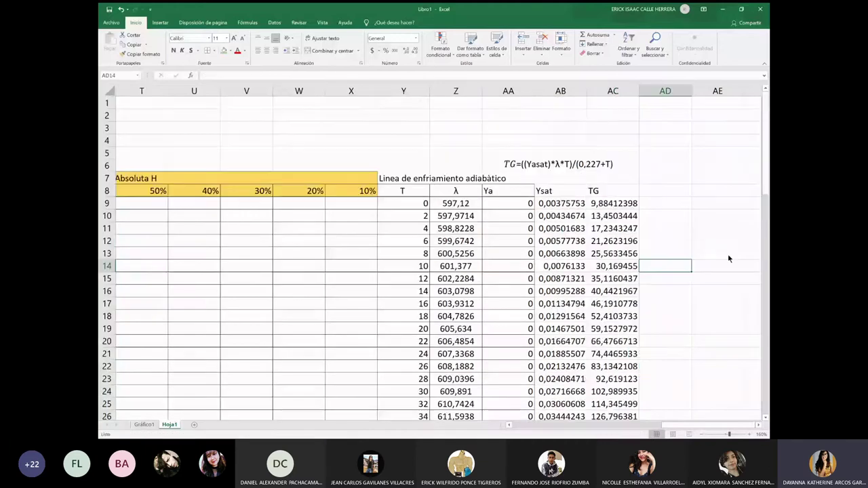
# Review the TG and λ formulas and the column headings of the adiabatic cooling line table
pyautogui.click(613, 203)
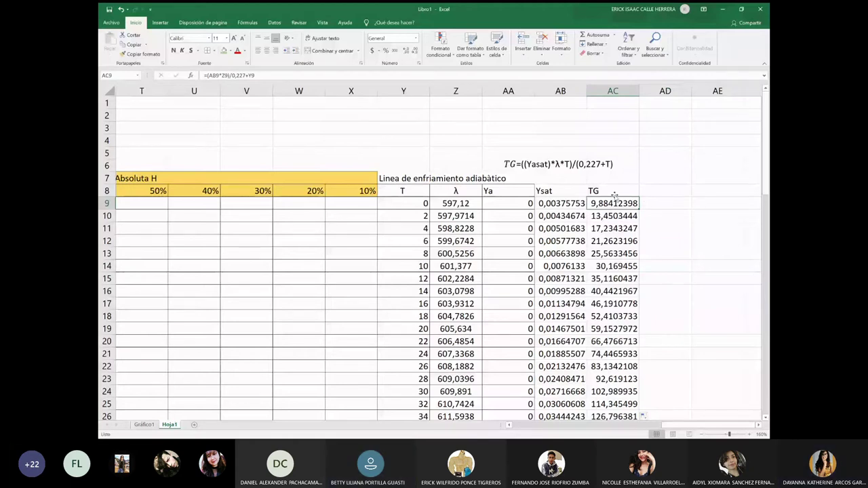
pyautogui.click(464, 193)
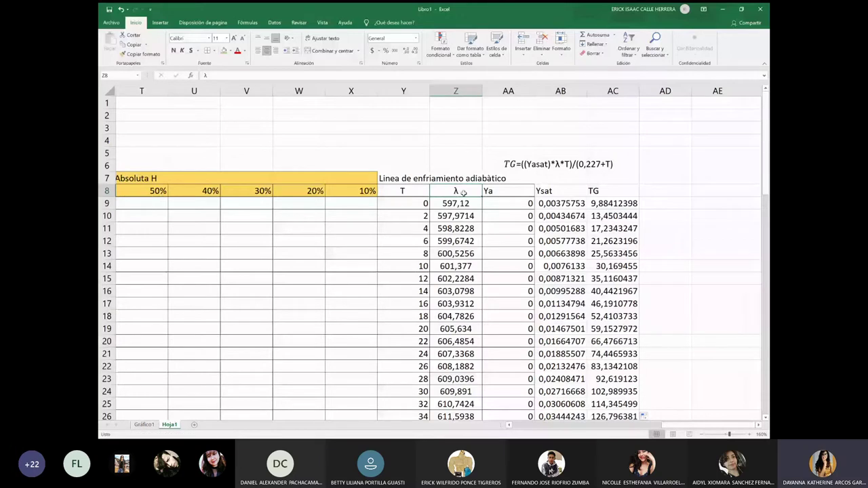
pyautogui.press('Down')
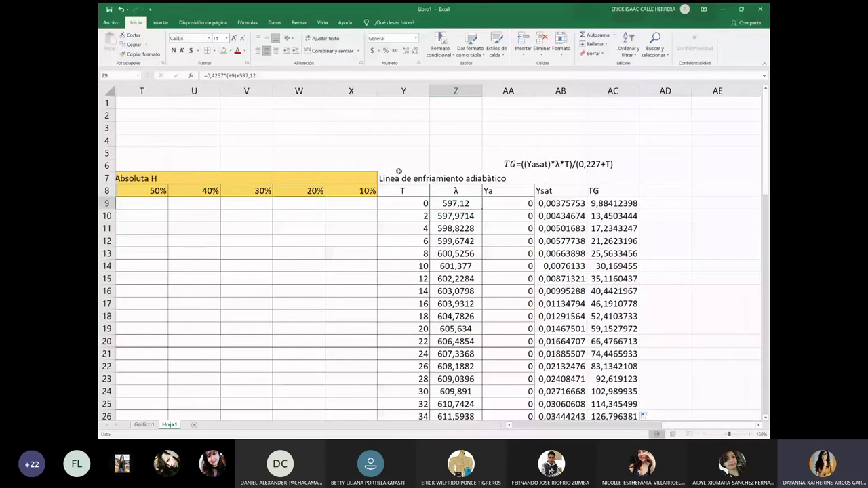
pyautogui.click(441, 196)
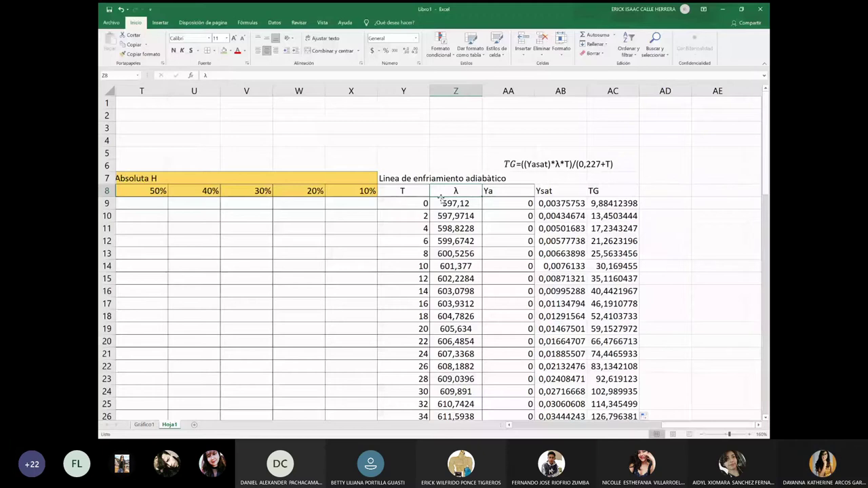
pyautogui.press('Right')
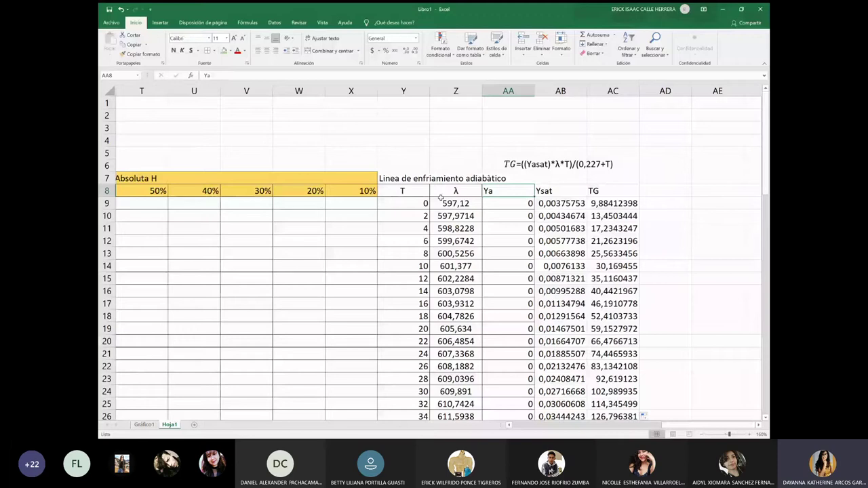
pyautogui.press('Right')
pyautogui.press('Right')
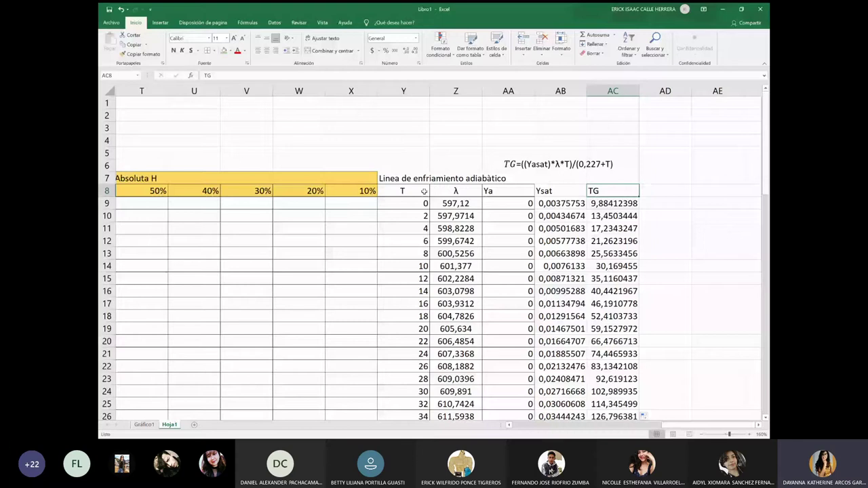
pyautogui.scroll(-1, 427, 204)
pyautogui.press('Right')
pyautogui.press('Down')
pyautogui.press('Down')
pyautogui.press('Down')
pyautogui.press('Down')
pyautogui.press('Down')
pyautogui.press('Down')
pyautogui.press('Down')
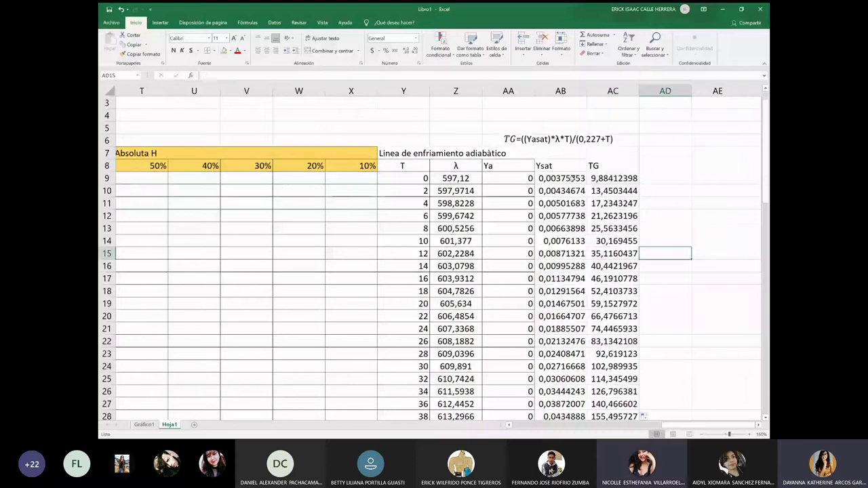
pyautogui.click(394, 167)
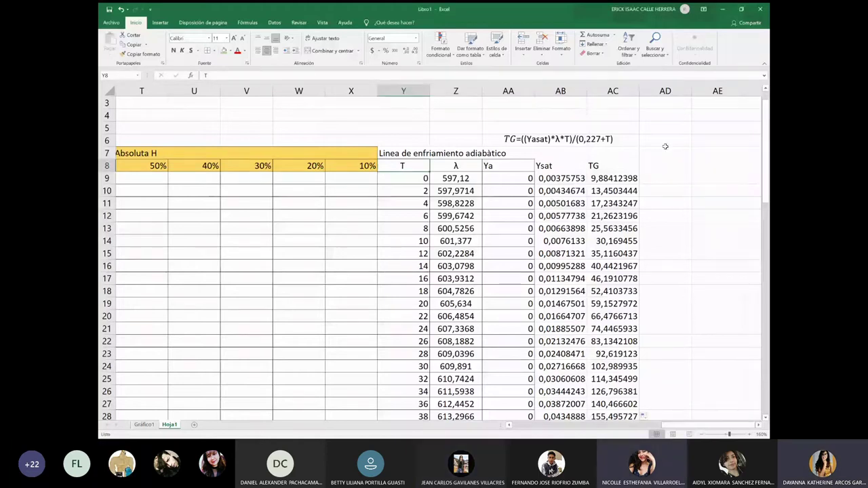
# Remove the *T factor from the numerator of the written TG equation and compare it with the TG cell formulas
pyautogui.click(600, 139)
pyautogui.click(749, 435)
pyautogui.click(751, 434)
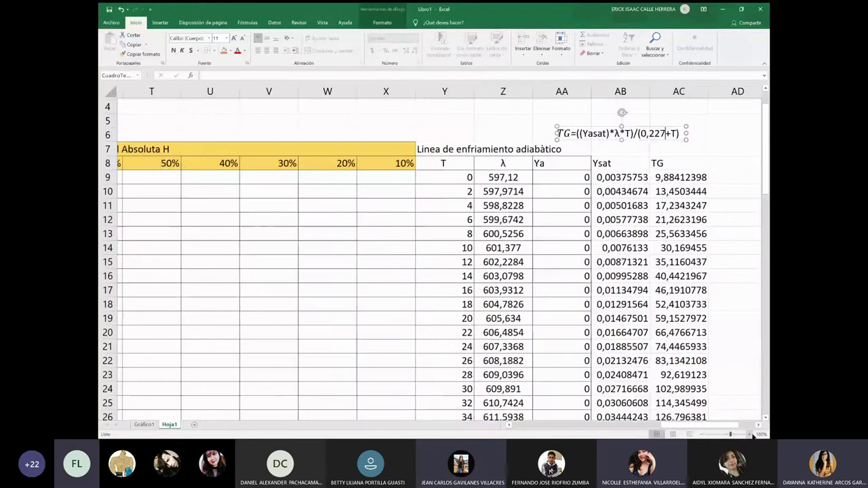
pyautogui.click(751, 434)
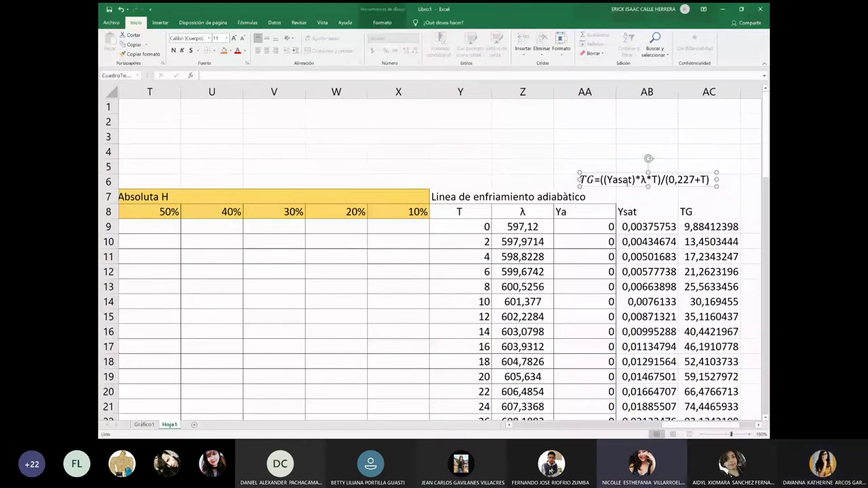
pyautogui.click(709, 225)
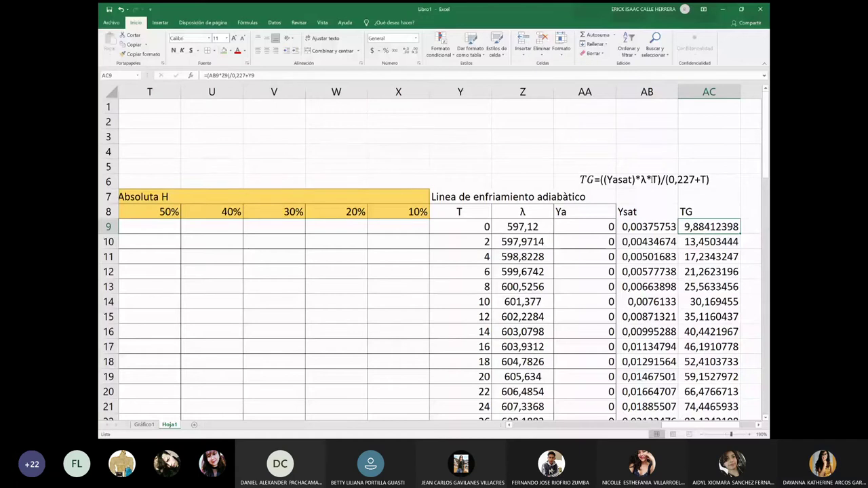
pyautogui.click(655, 179)
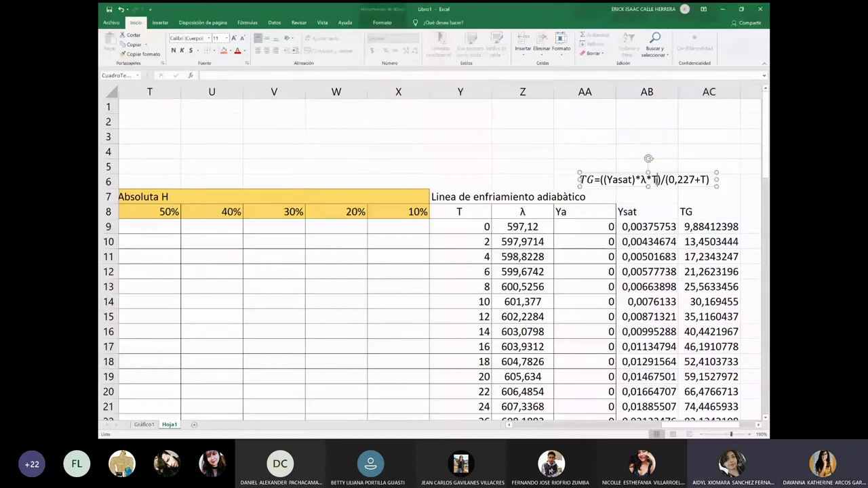
pyautogui.press('BackSpace')
pyautogui.press('BackSpace')
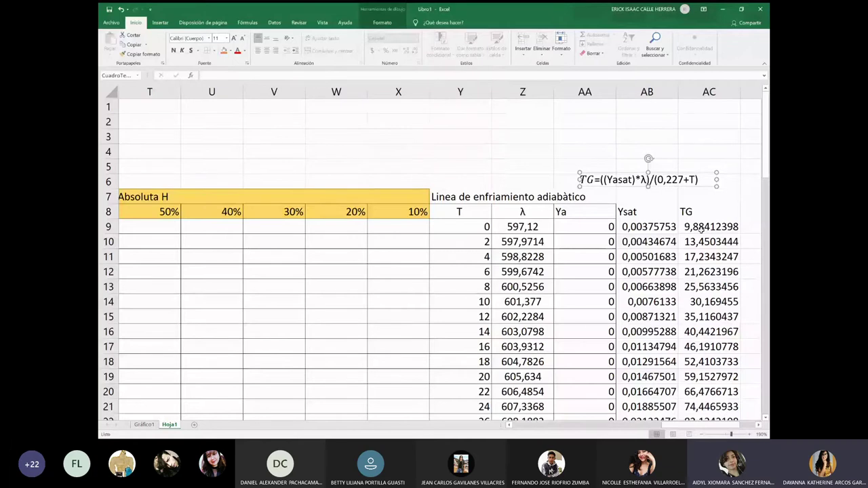
pyautogui.click(702, 227)
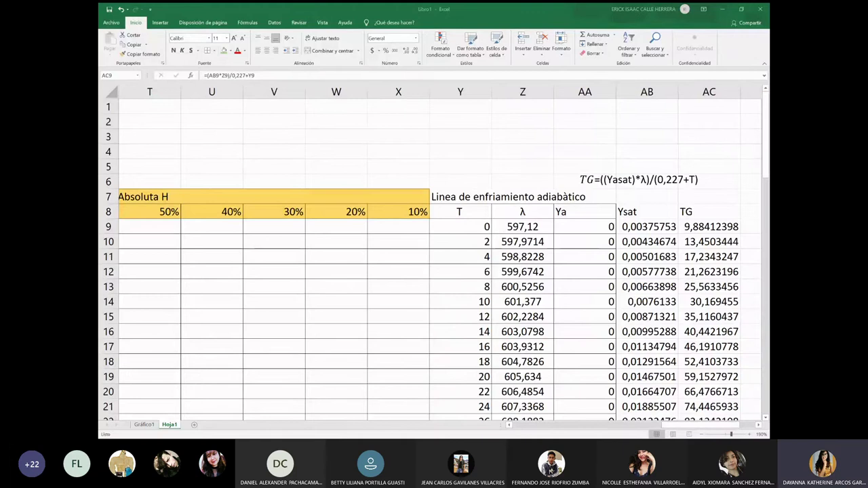
pyautogui.press('Down')
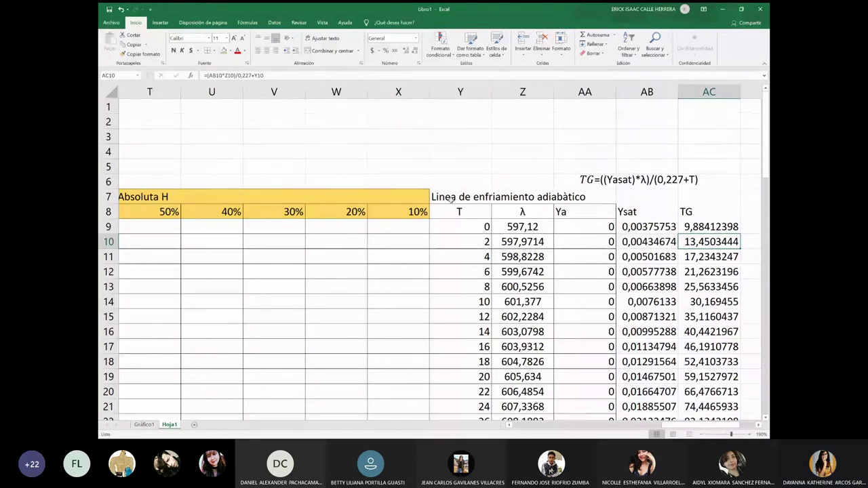
# Apply borders to all cells of the adiabatic cooling table's heading rows, Y7:AC8
pyautogui.moveTo(498, 188); pyautogui.dragTo(686, 211)
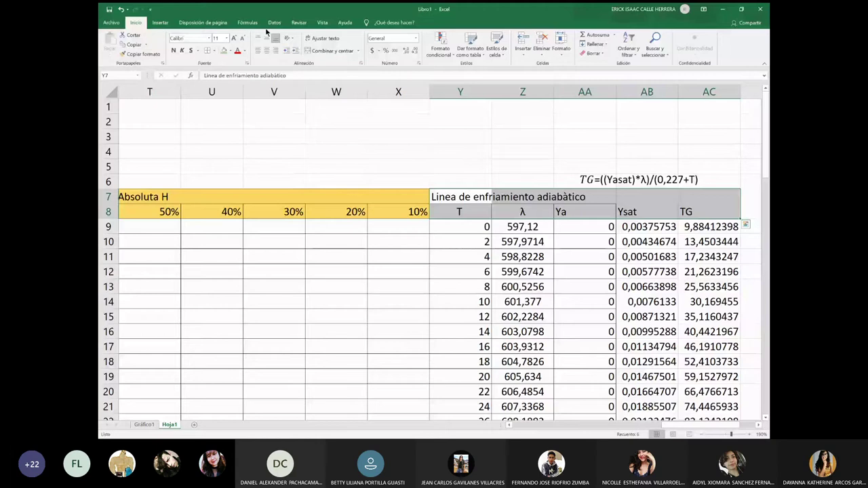
pyautogui.click(208, 54)
pyautogui.click(508, 250)
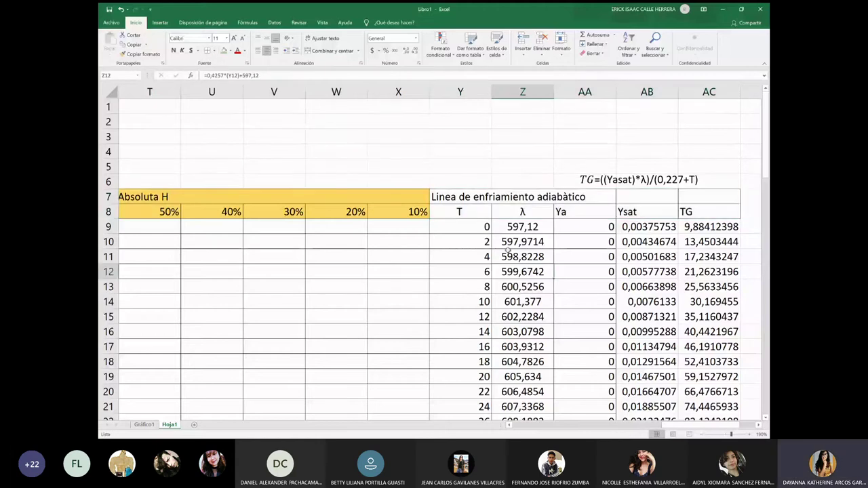
# Merge and centre the title "Linea de enfriamiento adiabàtico" across Y7:AC7
pyautogui.click(473, 197)
pyautogui.moveTo(472, 198); pyautogui.dragTo(708, 197)
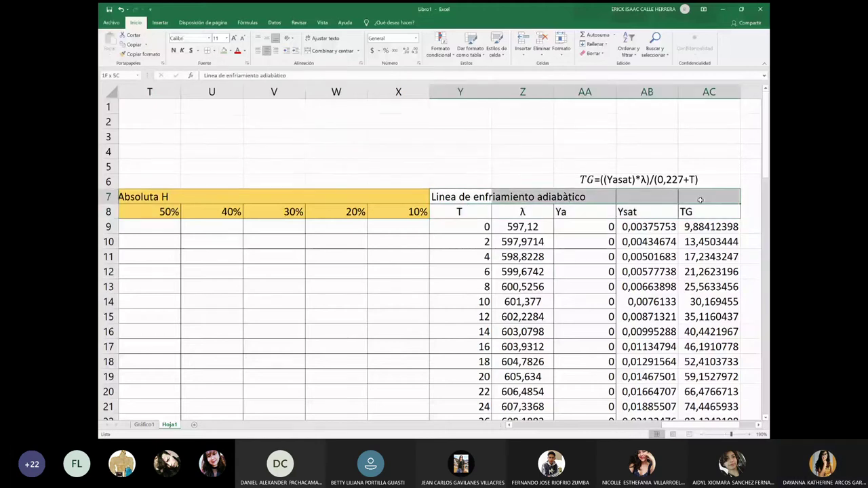
pyautogui.click(339, 53)
pyautogui.click(522, 271)
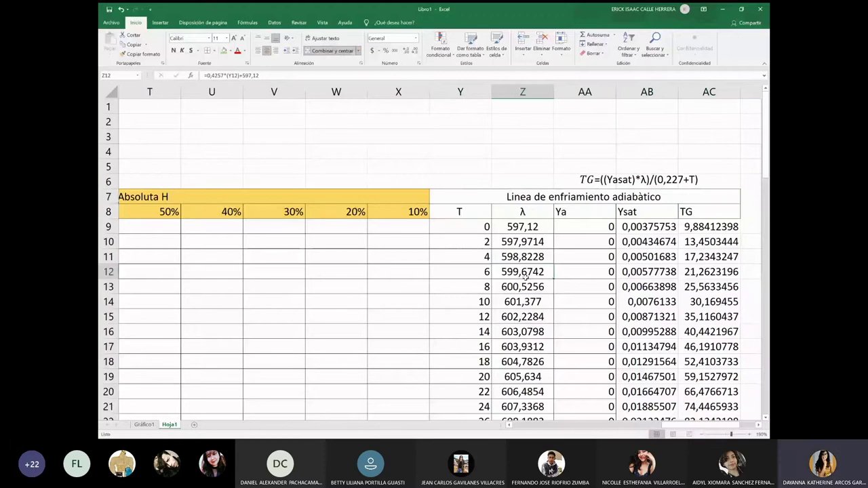
# Fill the heading rows of the adiabatic cooling table, Y7:AC8, with light orange
pyautogui.moveTo(461, 197); pyautogui.dragTo(632, 211)
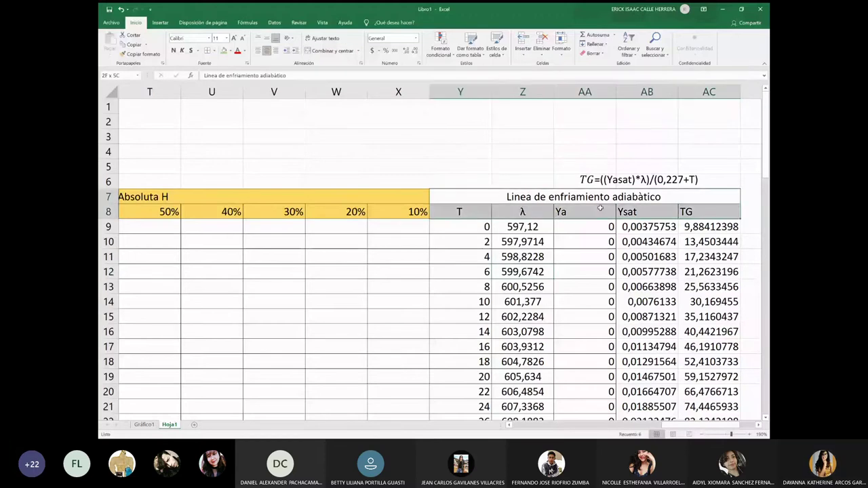
pyautogui.click(571, 196)
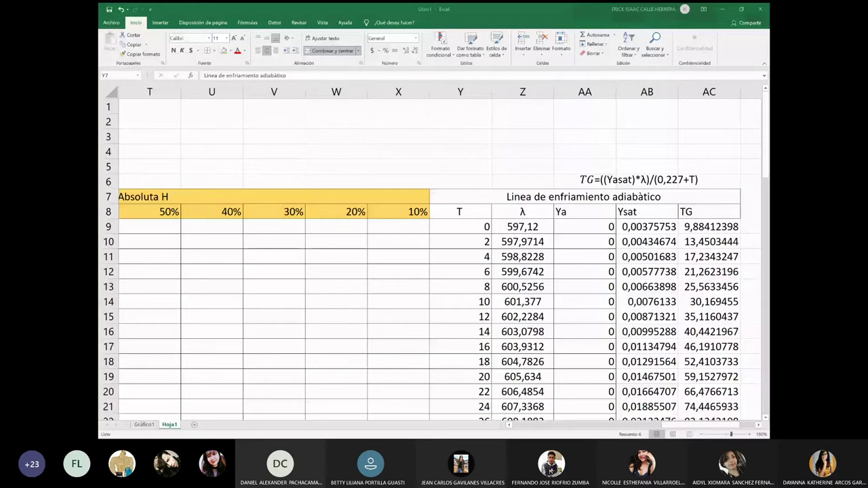
pyautogui.click(227, 50)
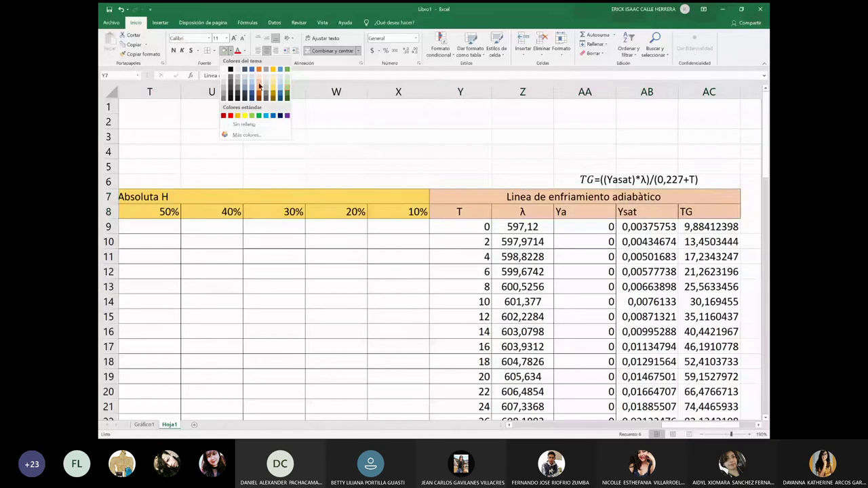
pyautogui.click(259, 99)
pyautogui.click(526, 242)
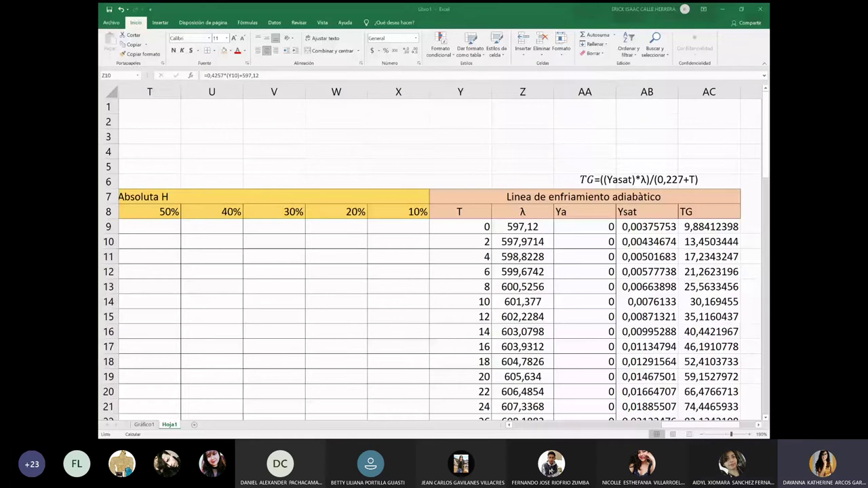
# Compare the reference Carta Psicrométrica image below the table with the humidity curves plotted on the Gráfico1 sheet
pyautogui.scroll(-15, 554, 276)
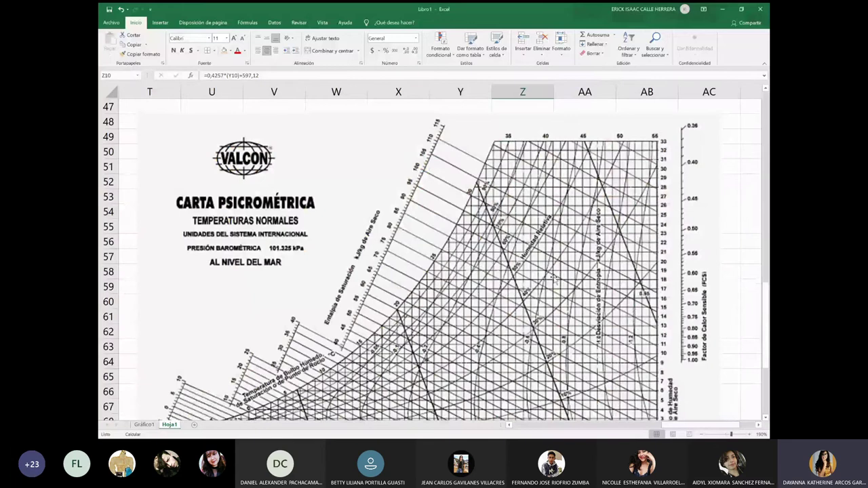
pyautogui.scroll(-3, 553, 276)
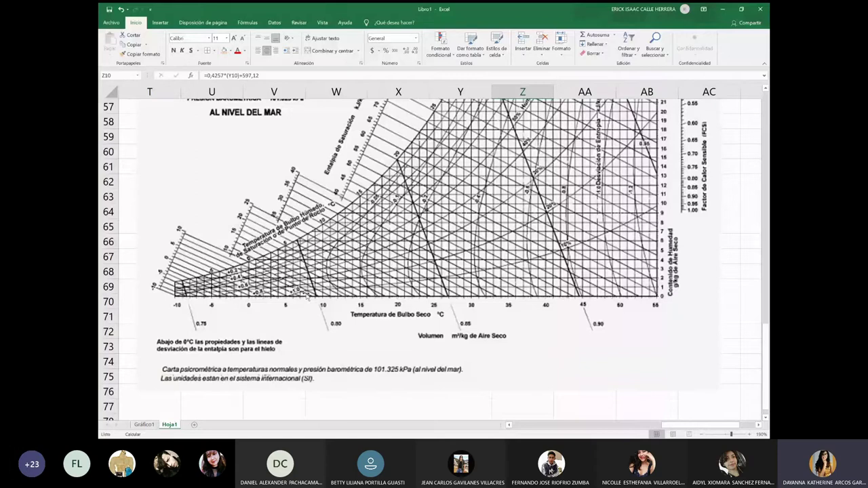
pyautogui.click(143, 425)
pyautogui.scroll(-1, 358, 232)
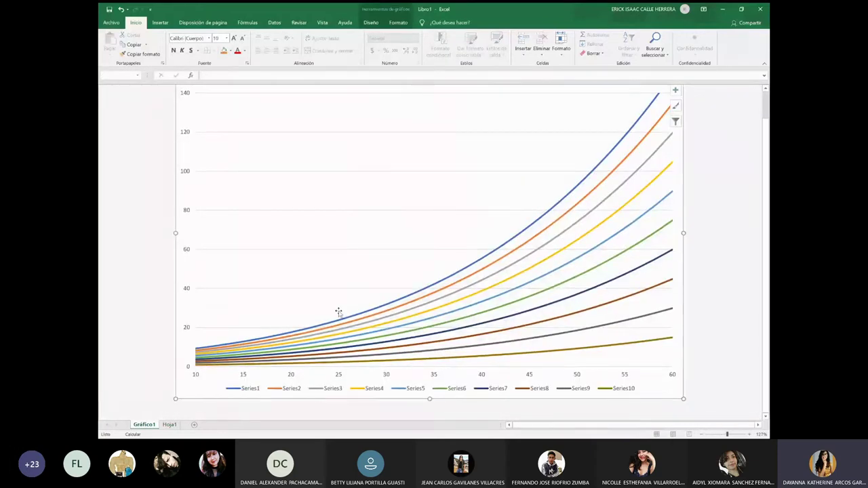
pyautogui.scroll(2, 339, 310)
pyautogui.click(169, 424)
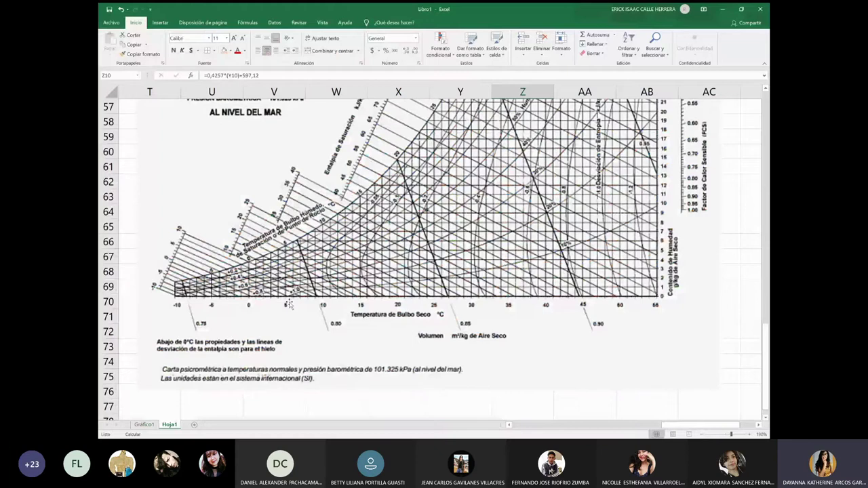
# Review the adiabatic cooling table's values down to 60 degrees against the Gráfico1 curves and the reference chart
pyautogui.scroll(19, 288, 304)
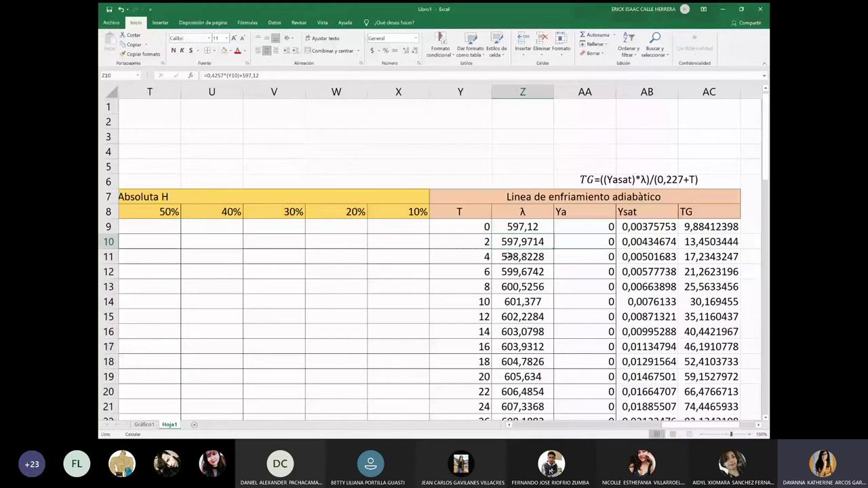
pyautogui.press('Up')
pyautogui.press('Right')
pyautogui.scroll(-10, 507, 256)
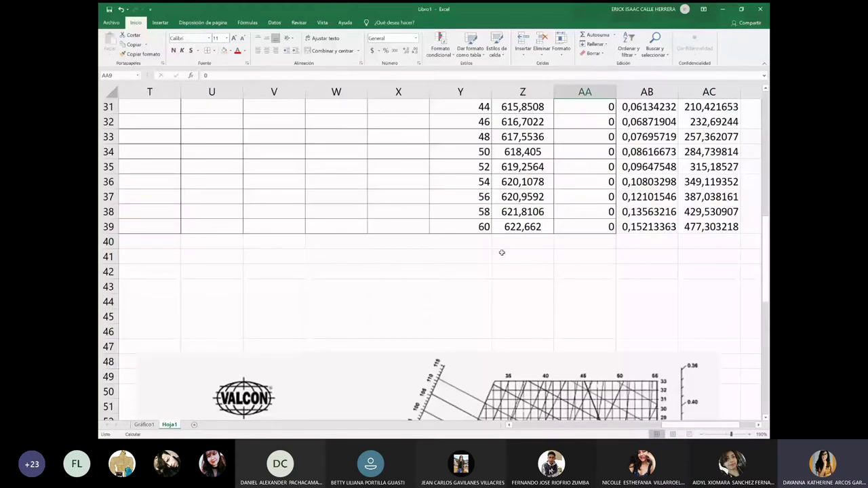
pyautogui.scroll(7, 502, 252)
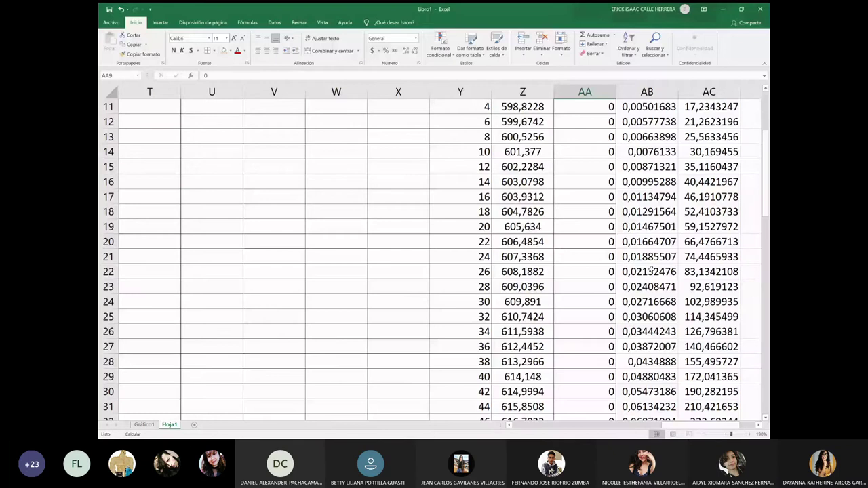
pyautogui.scroll(-14, 650, 271)
pyautogui.hotkey('ctrl', 'pageup')
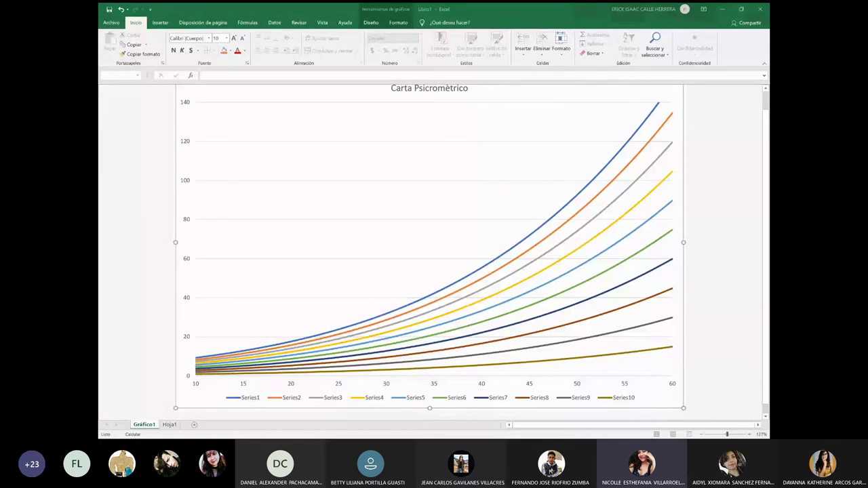
pyautogui.hotkey('ctrl', 'pagedown')
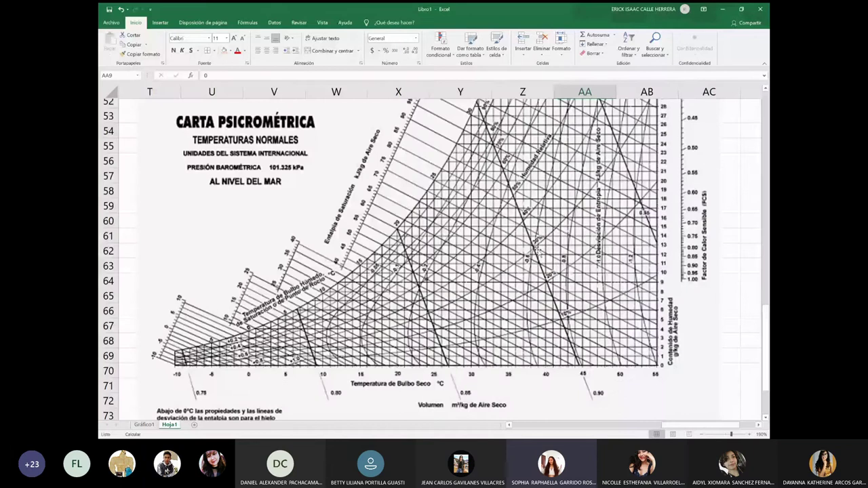
# Inspect the TG formulas in AC9, AC10 and AC11 against the written TG equation
pyautogui.press('Right')
pyautogui.press('Right')
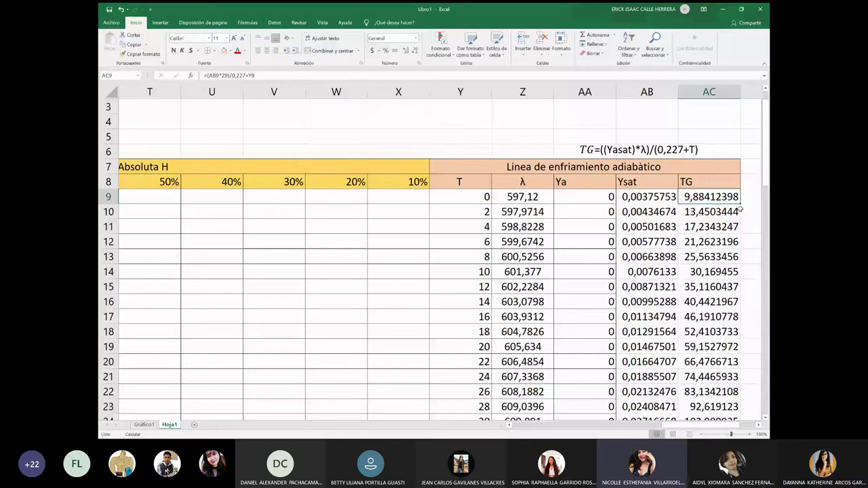
pyautogui.click(699, 212)
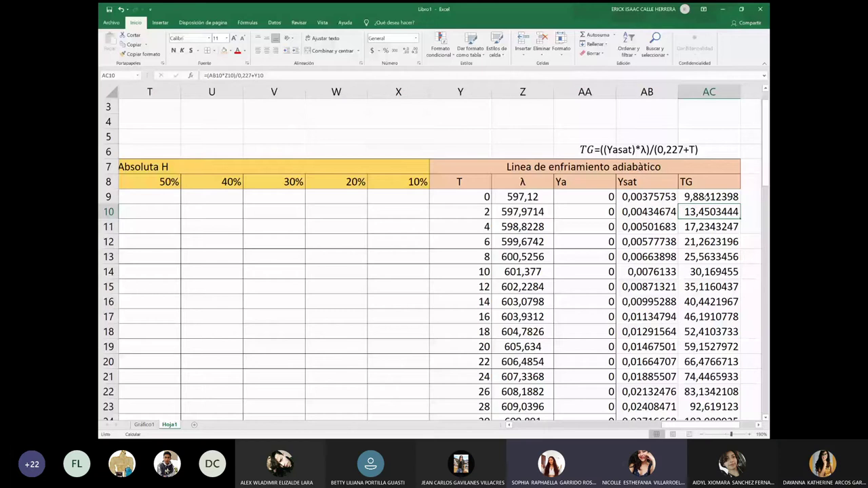
pyautogui.click(695, 230)
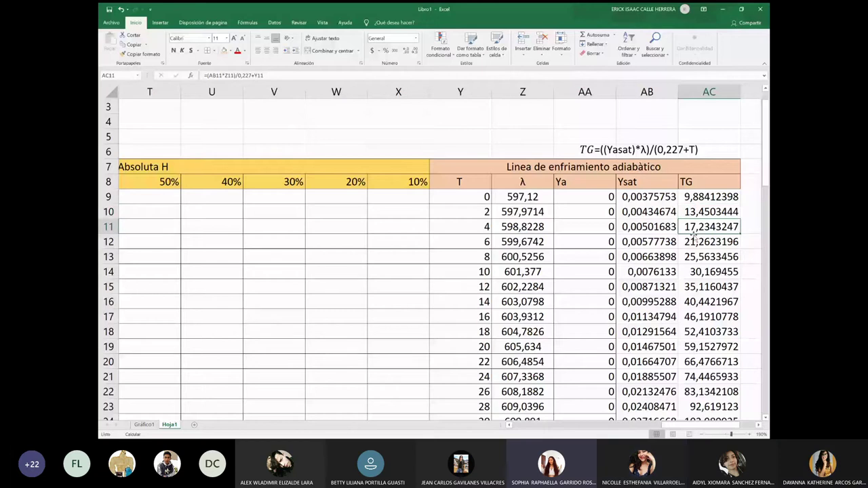
# Compare the TG formulas with the written equation and remove the parentheses around 0,227+T in the equation text box
pyautogui.click(694, 238)
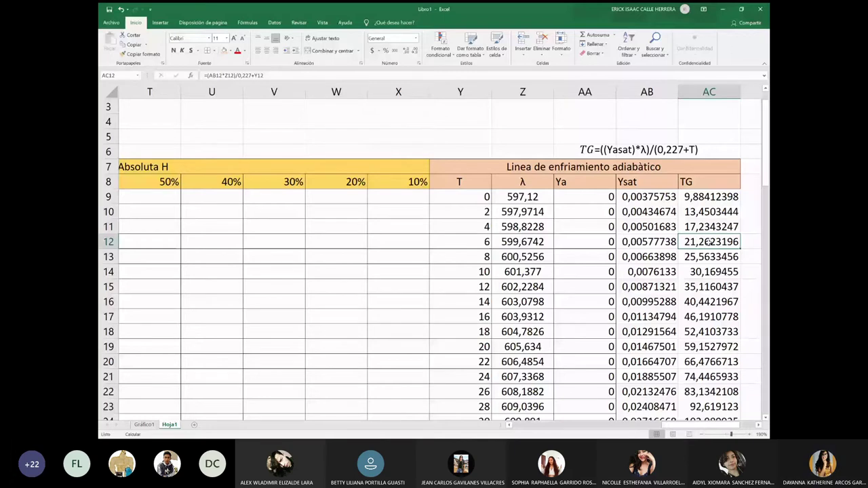
pyautogui.press('Up')
pyautogui.press('Up')
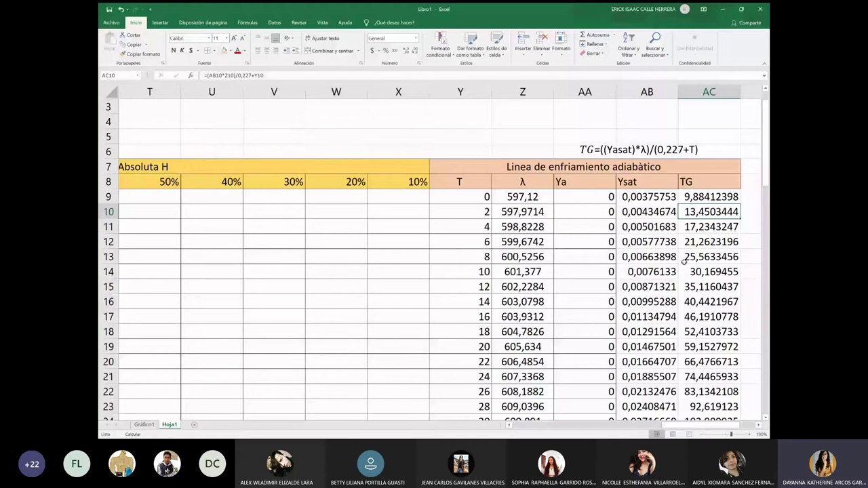
pyautogui.press('Down')
pyautogui.press('Down')
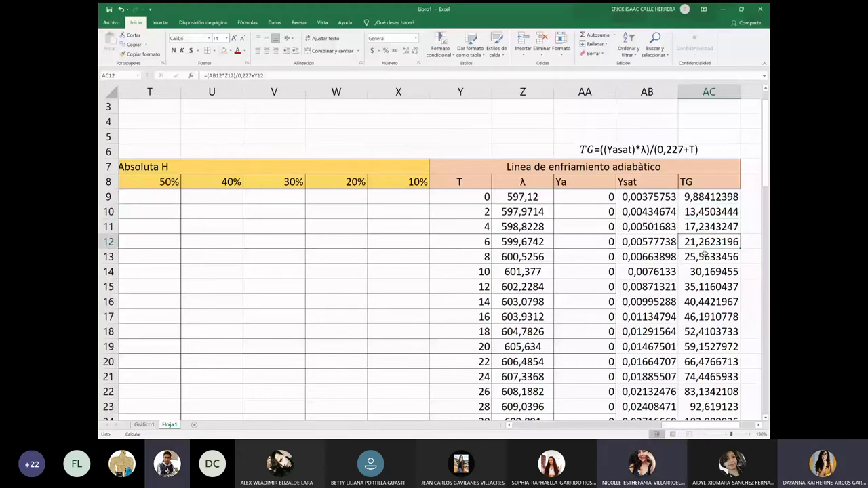
pyautogui.click(655, 150)
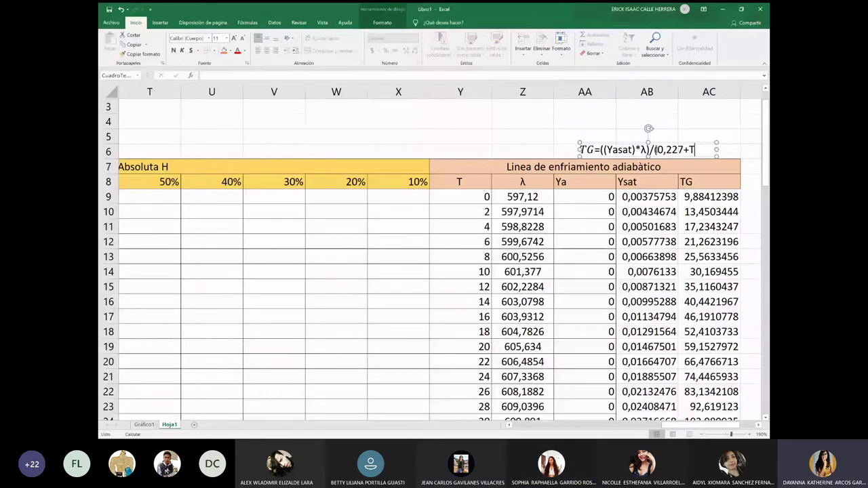
pyautogui.press('Escape')
pyautogui.press('Escape')
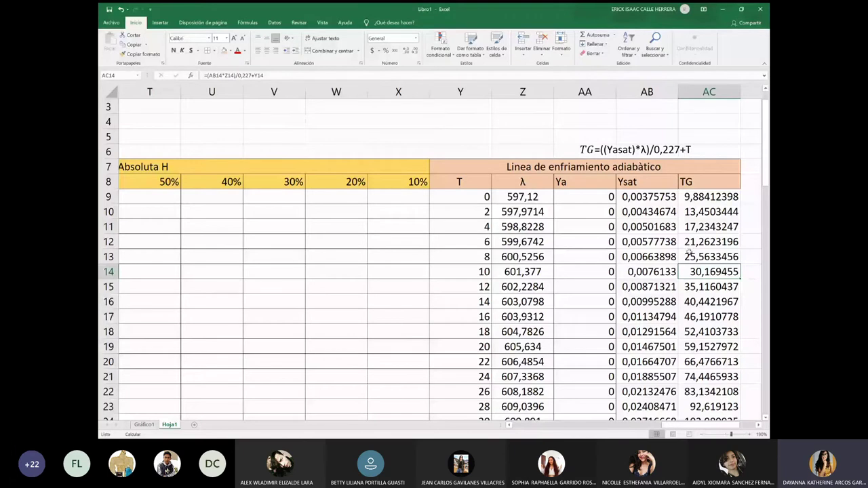
# Check the TG formulas in AC9 and AC10 against the written TG equation above the adiabatic cooling table
pyautogui.press('Up')
pyautogui.press('Up')
pyautogui.press('Up')
pyautogui.press('Up')
pyautogui.press('Up')
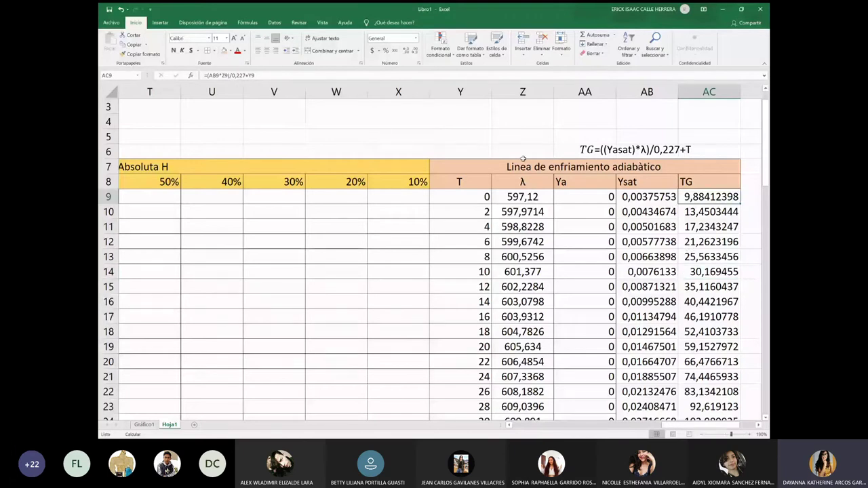
pyautogui.click(692, 213)
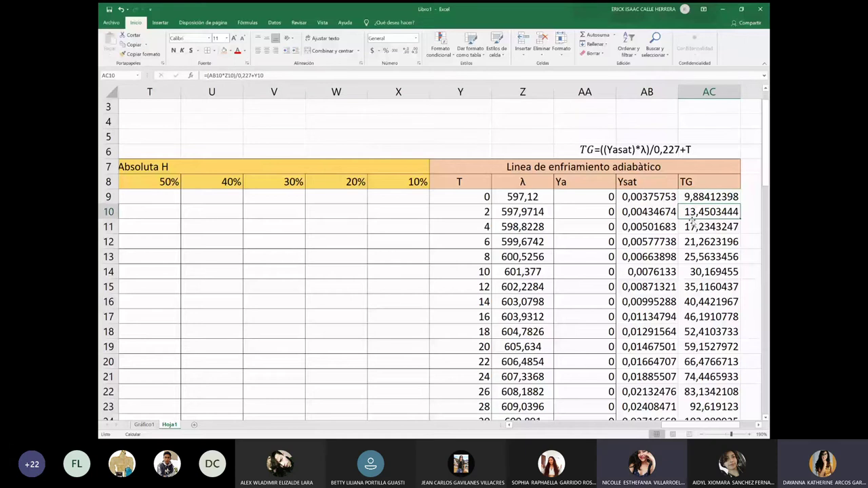
pyautogui.press('Up')
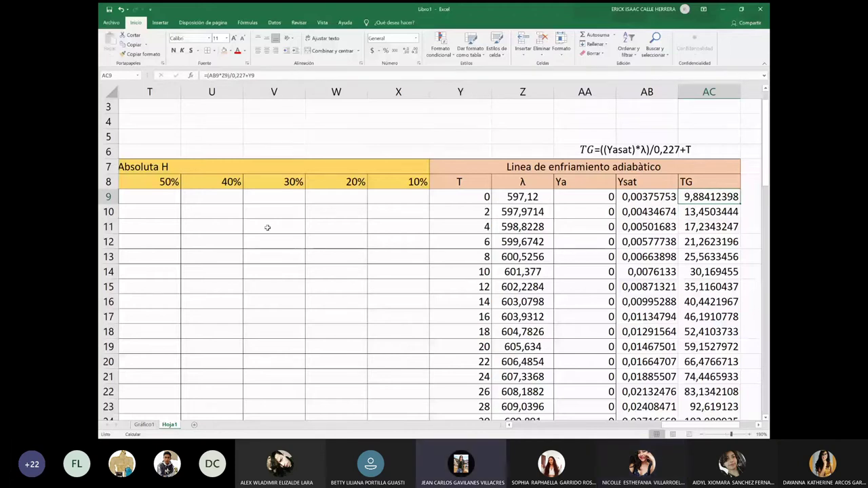
pyautogui.click(634, 149)
pyautogui.click(684, 122)
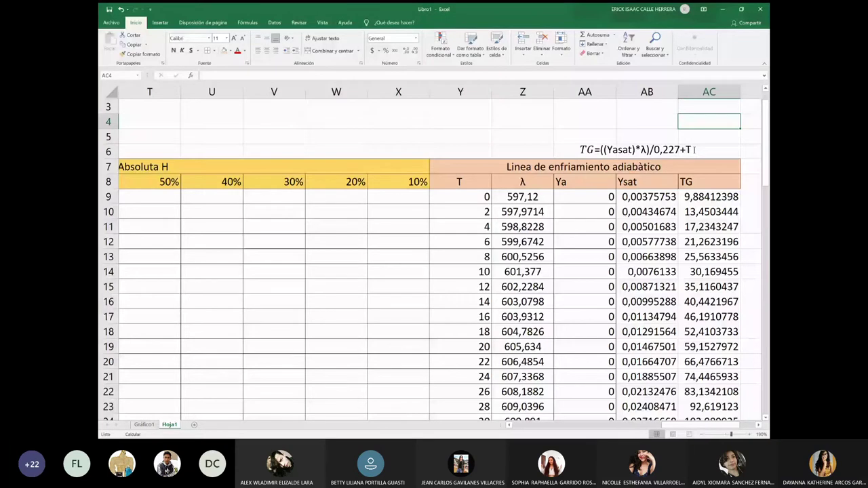
pyautogui.click(653, 149)
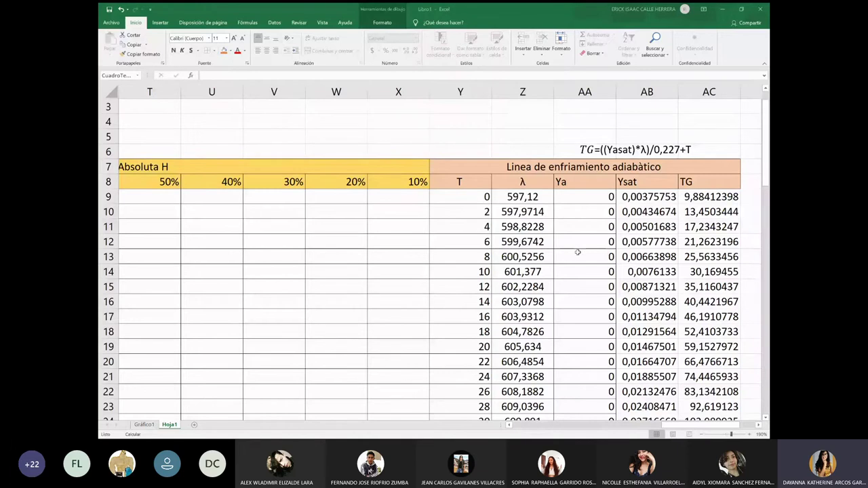
pyautogui.click(652, 149)
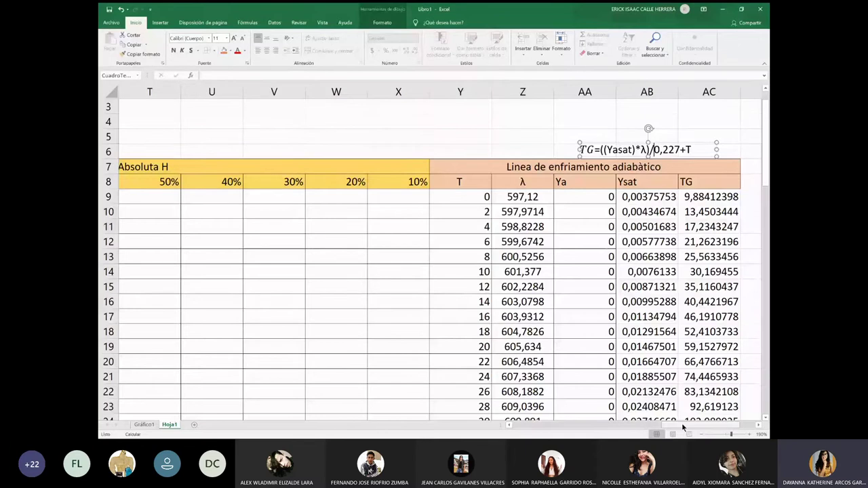
# Examine the T, λ, Ya, Ysat and TG rows of the adiabatic cooling line table
pyautogui.moveTo(683, 424)
pyautogui.mouseDown()
pyautogui.moveTo(634, 423)
pyautogui.moveTo(686, 425)
pyautogui.mouseUp()
pyautogui.click(646, 168)
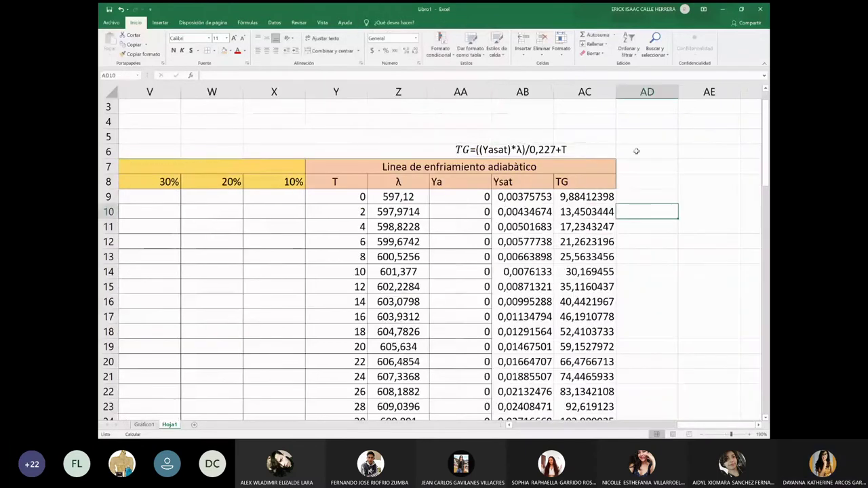
pyautogui.scroll(-2, 474, 238)
pyautogui.scroll(-3, 359, 227)
pyautogui.scroll(4, 287, 273)
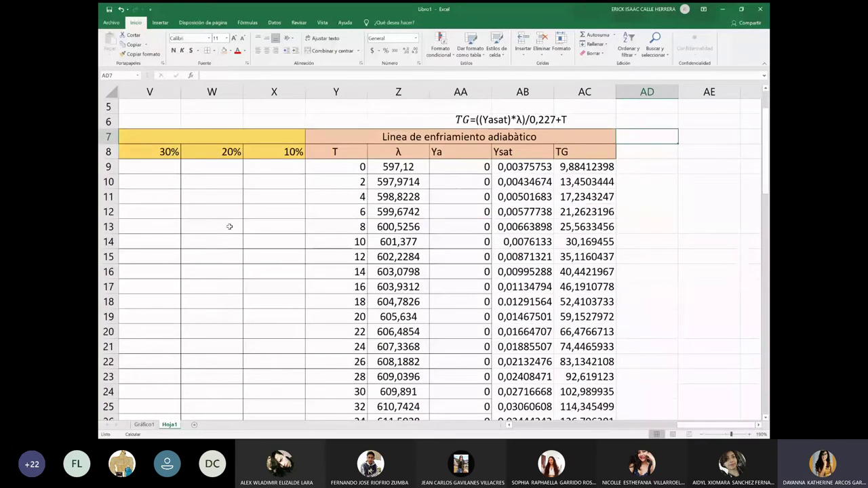
pyautogui.click(131, 162)
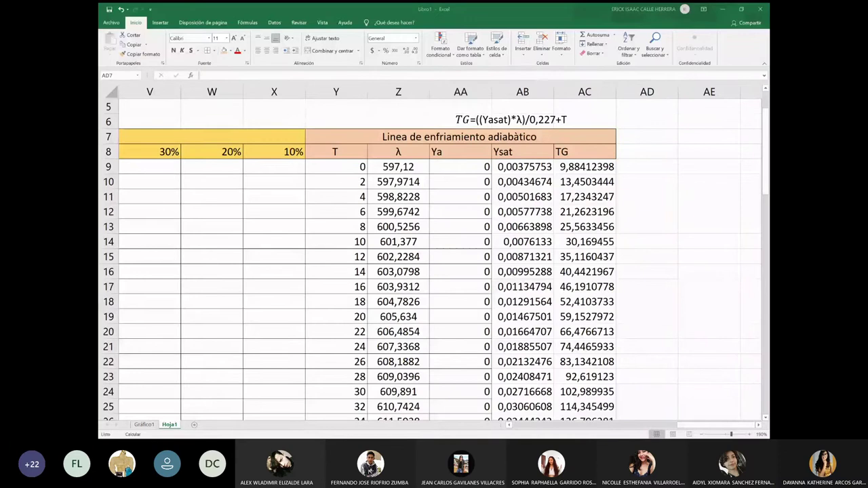
pyautogui.scroll(-1, 333, 266)
pyautogui.scroll(-1, 333, 266)
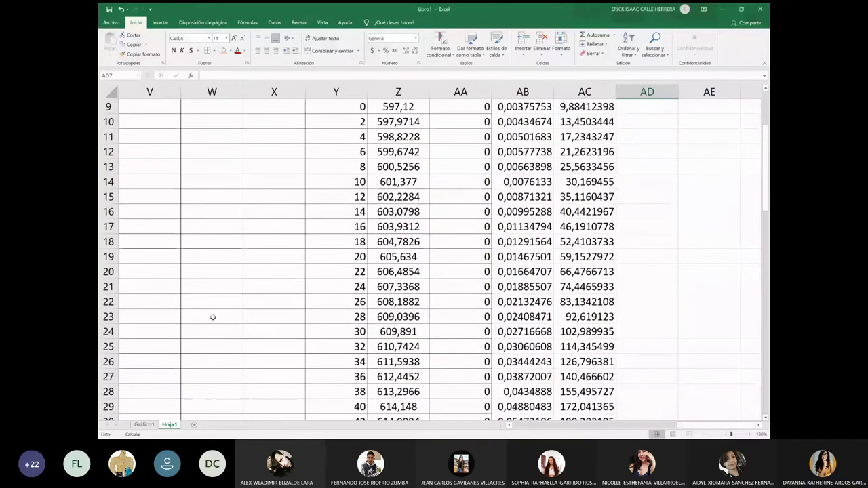
# Open the psychrometric chart's data selection on the Gráfico1 sheet and start adding a new series
pyautogui.hotkey('ctrl', 'pageup')
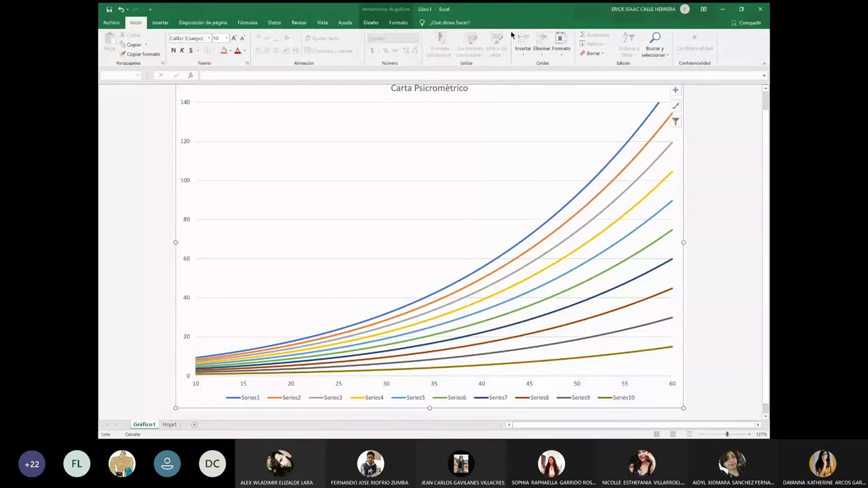
pyautogui.click(382, 159)
pyautogui.scroll(1, 382, 160)
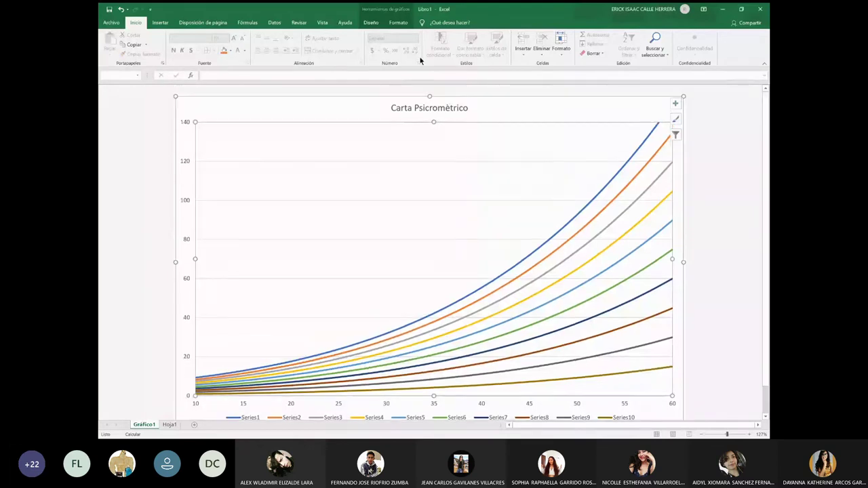
pyautogui.click(371, 23)
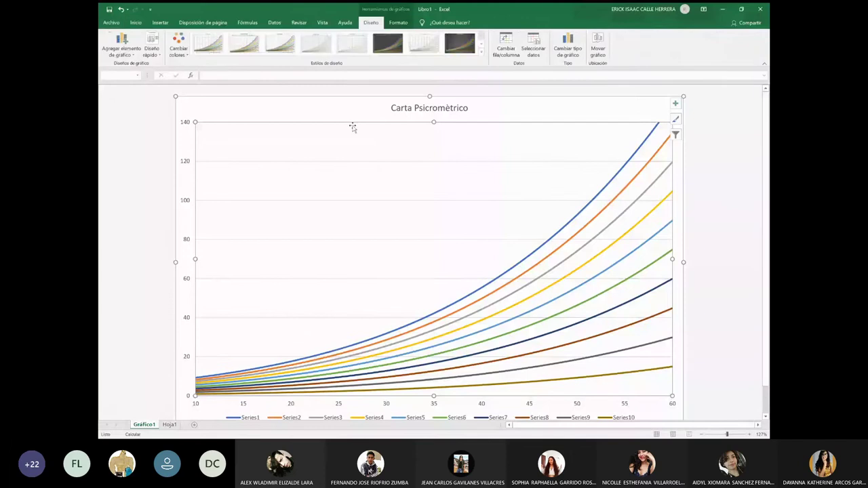
pyautogui.click(543, 52)
pyautogui.press('Escape')
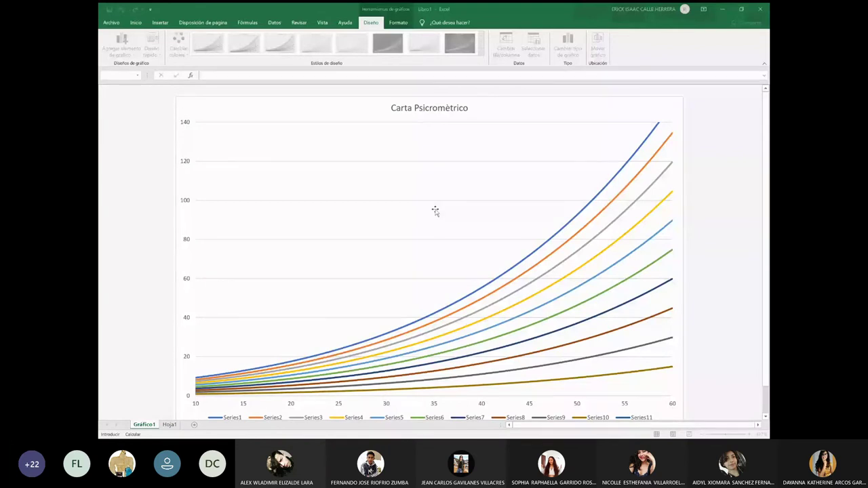
# Try to define the new chart series as LI1, using cells AC9 and AA9 of Hoja1 for its values
pyautogui.click(169, 425)
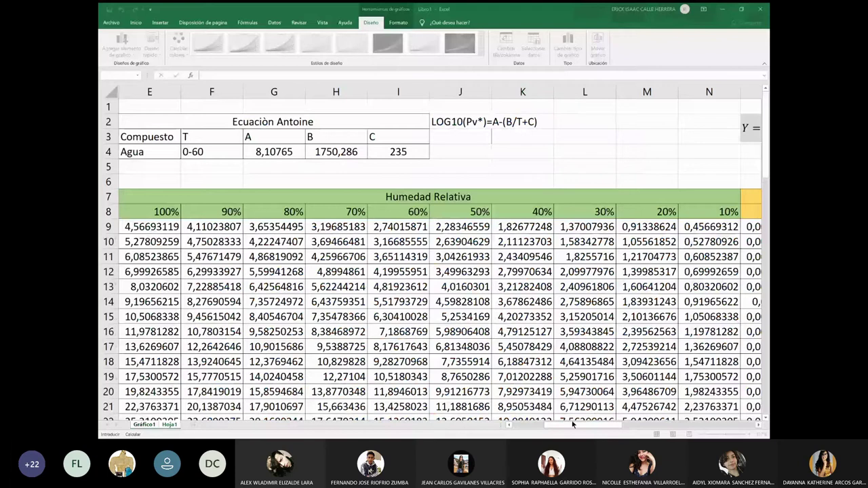
pyautogui.hscroll(6, 573, 423)
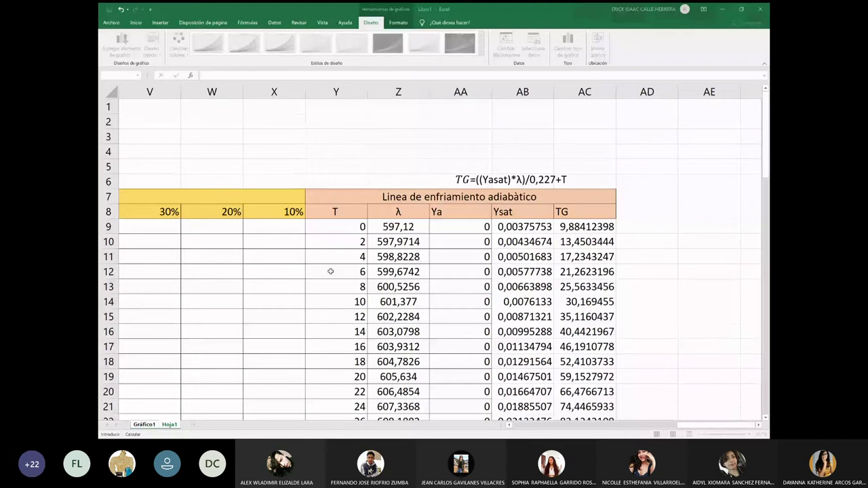
pyautogui.click(607, 227)
pyautogui.hotkey('ctrl', 'pageup')
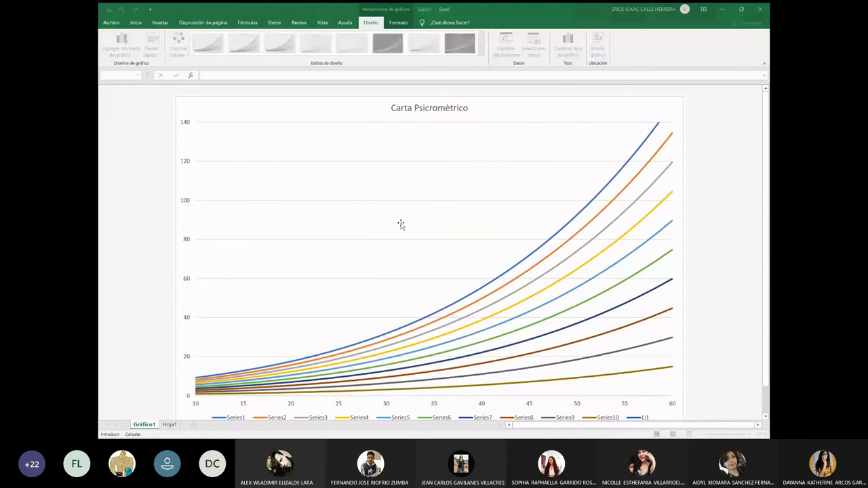
pyautogui.click(168, 424)
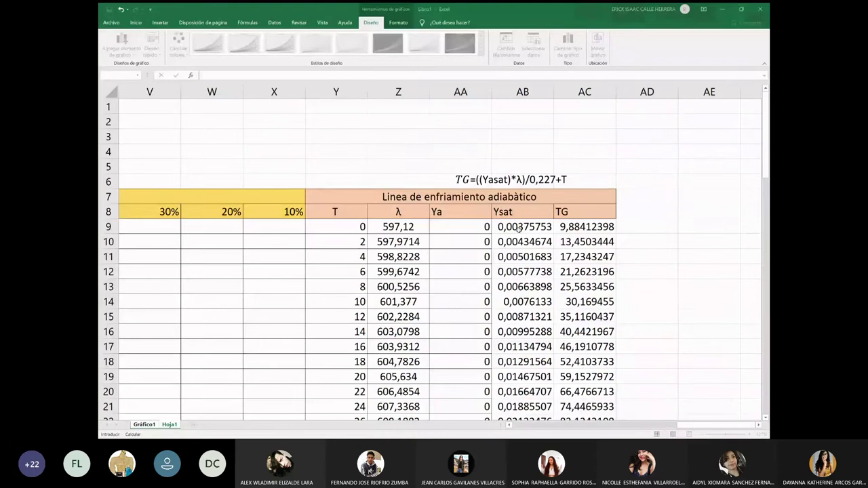
pyautogui.click(458, 226)
pyautogui.hotkey('ctrl', 'pageup')
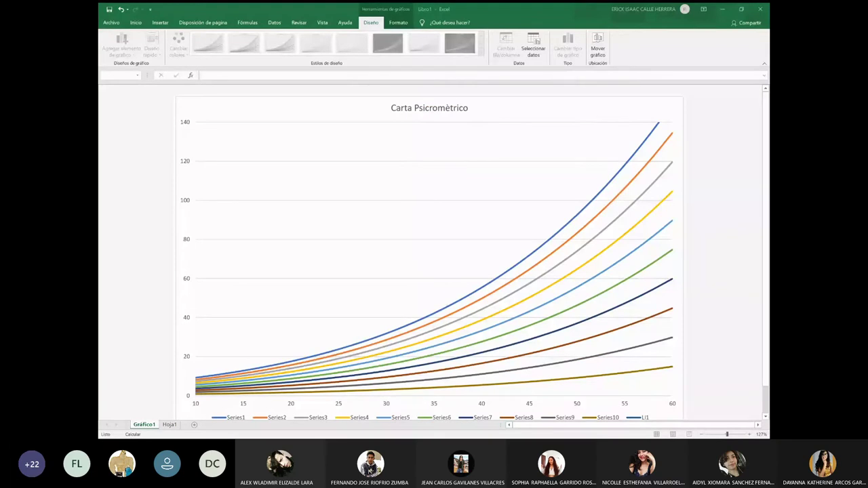
# Try to add another chart series from cells AC9 and AA10 of Hoja1, and remove the LI1 series from the chart
pyautogui.write('=')
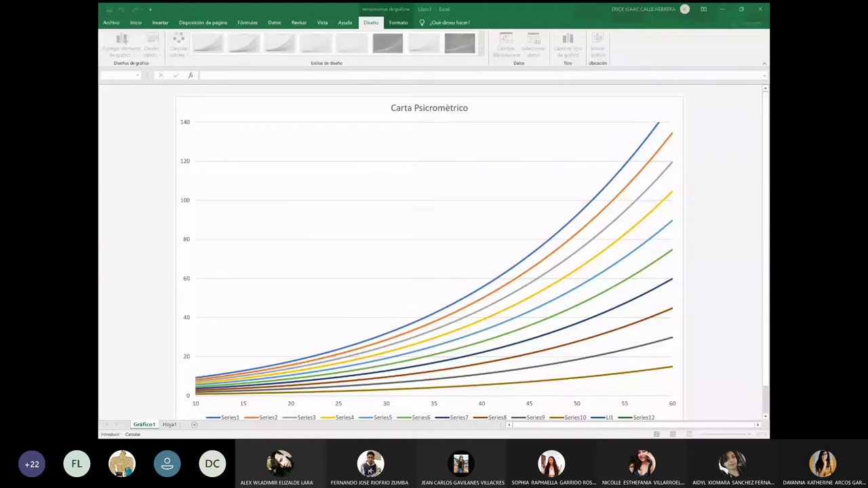
pyautogui.click(169, 424)
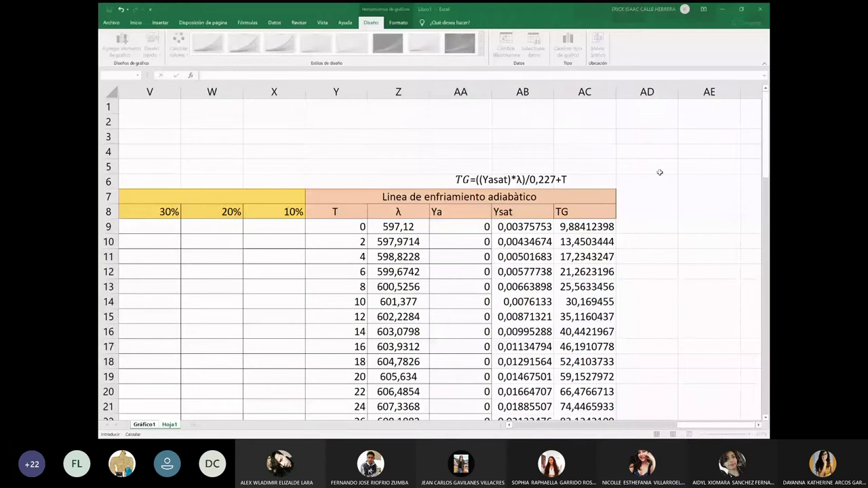
pyautogui.click(567, 228)
pyautogui.hotkey('ctrl', 'pageup')
pyautogui.click(171, 423)
pyautogui.click(454, 245)
pyautogui.click(144, 425)
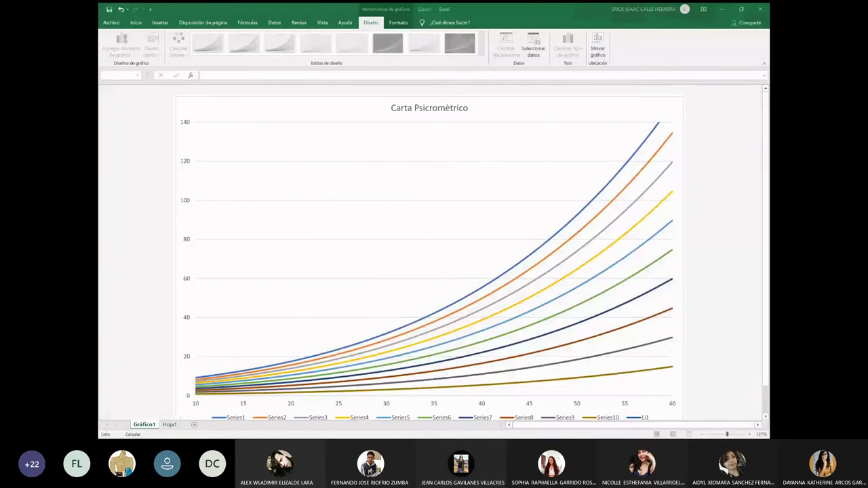
pyautogui.click(521, 267)
pyautogui.press('Delete')
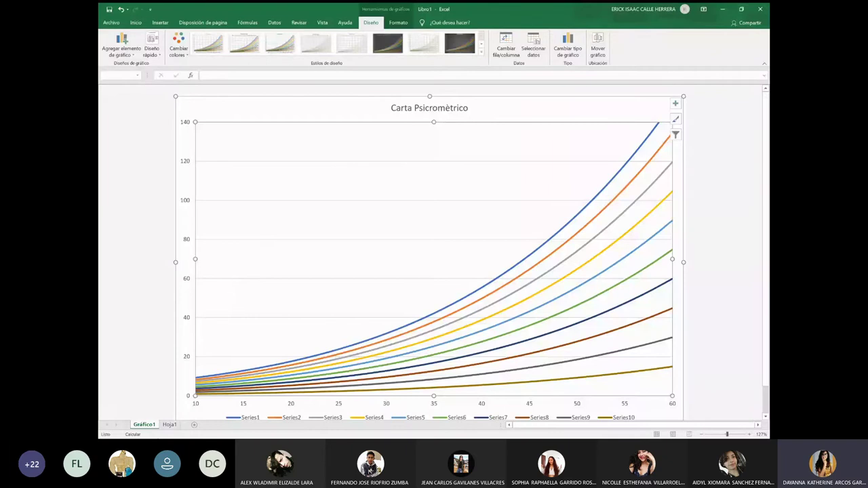
# Review the adiabatic cooling table on Hoja1, the reference psychrometric chart below it, and the λ formulas in Z9 and Z10
pyautogui.click(169, 424)
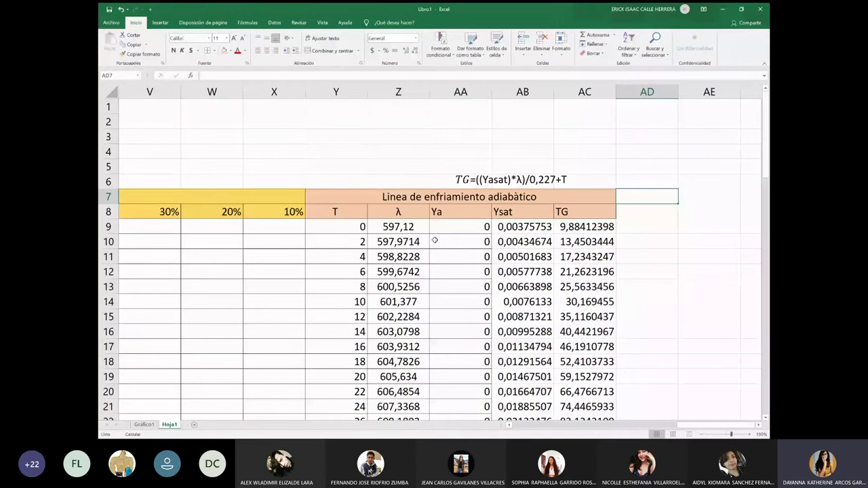
pyautogui.scroll(-7, 434, 239)
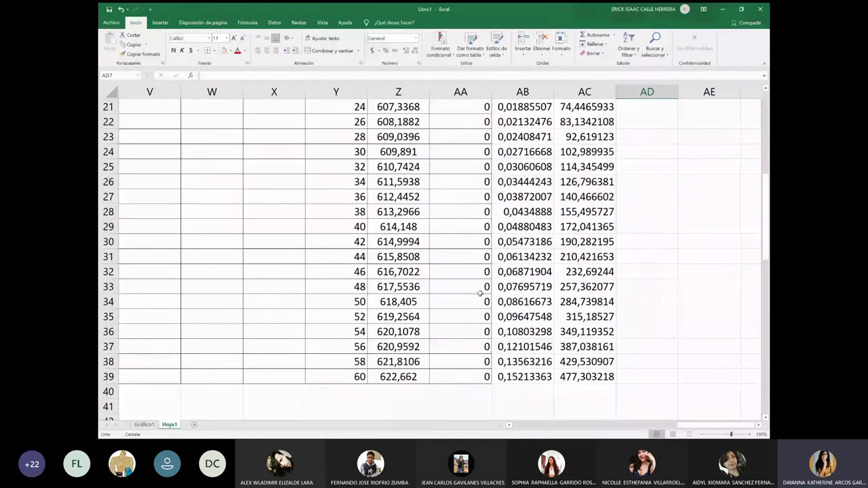
pyautogui.scroll(-10, 479, 293)
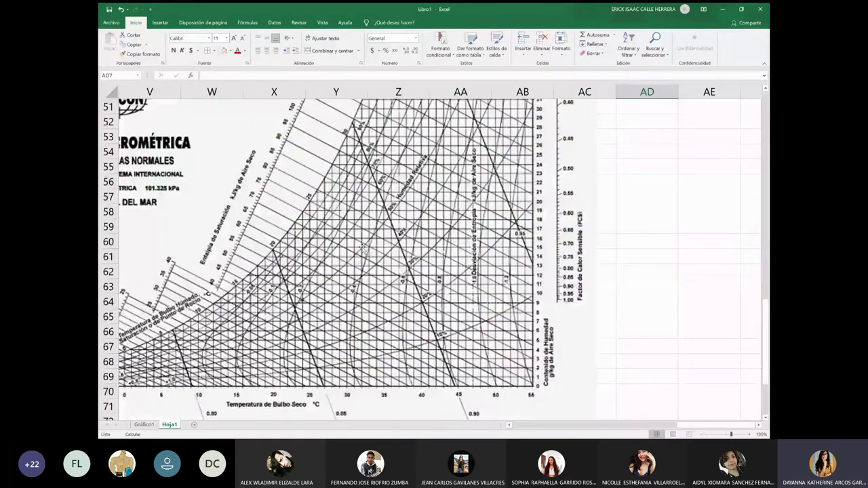
pyautogui.scroll(3, 363, 249)
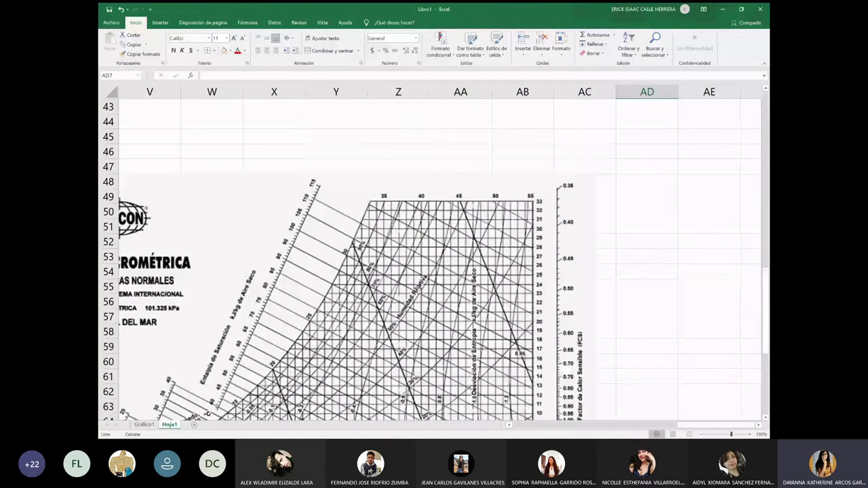
pyautogui.scroll(12, 409, 136)
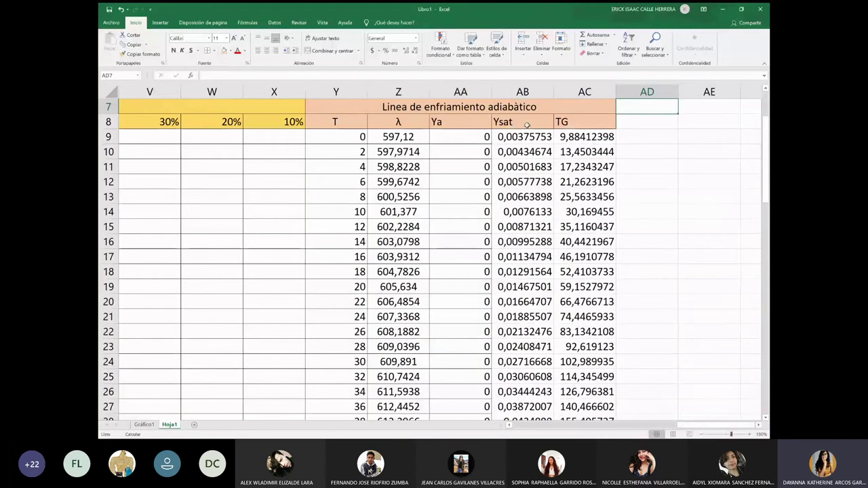
pyautogui.click(407, 135)
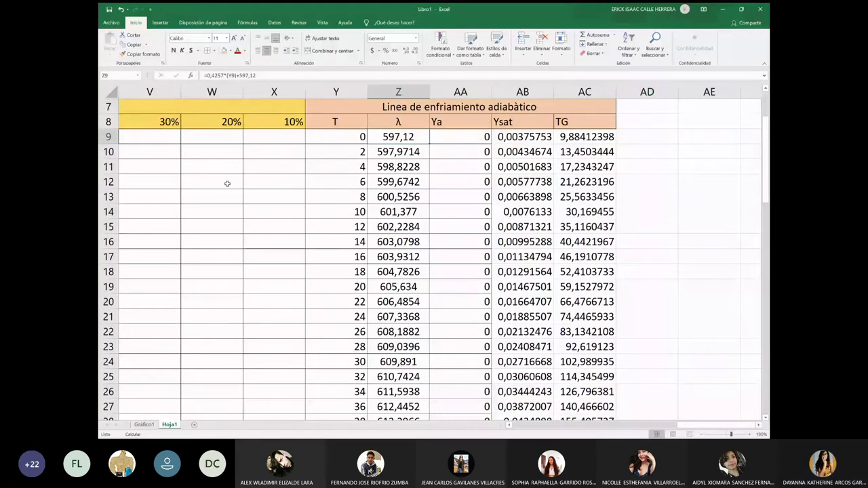
pyautogui.press('Down')
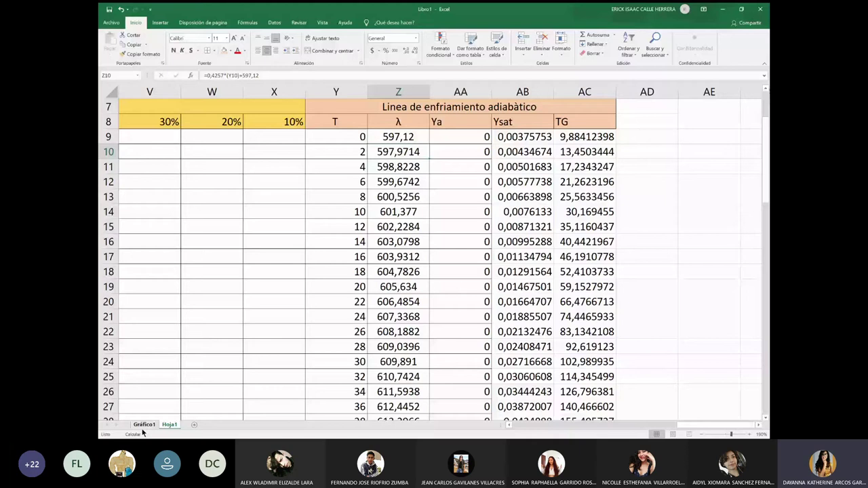
pyautogui.click(142, 426)
pyautogui.click(372, 23)
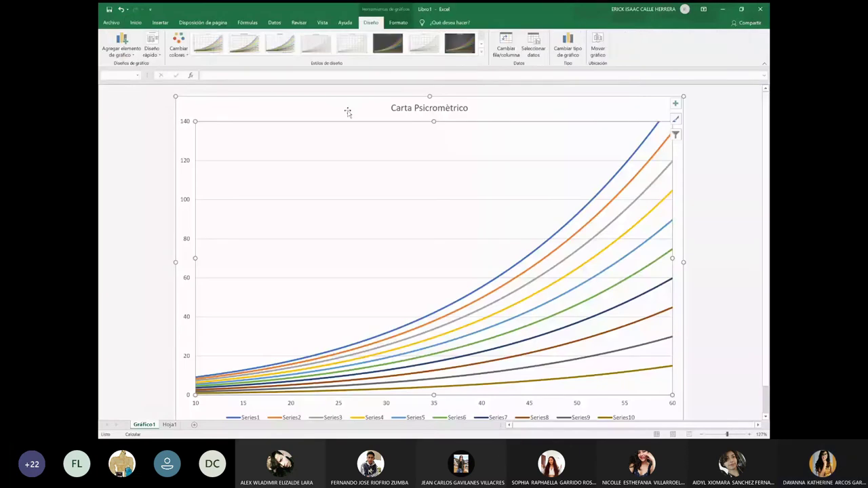
pyautogui.click(541, 56)
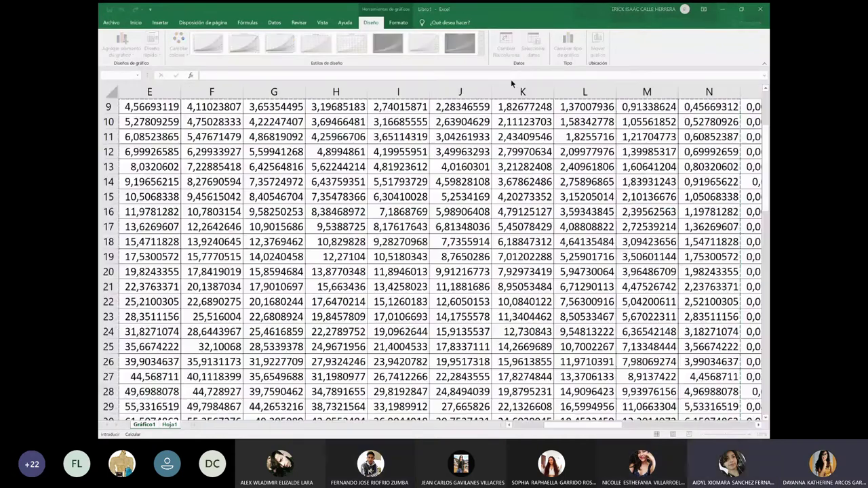
pyautogui.scroll(3, 434, 257)
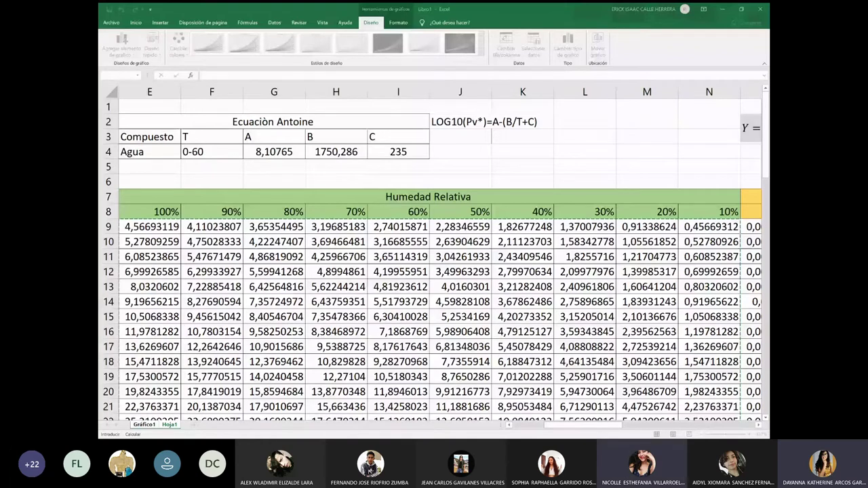
pyautogui.hotkey('ctrl', 'pageup')
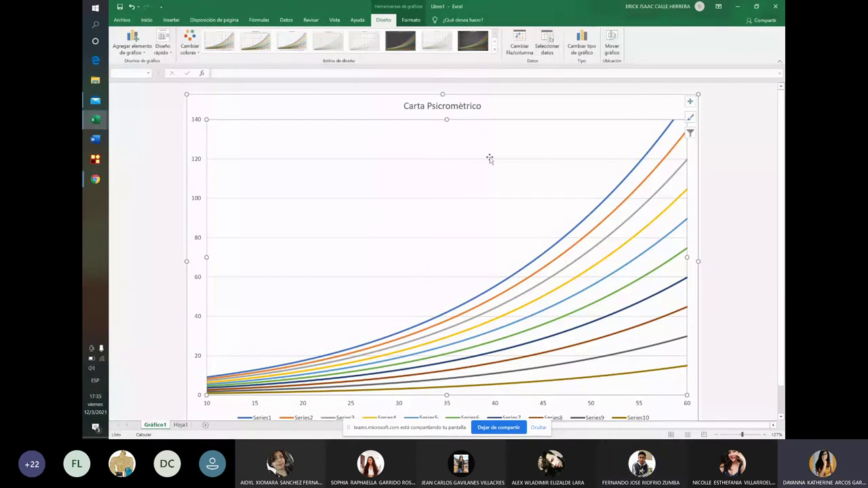
# Start adding a series to the psychrometric chart and try cell AB9 of Hoja1 for its X values, clearing the reference again
pyautogui.click(547, 48)
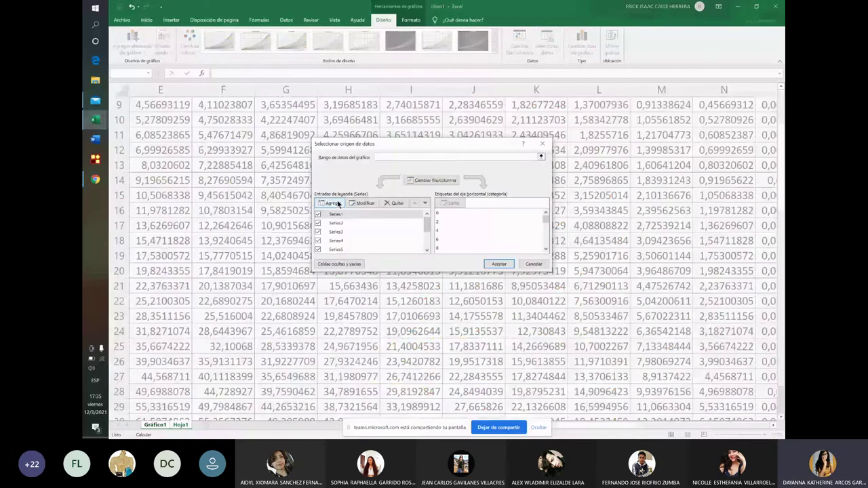
pyautogui.click(338, 204)
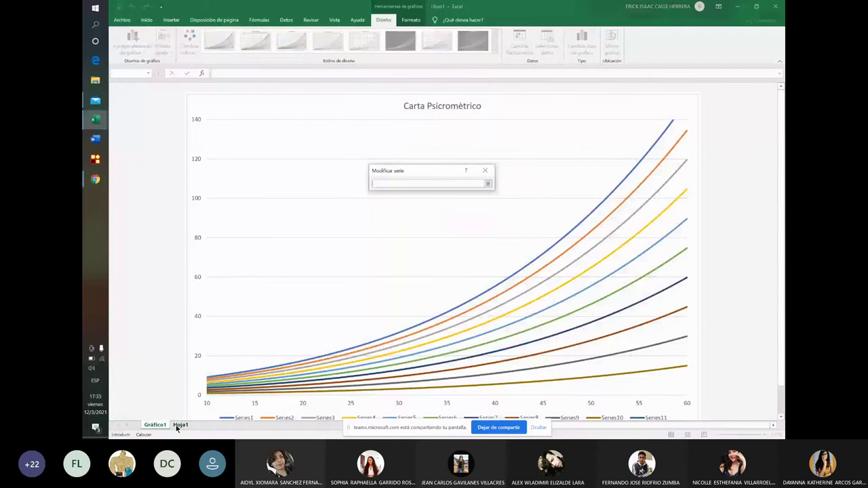
pyautogui.click(179, 425)
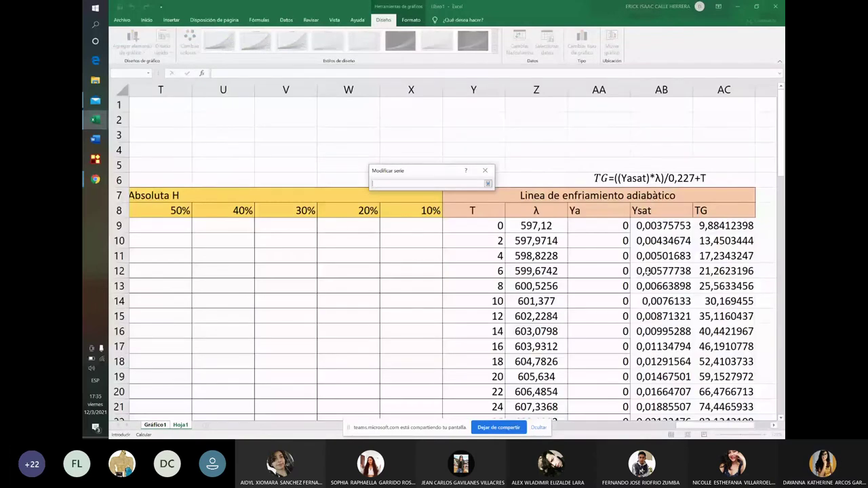
pyautogui.click(664, 227)
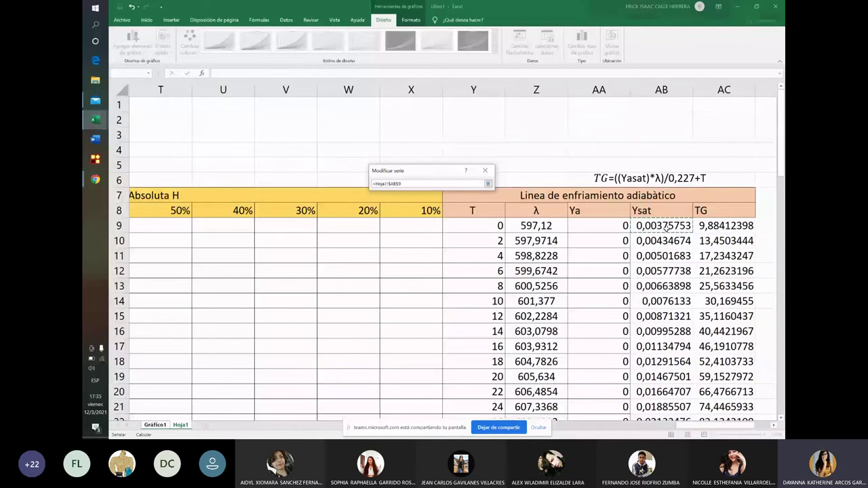
pyautogui.press('BackSpace')
pyautogui.press('BackSpace')
pyautogui.press('BackSpace')
pyautogui.press('BackSpace')
pyautogui.press('BackSpace')
pyautogui.press('BackSpace')
pyautogui.press('BackSpace')
pyautogui.press('BackSpace')
pyautogui.press('BackSpace')
pyautogui.press('BackSpace')
pyautogui.press('BackSpace')
pyautogui.press('BackSpace')
# Try the T and TG cells of Hoja1 as the new series' X values, ending with the references Y10 and AC10
pyautogui.click(505, 226)
pyautogui.keyDown('ctrl'); pyautogui.click(724, 240); pyautogui.keyUp('ctrl')
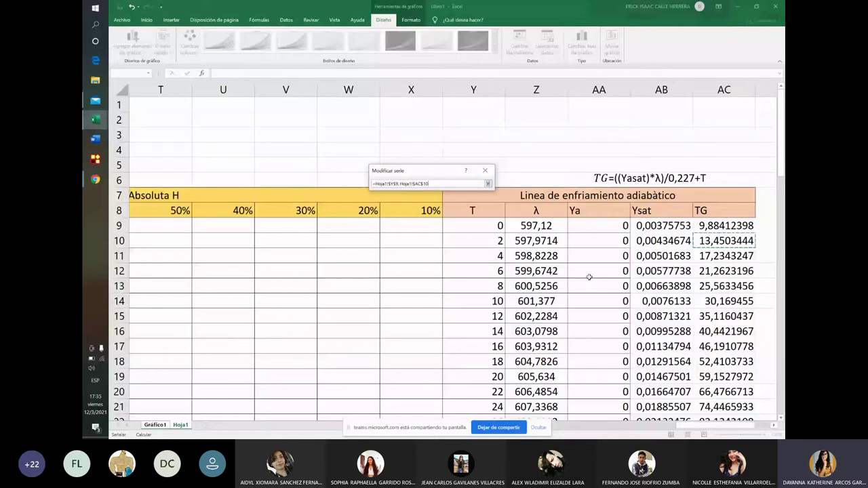
pyautogui.press('BackSpace')
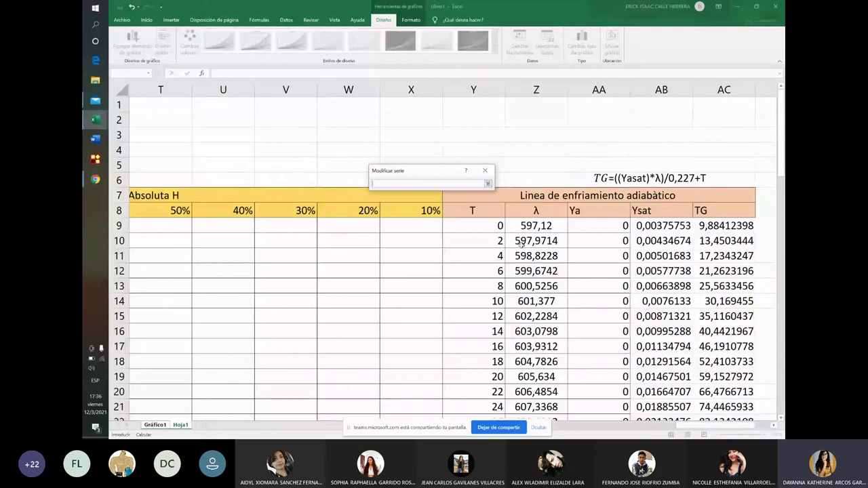
pyautogui.click(512, 244)
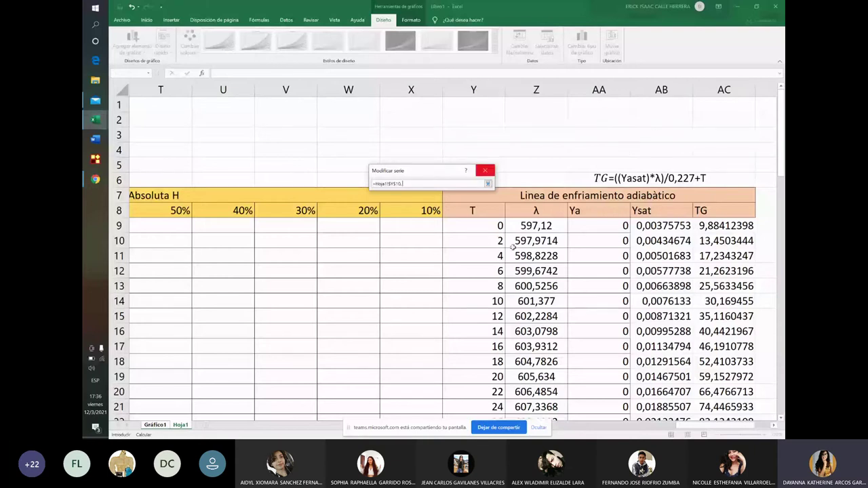
pyautogui.click(726, 242)
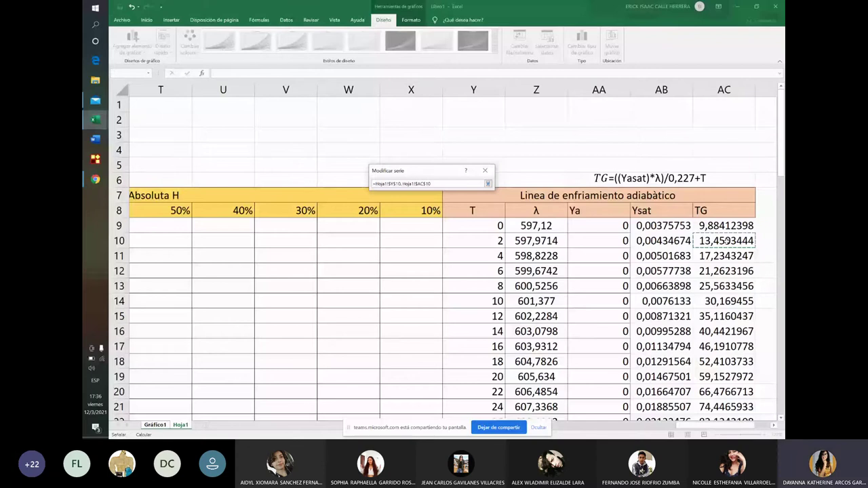
pyautogui.press('Return')
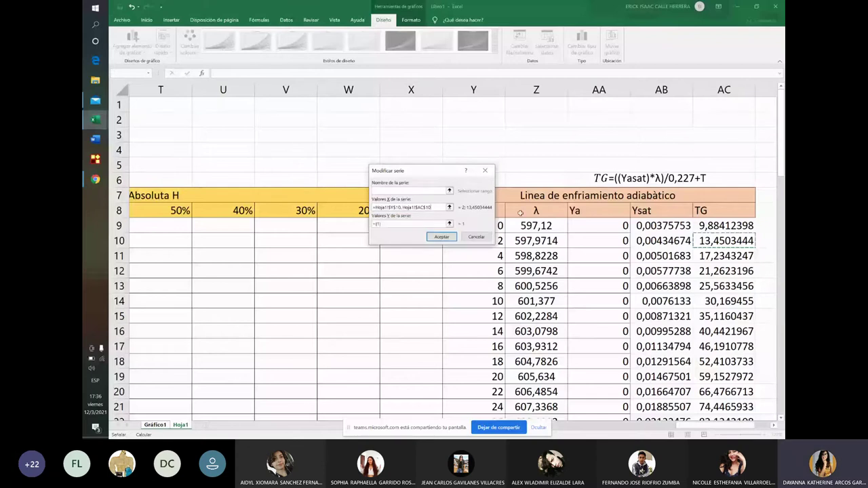
# Start picking the new series' Y values, discard the series and close the chart's data selection without saving changes
pyautogui.click(449, 224)
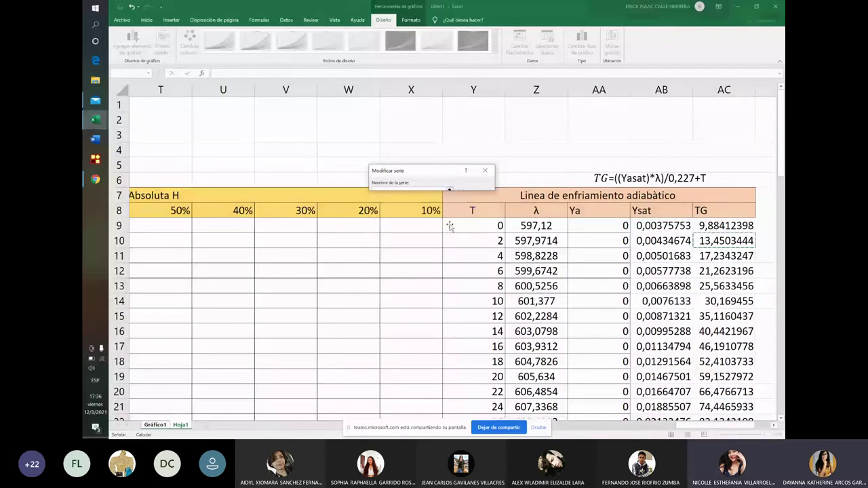
pyautogui.click(157, 425)
pyautogui.click(179, 425)
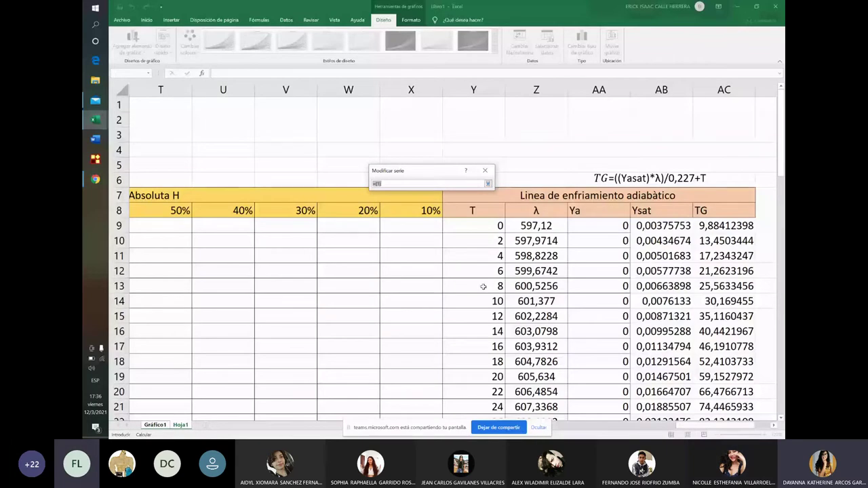
pyautogui.click(487, 184)
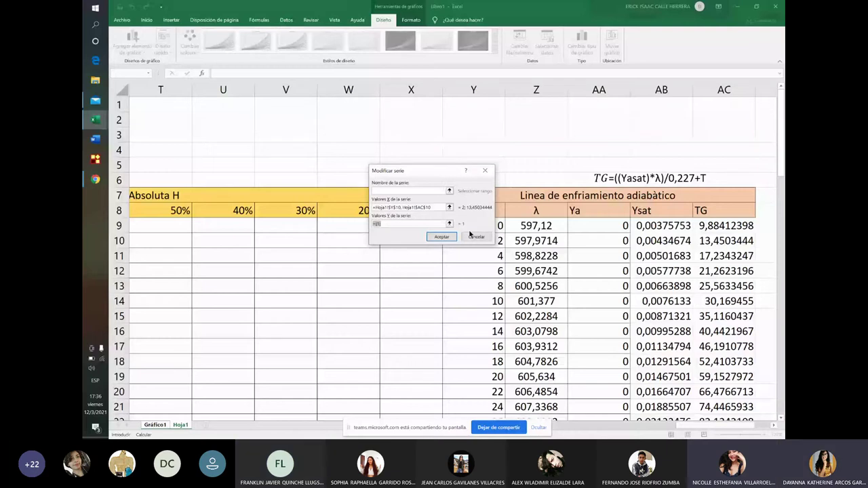
pyautogui.click(472, 236)
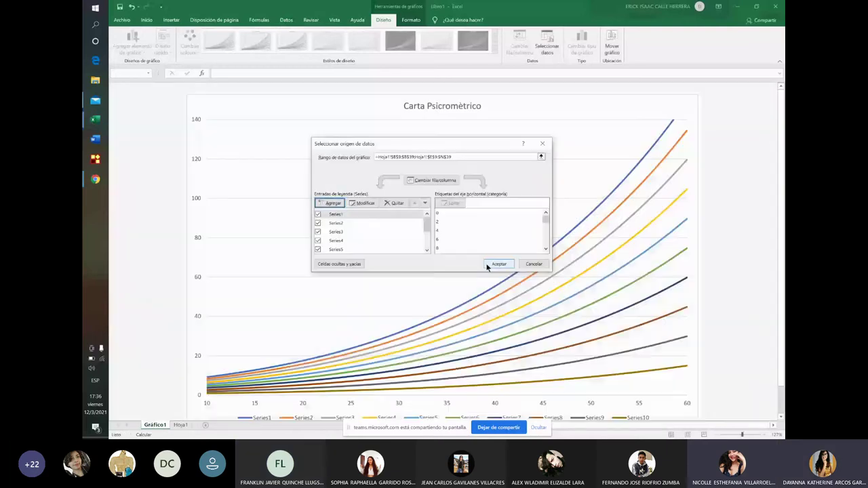
pyautogui.click(533, 264)
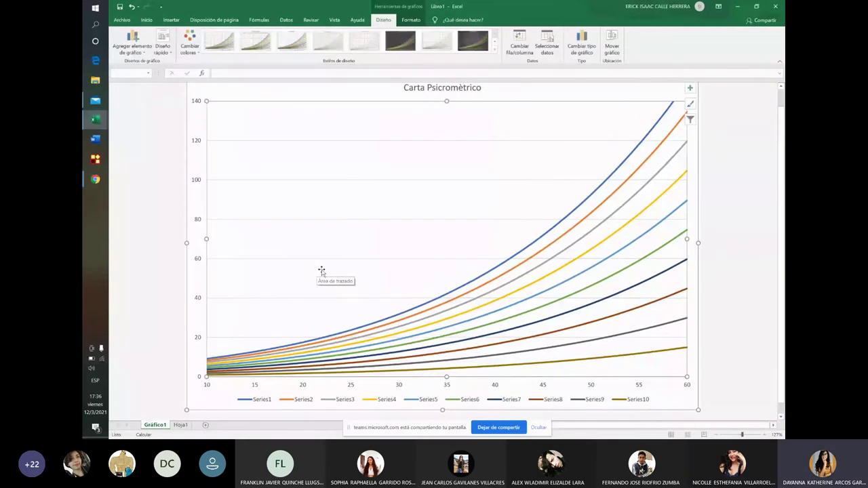
# Add a new series to the psychrometric chart with cells Y10 and AC10 of Hoja1 as its X values
pyautogui.scroll(5, 321, 271)
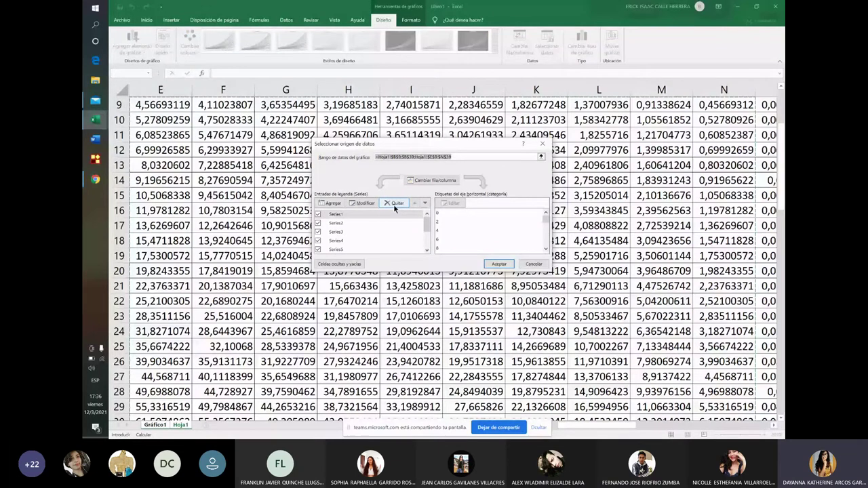
pyautogui.moveTo(483, 147); pyautogui.dragTo(522, 184)
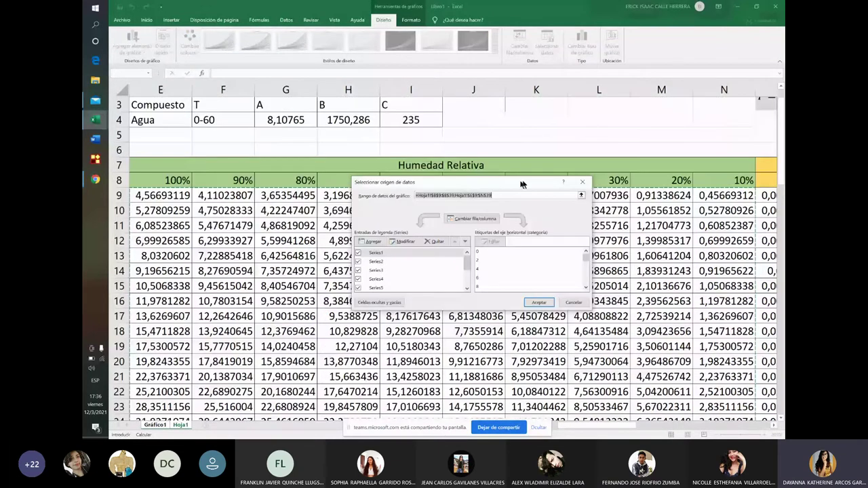
pyautogui.moveTo(522, 184); pyautogui.dragTo(498, 151)
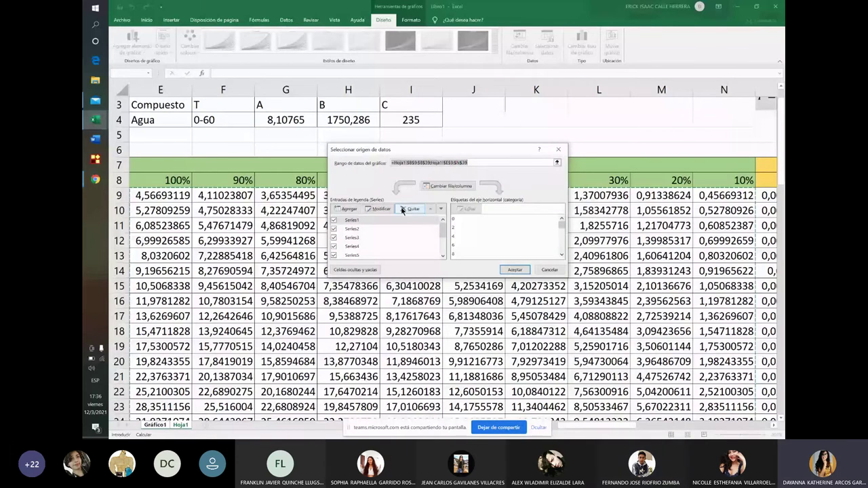
pyautogui.click(357, 212)
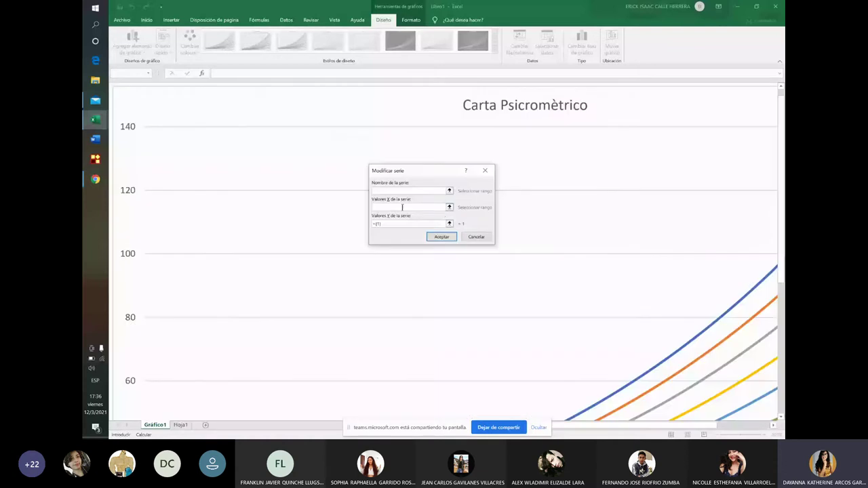
pyautogui.click(448, 208)
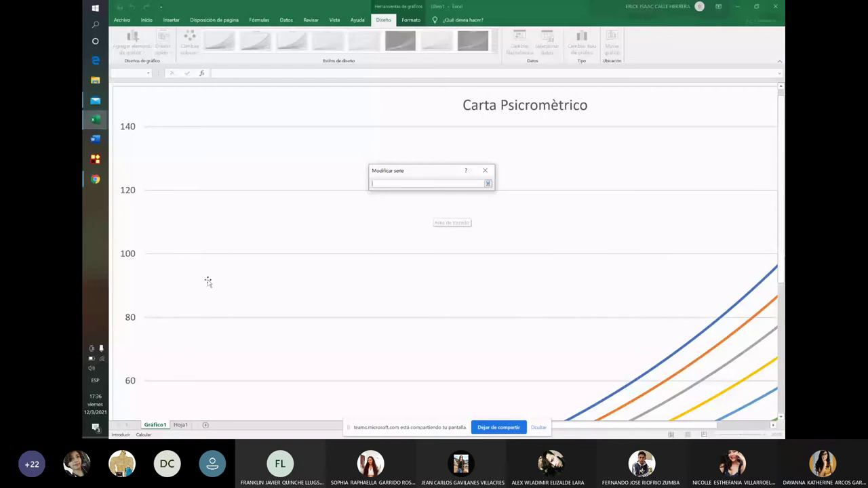
pyautogui.click(179, 425)
pyautogui.hscroll(5, 480, 214)
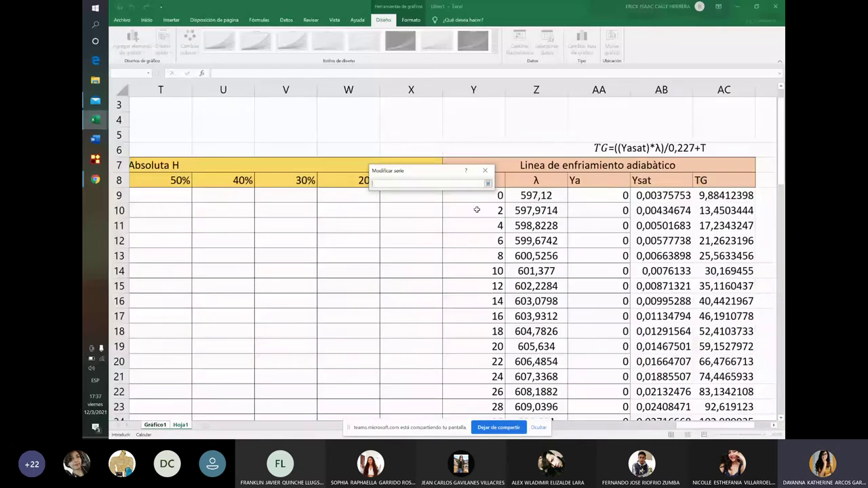
pyautogui.click(480, 215)
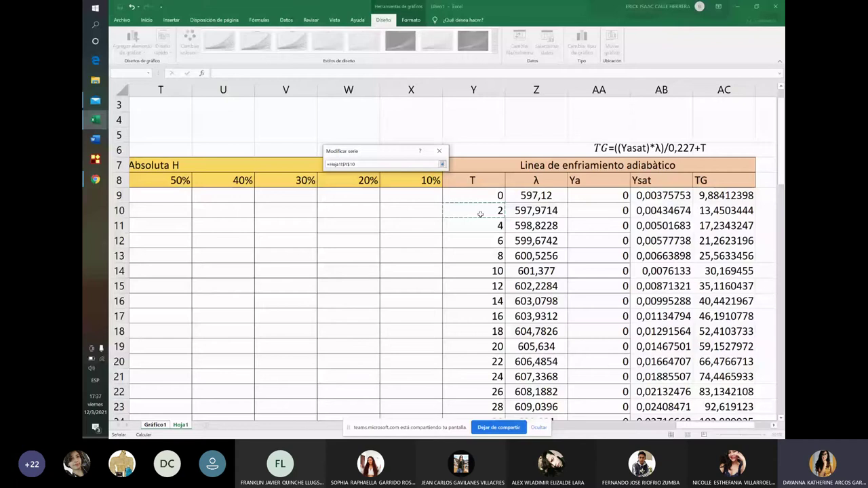
# Set the new series' Y values to cells AB10 and AA10 of Hoja1 and apply the chart data changes
pyautogui.hotkey('ctrl', 'z')
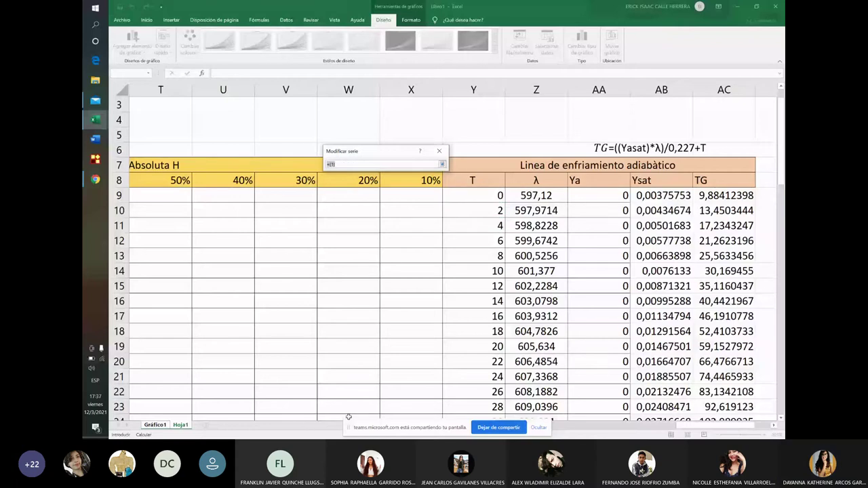
pyautogui.click(652, 210)
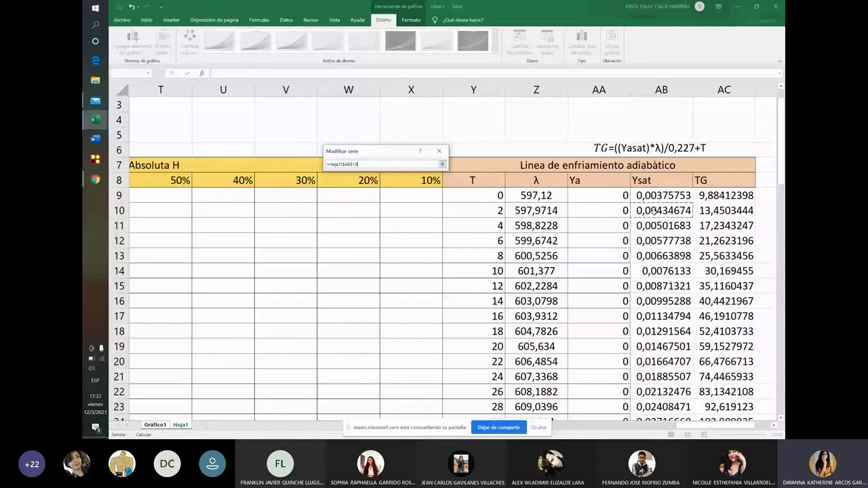
pyautogui.write(',')
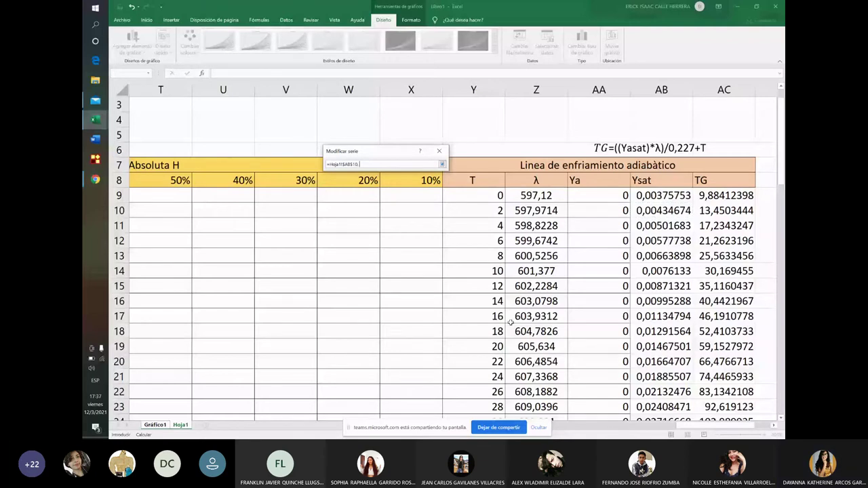
pyautogui.click(597, 210)
pyautogui.press('Return')
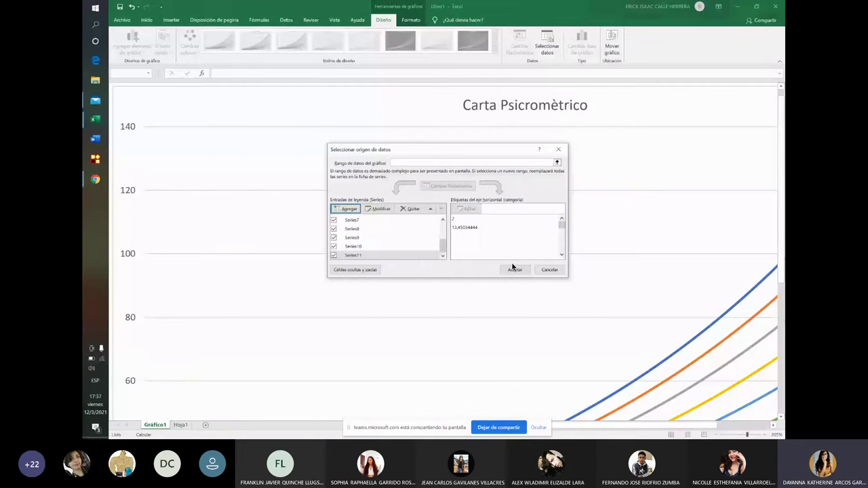
pyautogui.click(514, 269)
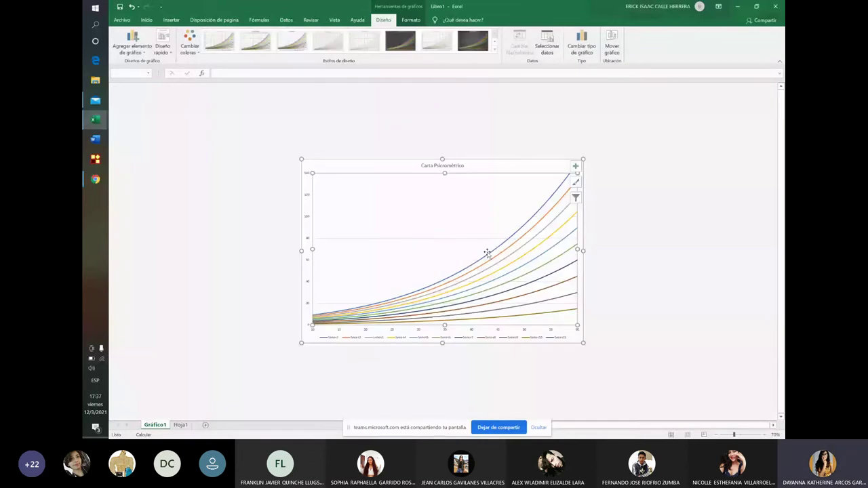
# Set the minimum limit of the psychrometric chart's horizontal axis to 0
pyautogui.scroll(2, 407, 364)
pyautogui.doubleClick(407, 364)
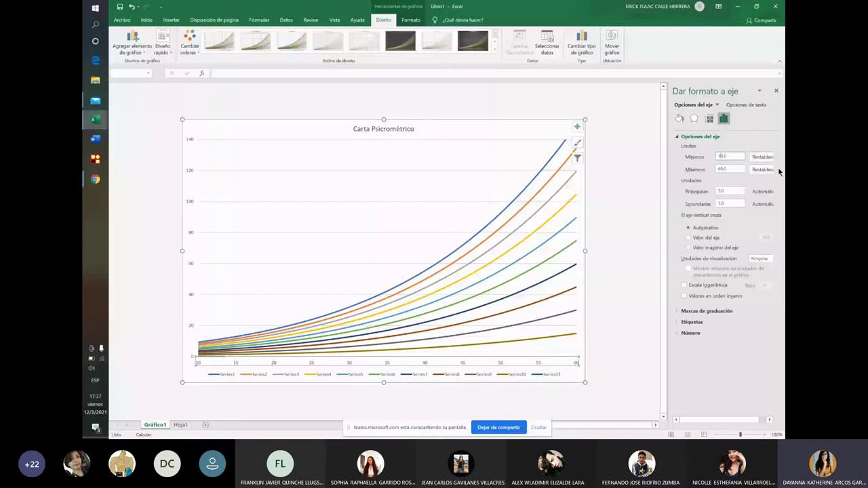
pyautogui.press('BackSpace')
pyautogui.press('Return')
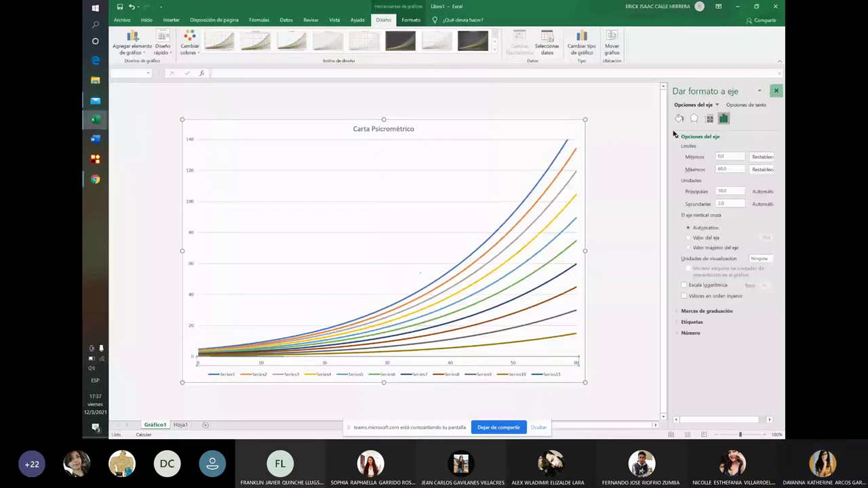
pyautogui.click(776, 90)
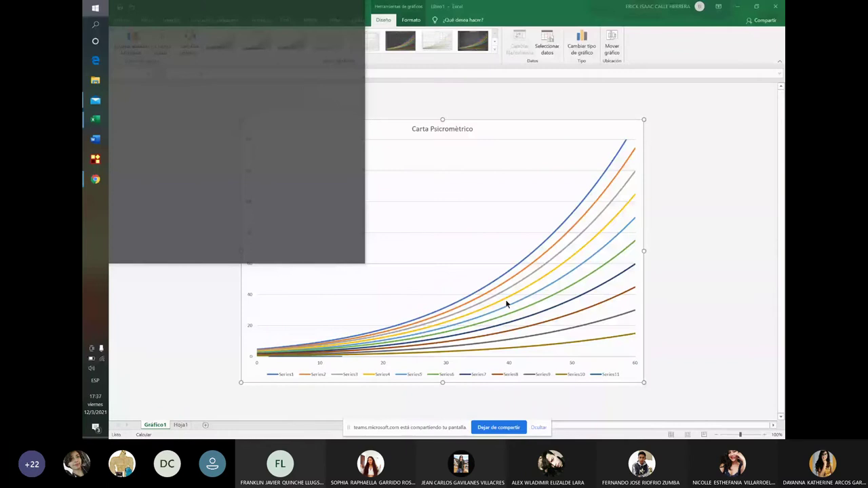
pyautogui.scroll(5, 372, 320)
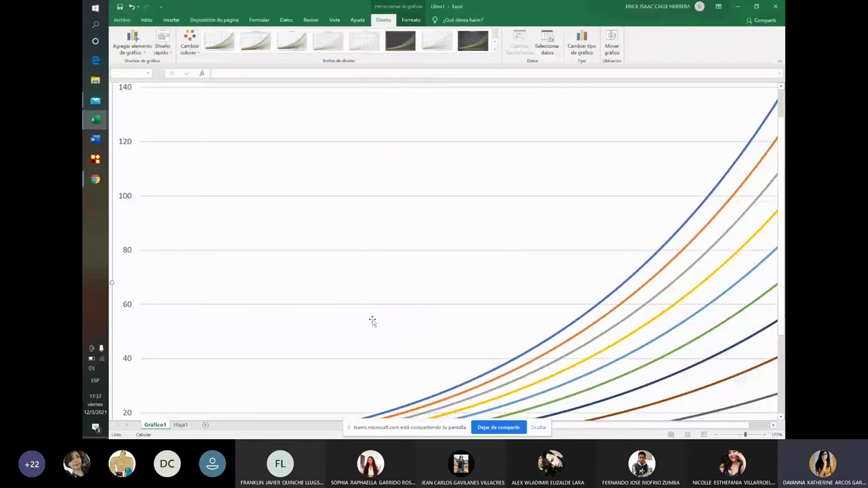
pyautogui.scroll(2, 372, 320)
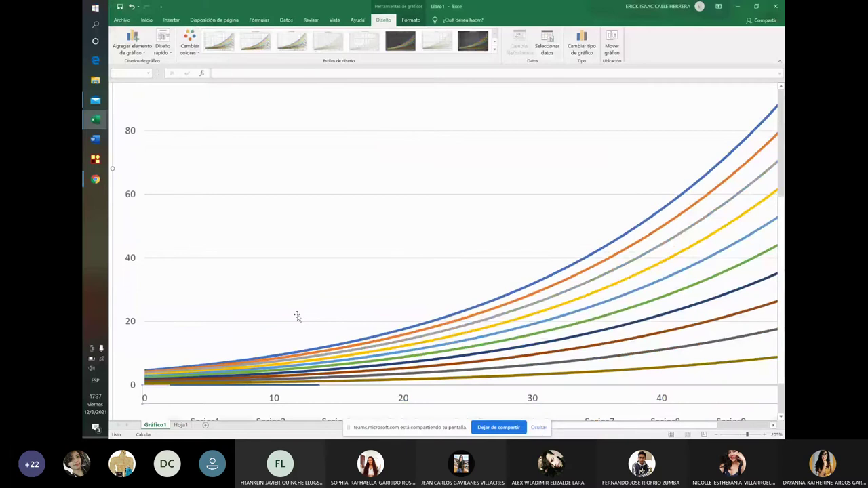
# Select the adiabatic cooling series near the horizontal axis and examine its line on the psychrometric chart
pyautogui.scroll(-1, 297, 317)
pyautogui.click(313, 342)
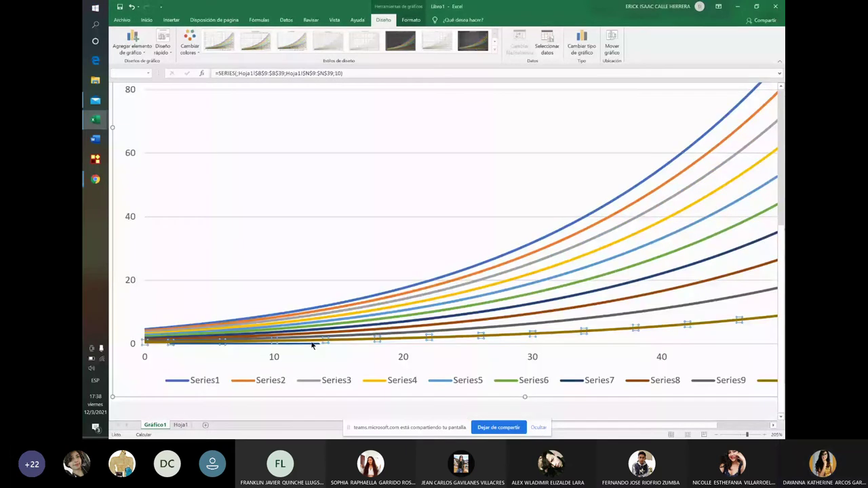
pyautogui.click(311, 345)
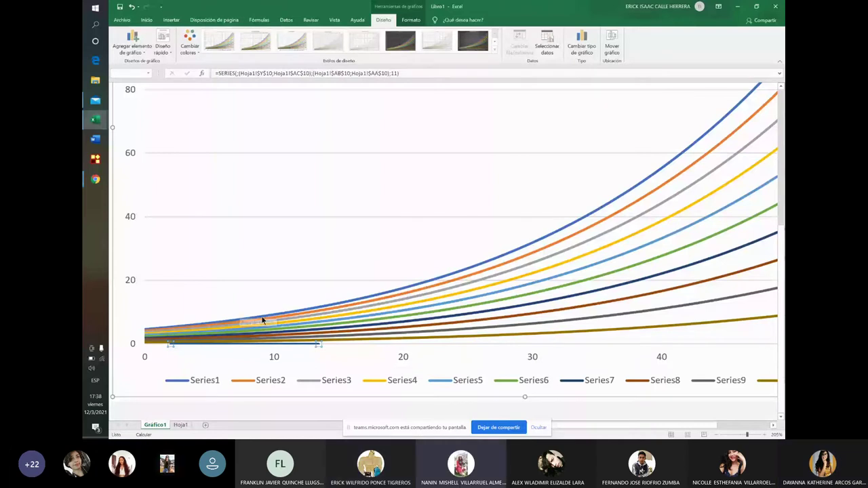
pyautogui.scroll(2, 263, 320)
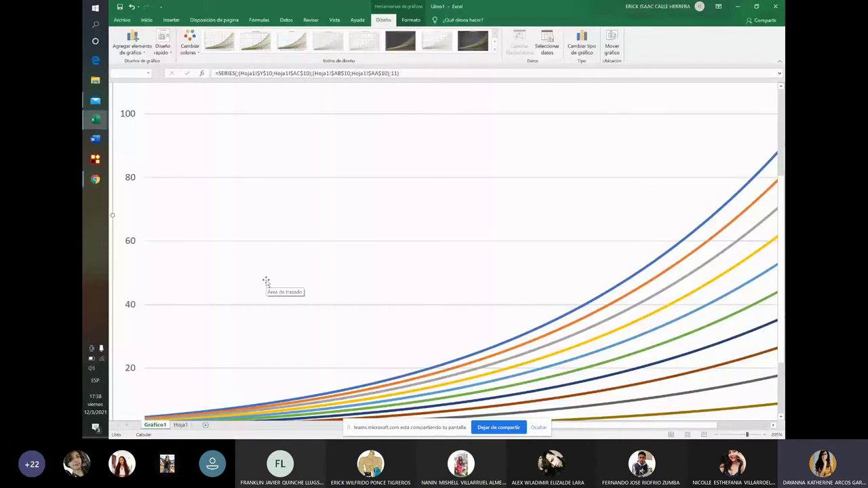
pyautogui.scroll(-1, 364, 256)
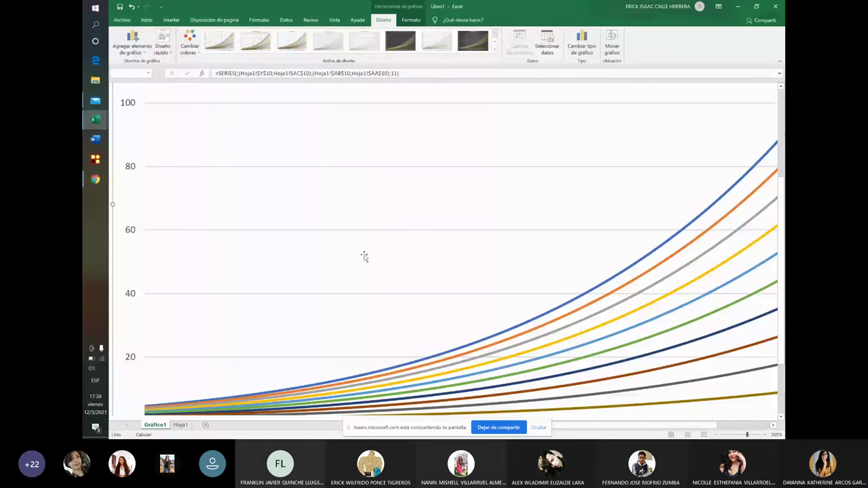
# Check the row 11 cells of the adiabatic cooling table in Hoja1, from λ across to TG
pyautogui.hotkey('ctrl', 'pagedown')
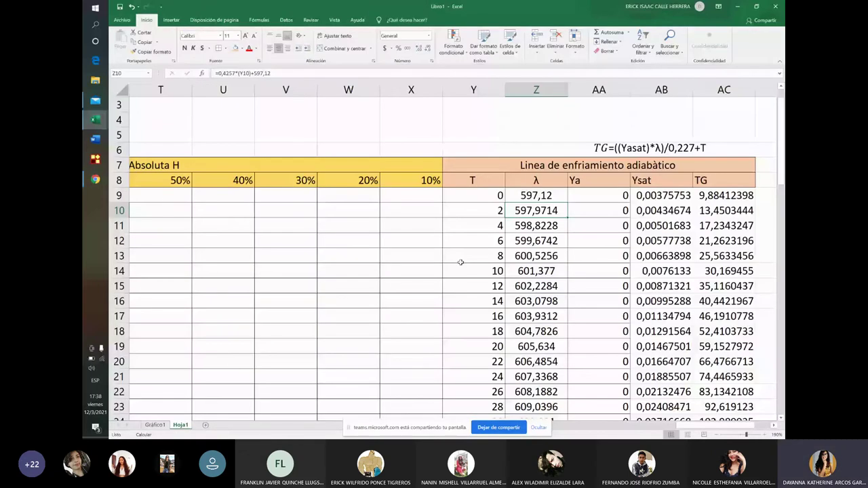
pyautogui.press('Down')
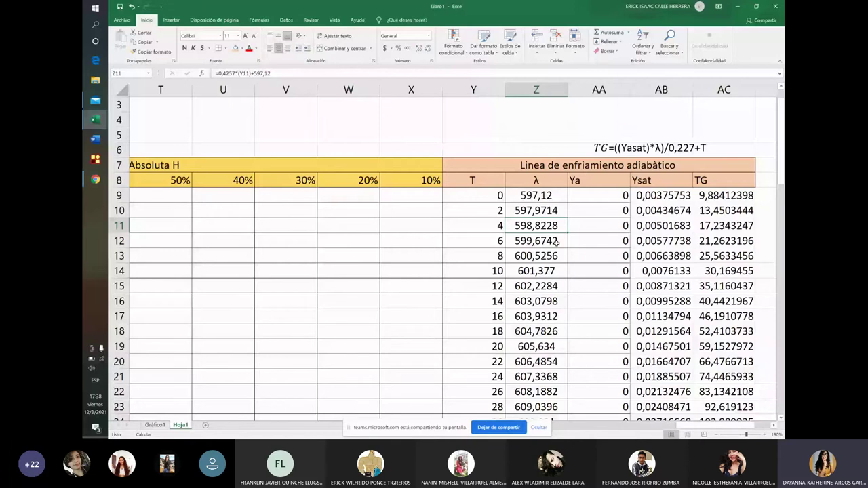
pyautogui.press('Right')
pyautogui.press('Right')
pyautogui.press('Right')
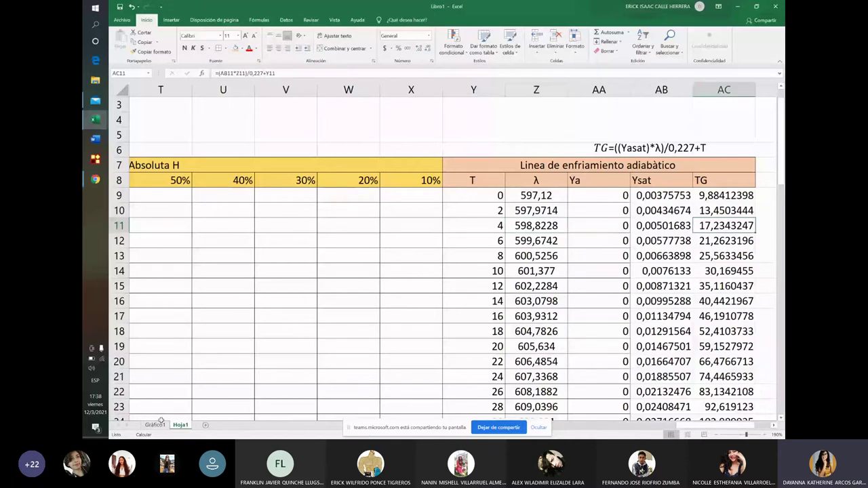
# Add a new series to the psychrometric chart with cells Y11 and AC11 of Hoja1 as its X values
pyautogui.click(158, 424)
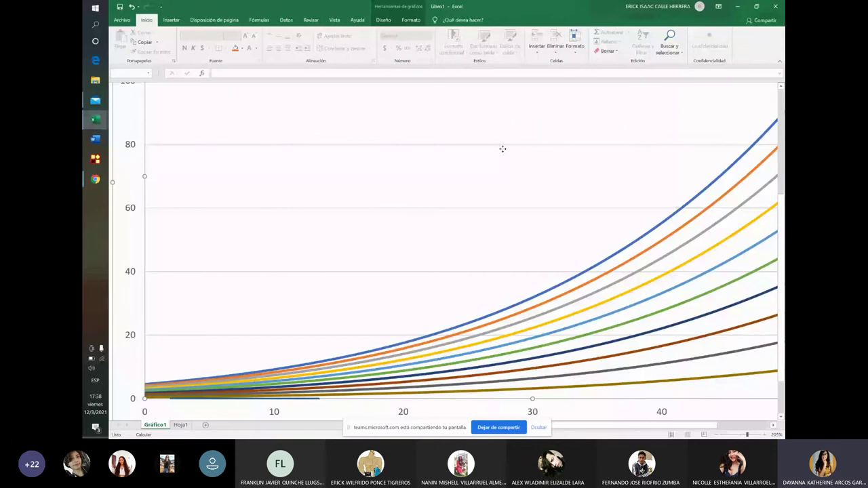
pyautogui.click(502, 147)
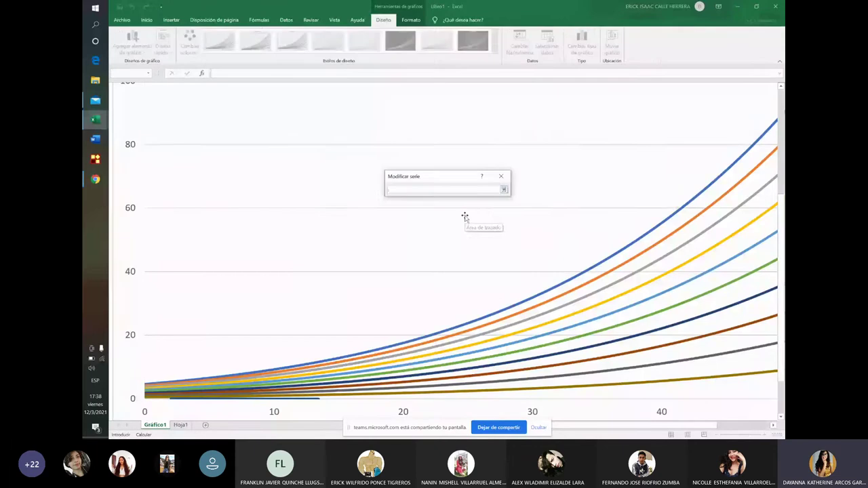
pyautogui.click(502, 191)
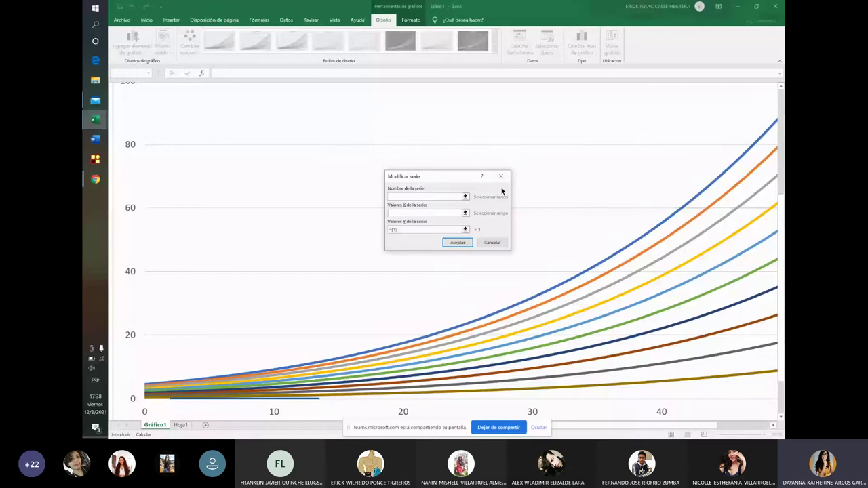
pyautogui.click(465, 197)
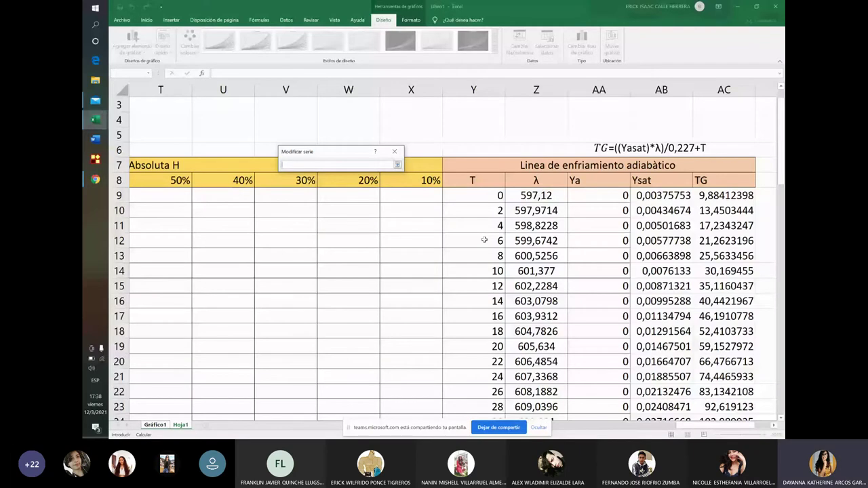
pyautogui.click(487, 227)
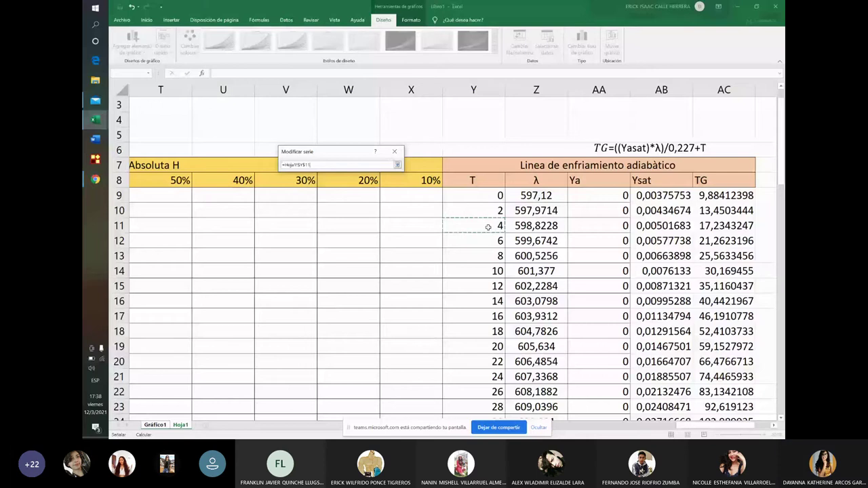
pyautogui.write(',')
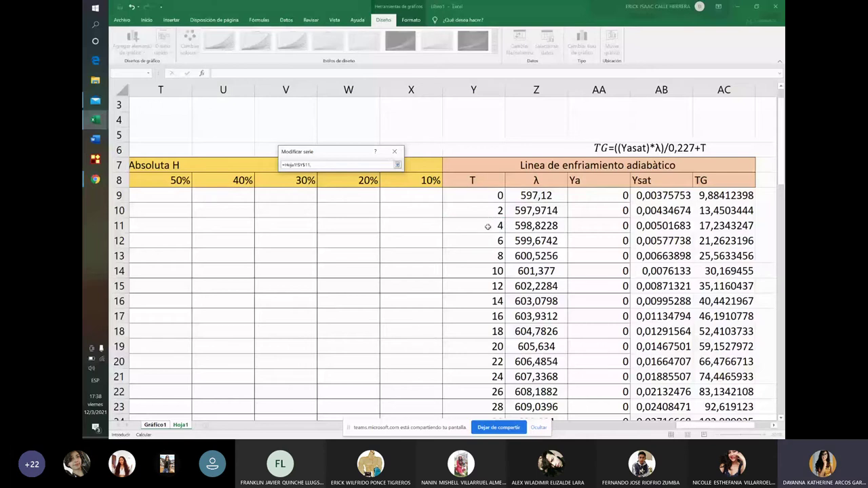
pyautogui.click(724, 226)
pyautogui.click(397, 165)
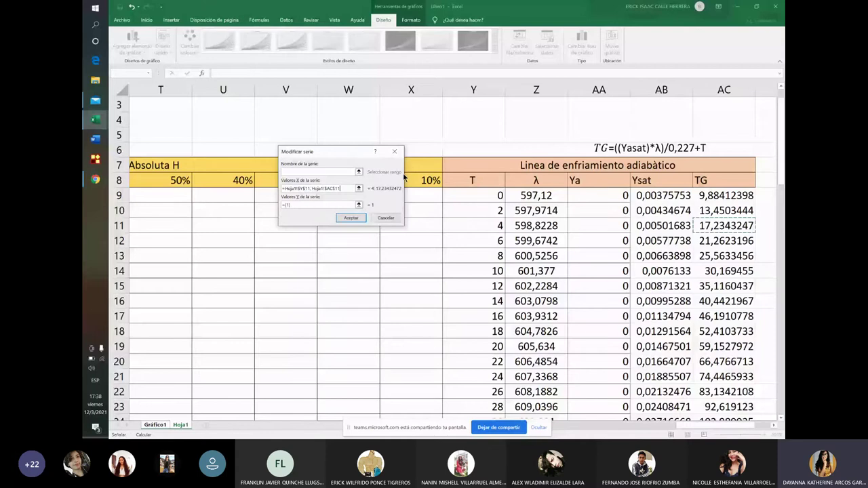
# Set the new series' Y values to cells AB11 and AA11 of Hoja1 and apply the chart data changes
pyautogui.click(358, 204)
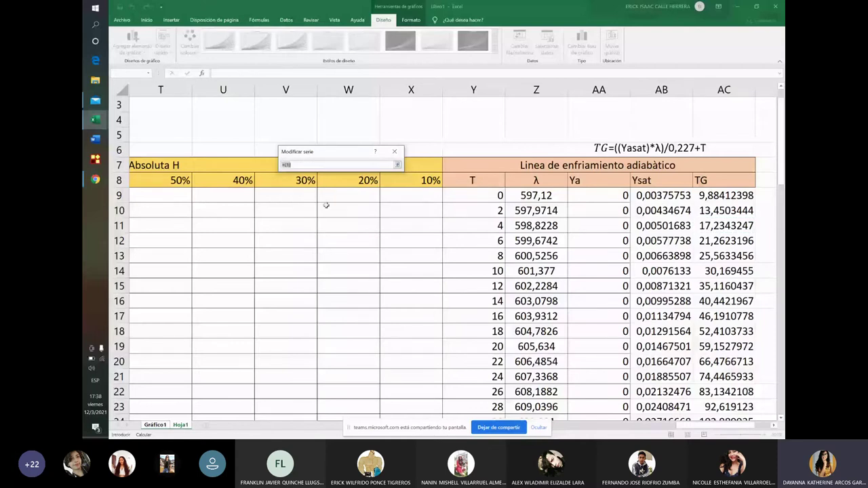
pyautogui.scroll(-1, 562, 205)
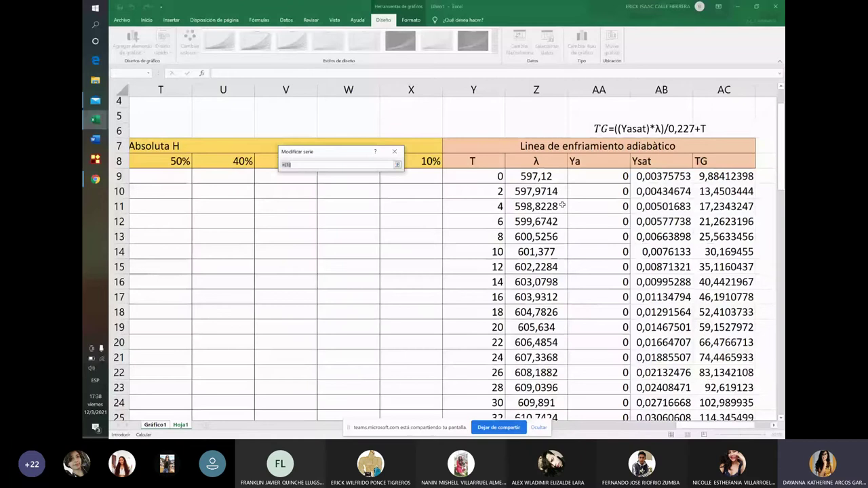
pyautogui.click(661, 206)
pyautogui.scroll(-1, 344, 213)
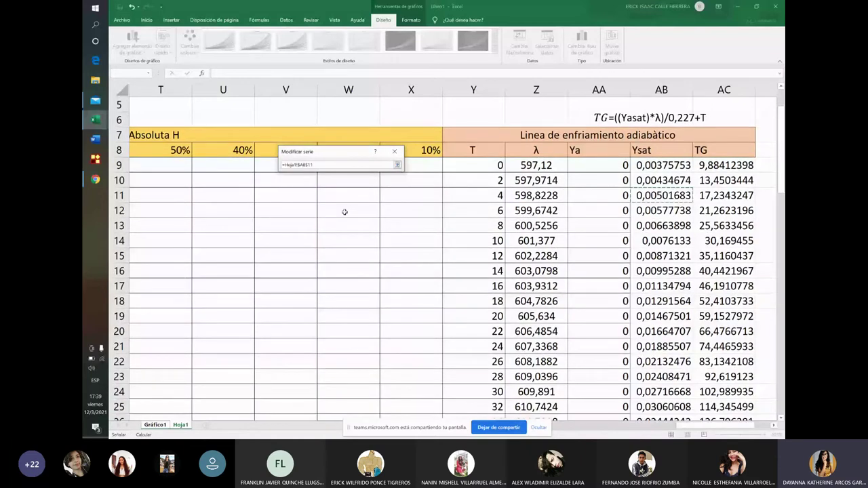
pyautogui.write(';')
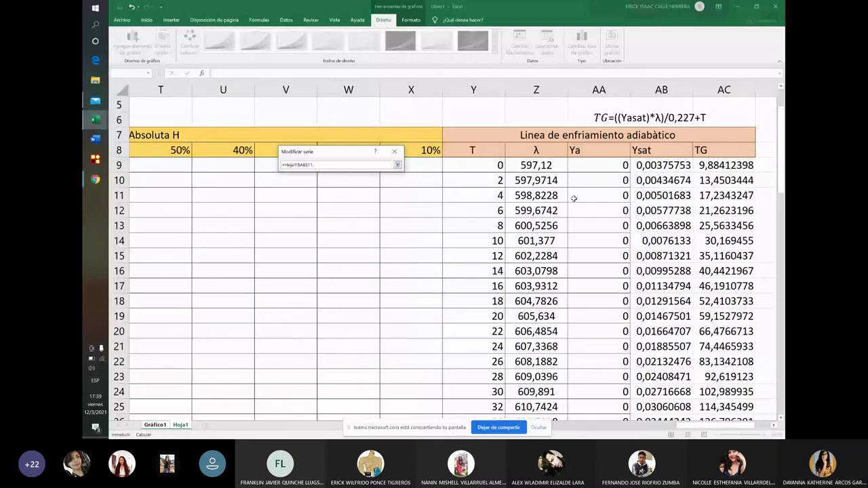
pyautogui.press('Return')
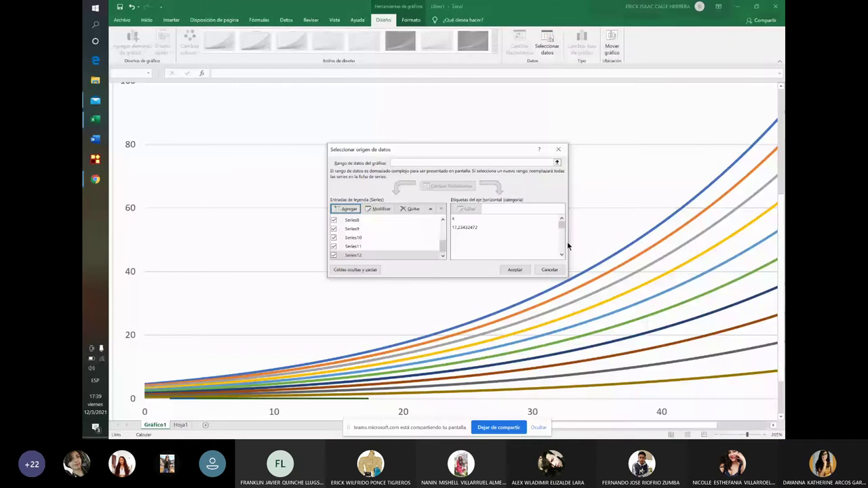
pyautogui.click(515, 270)
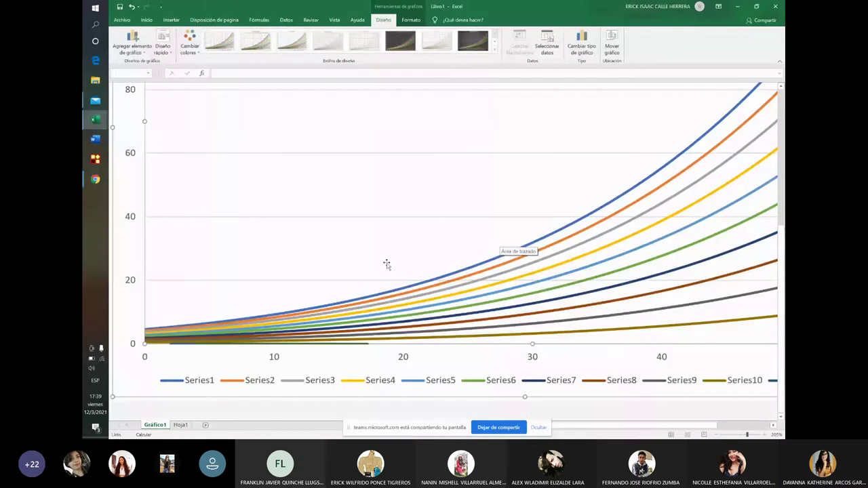
# Select the row 11 adiabatic cooling series on the chart to inspect its references, checking the Teams meeting in Chrome before and after
pyautogui.hotkey('alt', 'Tab')
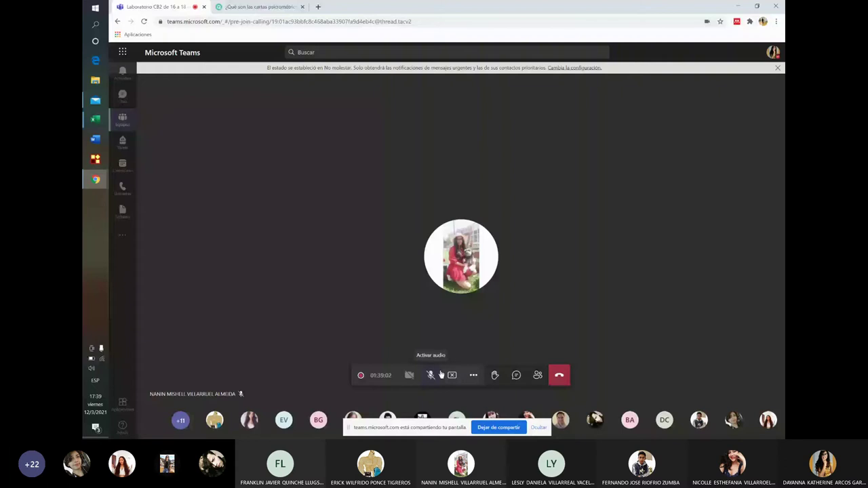
pyautogui.hotkey('alt', 'Tab')
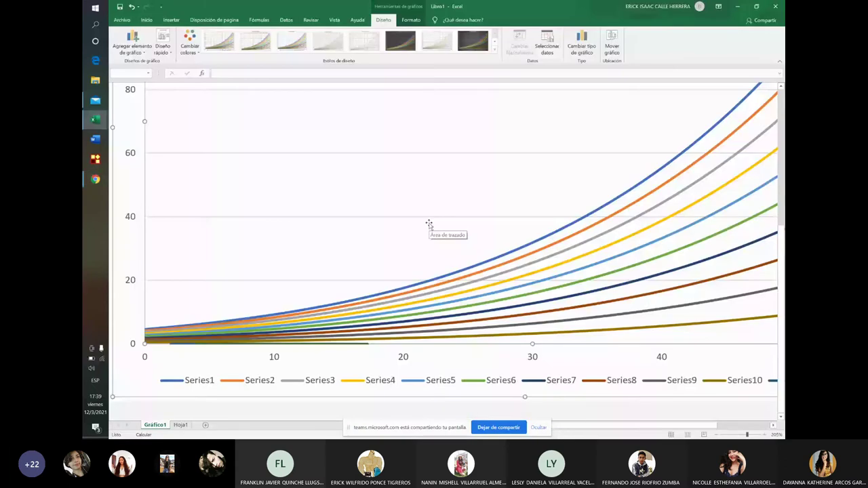
pyautogui.click(360, 345)
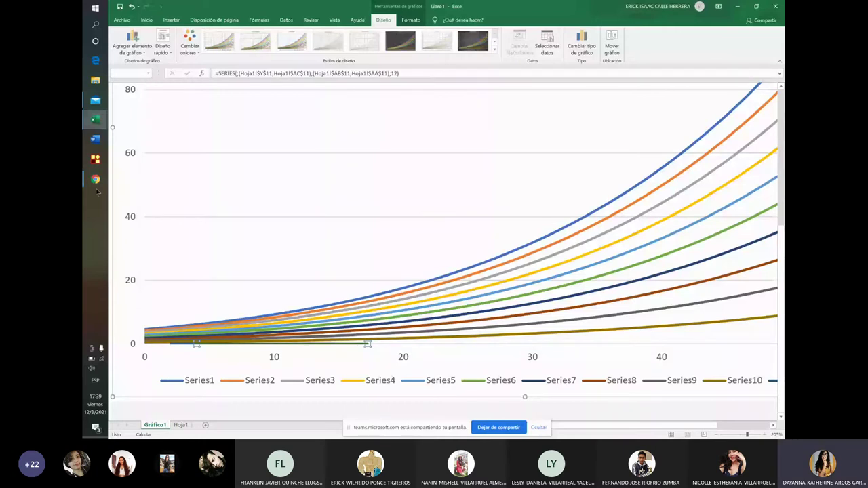
pyautogui.click(95, 179)
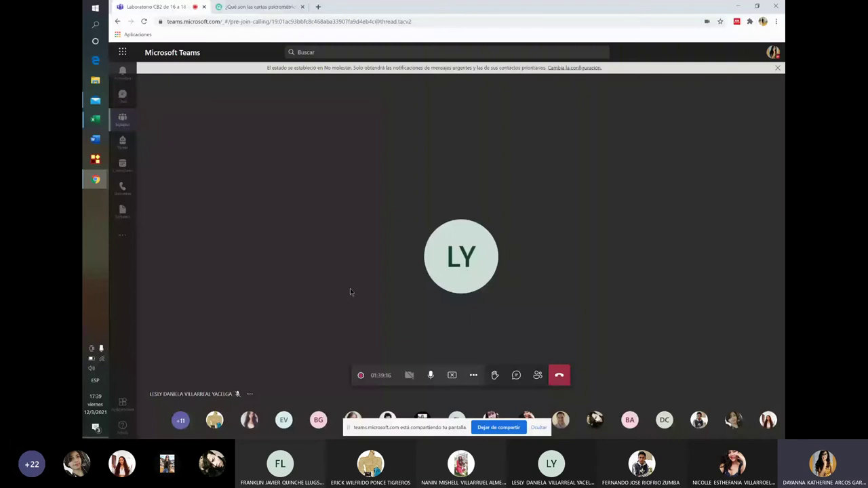
pyautogui.hotkey('alt', 'Tab')
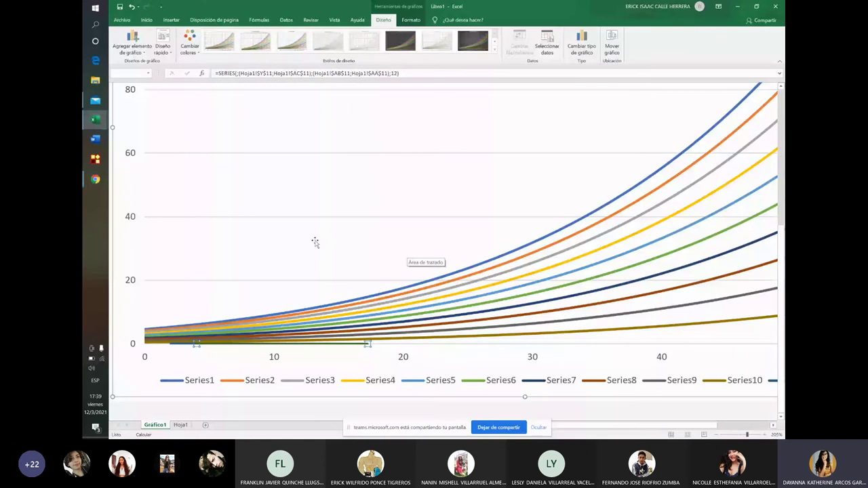
# Review the Ysat cells in rows 9 to 11 and the first Ya cell in Hoja1, and return to the chart sheet
pyautogui.hotkey('ctrl', 'pagedown')
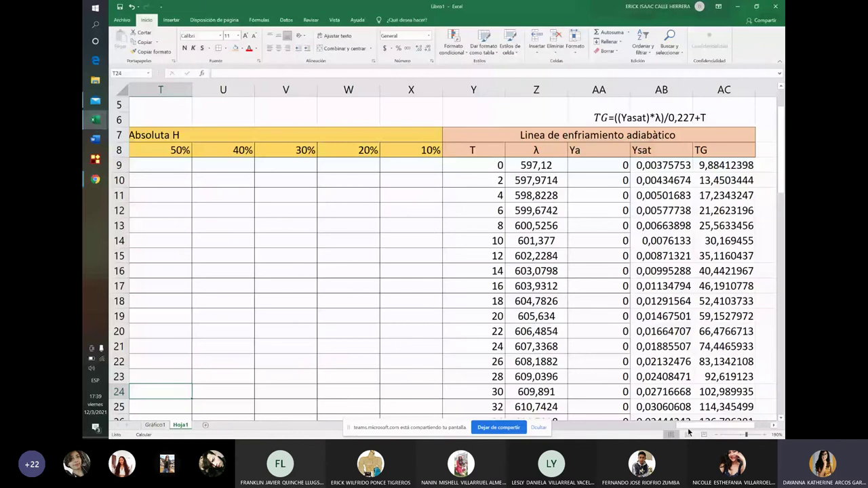
pyautogui.click(661, 164)
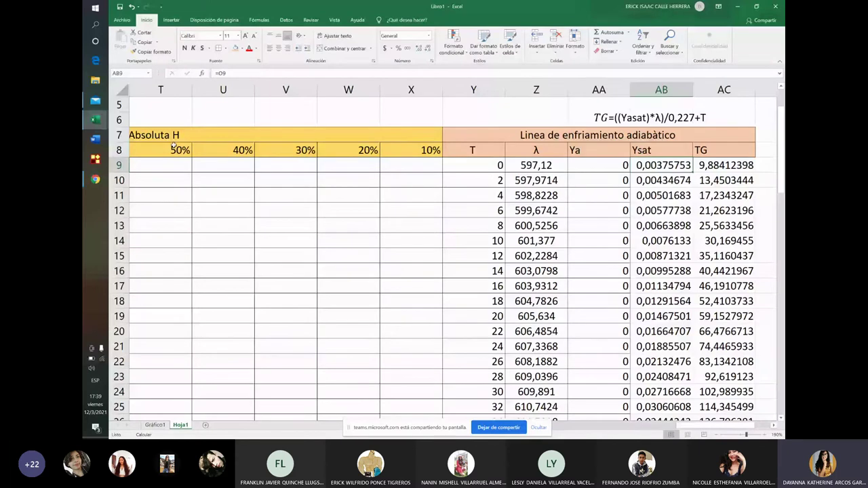
pyautogui.click(588, 168)
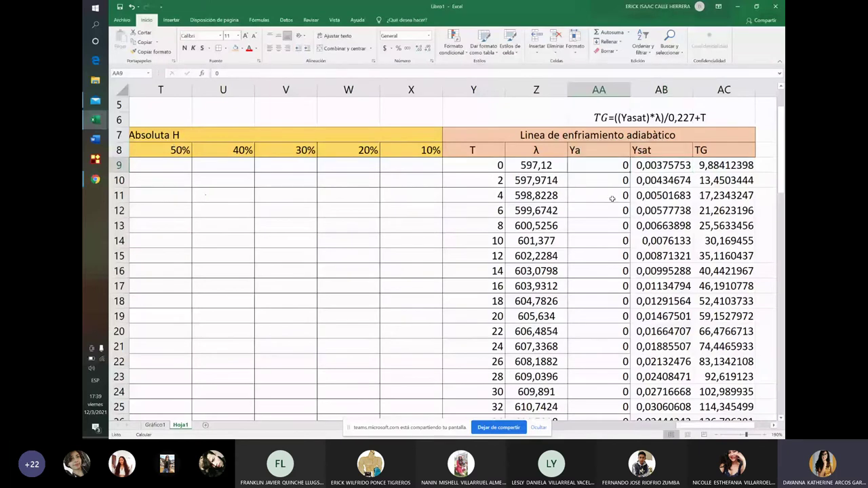
pyautogui.click(646, 181)
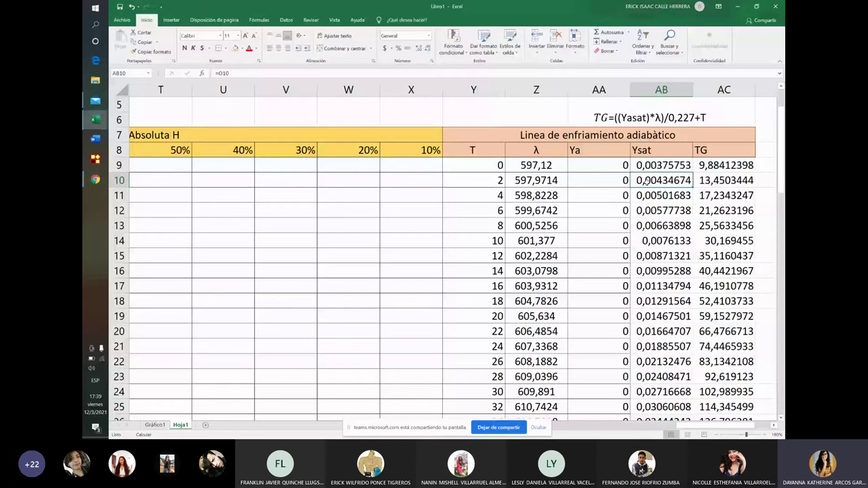
pyautogui.click(641, 199)
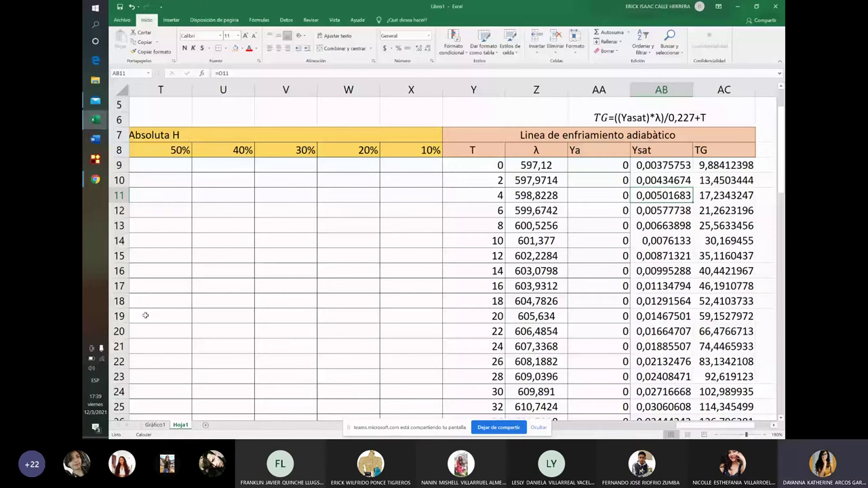
pyautogui.hotkey('ctrl', 'pageup')
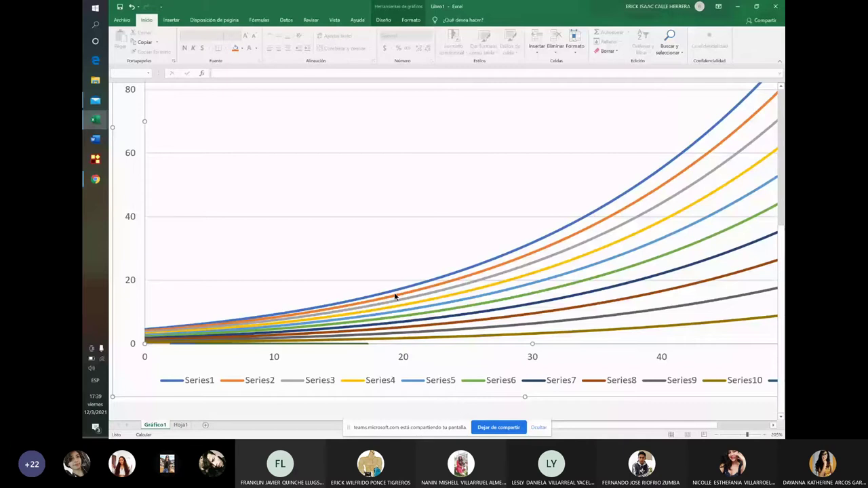
# Switch to the Teams meeting in Chrome, mute the microphone and return to the psychrometric chart in Excel
pyautogui.hotkey('alt', 'Tab')
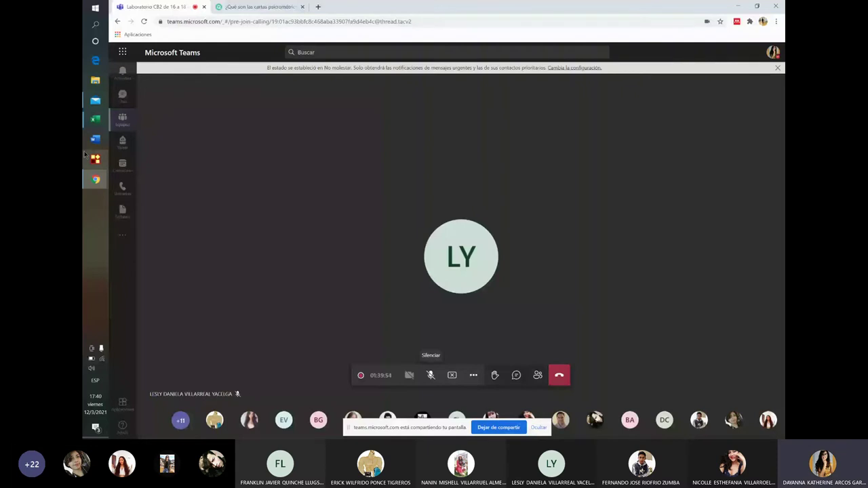
pyautogui.hotkey('ctrl', 'shift', 'm')
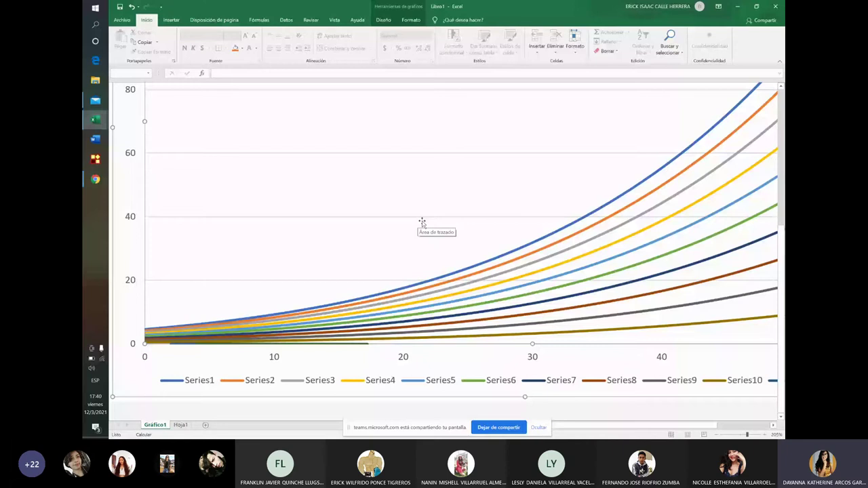
pyautogui.scroll(3, 421, 223)
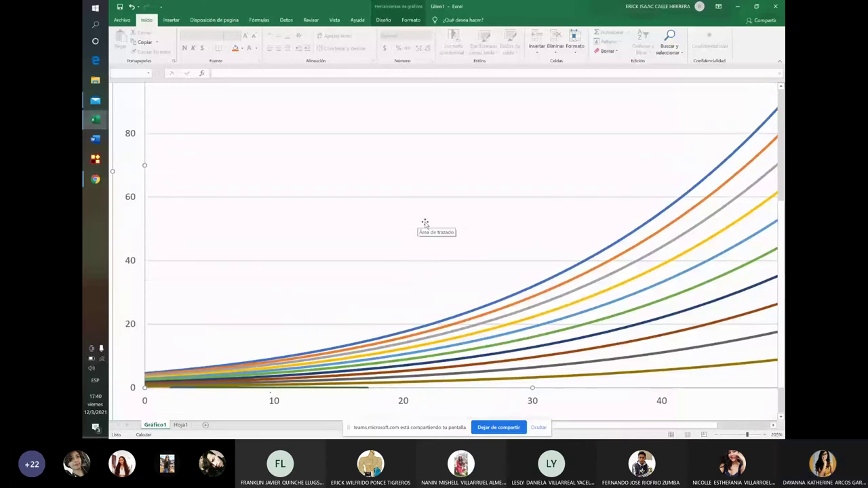
pyautogui.scroll(-3, 425, 222)
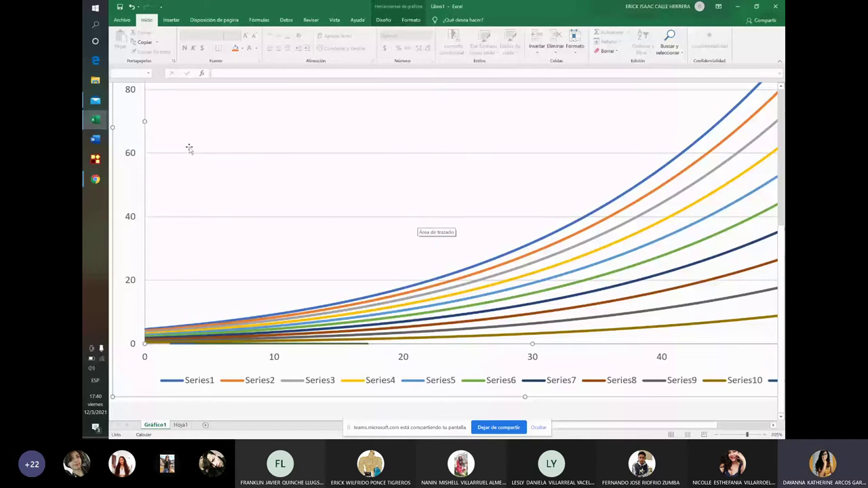
# Review the adiabatic cooling table in Hoja1 and look over the curves on the chart sheet
pyautogui.click(180, 425)
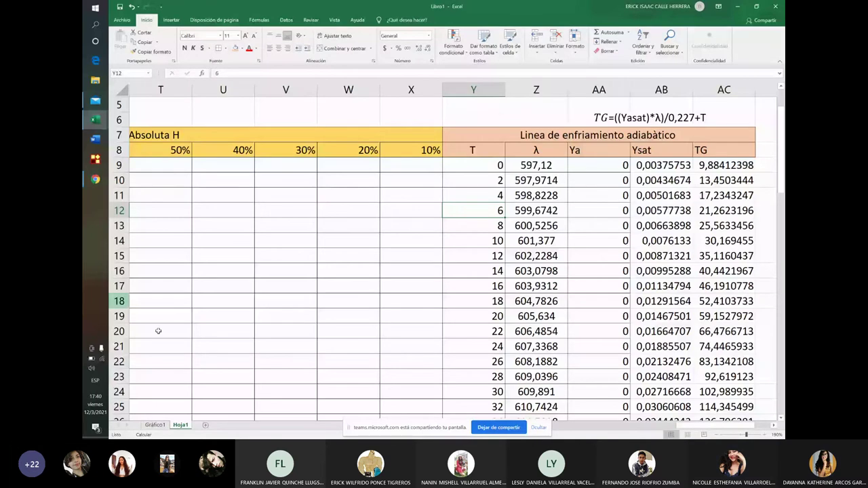
pyautogui.click(151, 425)
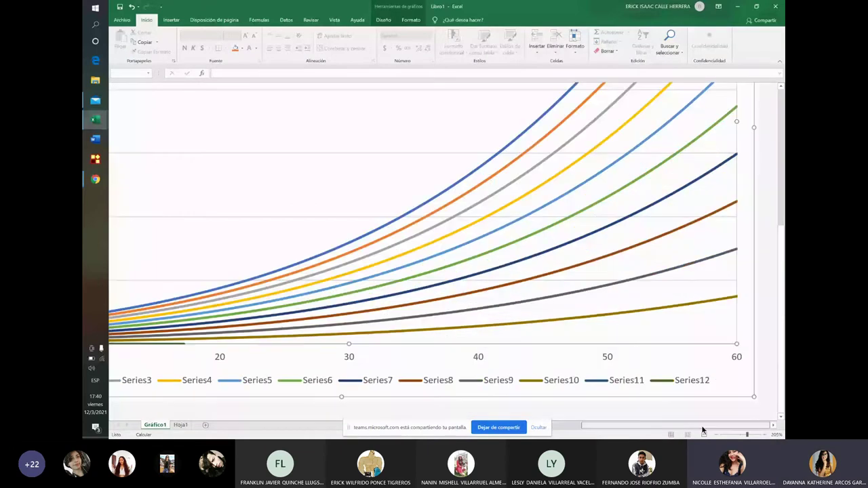
pyautogui.scroll(1, 643, 294)
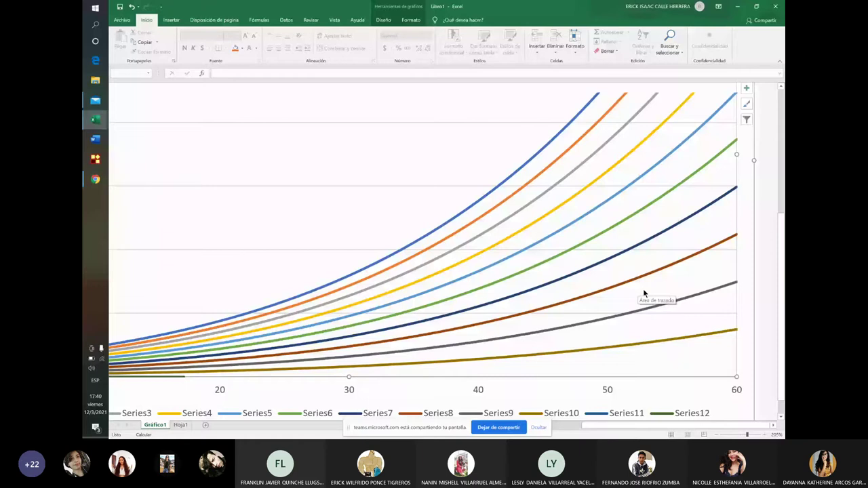
pyautogui.scroll(1, 650, 292)
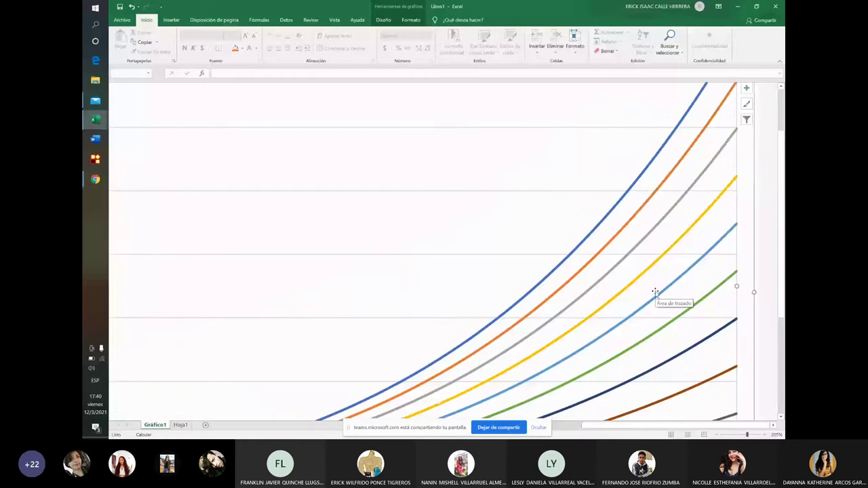
pyautogui.scroll(-1, 622, 282)
pyautogui.scroll(-1, 623, 281)
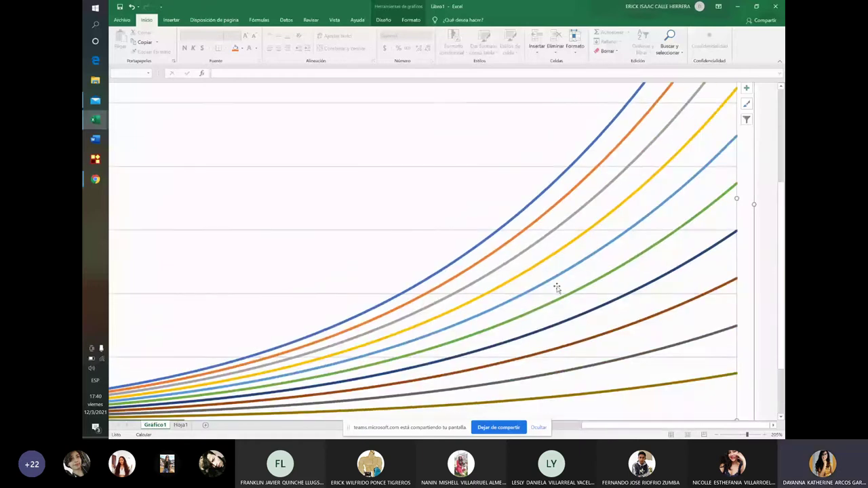
# Switch to the Teams meeting in Chrome, mute the microphone, show the participants and return to the Libro1 workbook in Excel
pyautogui.click(95, 179)
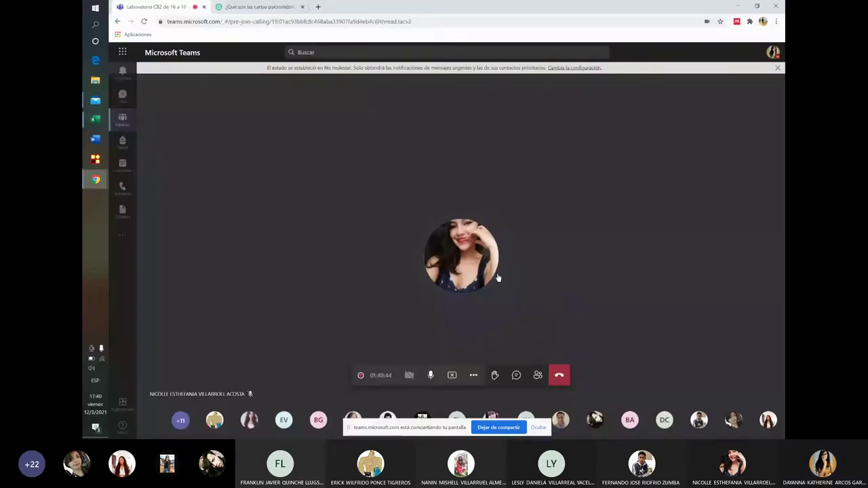
pyautogui.hotkey('ctrl', 'shift', 'm')
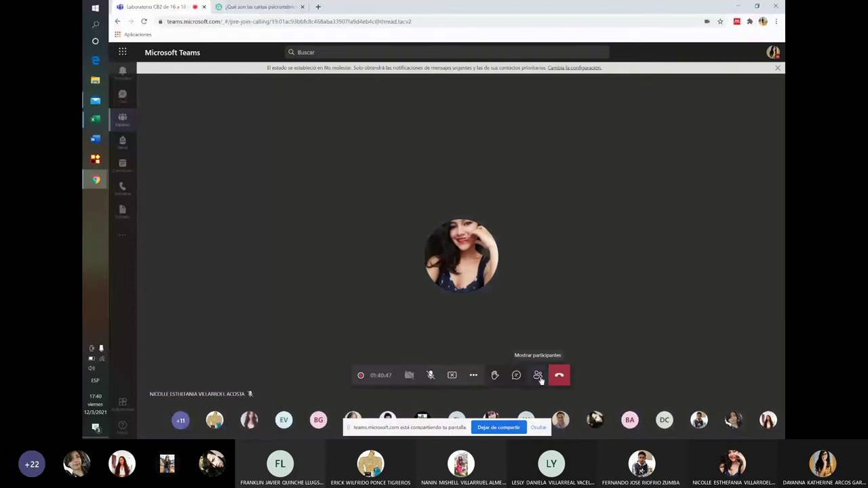
pyautogui.click(538, 377)
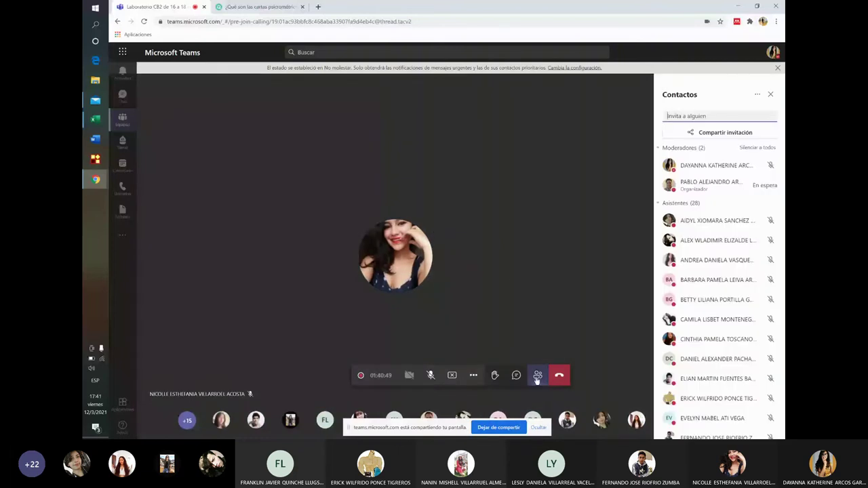
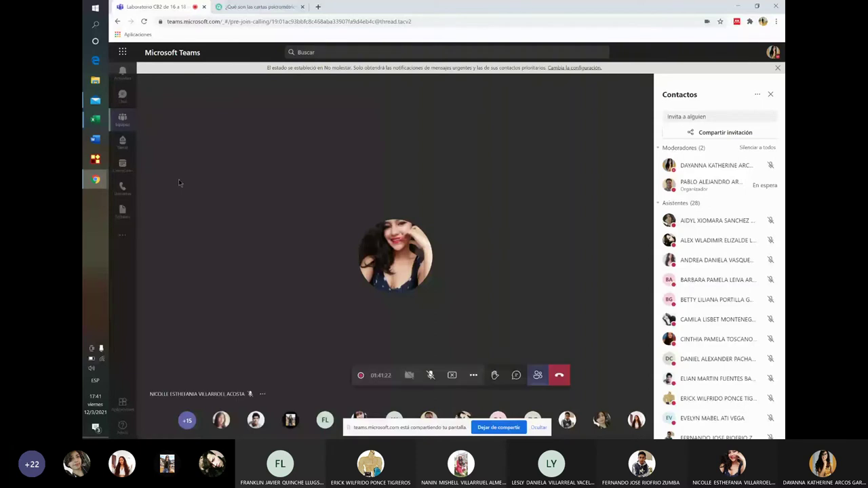
pyautogui.click(95, 118)
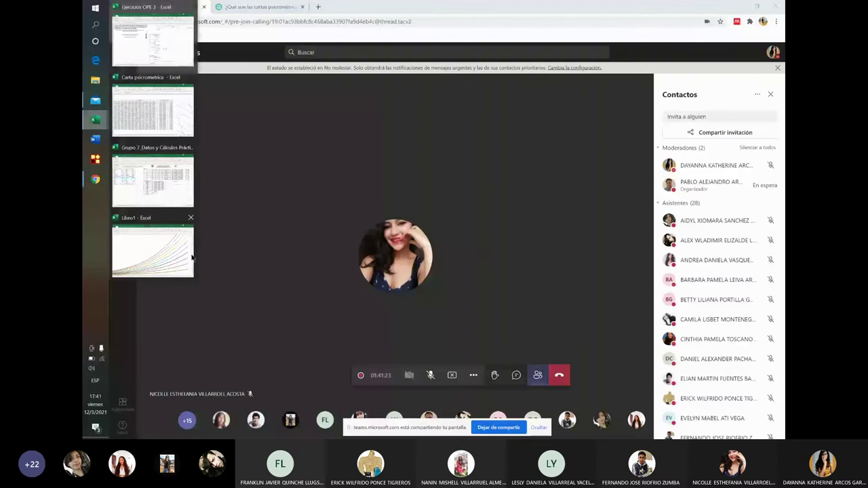
pyautogui.click(156, 250)
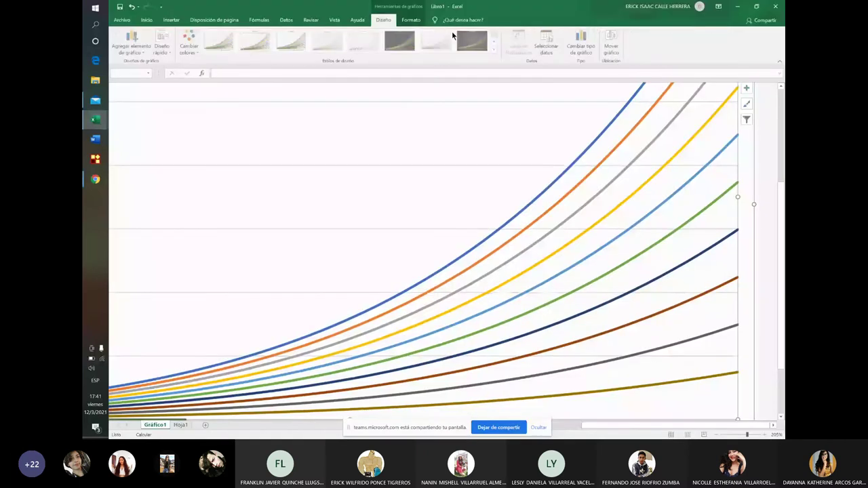
# Add a new series to the chart with its X values set to cells Y12 and AC12 of Hoja1
pyautogui.click(546, 46)
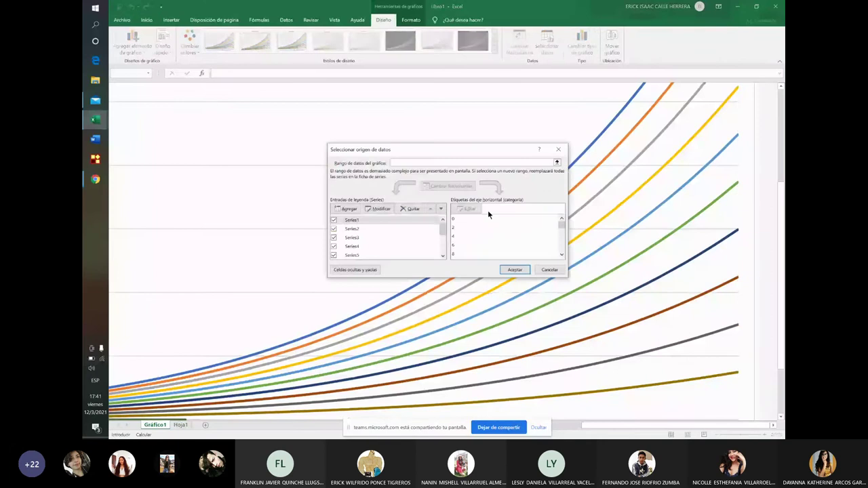
pyautogui.hotkey('alt', 'm')
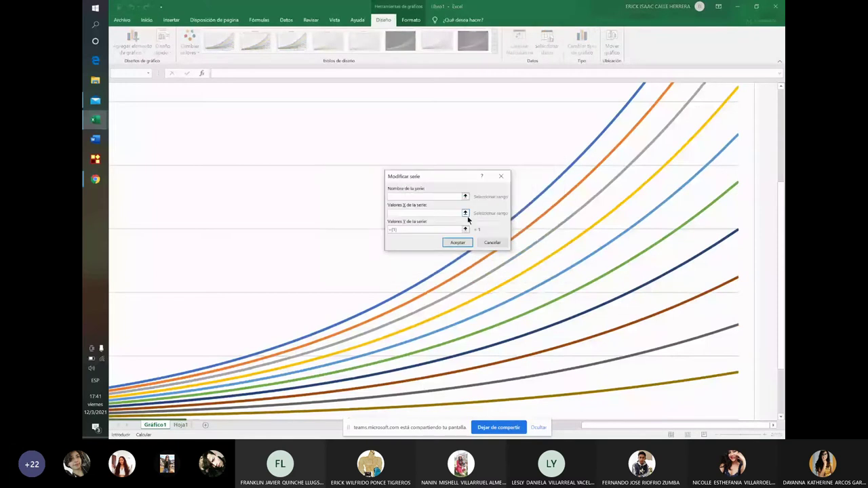
pyautogui.click(465, 213)
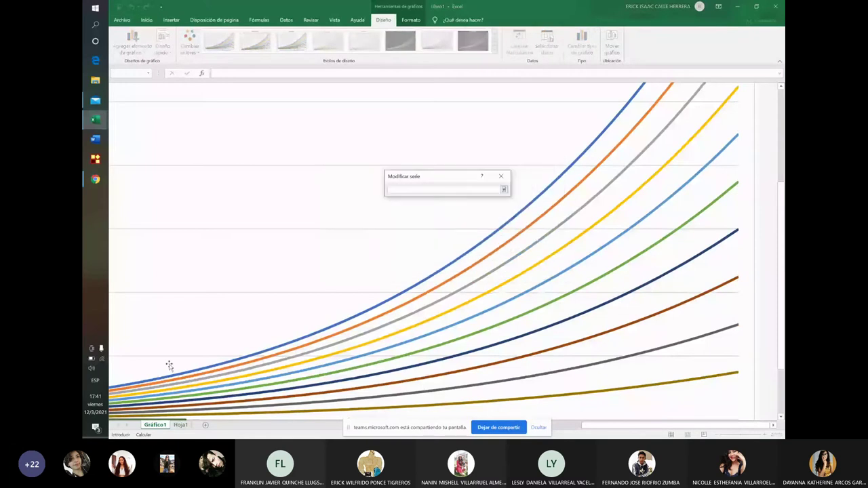
pyautogui.hotkey('ctrl', 'pagedown')
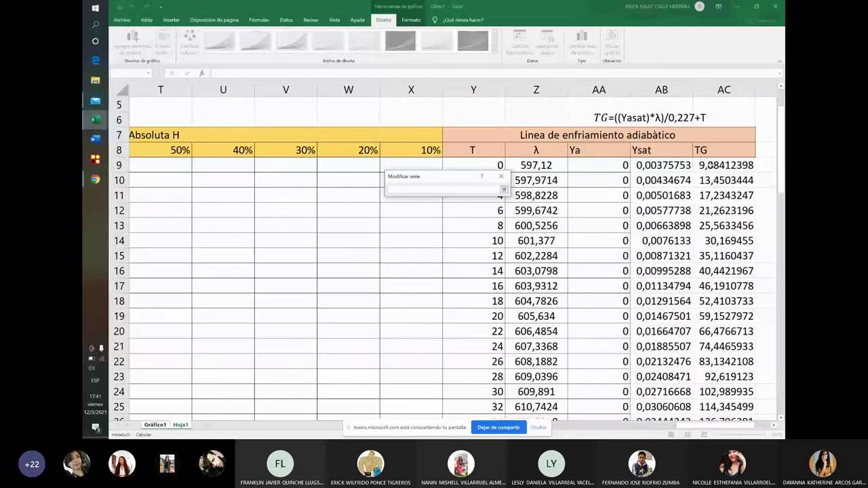
pyautogui.moveTo(459, 178); pyautogui.dragTo(413, 167)
pyautogui.click(471, 210)
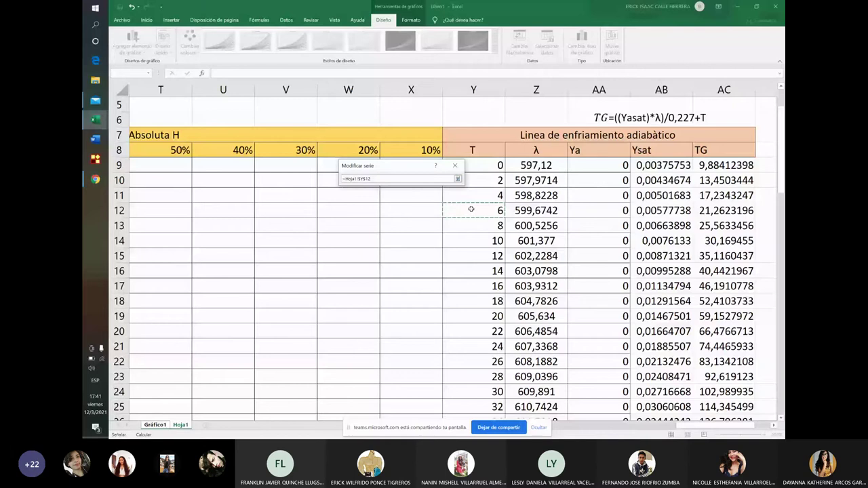
pyautogui.keyDown('ctrl'); pyautogui.click(717, 210); pyautogui.keyUp('ctrl')
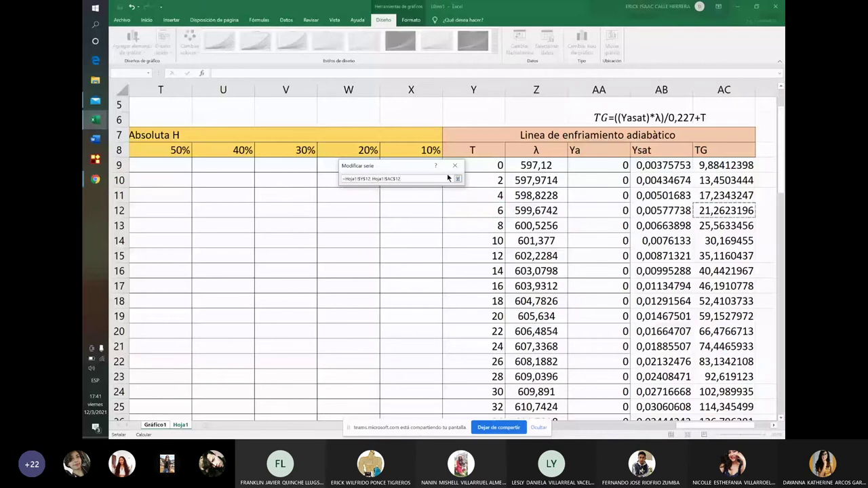
pyautogui.click(458, 178)
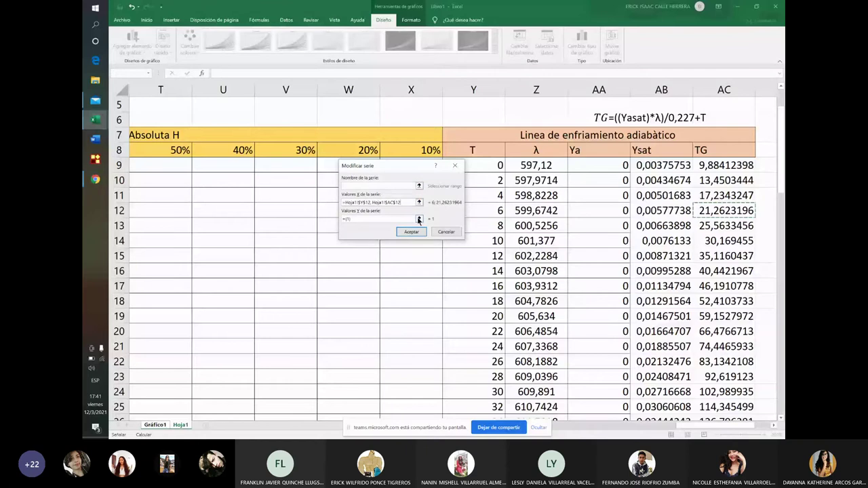
# Set the new series' Y values to cells AB12 and AA12 of Hoja1 and apply the series to the chart
pyautogui.click(418, 220)
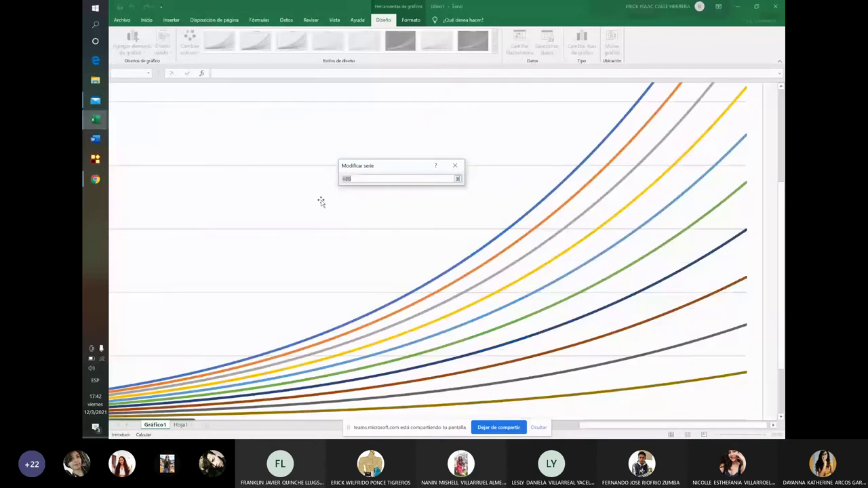
pyautogui.hotkey('ctrl', 'pagedown')
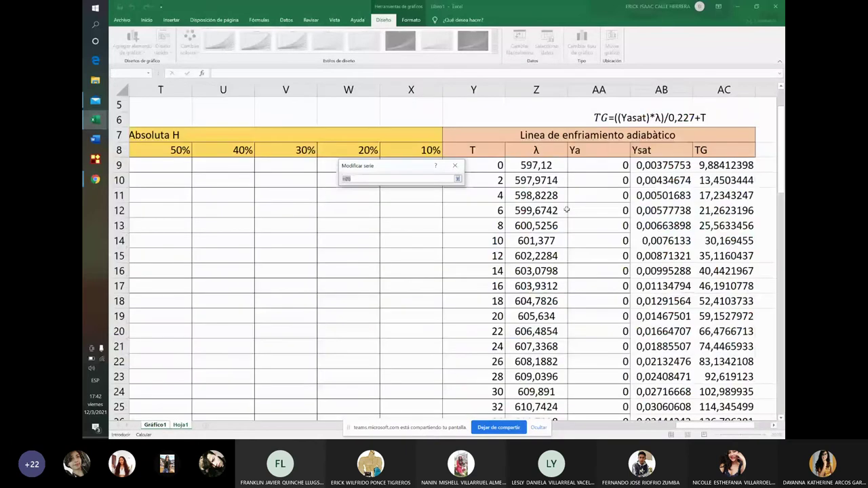
pyautogui.click(638, 210)
pyautogui.click(608, 210)
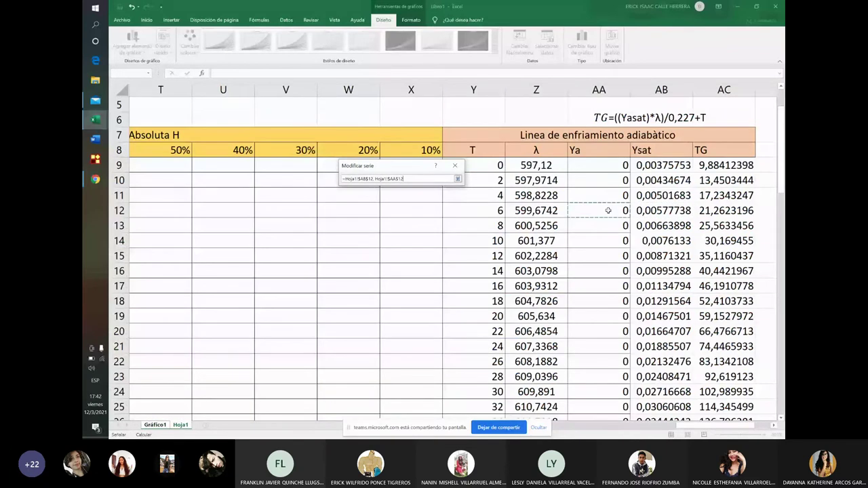
pyautogui.press('Return')
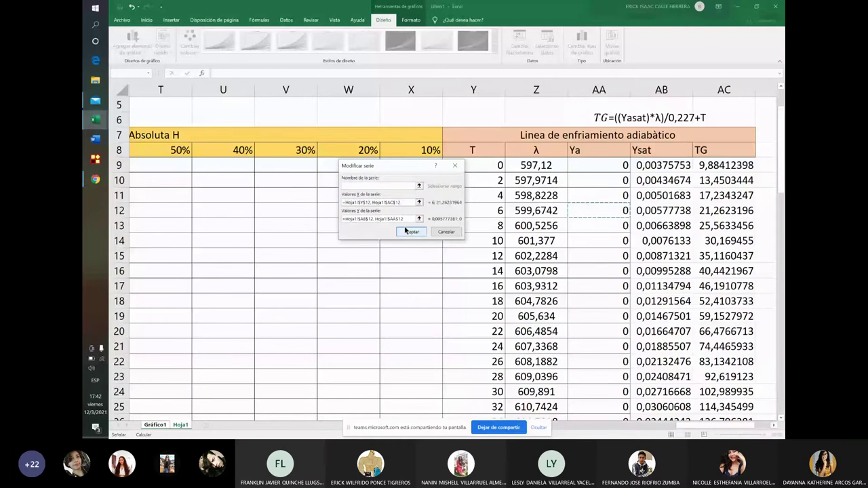
pyautogui.click(411, 232)
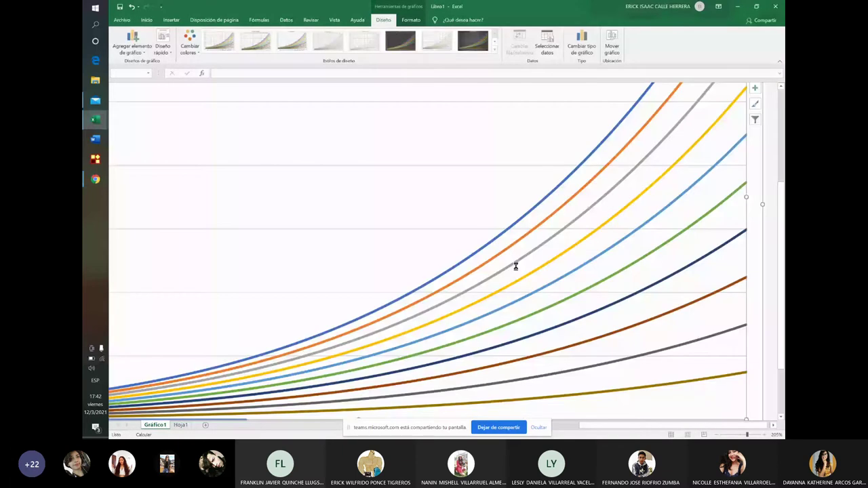
# Inspect the references of the row 12 and row 11 adiabatic cooling series on the chart, and check the Teams meeting in Chrome
pyautogui.scroll(-3, 605, 388)
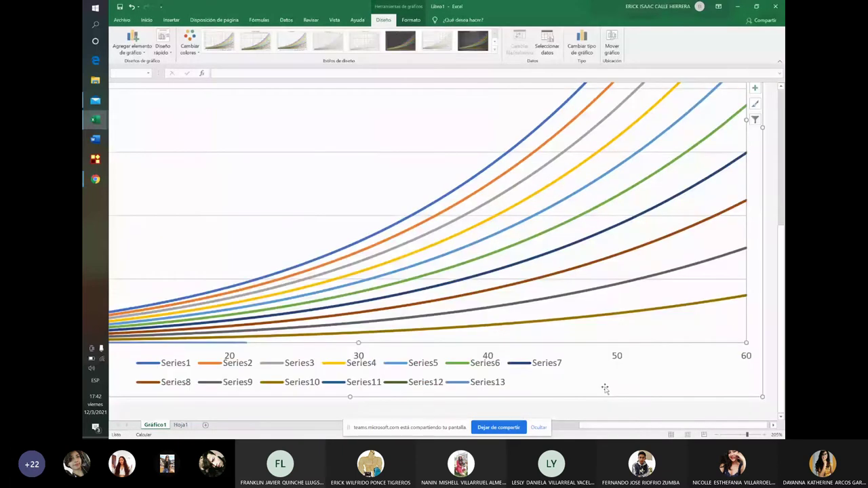
pyautogui.hscroll(-3, 604, 388)
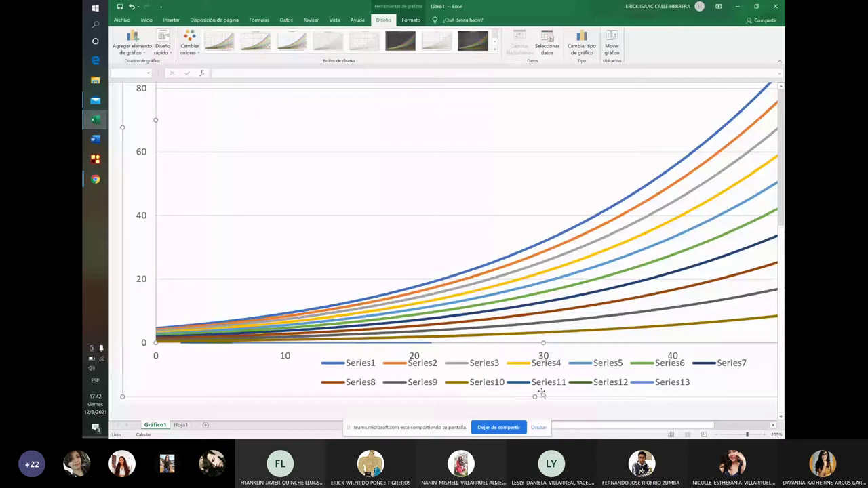
pyautogui.click(330, 346)
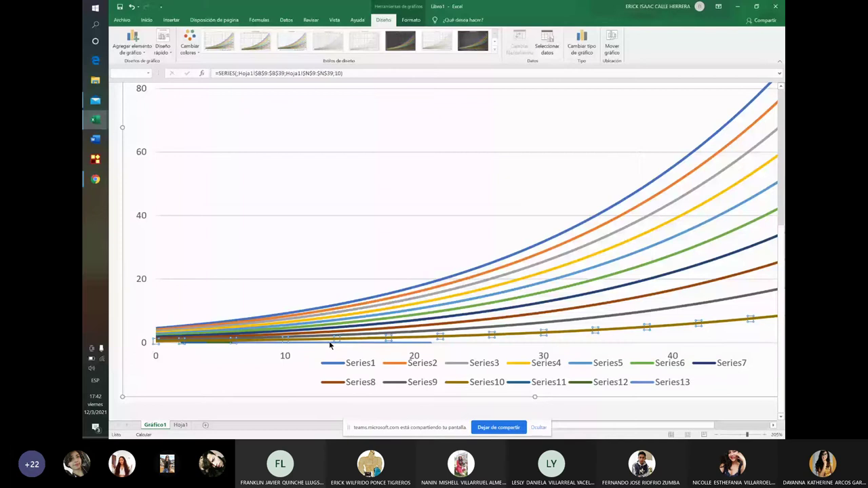
pyautogui.press('Escape')
pyautogui.click(431, 343)
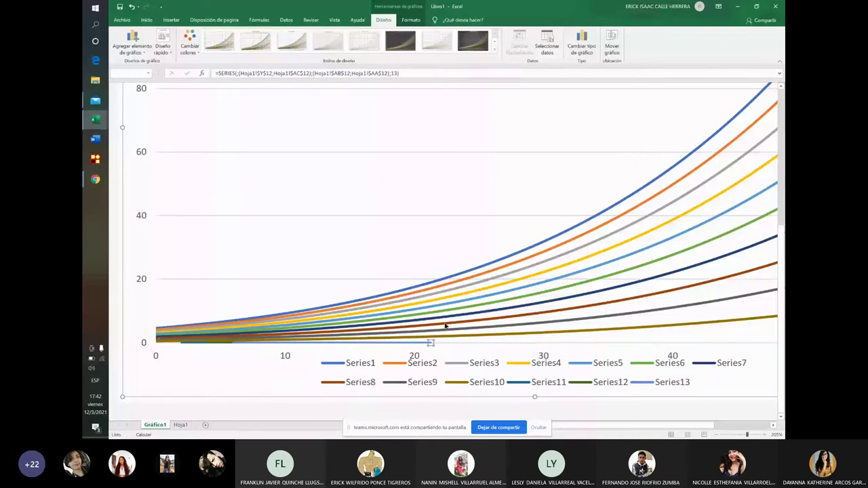
pyautogui.click(232, 338)
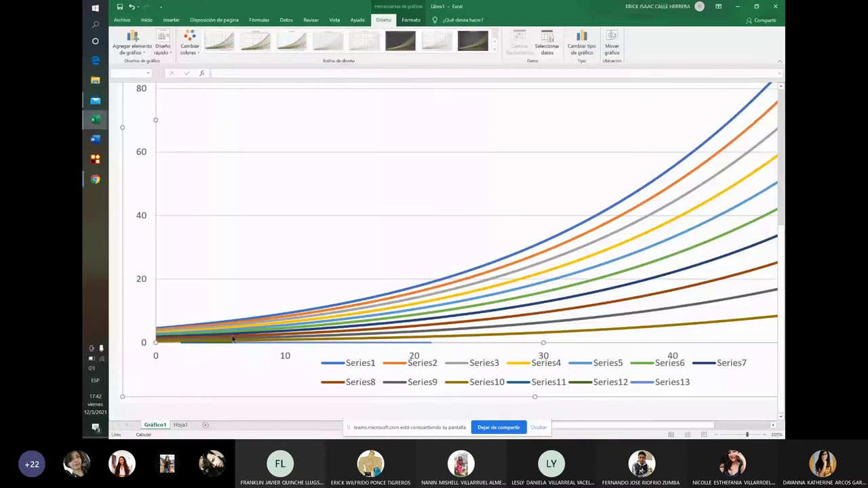
pyautogui.click(227, 341)
pyautogui.click(221, 345)
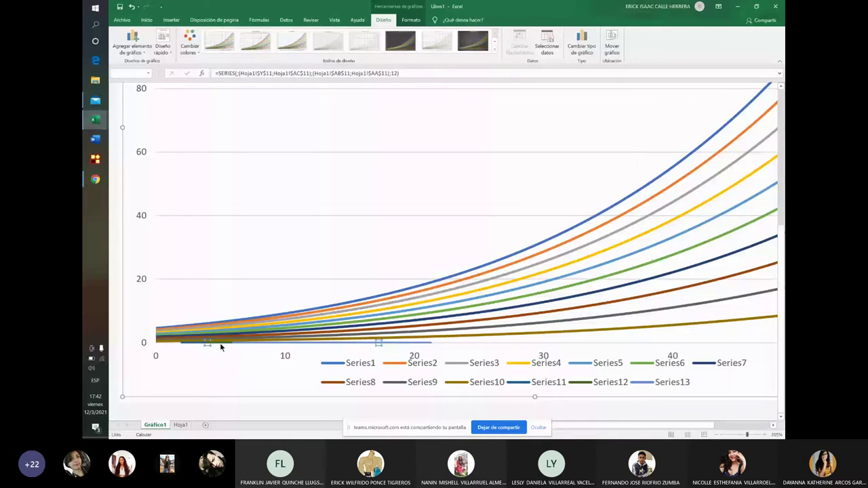
pyautogui.click(427, 338)
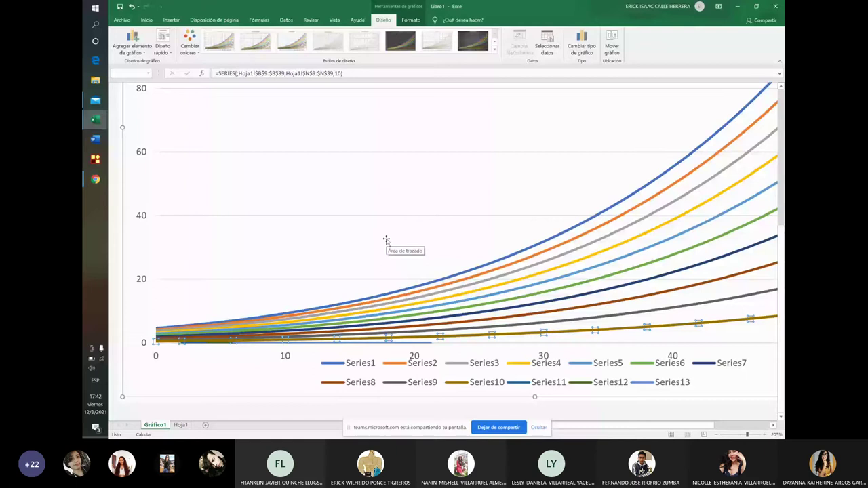
pyautogui.hotkey('alt', 'Tab')
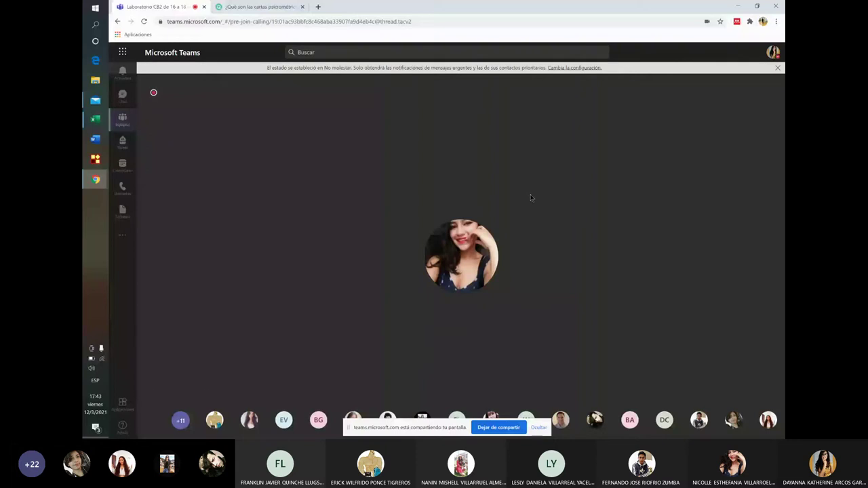
pyautogui.click(94, 118)
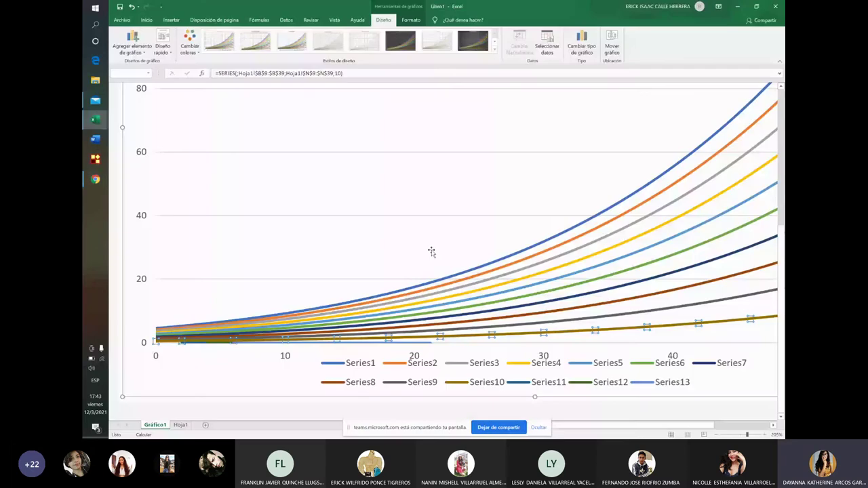
pyautogui.click(450, 312)
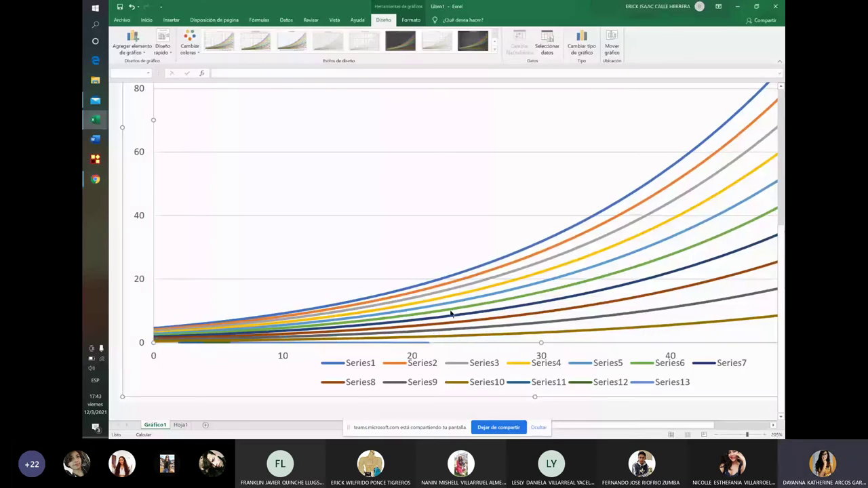
pyautogui.click(451, 313)
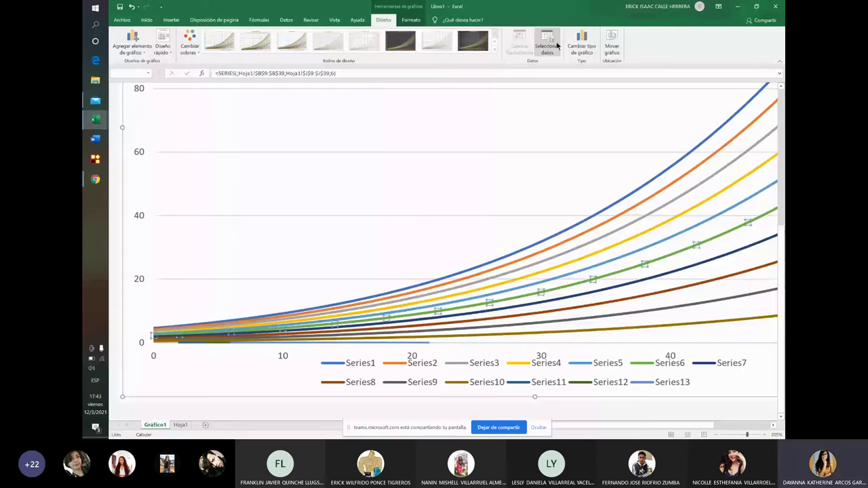
pyautogui.click(547, 45)
pyautogui.click(349, 208)
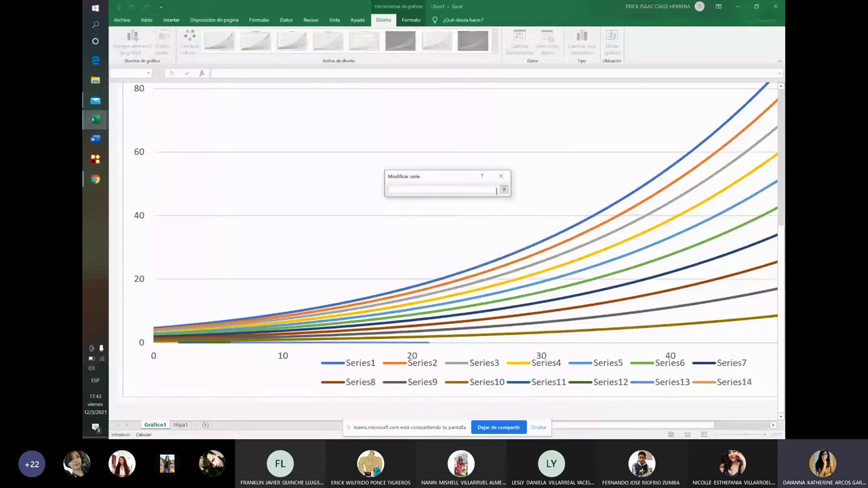
pyautogui.click(505, 194)
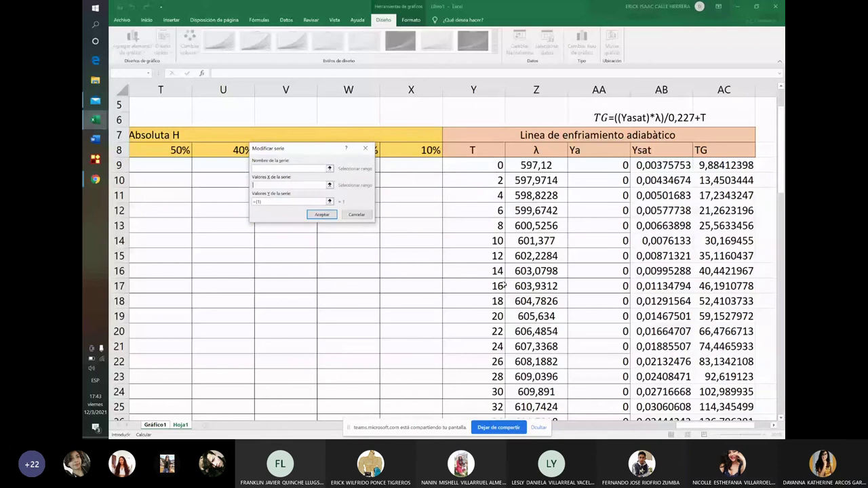
pyautogui.click(488, 229)
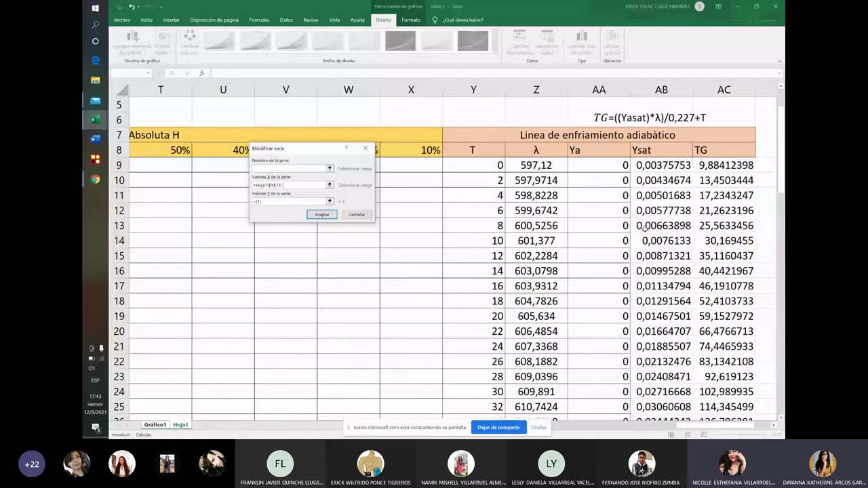
pyautogui.keyDown('ctrl'); pyautogui.click(724, 225); pyautogui.keyUp('ctrl')
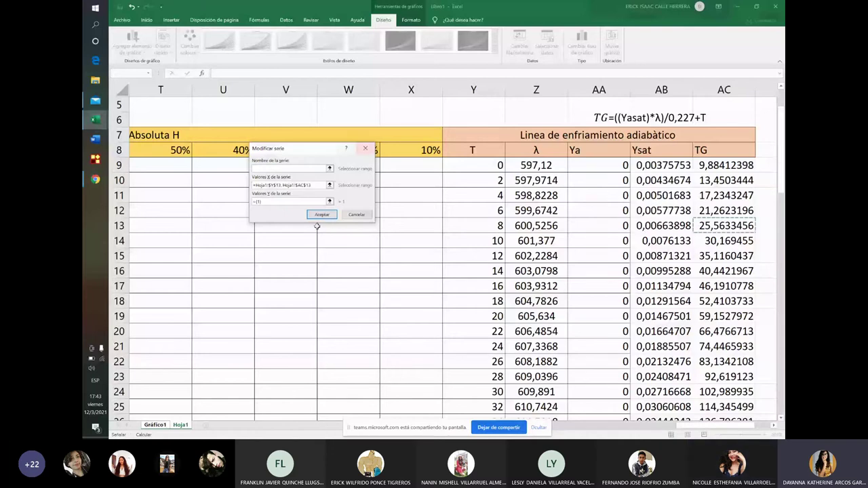
pyautogui.hotkey('ctrl', 'pageup')
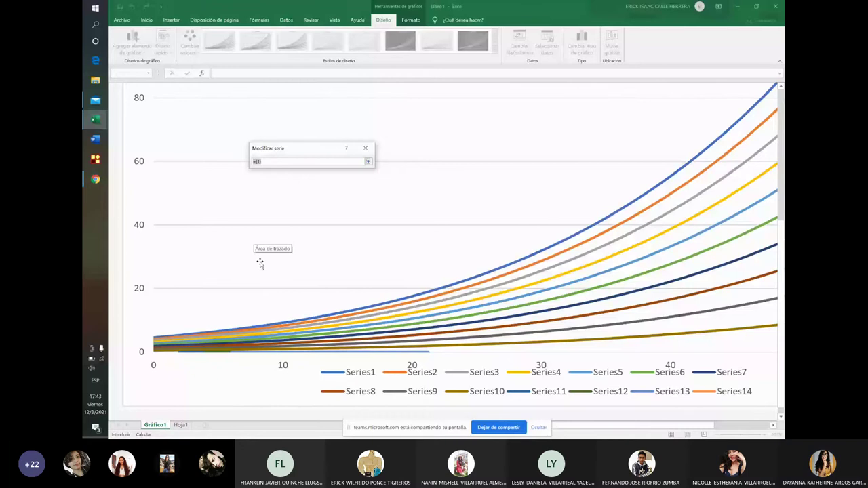
pyautogui.hotkey('ctrl', 'pagedown')
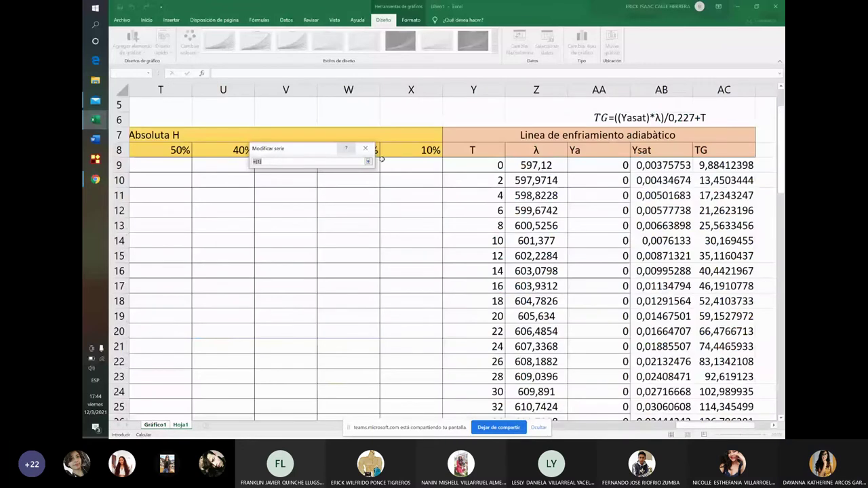
pyautogui.press('Escape')
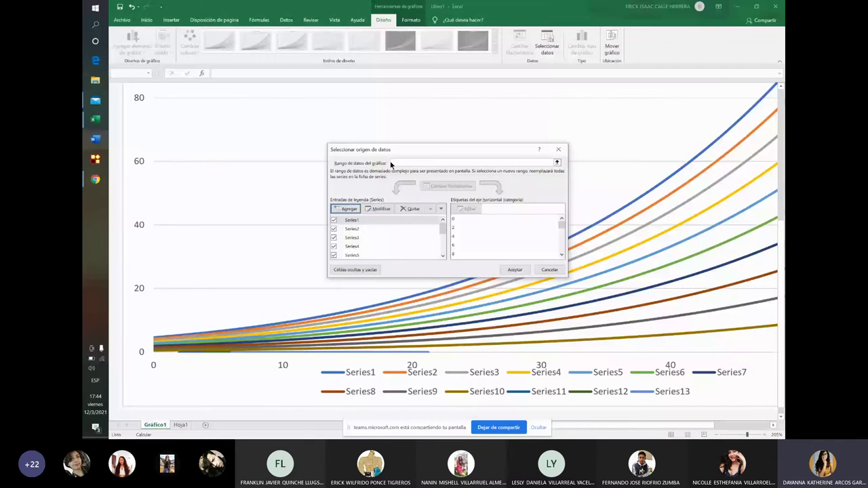
pyautogui.press('Escape')
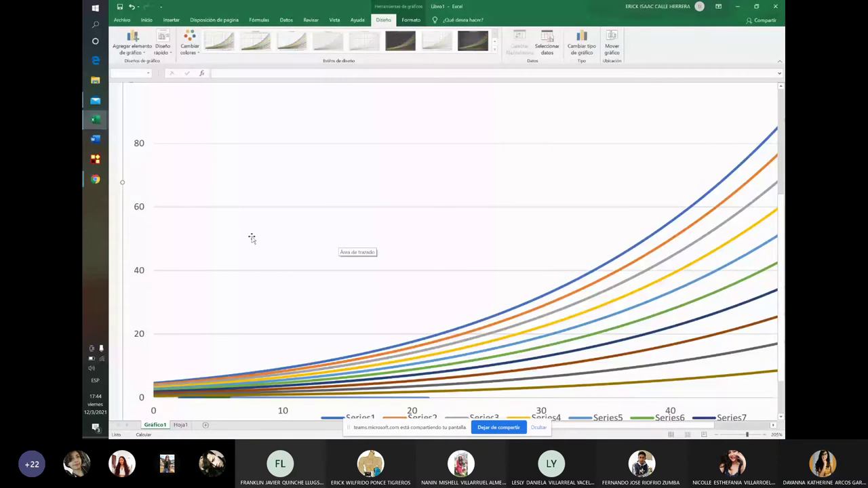
# Switch to the Teams meeting in Chrome, mute the microphone and return to the Libro1 workbook in Excel
pyautogui.hotkey('alt', 'Tab')
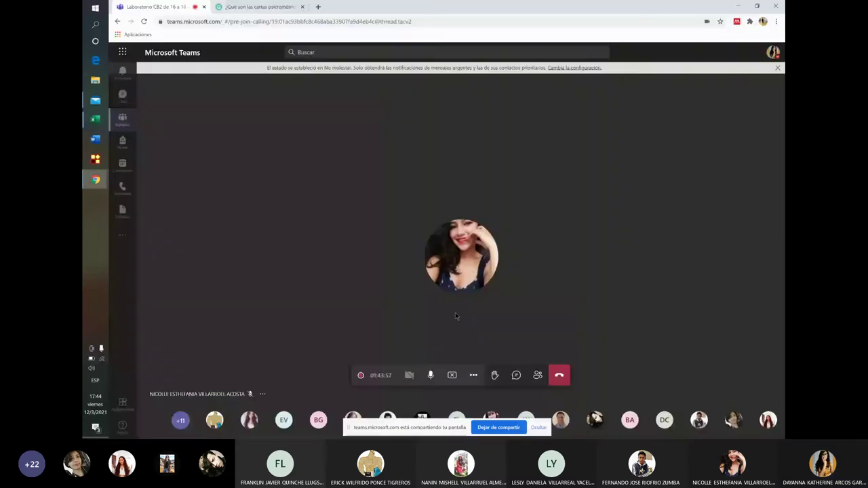
pyautogui.hotkey('ctrl', 'shift', 'm')
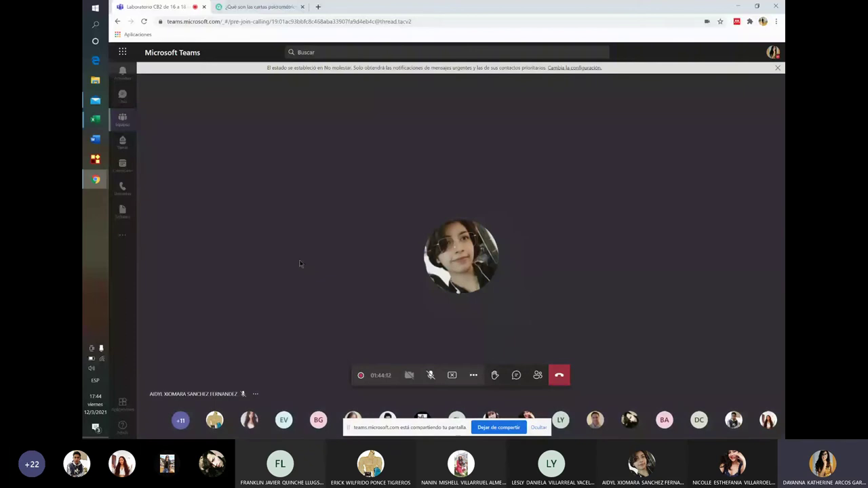
pyautogui.hotkey('ctrl', 'shift', 'm')
pyautogui.click(430, 375)
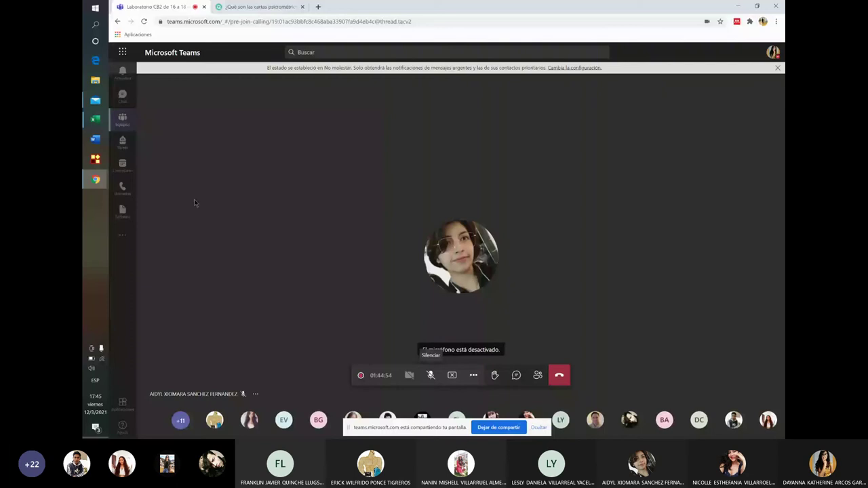
pyautogui.hotkey('alt', 'Tab')
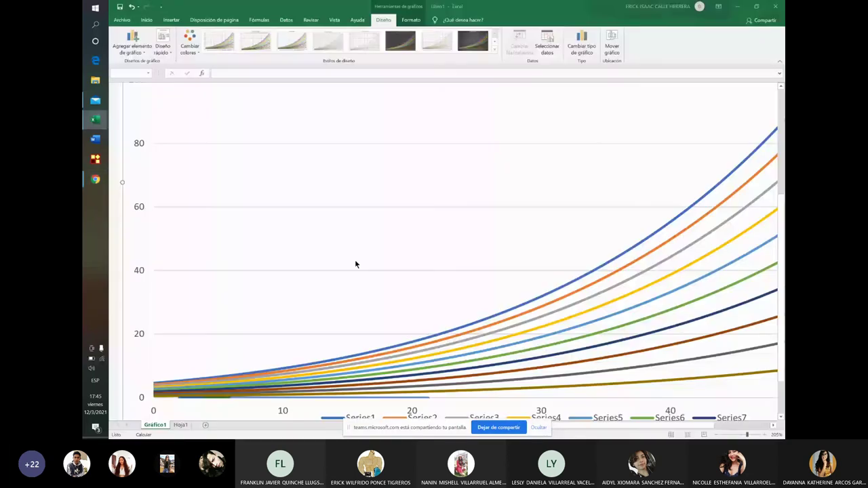
# Inspect the adiabatic cooling series lying along the chart's horizontal axis and compare them with the adiabatic cooling table on Hoja1
pyautogui.scroll(-1, 355, 264)
pyautogui.click(419, 344)
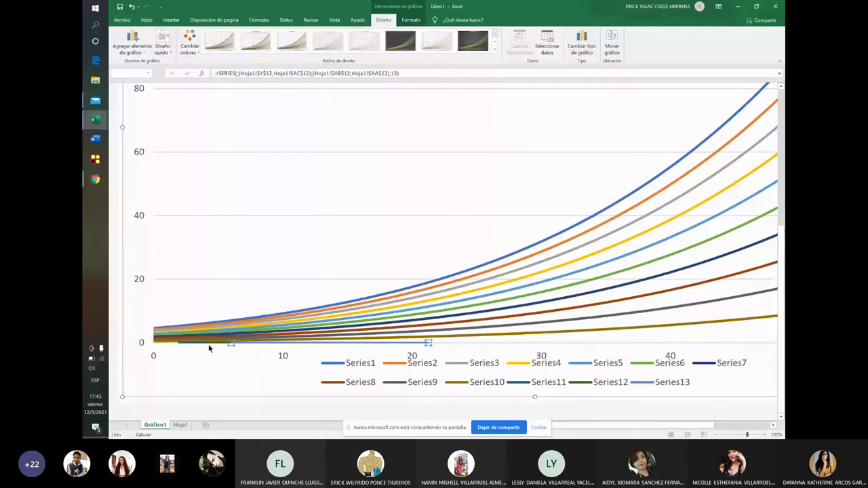
pyautogui.click(188, 343)
pyautogui.click(188, 344)
pyautogui.click(180, 425)
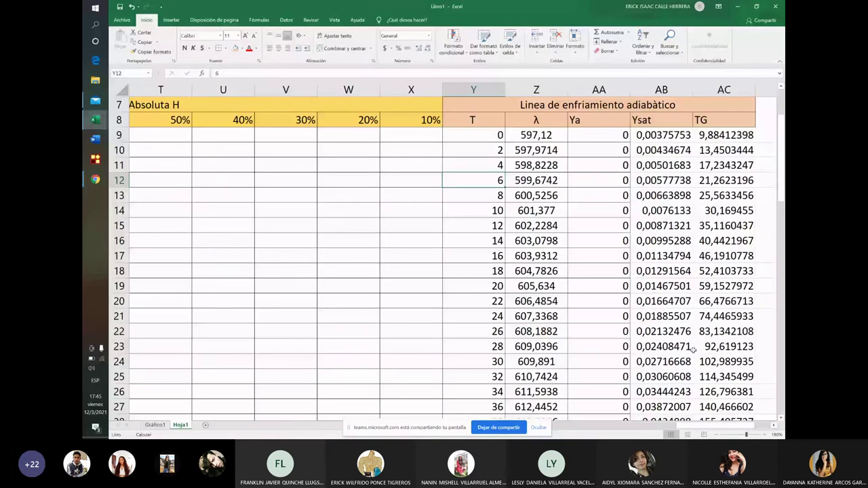
pyautogui.scroll(2, 333, 263)
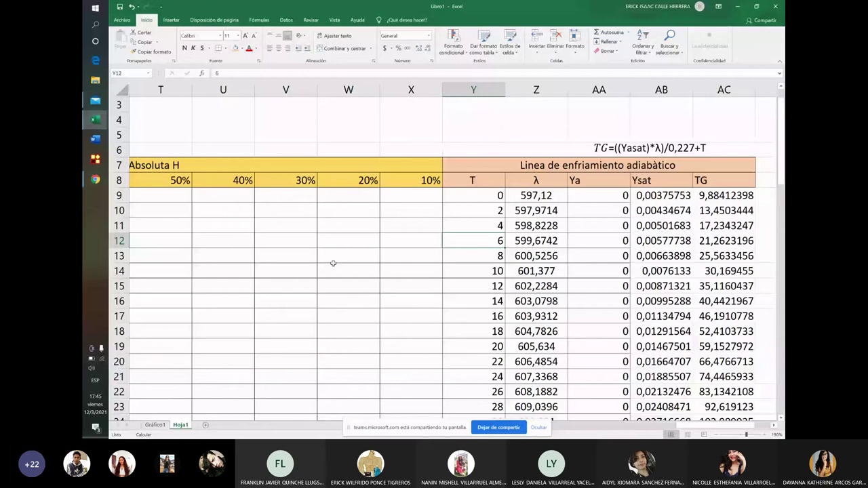
# Switch to the Teams meeting in Chrome, check the participant list, close it and mute the microphone
pyautogui.moveTo(93, 190)
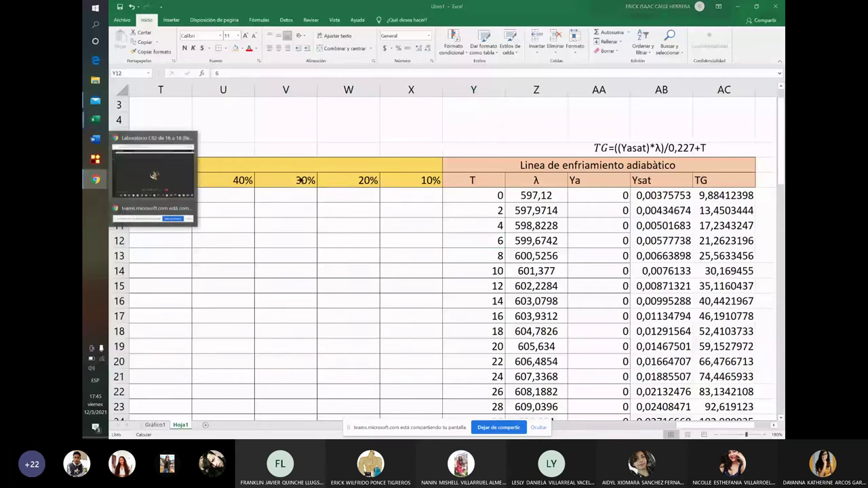
pyautogui.hotkey('alt', 'Tab')
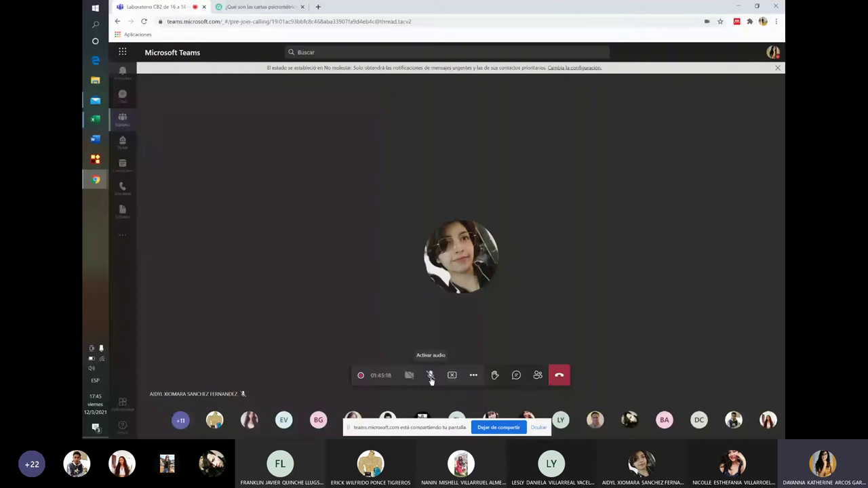
pyautogui.click(538, 374)
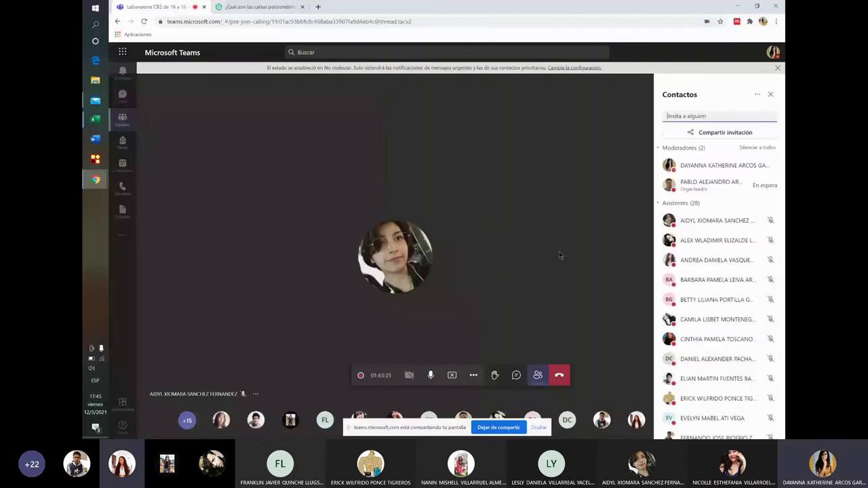
pyautogui.click(770, 95)
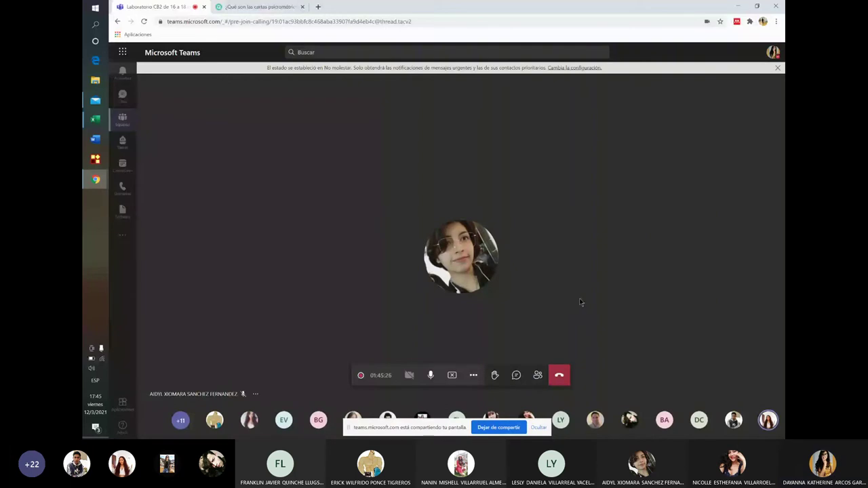
pyautogui.click(429, 376)
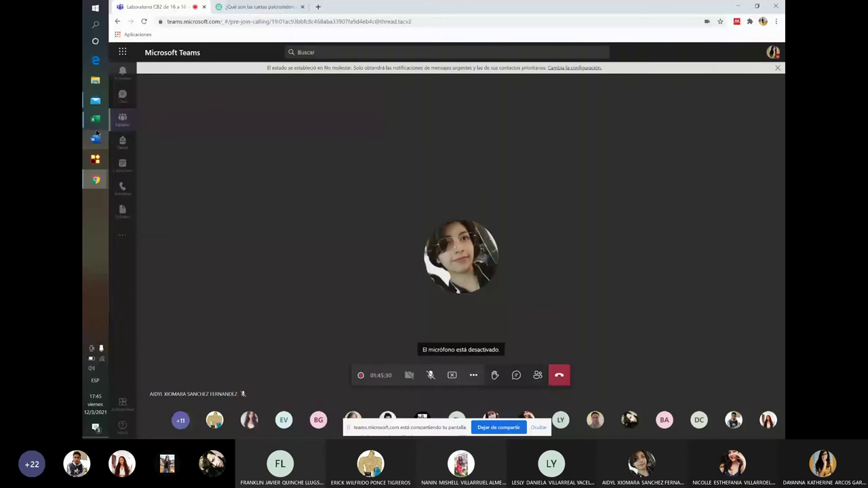
# Switch to the Libro1 workbook in Excel and review the T, Ya, Ysat and TG columns on Hoja1
pyautogui.click(95, 138)
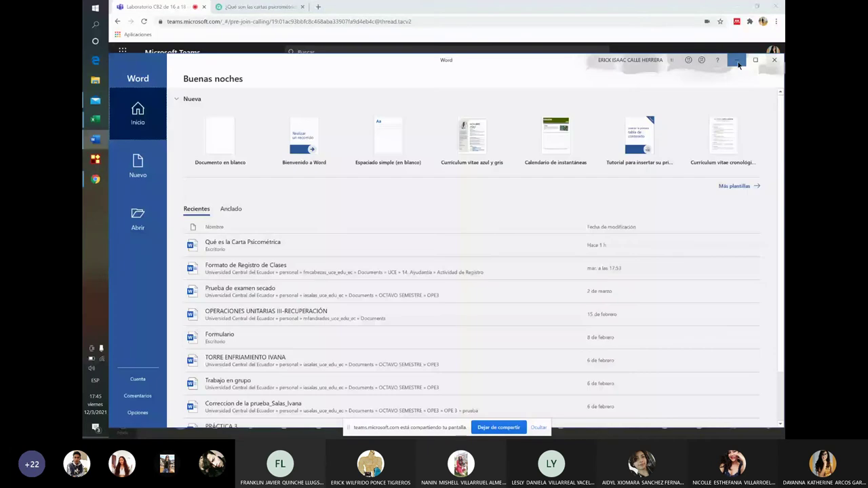
pyautogui.click(738, 65)
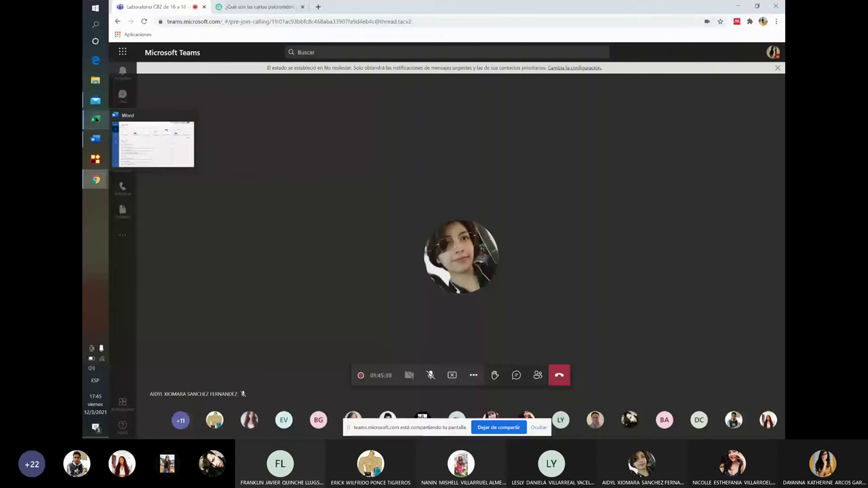
pyautogui.click(94, 119)
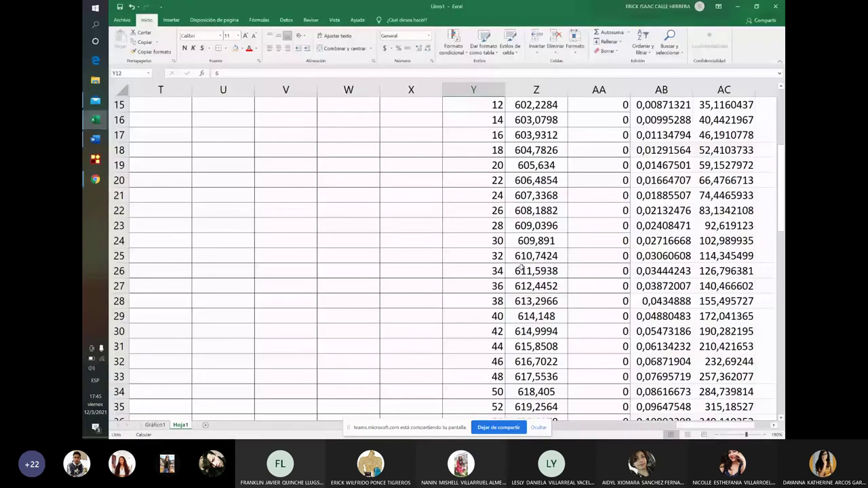
pyautogui.hotkey('alt', 'Tab')
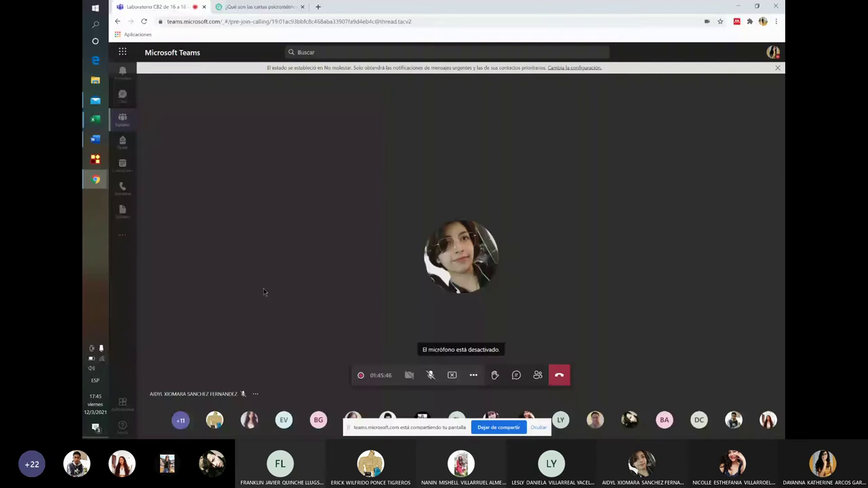
pyautogui.moveTo(95, 139)
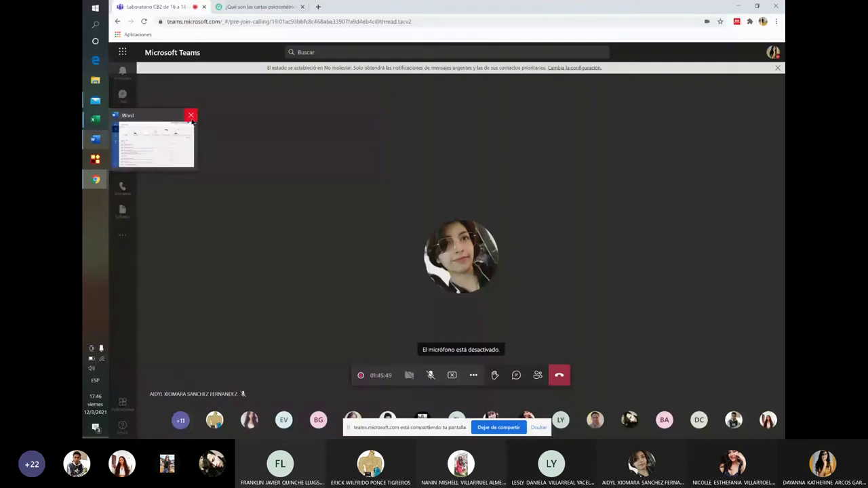
pyautogui.hotkey('alt', 'Tab')
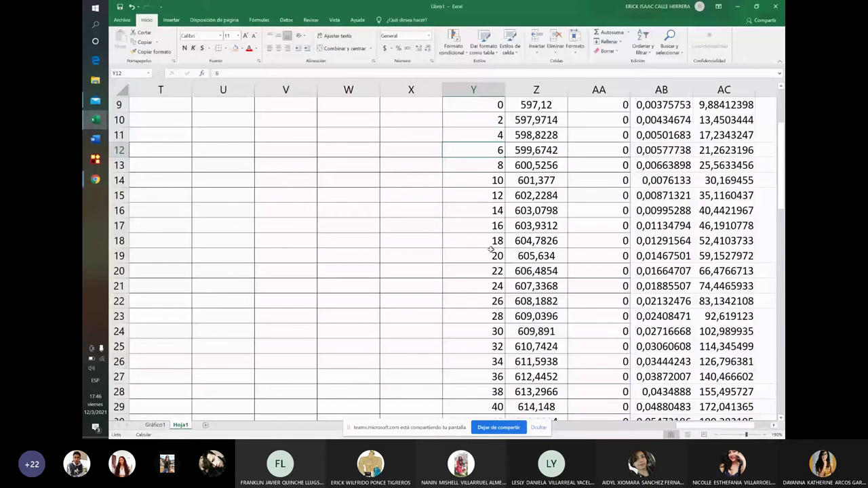
pyautogui.scroll(2, 471, 279)
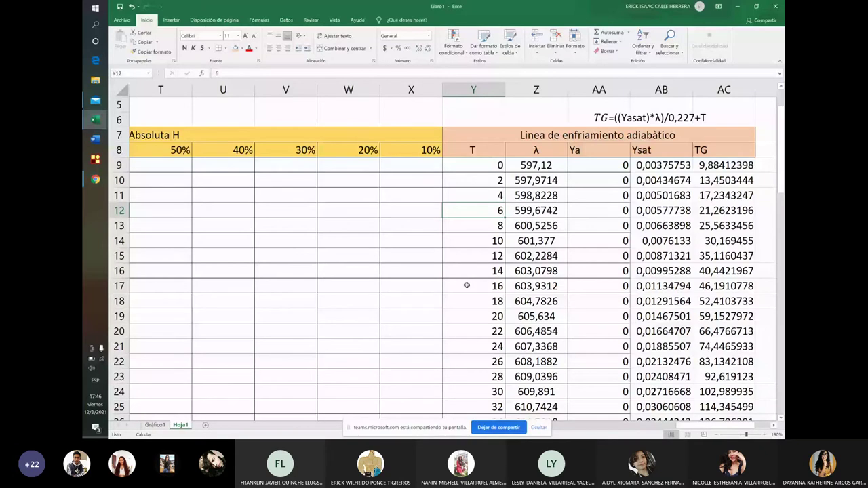
pyautogui.click(466, 285)
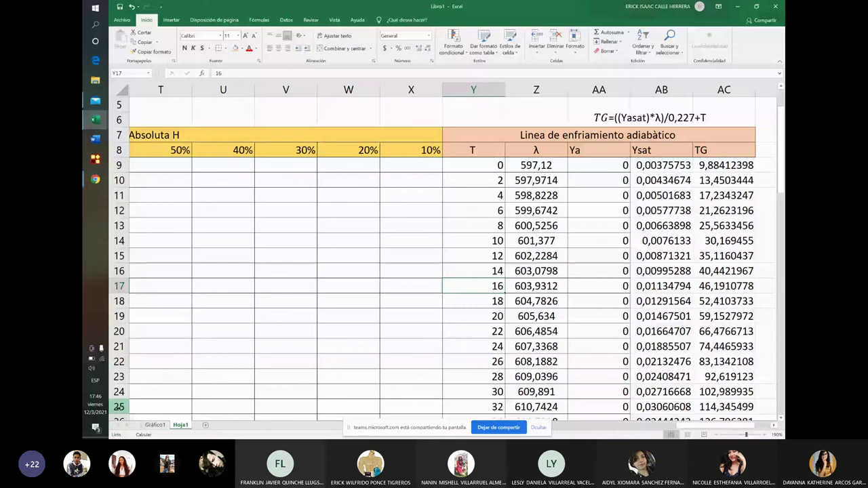
# Add a new series to the Gráfico1 chart with Hoja1 cells Y15 and AC15 as its X values
pyautogui.hotkey('ctrl', 'pageup')
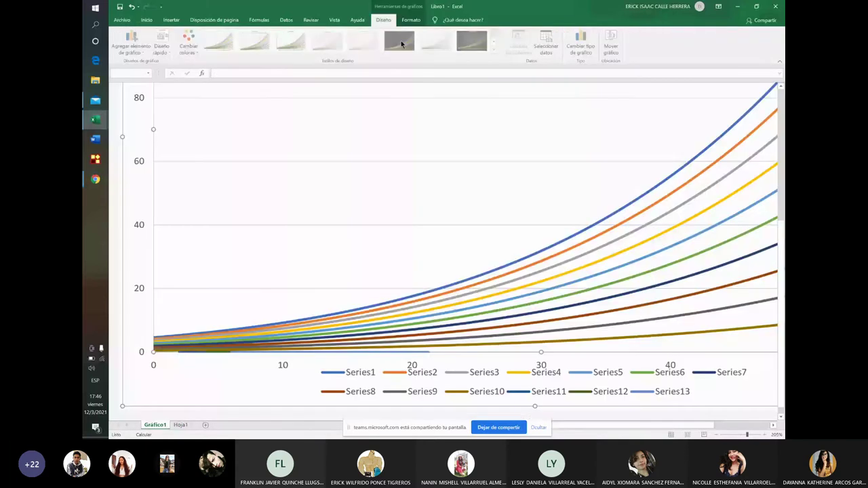
pyautogui.click(546, 48)
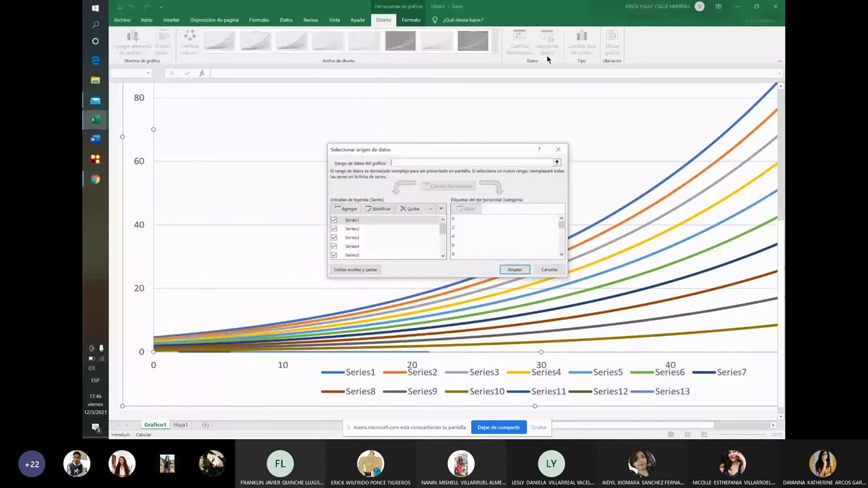
pyautogui.click(345, 208)
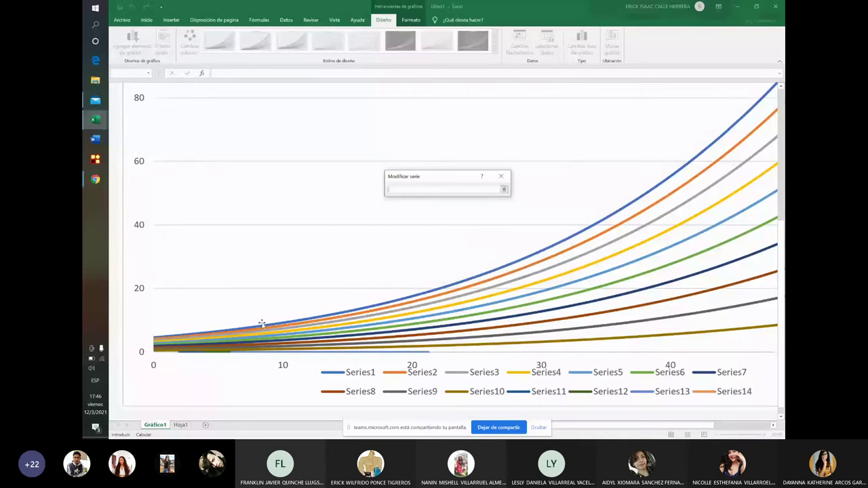
pyautogui.hotkey('ctrl', 'pagedown')
pyautogui.click(479, 256)
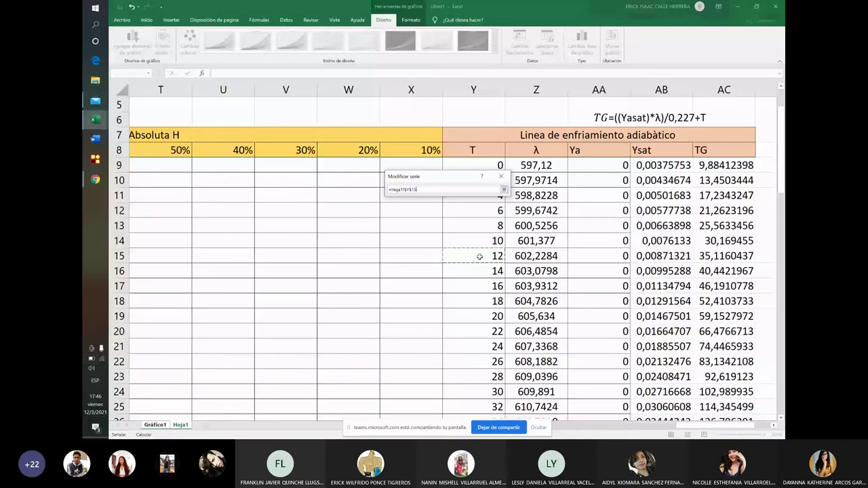
pyautogui.write(';')
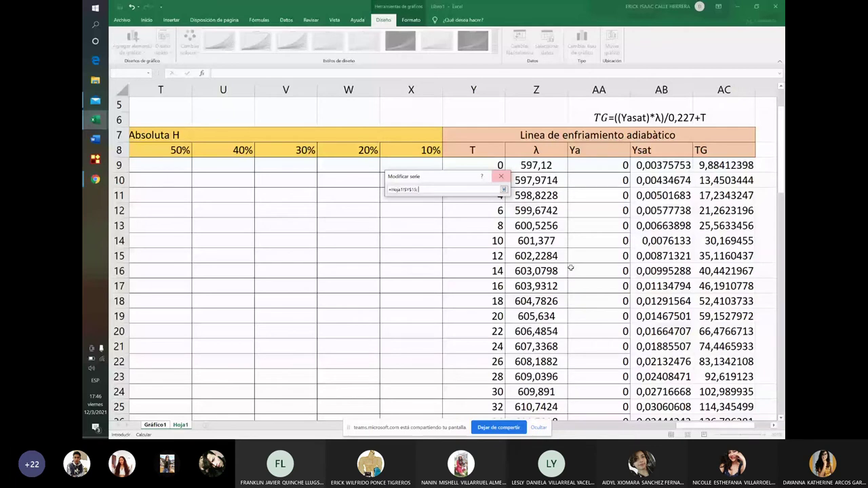
pyautogui.click(725, 256)
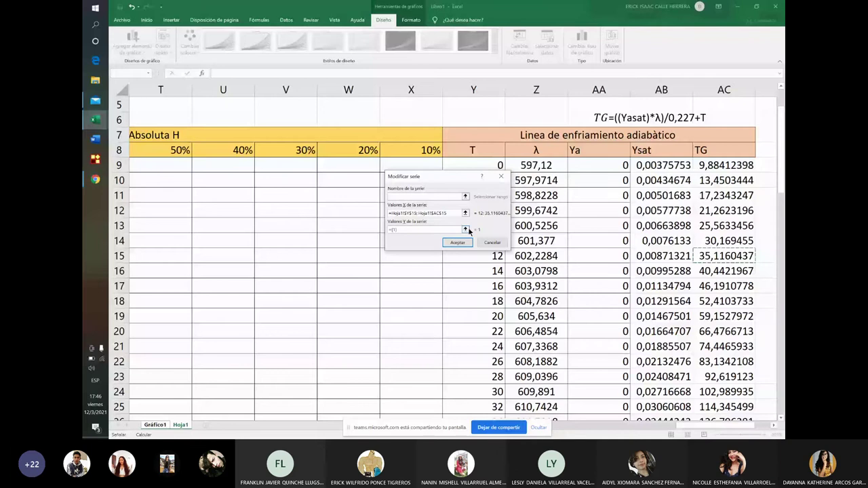
# Set the new series' Y values to Hoja1 cells AB15 and AA15 and accept the series
pyautogui.click(465, 229)
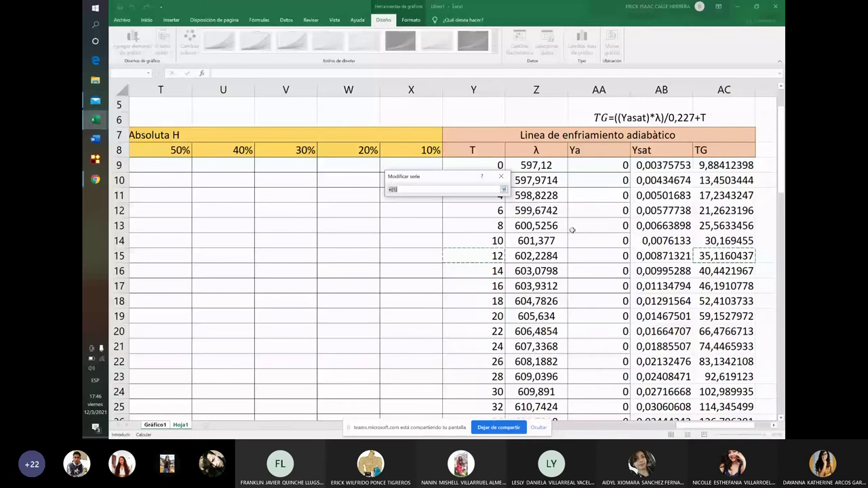
pyautogui.click(648, 256)
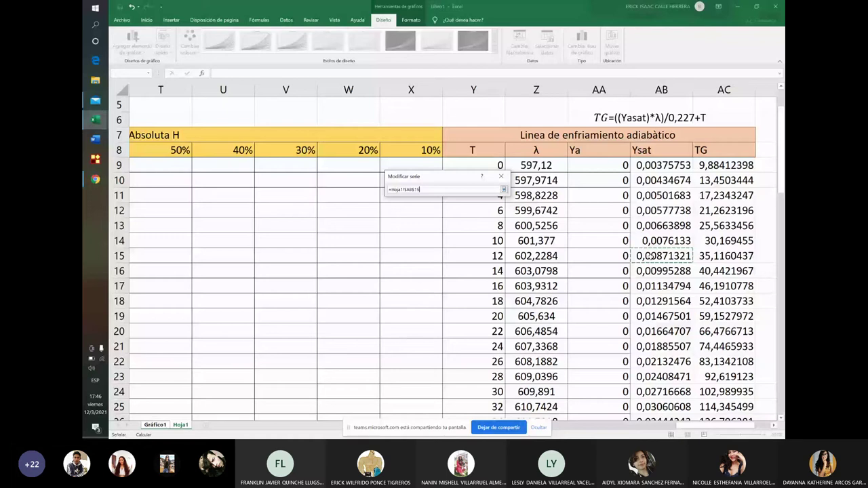
pyautogui.write(';Hoja1!$AA$15')
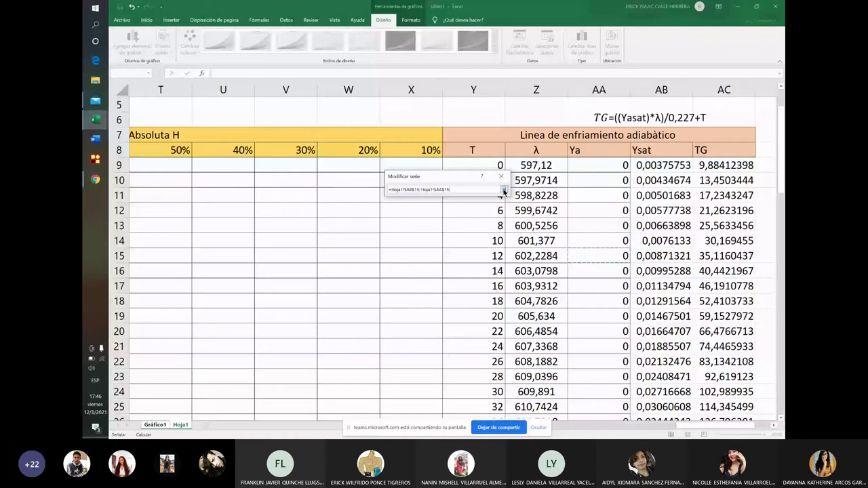
pyautogui.click(598, 255)
pyautogui.click(503, 190)
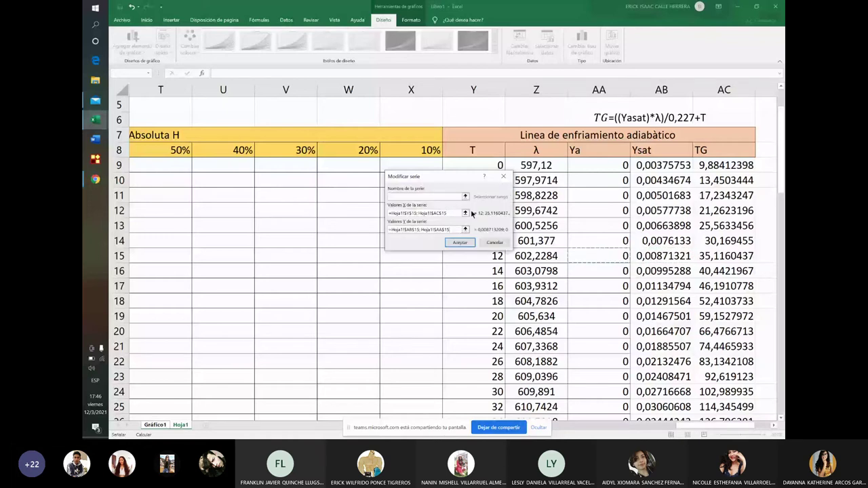
pyautogui.click(460, 244)
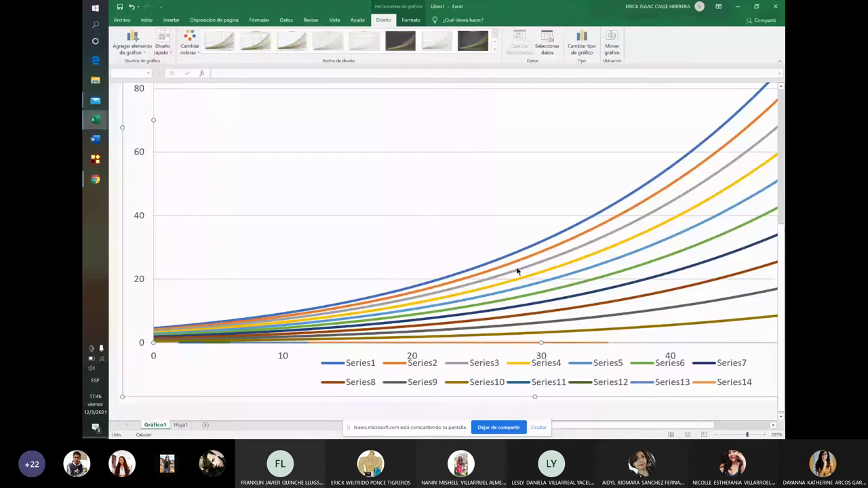
# Try raising the lower edge of the chart's plot area away from the legend, and undo the resize
pyautogui.click(717, 435)
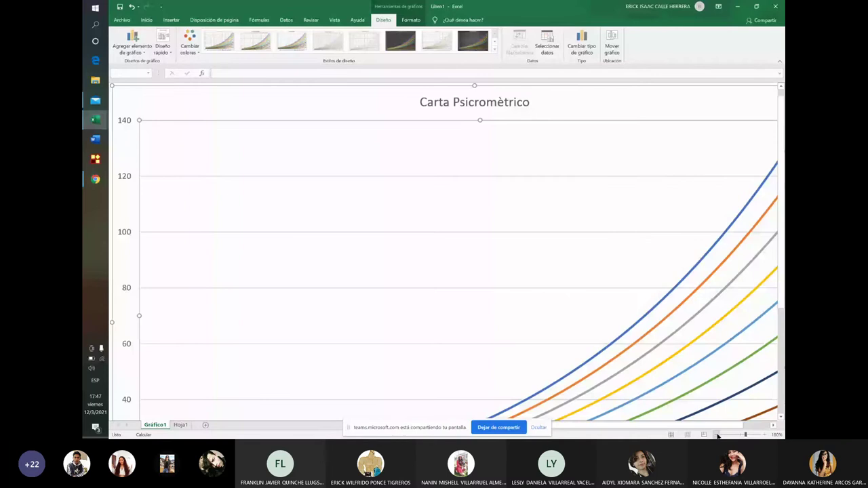
pyautogui.click(717, 436)
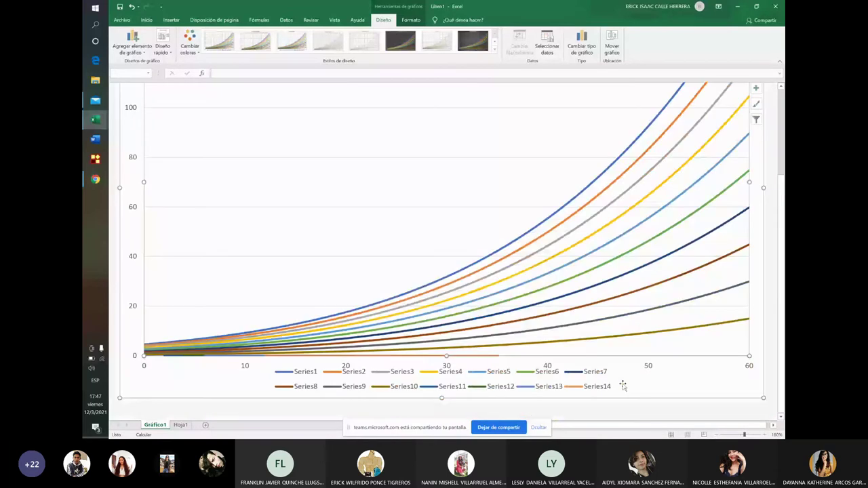
pyautogui.doubleClick(622, 385)
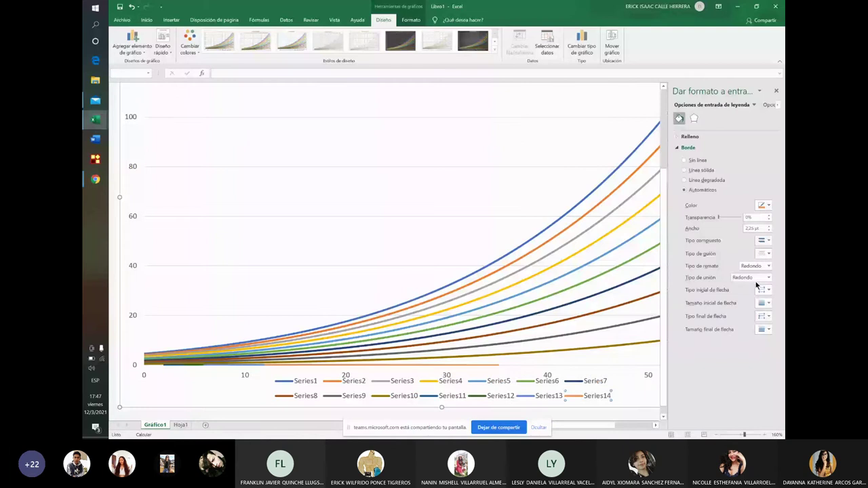
pyautogui.click(477, 367)
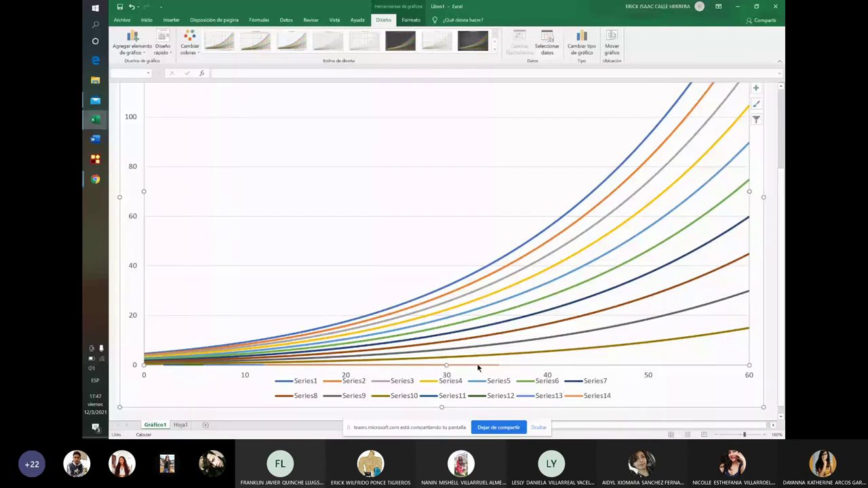
pyautogui.moveTo(478, 367); pyautogui.dragTo(459, 323)
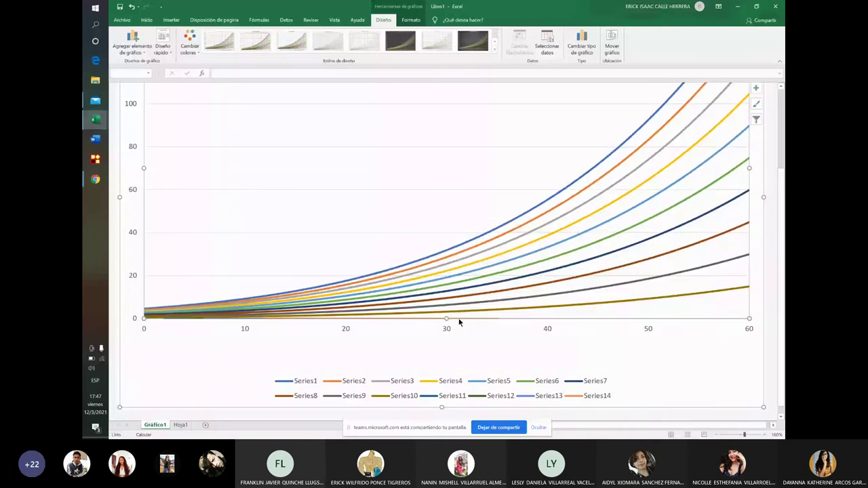
pyautogui.hotkey('ctrl', 'z')
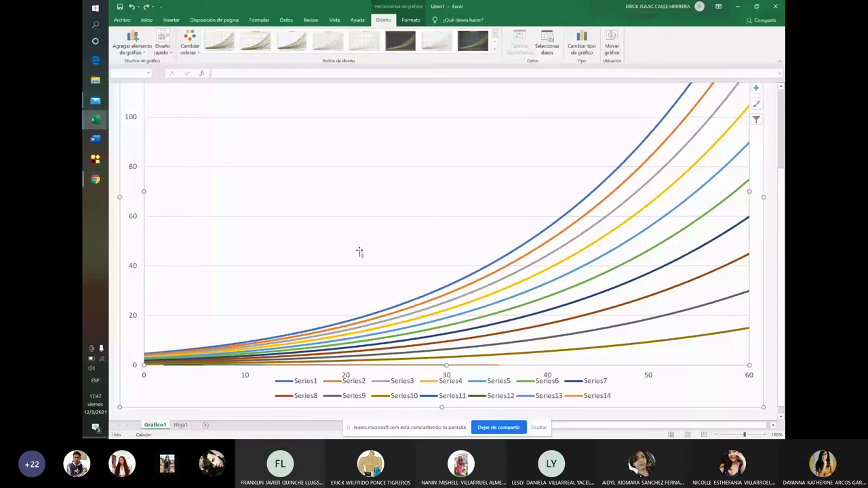
# Switch to the Teams meeting in Chrome and return to the Libro1 workbook in Excel
pyautogui.click(95, 179)
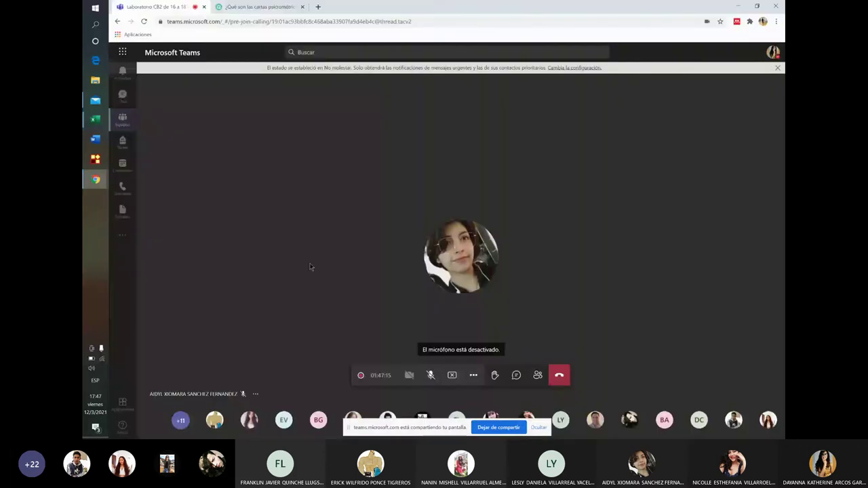
pyautogui.hotkey('alt', 'Tab')
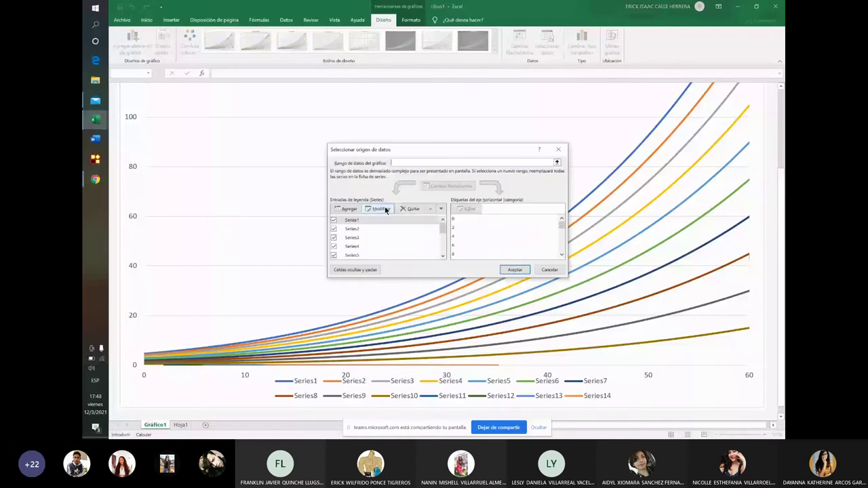
# Add another series to the chart with Hoja1 cells Y24 and AC24 as its X values
pyautogui.click(385, 209)
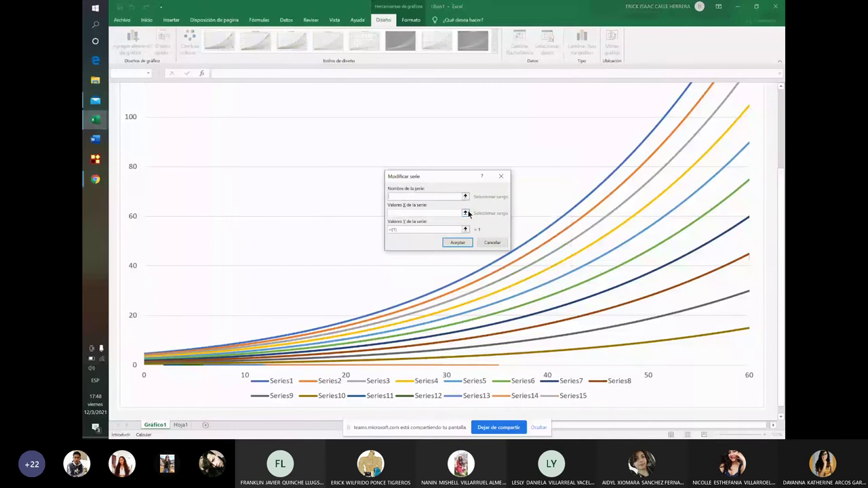
pyautogui.click(465, 213)
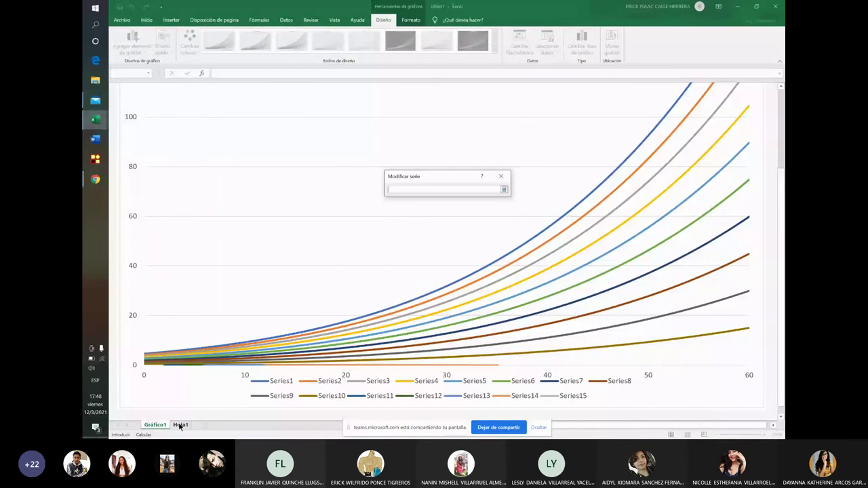
pyautogui.click(180, 425)
pyautogui.click(487, 244)
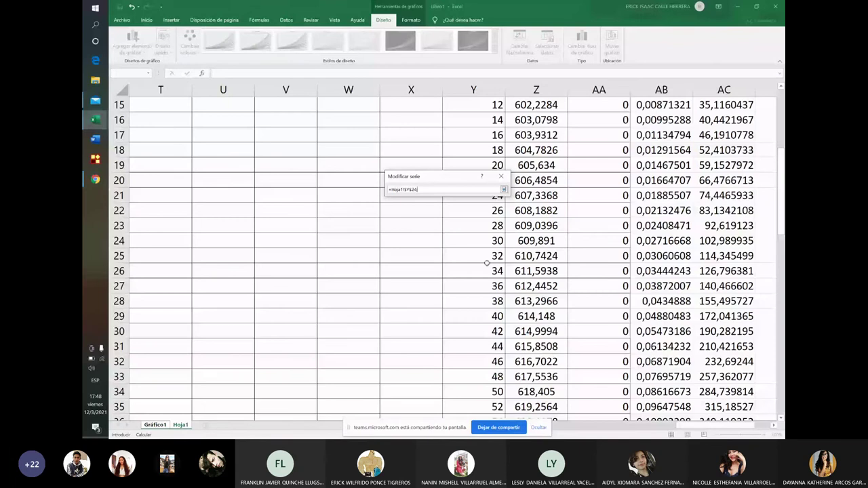
pyautogui.write(';')
pyautogui.click(725, 240)
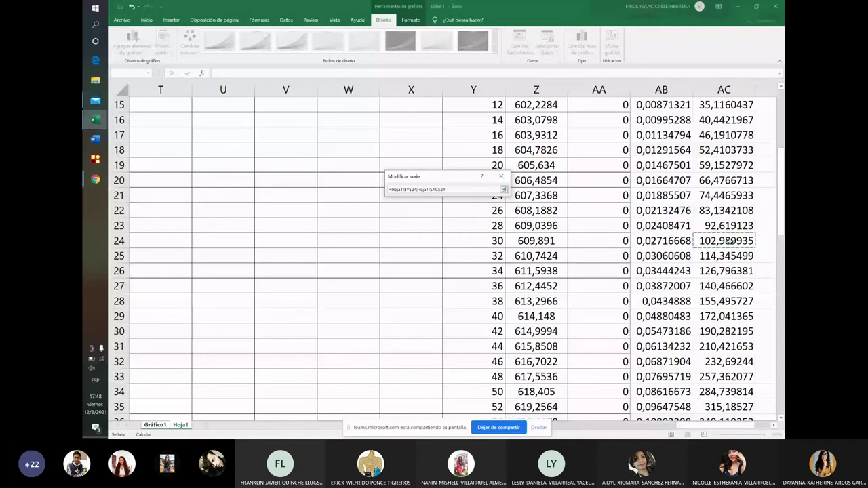
pyautogui.press('Return')
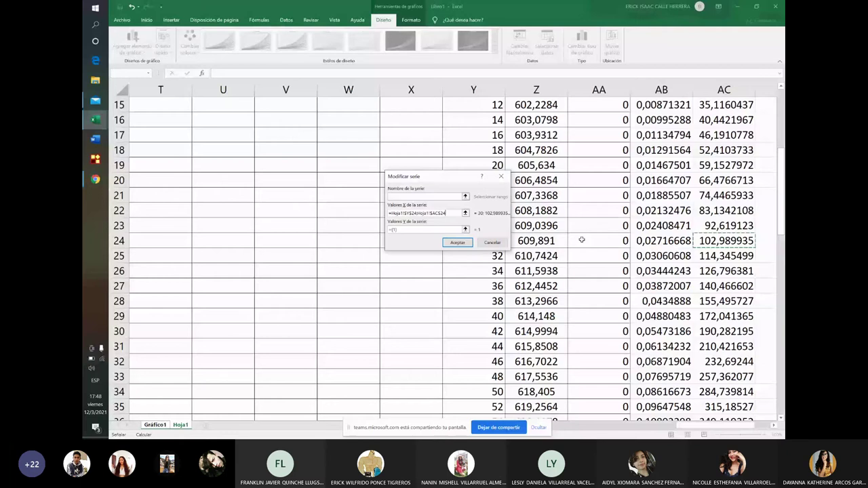
# Set this series' Y values to Hoja1 cells AB24 and AA24 and accept the series
pyautogui.click(466, 228)
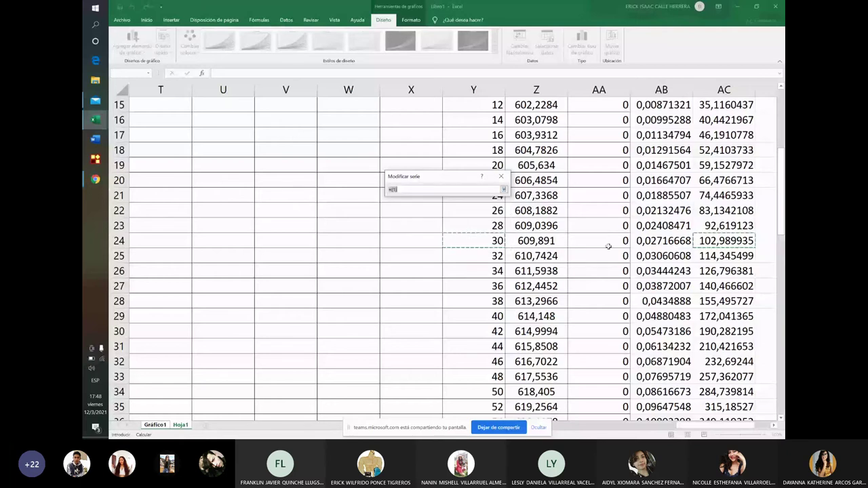
pyautogui.click(648, 246)
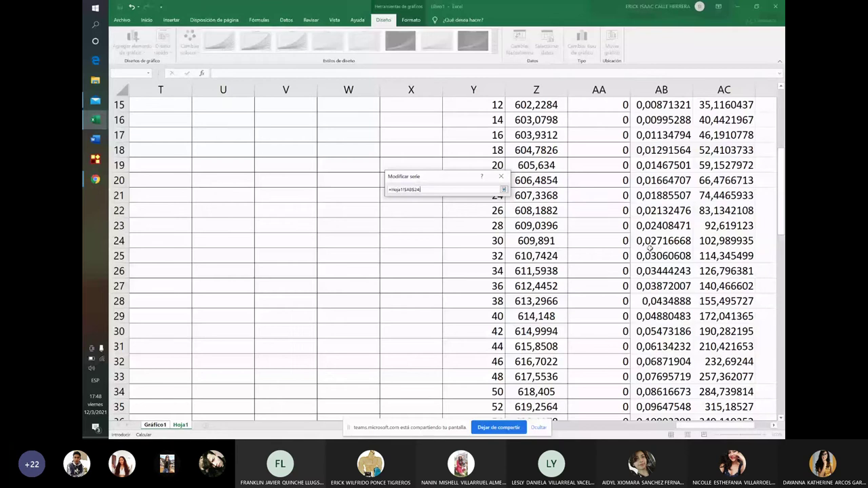
pyautogui.write(';')
pyautogui.press('BackSpace')
pyautogui.keyDown('ctrl'); pyautogui.click(599, 240); pyautogui.keyUp('ctrl')
pyautogui.click(503, 189)
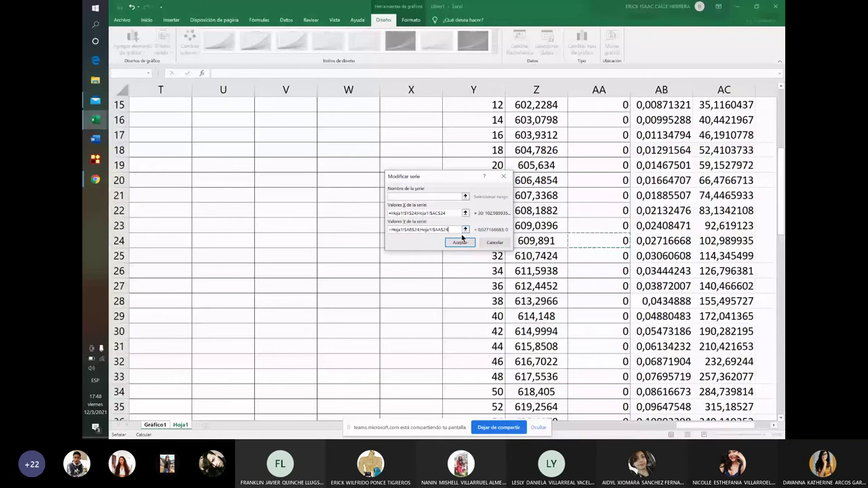
pyautogui.click(461, 241)
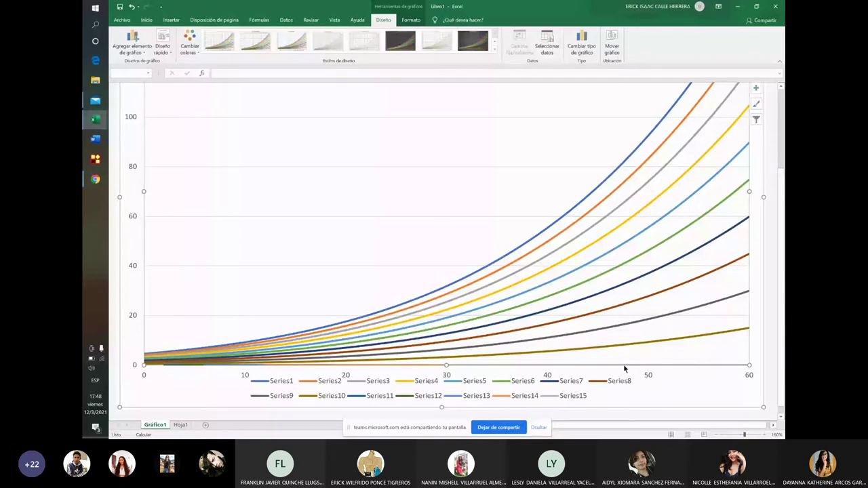
# Start adding one more series to the chart and open its X values for range selection on Hoja1
pyautogui.rightClick(305, 244)
pyautogui.click(339, 325)
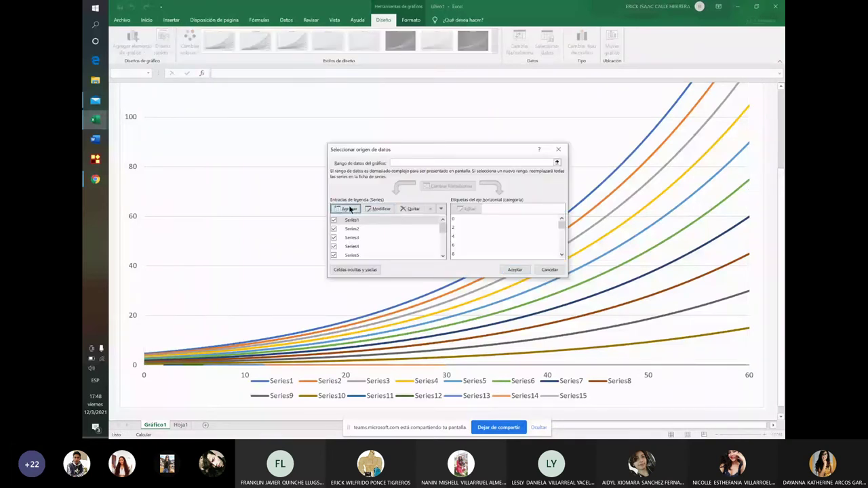
pyautogui.click(348, 209)
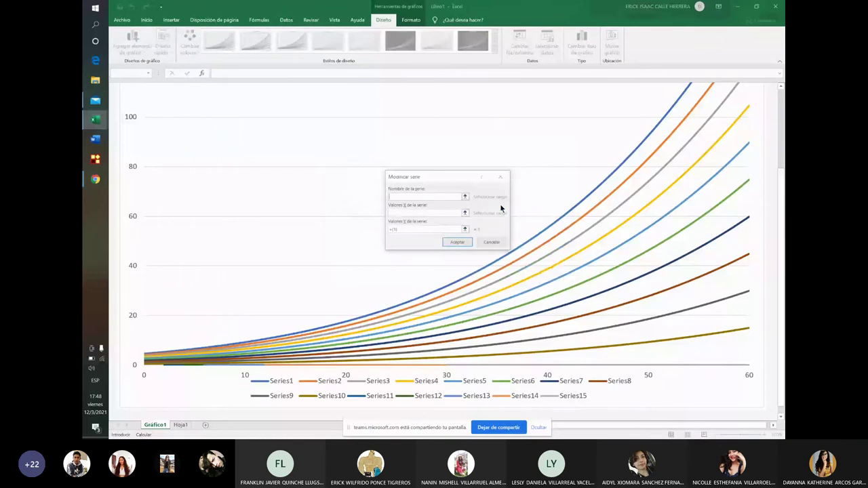
pyautogui.click(500, 209)
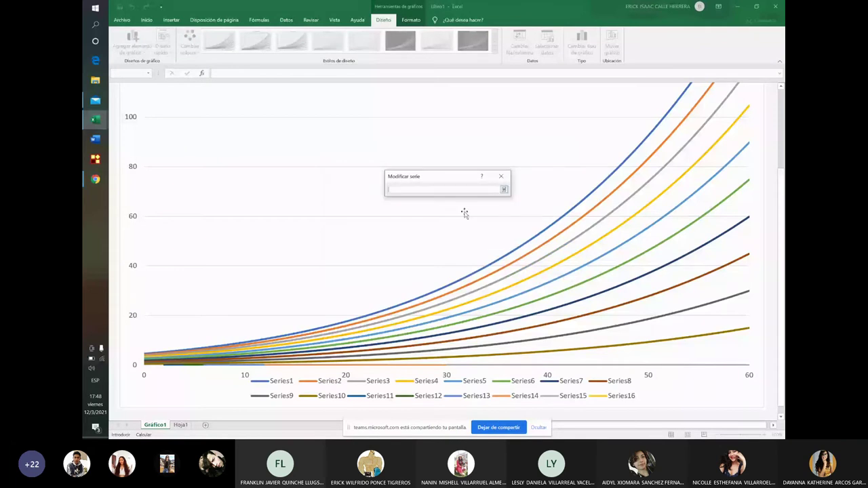
pyautogui.hotkey('ctrl', 'pagedown')
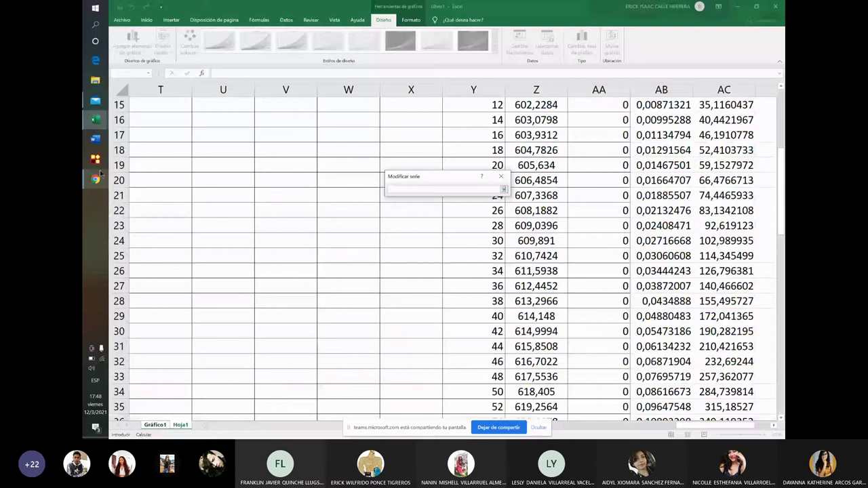
# Discard the unfinished series and leave the chart's data source selection
pyautogui.click(96, 178)
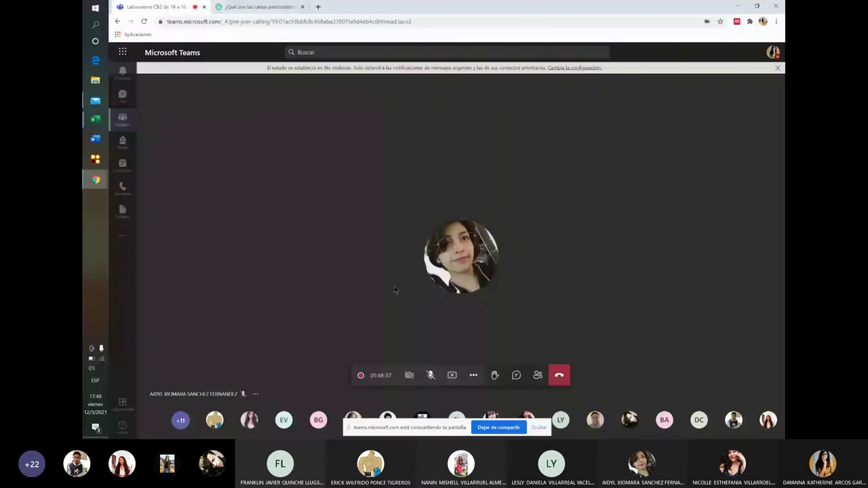
pyautogui.hotkey('alt', 'Tab')
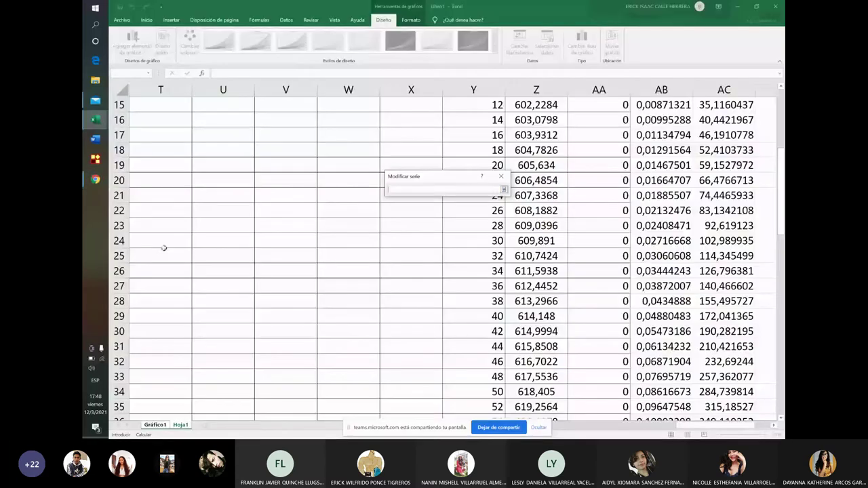
pyautogui.scroll(-2, 488, 262)
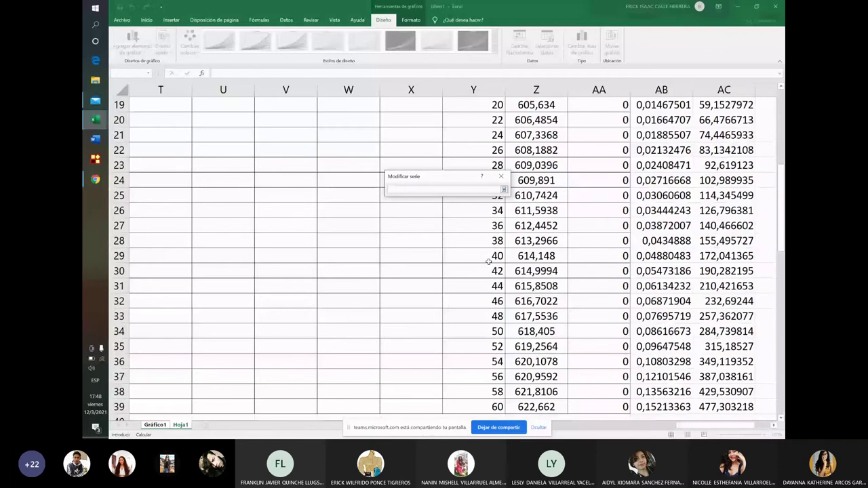
pyautogui.scroll(-1, 488, 261)
pyautogui.click(504, 189)
pyautogui.click(500, 176)
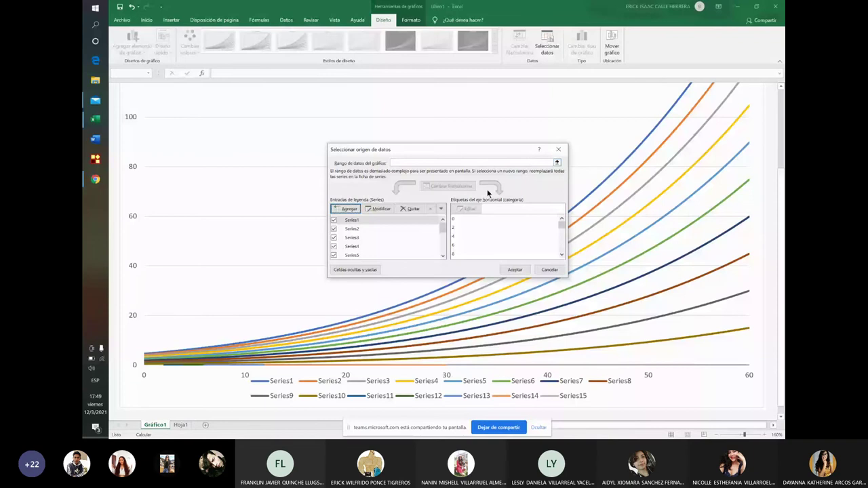
pyautogui.press('Escape')
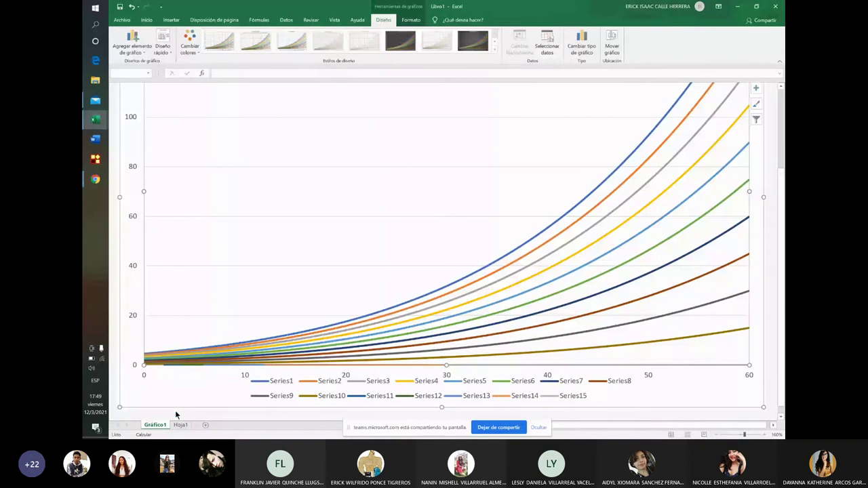
# Examine the adiabatic cooling table on Hoja1, comparing the T, Ya, Ysat and TG cells of its first rows
pyautogui.click(180, 424)
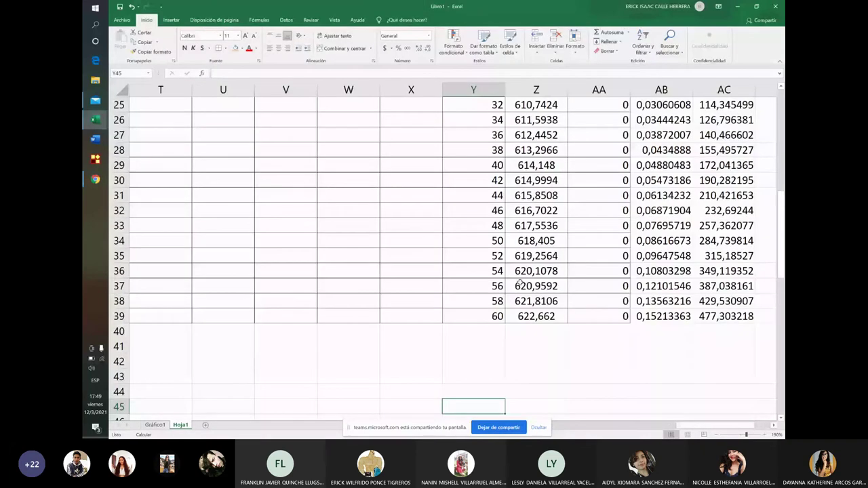
pyautogui.scroll(5, 520, 284)
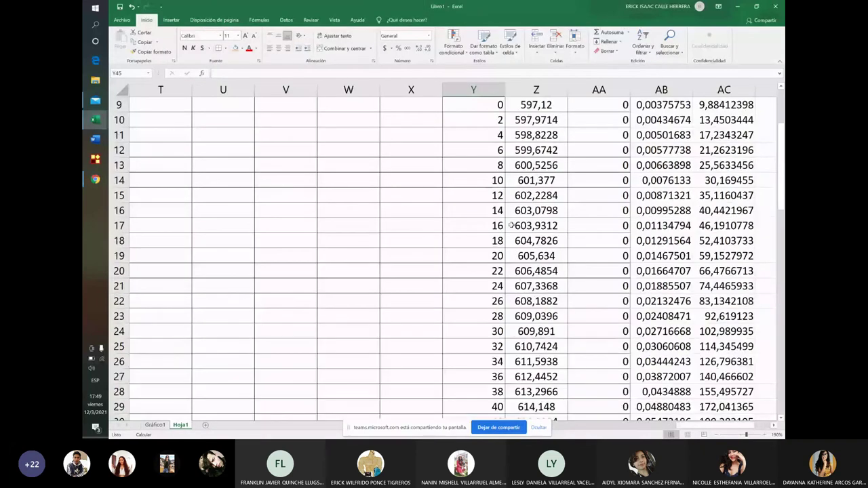
pyautogui.scroll(1, 511, 225)
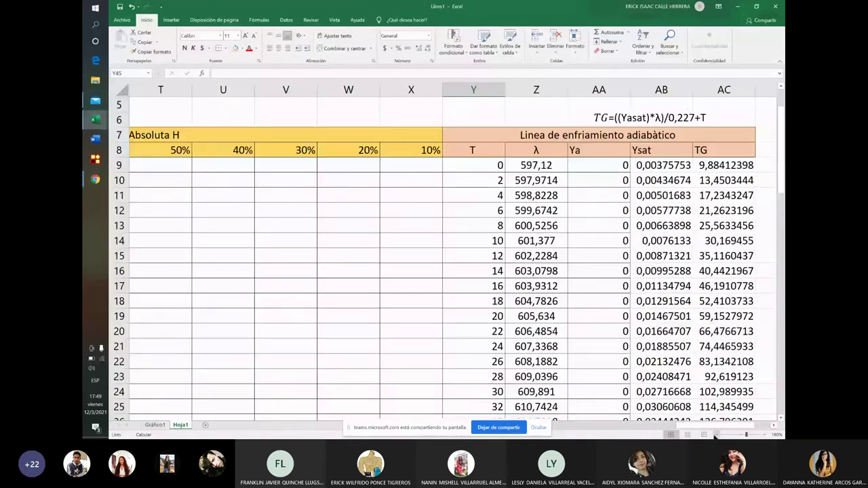
pyautogui.click(716, 435)
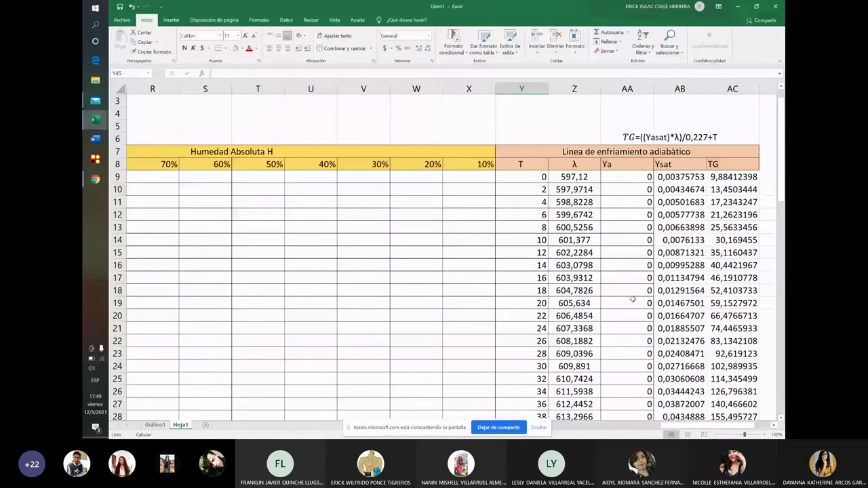
pyautogui.scroll(-1, 597, 228)
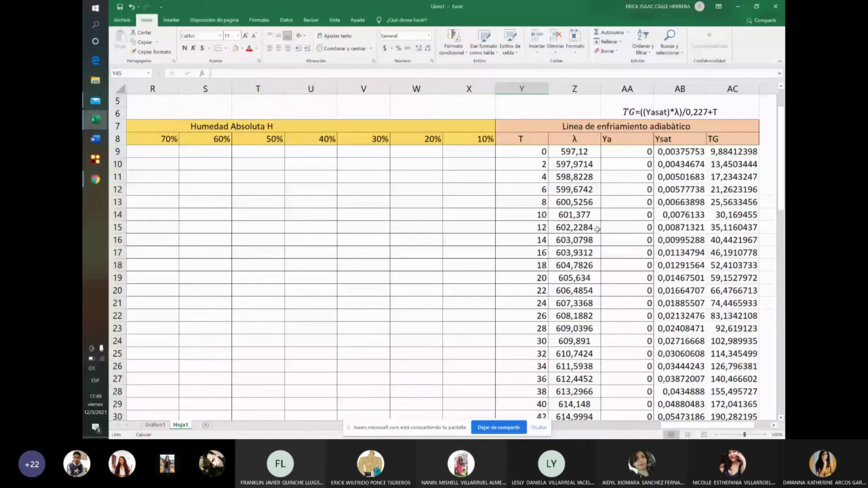
pyautogui.click(164, 424)
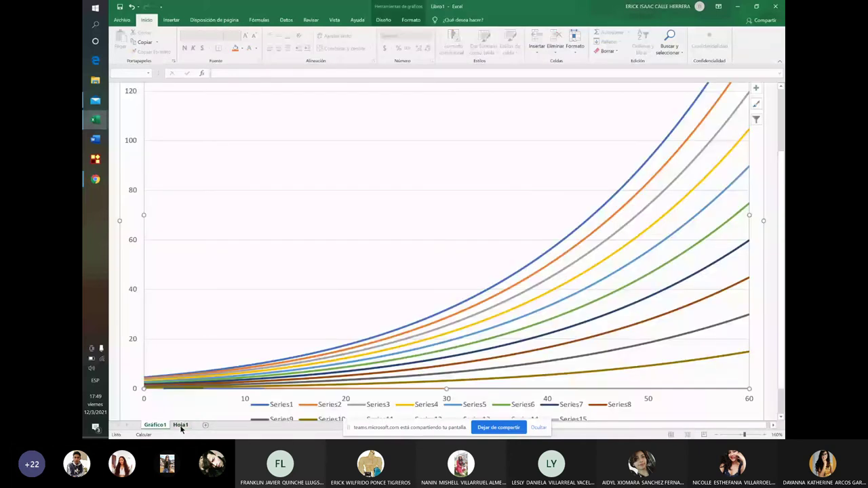
pyautogui.click(180, 425)
pyautogui.click(620, 215)
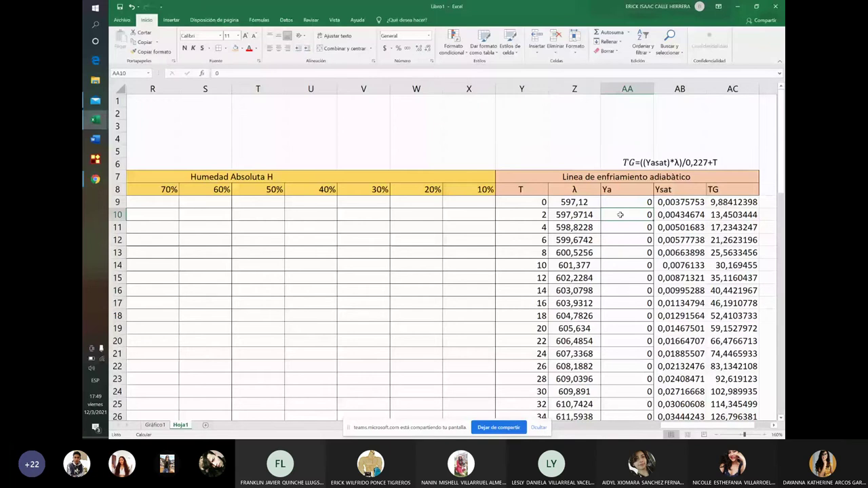
pyautogui.click(680, 214)
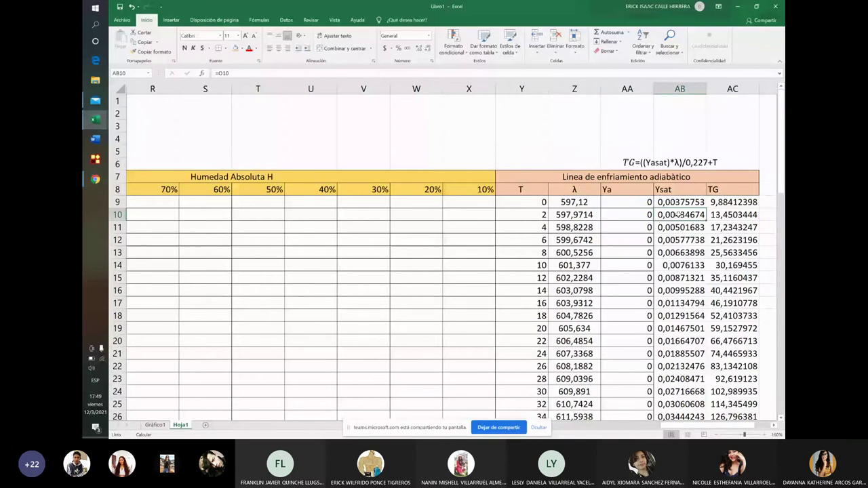
pyautogui.press('Up')
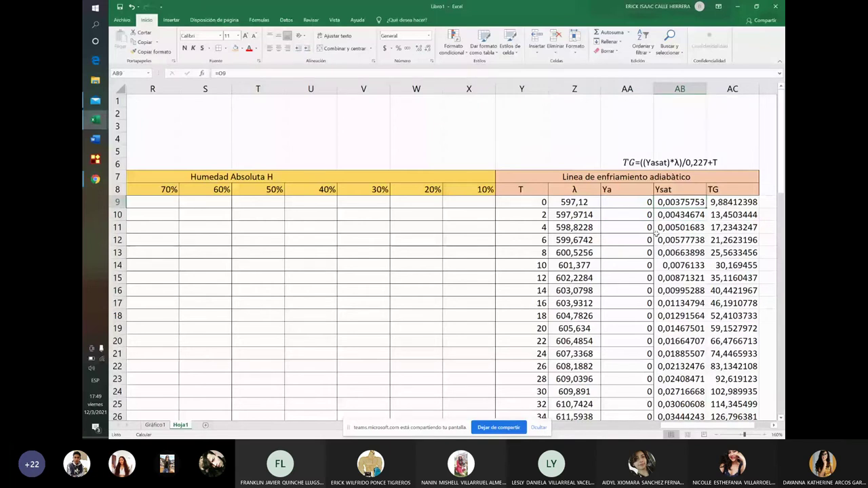
pyautogui.click(545, 207)
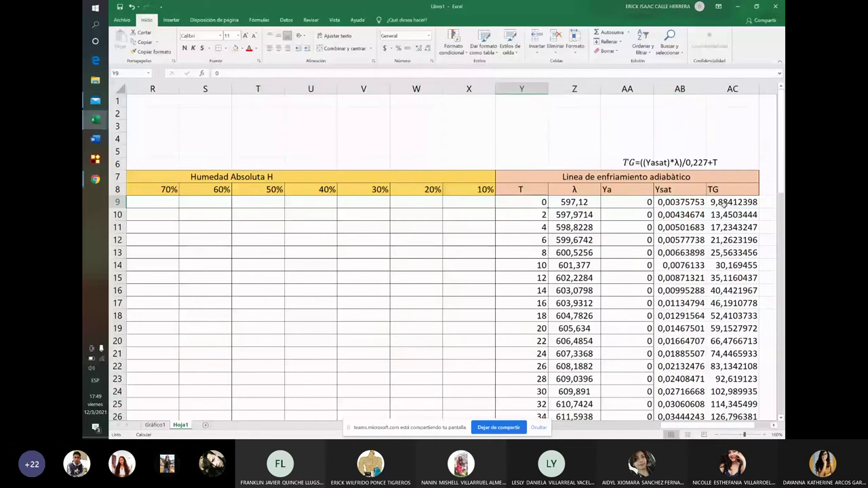
pyautogui.click(668, 204)
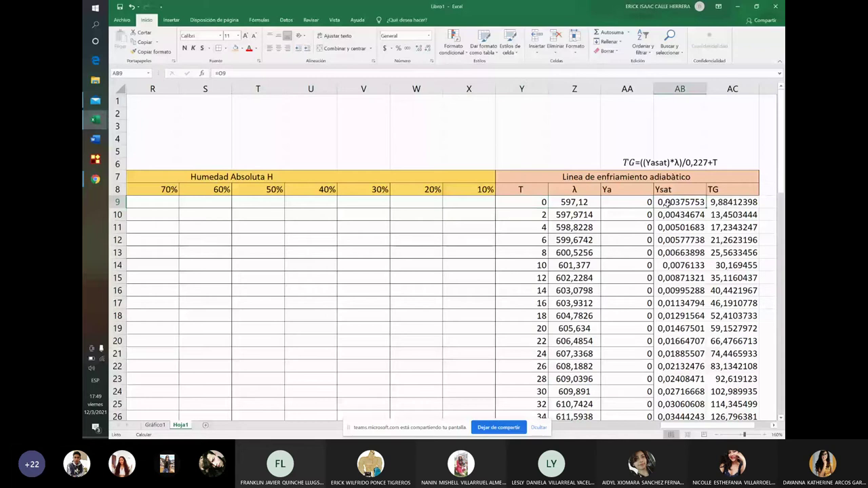
# Insert a scatter chart with smooth lines and markers on Hoja1 from the T and Ysat cells Y9 and AB9
pyautogui.click(537, 203)
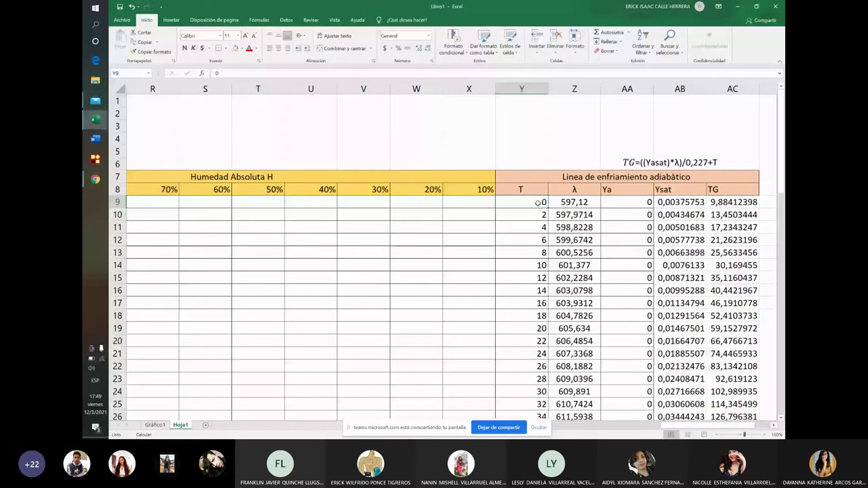
pyautogui.press('Right')
pyautogui.press('Right')
pyautogui.press('Right')
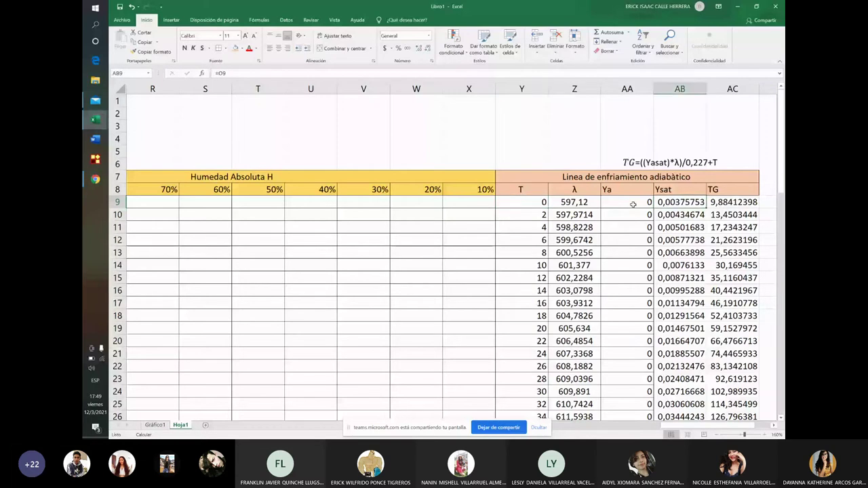
pyautogui.keyDown('ctrl'); pyautogui.click(521, 202); pyautogui.keyUp('ctrl')
pyautogui.click(171, 20)
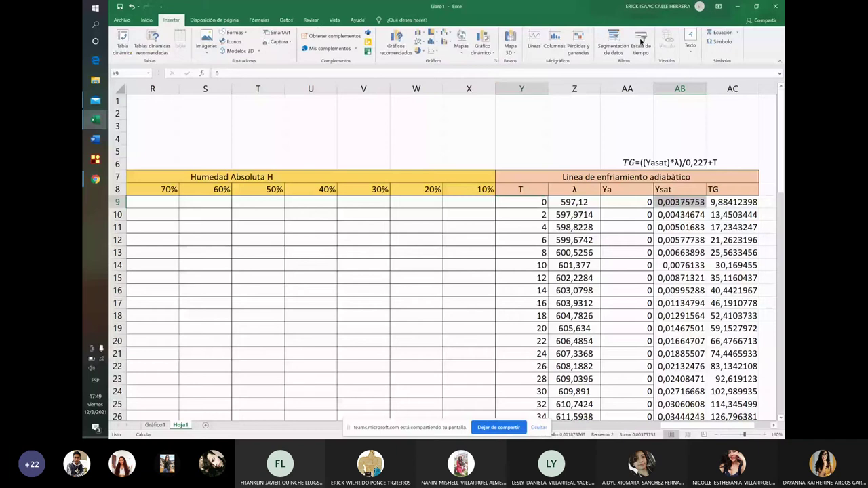
pyautogui.click(432, 51)
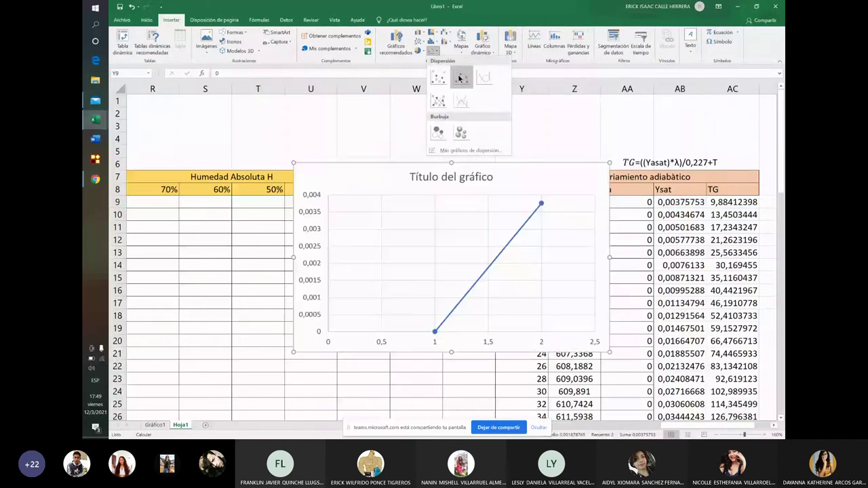
pyautogui.click(459, 78)
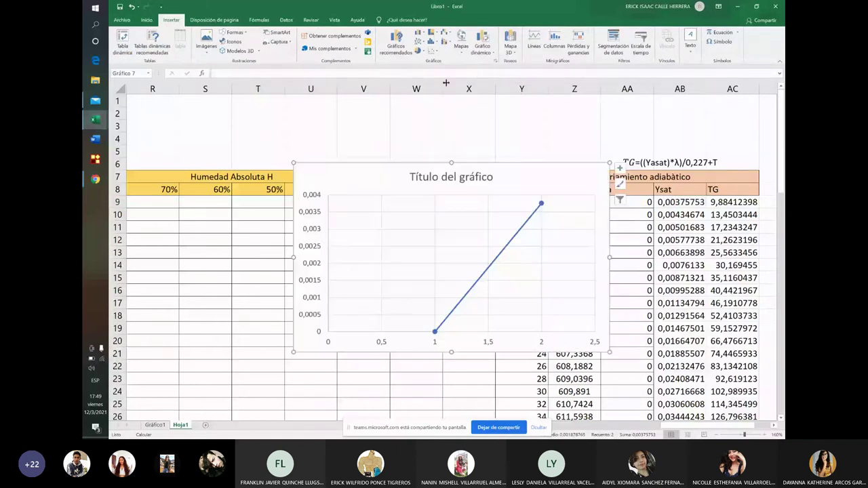
pyautogui.click(482, 278)
pyautogui.click(539, 42)
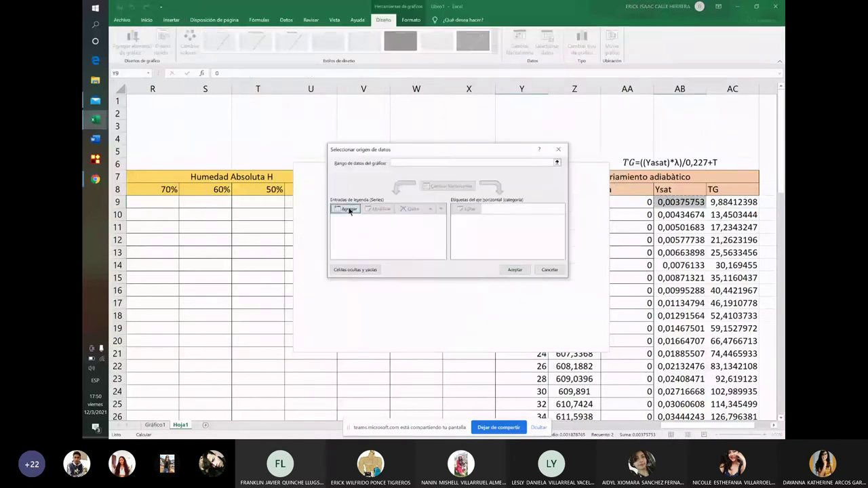
pyautogui.click(342, 208)
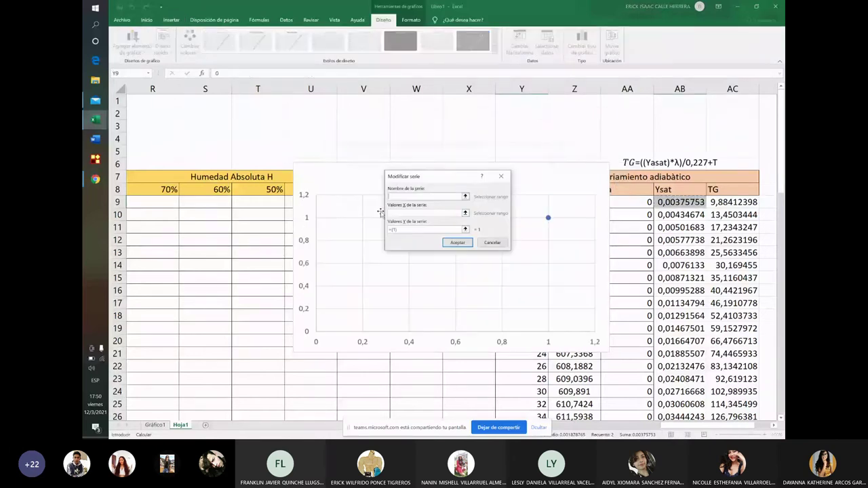
pyautogui.click(465, 213)
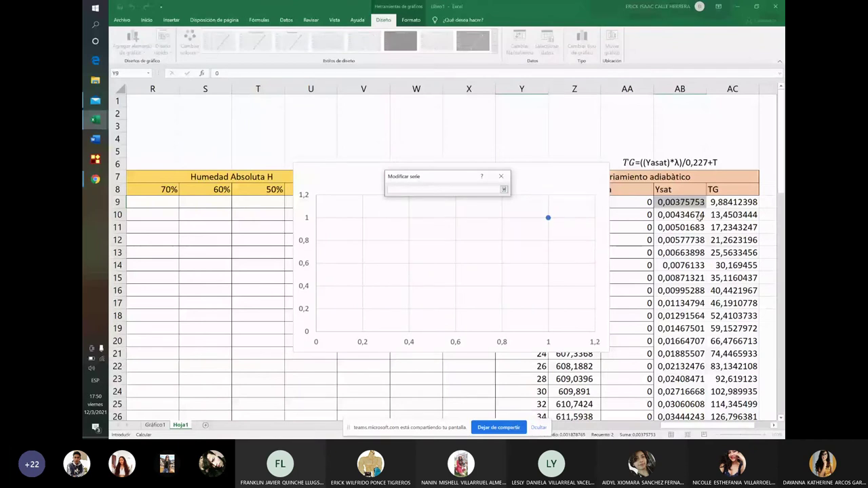
pyautogui.click(636, 202)
pyautogui.press('Return')
pyautogui.press('Return')
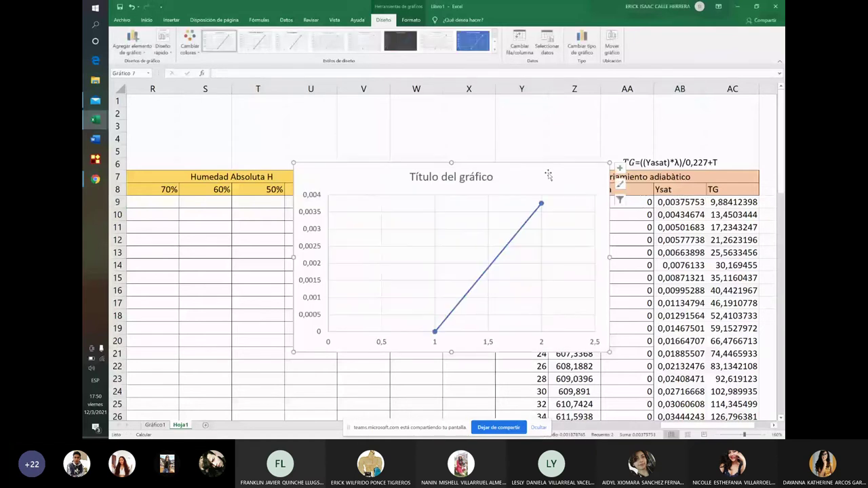
# Move the new chart clear of the adiabatic table and replace its series with one using Hoja1 cells Y9 and AC9 as X values
pyautogui.moveTo(547, 175); pyautogui.dragTo(405, 173)
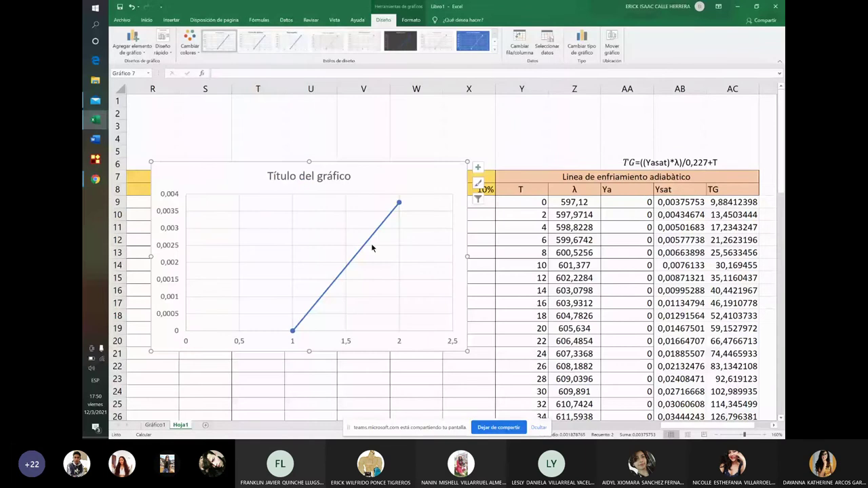
pyautogui.click(371, 246)
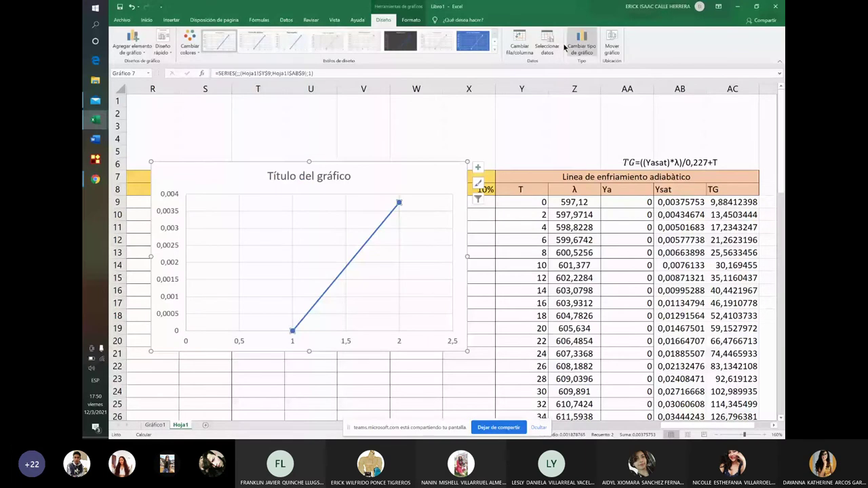
pyautogui.click(547, 45)
pyautogui.click(400, 208)
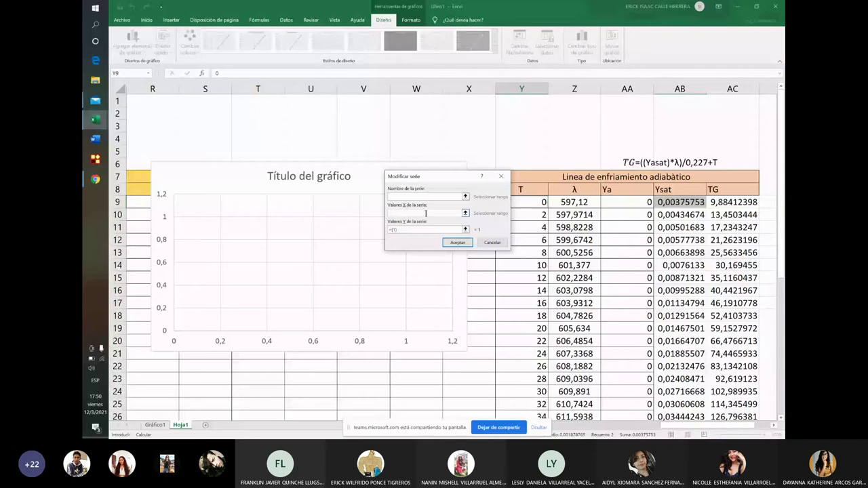
pyautogui.click(535, 205)
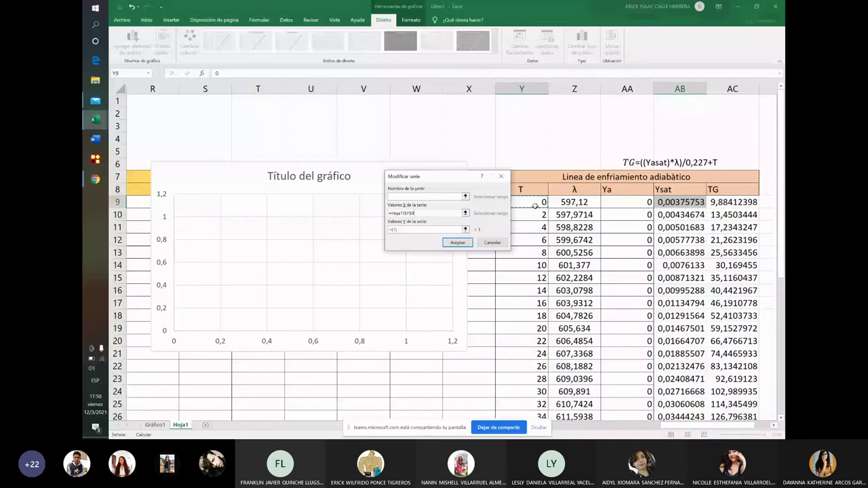
pyautogui.write(':')
# Set the series' Y values to Hoja1 cells AB9 and AA9 and accept the chart's data source
pyautogui.click(466, 229)
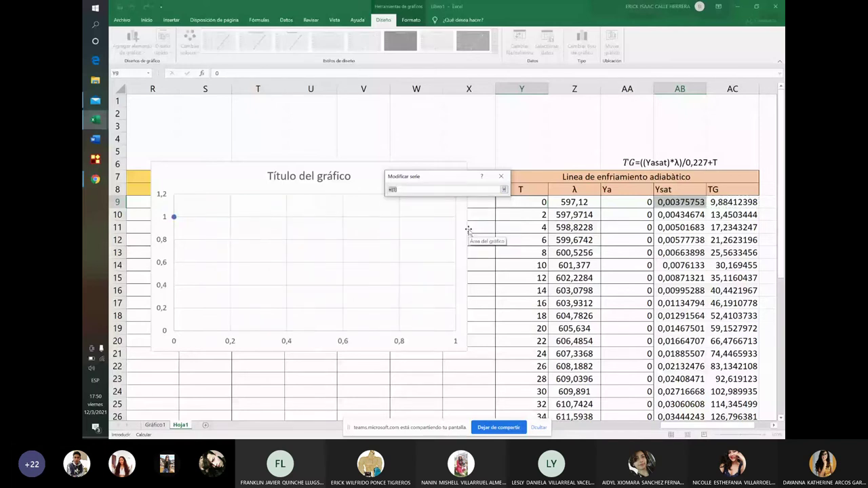
pyautogui.click(676, 204)
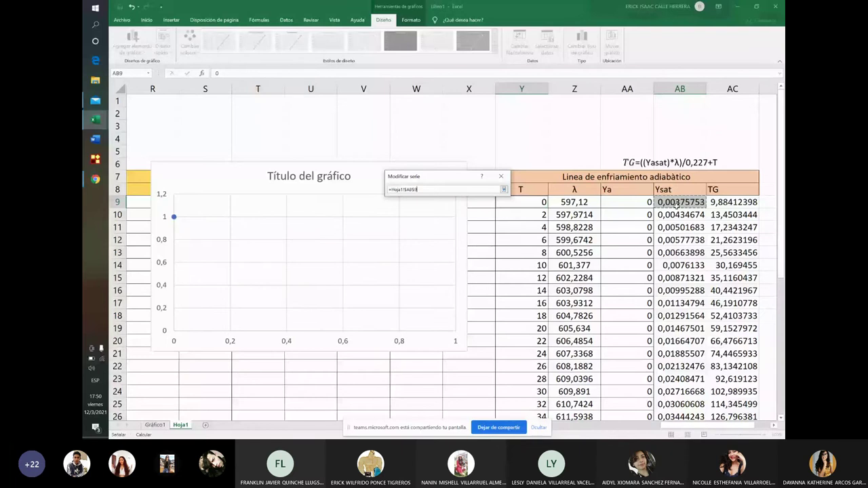
pyautogui.write(',')
pyautogui.click(630, 202)
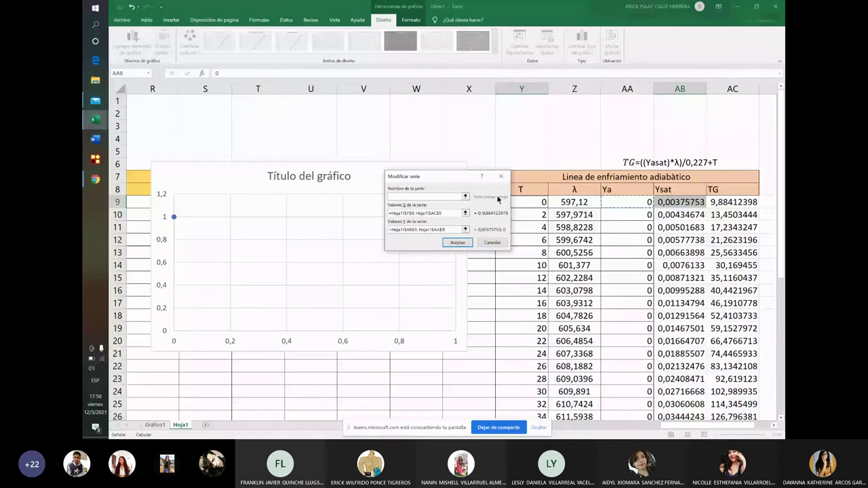
pyautogui.press('Return')
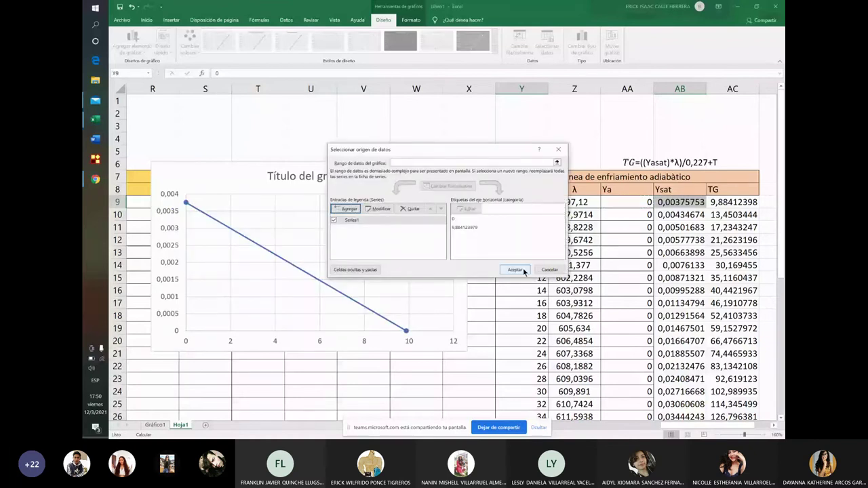
pyautogui.click(515, 270)
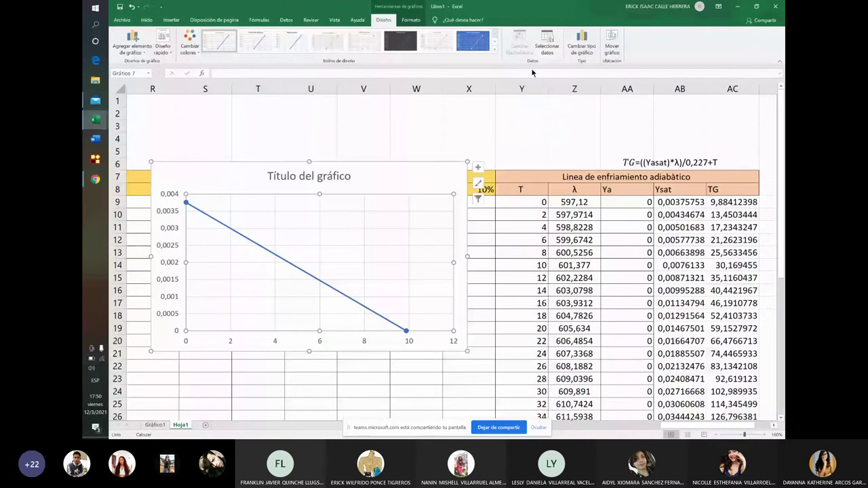
# Add a second series to the adiabatic lines chart, using Hoja1 cells Y10 and AC10 as its X values
pyautogui.click(546, 46)
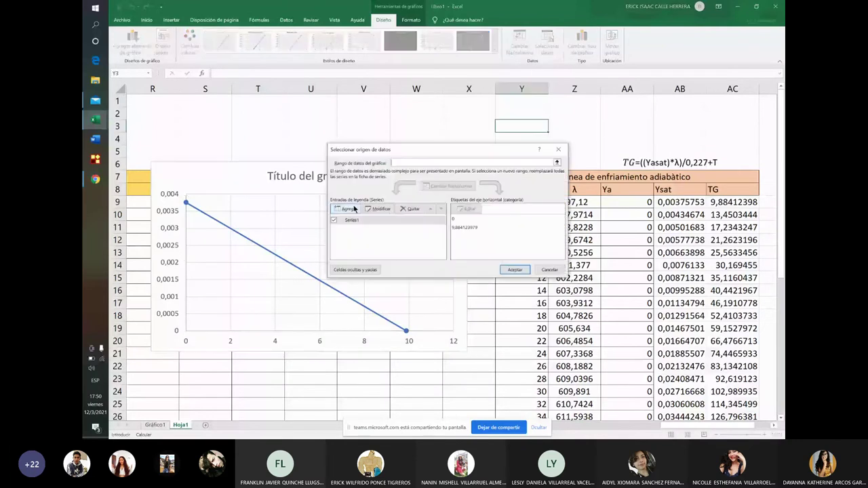
pyautogui.click(347, 208)
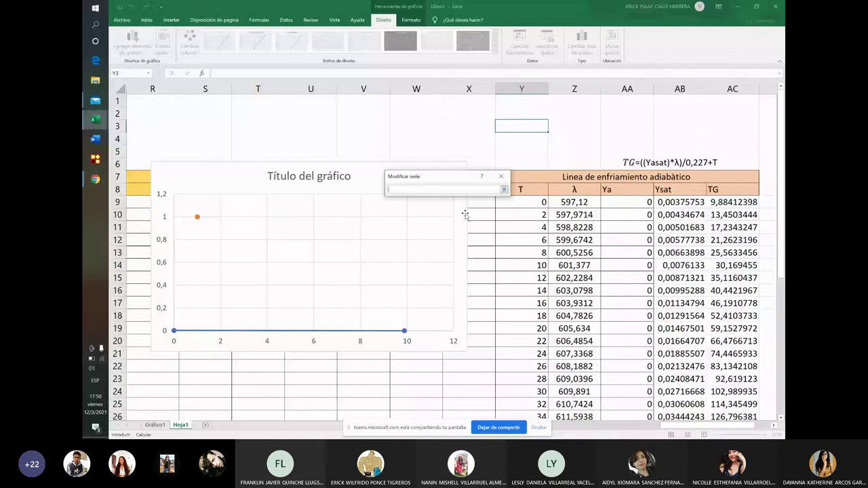
pyautogui.click(540, 214)
pyautogui.write(';')
pyautogui.press('Right')
pyautogui.press('Right')
pyautogui.press('Right')
pyautogui.press('Right')
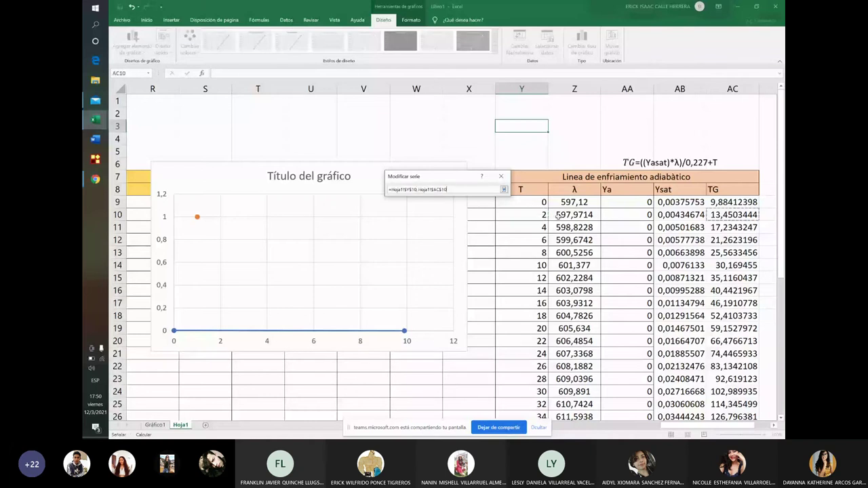
# Set the new series' Y values to Hoja1 cells AB10 and AA10 and accept the series
pyautogui.press('Tab')
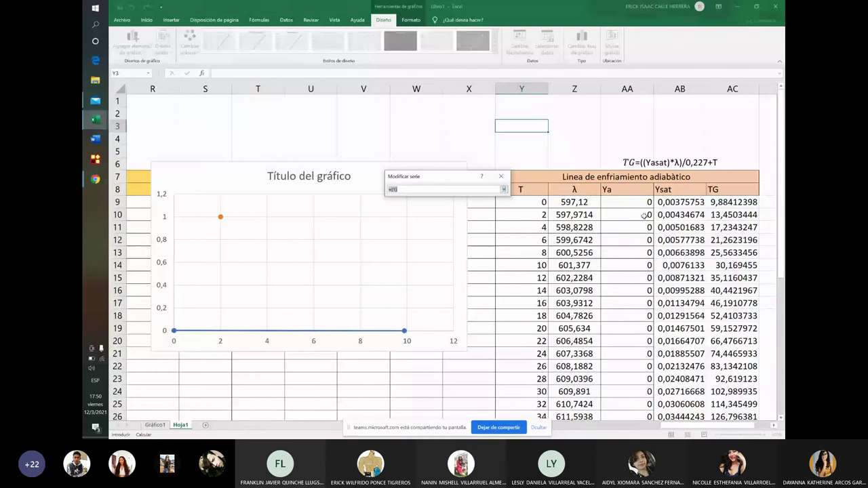
pyautogui.press('Return')
pyautogui.click(453, 246)
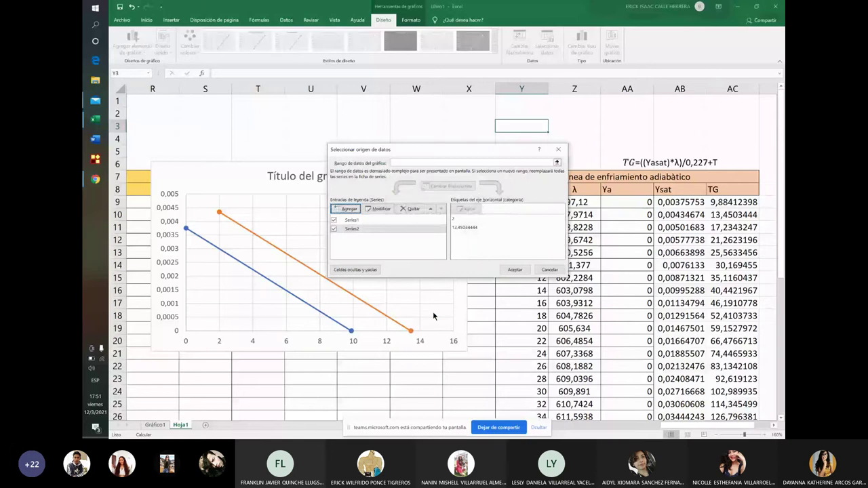
# Switch to the Teams meeting in the browser, turn on the microphone, and return to the Libro1 workbook
pyautogui.hotkey('alt', 'Tab')
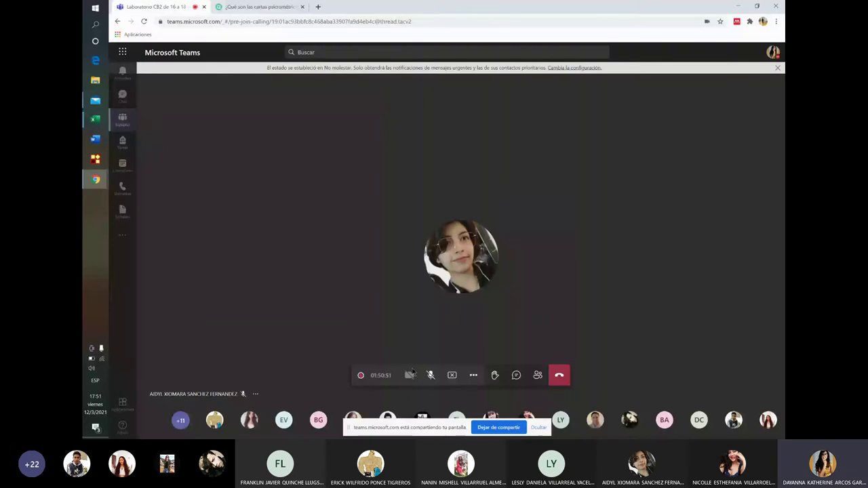
pyautogui.click(429, 375)
pyautogui.moveTo(95, 119)
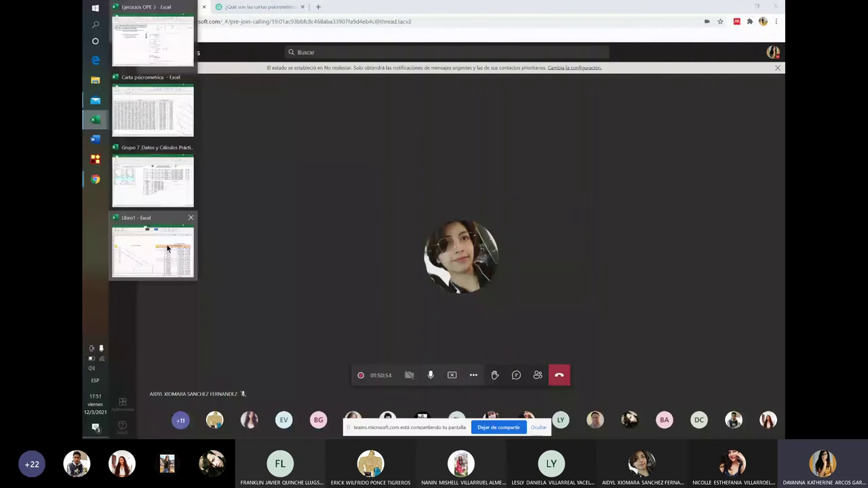
pyautogui.click(167, 249)
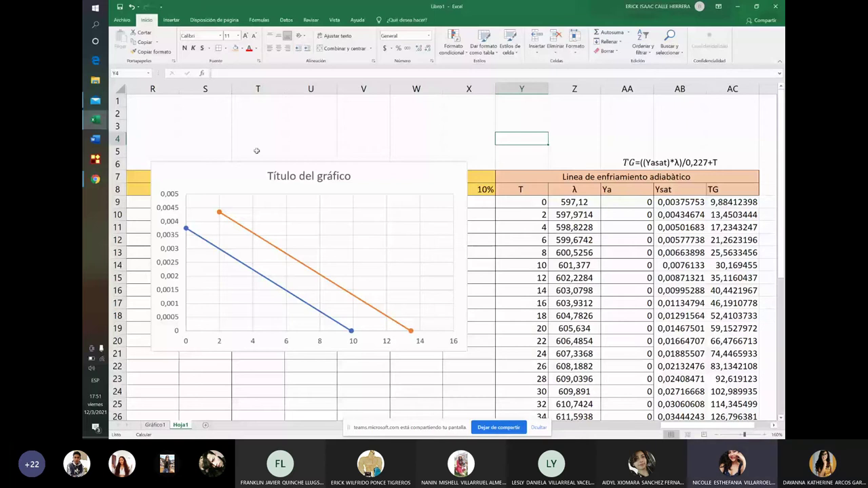
pyautogui.click(95, 179)
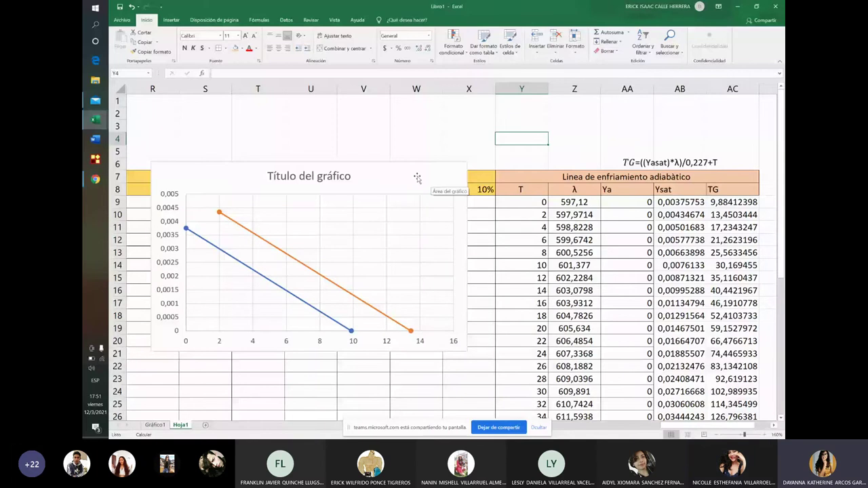
# Move the adiabatic lines chart up so it starts near row 3, and select its vertical axis
pyautogui.moveTo(412, 175); pyautogui.dragTo(430, 137)
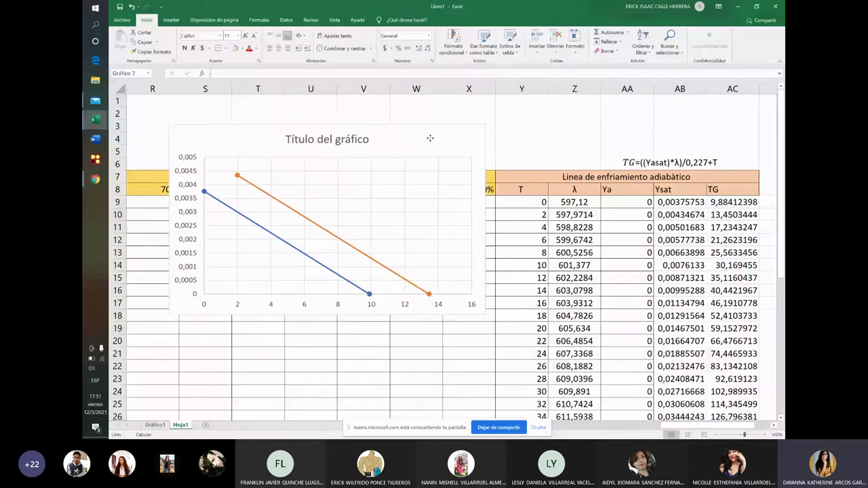
pyautogui.click(588, 147)
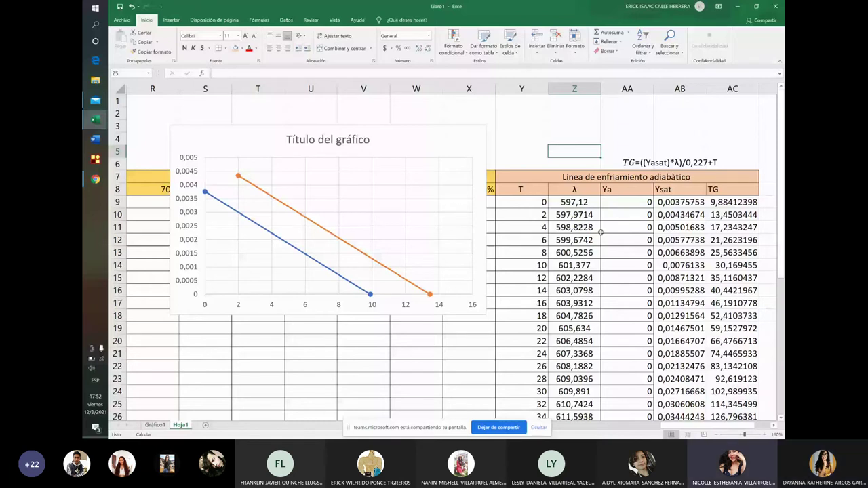
pyautogui.click(293, 231)
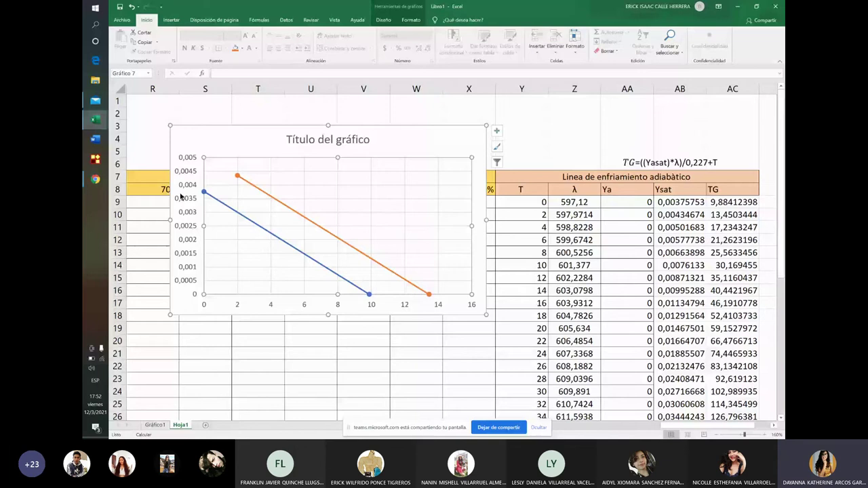
pyautogui.click(192, 254)
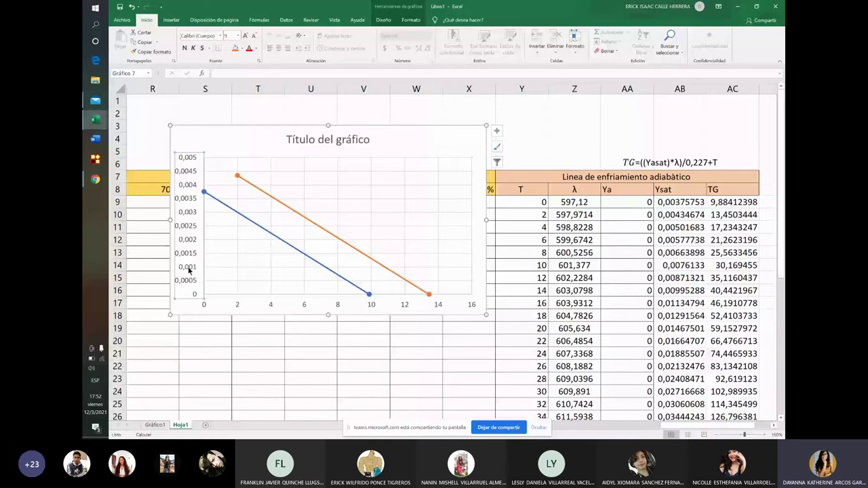
# Compare the vertical axis scale of the Gráfico1 chart with that of the Hoja1 adiabatic lines chart
pyautogui.hotkey('ctrl', 'pageup')
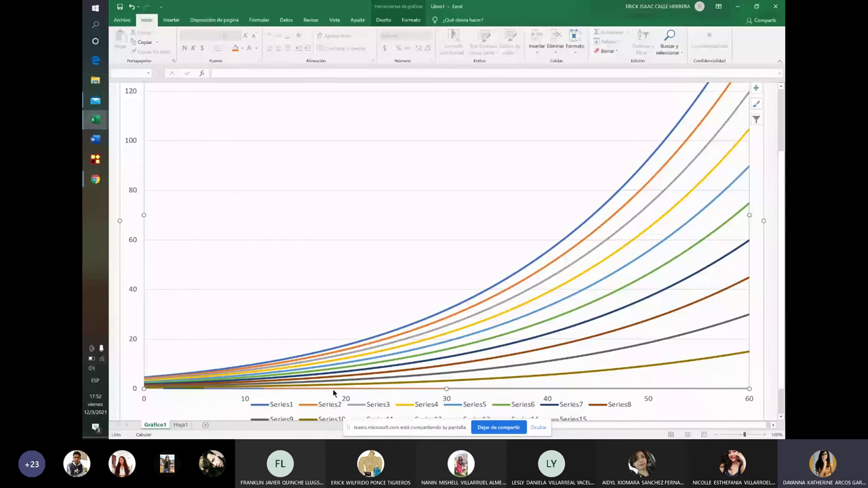
pyautogui.hotkey('ctrl', 'pagedown')
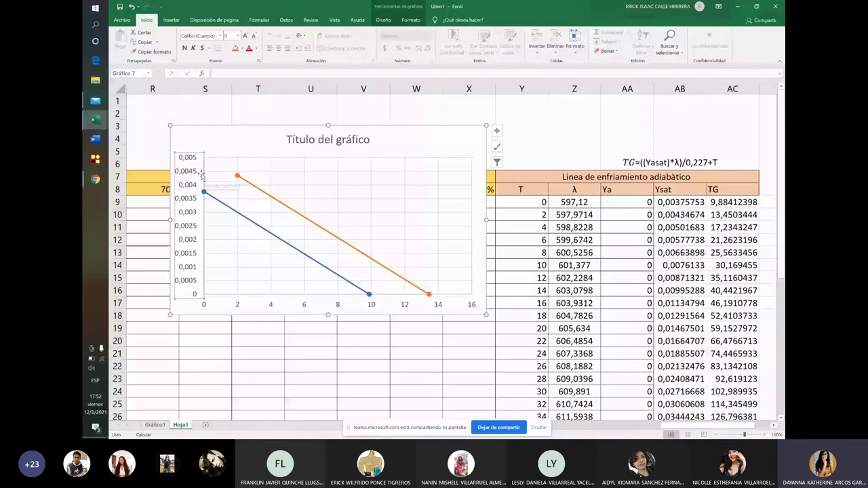
pyautogui.moveTo(237, 176); pyautogui.dragTo(158, 430)
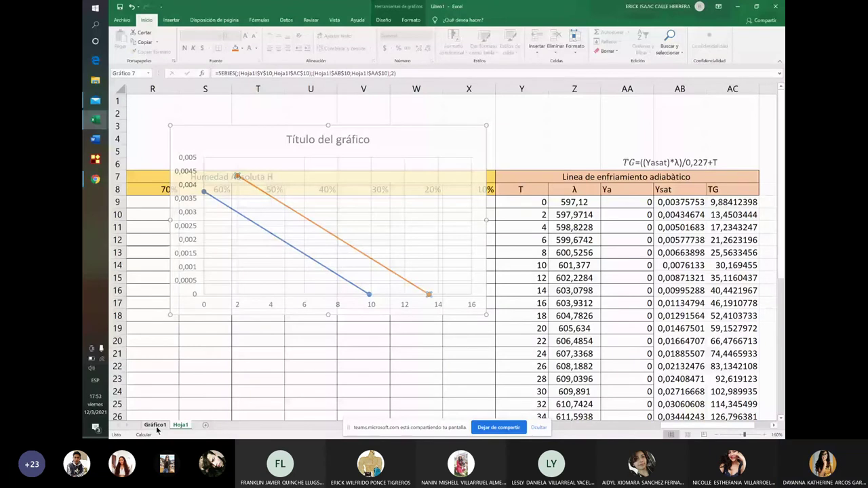
pyautogui.moveTo(157, 430); pyautogui.dragTo(237, 372)
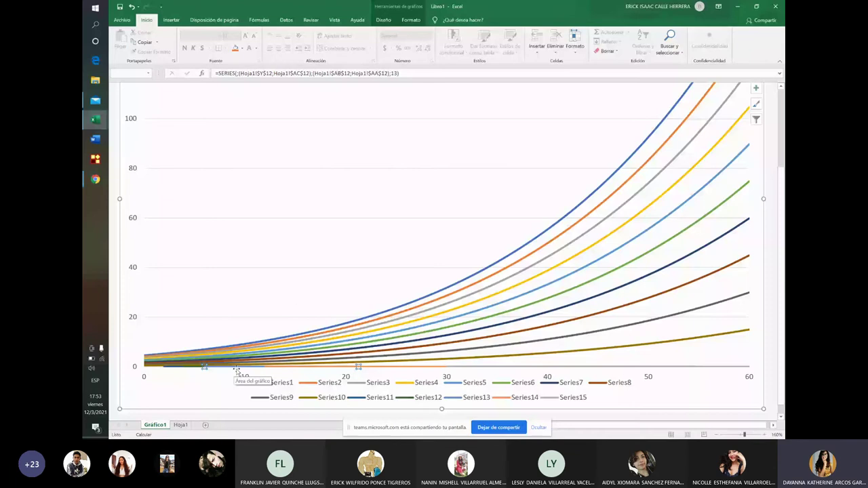
# Try to set the major unit of Gráfico1's vertical axis to 0,001 and edit its minor unit
pyautogui.rightClick(137, 318)
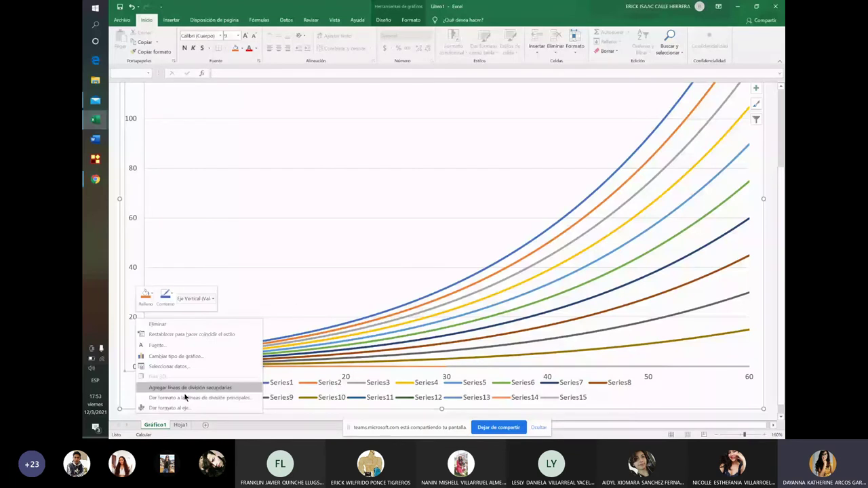
pyautogui.click(169, 408)
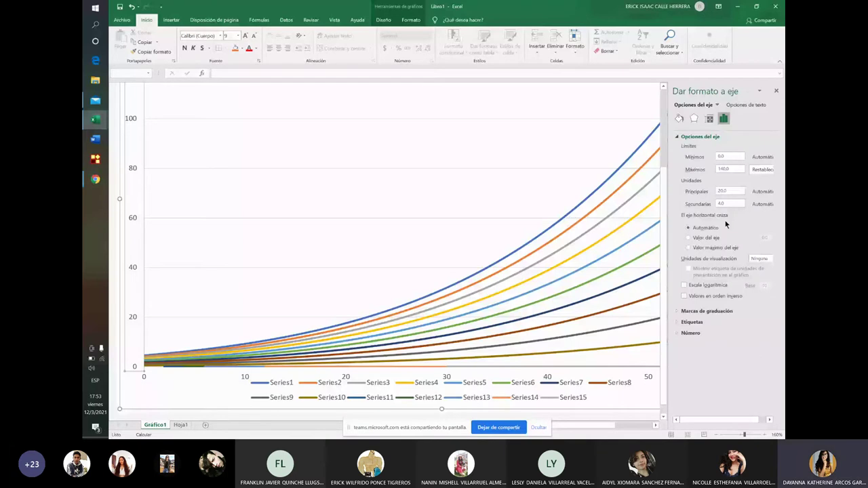
pyautogui.click(731, 192)
pyautogui.press('BackSpace')
pyautogui.press('BackSpace')
pyautogui.press('BackSpace')
pyautogui.press('BackSpace')
pyautogui.write('0,001')
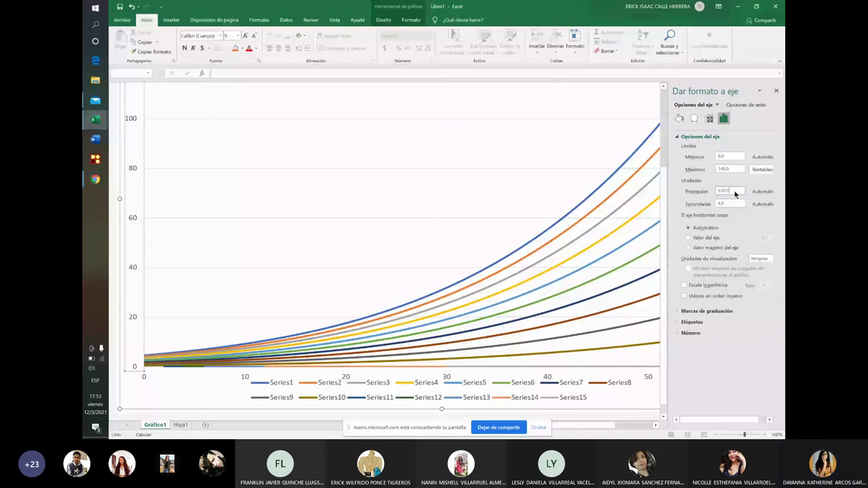
pyautogui.click(731, 204)
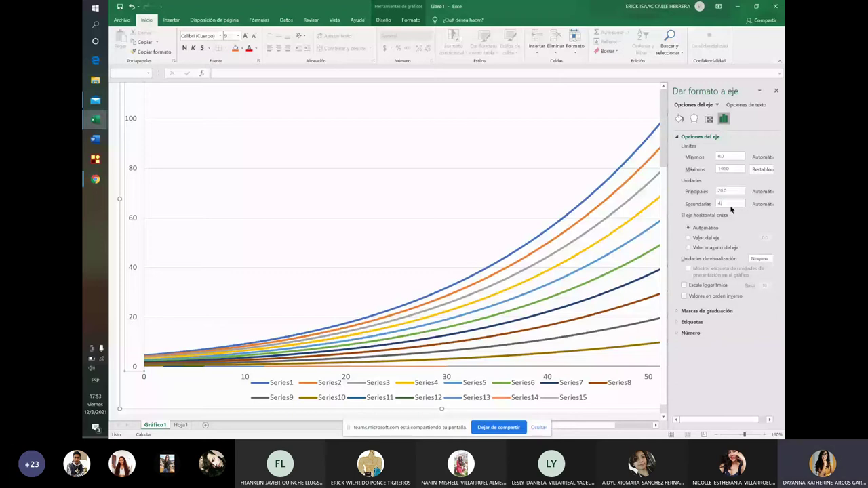
pyautogui.press('BackSpace')
pyautogui.press('Escape')
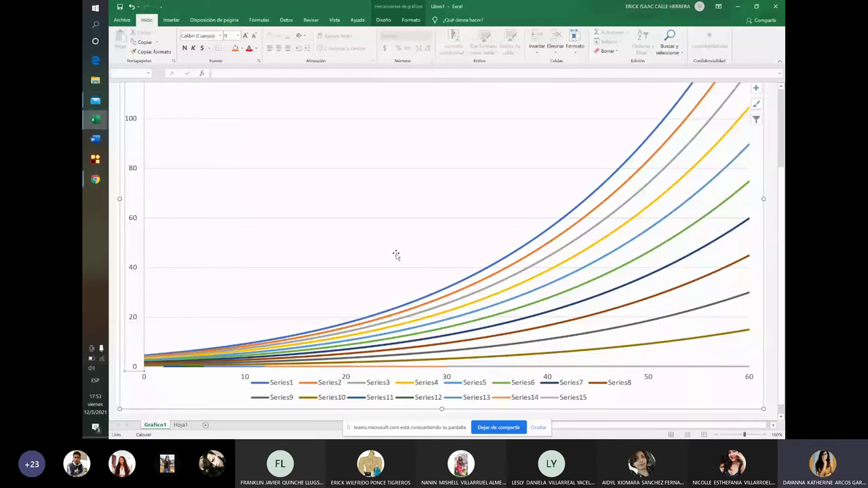
# Check the data source of the adiabatic lines chart on Hoja1 and close it without changes
pyautogui.click(256, 290)
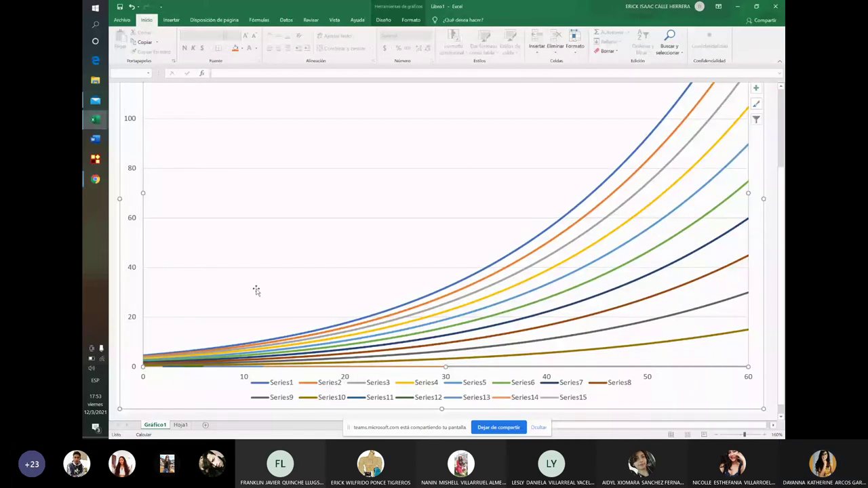
pyautogui.click(180, 424)
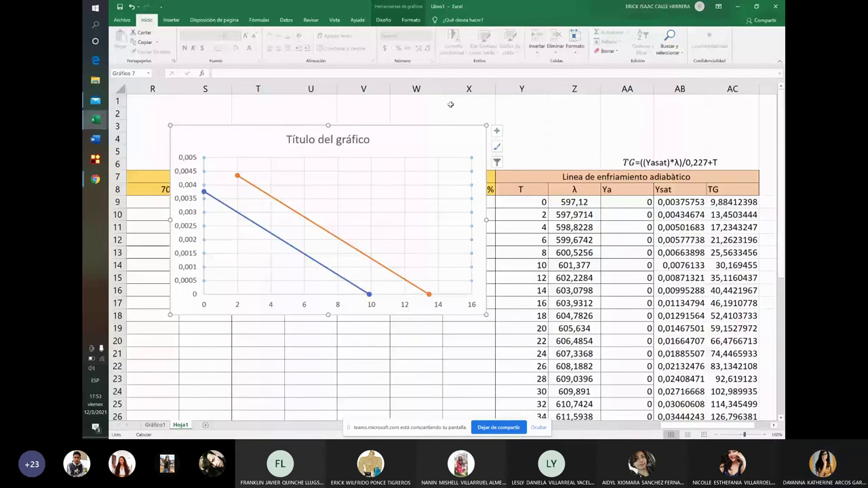
pyautogui.click(383, 19)
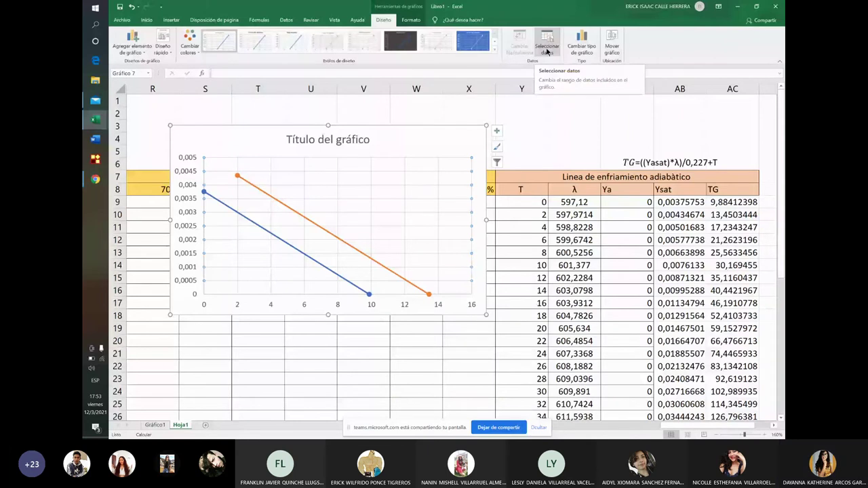
pyautogui.click(546, 49)
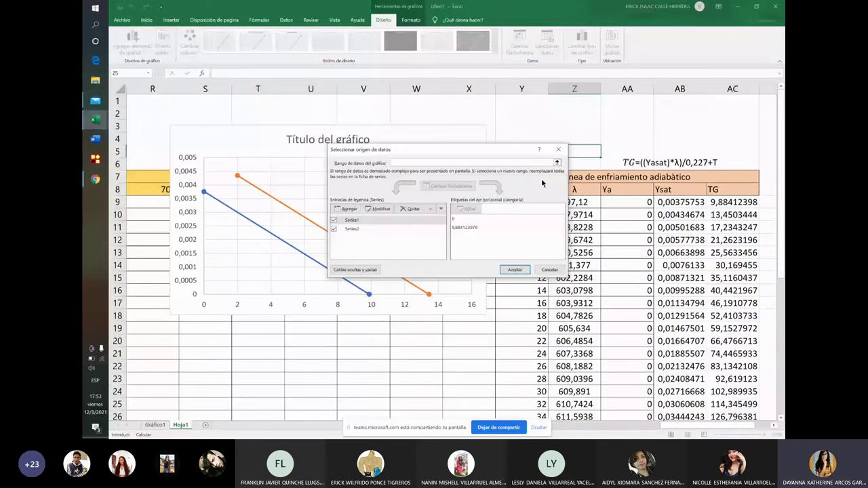
pyautogui.press('Escape')
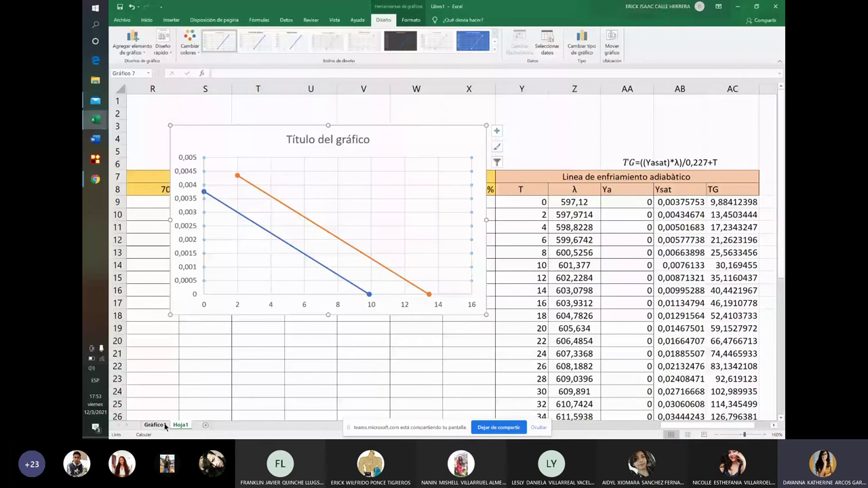
# Try a minimum bound of 0,0001 on the vertical axis of the Gráfico1 chart
pyautogui.click(154, 425)
pyautogui.rightClick(133, 269)
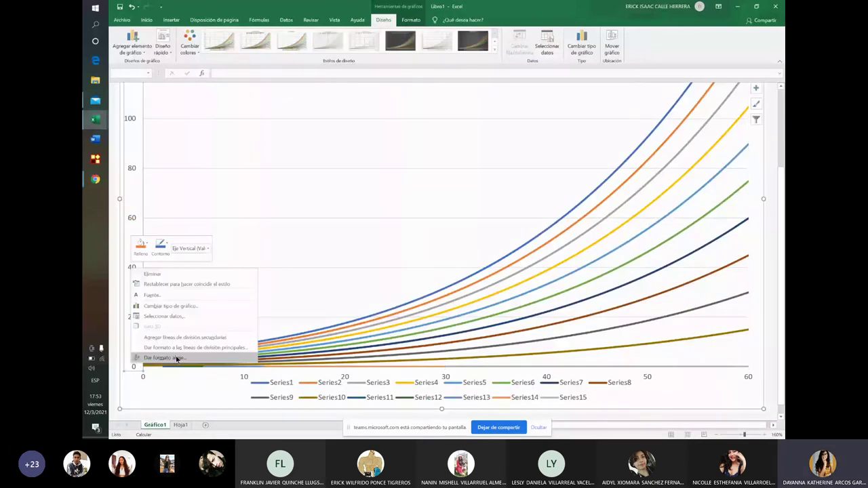
pyautogui.click(176, 359)
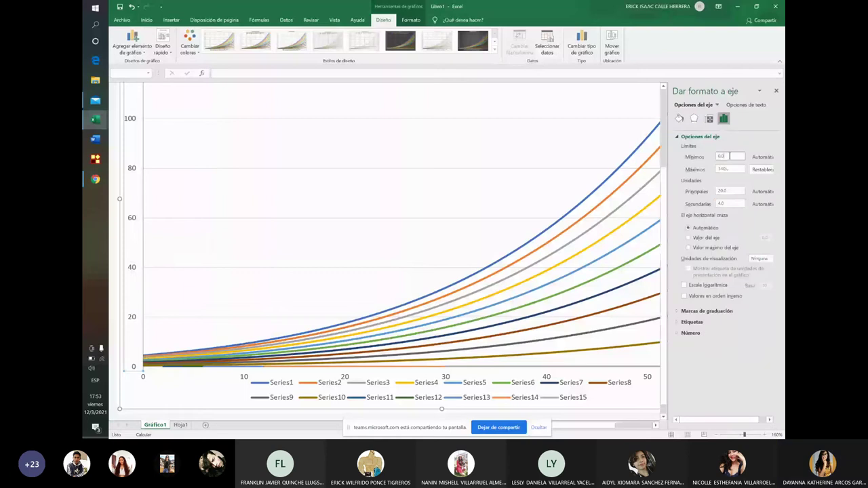
pyautogui.write('001')
pyautogui.press('Return')
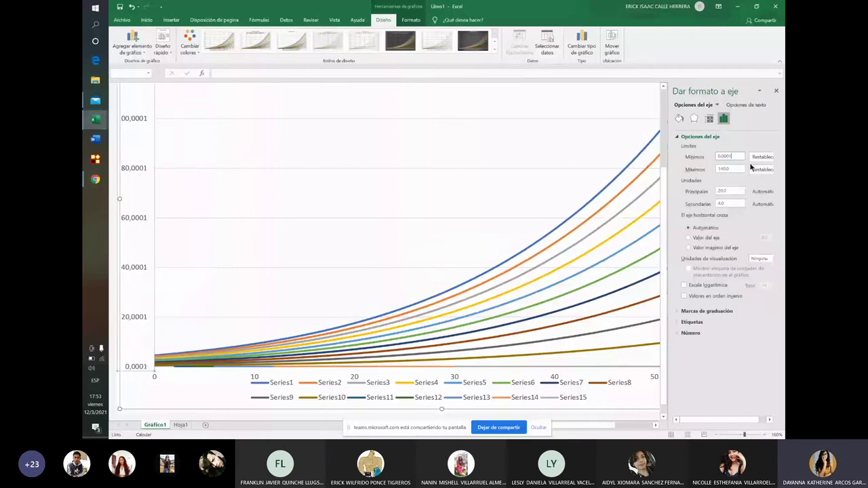
# Set the minimum bound of Gráfico1's vertical axis back to 0
pyautogui.press('BackSpace')
pyautogui.press('BackSpace')
pyautogui.press('BackSpace')
pyautogui.press('BackSpace')
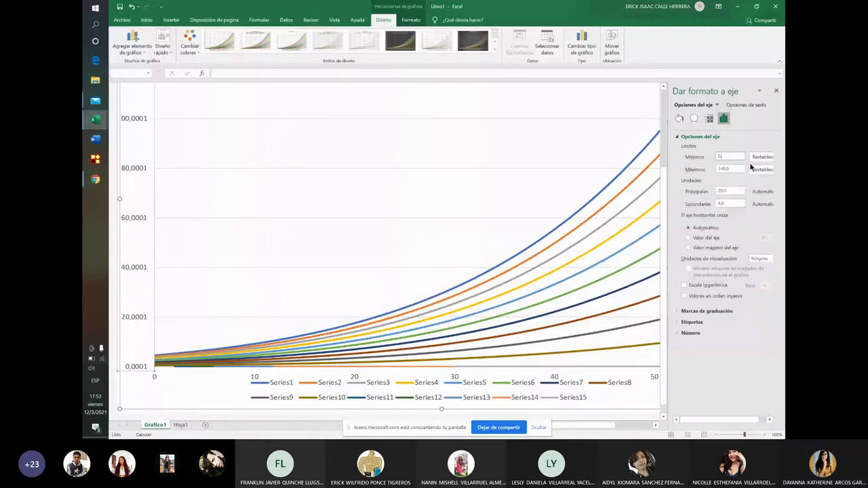
pyautogui.press('Return')
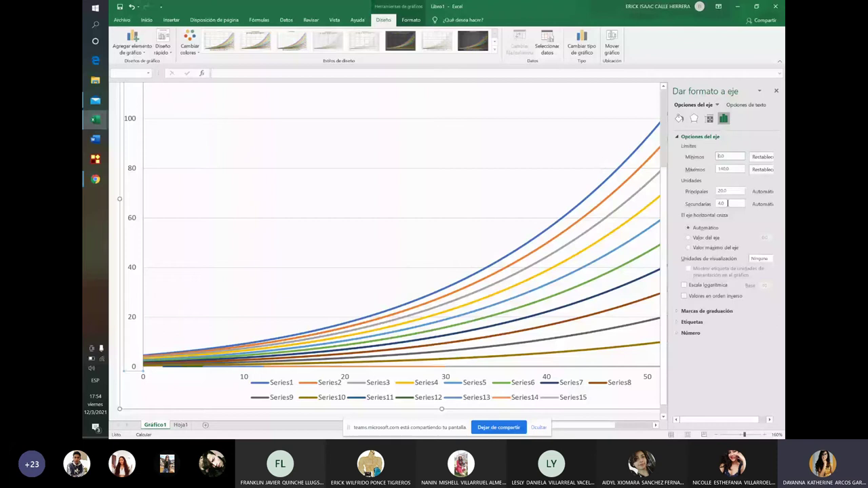
# Try to set both the minor and major units of Gráfico1's vertical axis to 0,0001, and close the axis formatting
pyautogui.click(727, 204)
pyautogui.write('0.0001')
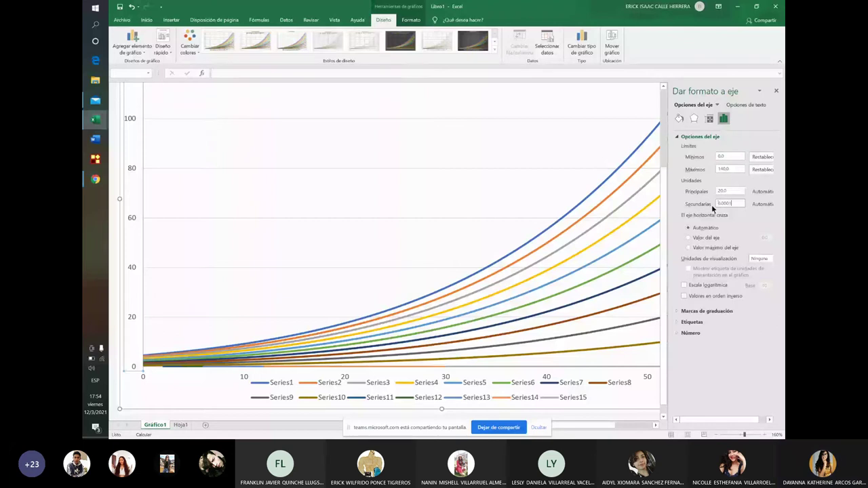
pyautogui.click(733, 192)
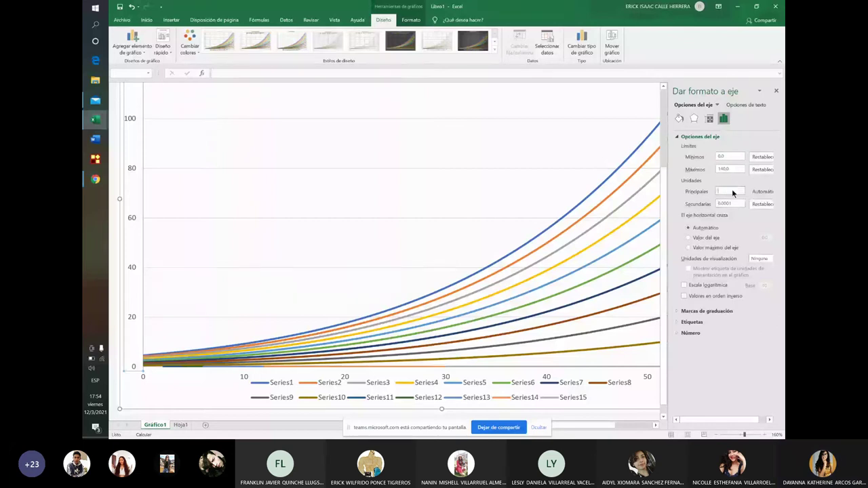
pyautogui.write('0')
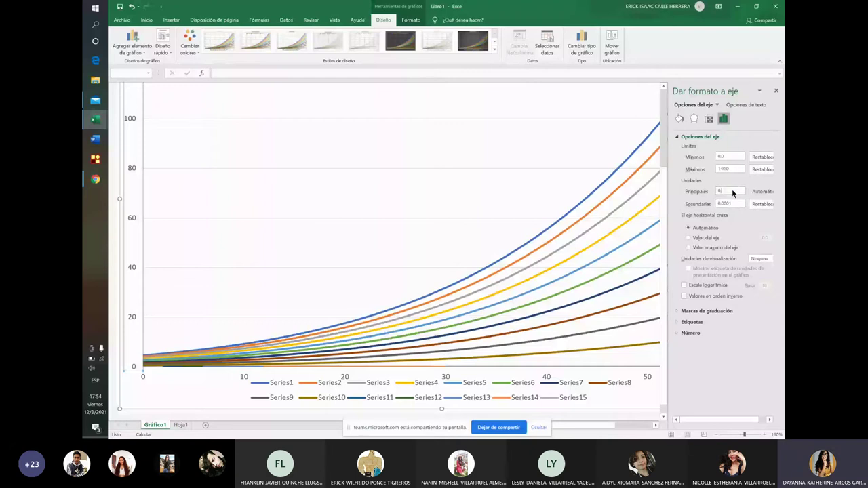
pyautogui.write('.0001')
pyautogui.press('Return')
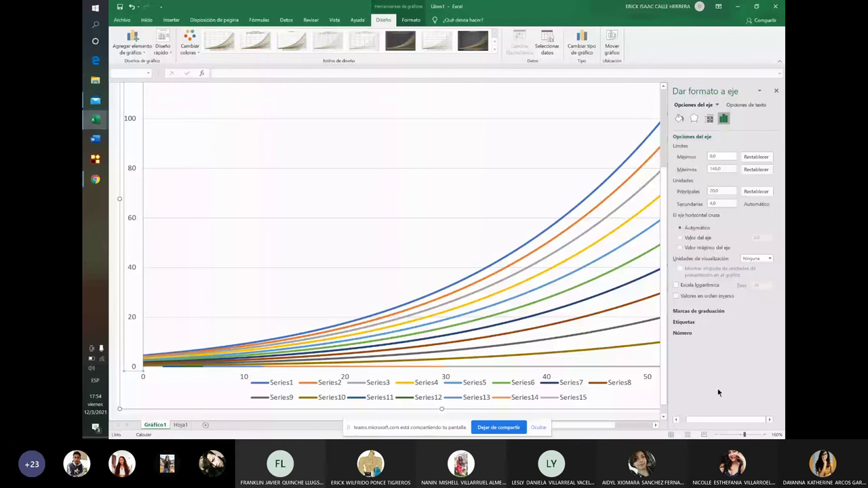
pyautogui.click(777, 91)
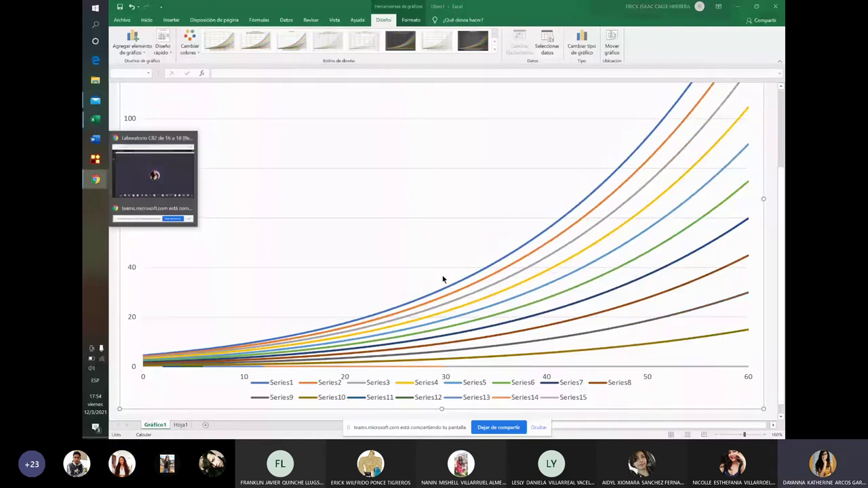
# Review the adiabatic lines chart on Hoja1, and check the format settings of Gráfico1's vertical axis without changing them
pyautogui.click(181, 424)
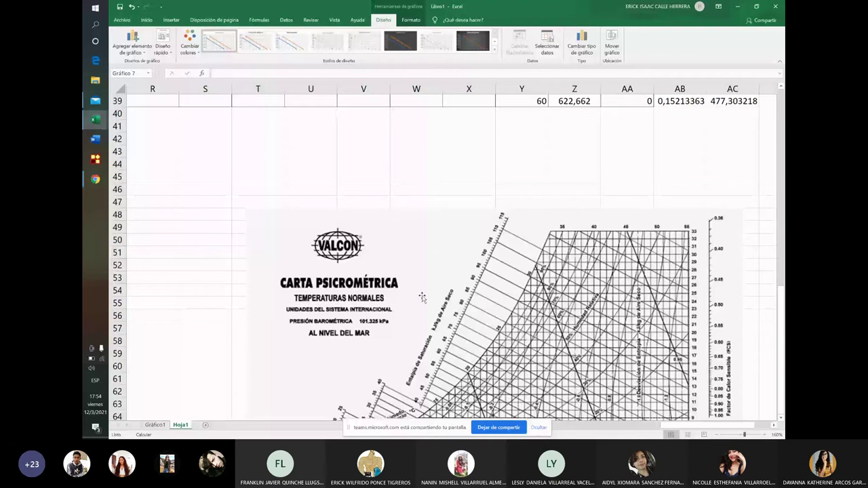
pyautogui.scroll(13, 422, 297)
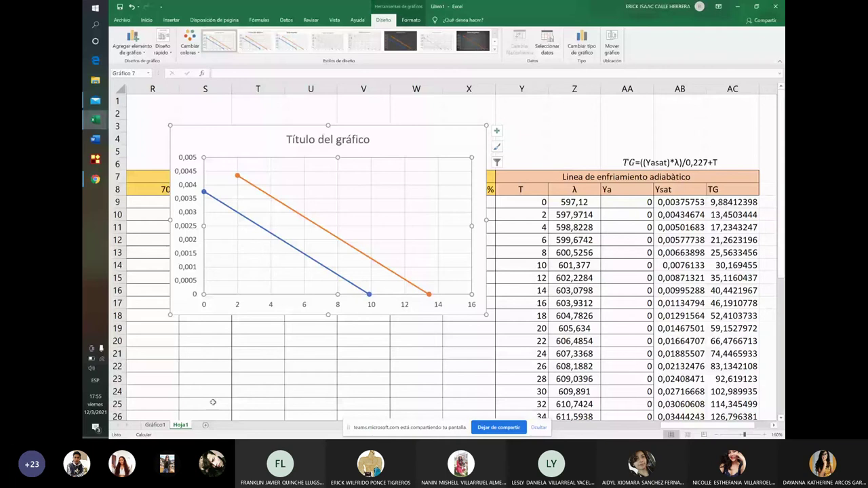
pyautogui.click(155, 424)
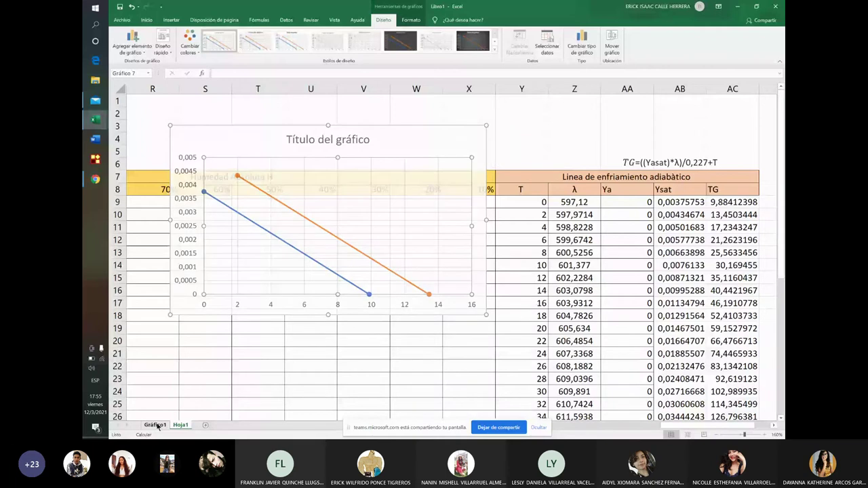
pyautogui.rightClick(135, 257)
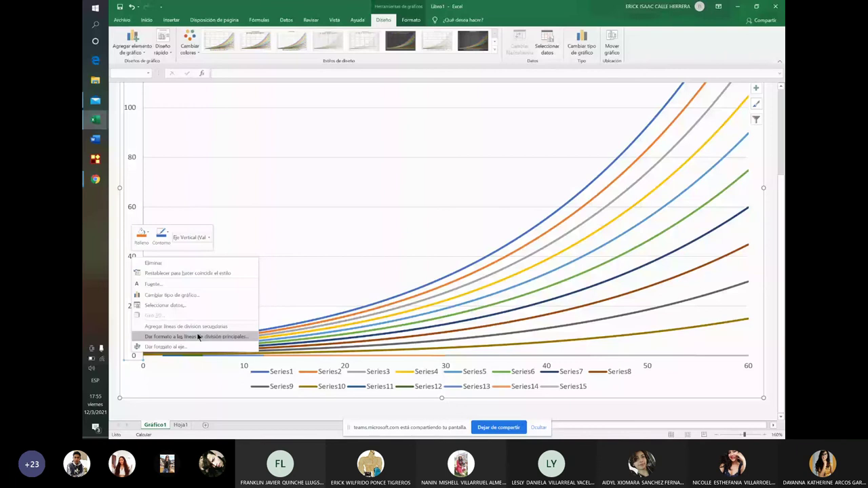
pyautogui.click(166, 347)
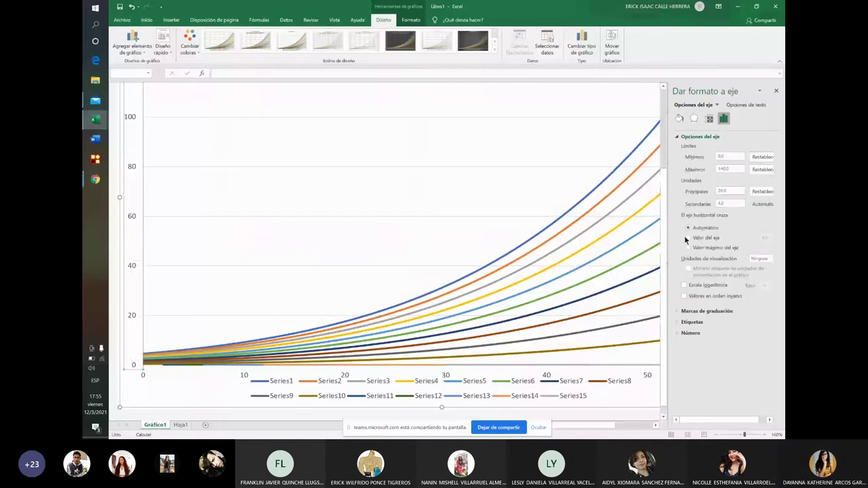
pyautogui.click(776, 90)
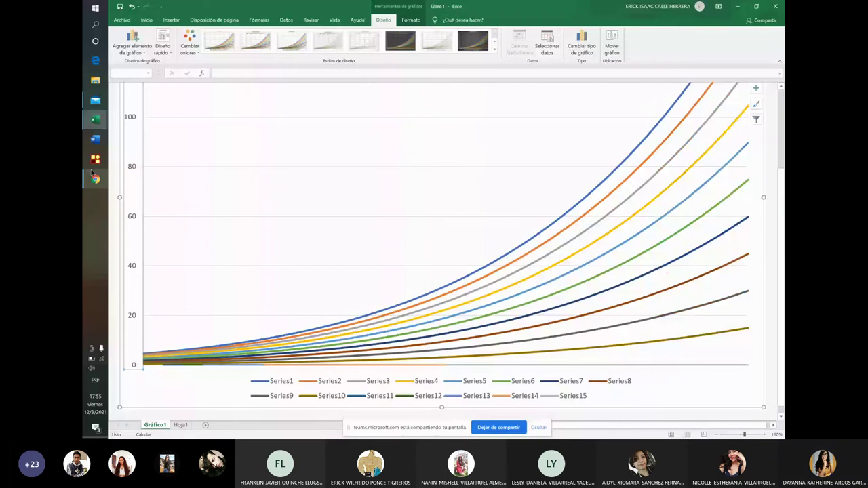
# Switch to the Teams meeting in Chrome, check the participant list, and return to the Excel workbook
pyautogui.moveTo(94, 177)
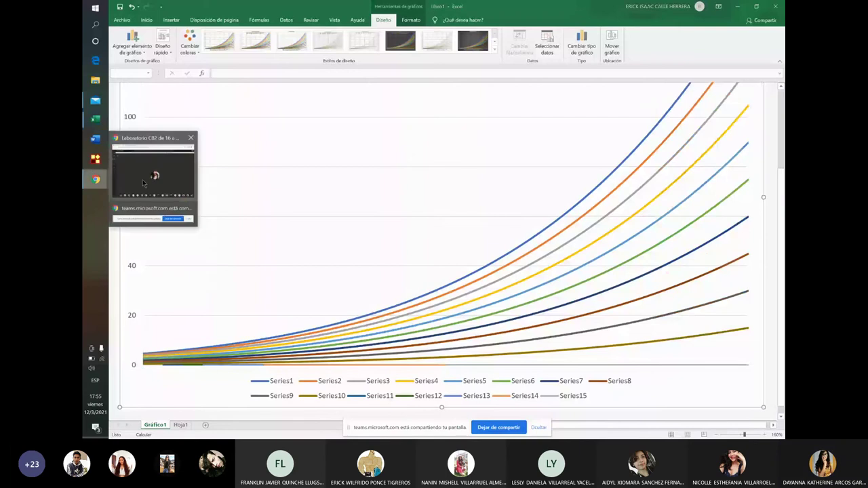
pyautogui.click(143, 183)
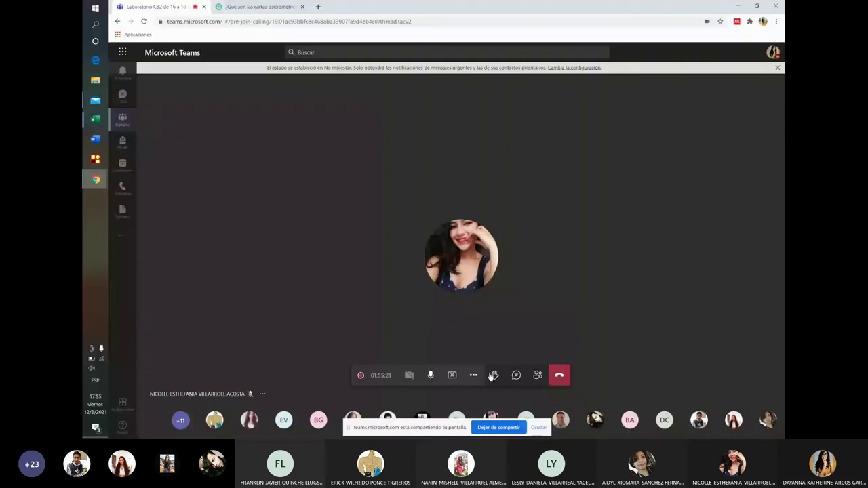
pyautogui.click(537, 375)
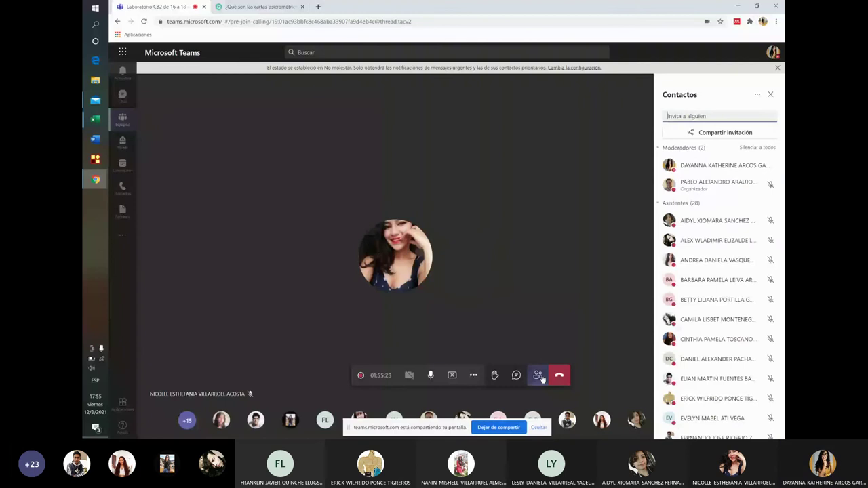
pyautogui.click(539, 376)
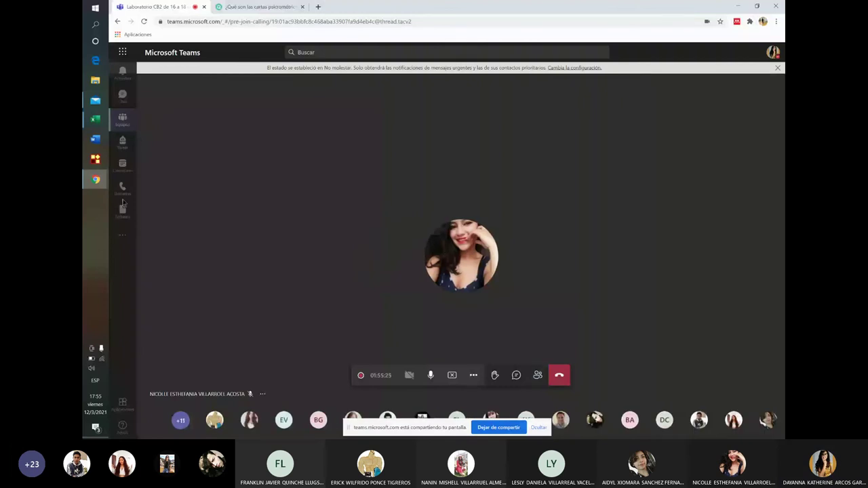
pyautogui.hotkey('alt', 'Tab')
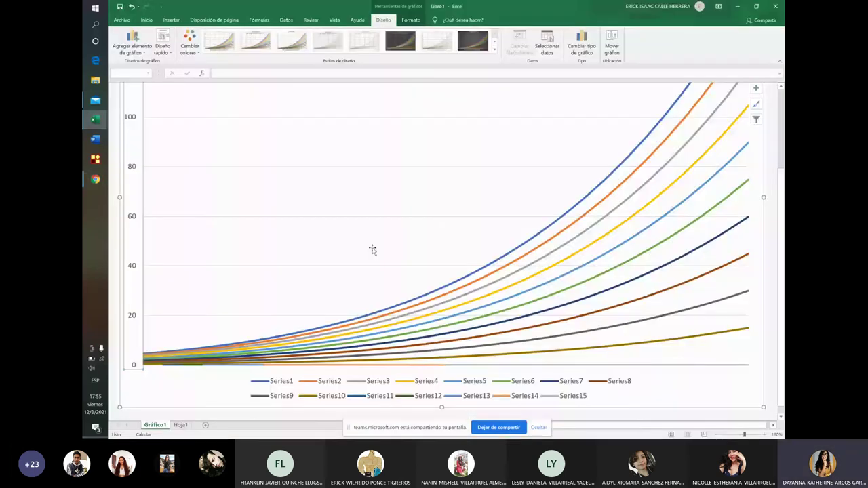
# Compare the curves and vertical scale of Gráfico1 with the VALCON psychrometric chart image on Hoja1
pyautogui.scroll(-1, 372, 250)
pyautogui.scroll(1, 161, 337)
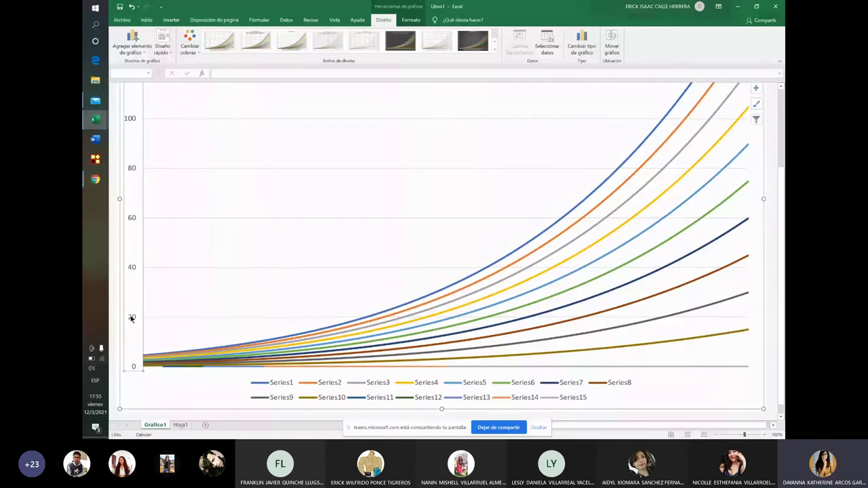
pyautogui.scroll(5, 296, 301)
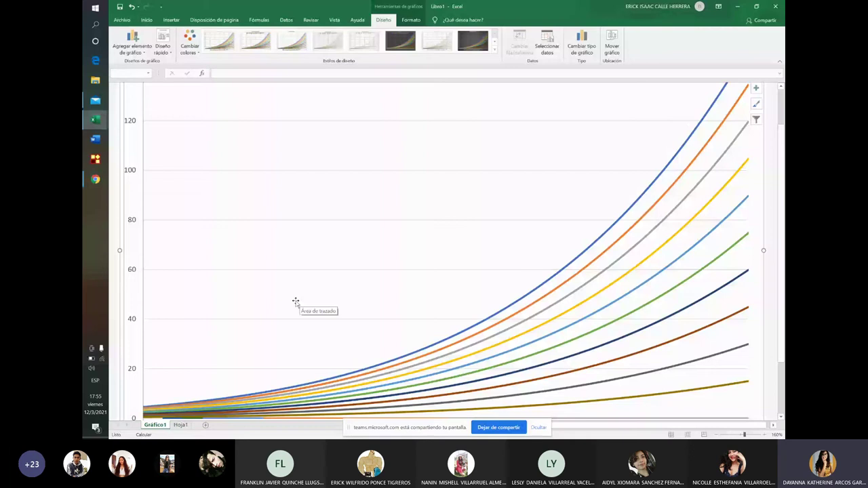
pyautogui.hotkey('ctrl', 'pagedown')
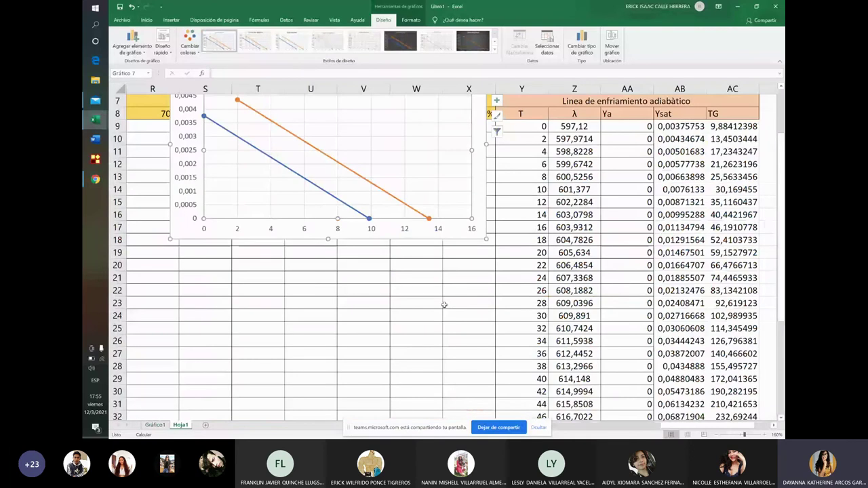
pyautogui.scroll(-13, 444, 305)
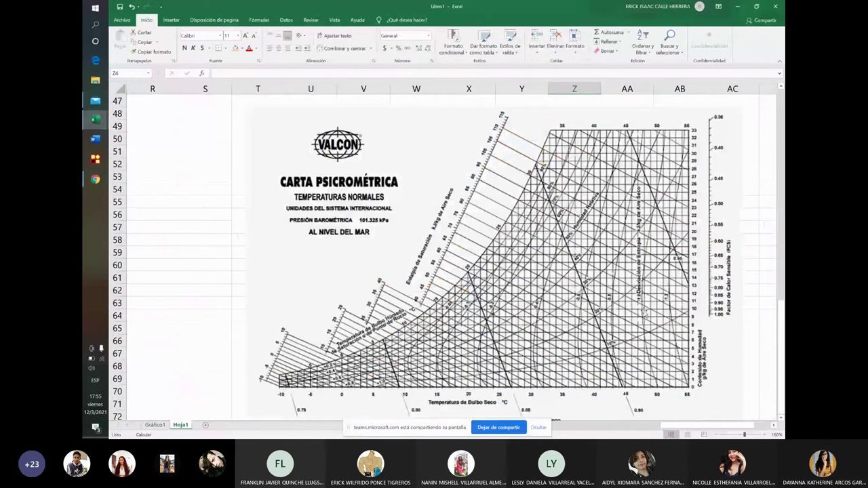
pyautogui.scroll(1, 644, 311)
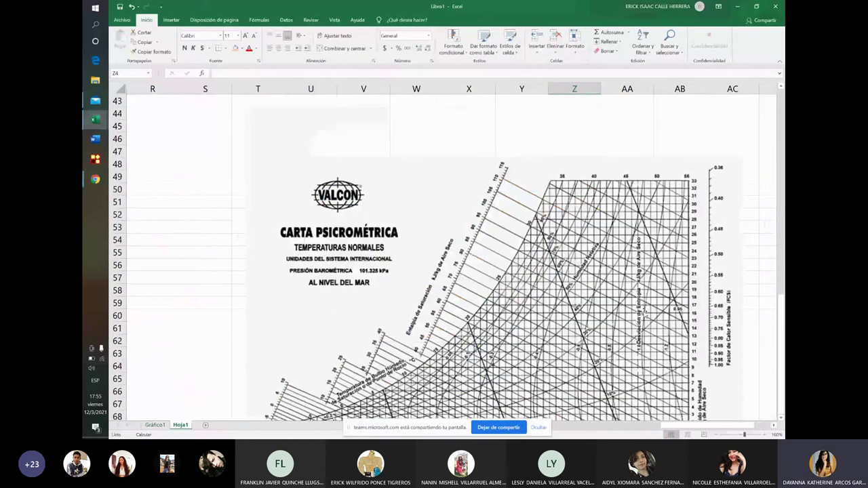
pyautogui.scroll(1, 598, 298)
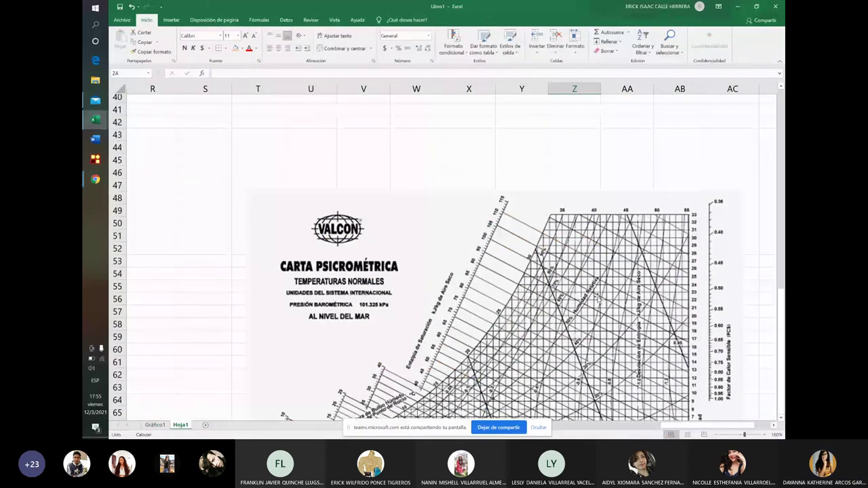
pyautogui.hotkey('ctrl', 'pageup')
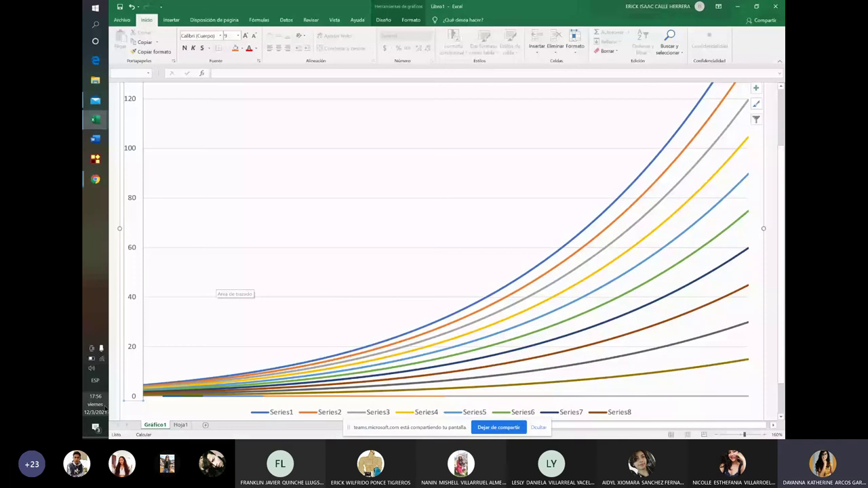
pyautogui.scroll(1, 277, 268)
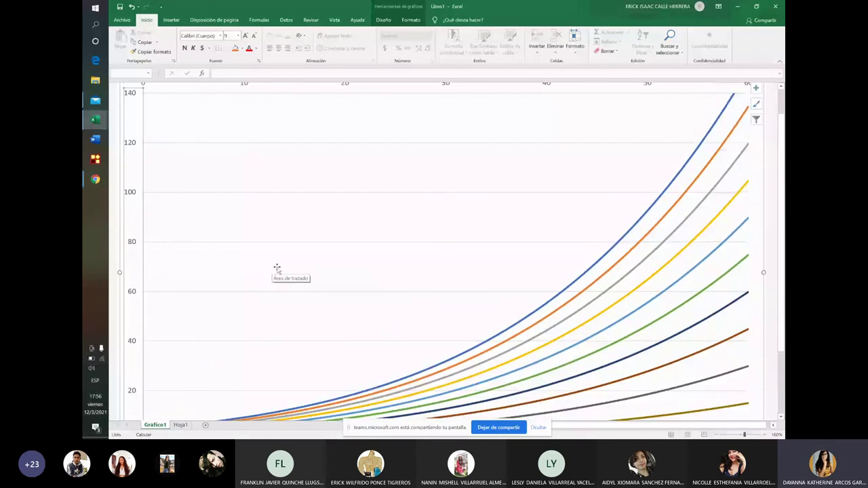
pyautogui.scroll(1, 276, 267)
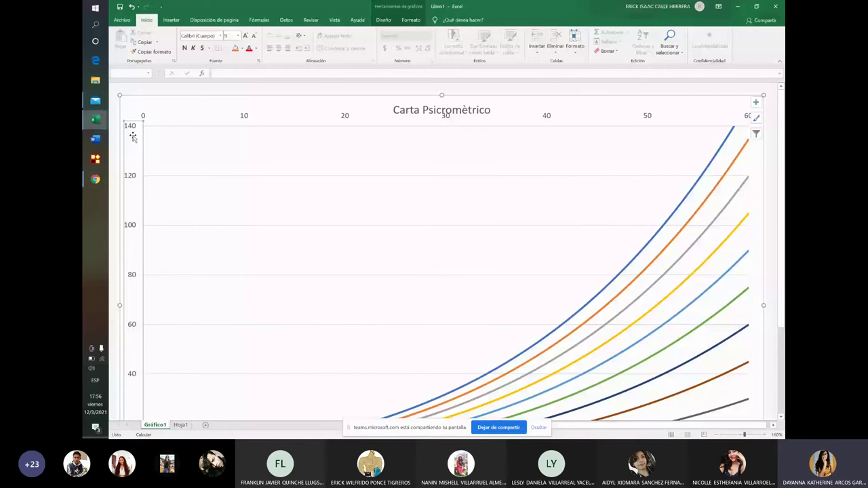
pyautogui.scroll(-1, 556, 209)
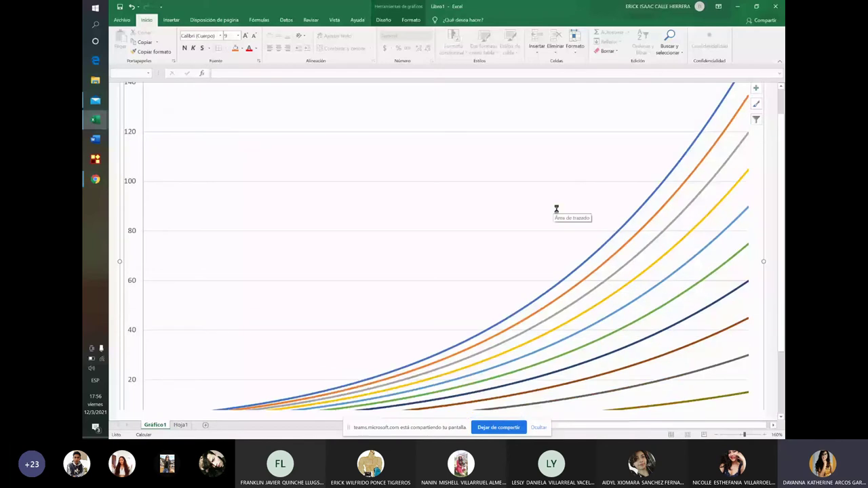
pyautogui.scroll(-2, 556, 208)
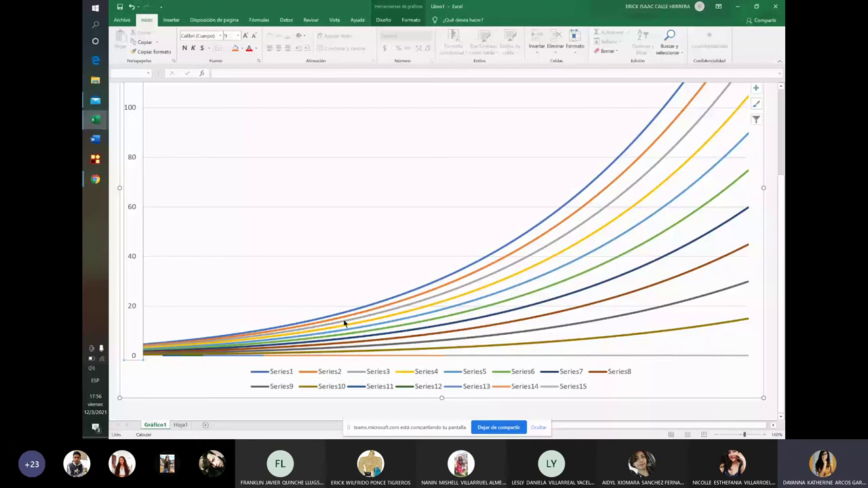
# Move the adiabatic lines chart on Hoja1 slightly down and left so the 10% column heading is uncovered
pyautogui.hotkey('ctrl', 'pagedown')
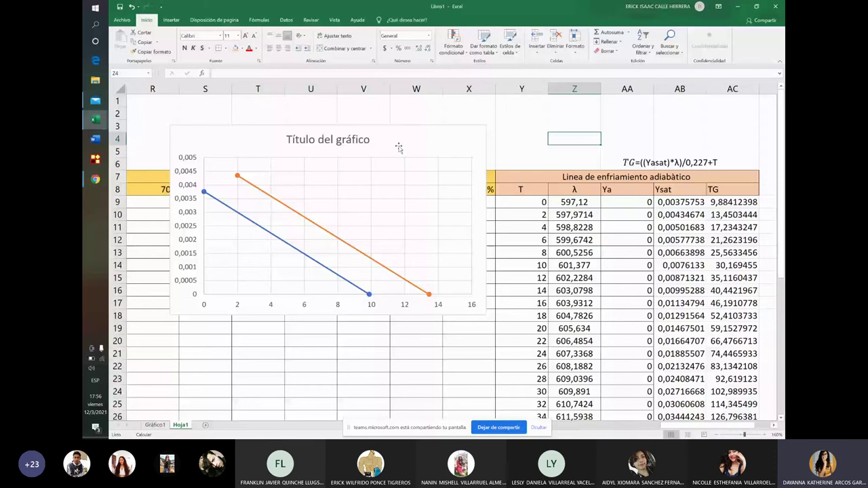
pyautogui.click(416, 139)
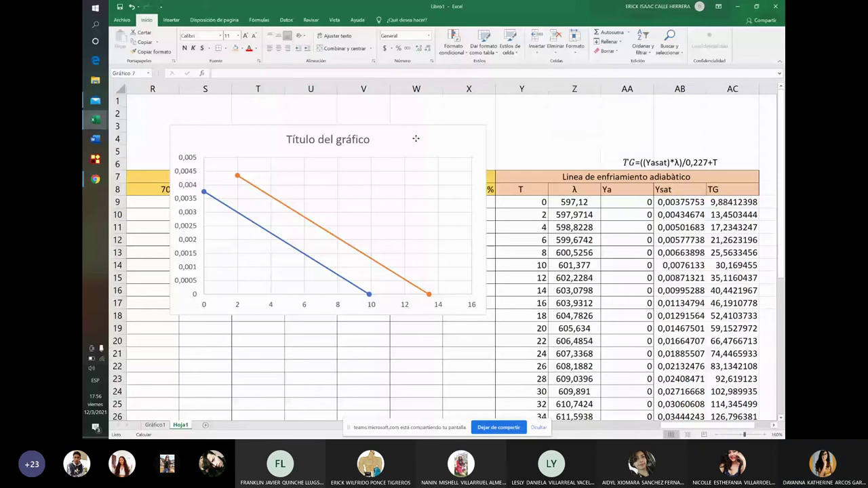
pyautogui.moveTo(416, 138); pyautogui.dragTo(415, 195)
pyautogui.scroll(-1, 415, 195)
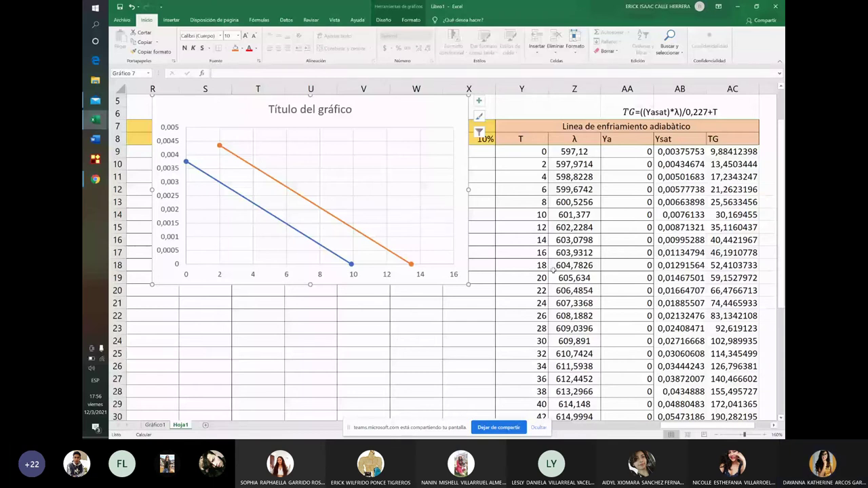
pyautogui.click(497, 252)
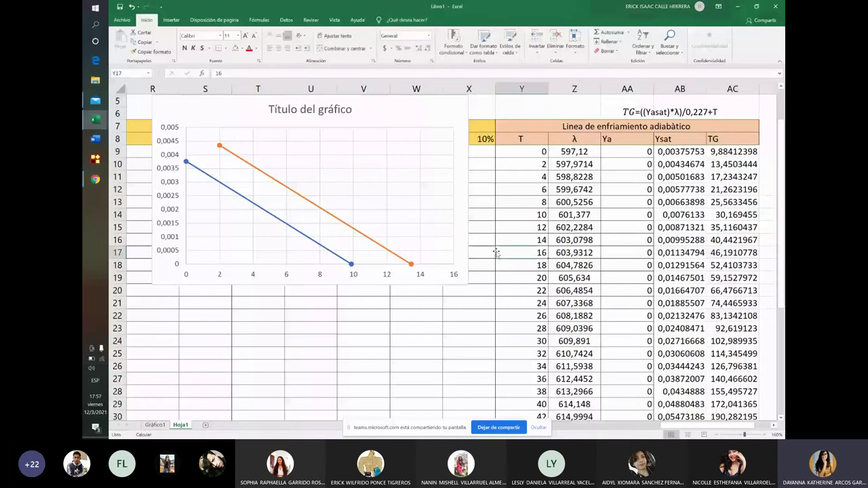
# Check the Teams meeting in Chrome again, and return to the adiabatic cooling table on Hoja1 in Excel
pyautogui.scroll(2, 497, 252)
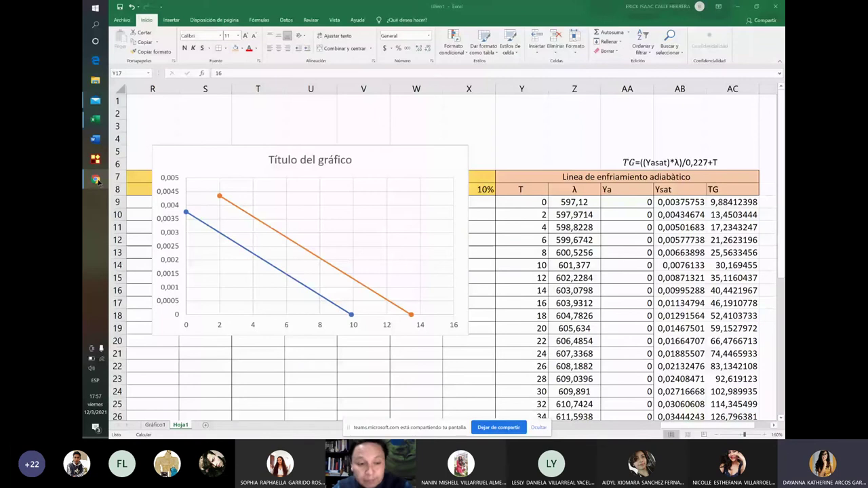
pyautogui.click(96, 180)
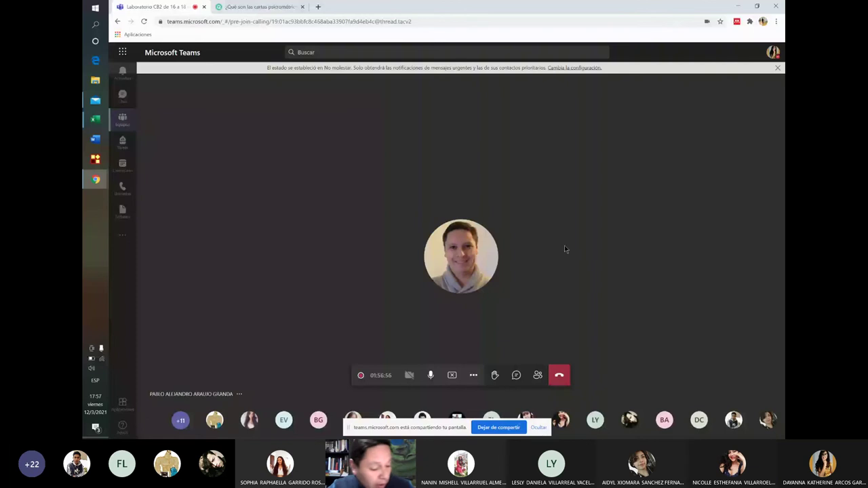
pyautogui.hotkey('alt', 'Tab')
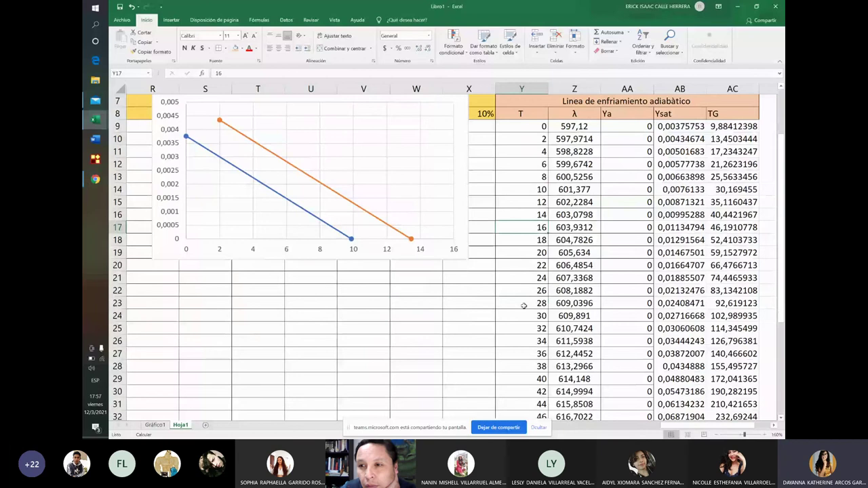
pyautogui.scroll(-1, 524, 306)
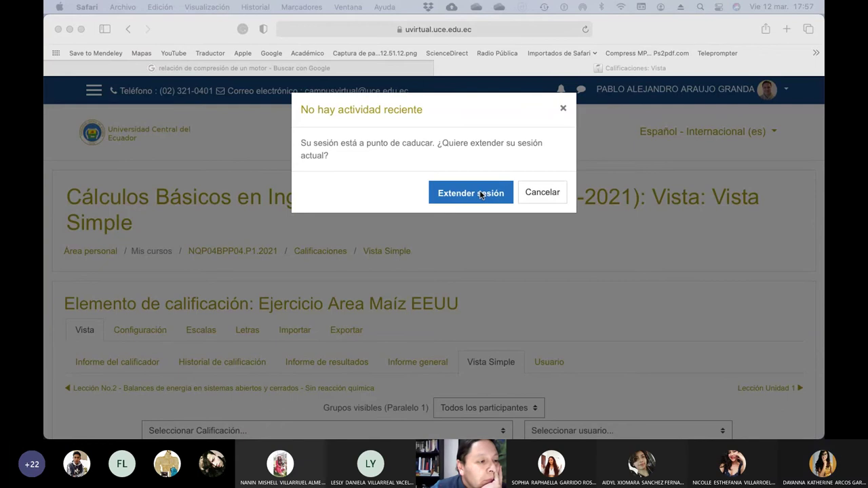
# Switch to Safari, extend the expiring virtual campus session, and open the participant groups page of course NQP04BPP04.P1.2021 with the course navigation collapsed
pyautogui.click(481, 195)
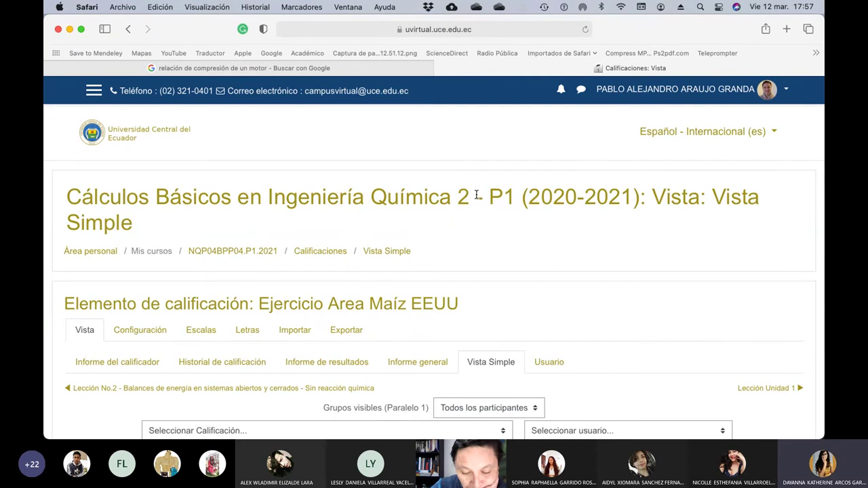
pyautogui.click(93, 92)
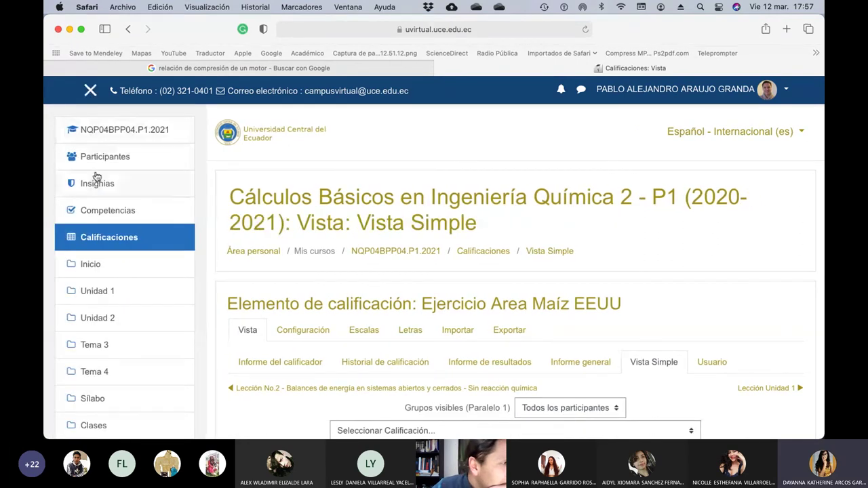
pyautogui.click(97, 159)
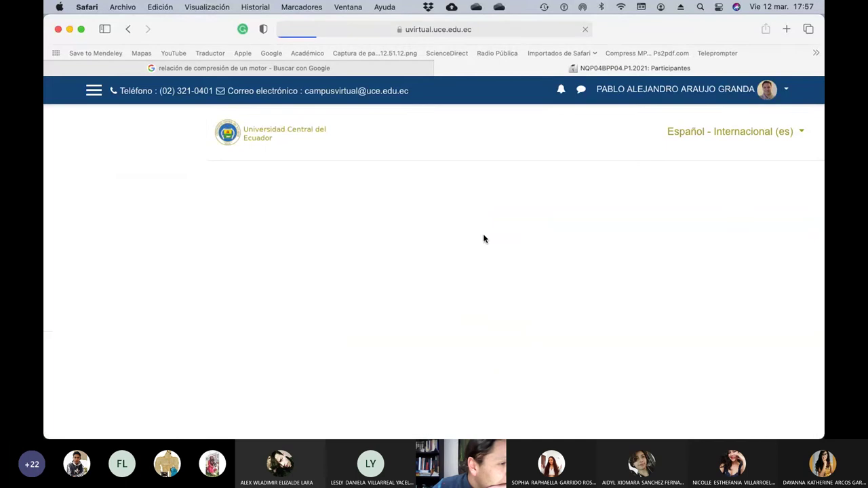
pyautogui.click(793, 300)
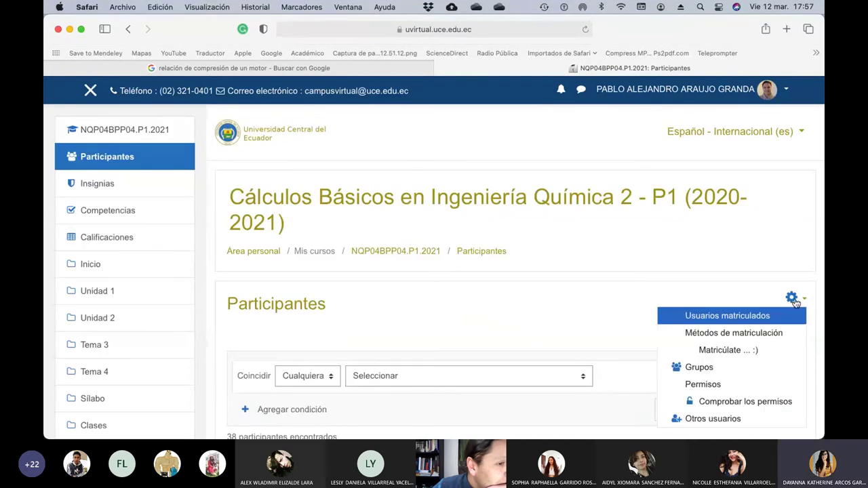
pyautogui.click(698, 367)
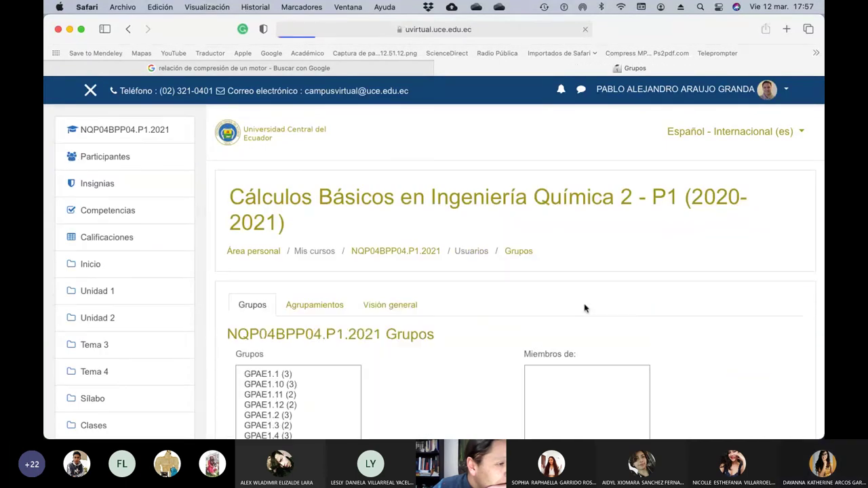
pyautogui.scroll(-3, 407, 290)
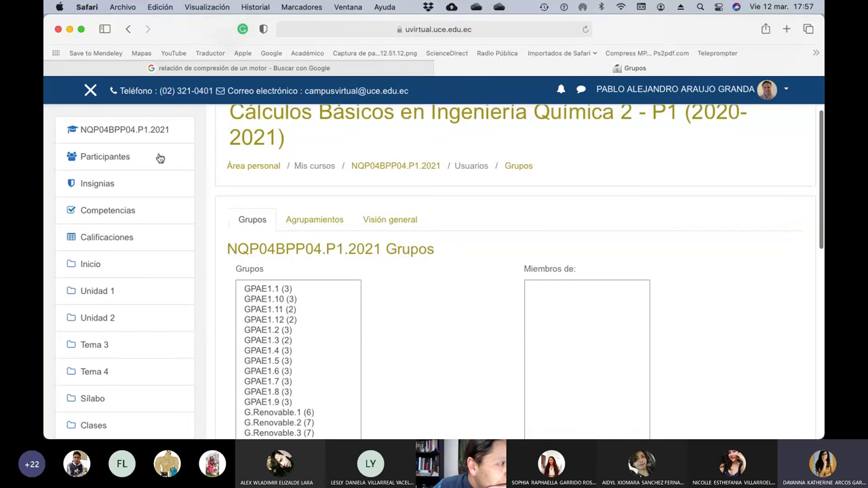
pyautogui.click(91, 91)
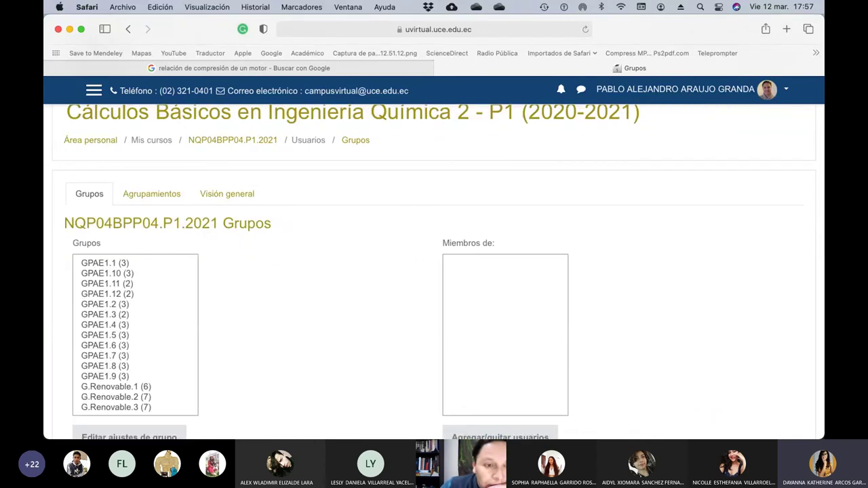